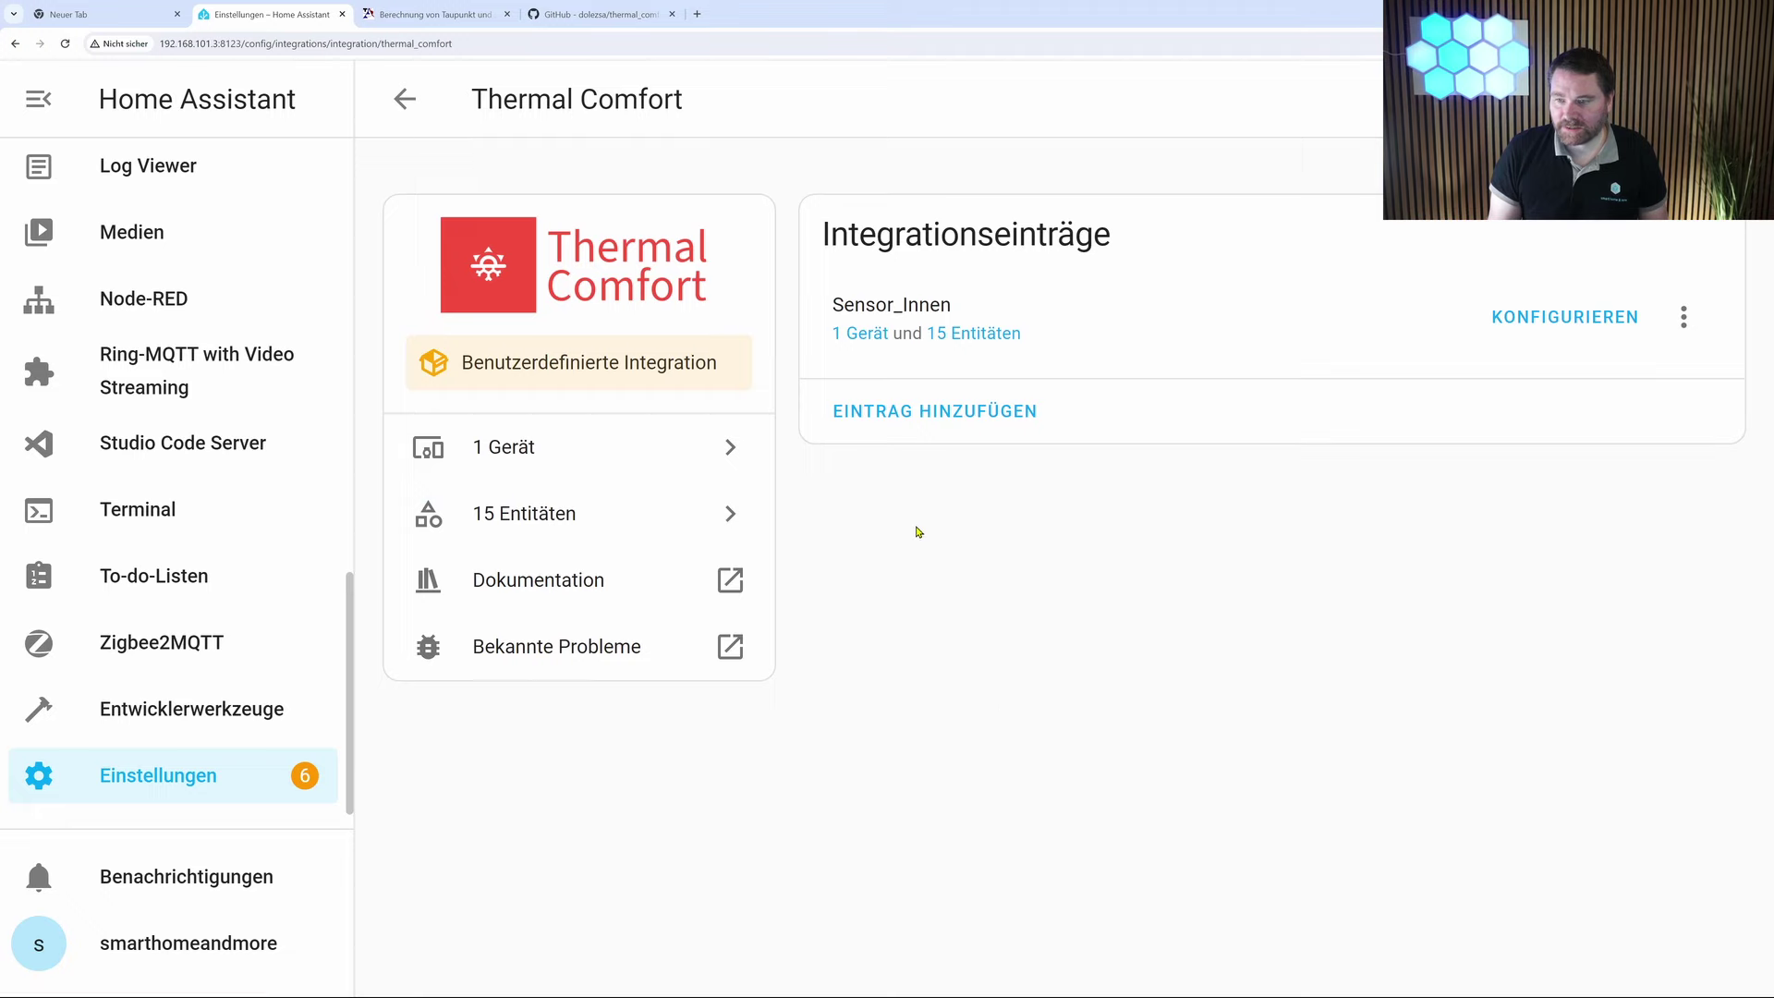
# - Enable the hidden Absolute Luftfeuchtigkeit entity of the Sensor_Innen device and save its updated settings
pyautogui.click(861, 338)
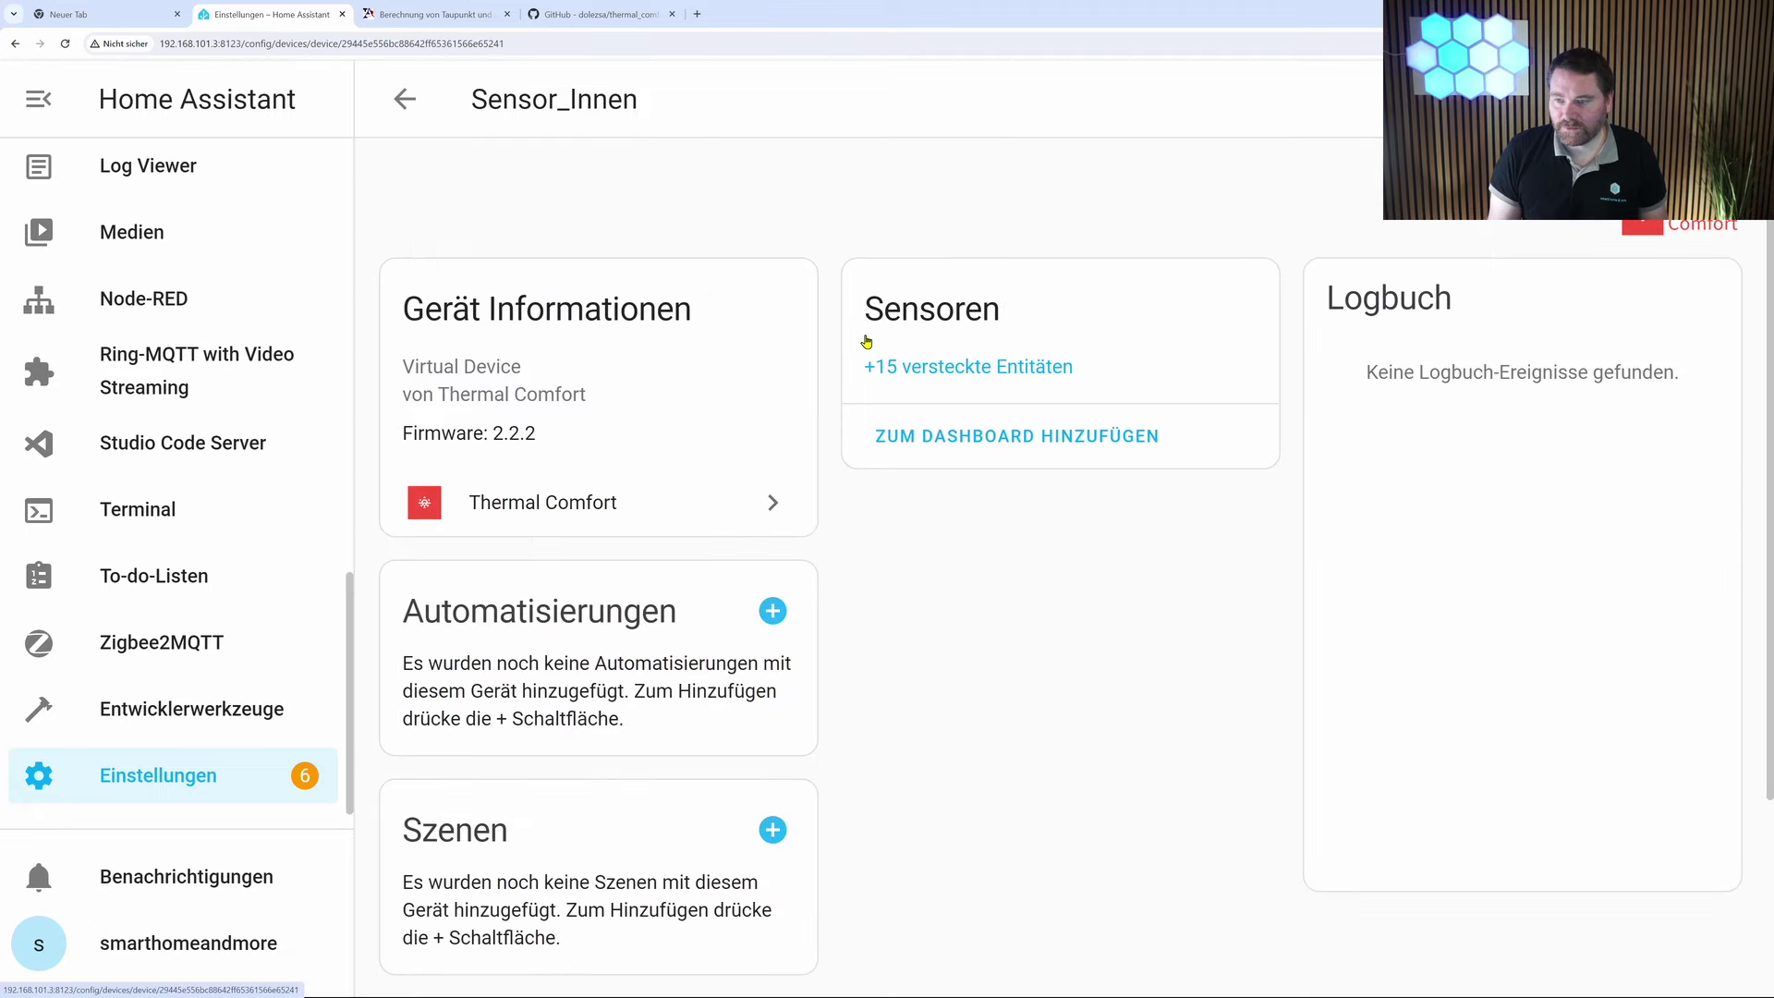
pyautogui.click(908, 373)
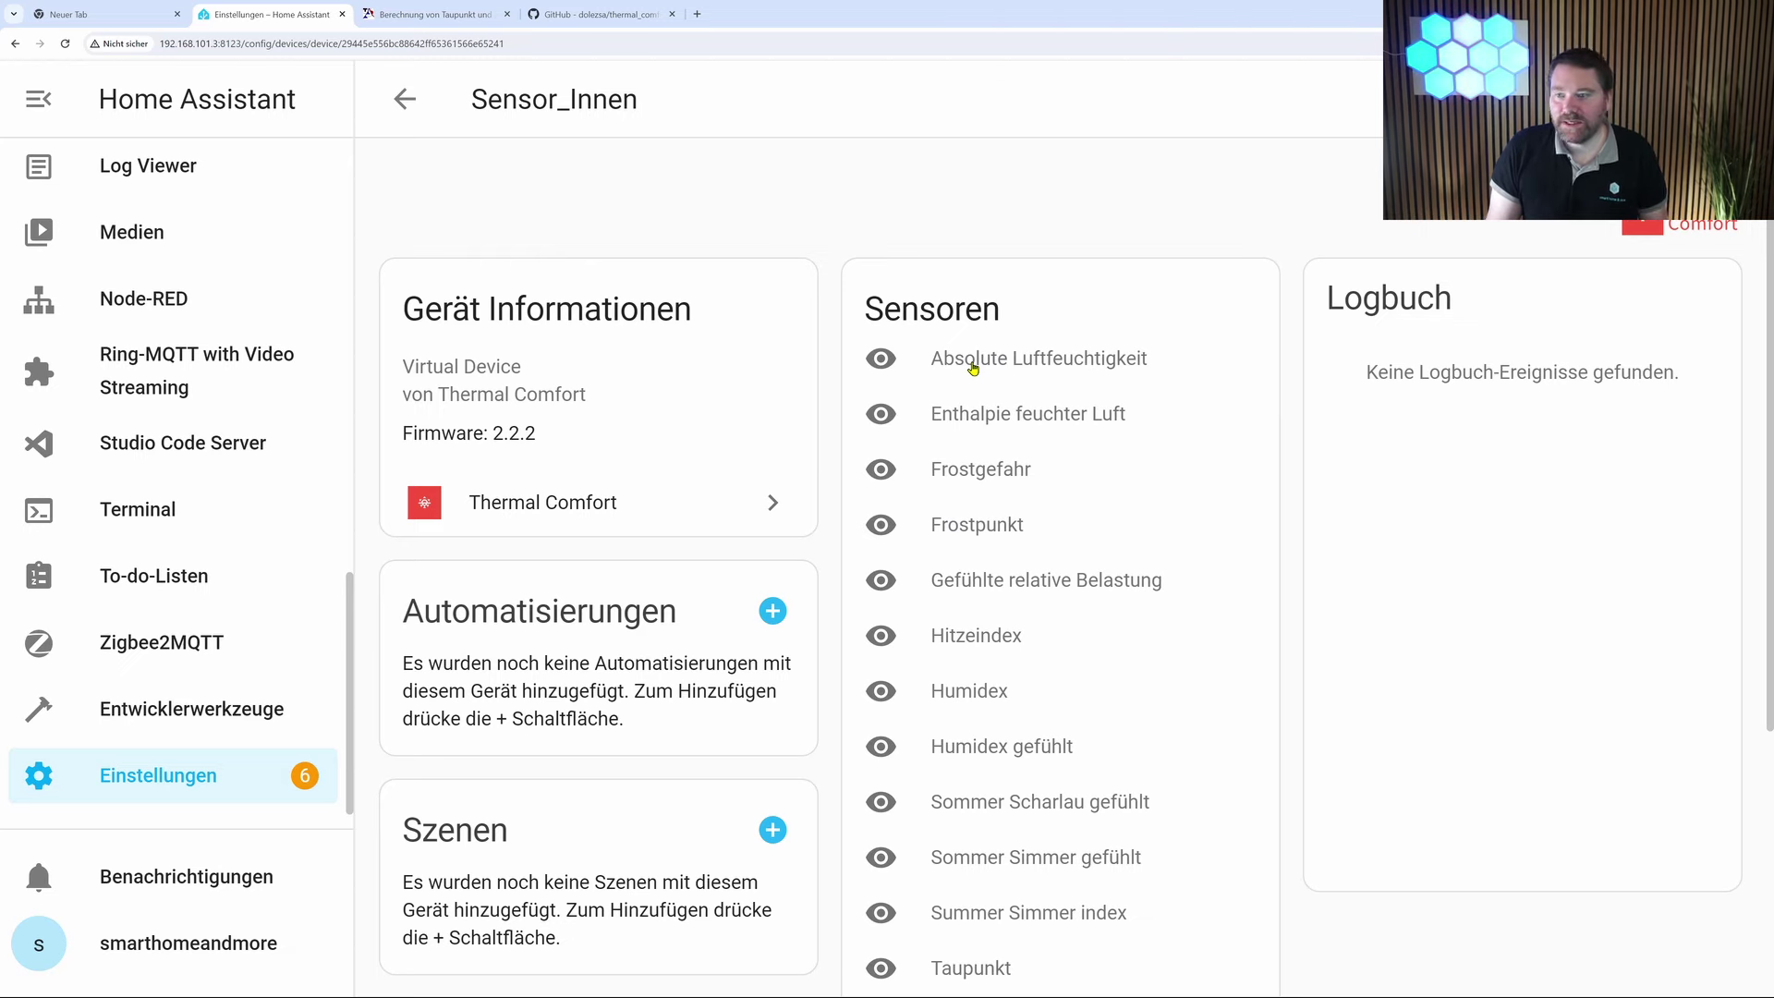
pyautogui.scroll(-3, 998, 477)
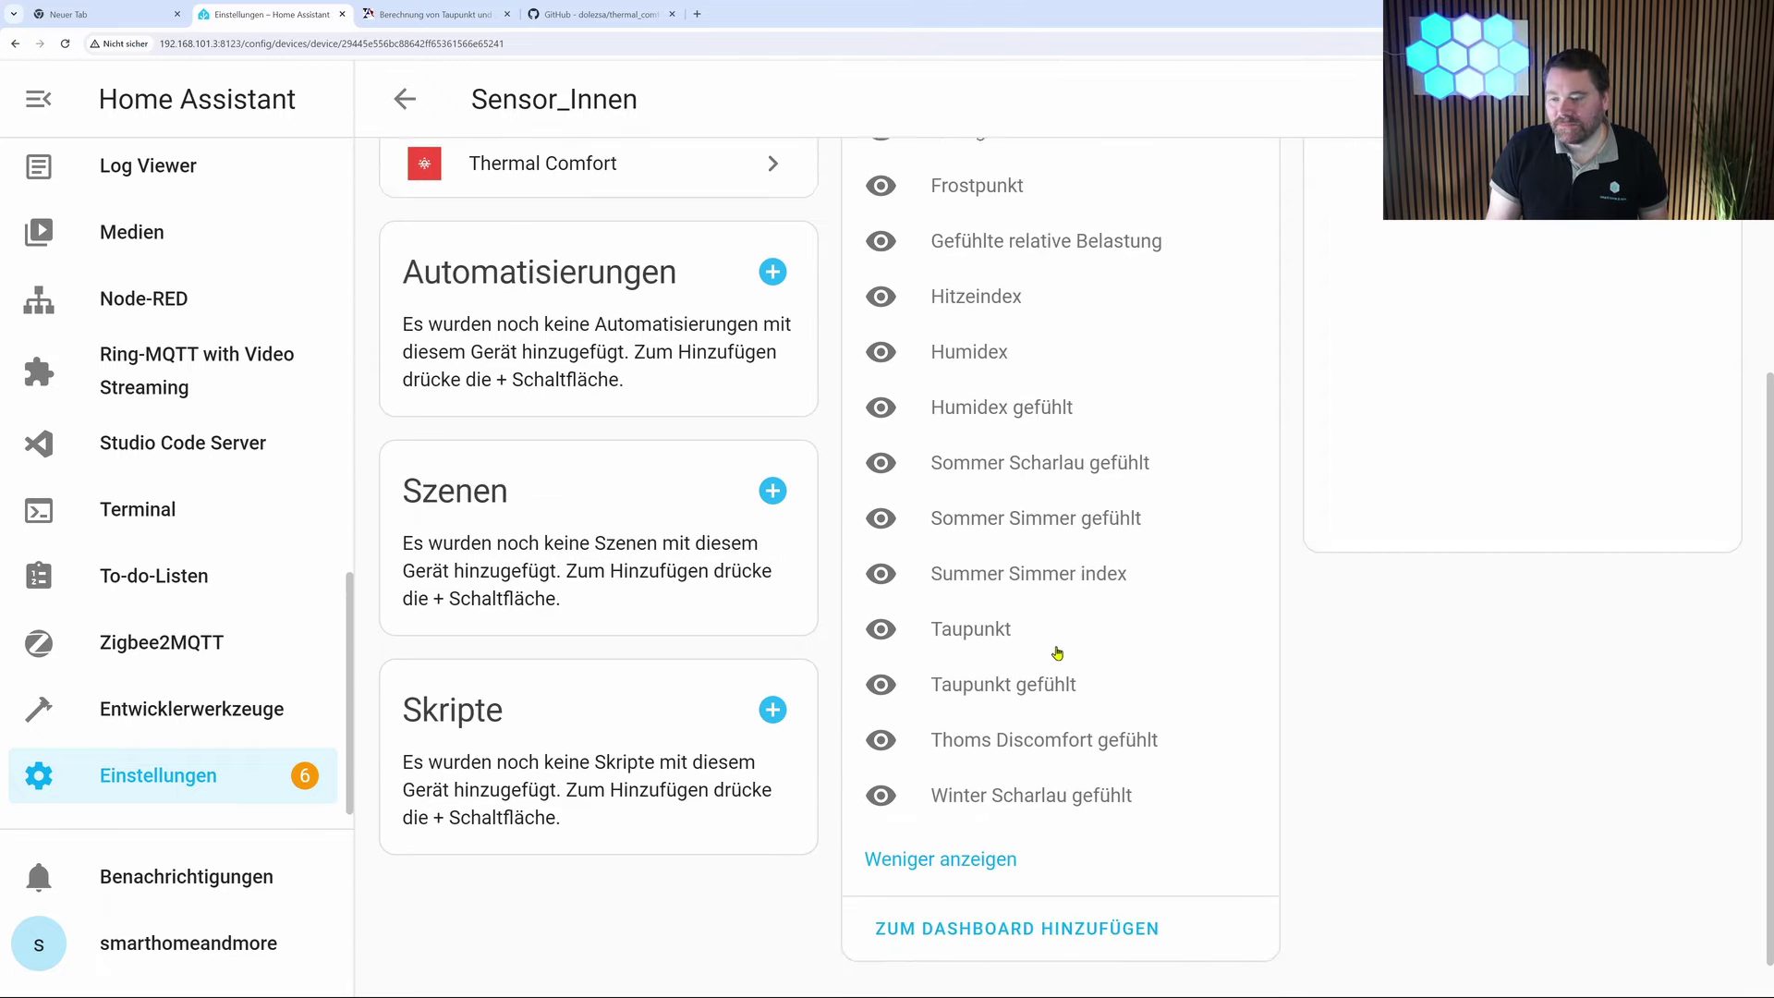
pyautogui.scroll(3, 977, 689)
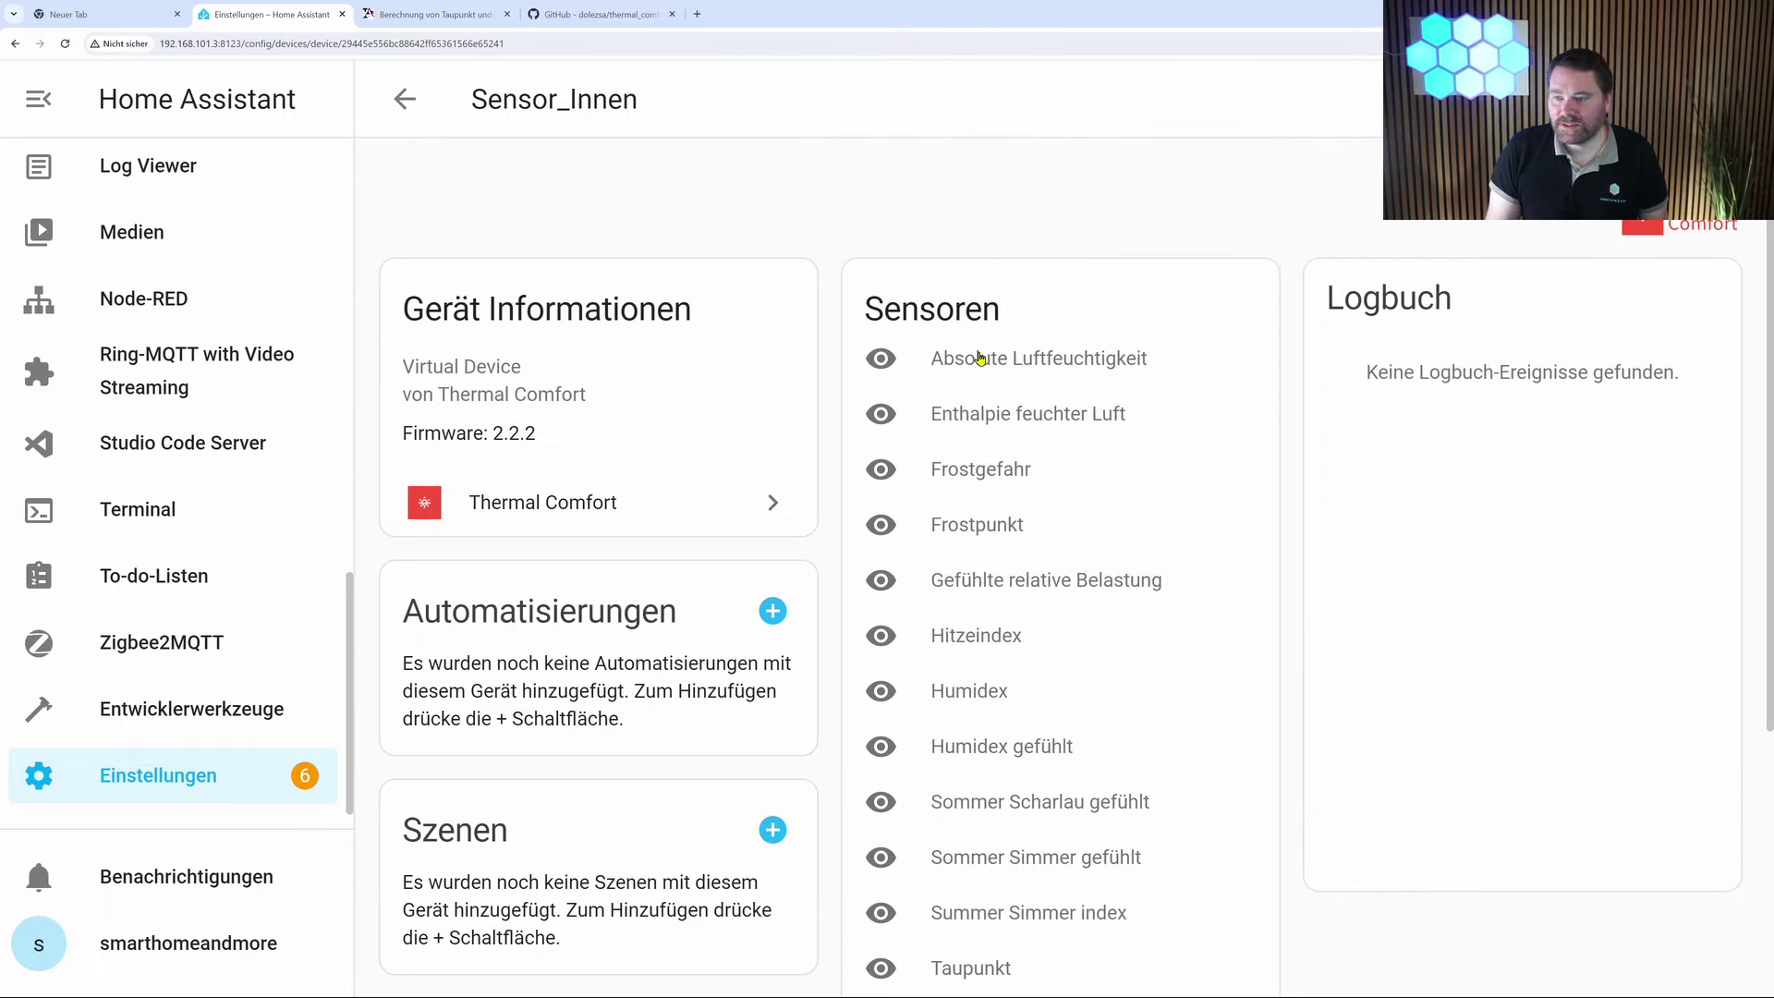
pyautogui.click(980, 358)
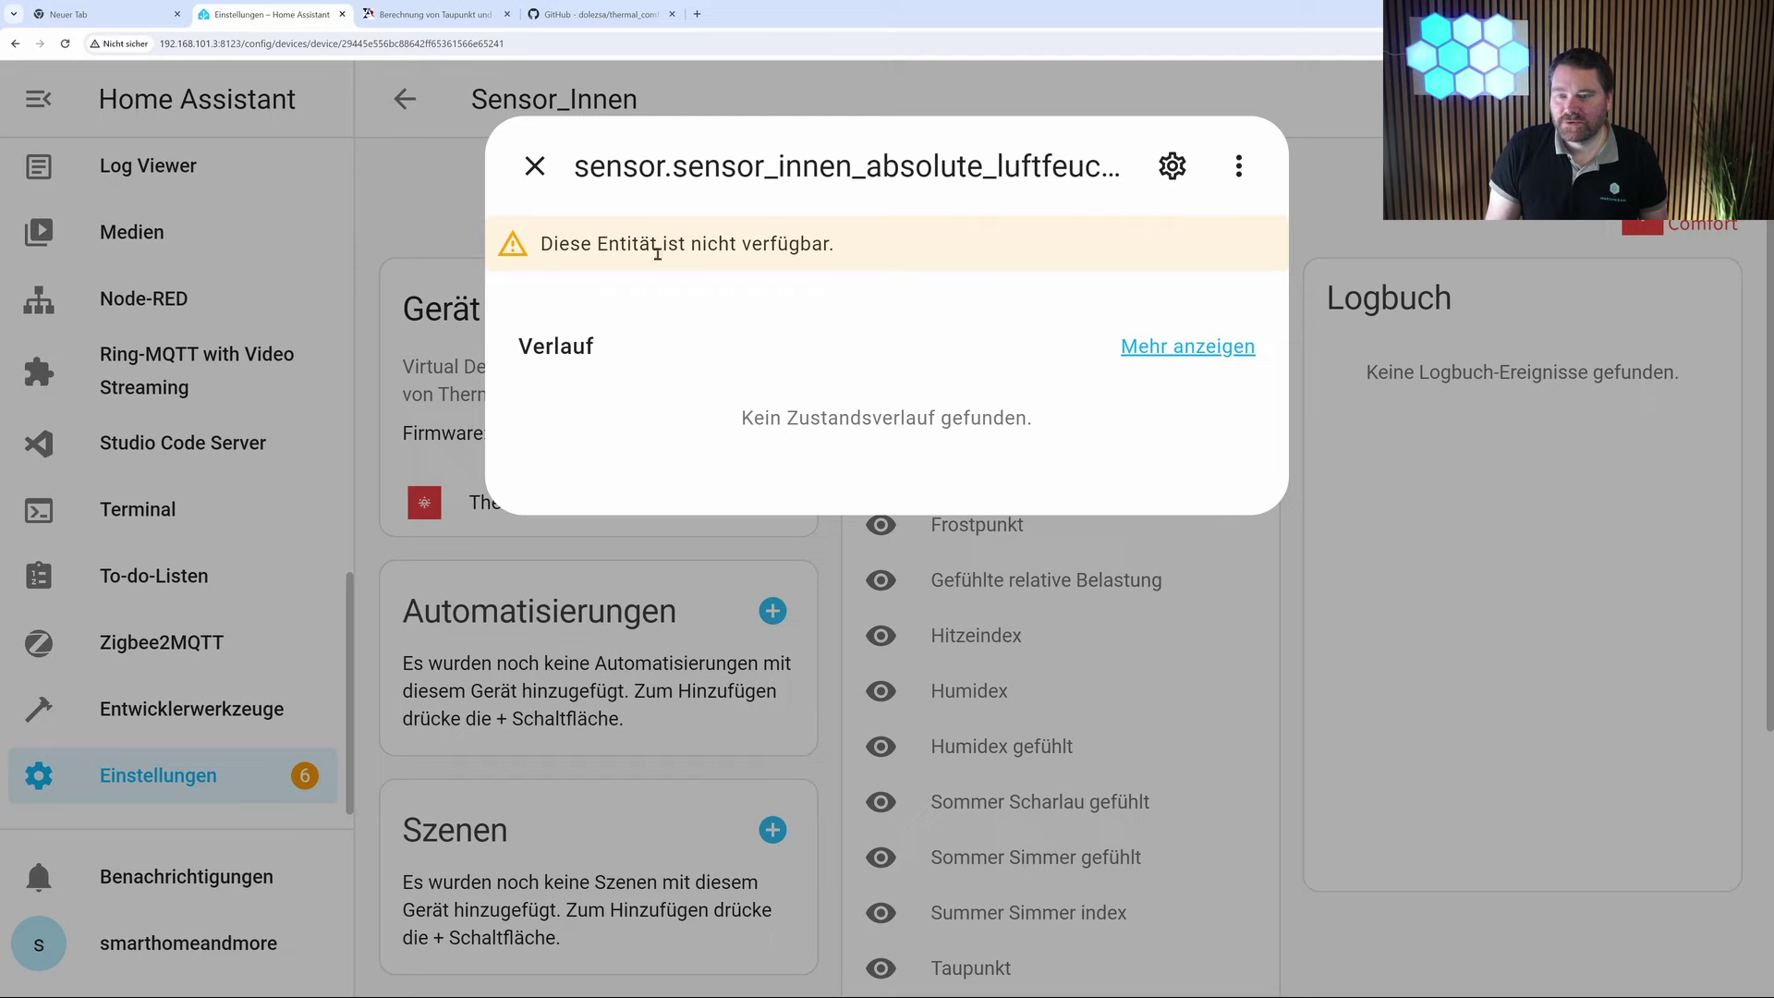
pyautogui.click(1171, 167)
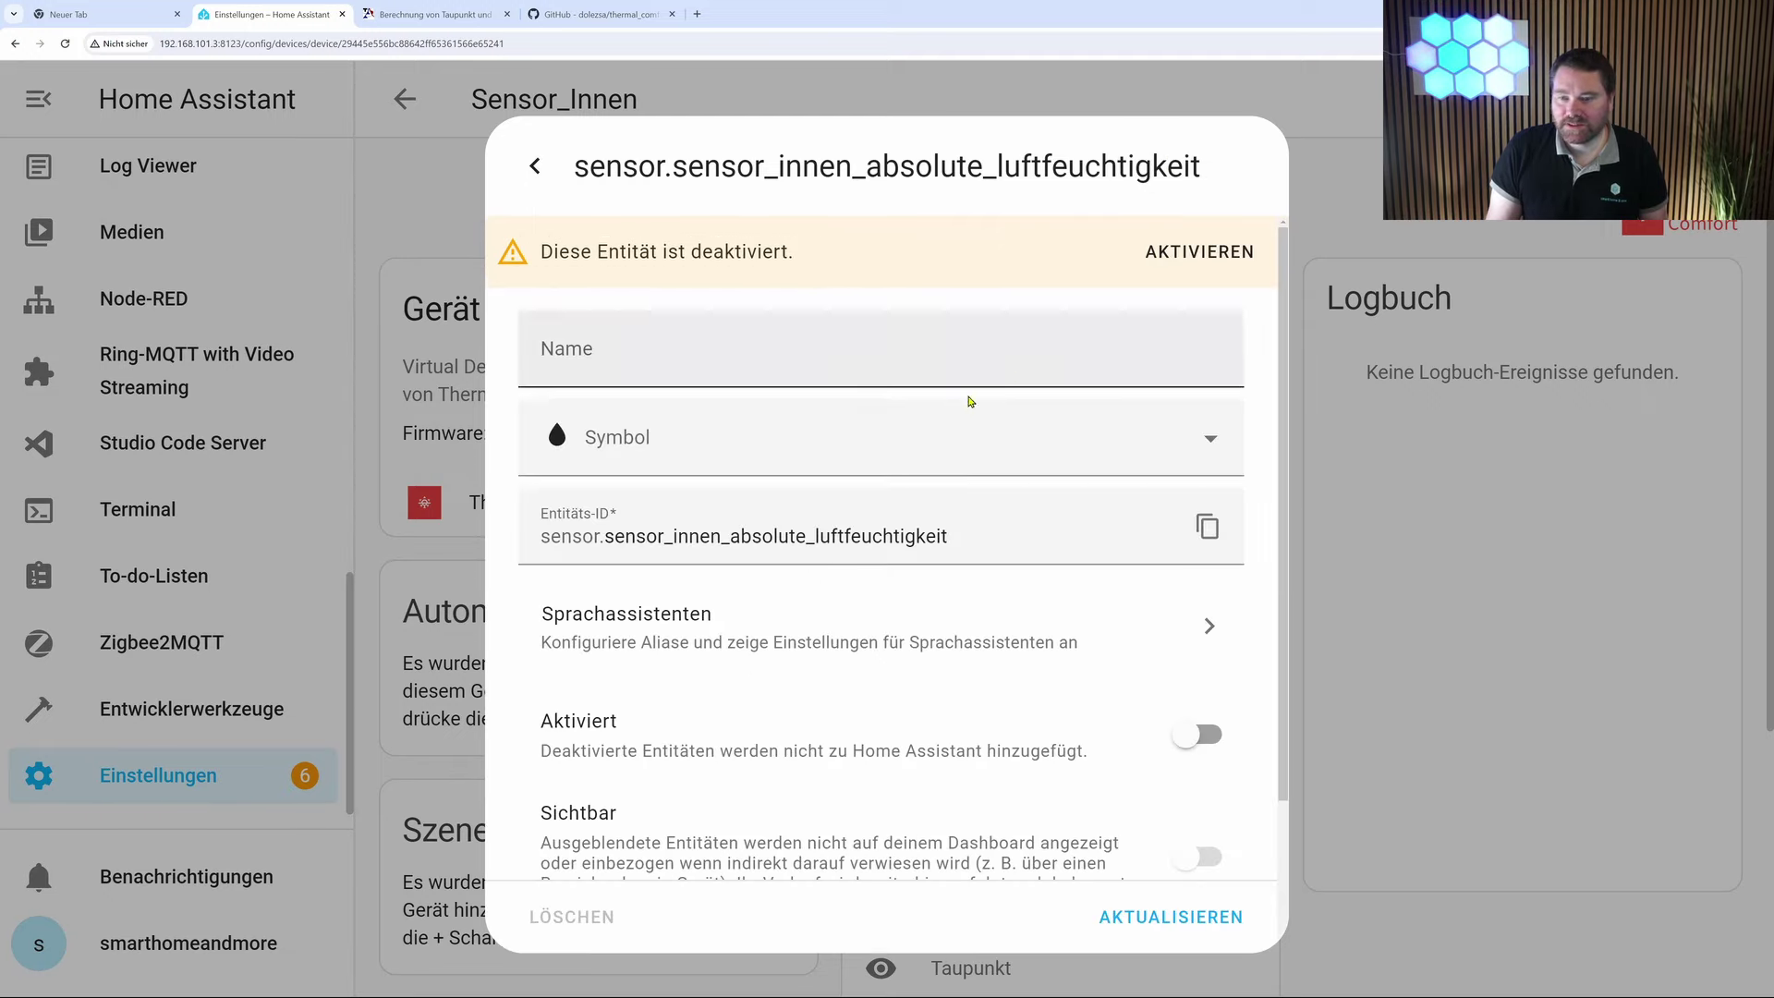
pyautogui.scroll(-2, 1106, 728)
pyautogui.click(1196, 588)
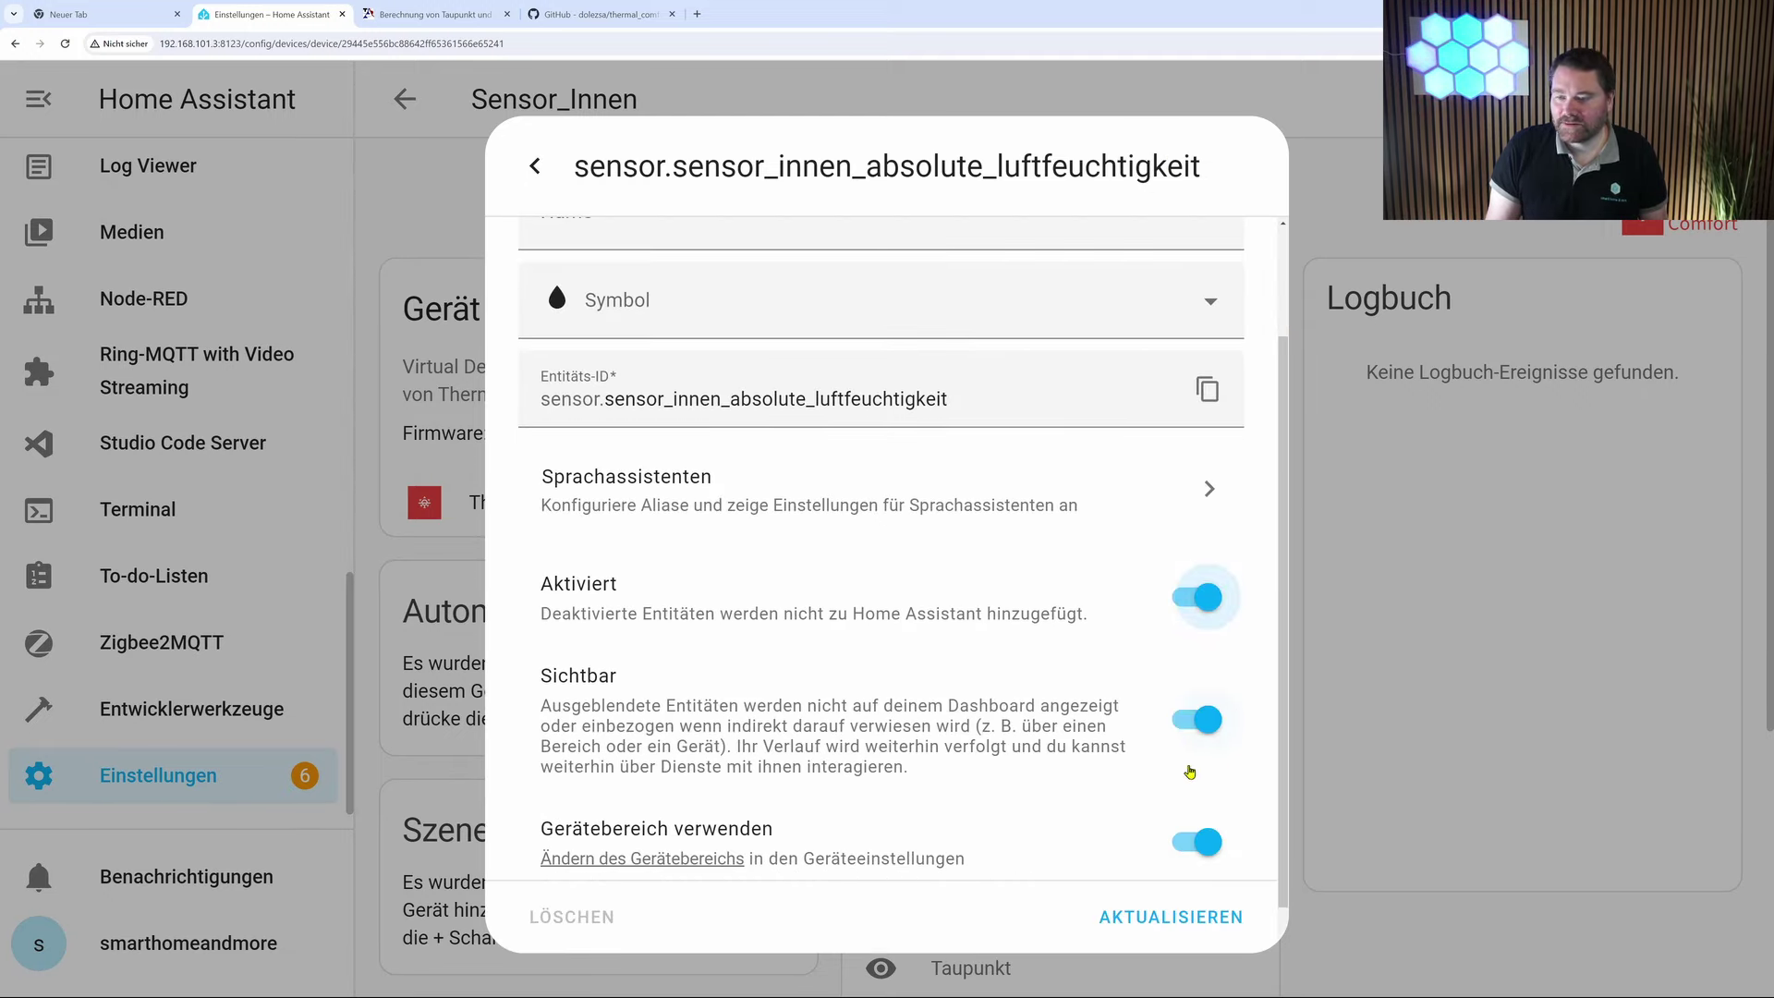
pyautogui.click(1169, 919)
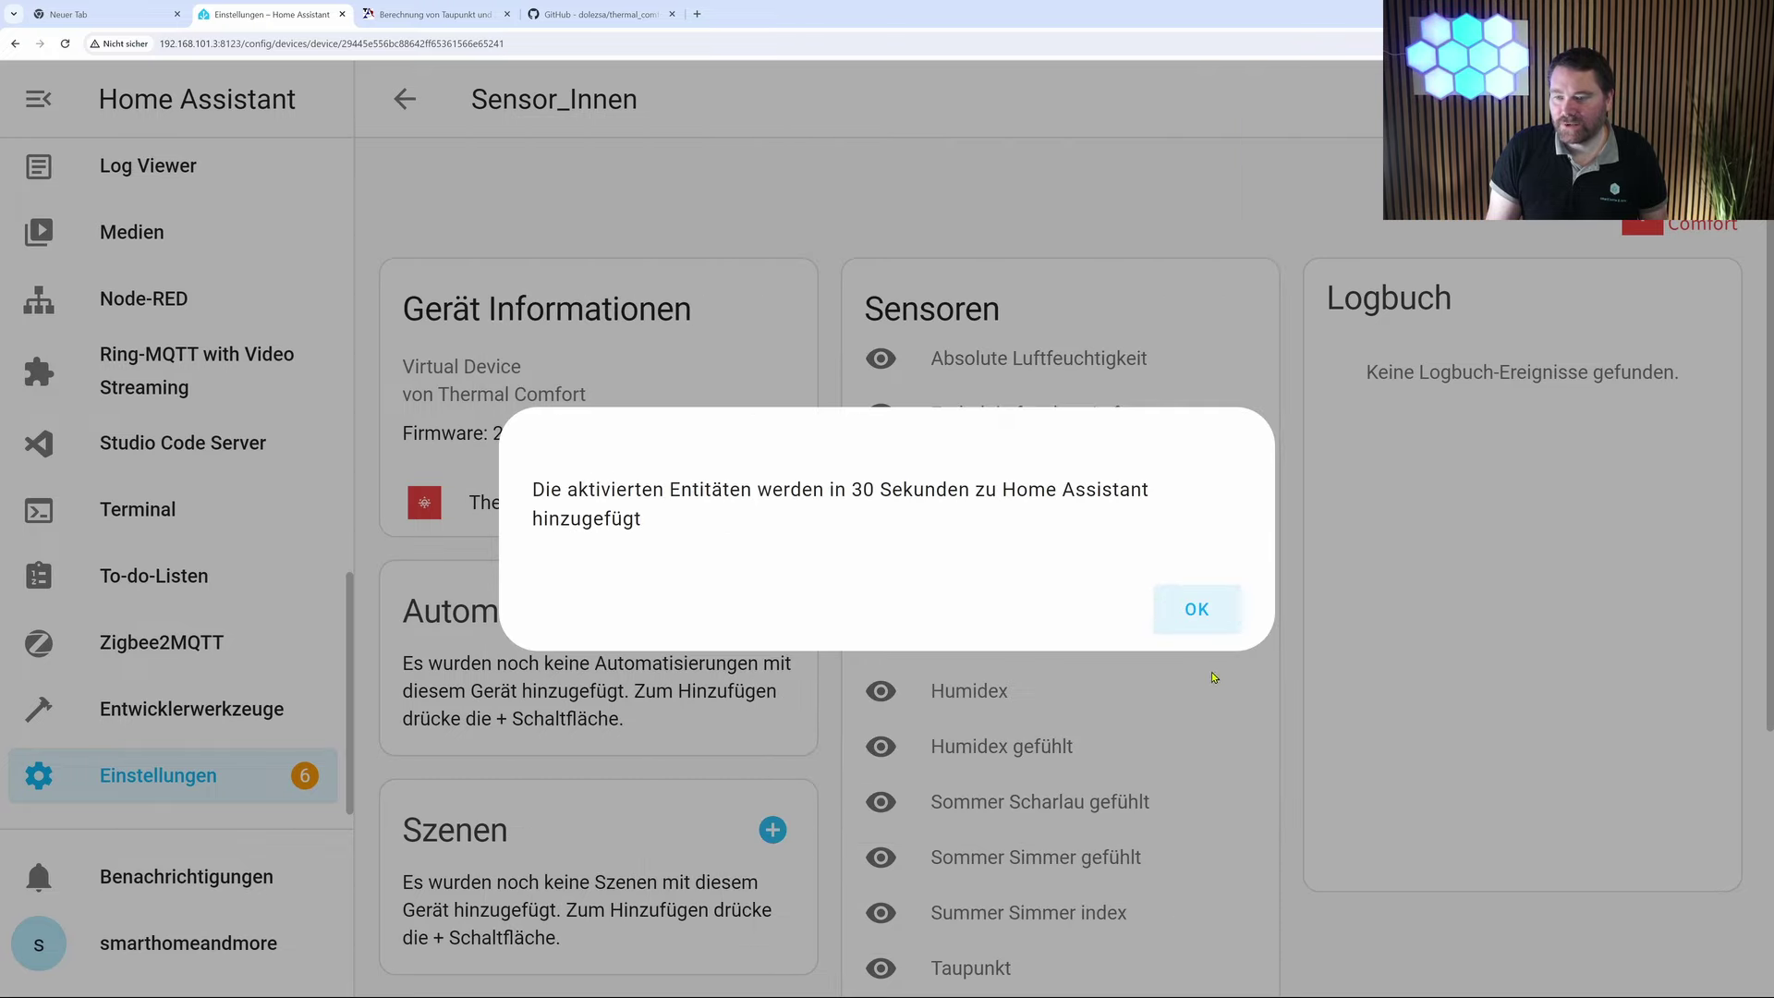
pyautogui.click(1214, 625)
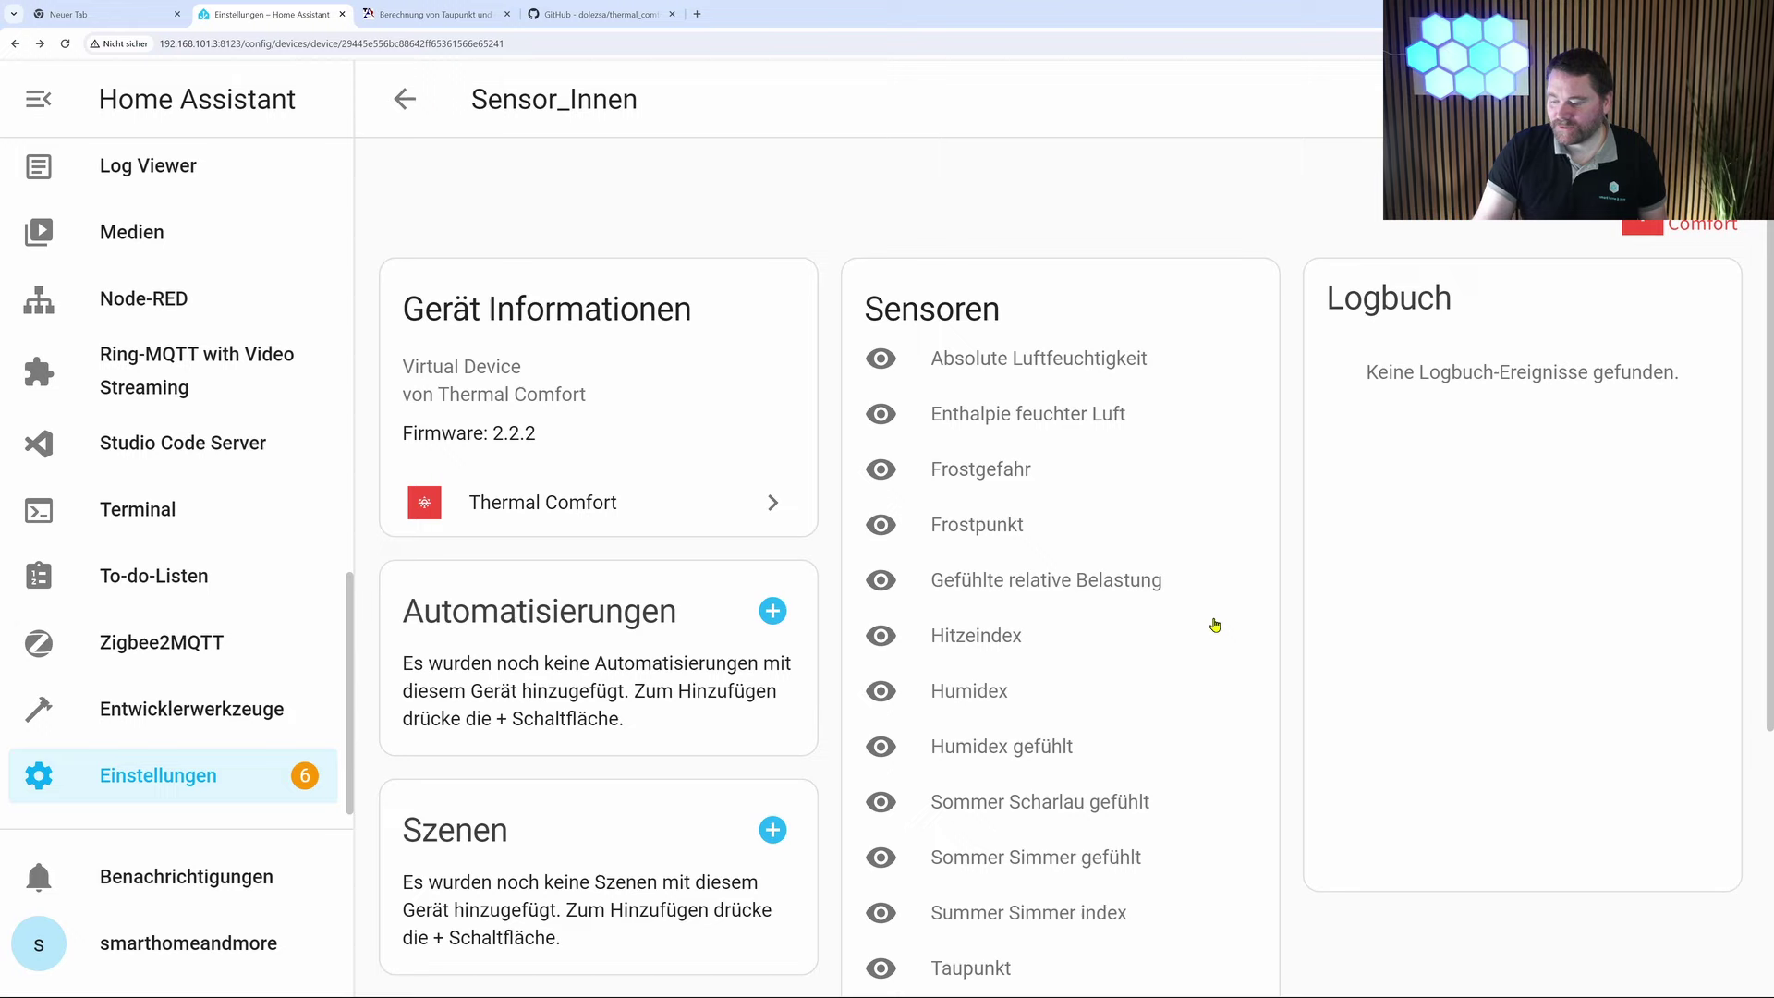
# - Start a new Thermal Comfort integration entry and name it Sensor_Aussen
pyautogui.click(418, 103)
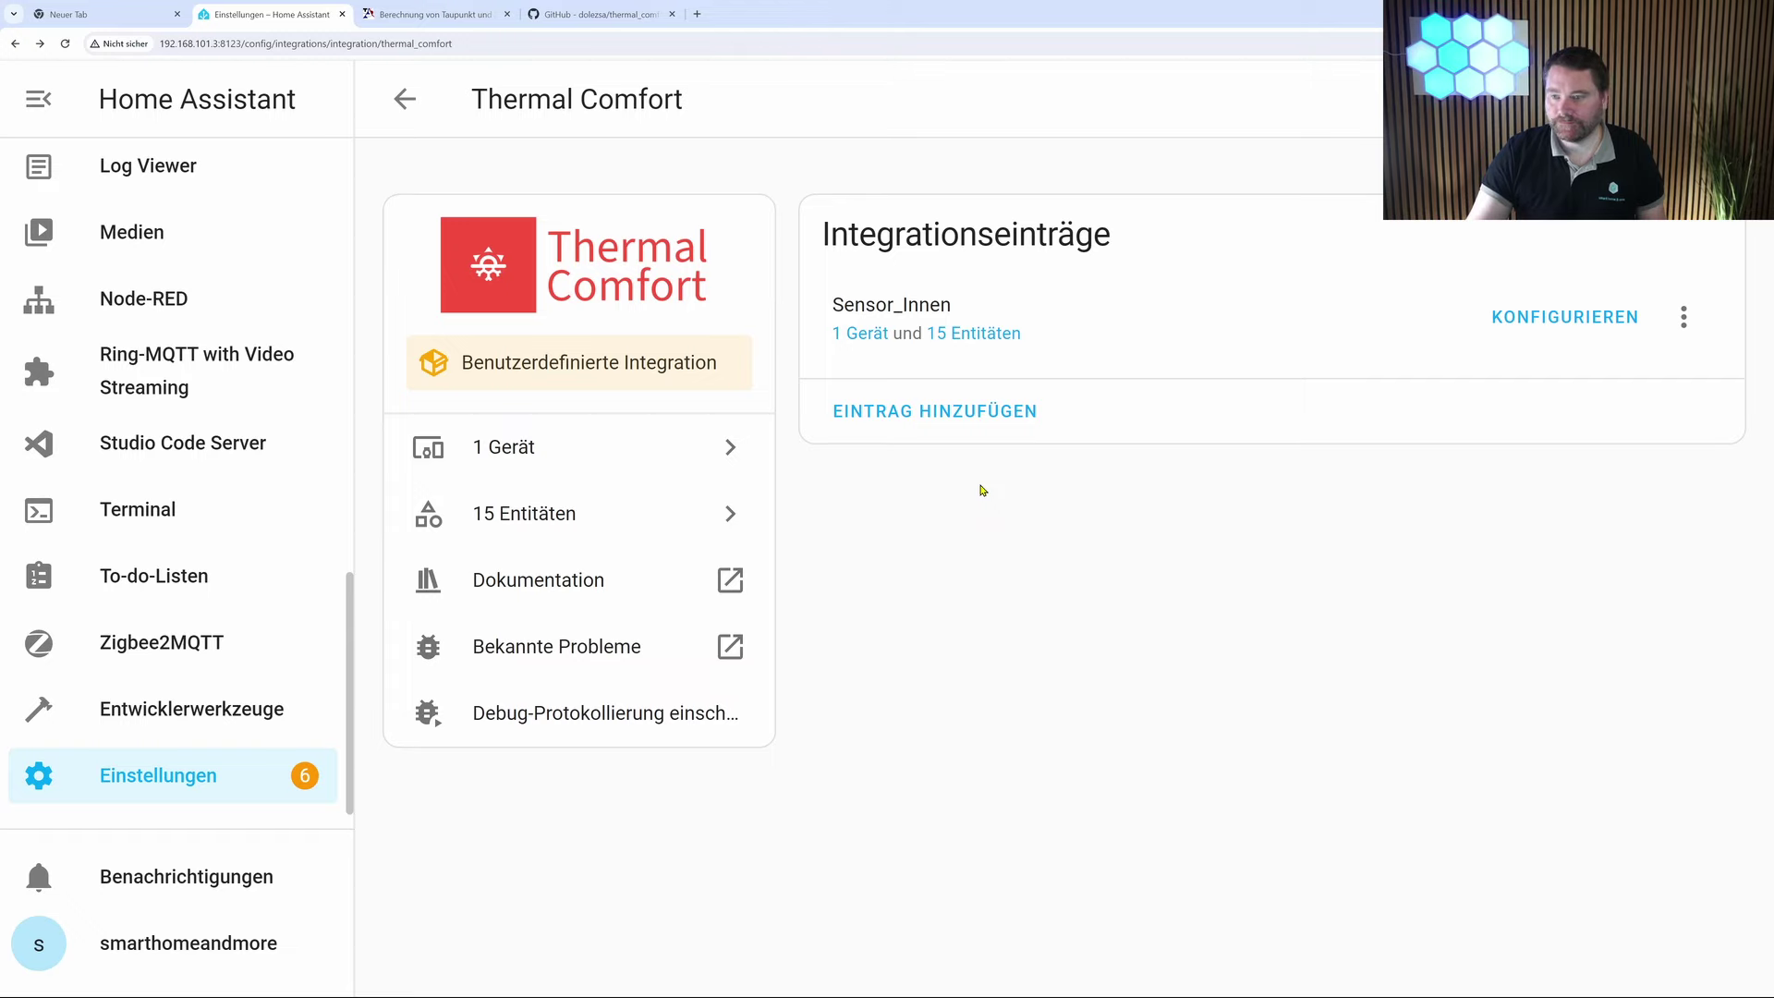
pyautogui.click(922, 414)
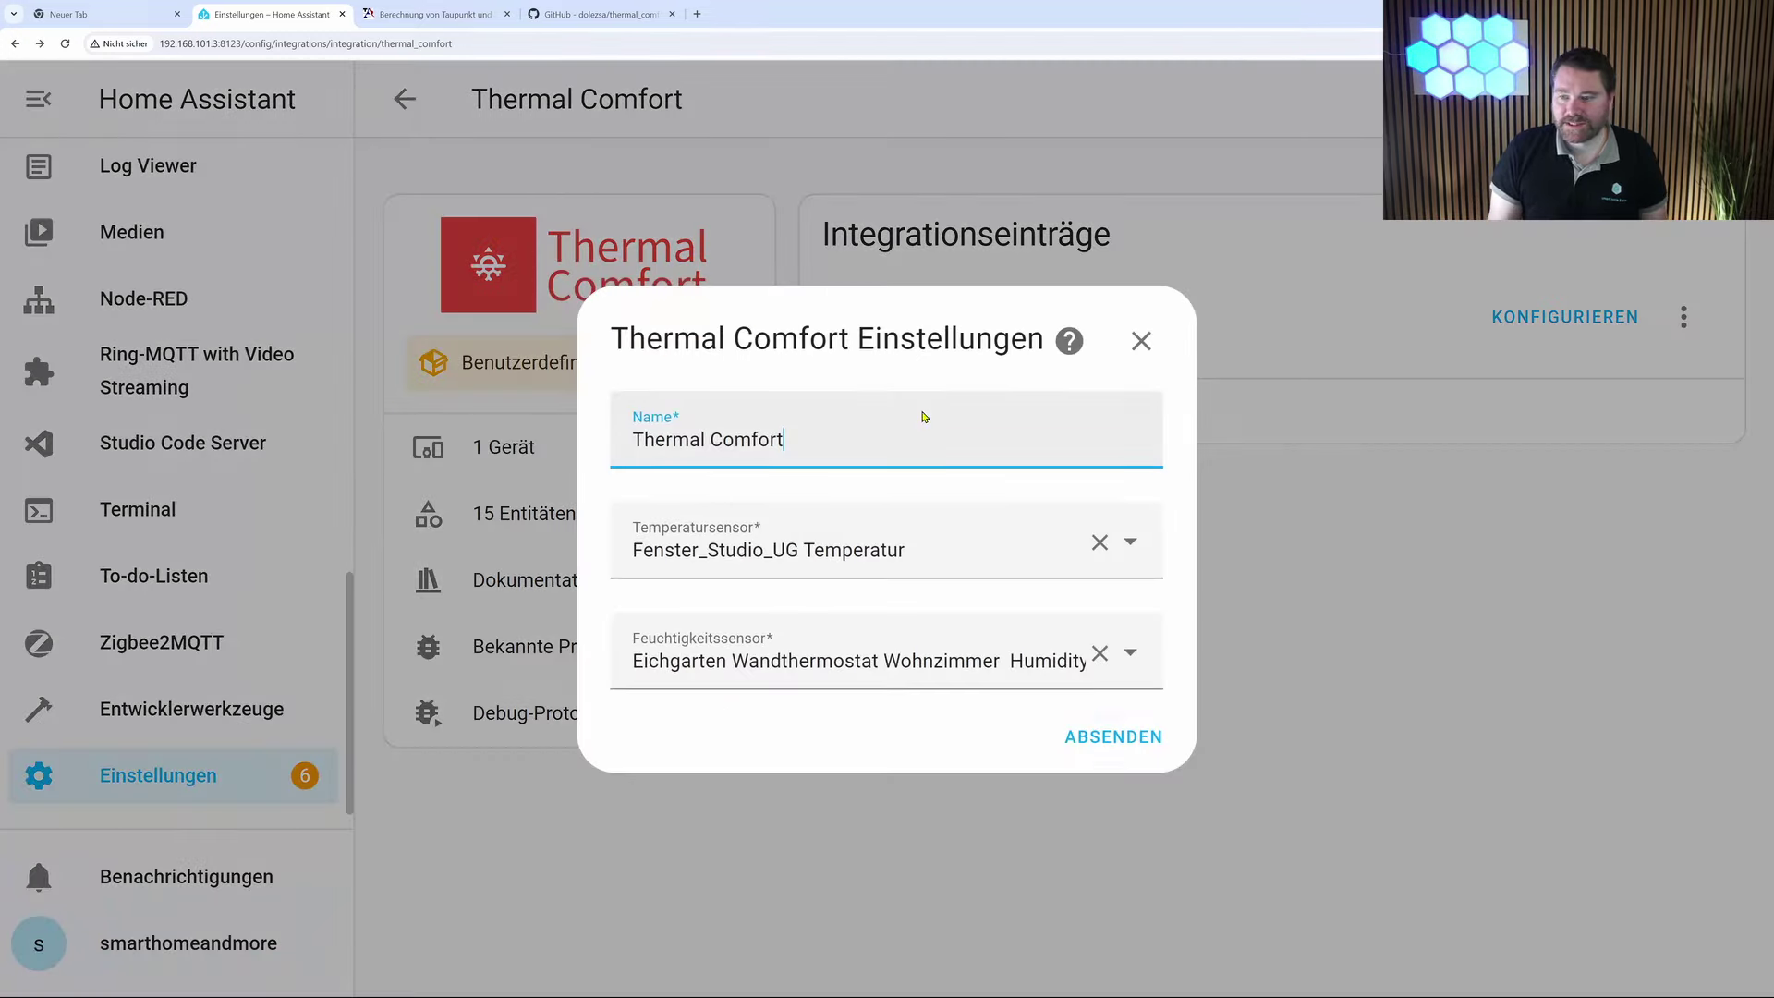
pyautogui.moveTo(851, 429); pyautogui.dragTo(491, 402)
pyautogui.write('Se')
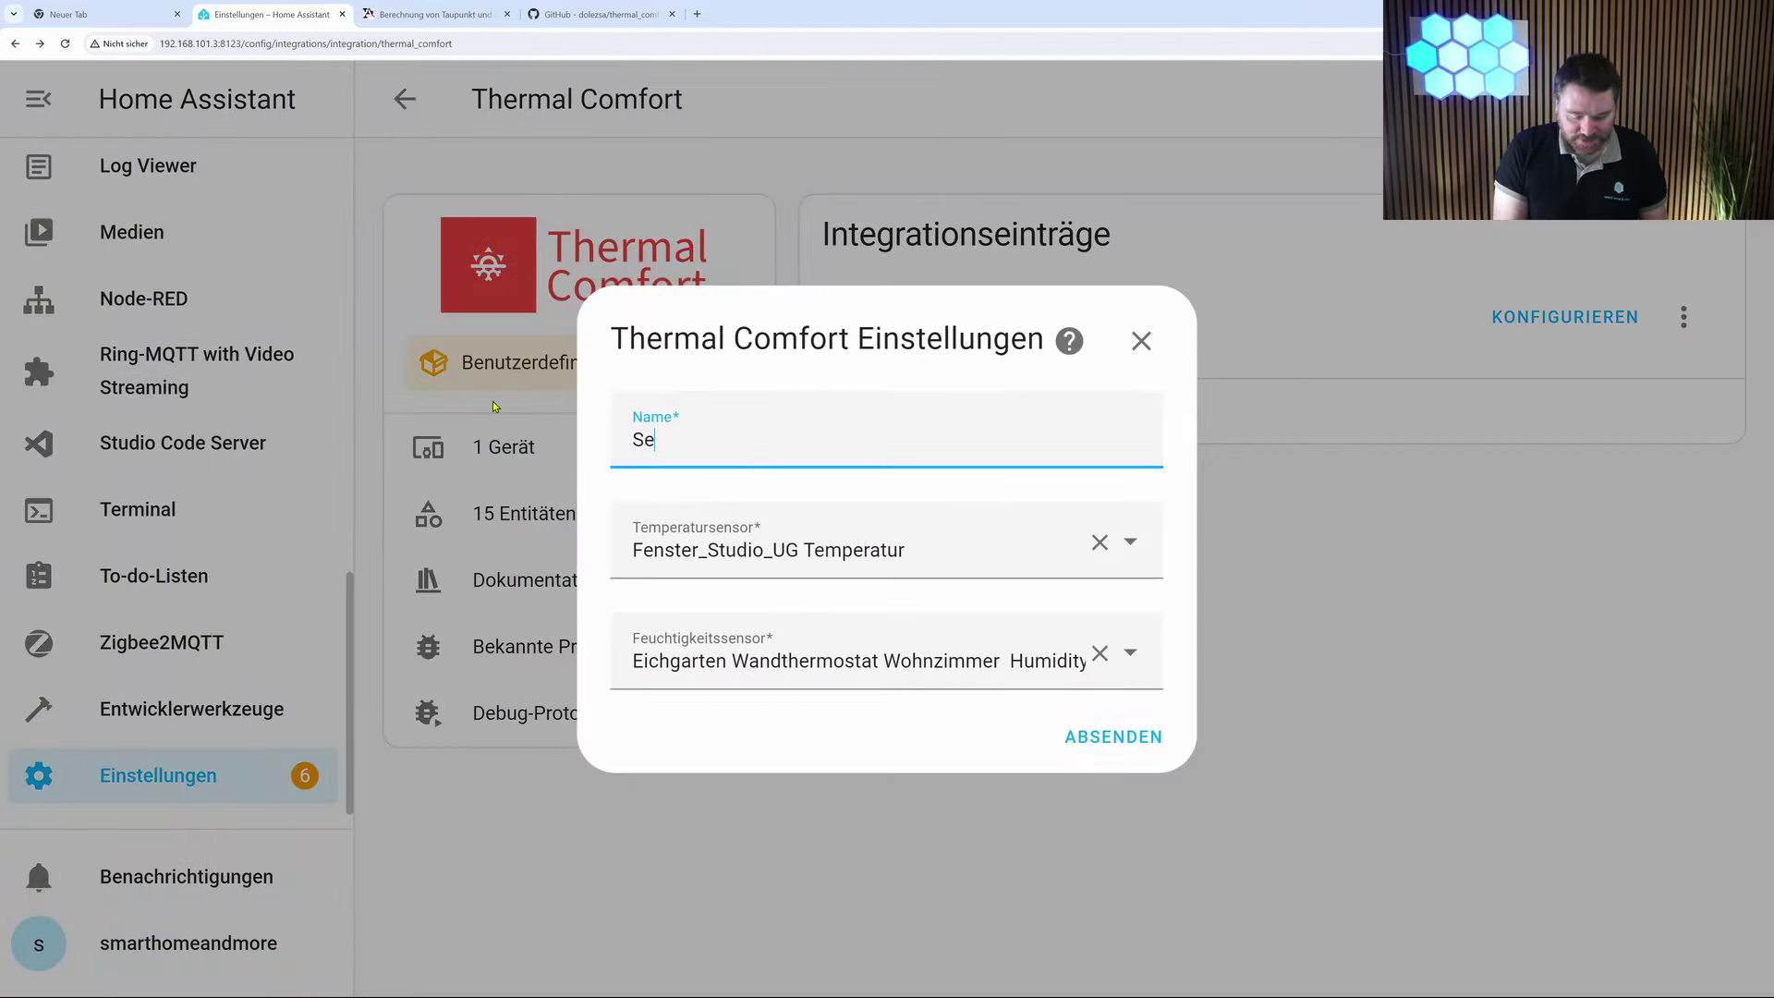
pyautogui.write('nsor_Au')
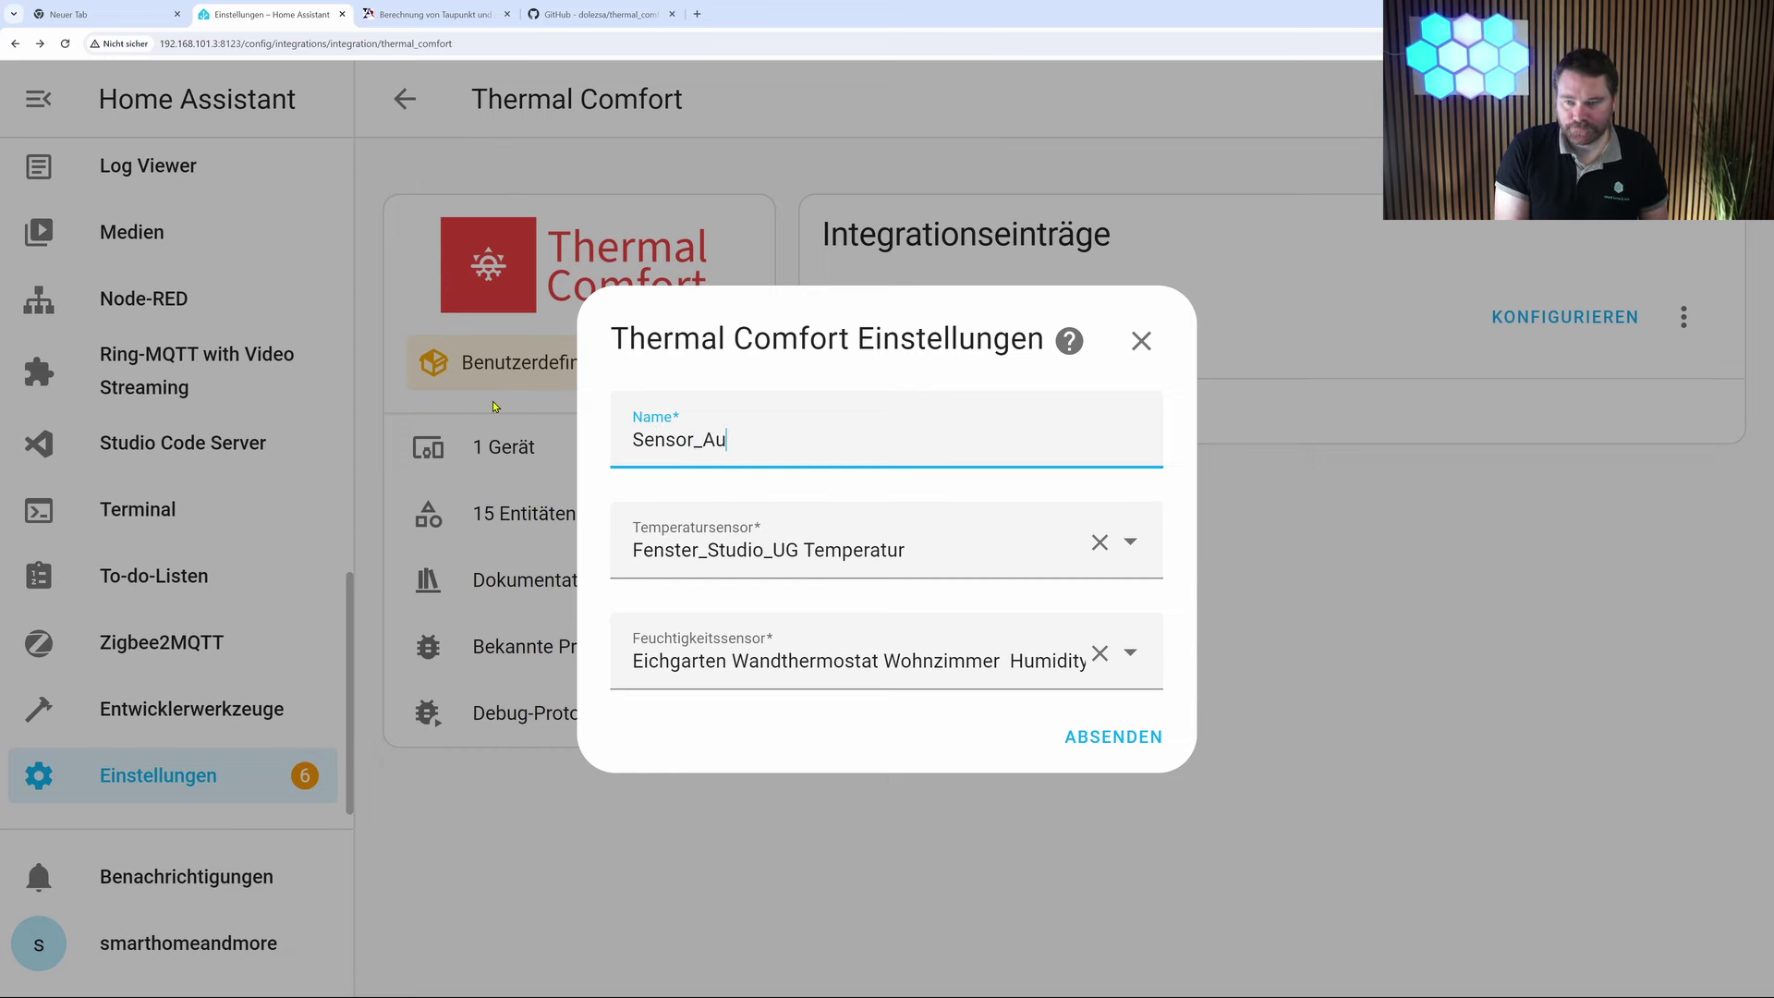
pyautogui.write('ssen')
# - Assign Temperatur_Aussen Temperatur and Temperatur_Aussen Luftfeuchtigkeit as the entry's temperature and humidity sensors, and finish creating it without an area
pyautogui.click(924, 555)
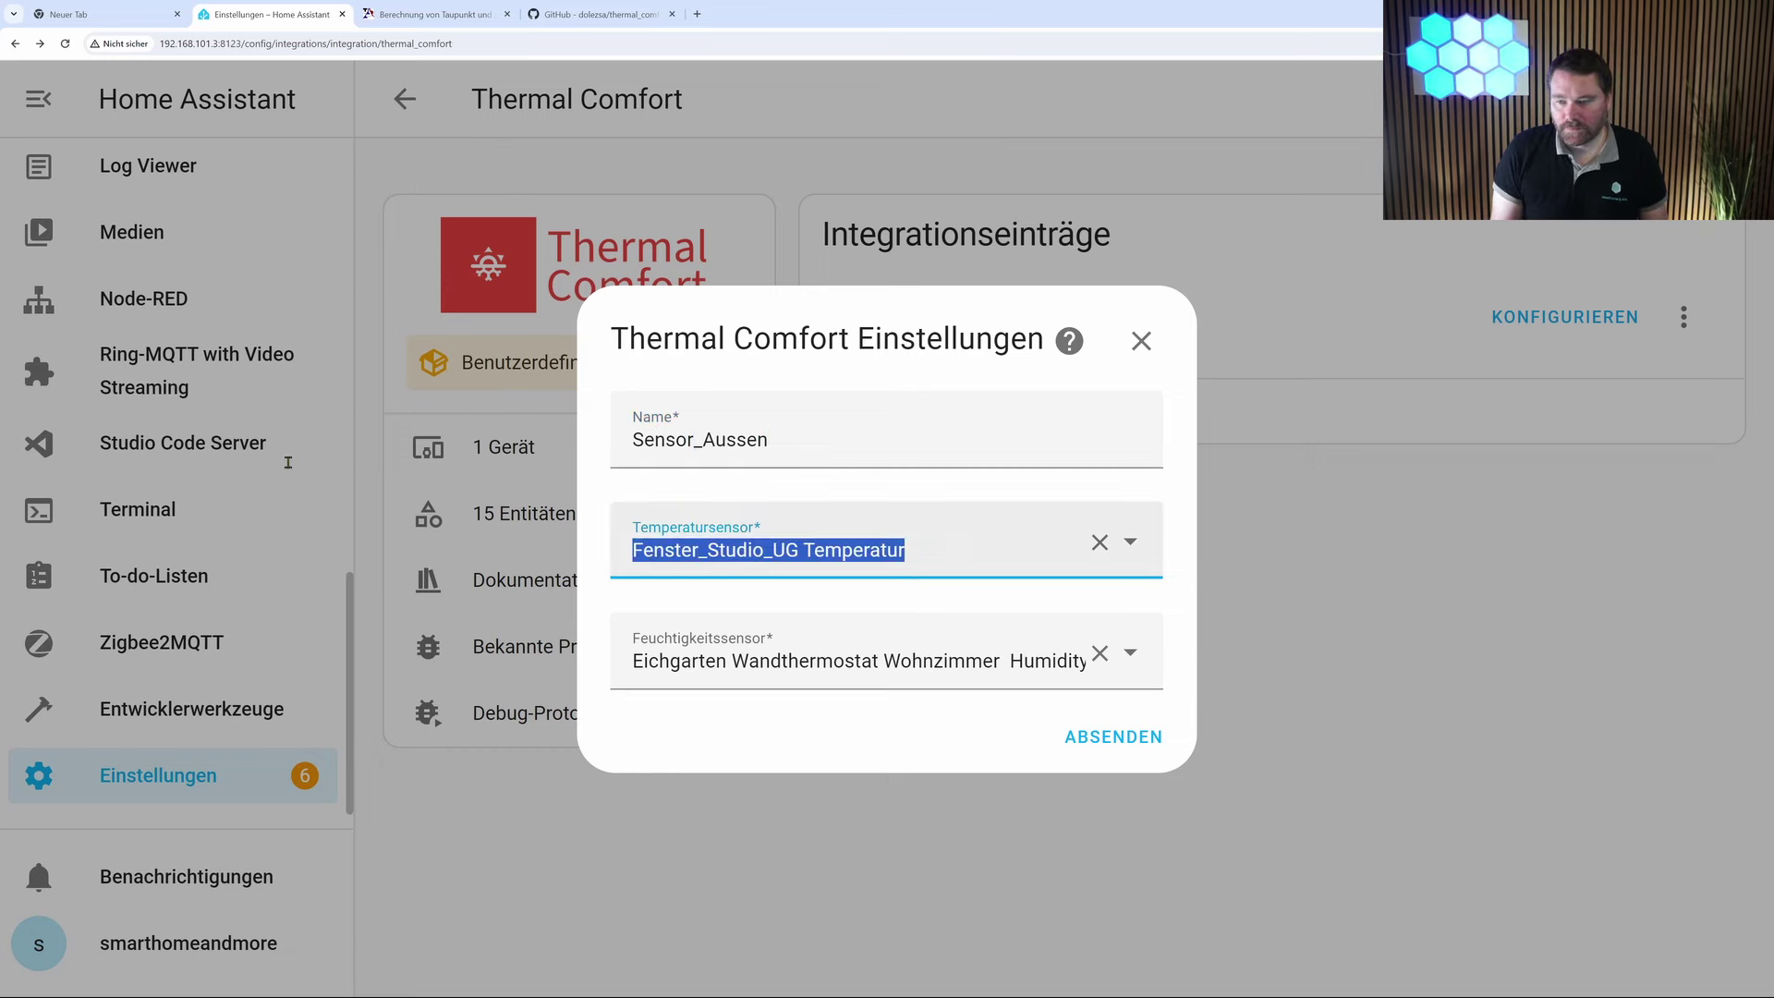
pyautogui.write('Tem')
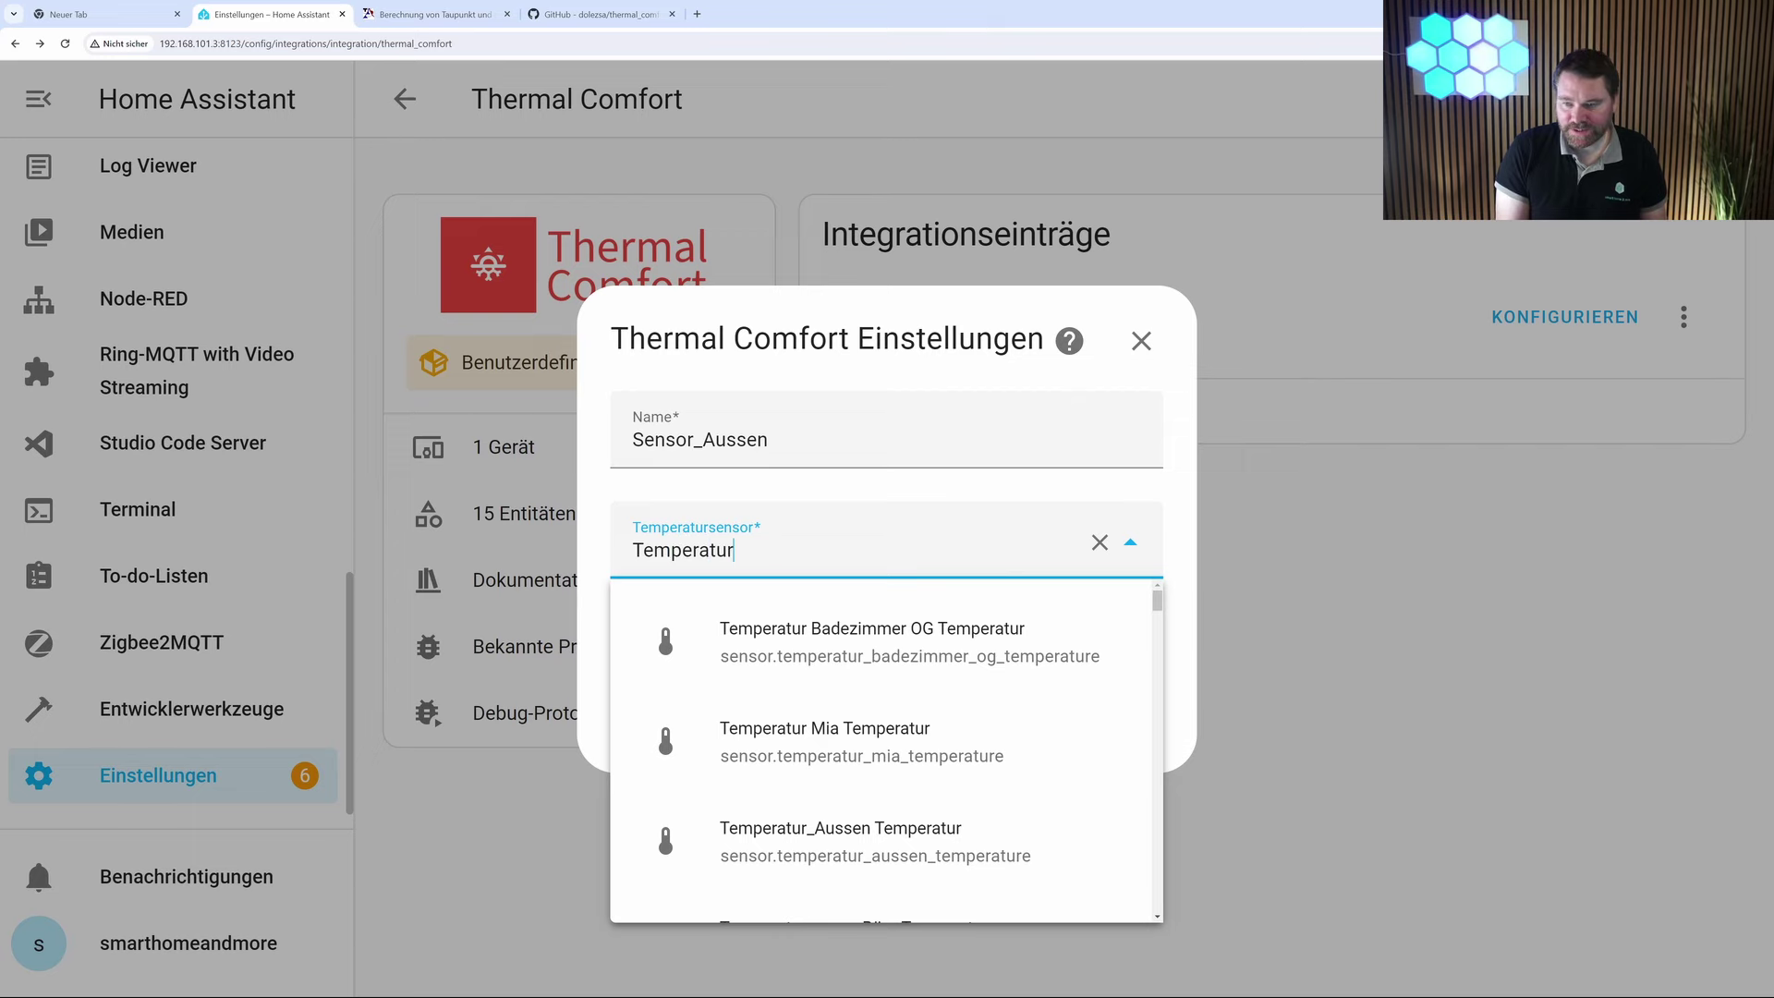
pyautogui.write('peratur')
pyautogui.click(875, 841)
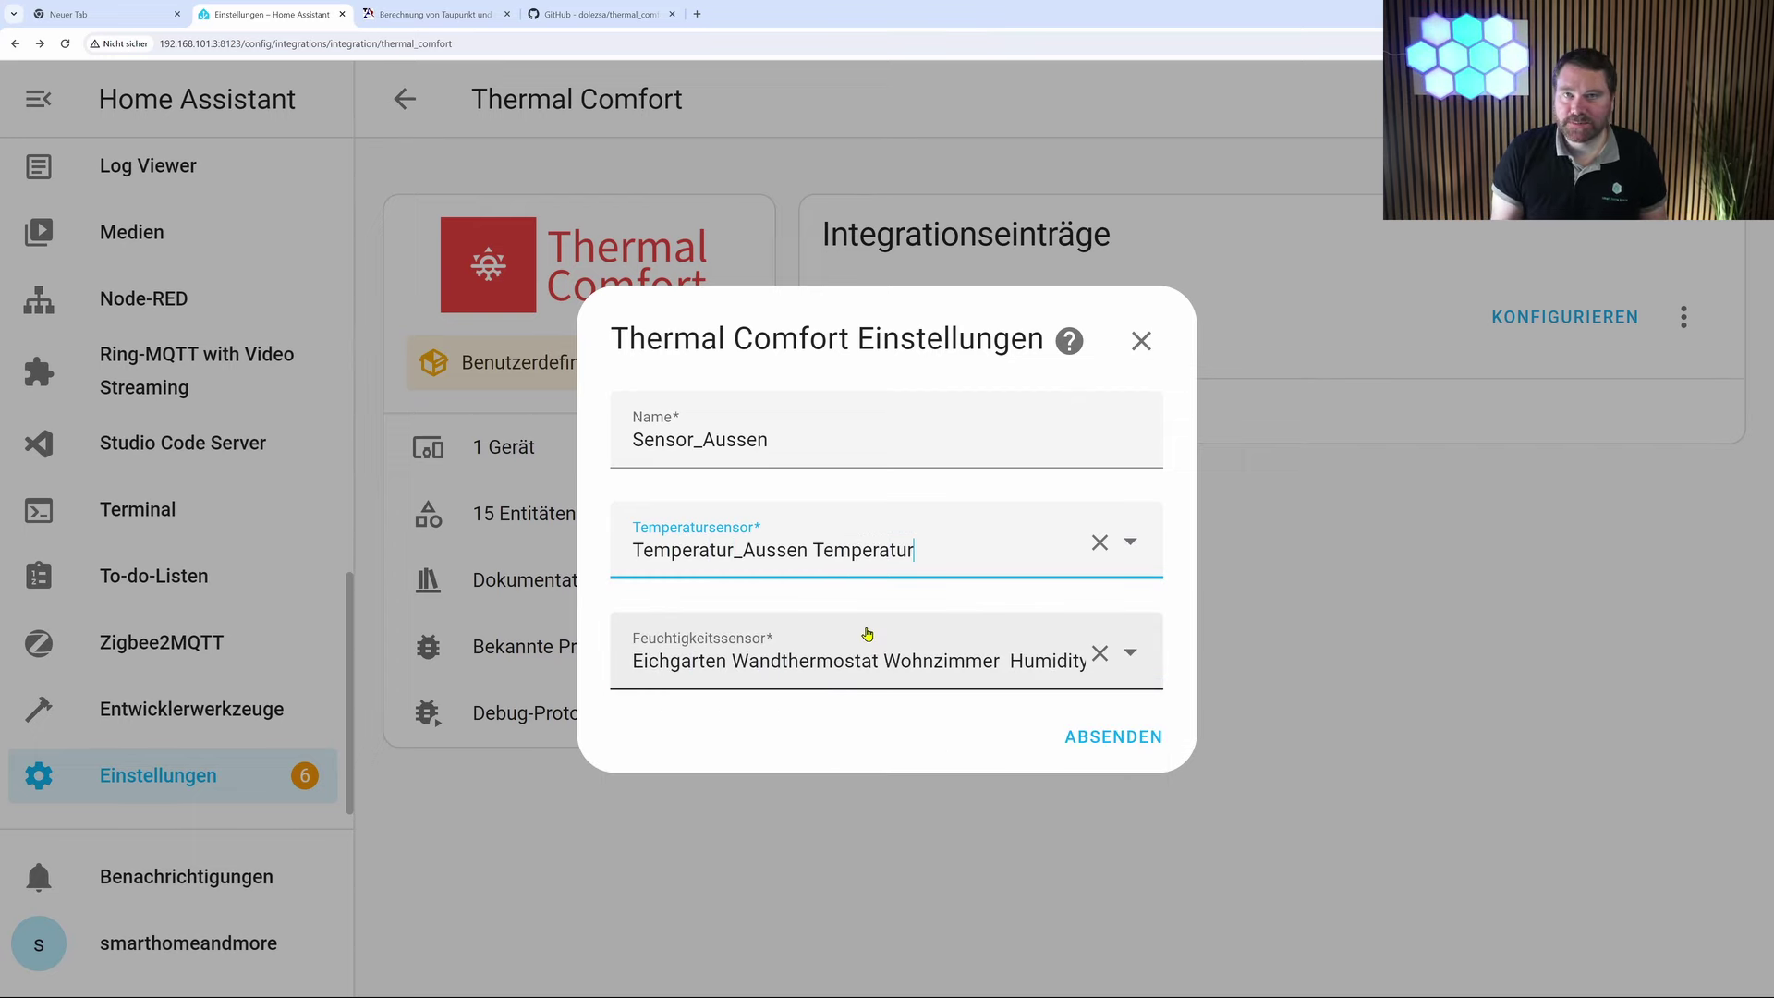
pyautogui.click(868, 634)
pyautogui.click(875, 691)
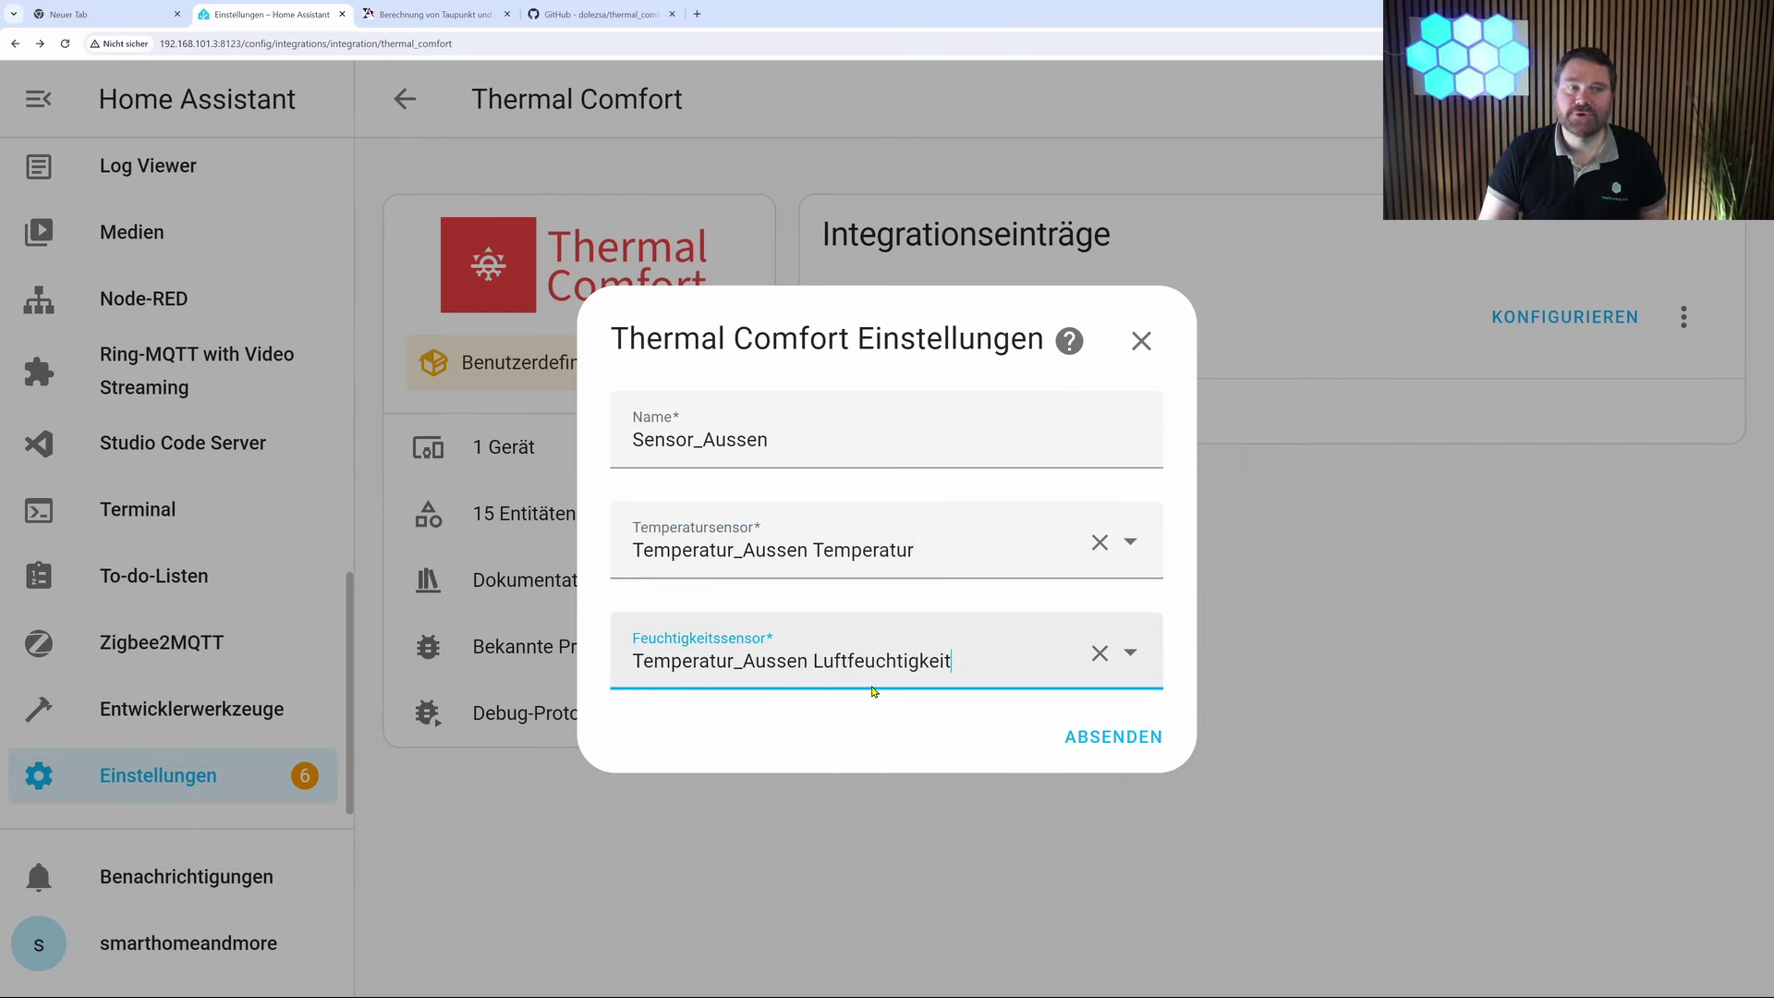
pyautogui.click(1127, 736)
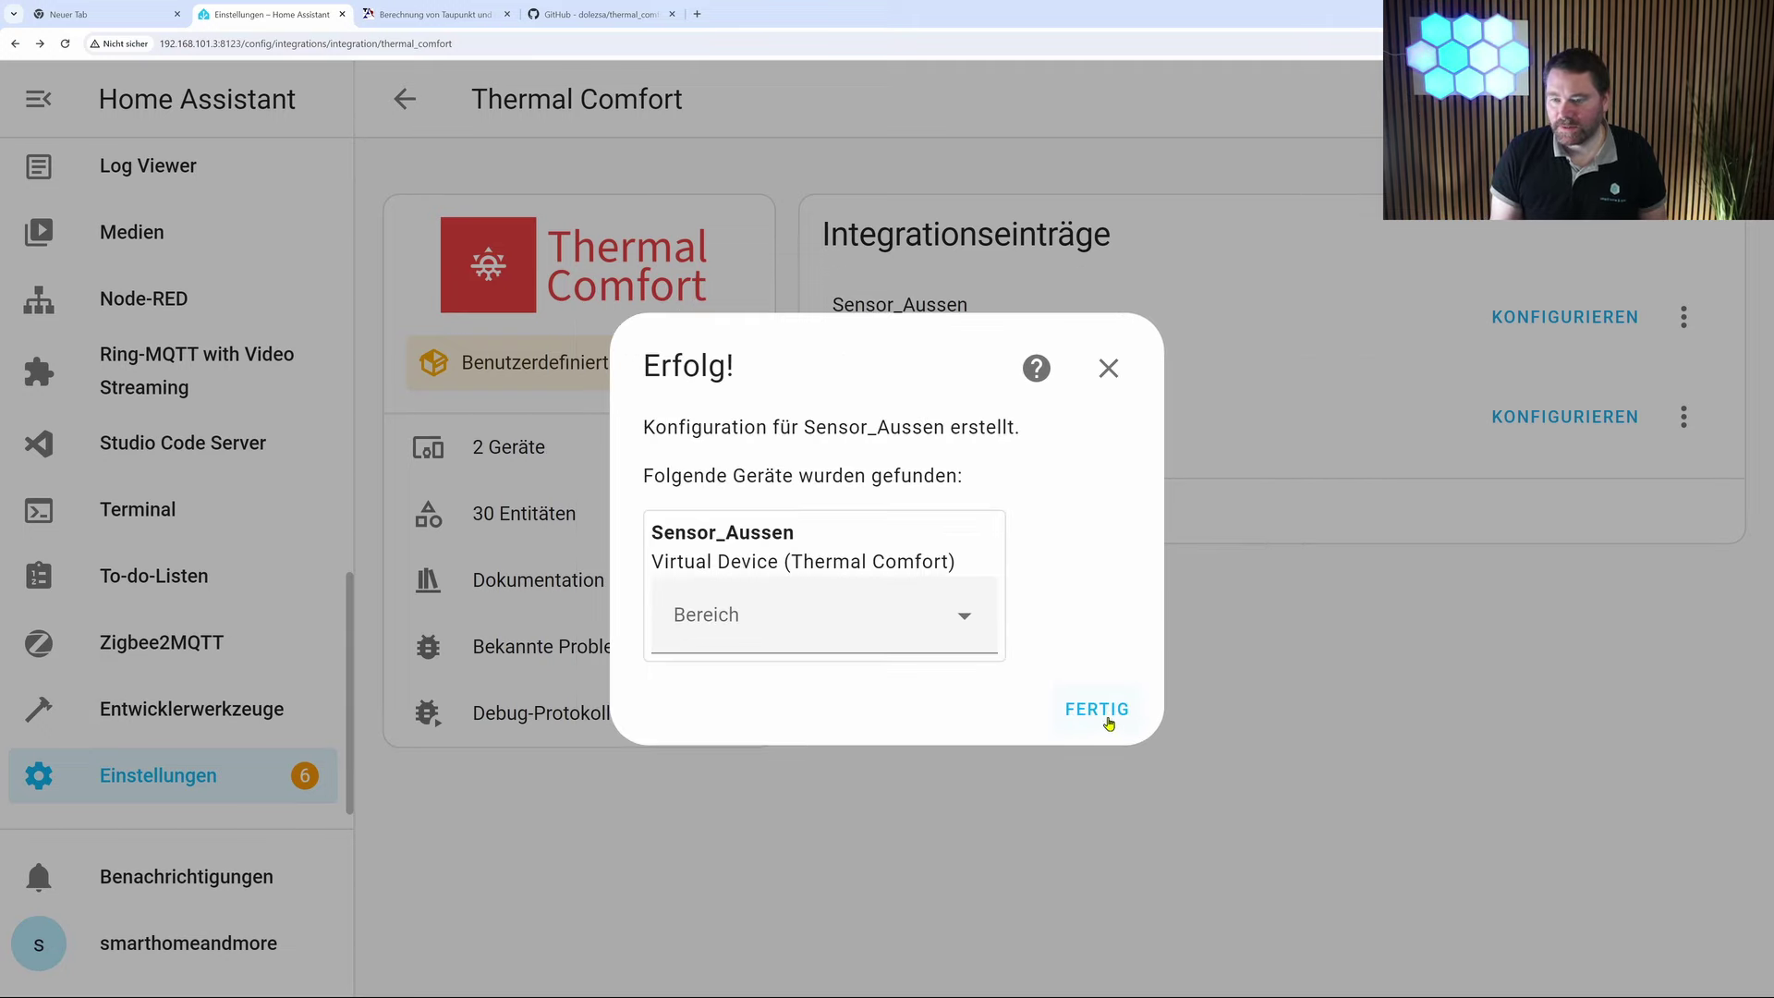
pyautogui.click(1107, 720)
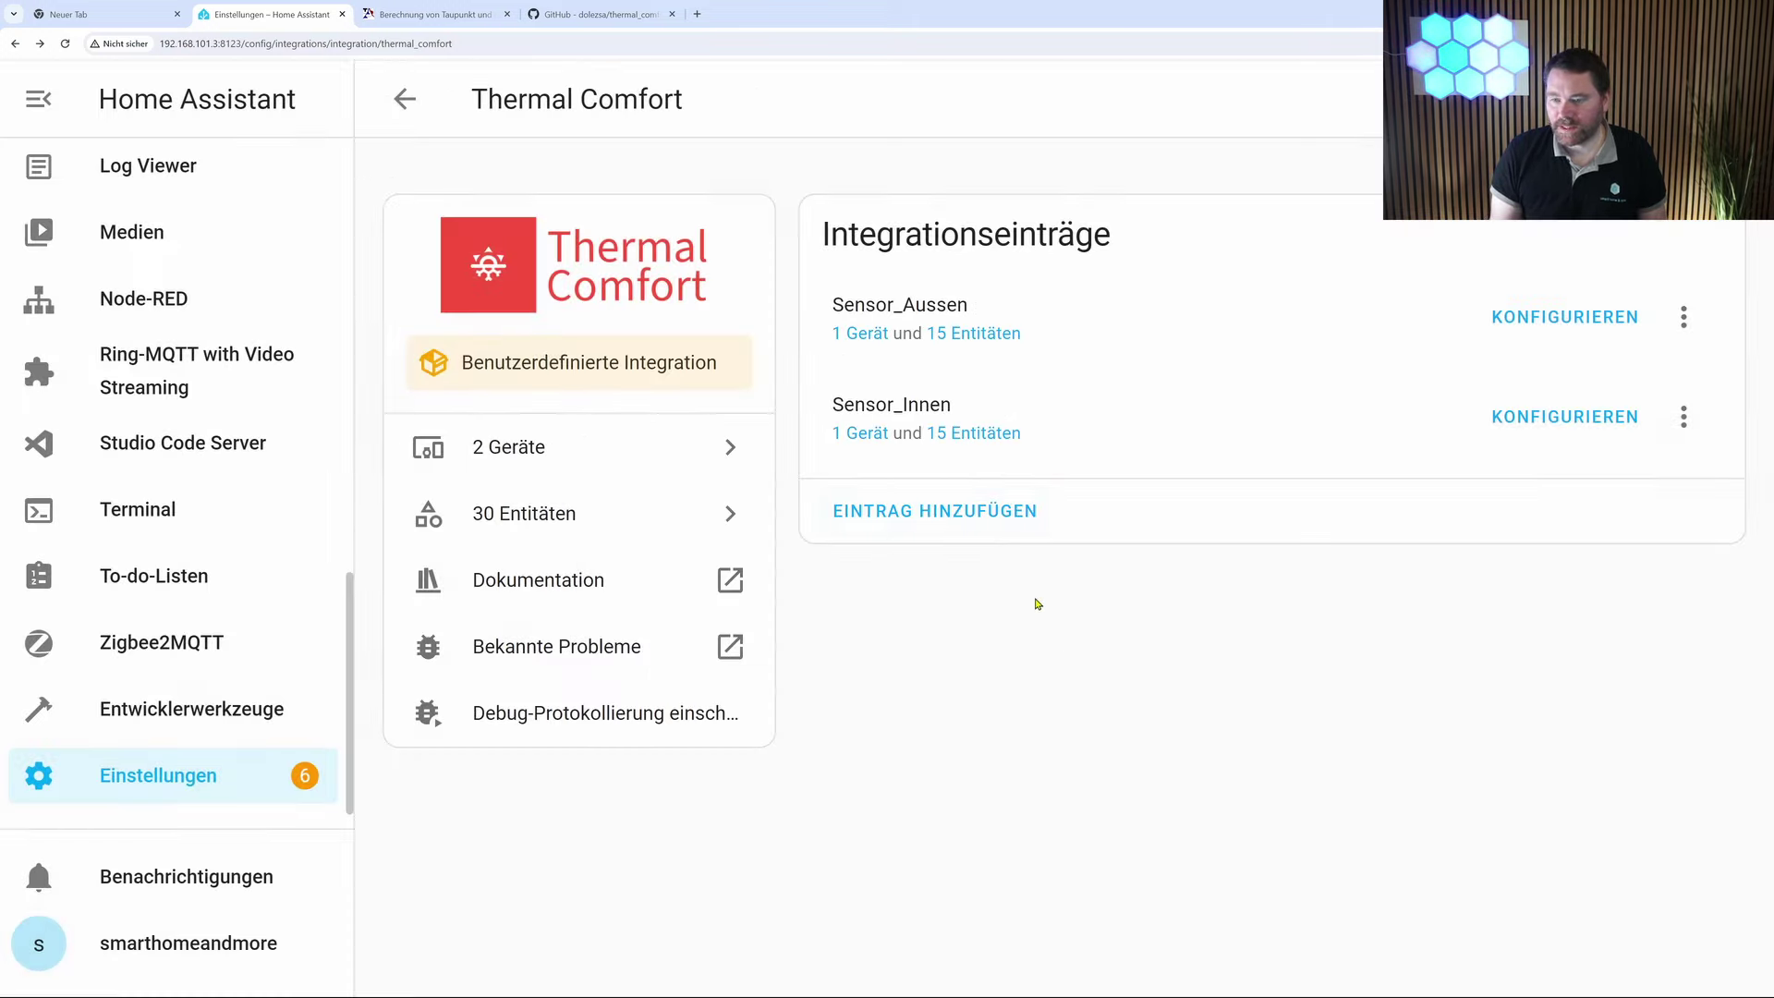
# - Check the Absolute Luftfeuchtigkeit reading on the Sensor_Innen device page
pyautogui.click(869, 435)
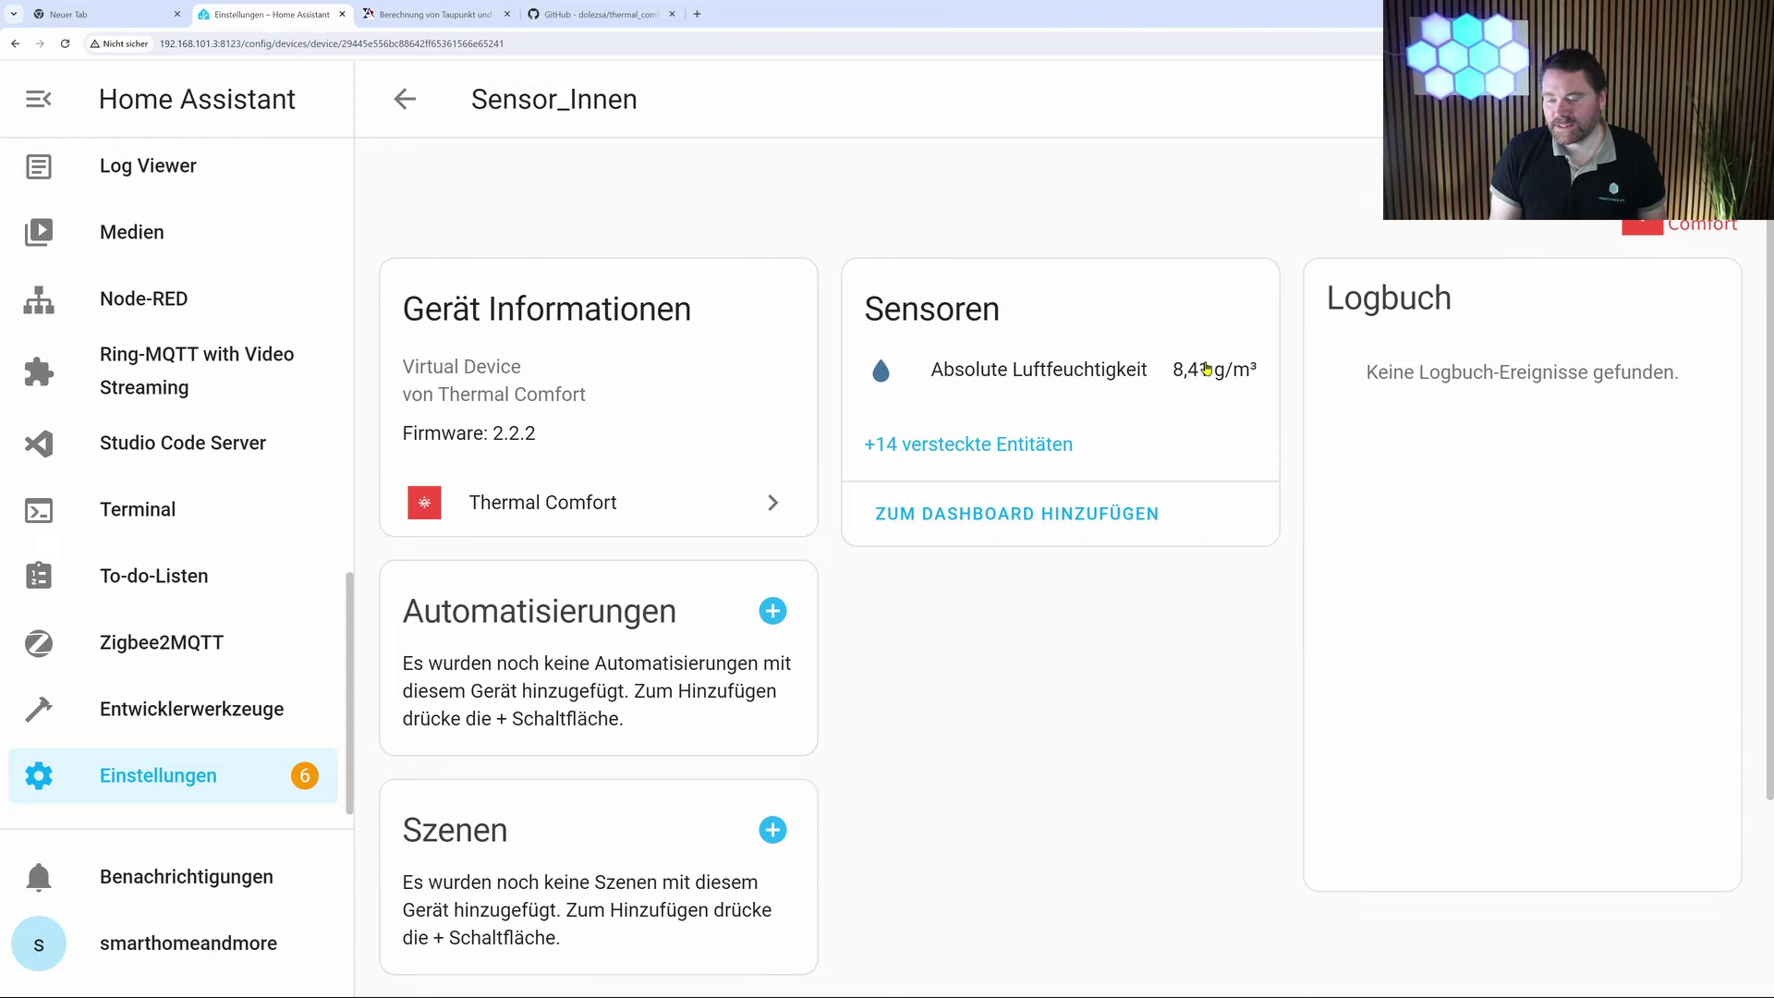
pyautogui.click(405, 99)
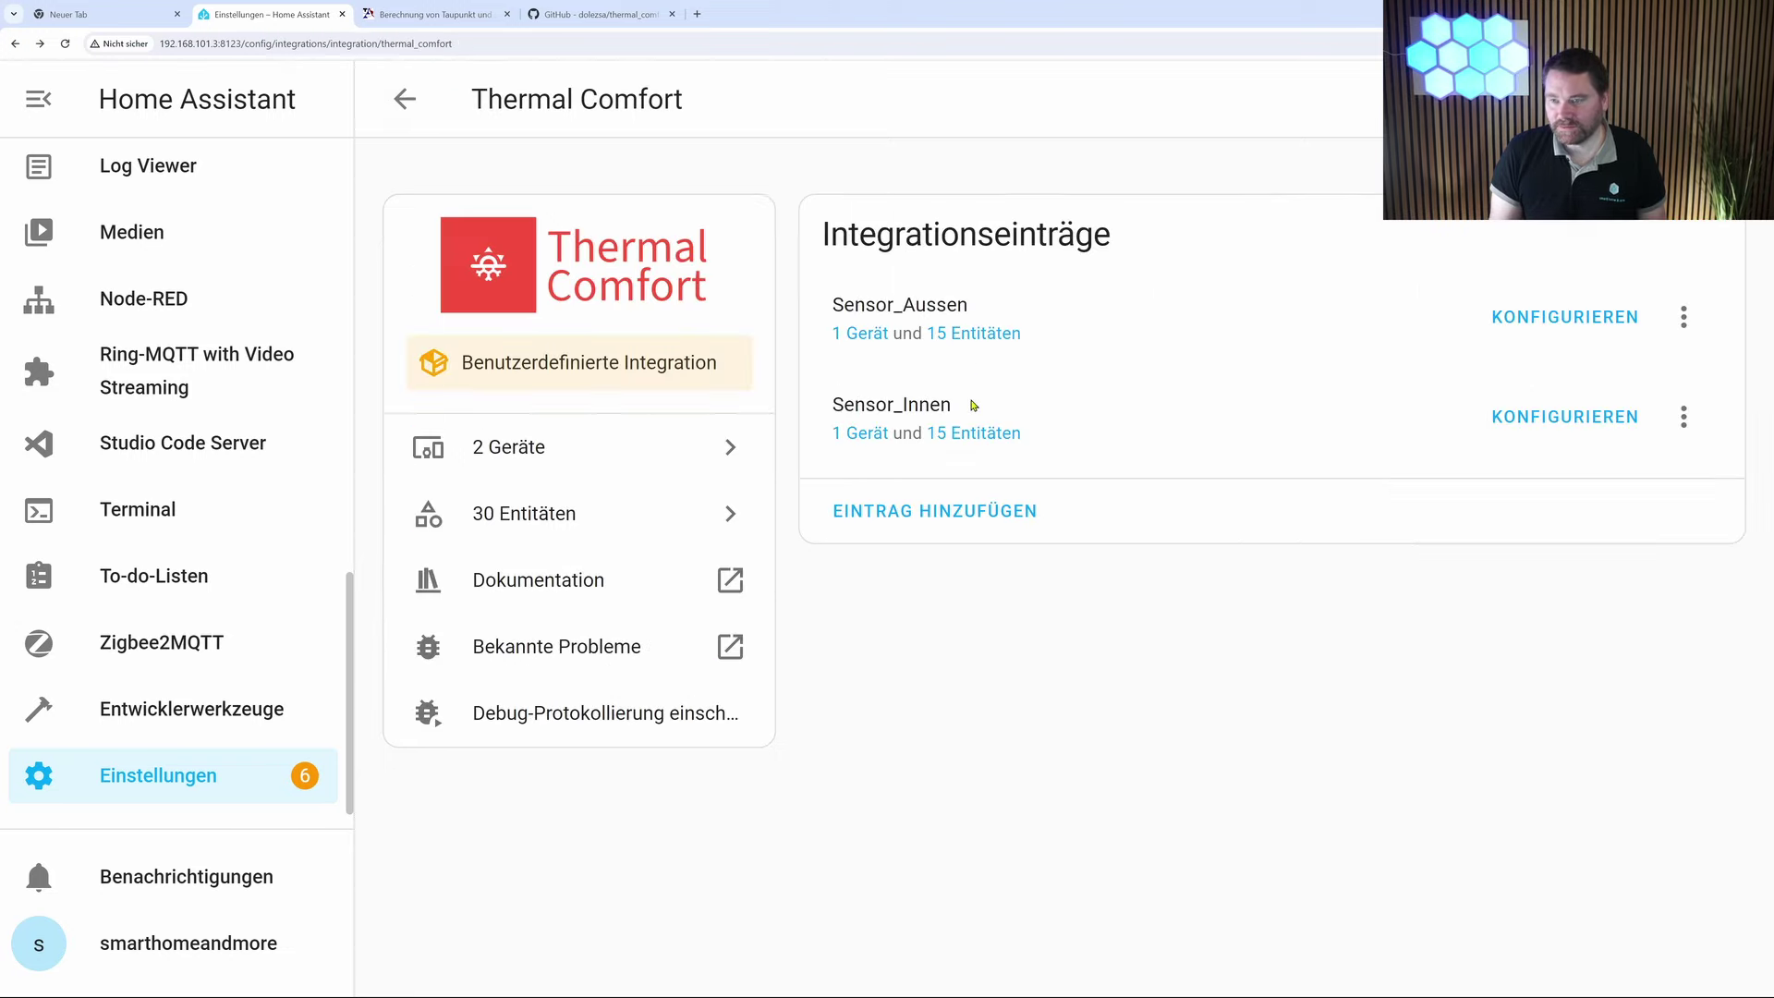
pyautogui.click(864, 436)
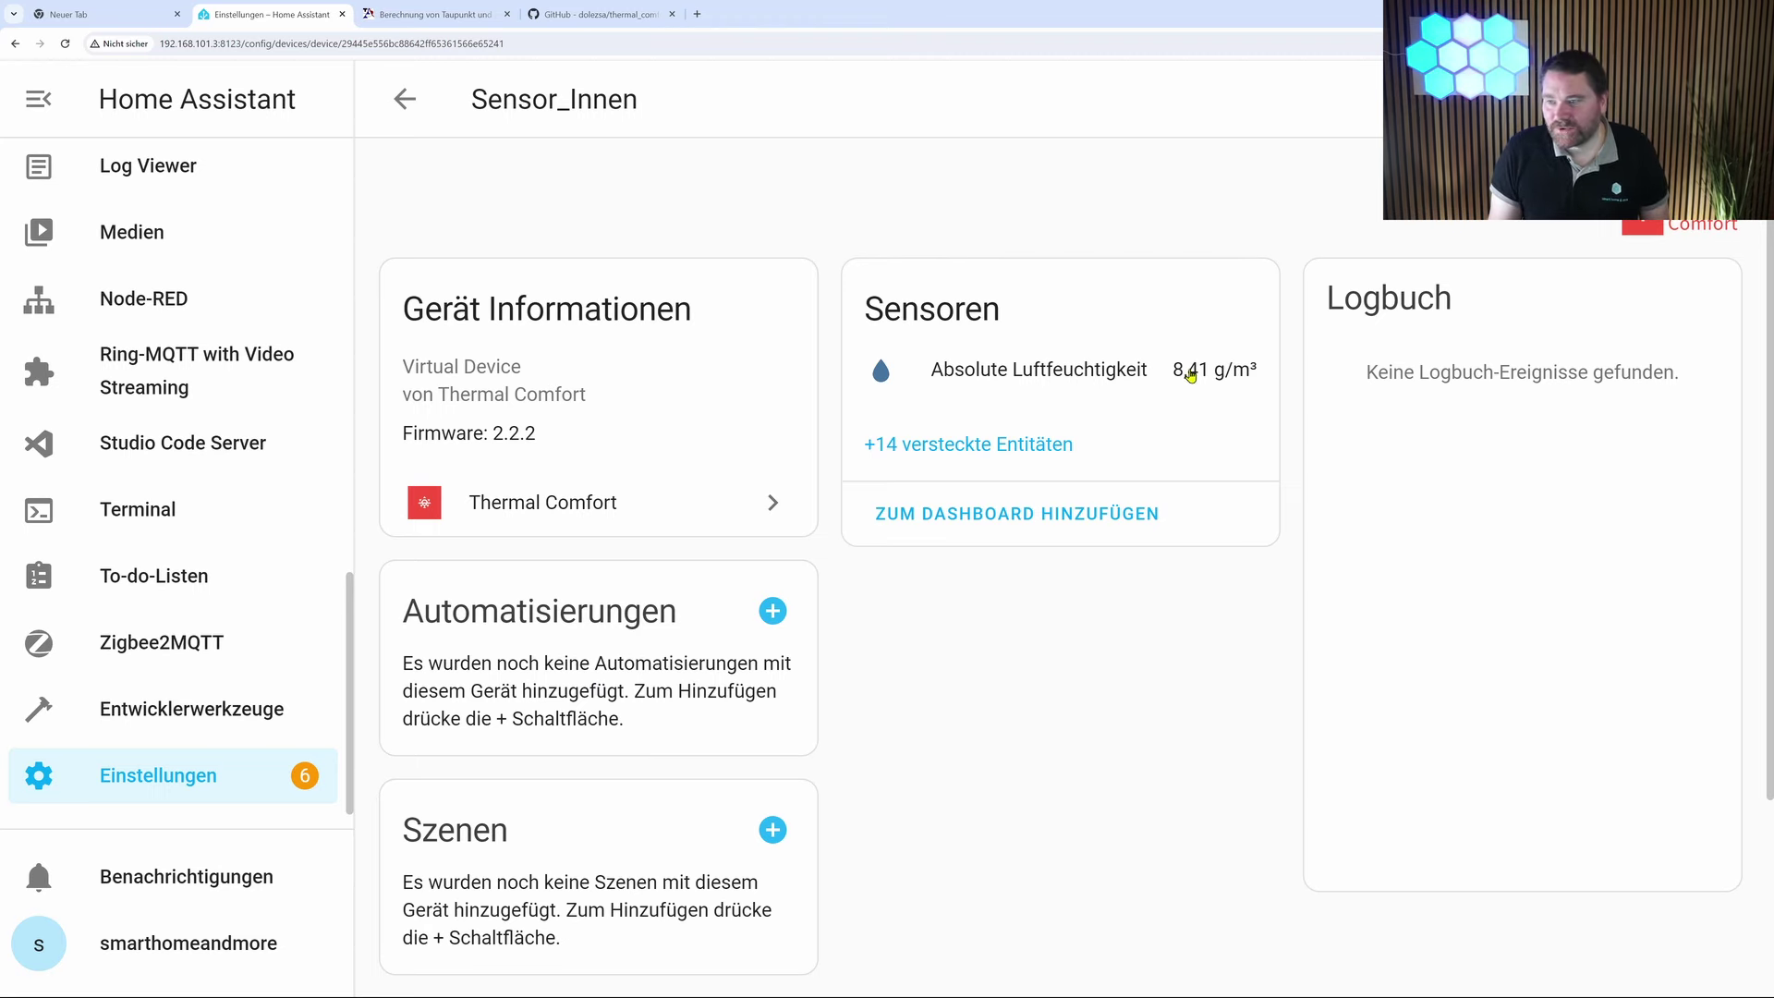
pyautogui.moveTo(1218, 379); pyautogui.dragTo(1174, 371)
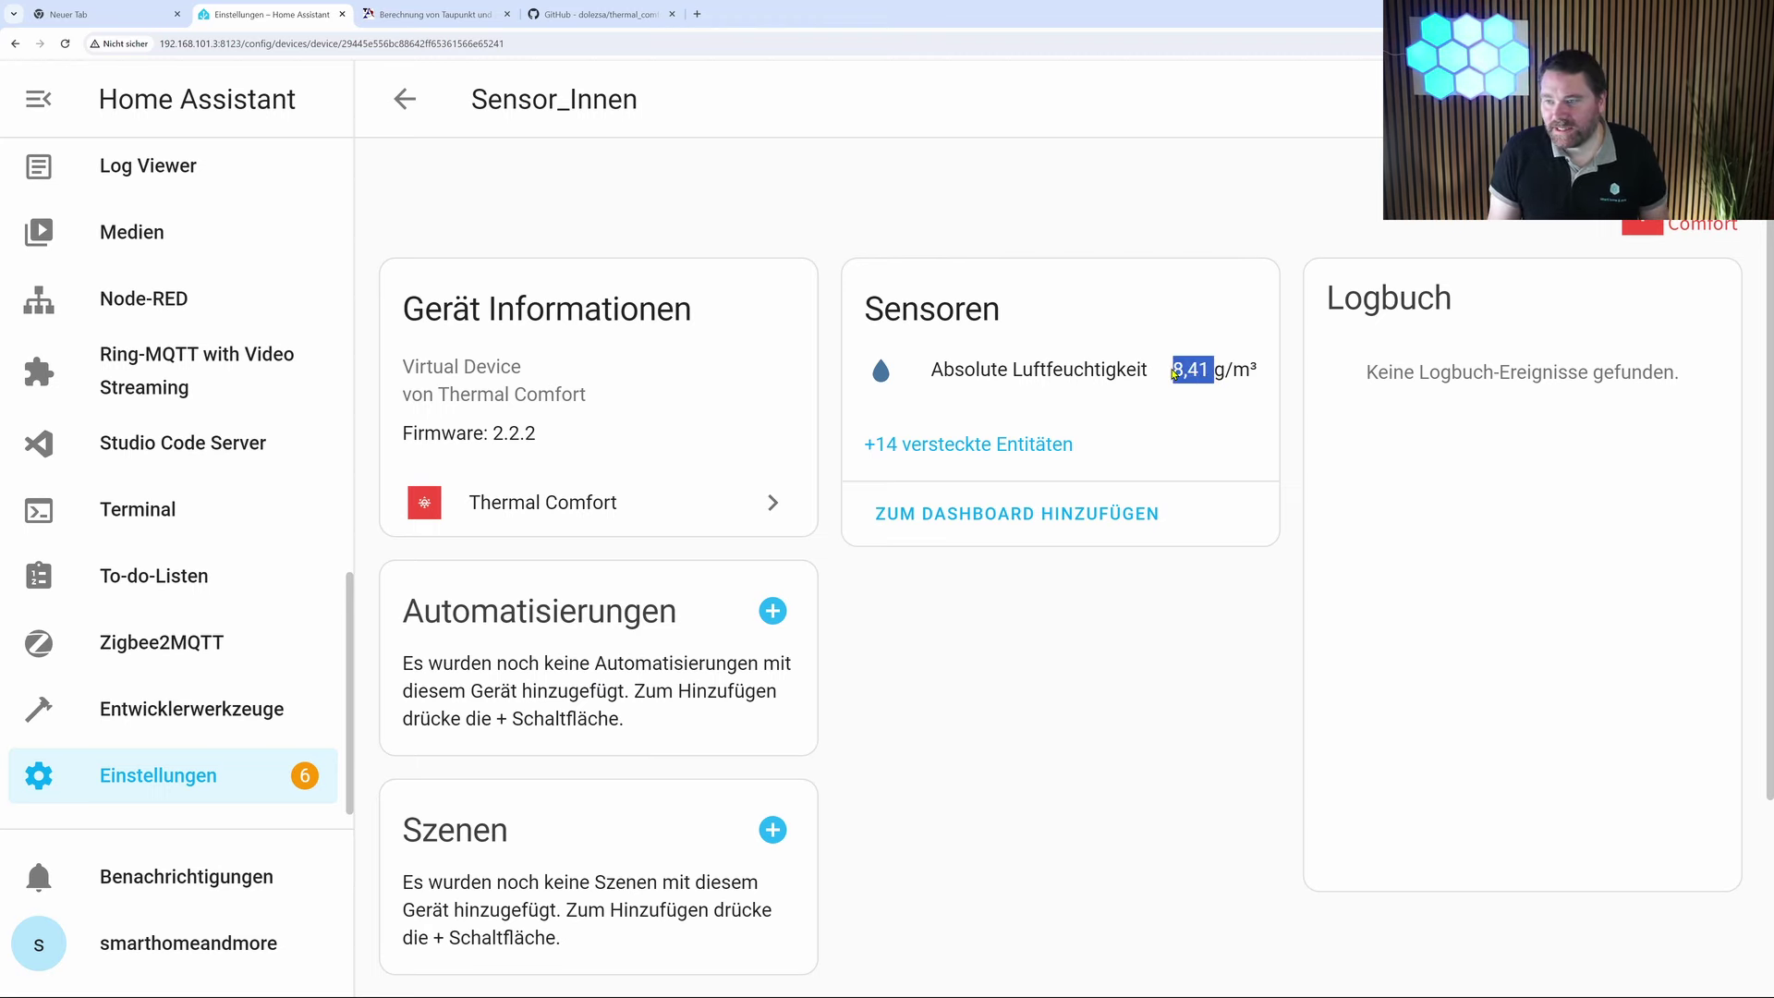
pyautogui.click(404, 98)
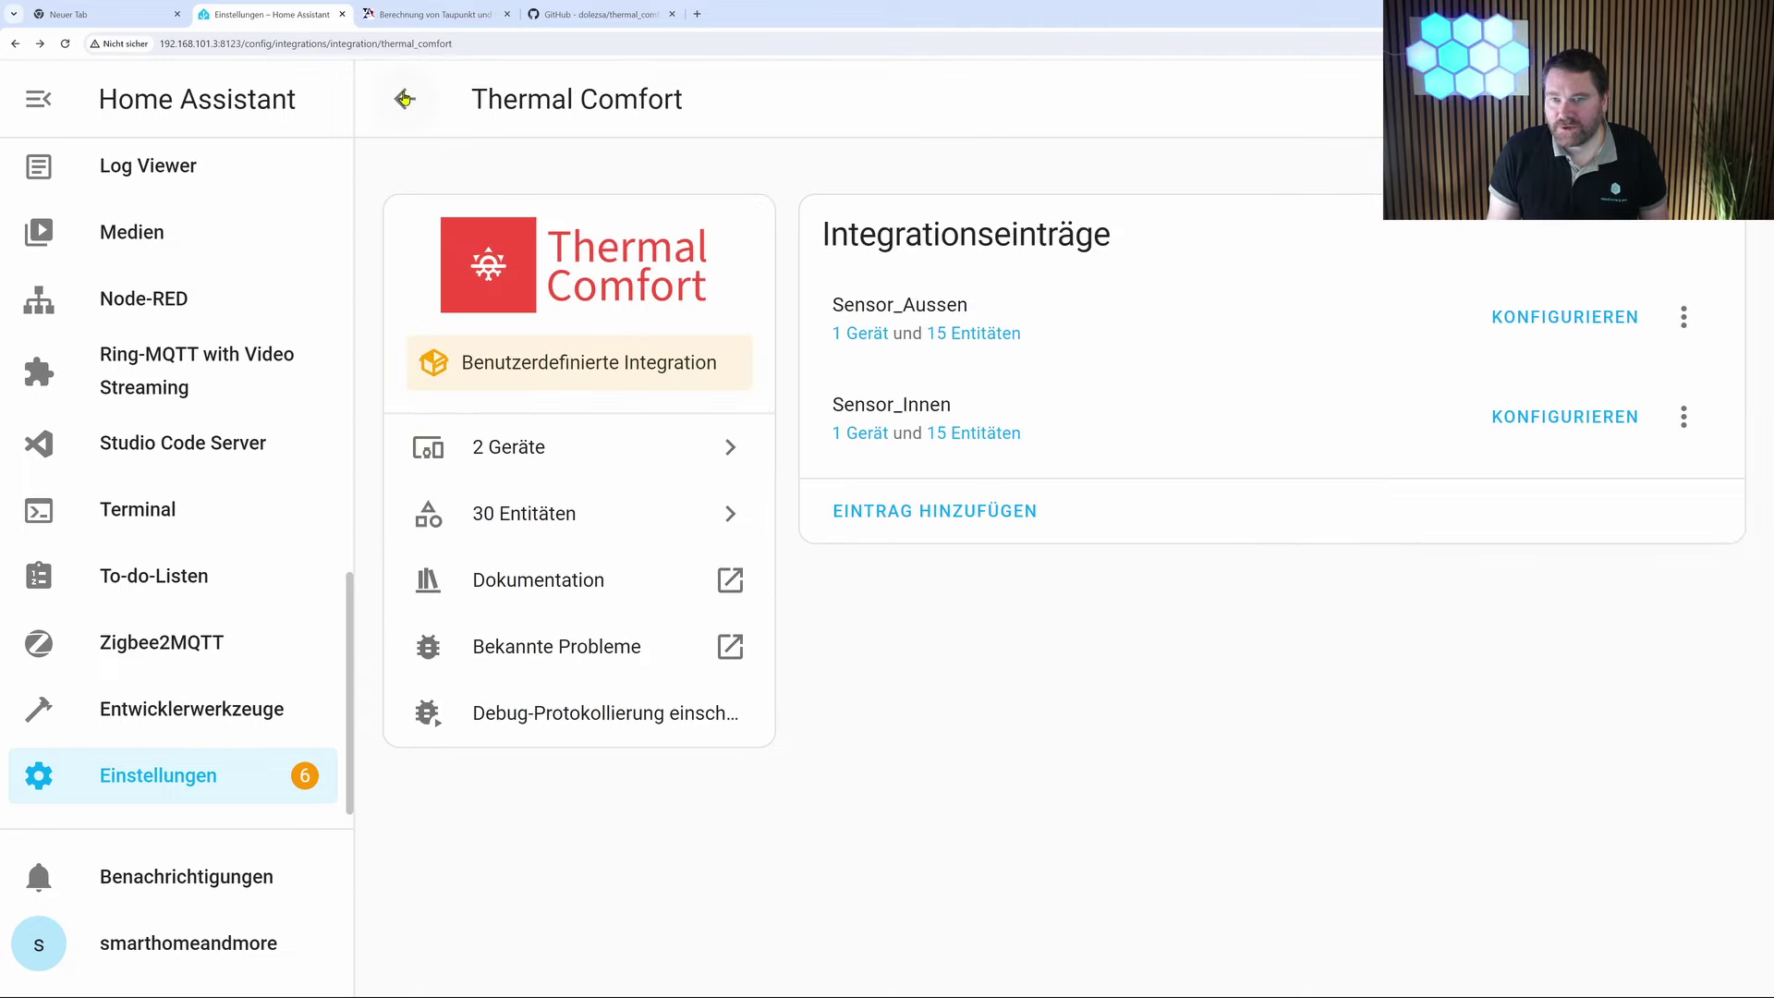
# - Search all entities for "Büro Te" and view the details of Temperatursensor Büro Temperatur
pyautogui.click(404, 98)
pyautogui.click(1157, 96)
pyautogui.click(489, 178)
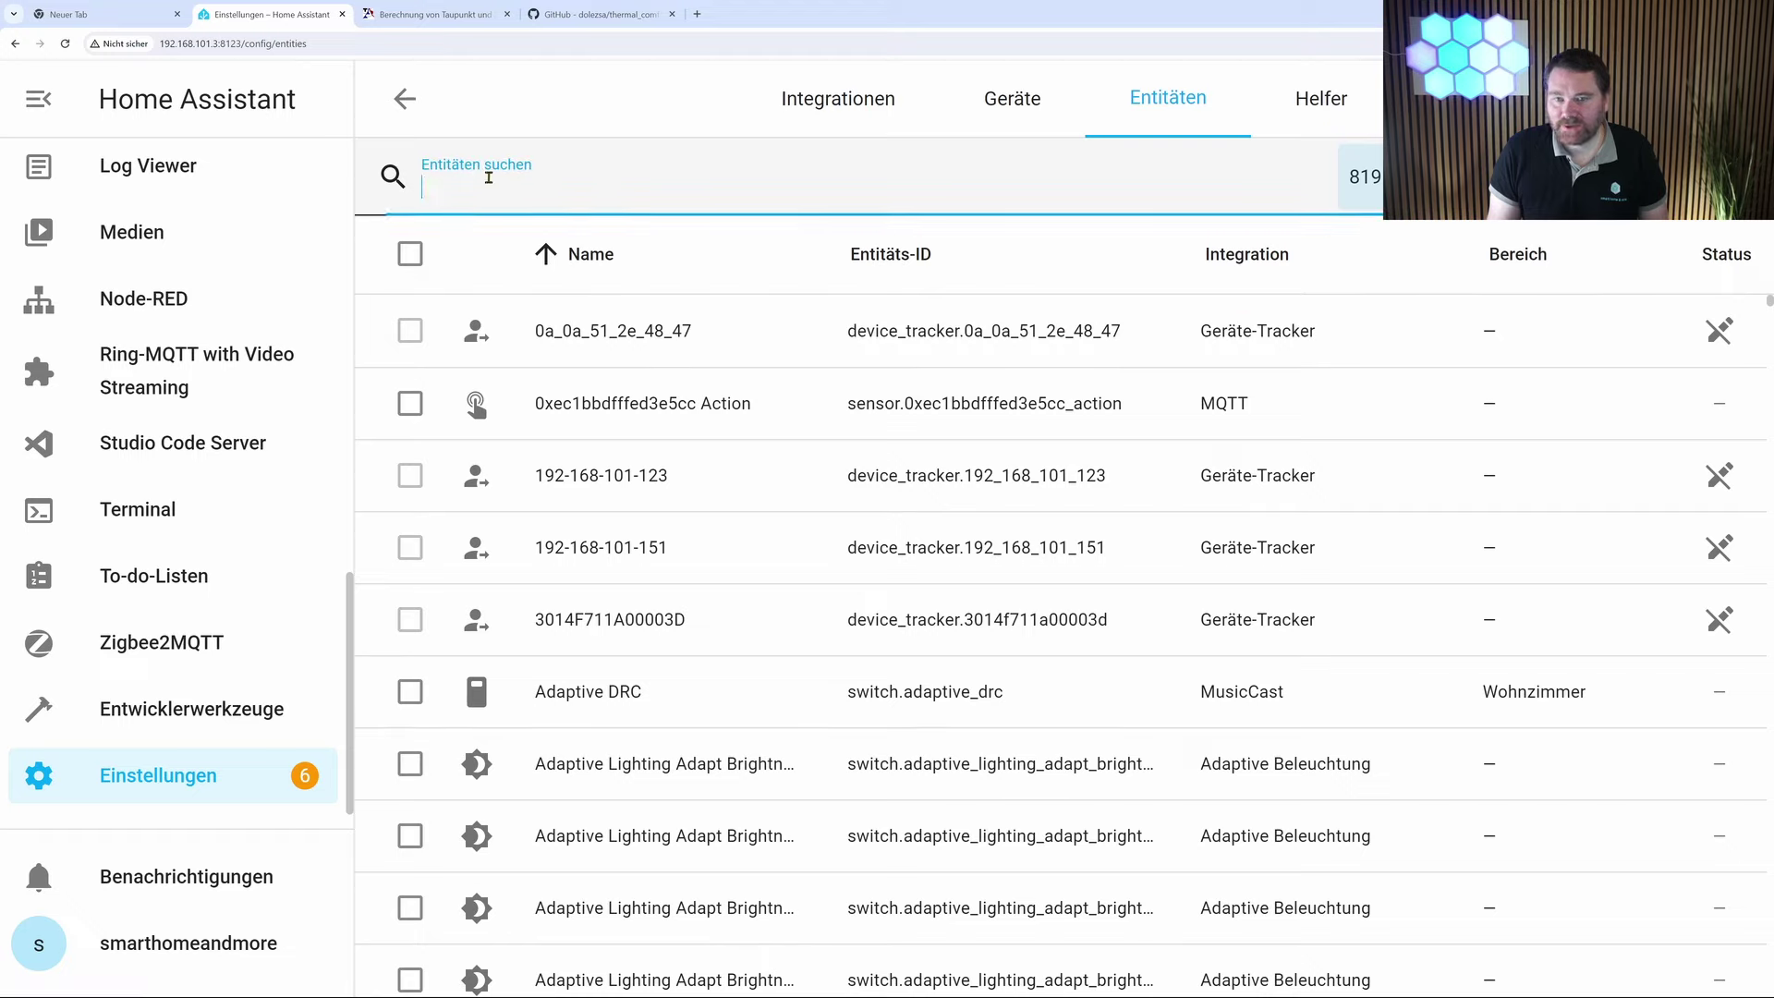
pyautogui.write('Büro')
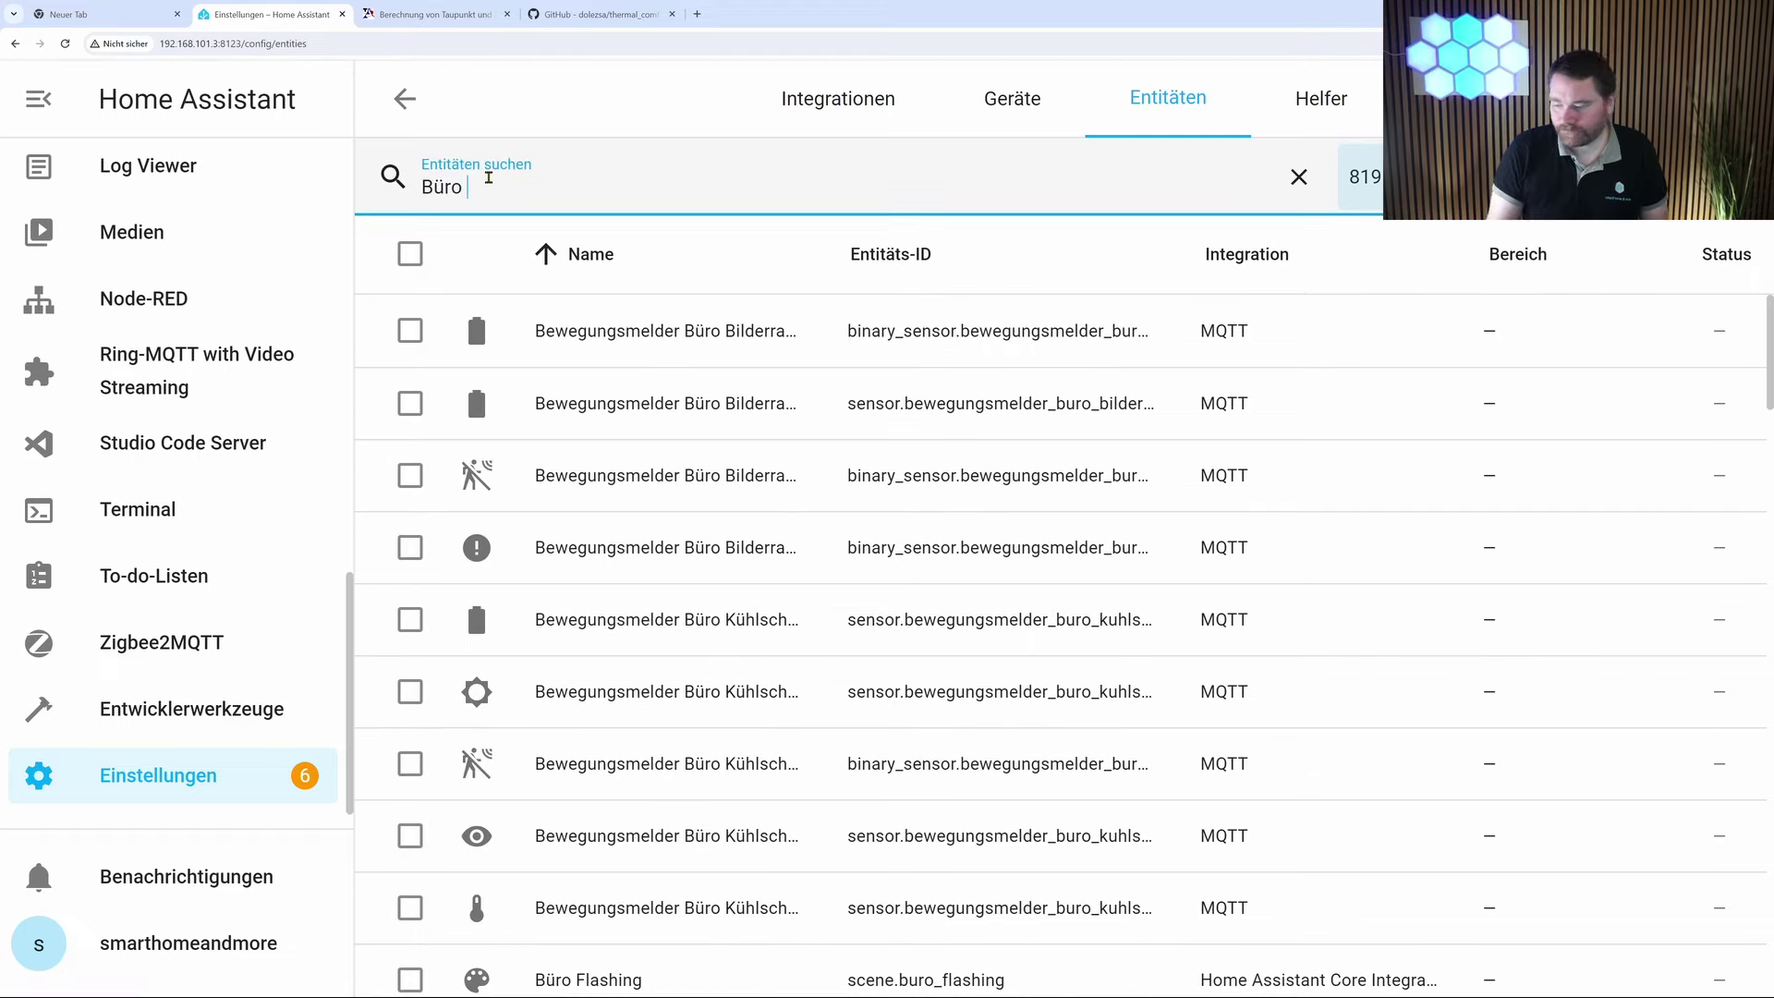
pyautogui.write(' Te')
pyautogui.click(843, 348)
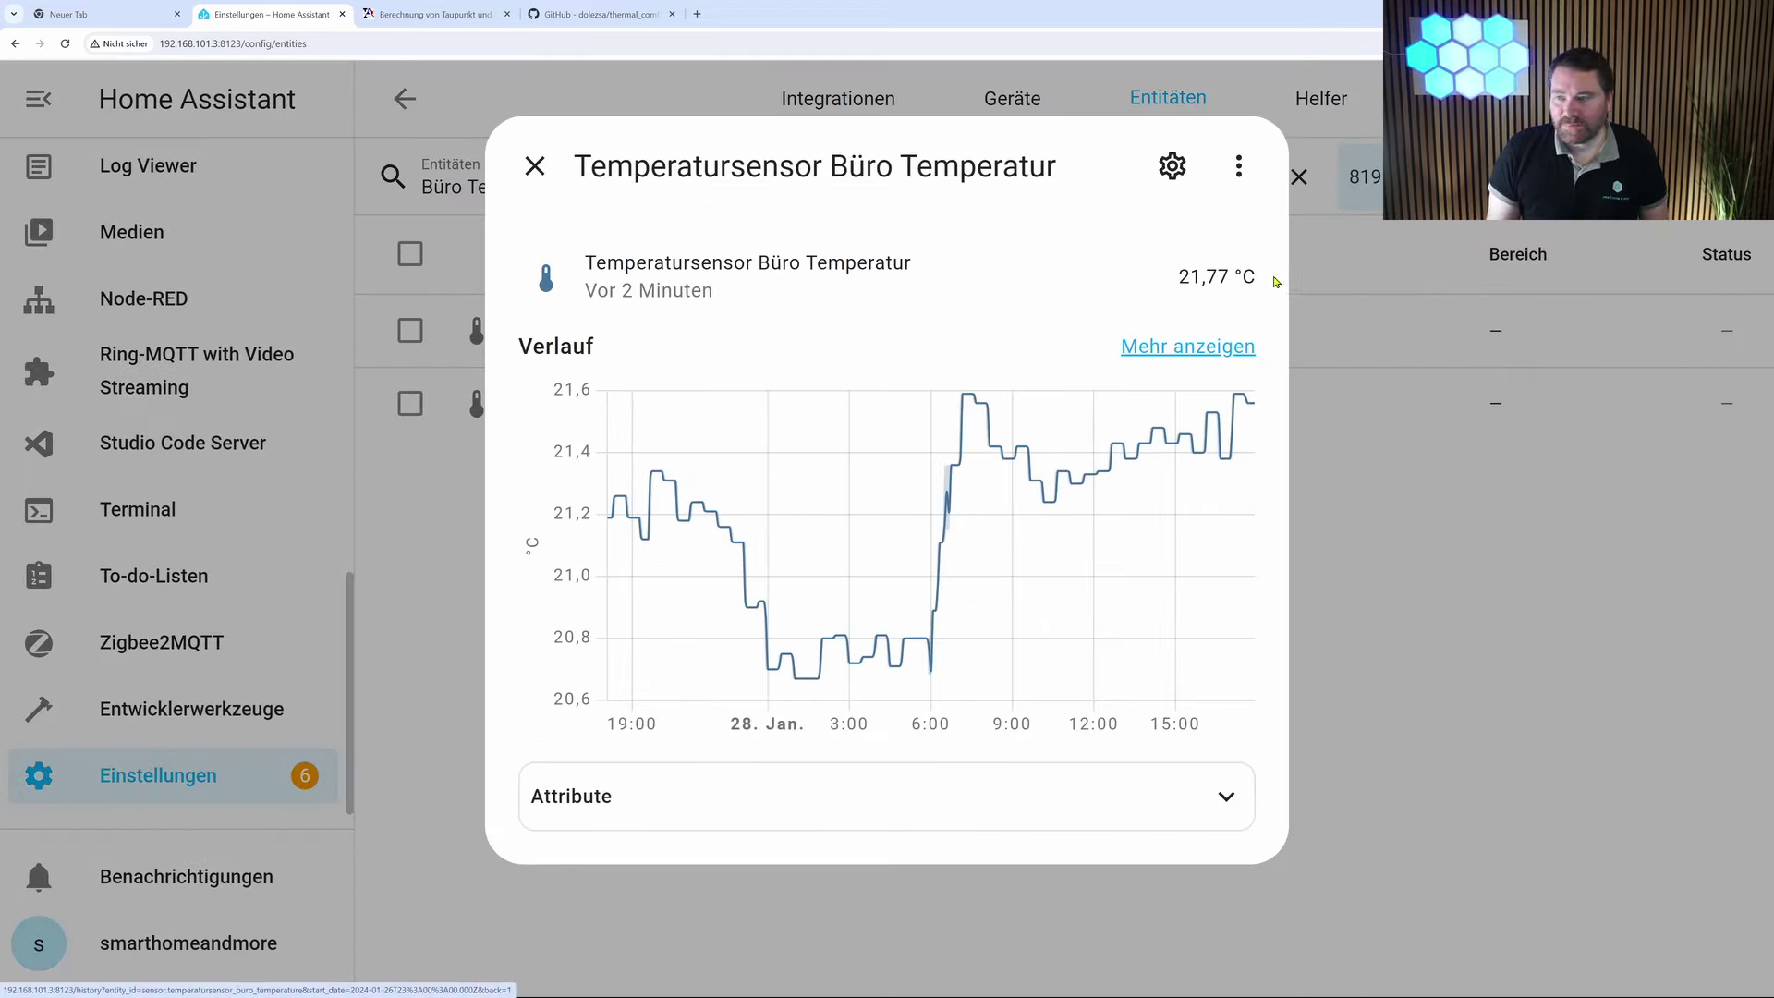
# - Switch to the wetterochs.de humidity calculator and set the temperature to 21,77 °C
pyautogui.click(431, 20)
pyautogui.click(422, 169)
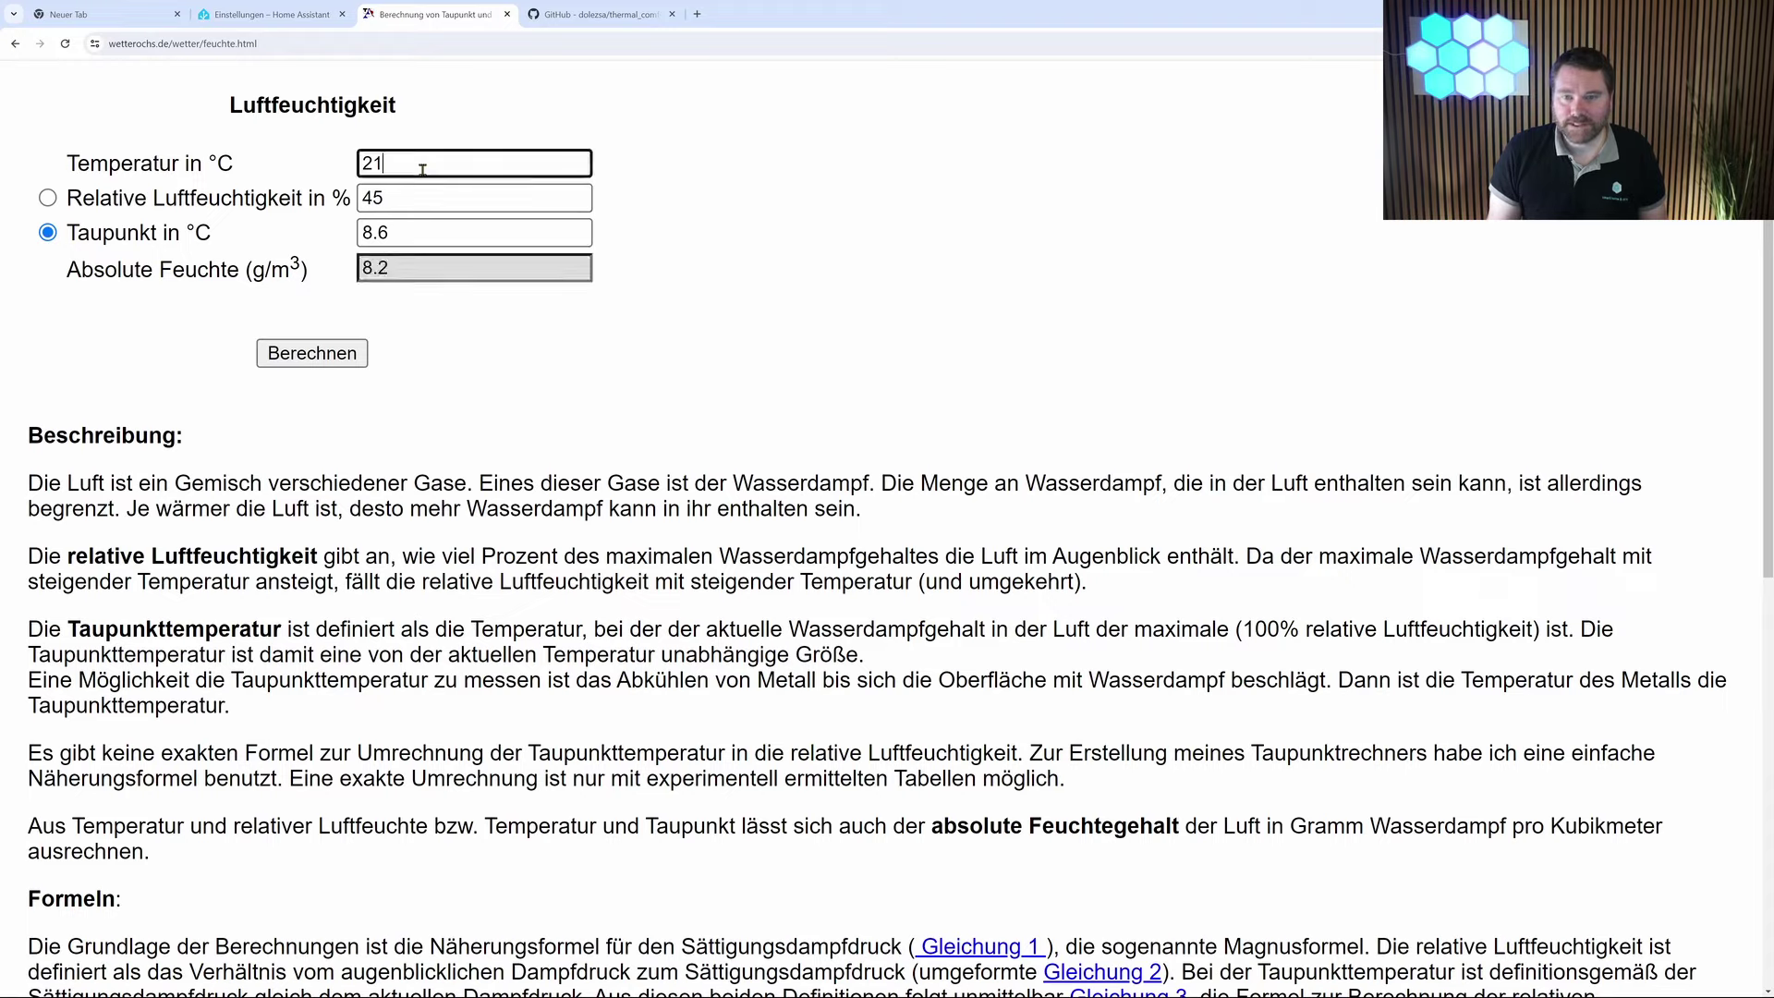
pyautogui.write(',77')
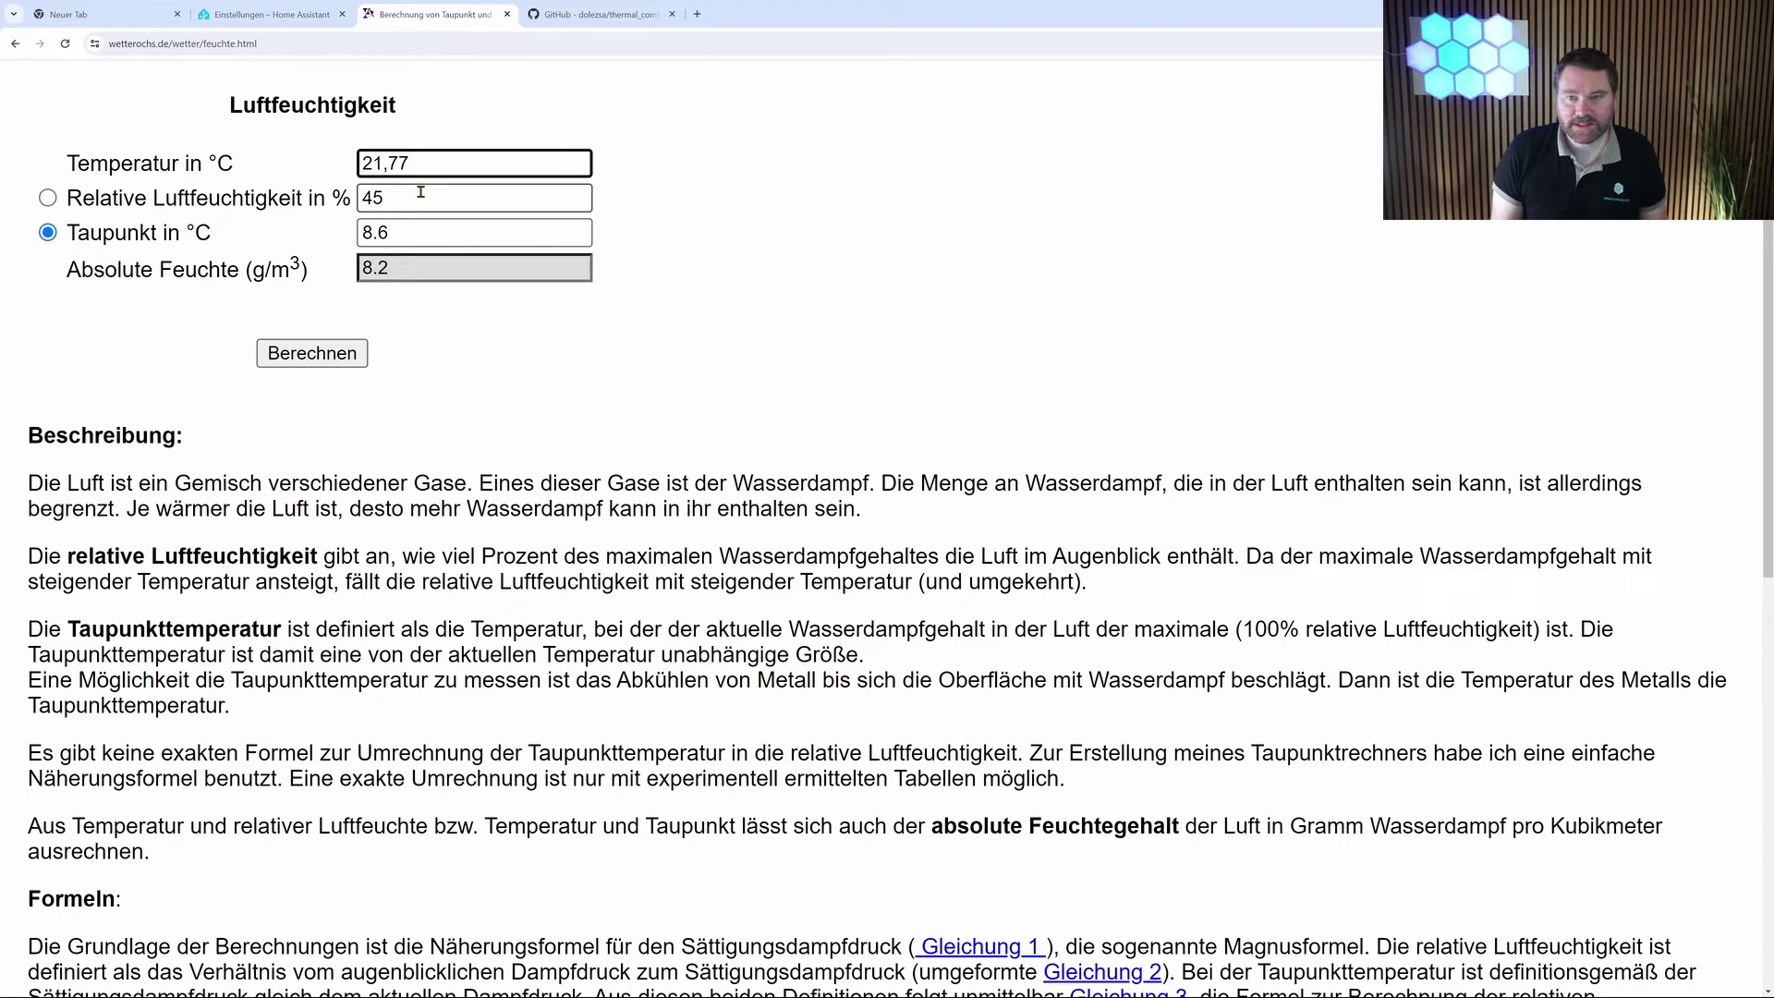
# - Look up Temperatursensor Büro Luftfeuchtigkeit in Home Assistant and set the calculator's relative humidity to 43,91 %
pyautogui.click(424, 196)
pyautogui.click(274, 18)
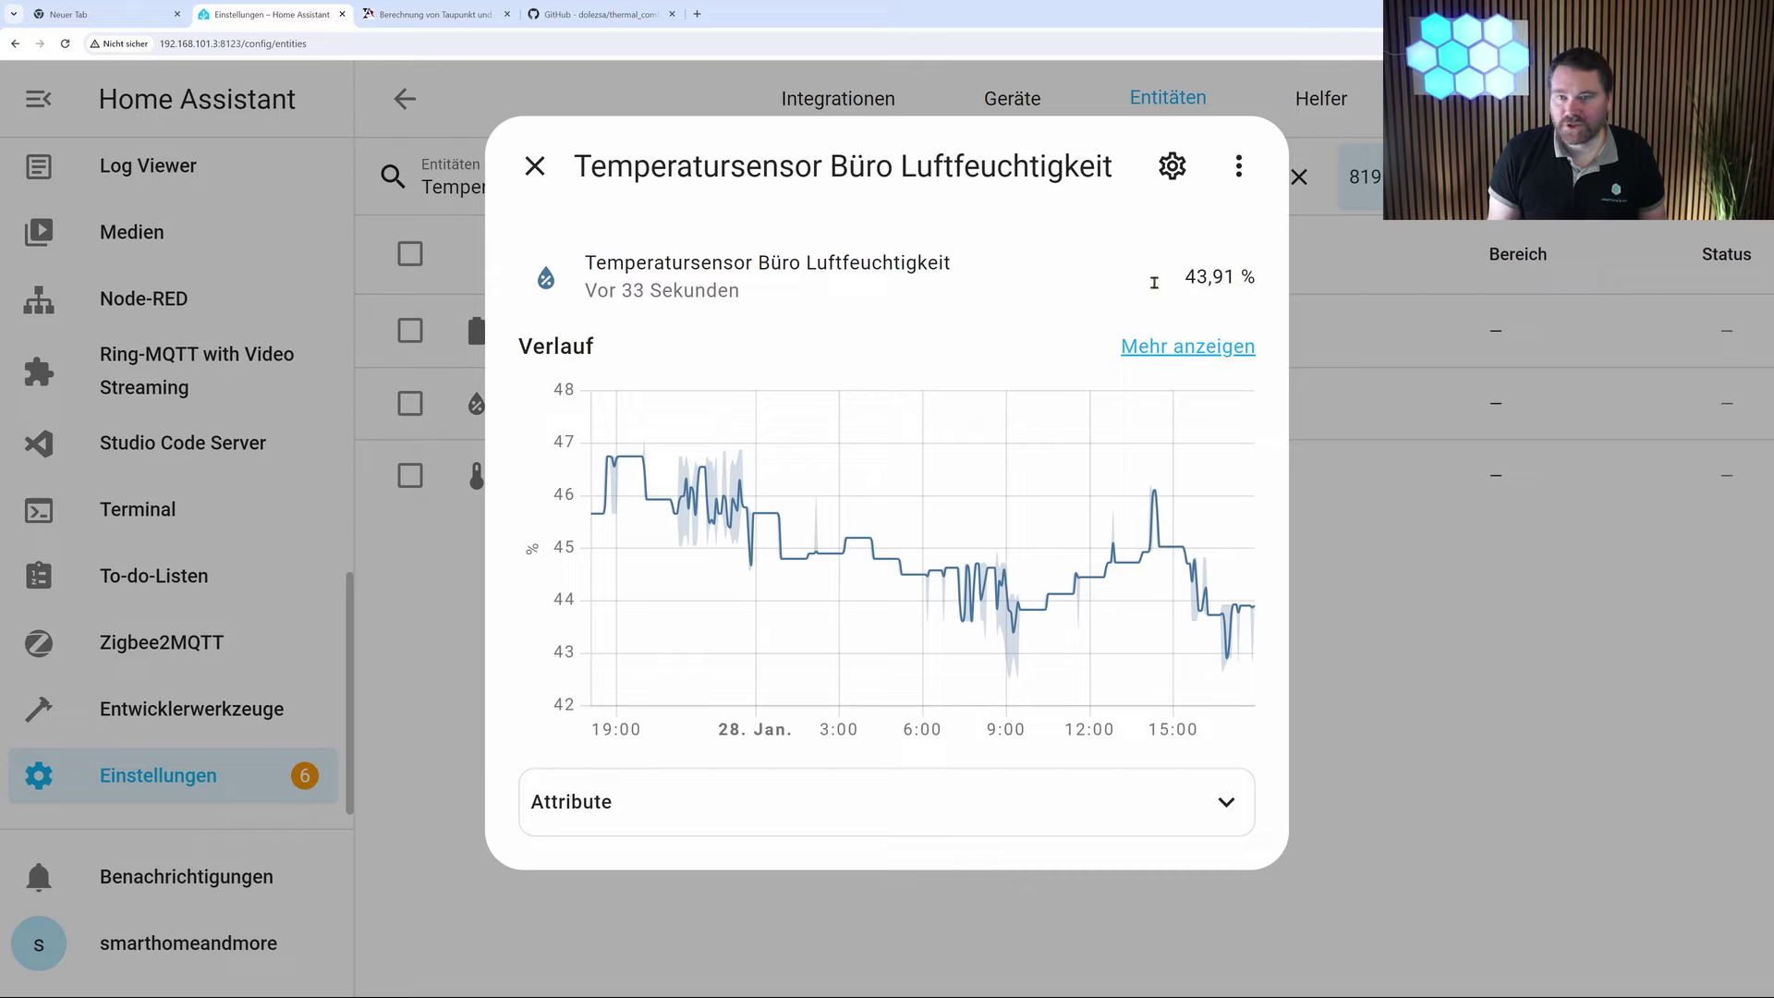
pyautogui.click(427, 14)
pyautogui.moveTo(416, 199); pyautogui.dragTo(228, 186)
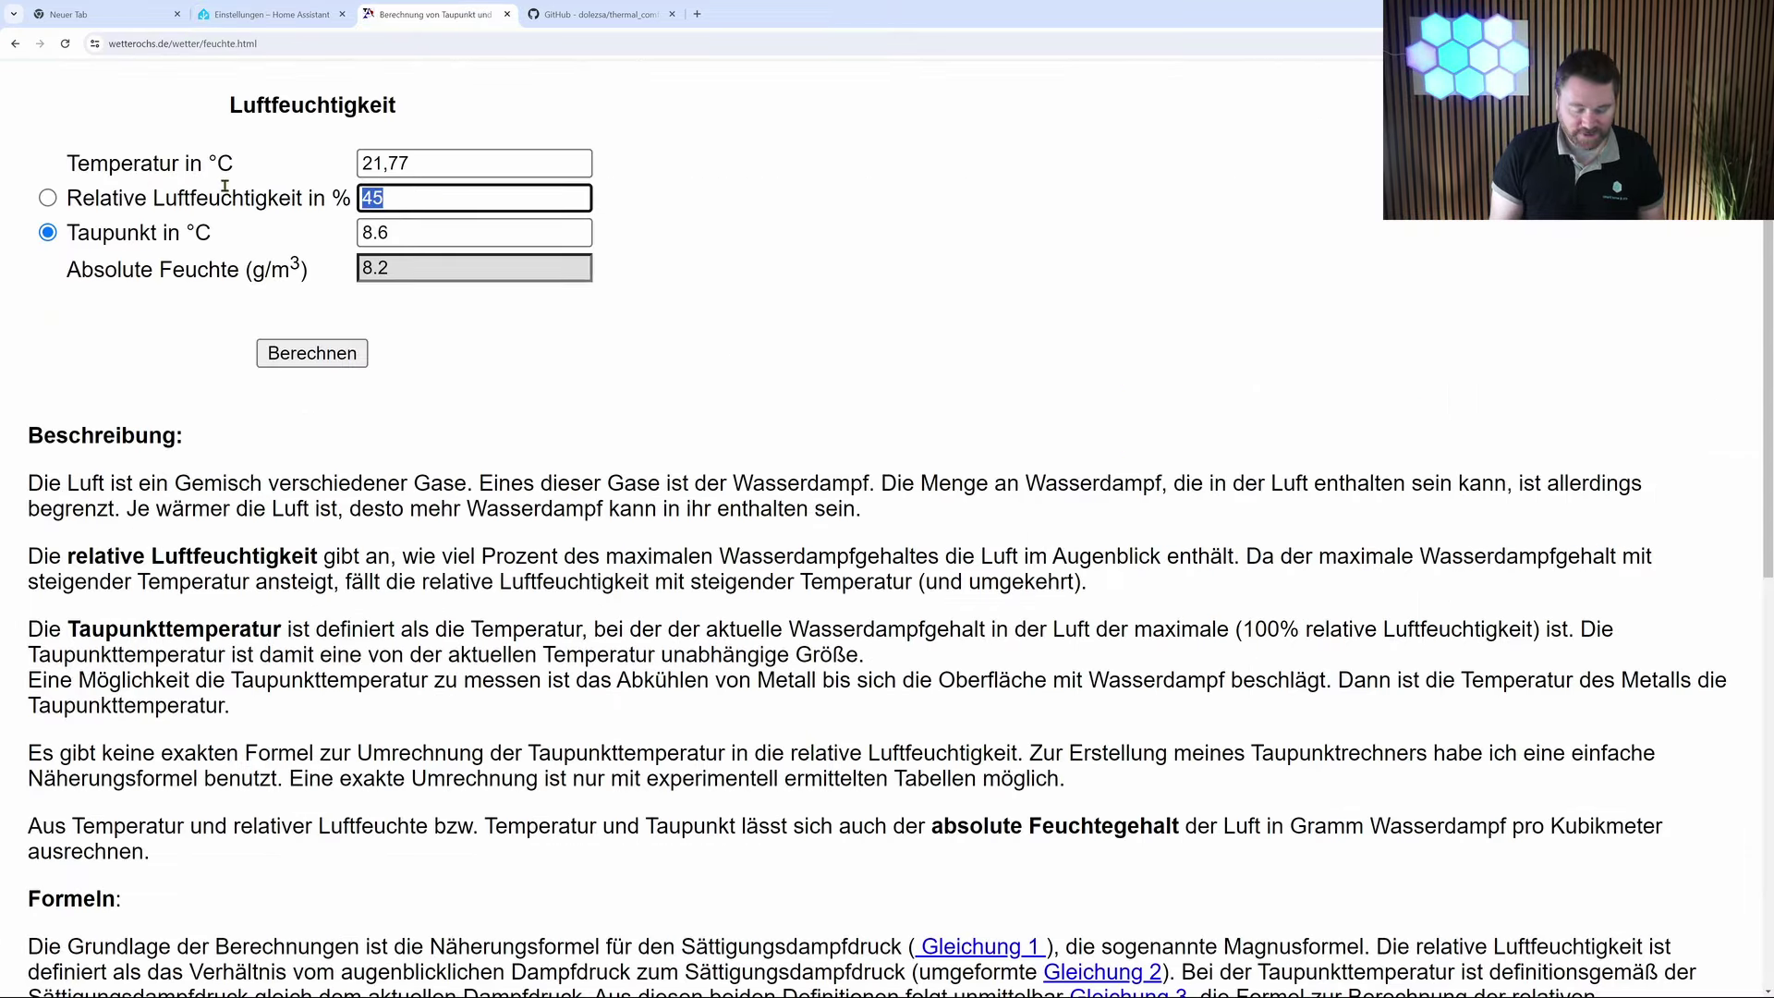
pyautogui.write('43,0')
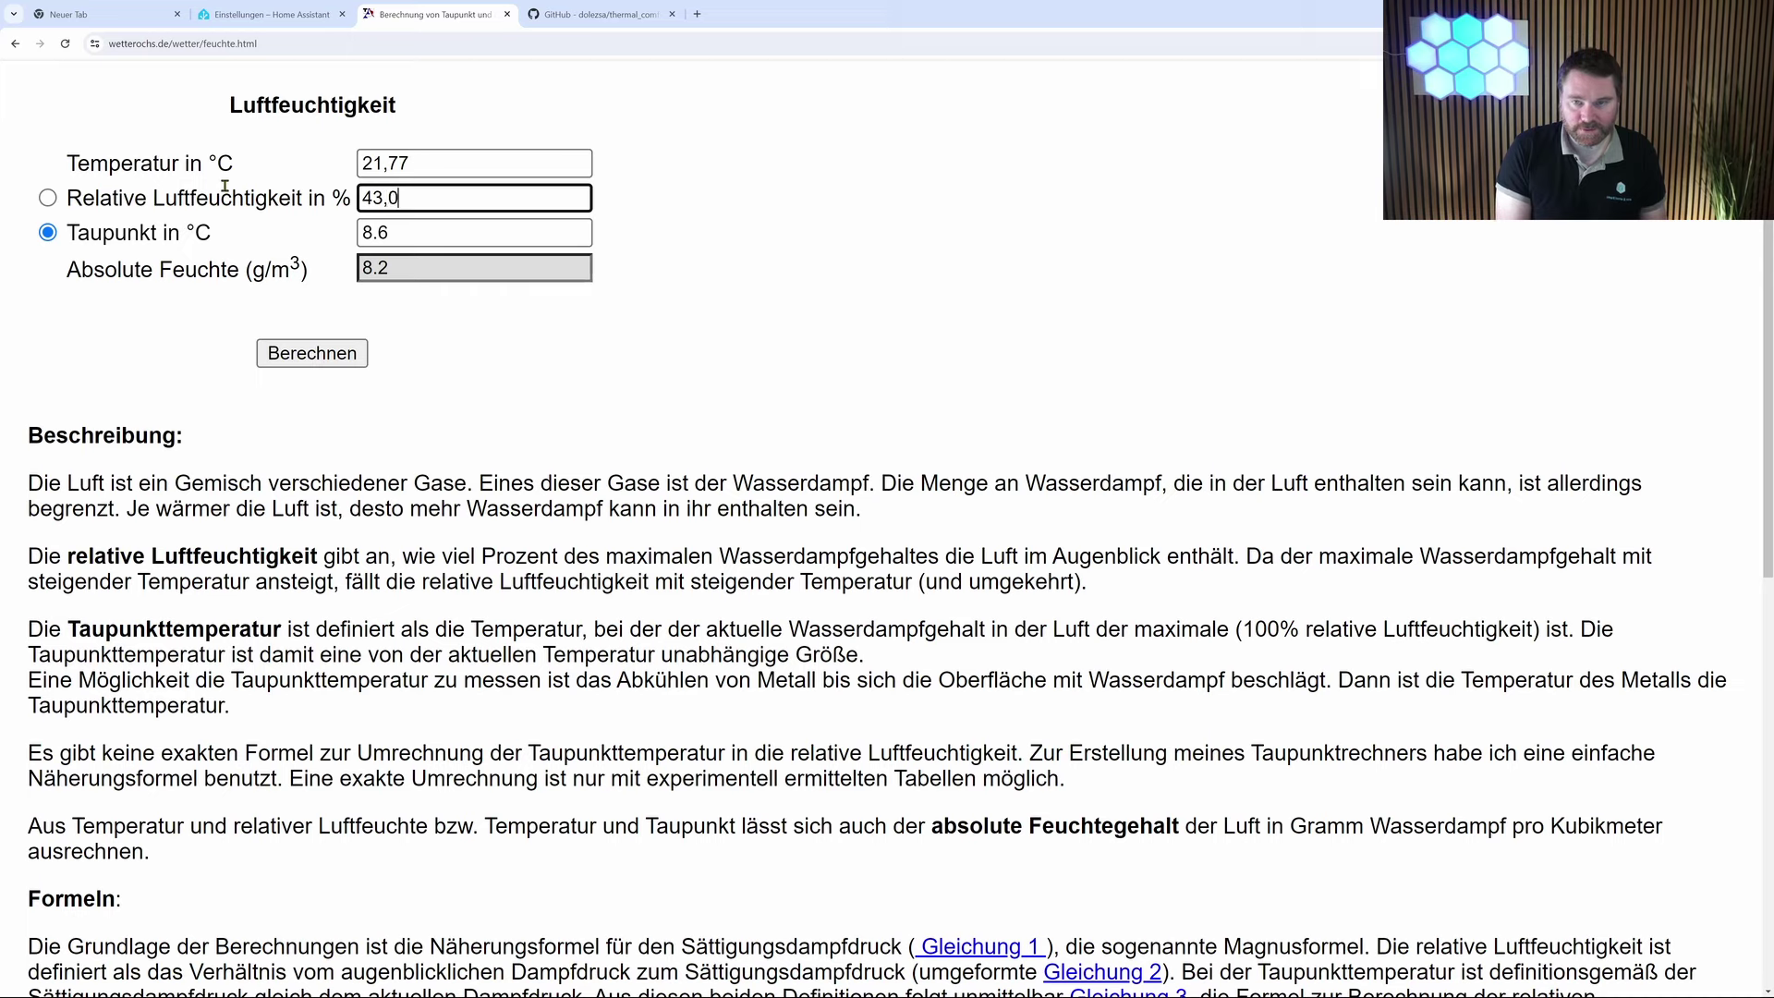
# - Calculate the dew point and absolute humidity from the entered values and select the absolute humidity result
pyautogui.click(419, 231)
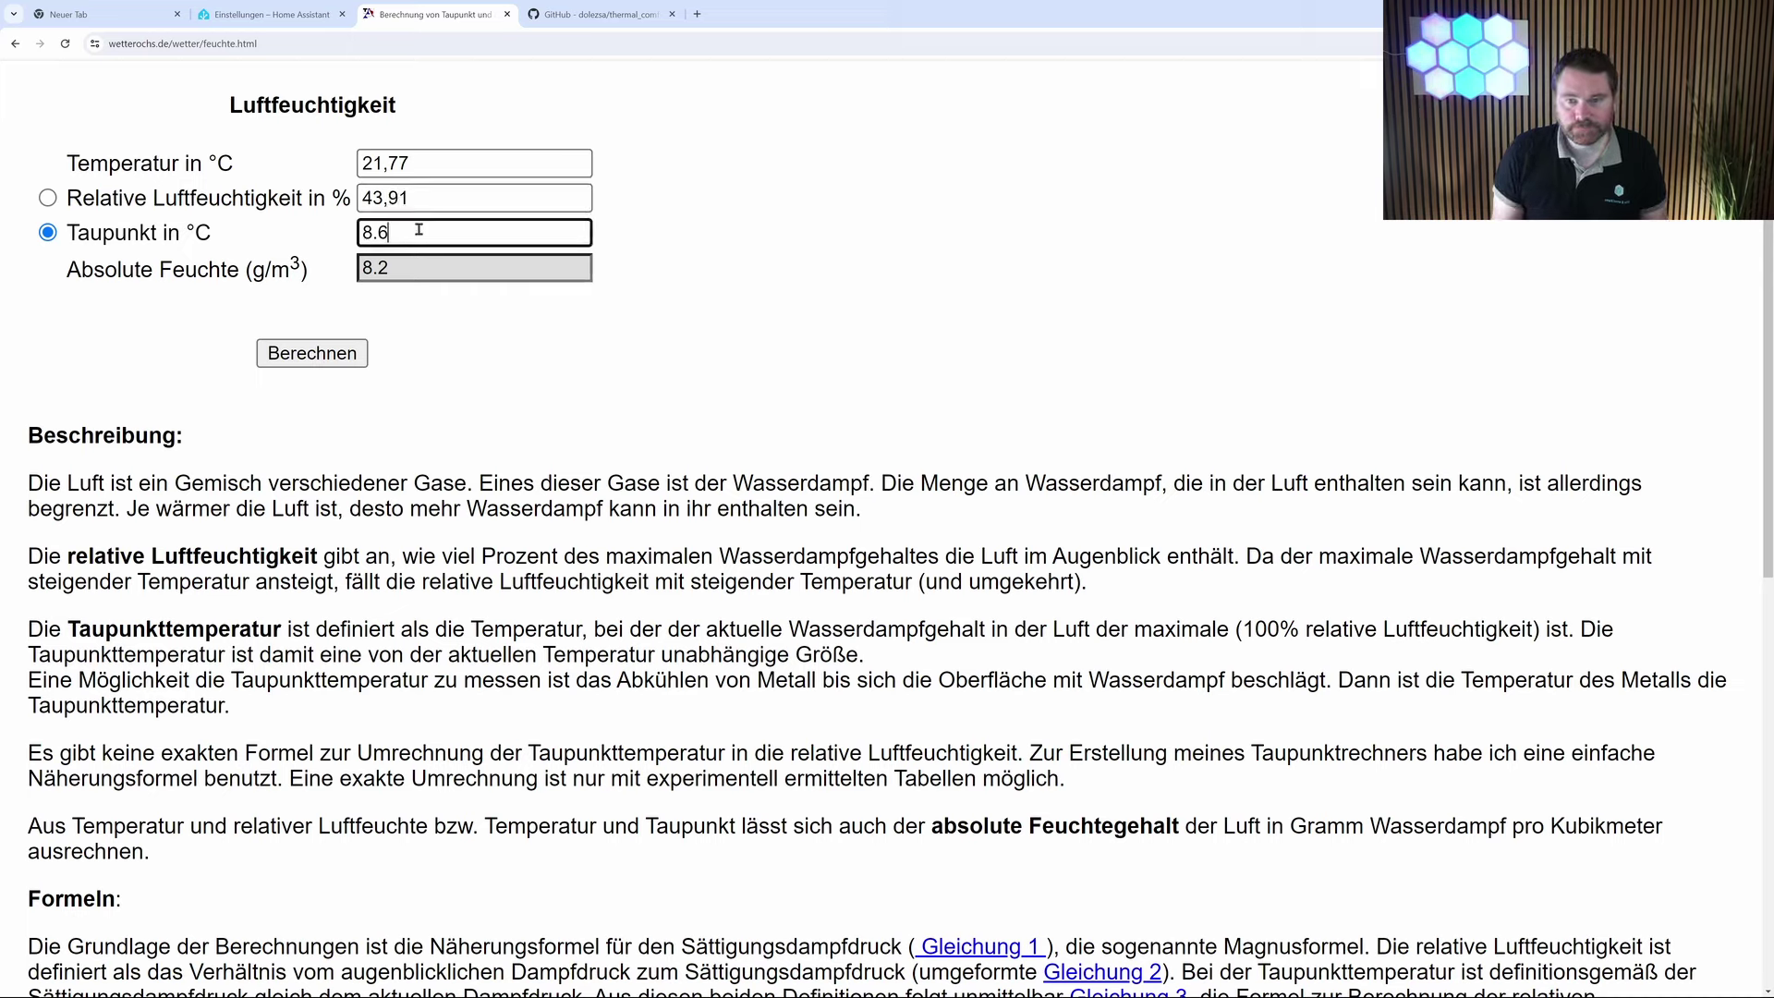
pyautogui.click(313, 353)
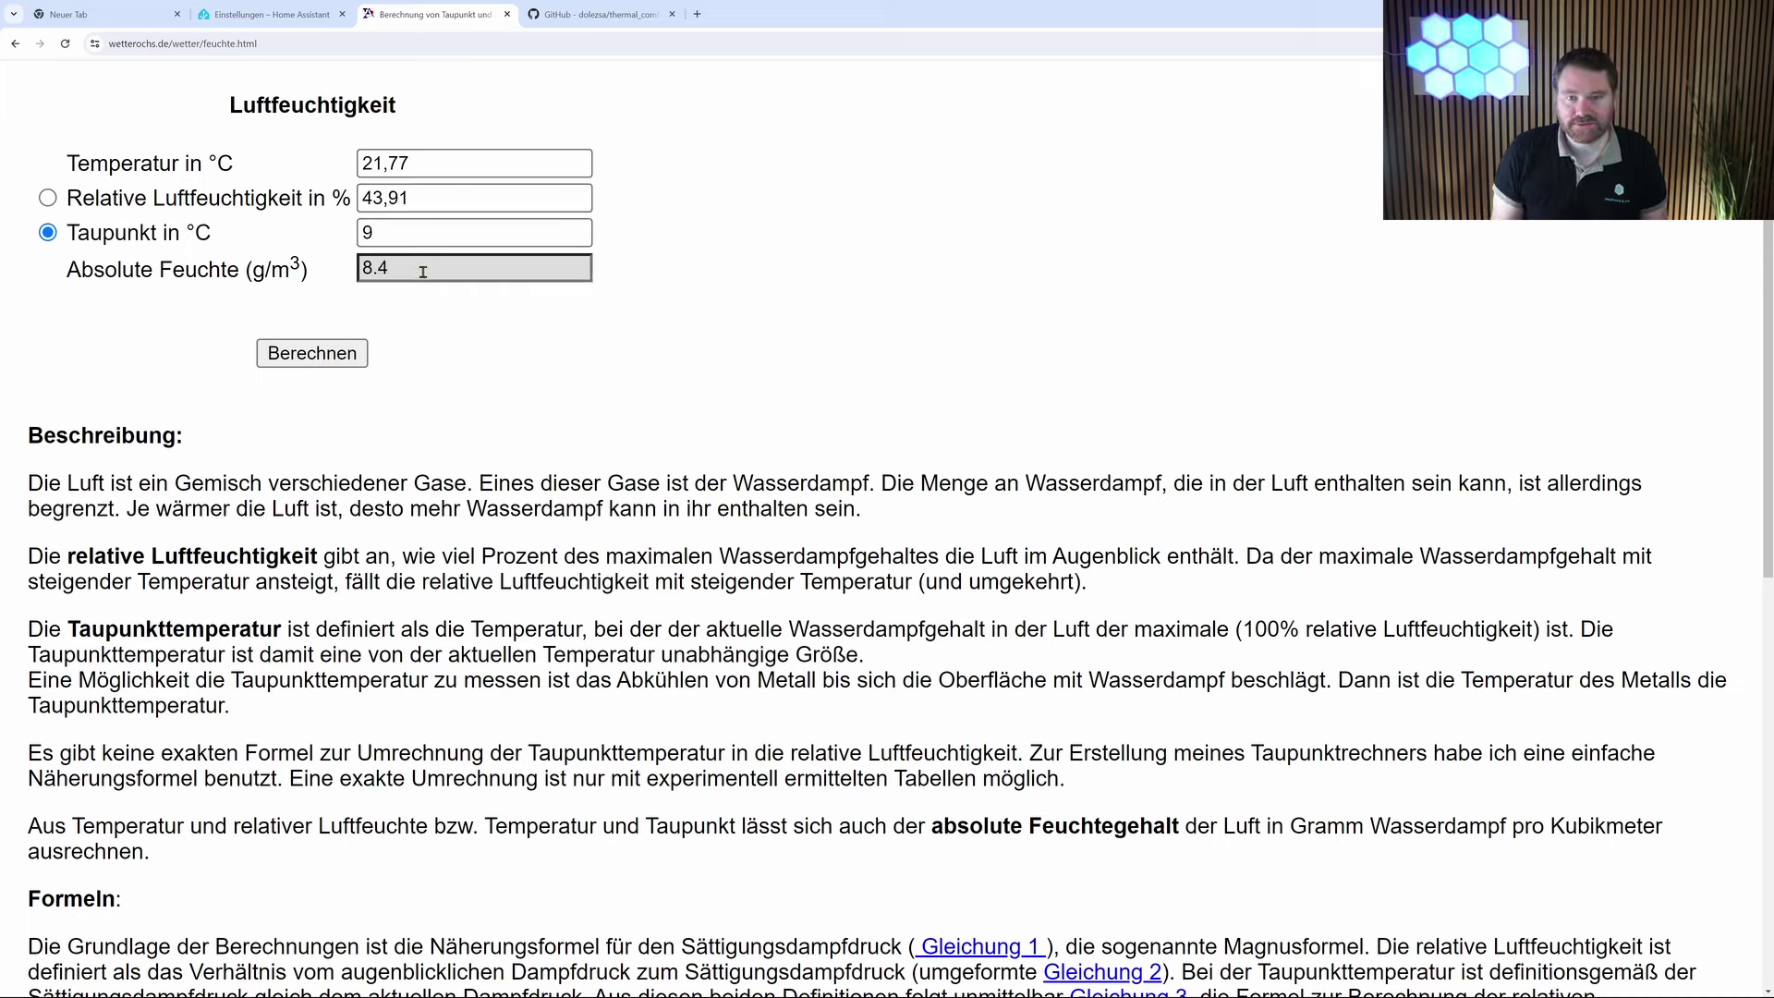
pyautogui.moveTo(423, 271); pyautogui.dragTo(343, 266)
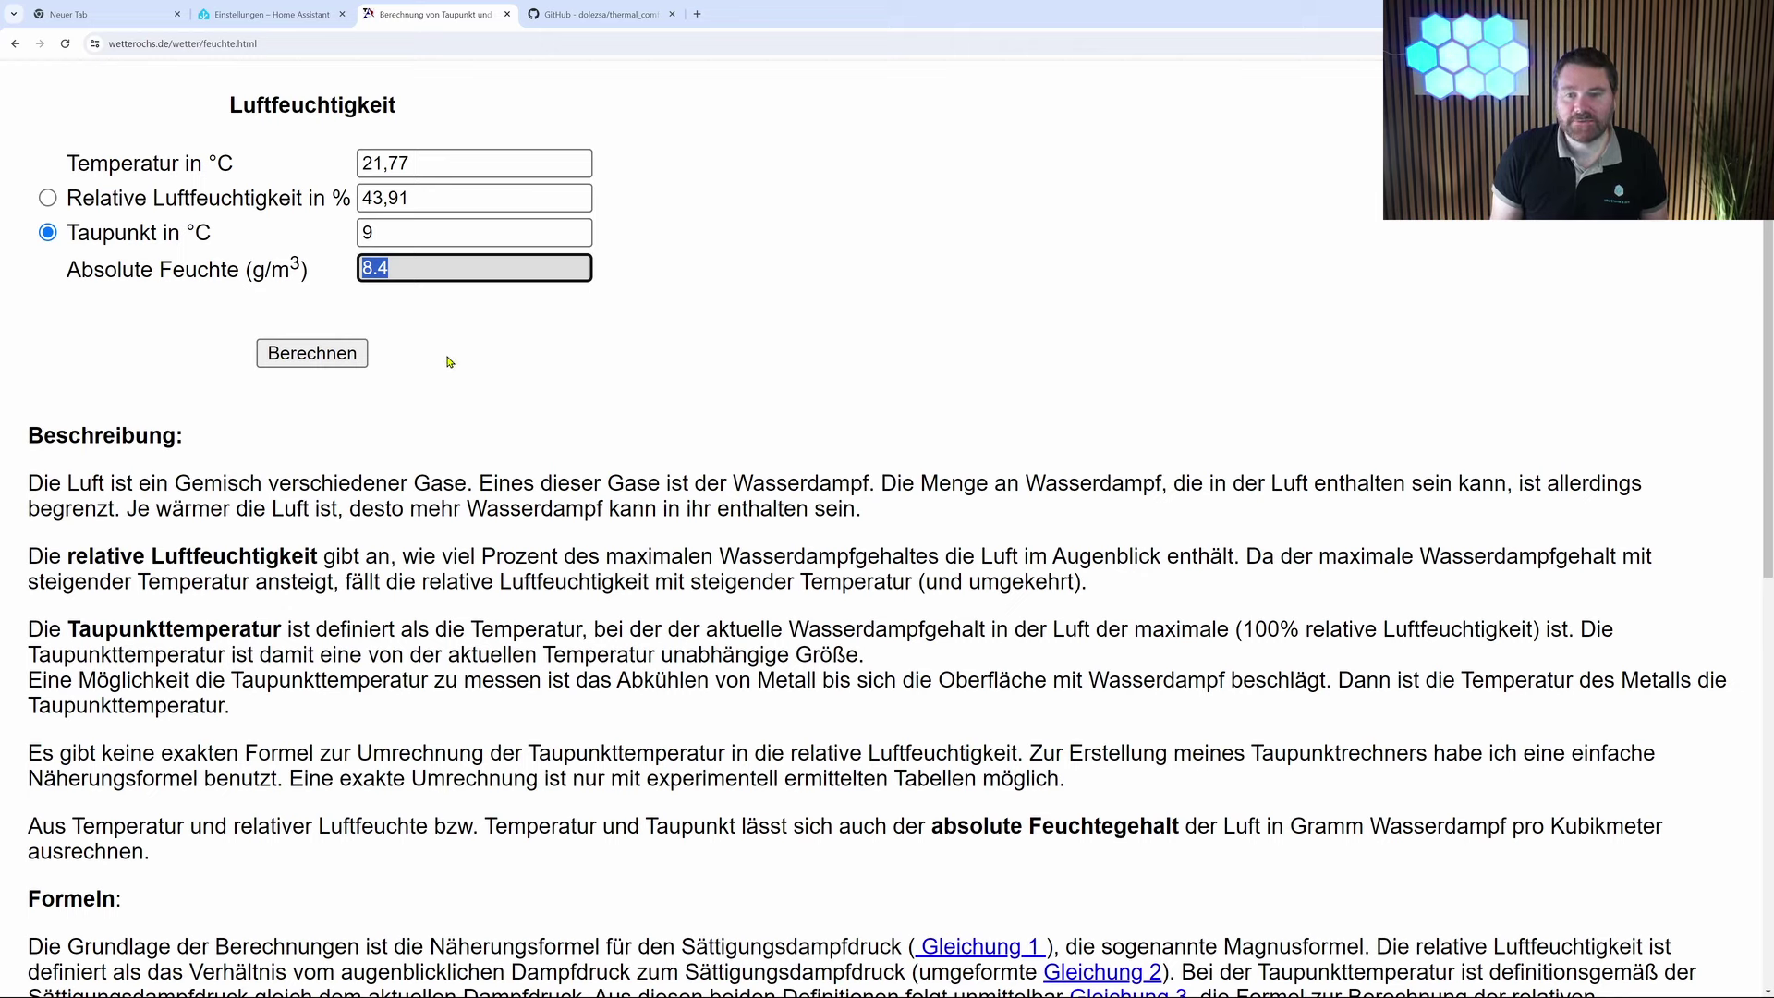
# - Switch to Home Assistant, open the Thermal Comfort device Sensor_Innen and compare its absolute humidity with the result in the wetterochs.de calculator
pyautogui.click(310, 15)
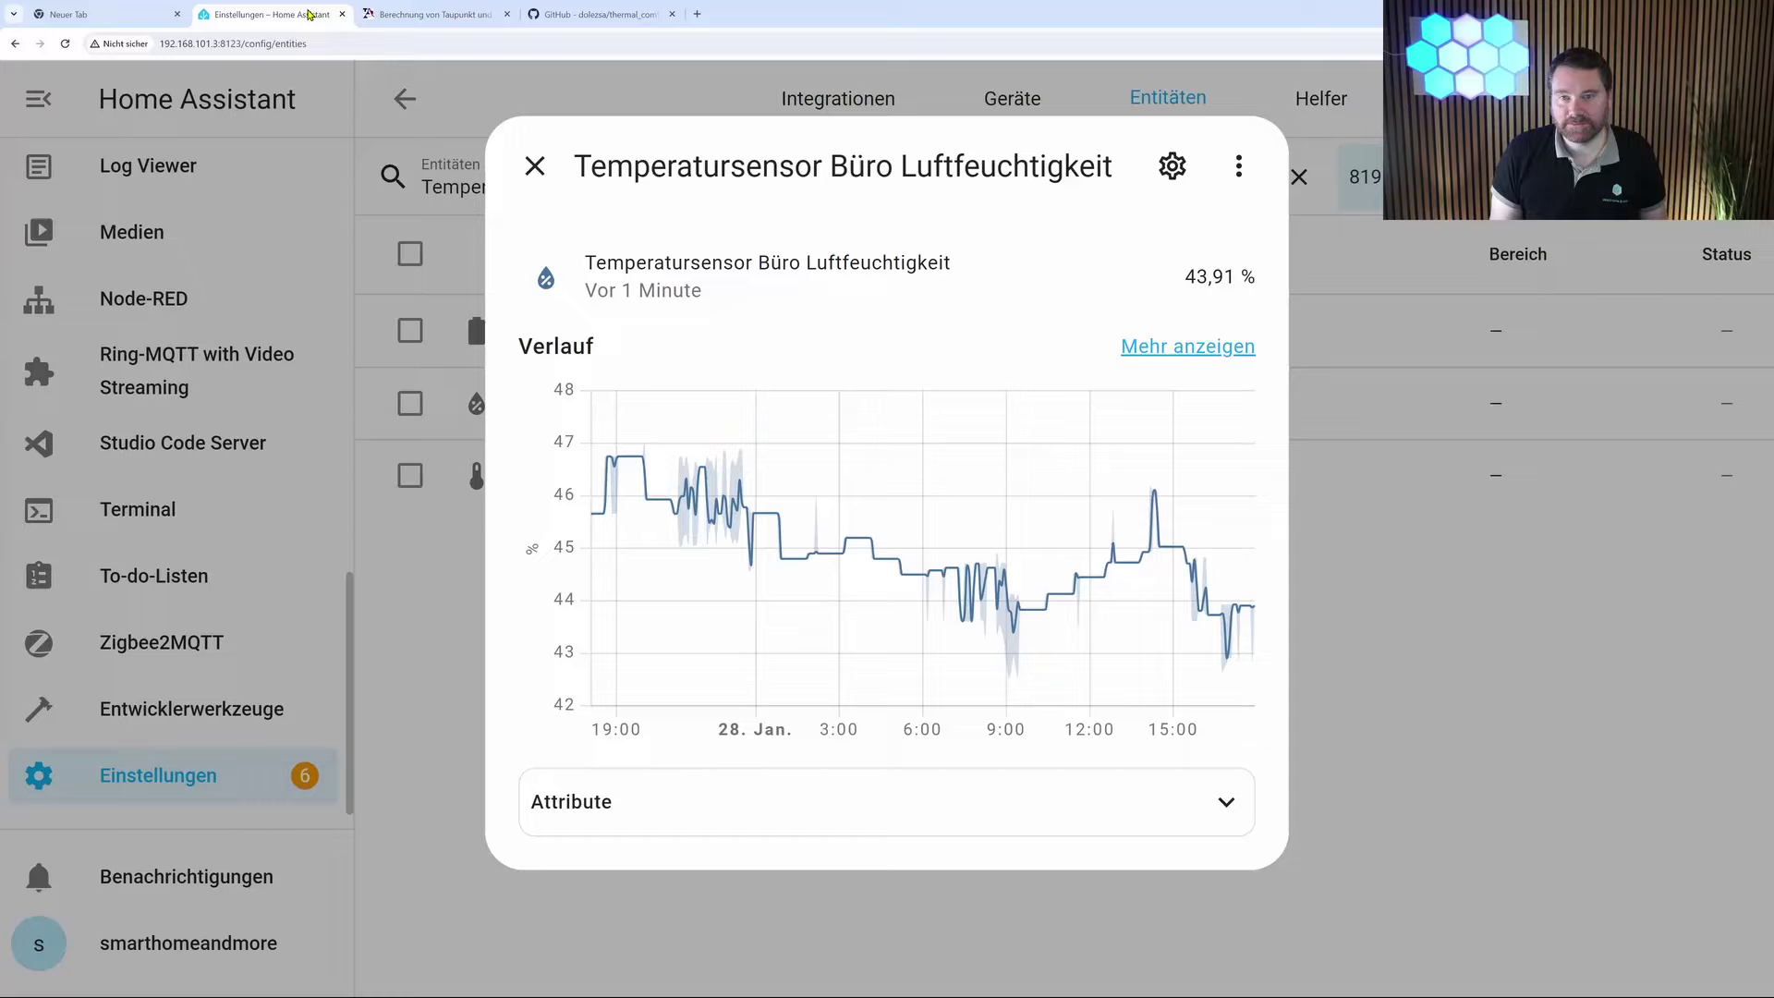
pyautogui.click(534, 166)
pyautogui.click(405, 99)
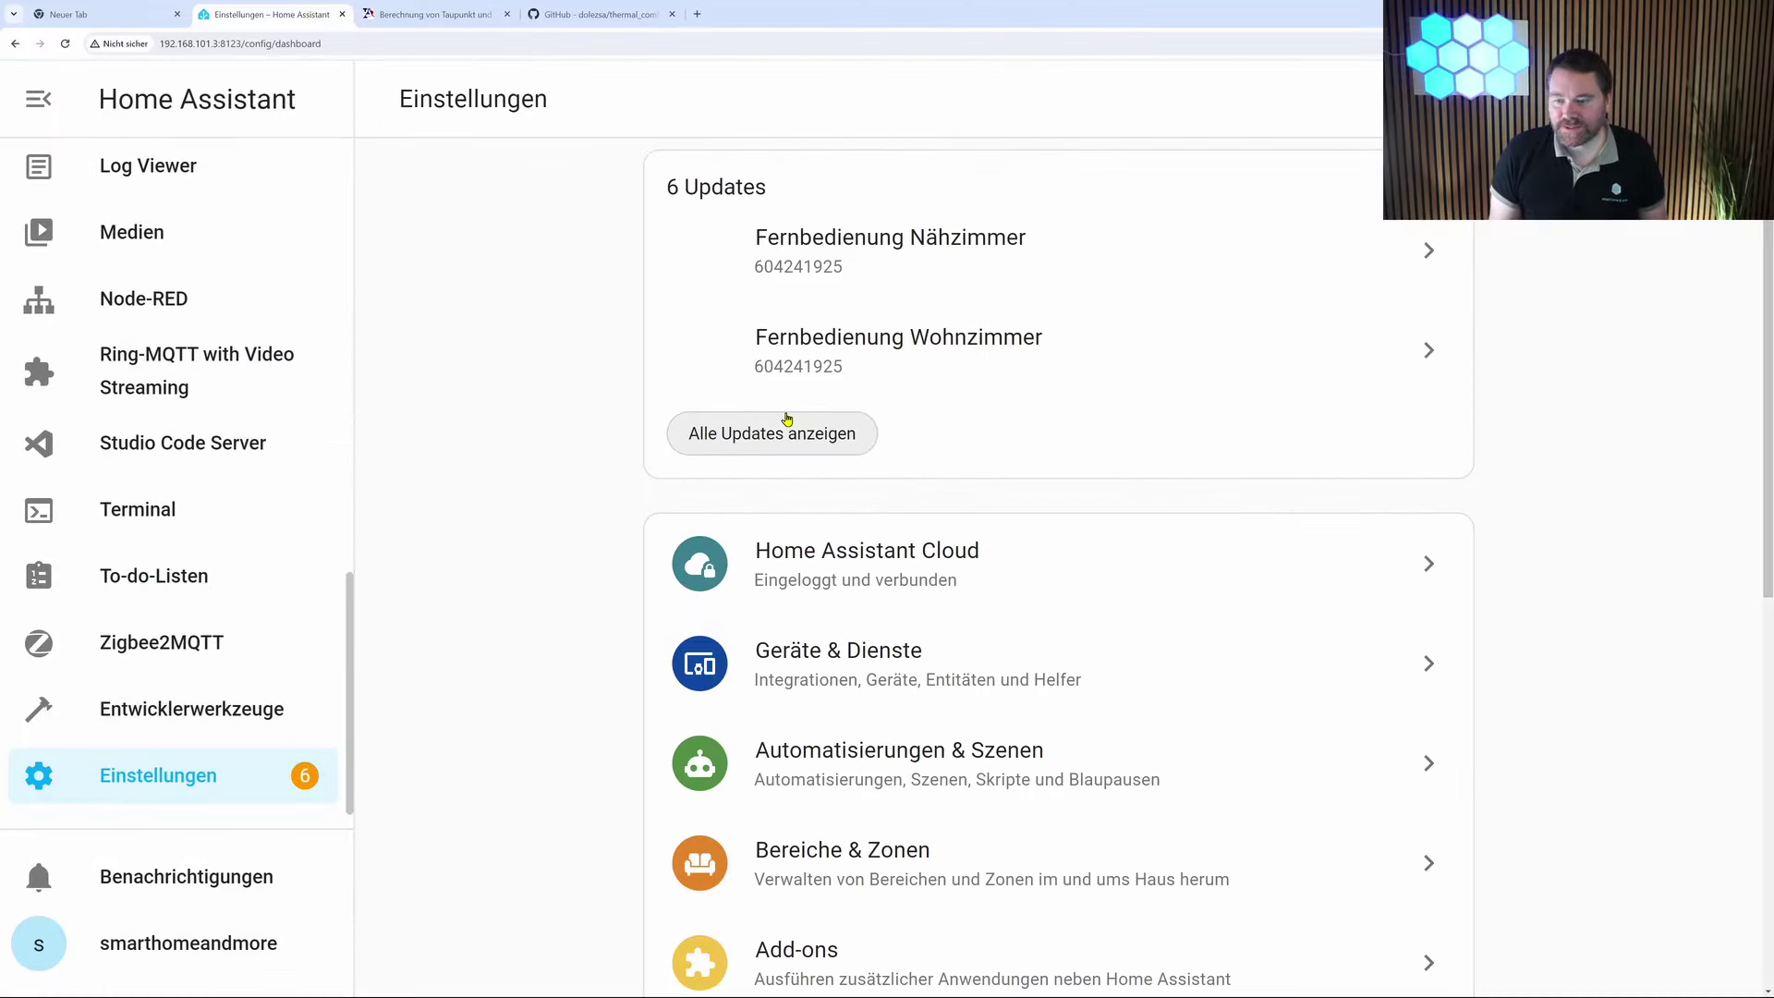
pyautogui.scroll(-7, 880, 522)
pyautogui.scroll(3, 831, 517)
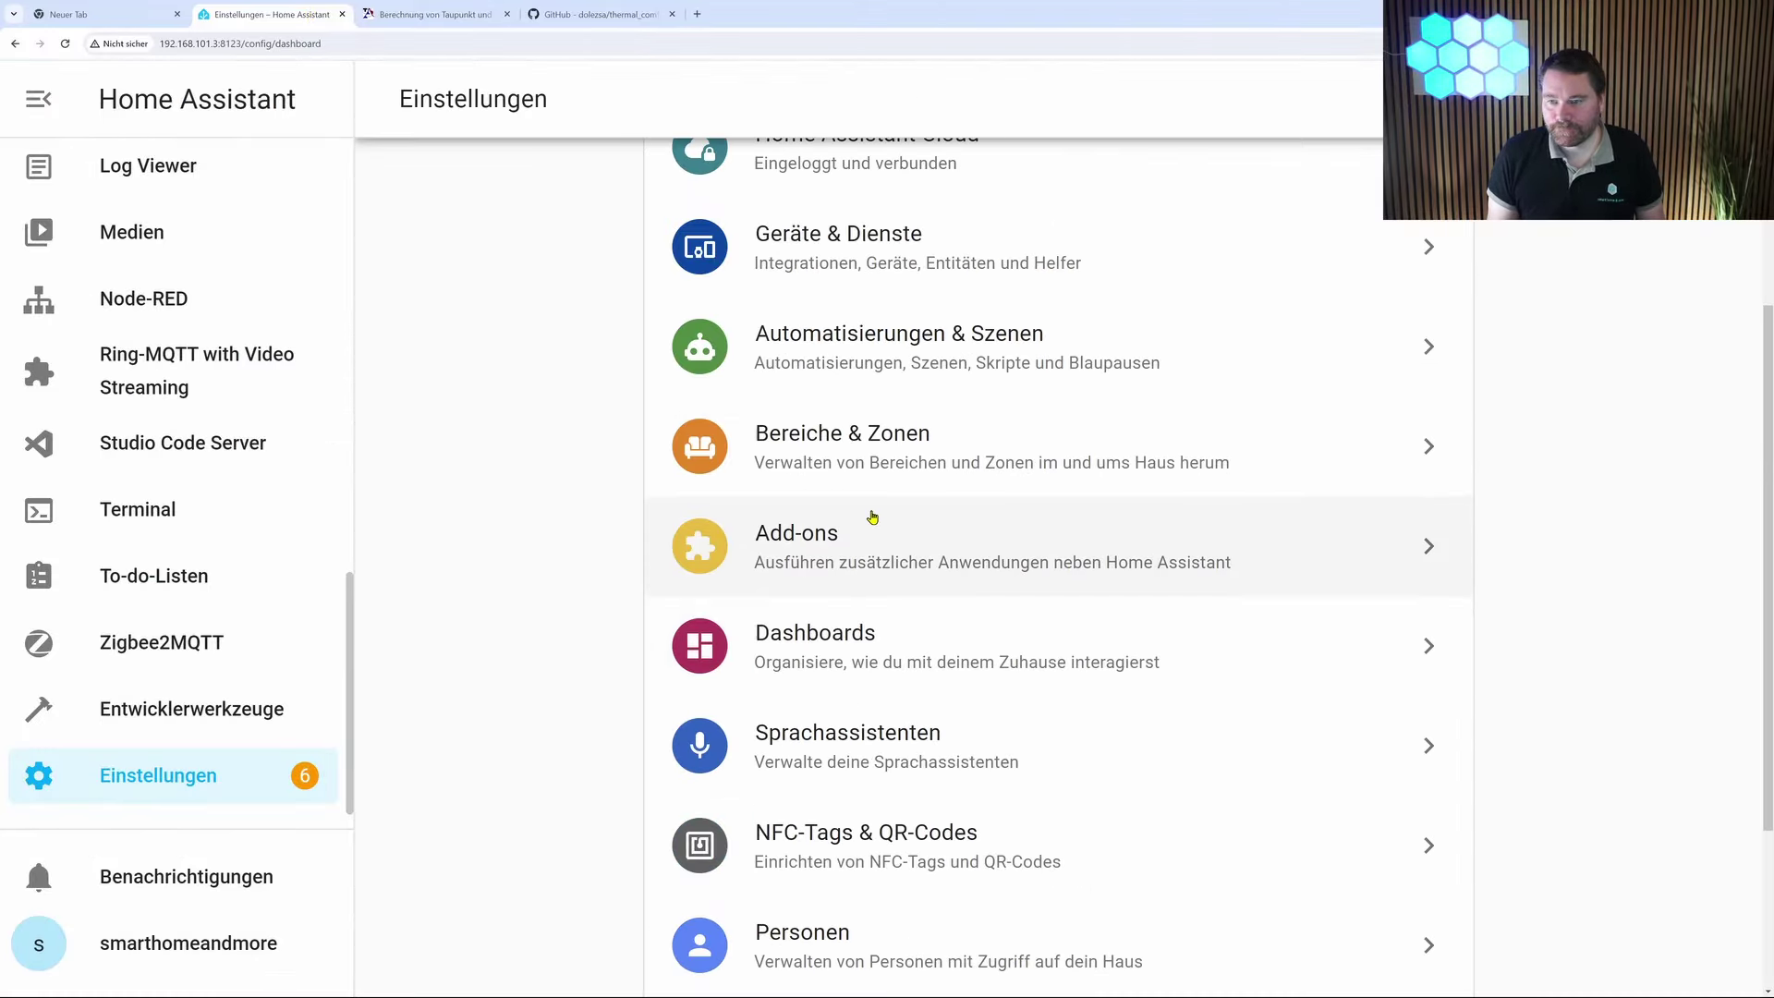
pyautogui.click(792, 269)
pyautogui.scroll(-10, 947, 601)
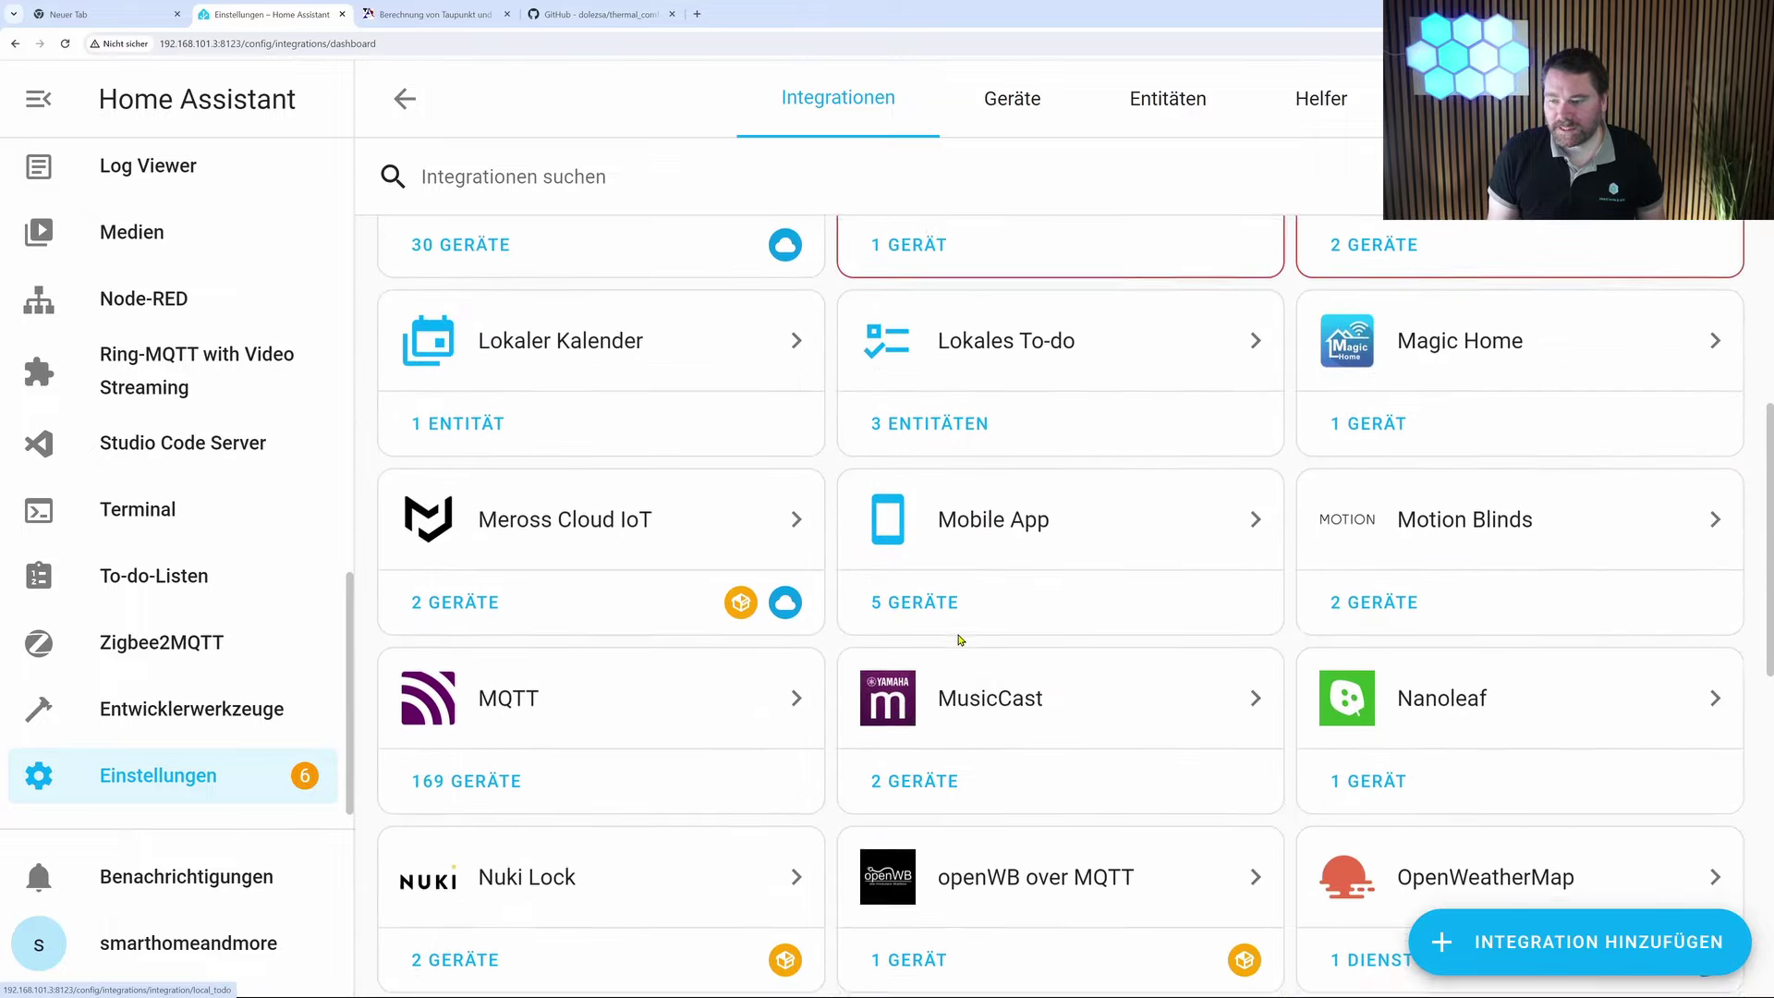
pyautogui.scroll(-5, 961, 654)
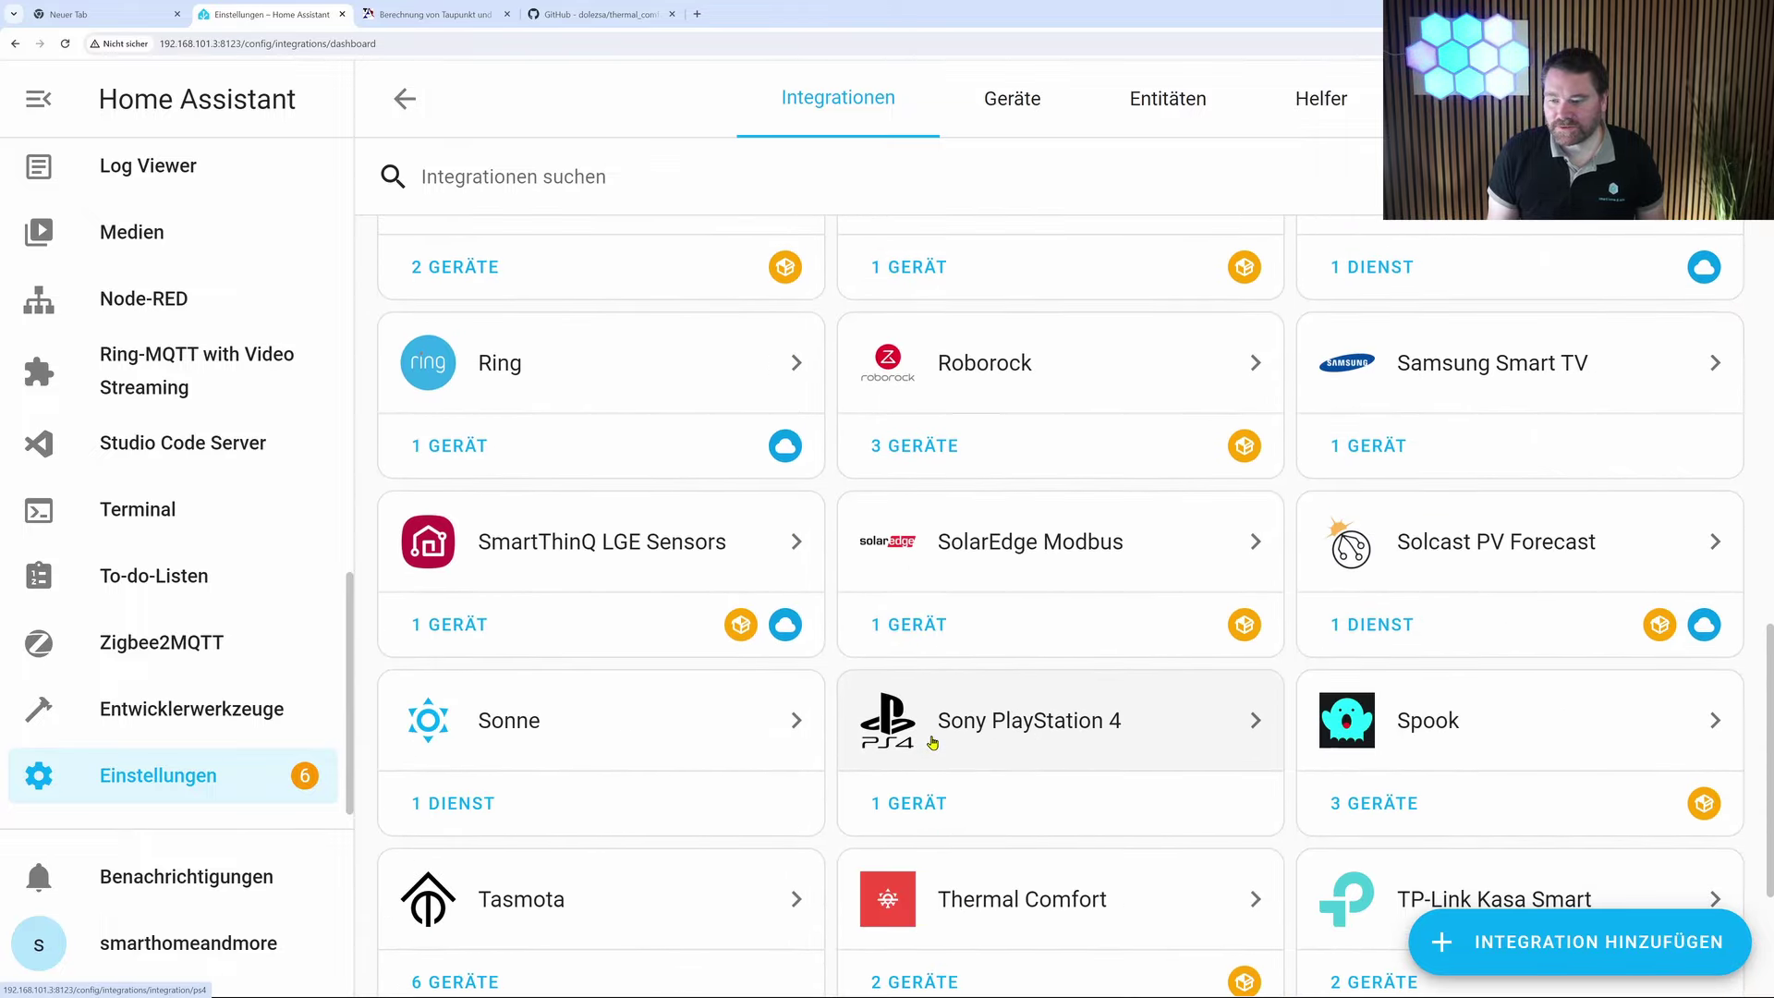
pyautogui.click(910, 841)
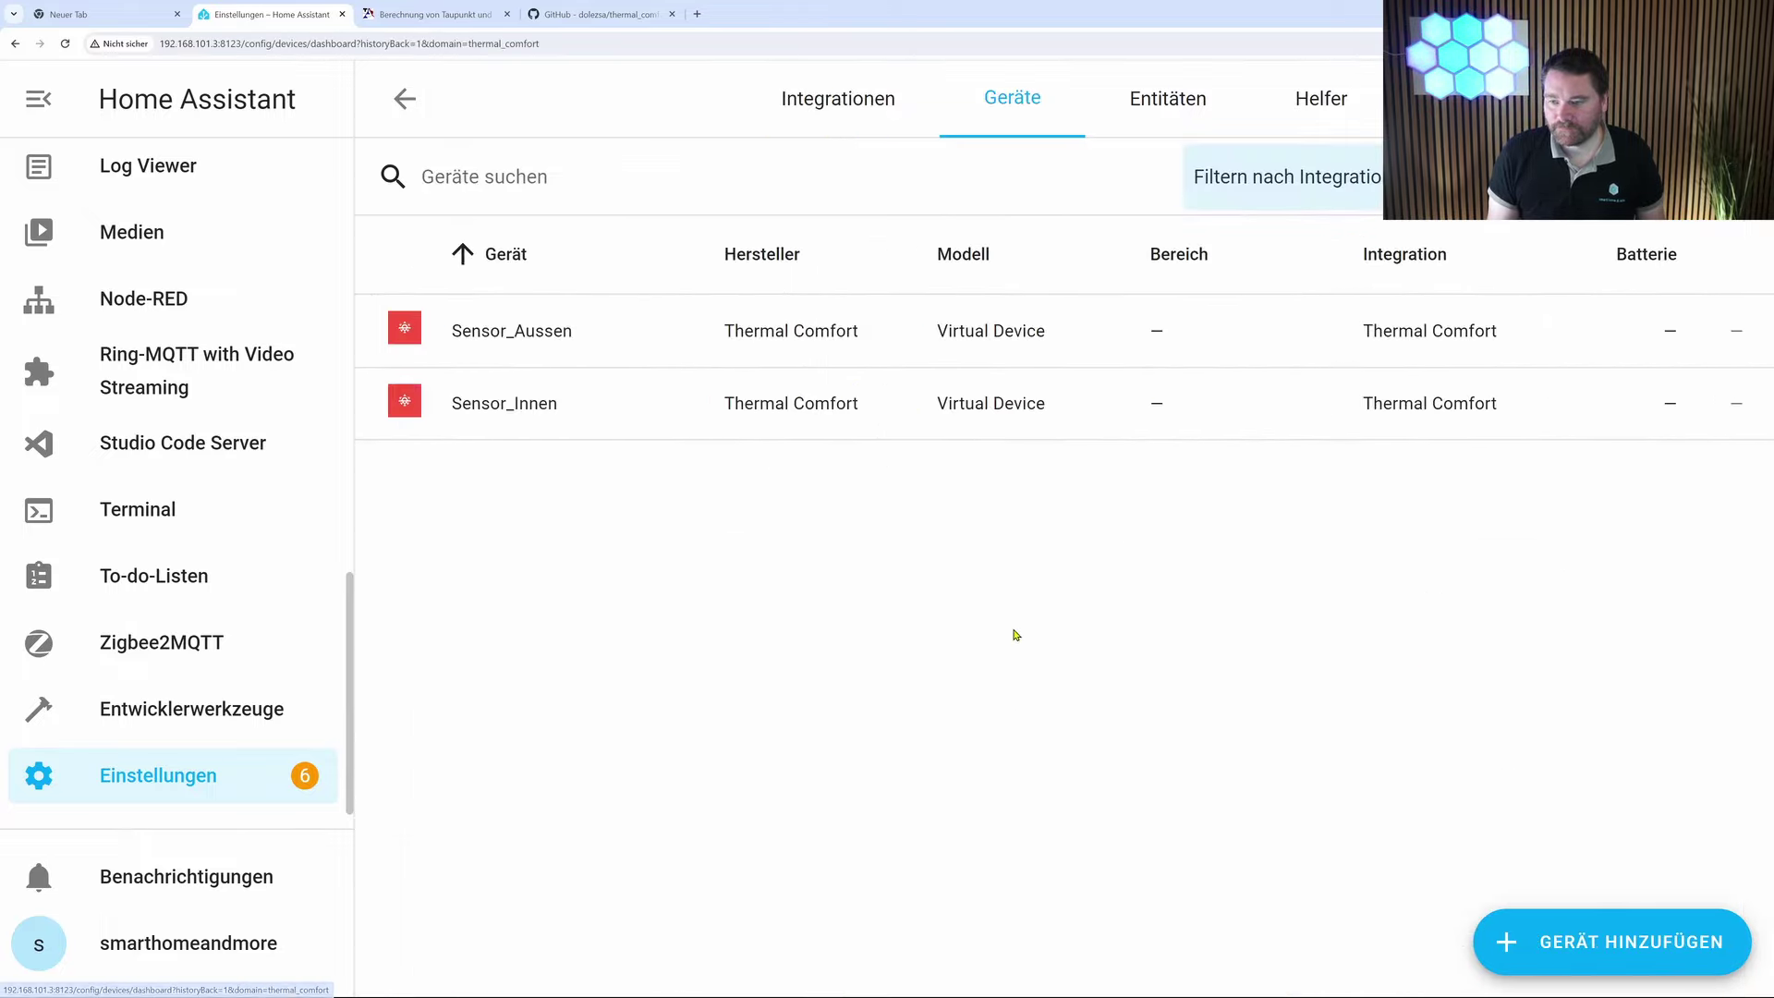
pyautogui.click(482, 414)
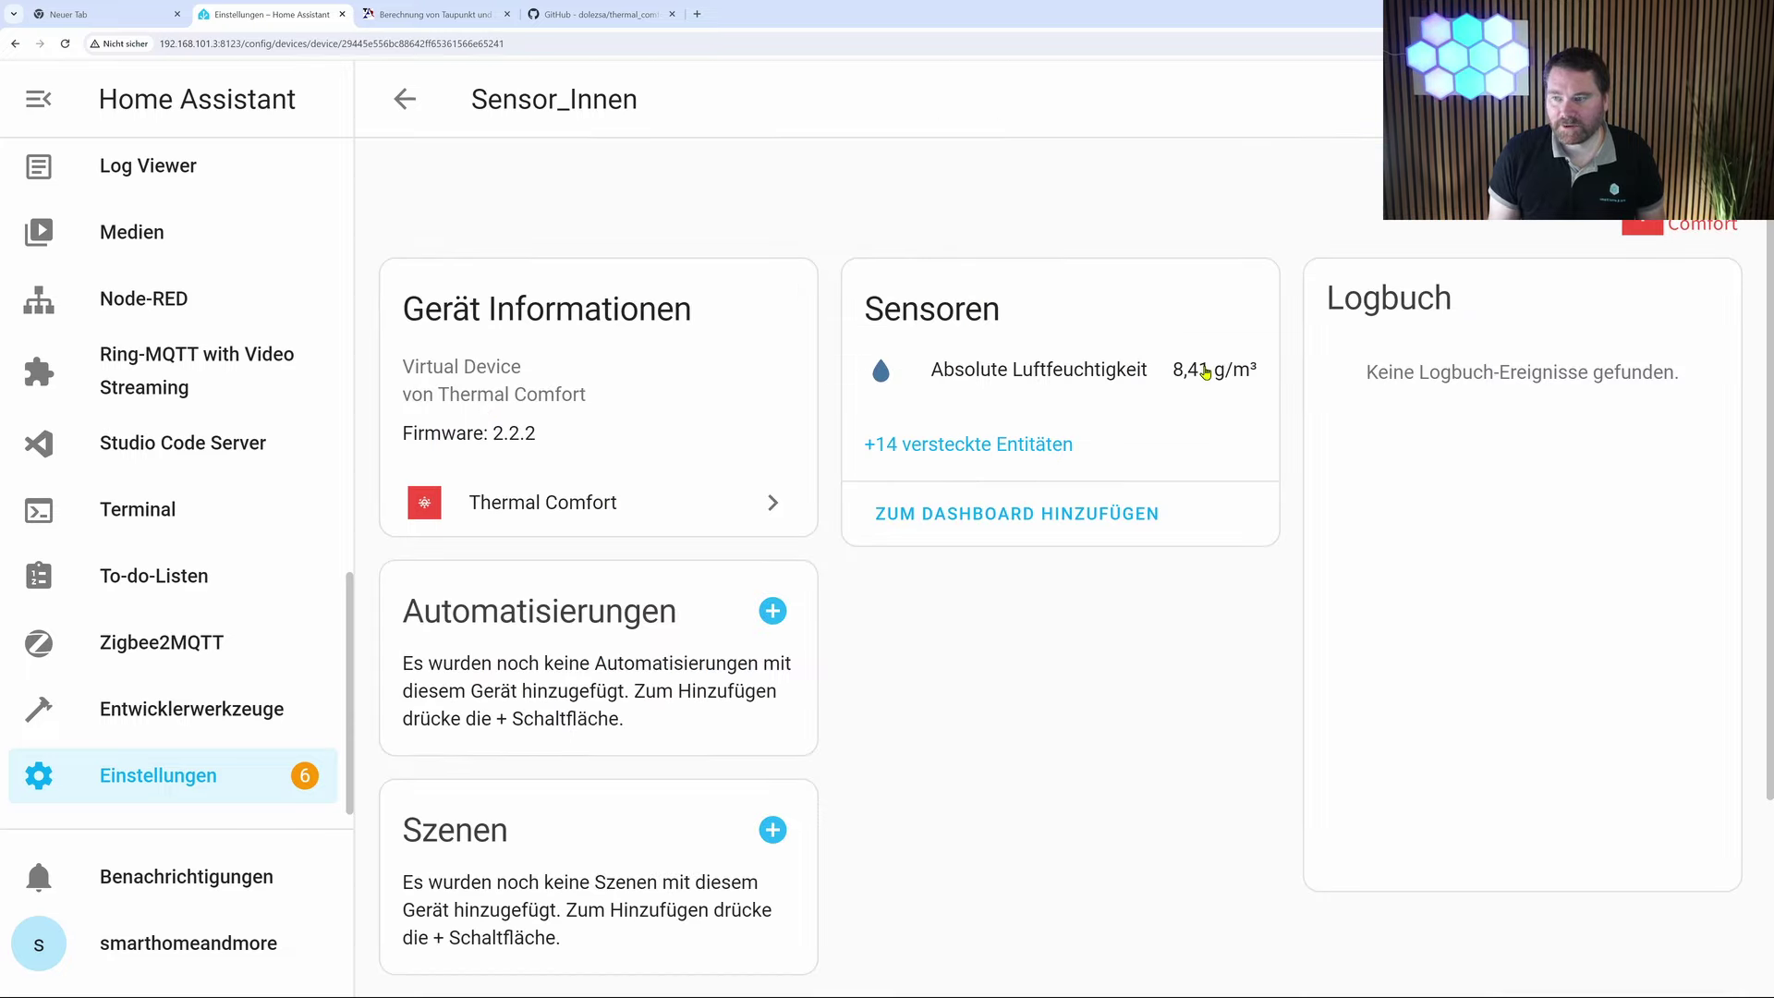
pyautogui.click(392, 13)
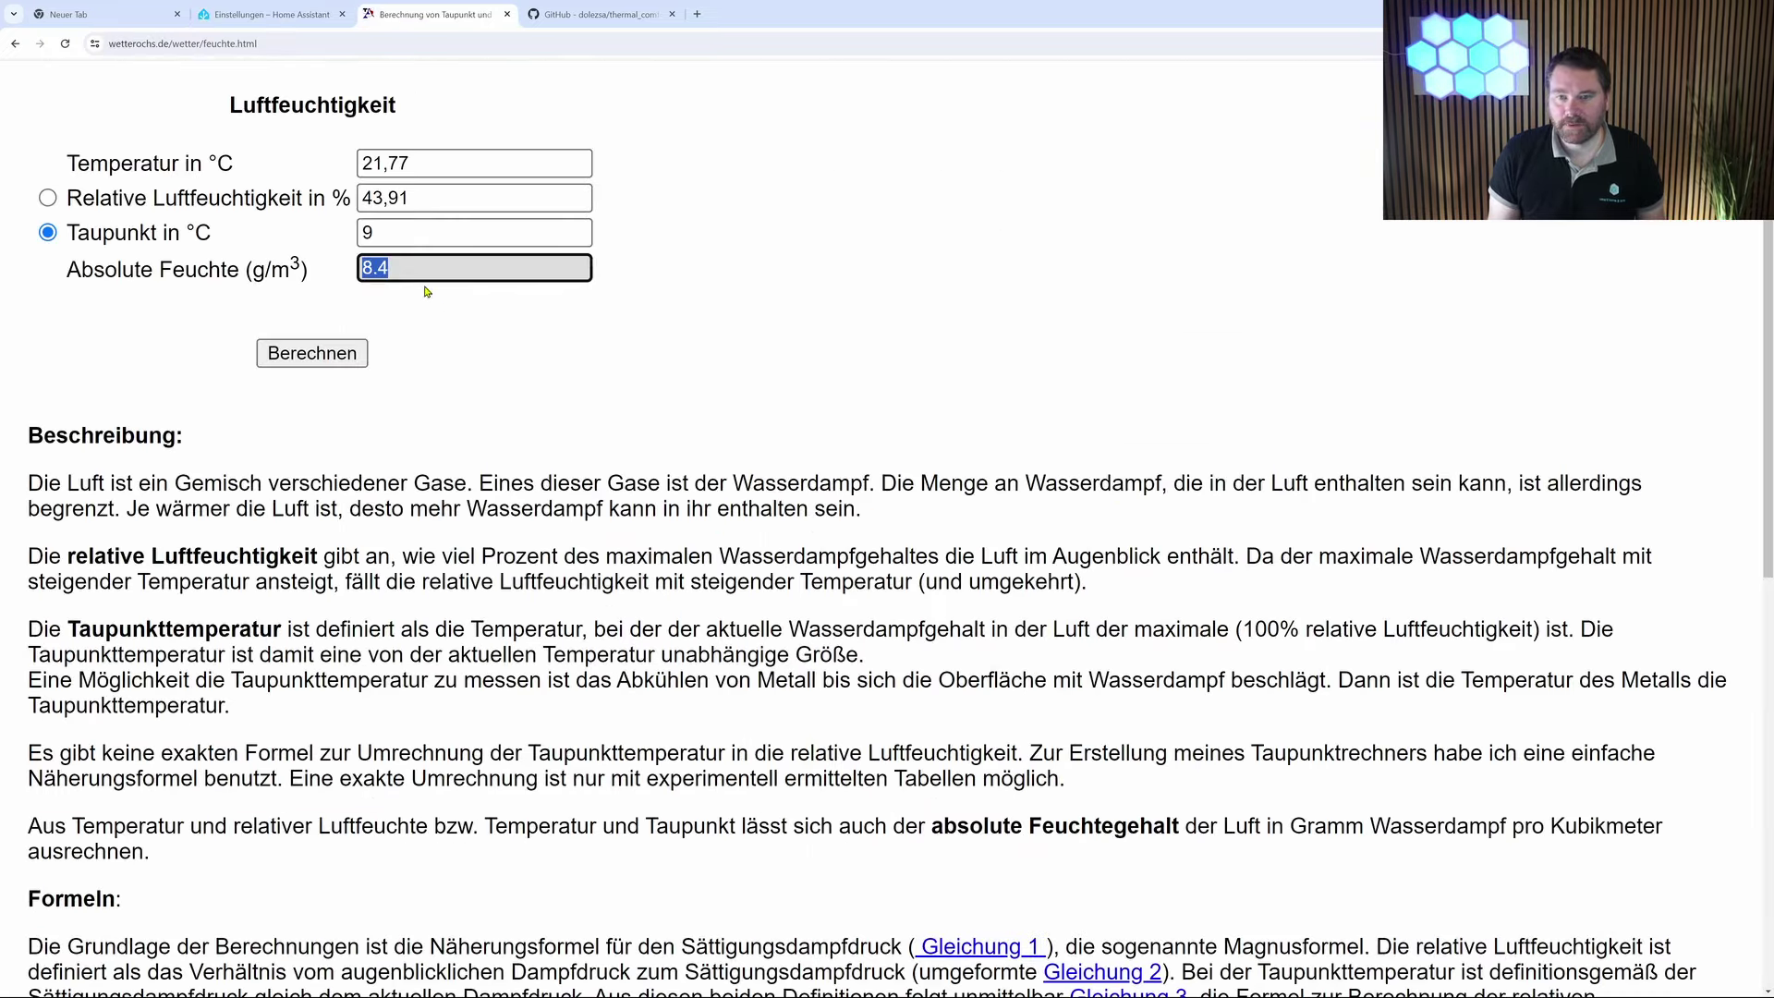
pyautogui.click(268, 14)
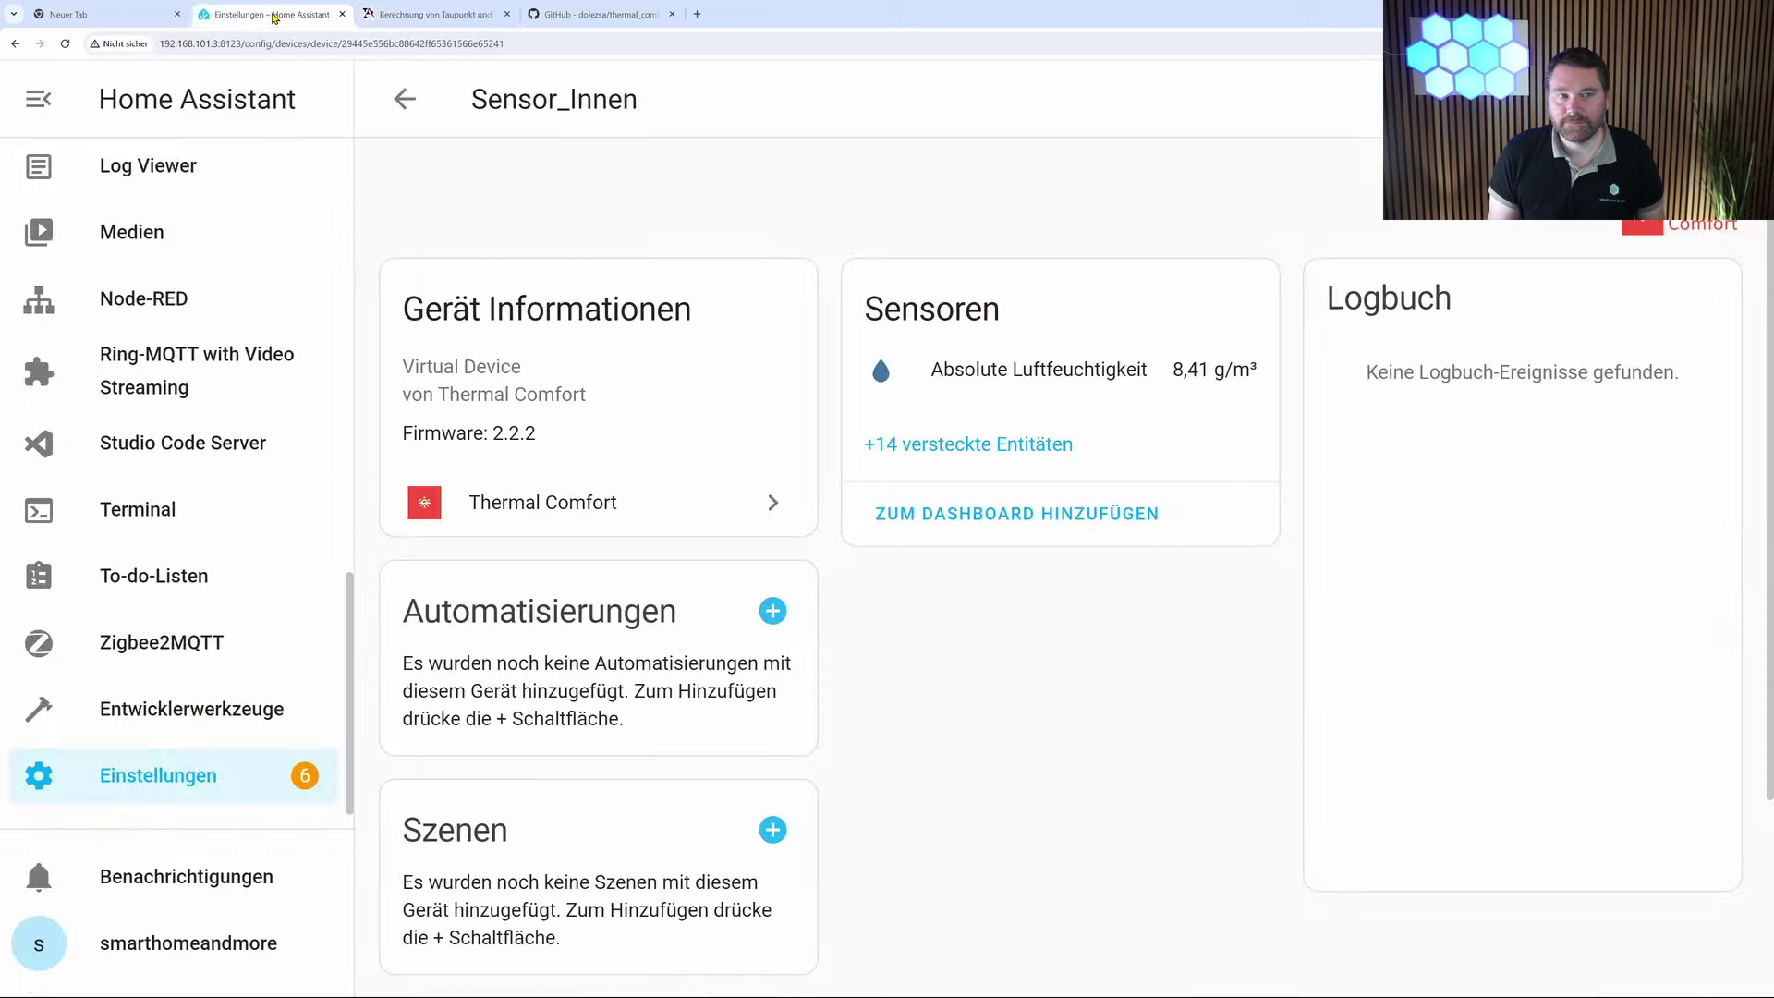
# - Enable the hidden Absolute Luftfeuchtigkeit entity of the Thermal Comfort device Sensor_Aussen and save the change
pyautogui.click(729, 480)
pyautogui.click(516, 341)
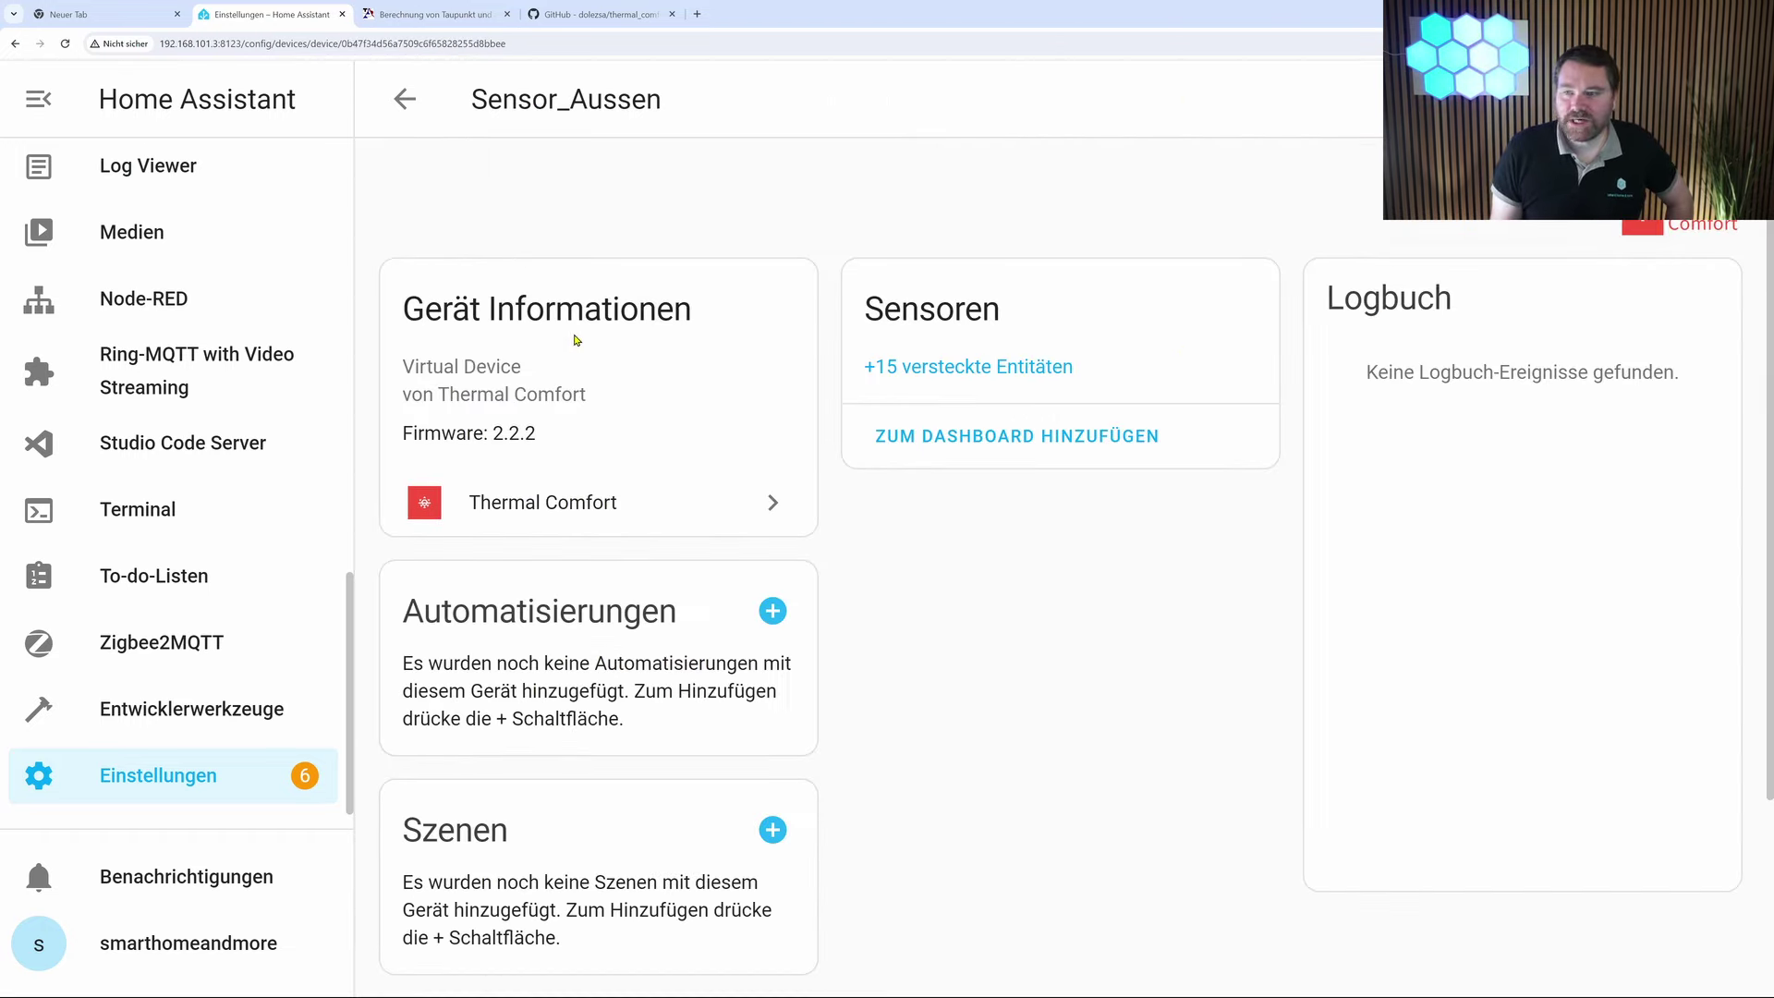
pyautogui.click(940, 374)
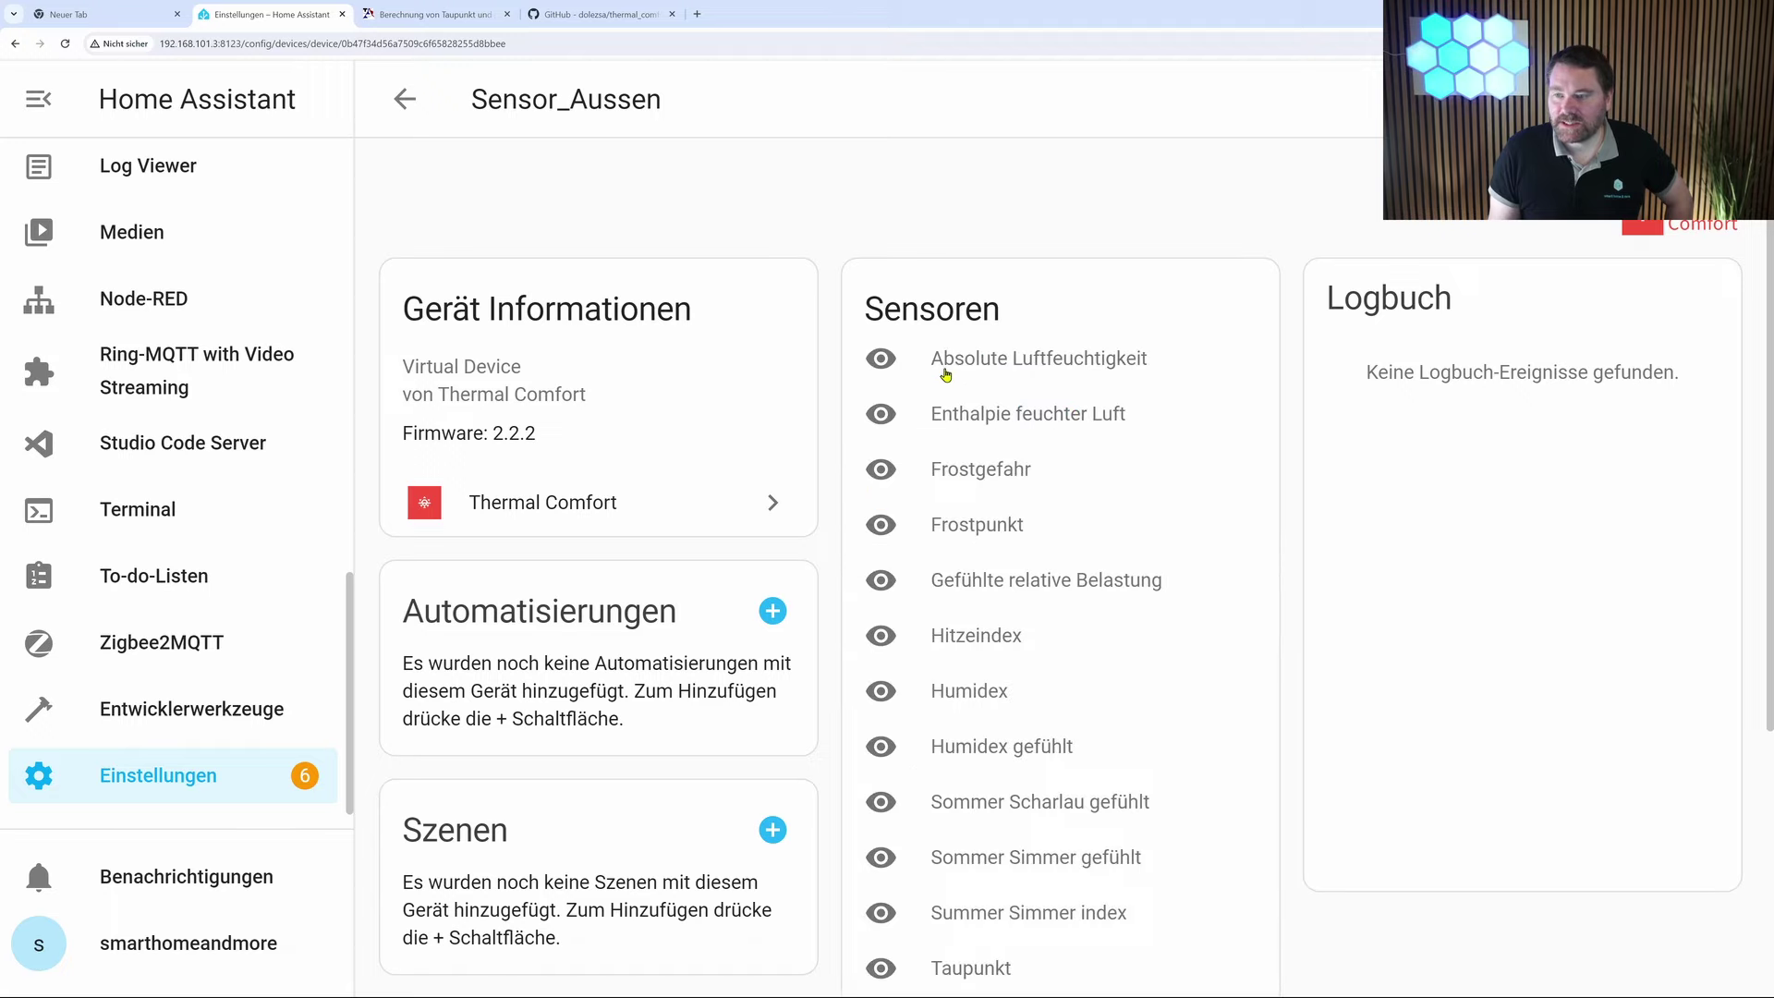
pyautogui.click(880, 361)
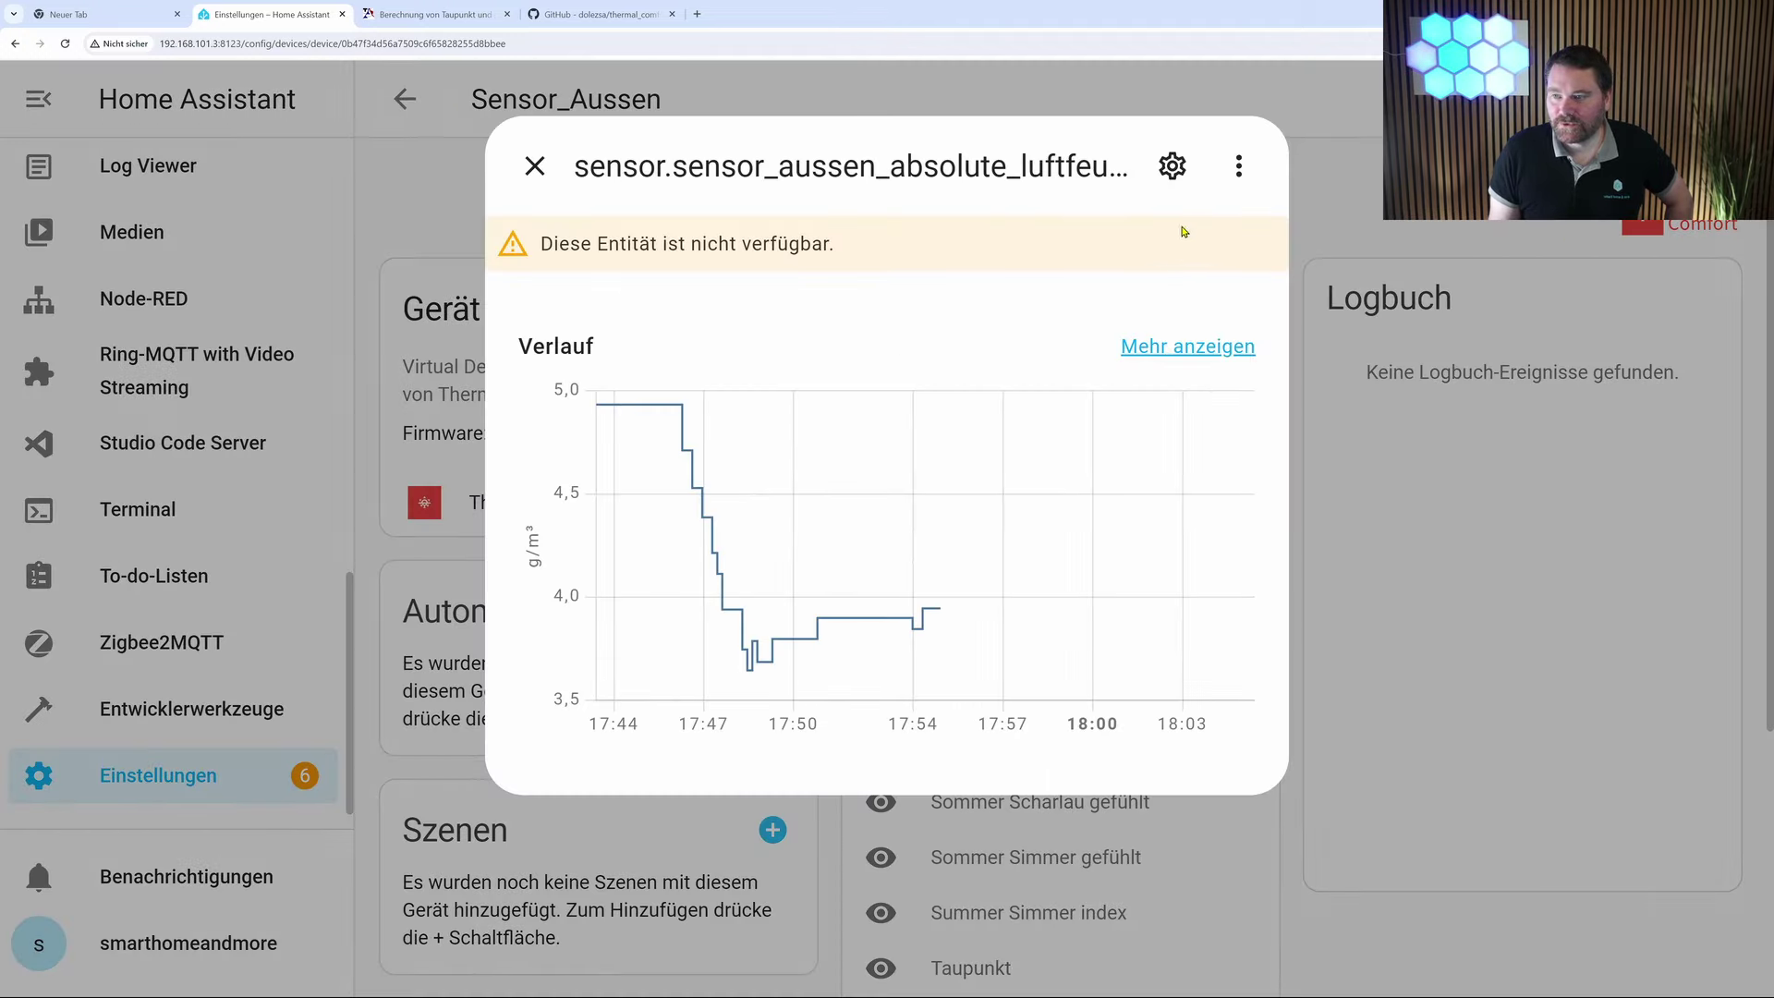
pyautogui.click(1171, 167)
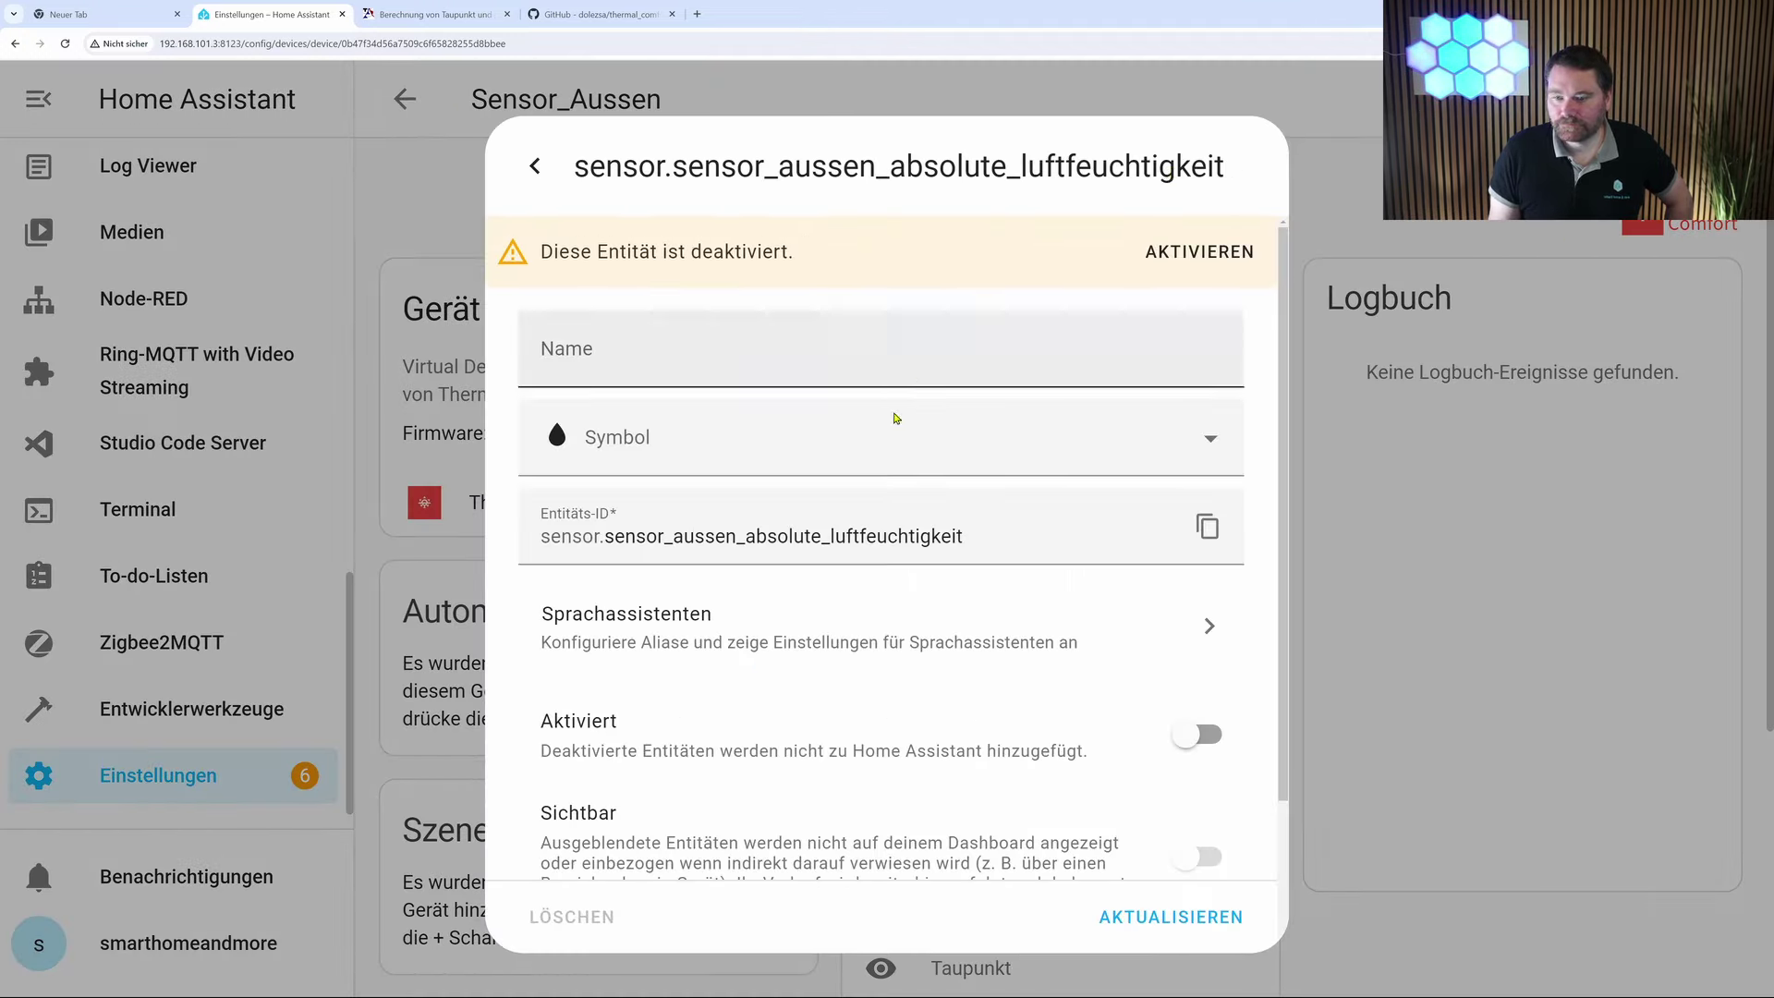
pyautogui.click(1192, 735)
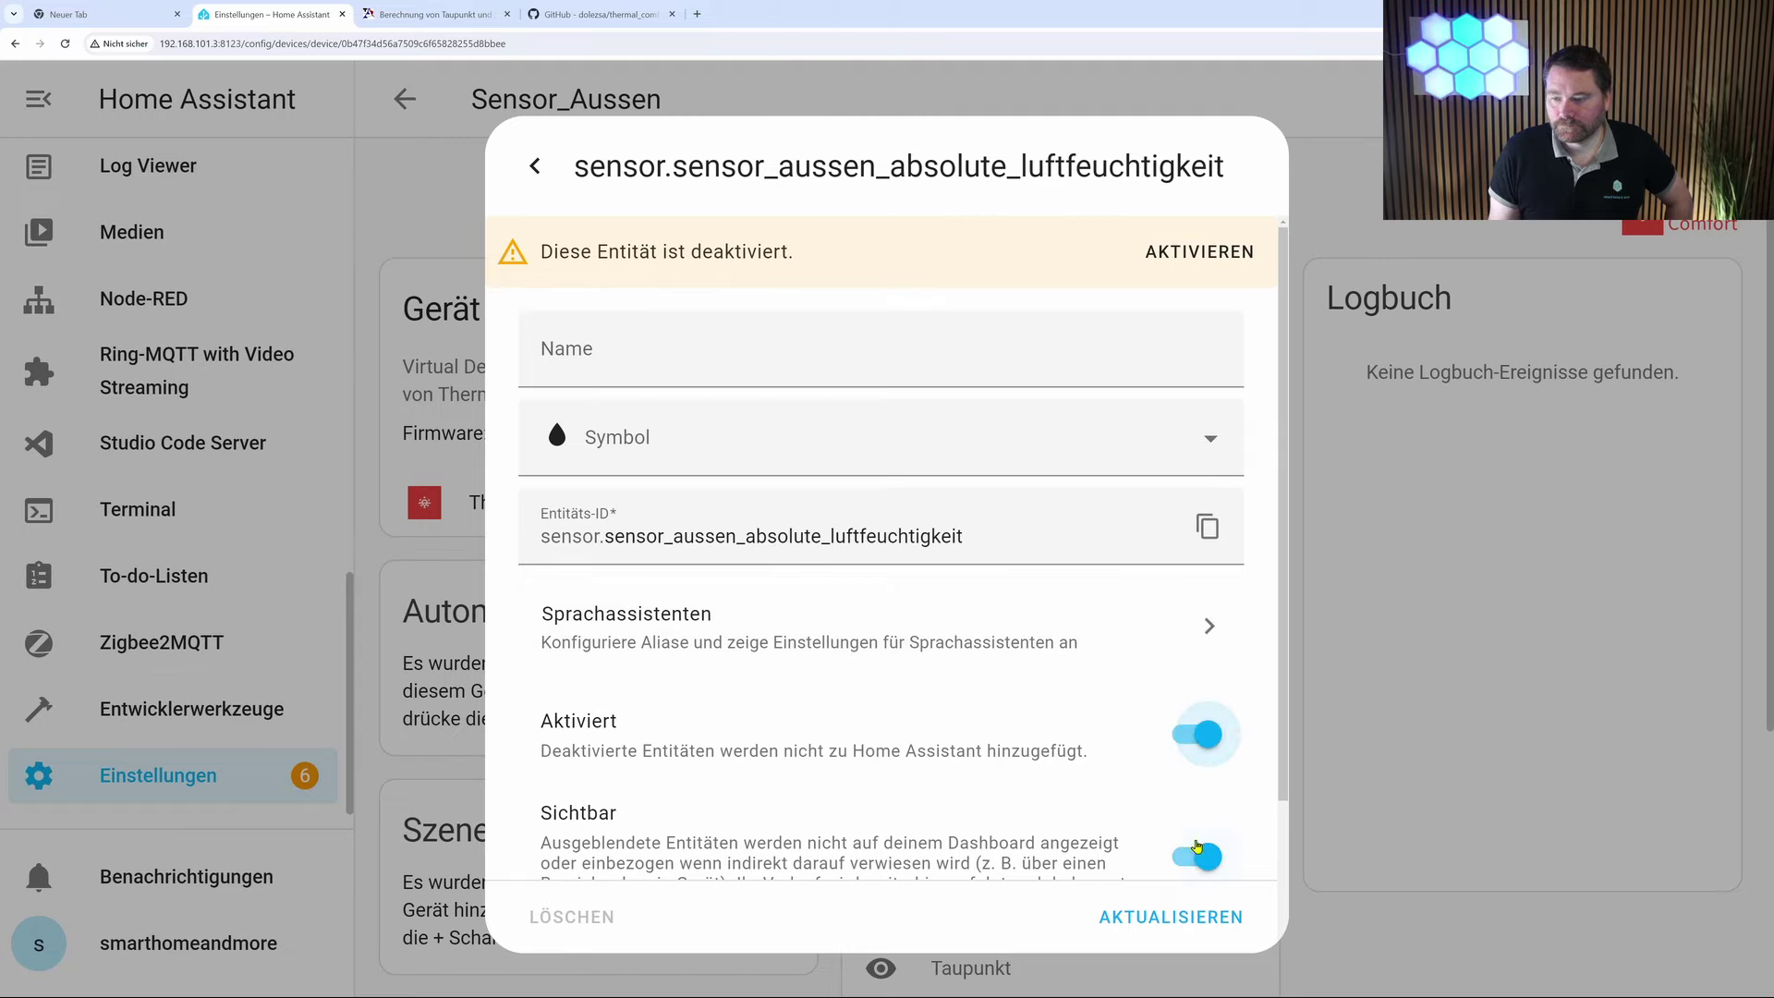
pyautogui.click(1167, 920)
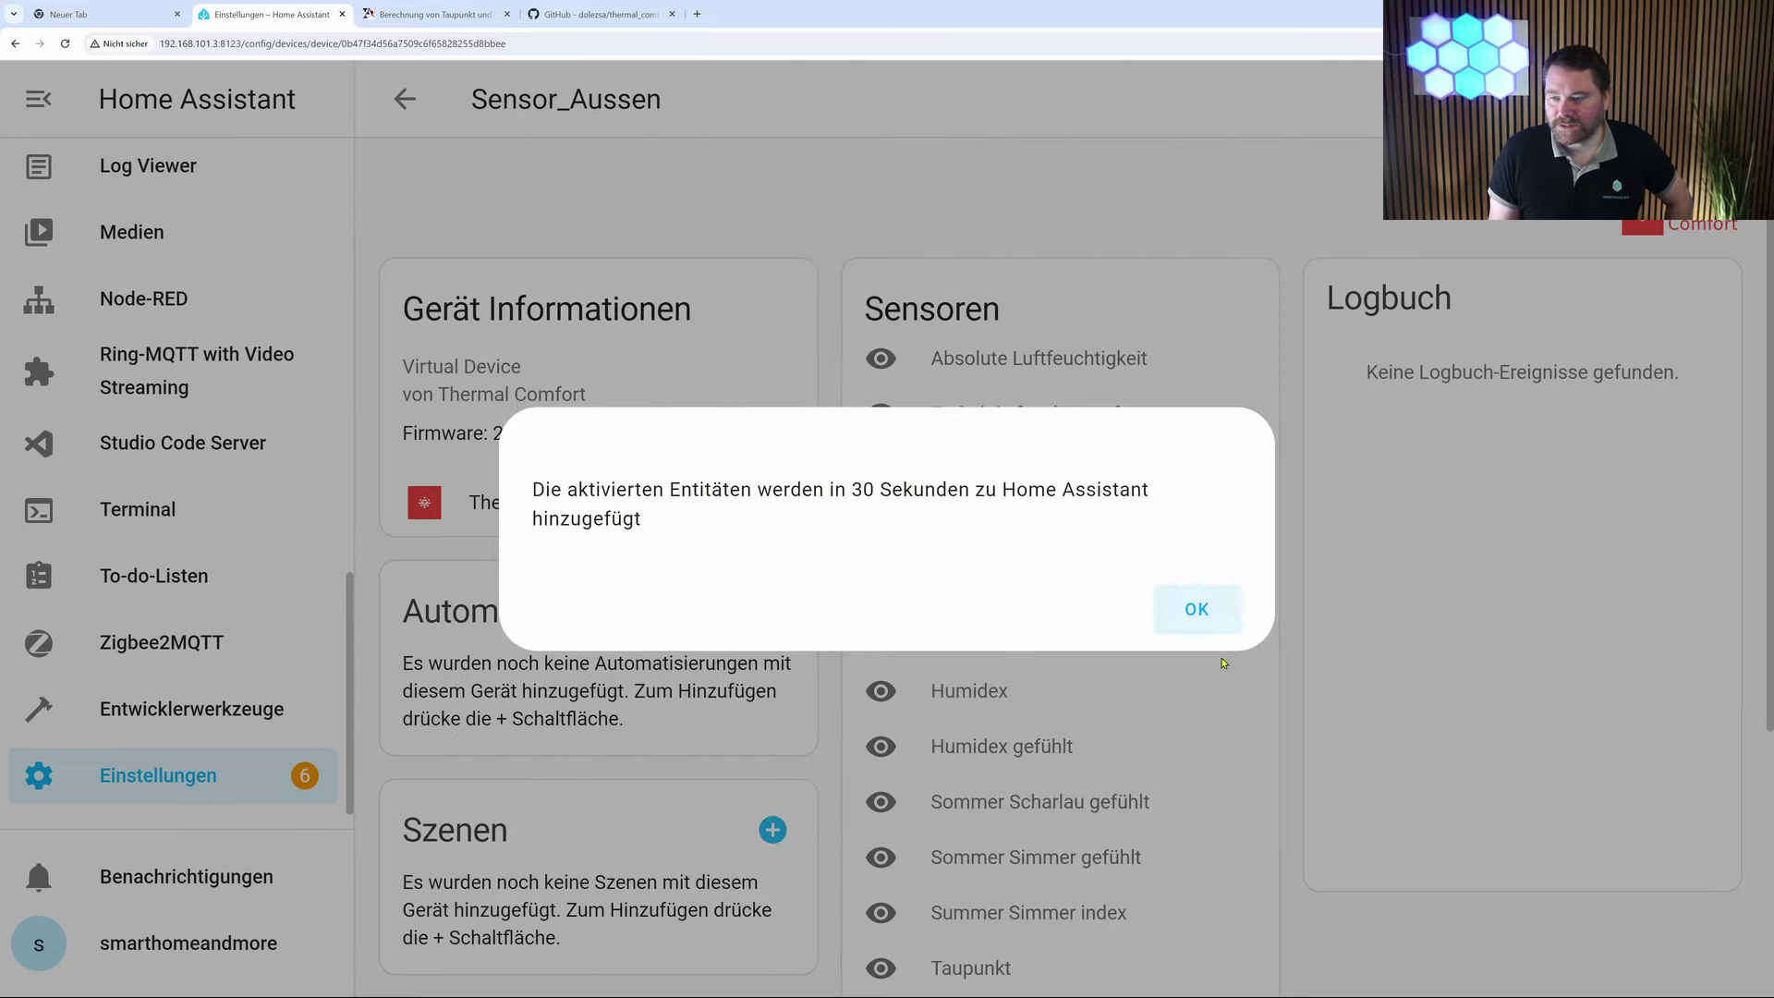
pyautogui.click(1236, 618)
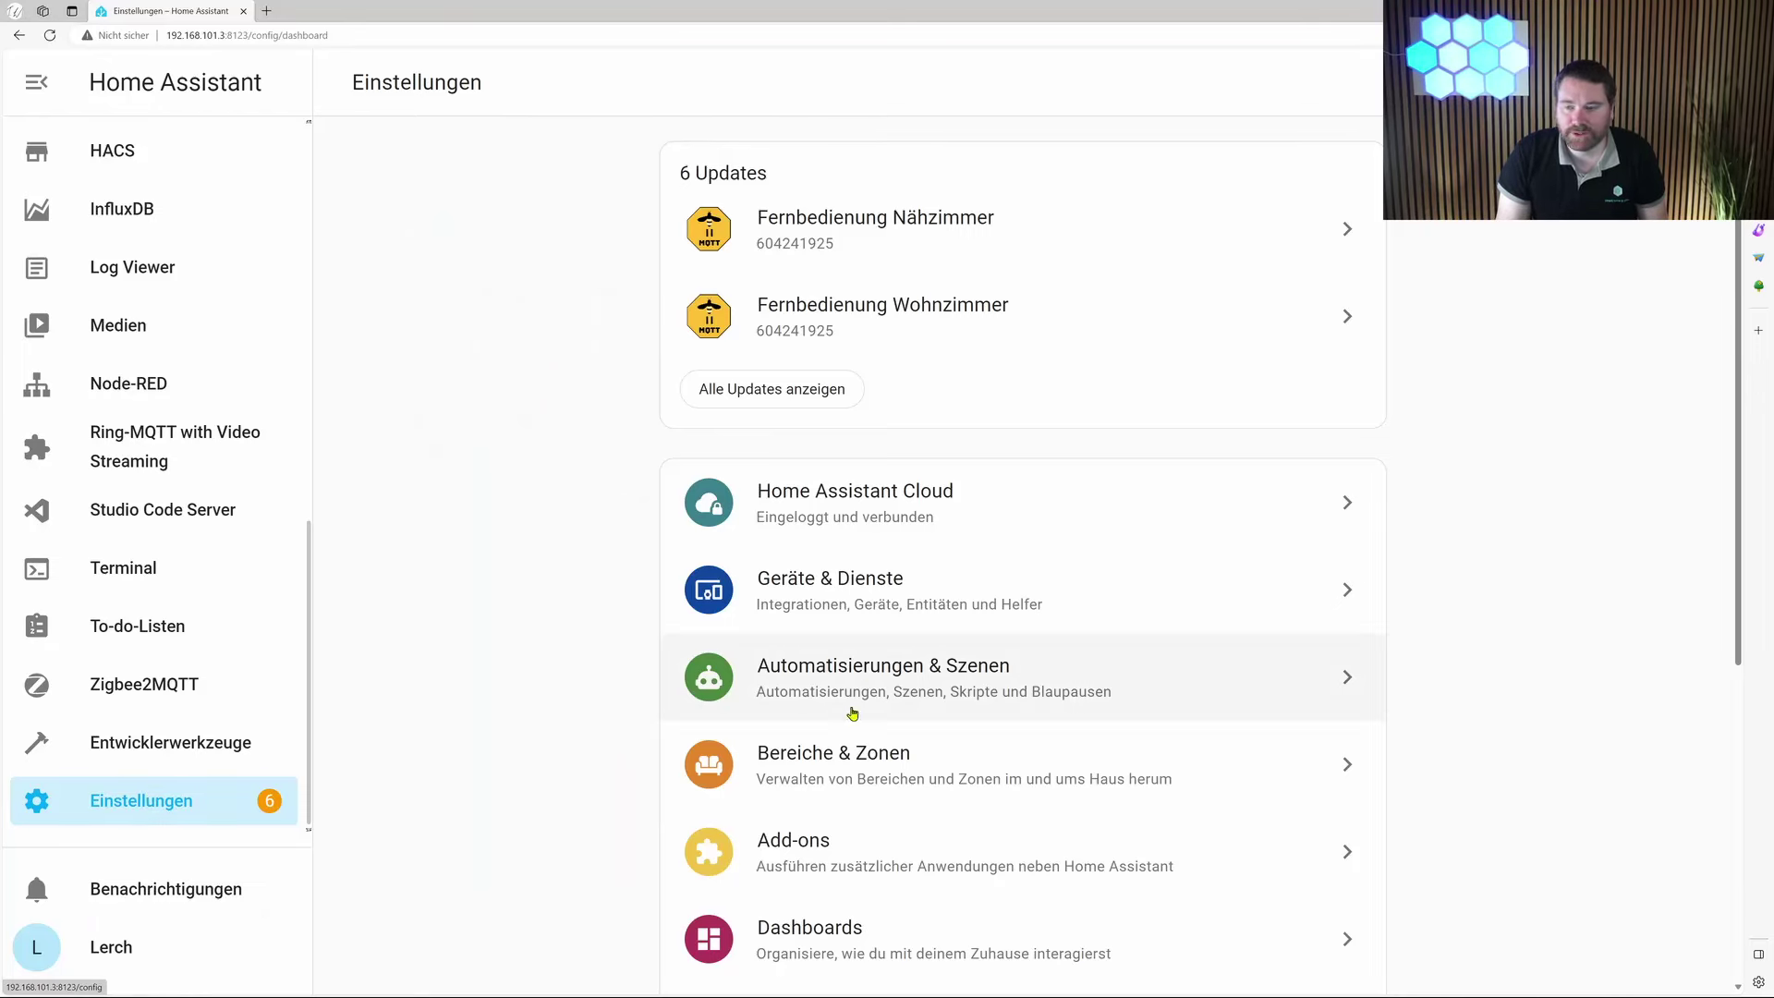
# - Create a Schalter helper named Lüftungshelfer_einfach
pyautogui.click(812, 597)
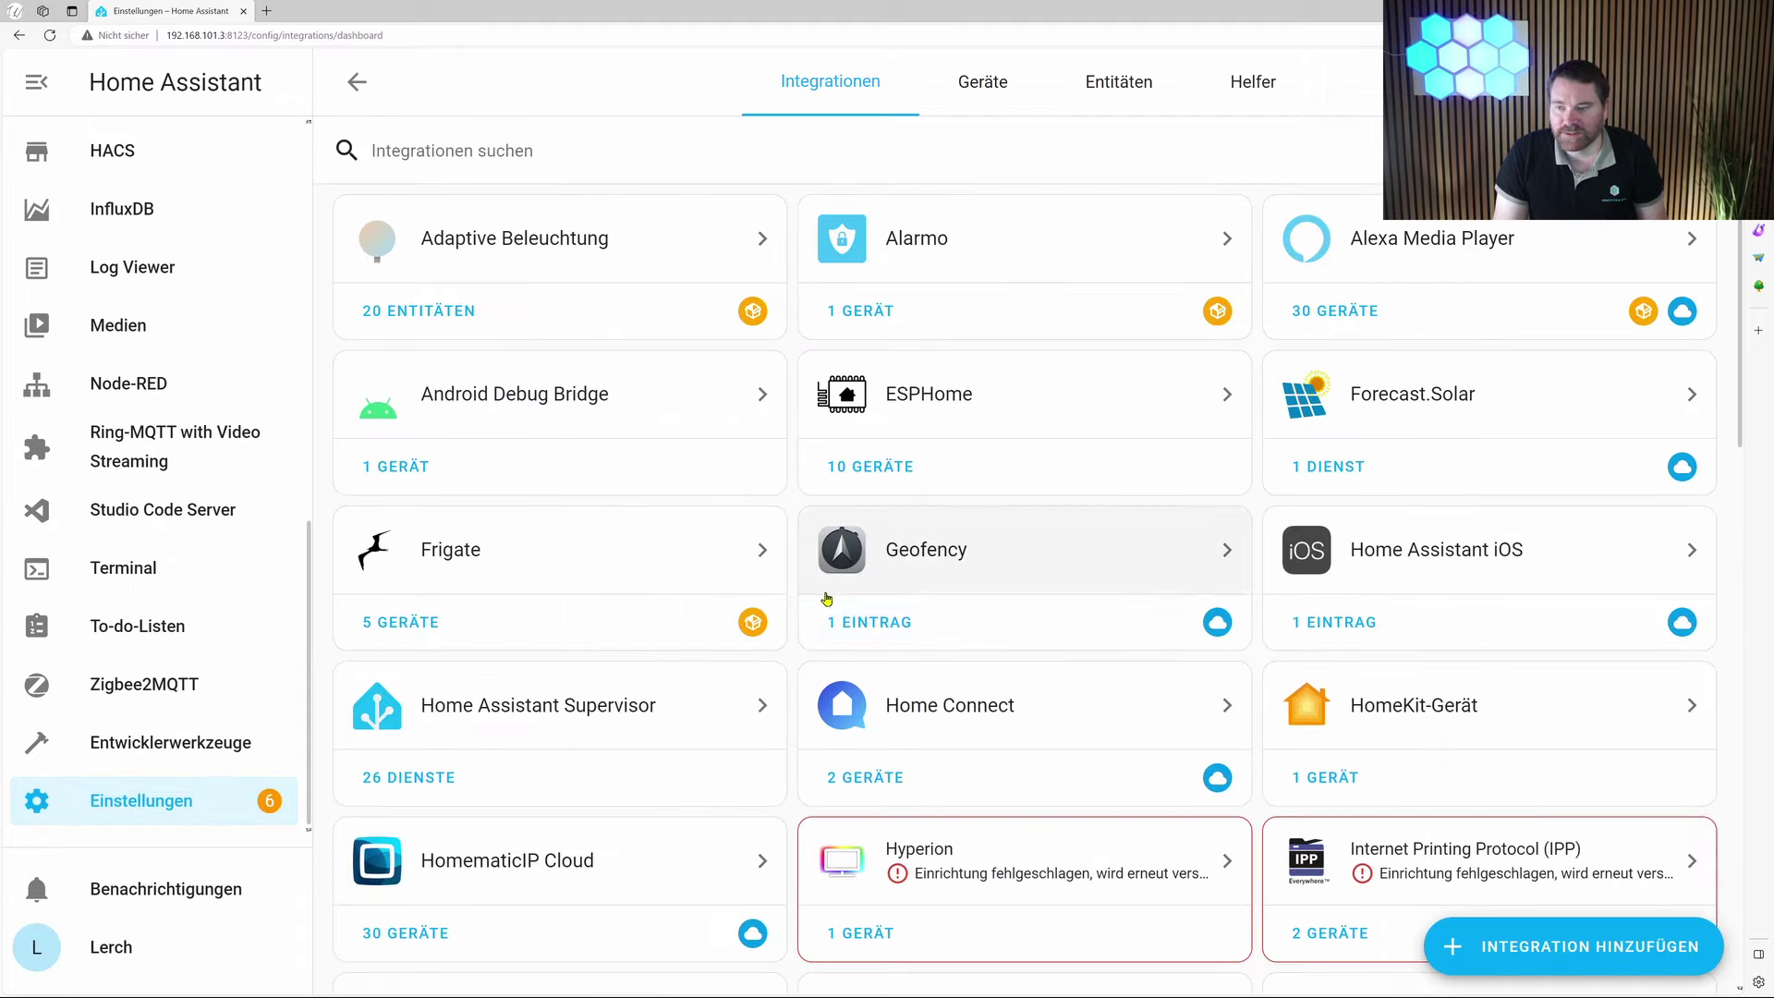
pyautogui.click(1253, 85)
pyautogui.click(1552, 947)
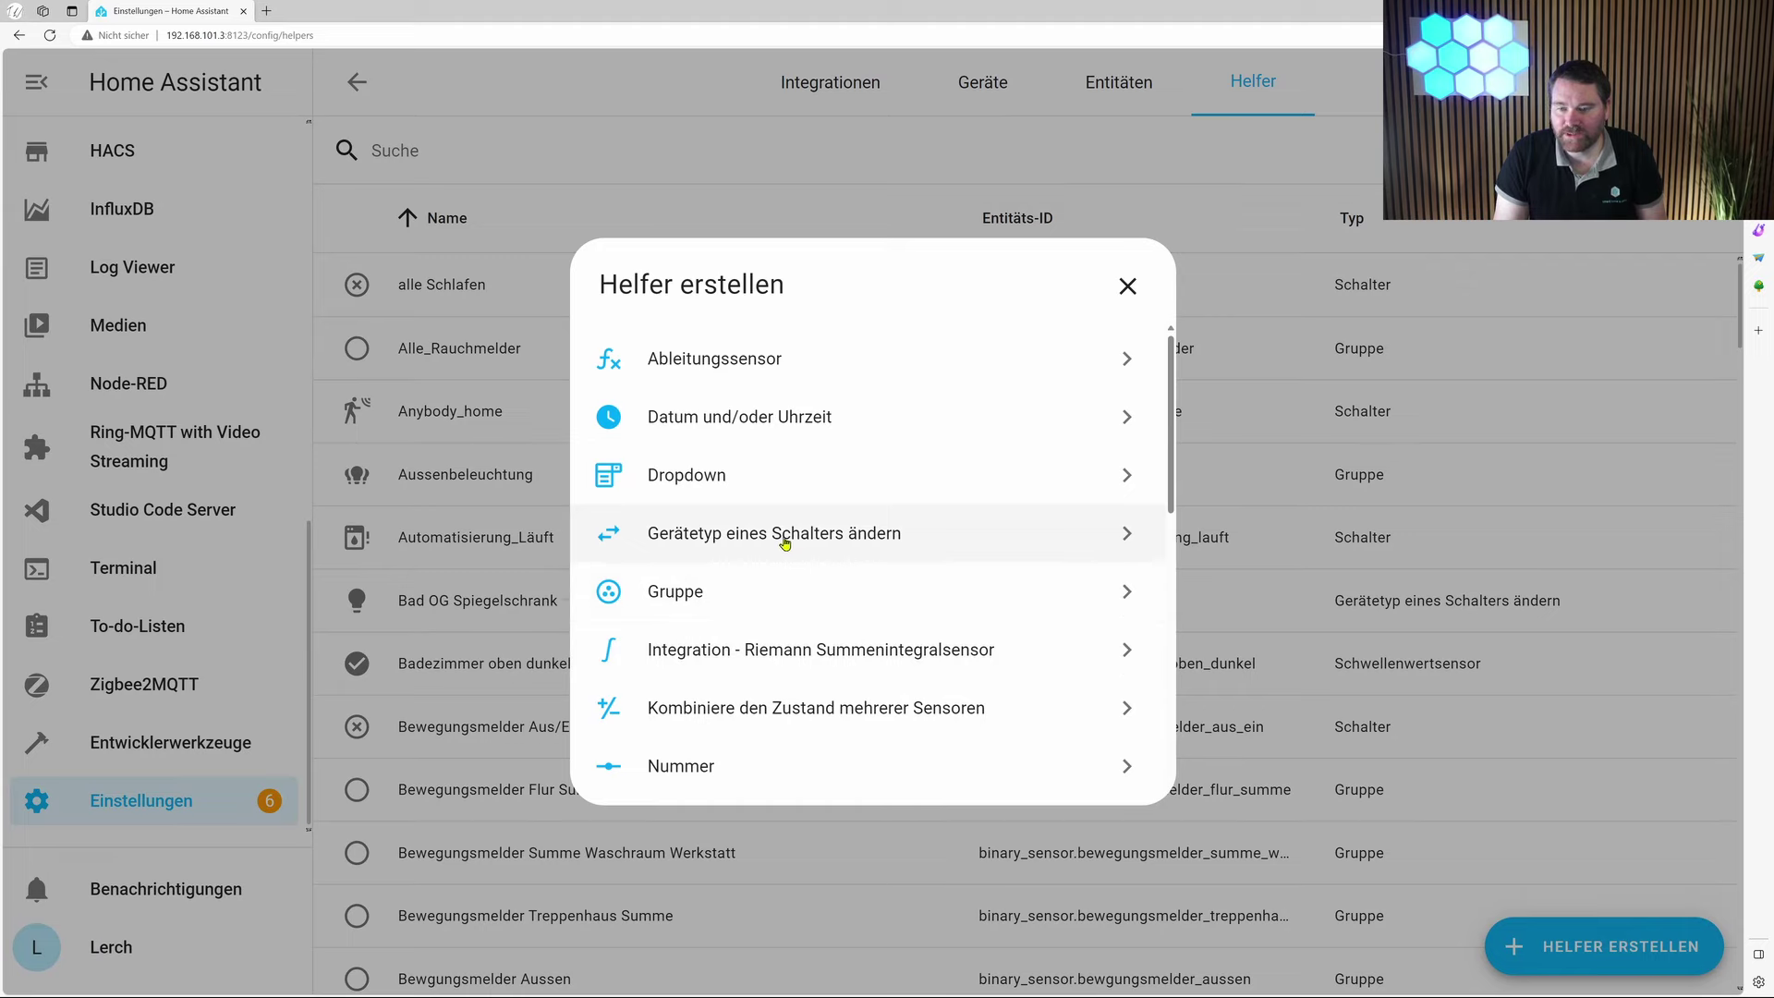
pyautogui.scroll(-3, 786, 544)
pyautogui.click(684, 596)
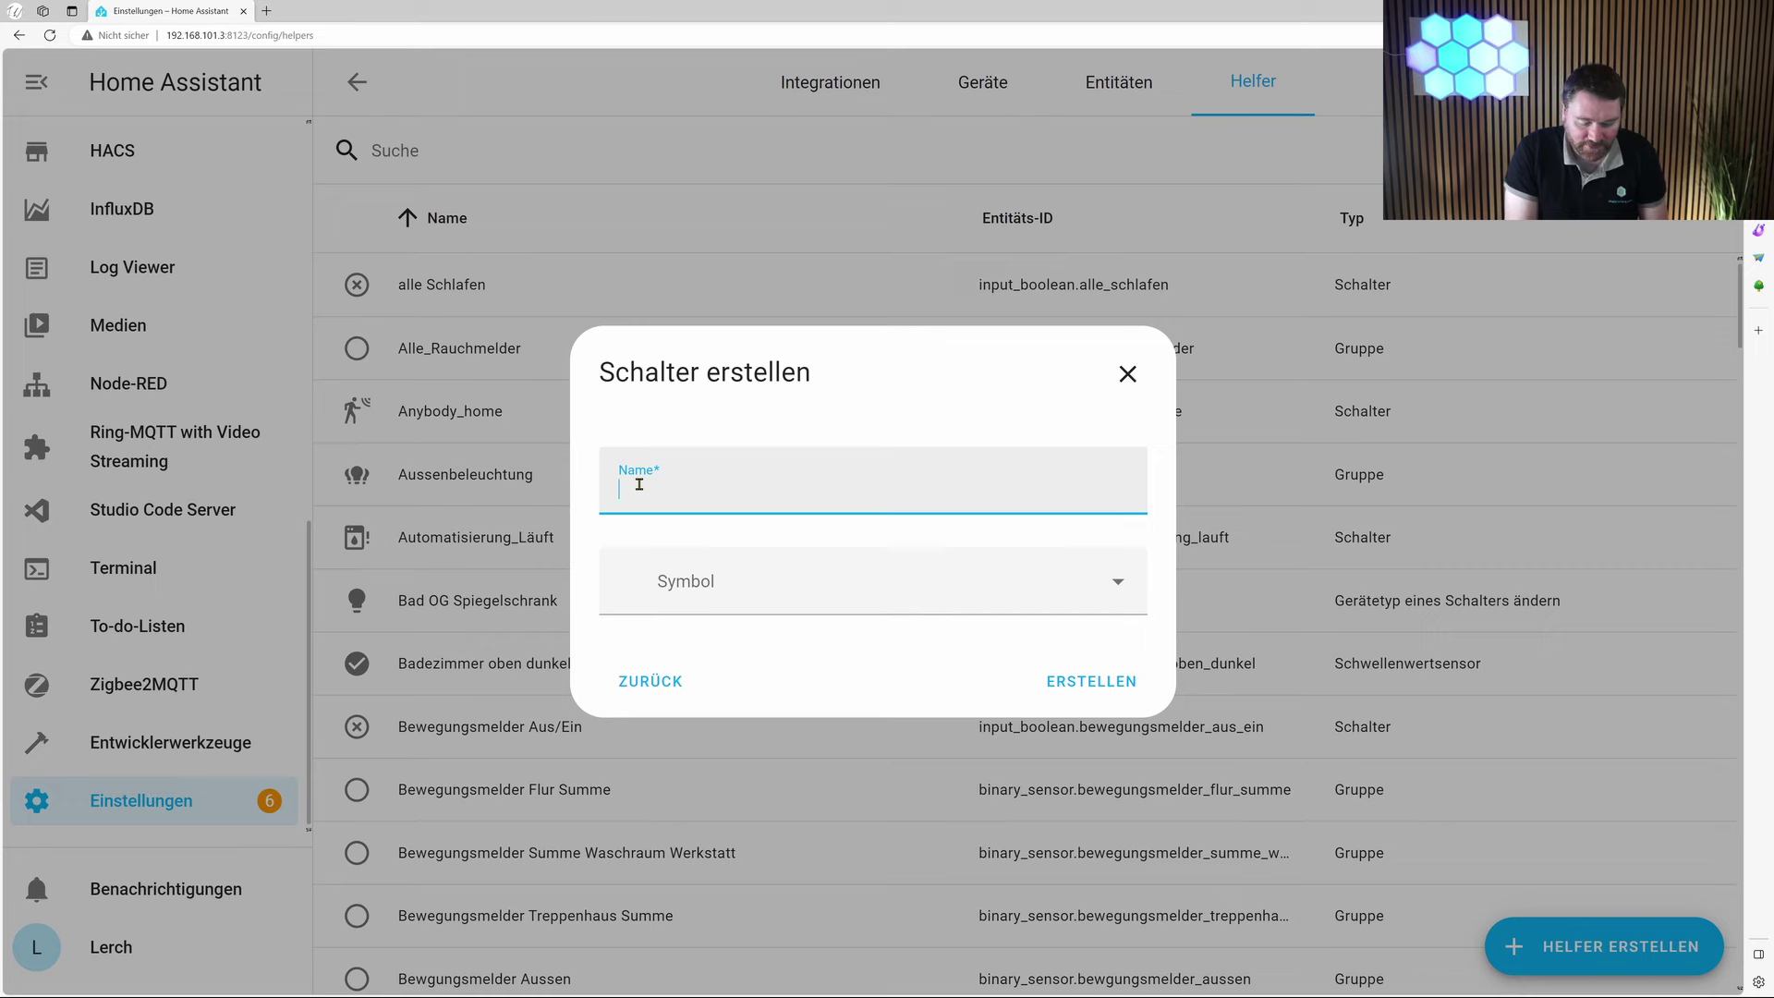
pyautogui.write('Lüftungsh')
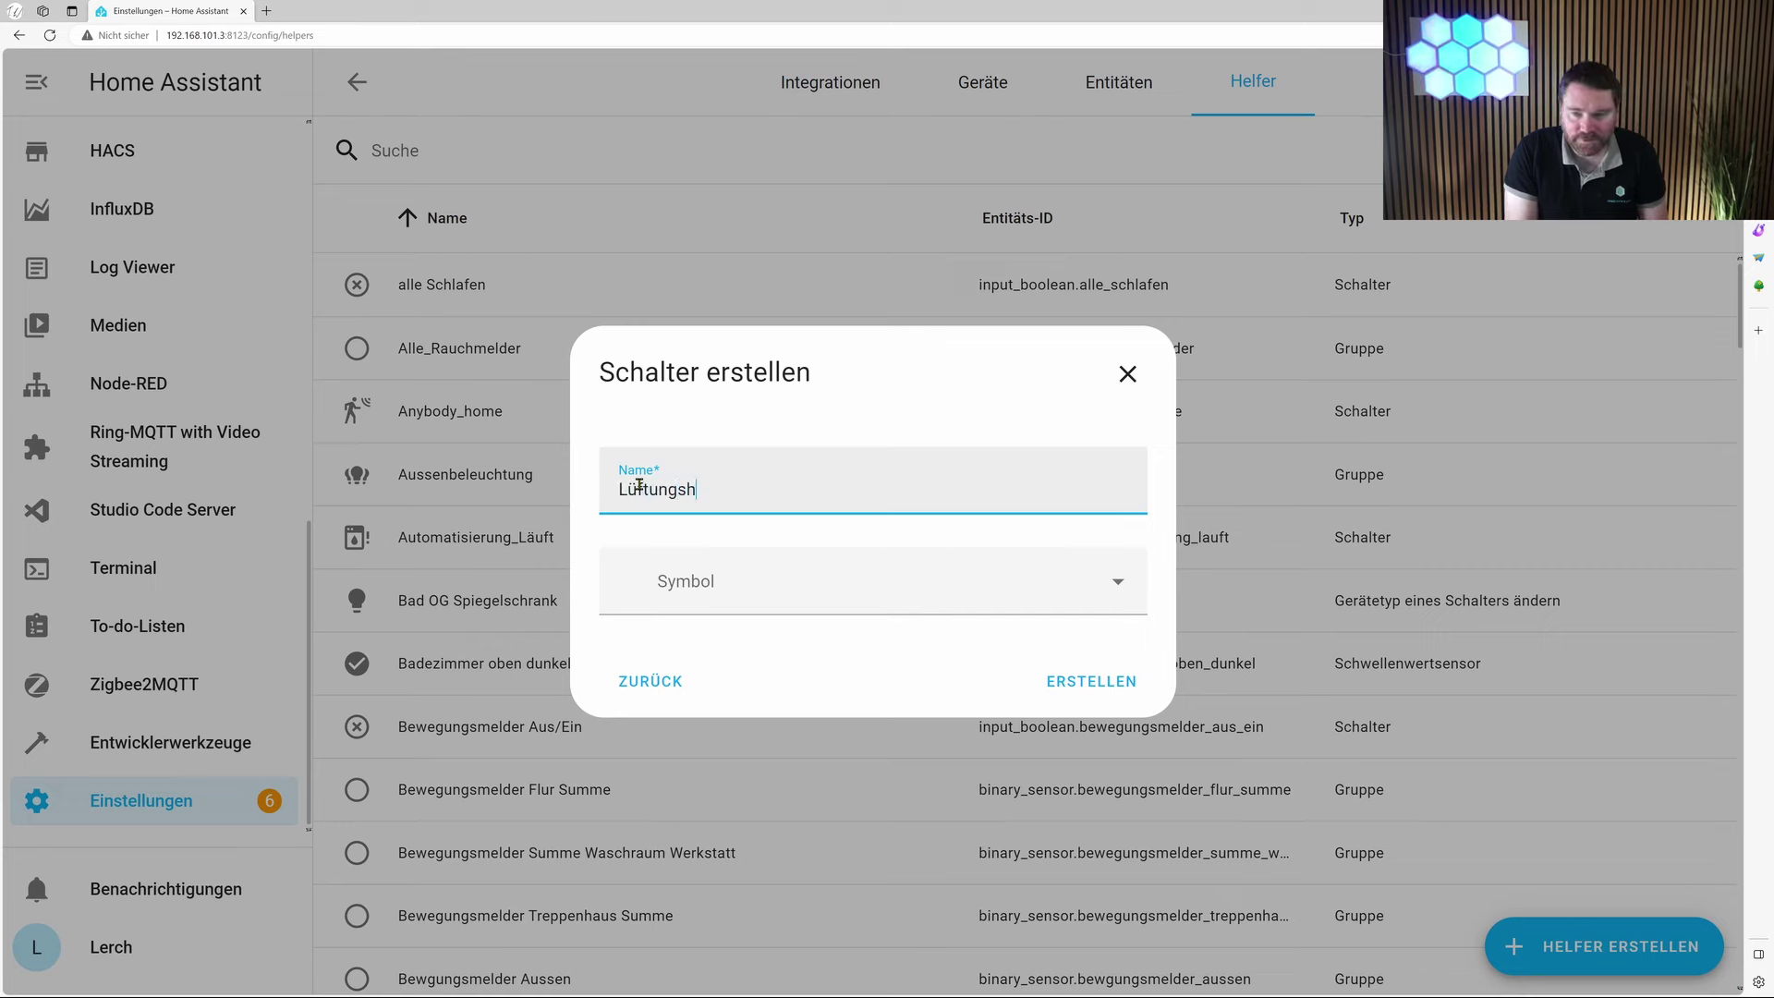
pyautogui.write('elfer_einfach')
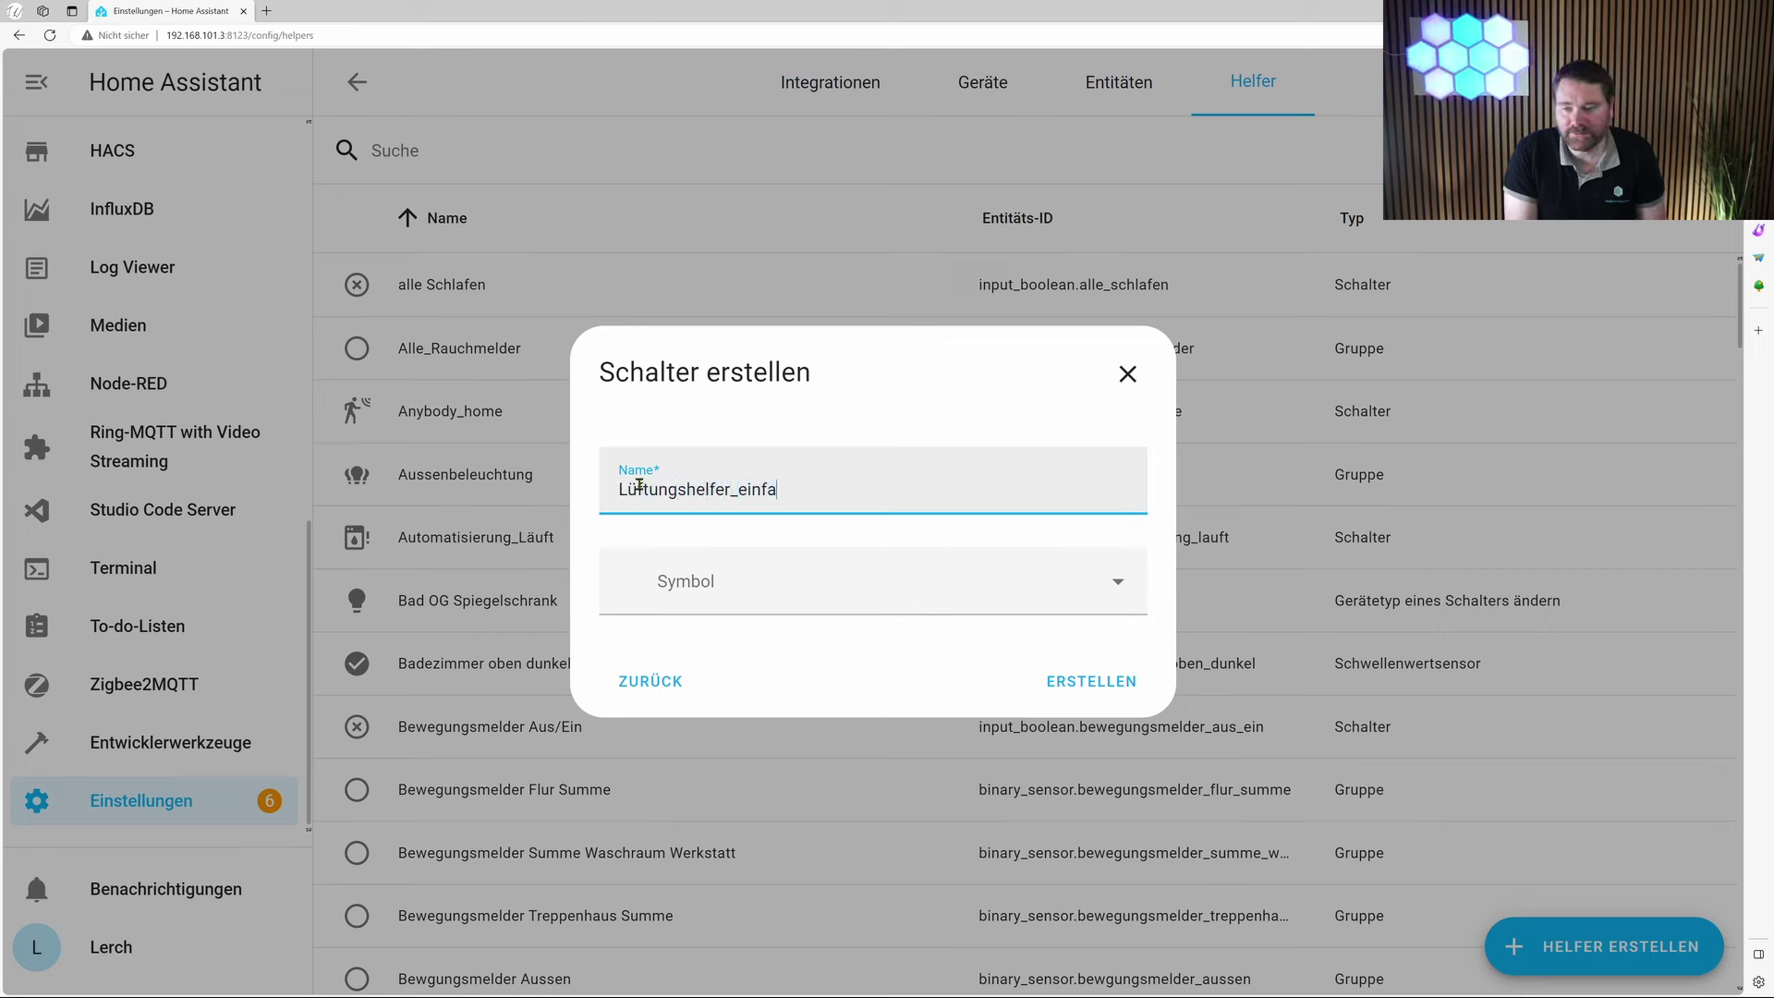
pyautogui.click(1094, 691)
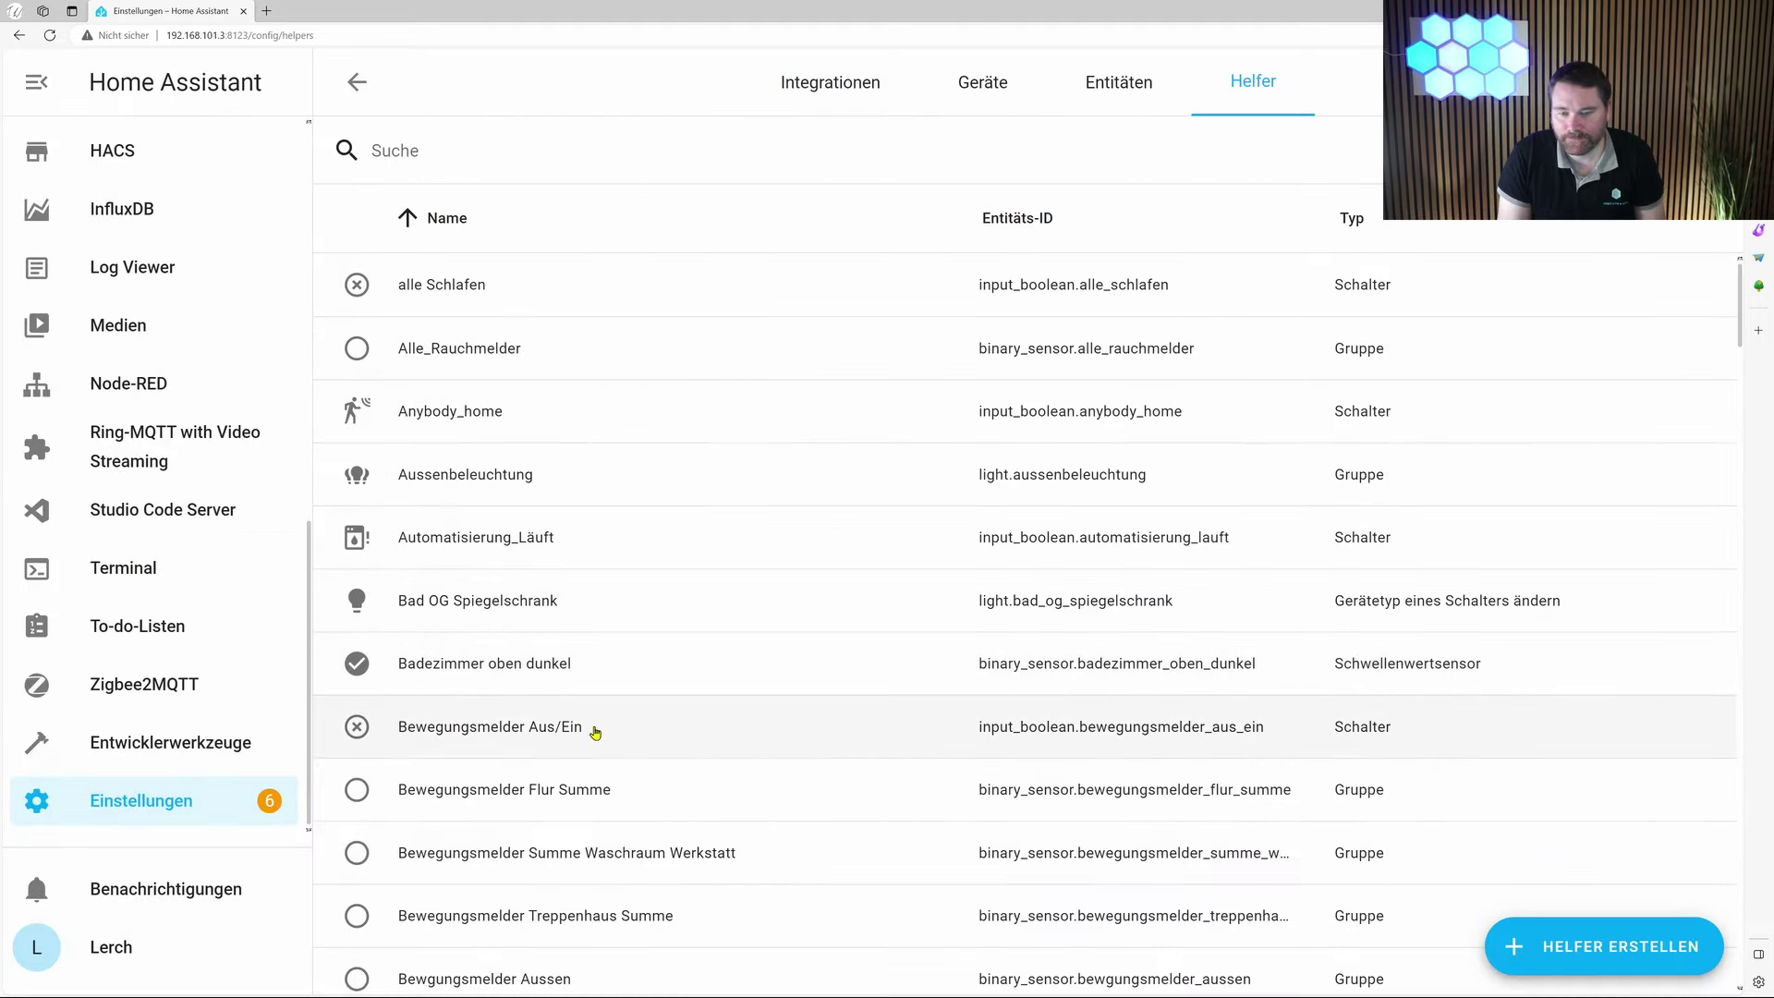
# - Start a new, empty automation from scratch under Automatisierungen & Szenen
pyautogui.click(115, 812)
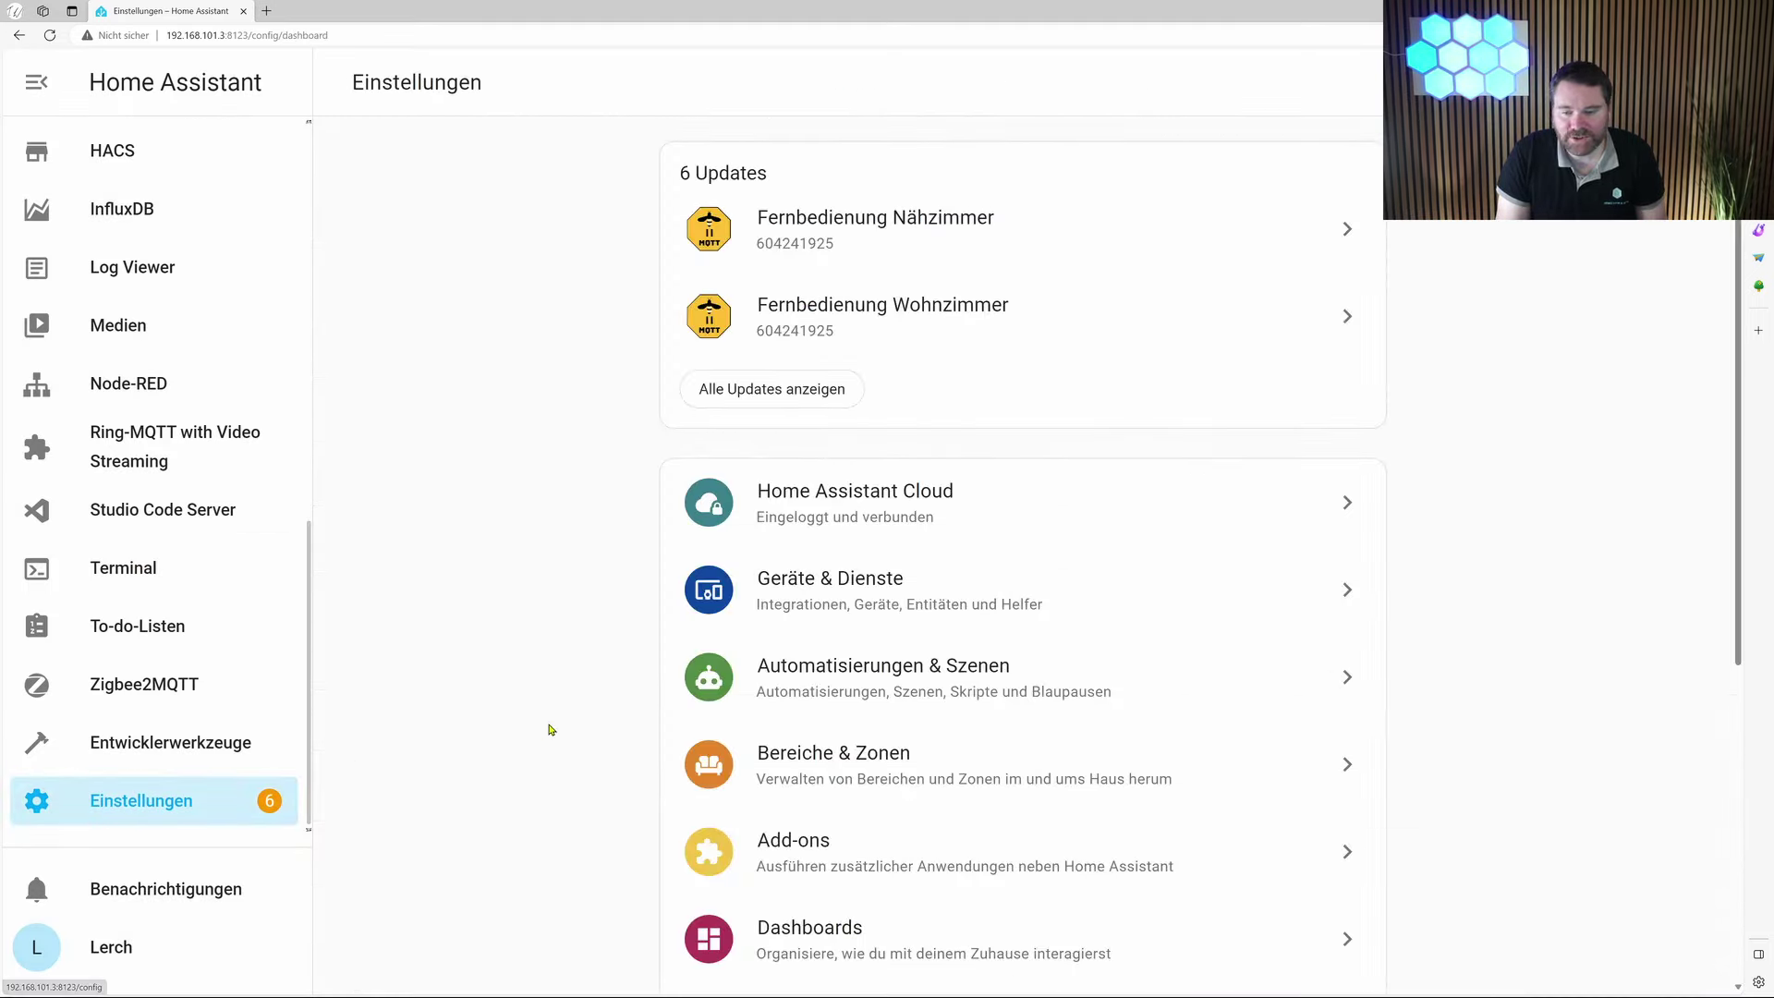
pyautogui.click(868, 702)
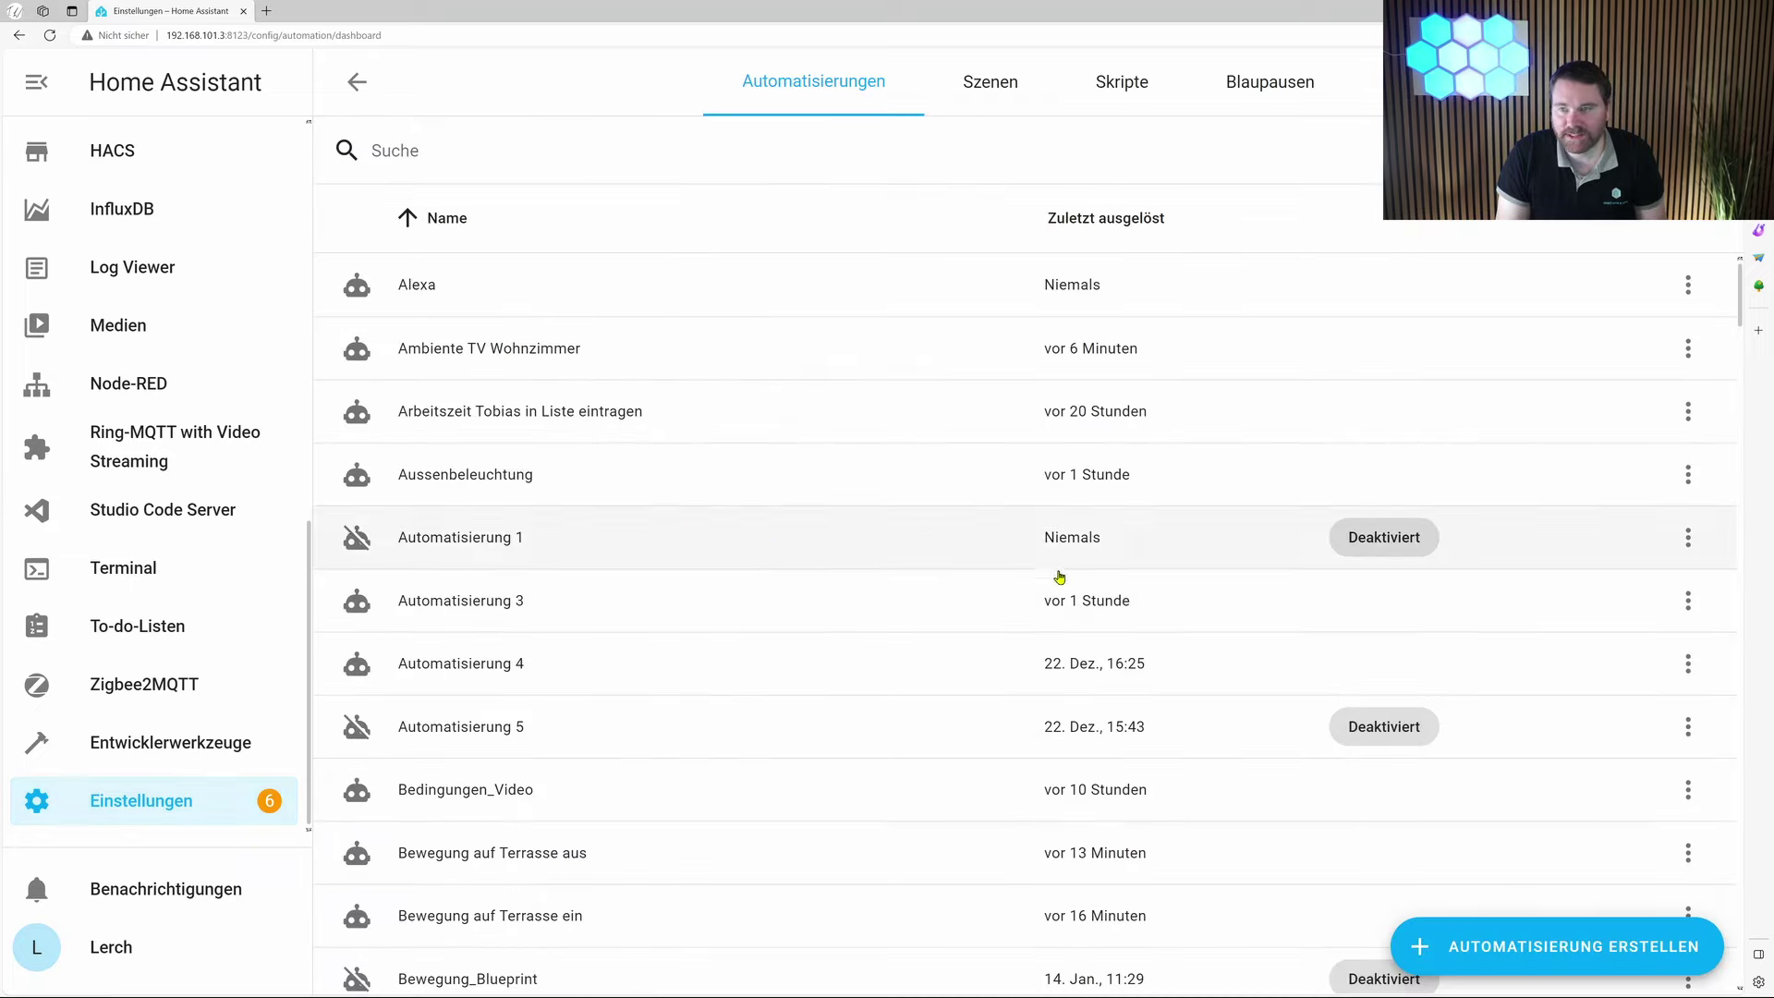
pyautogui.click(1523, 944)
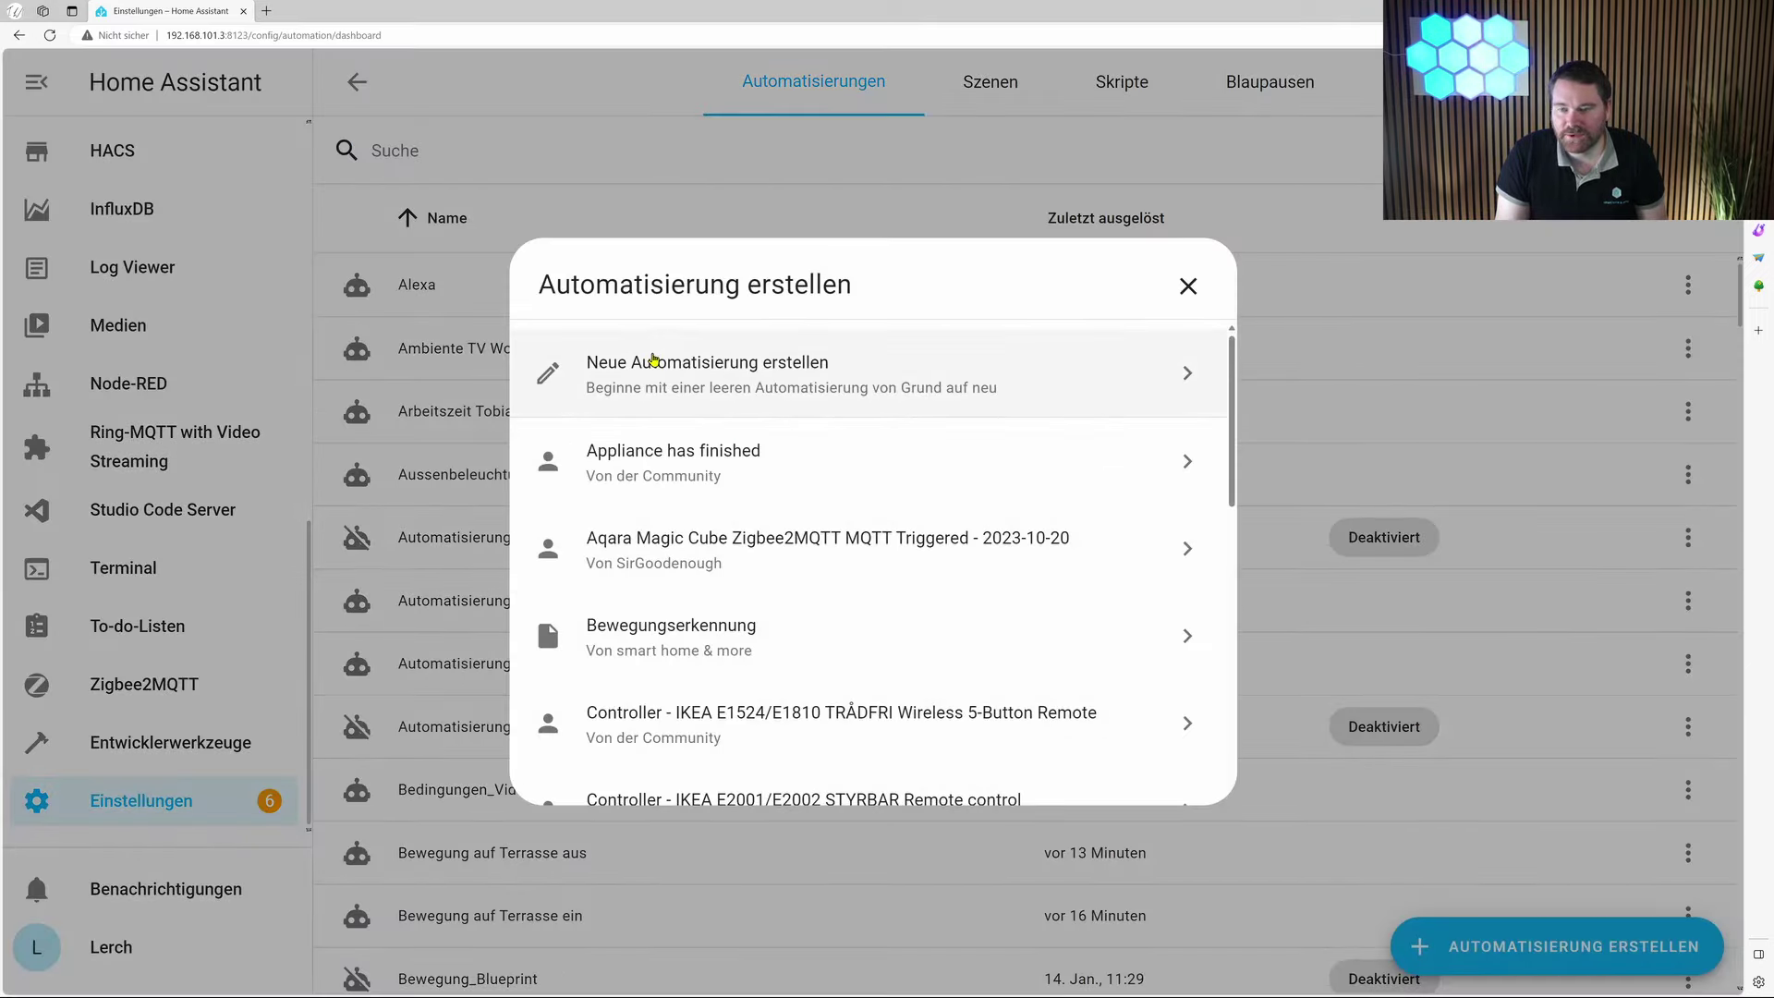
pyautogui.click(667, 364)
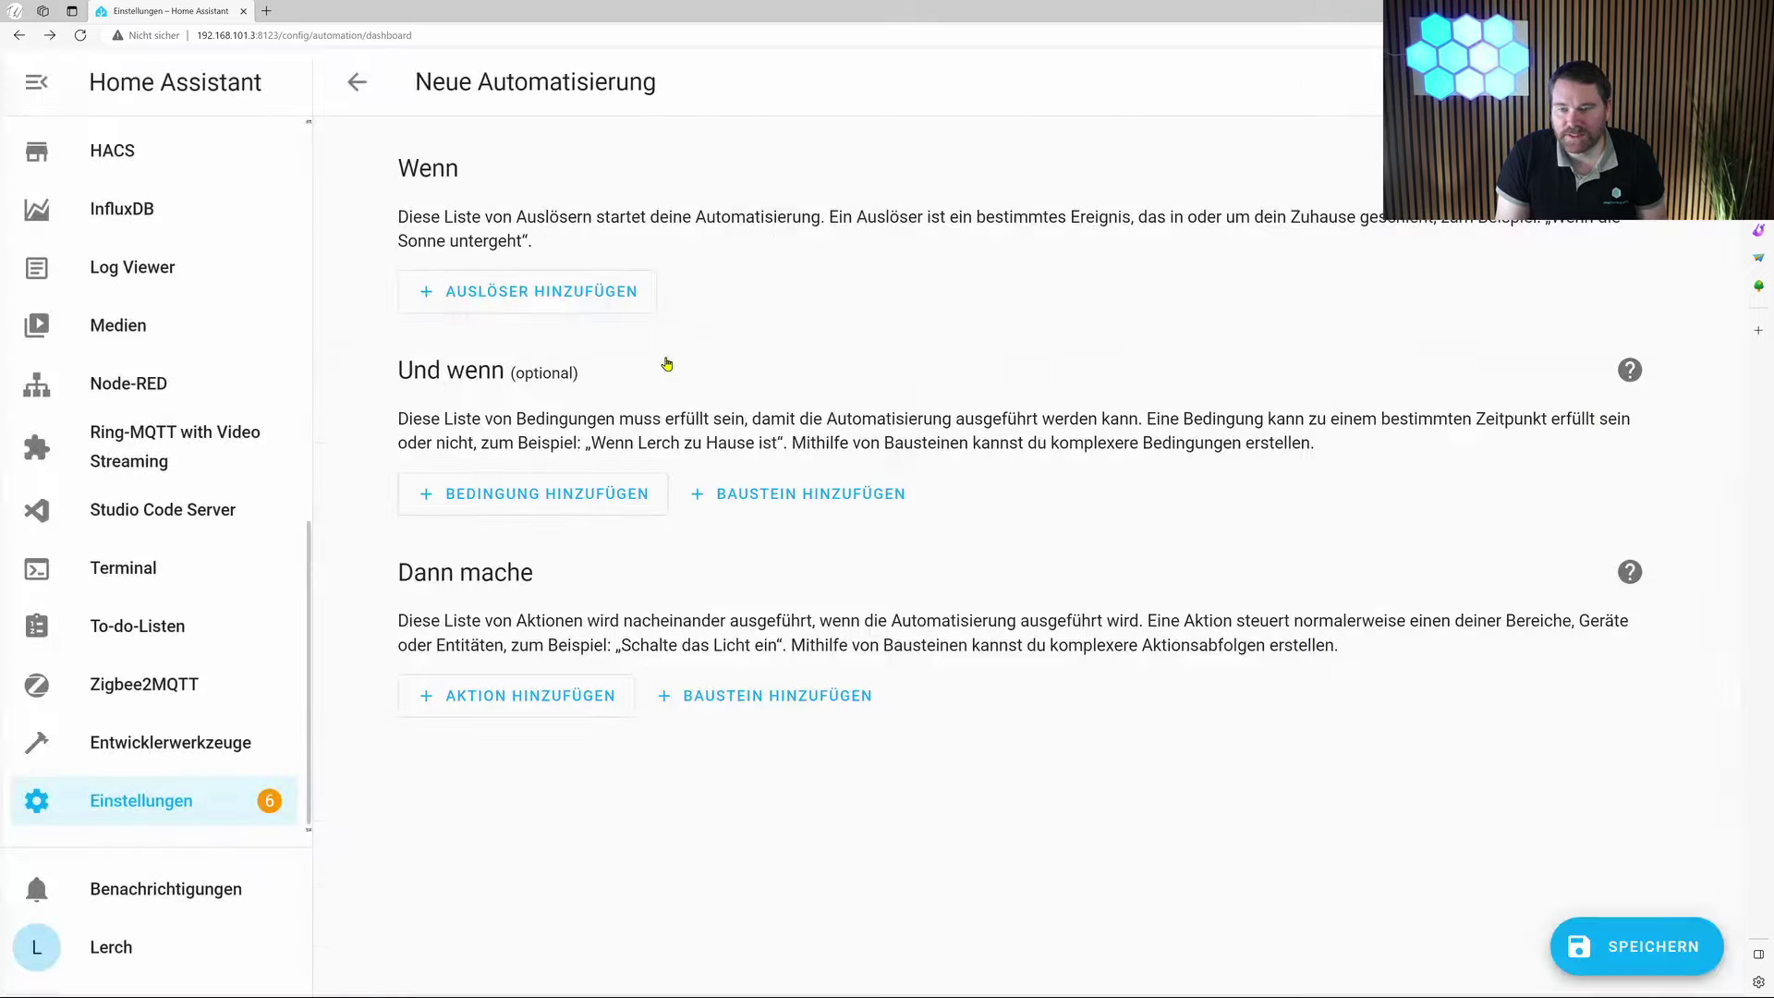
# - Add a Zeitraster trigger to the new automation with Stunden set to /1
pyautogui.click(462, 305)
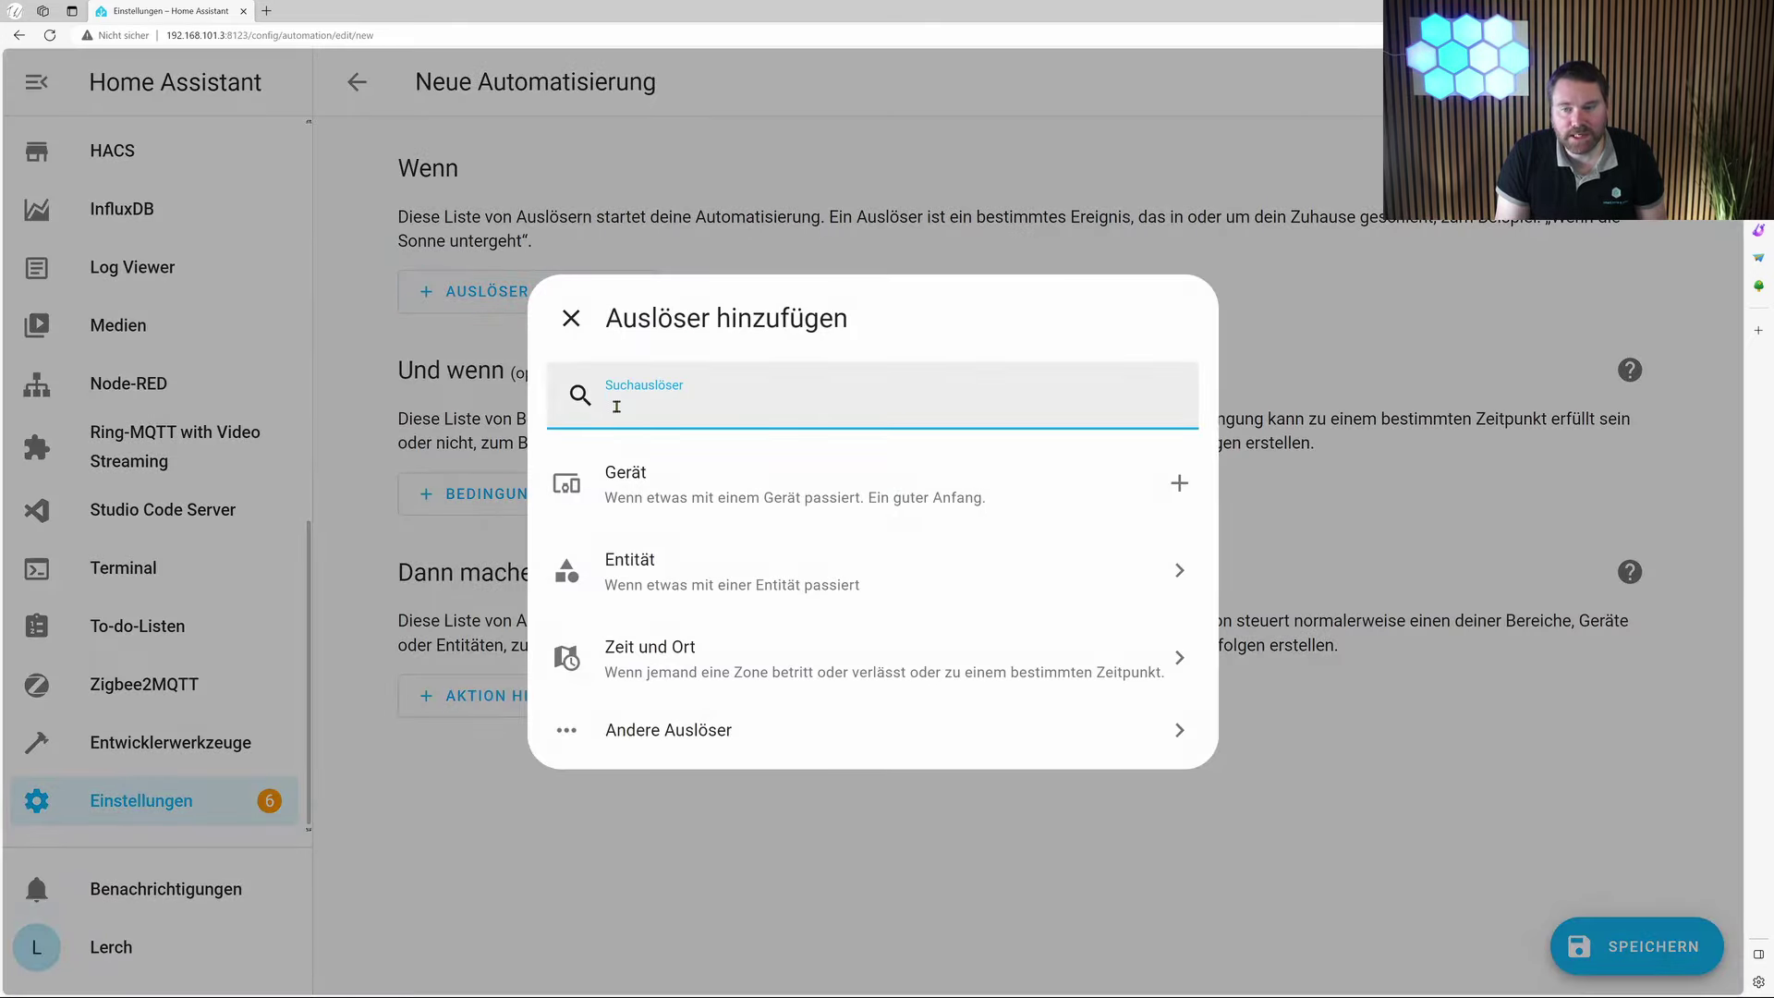
pyautogui.click(656, 651)
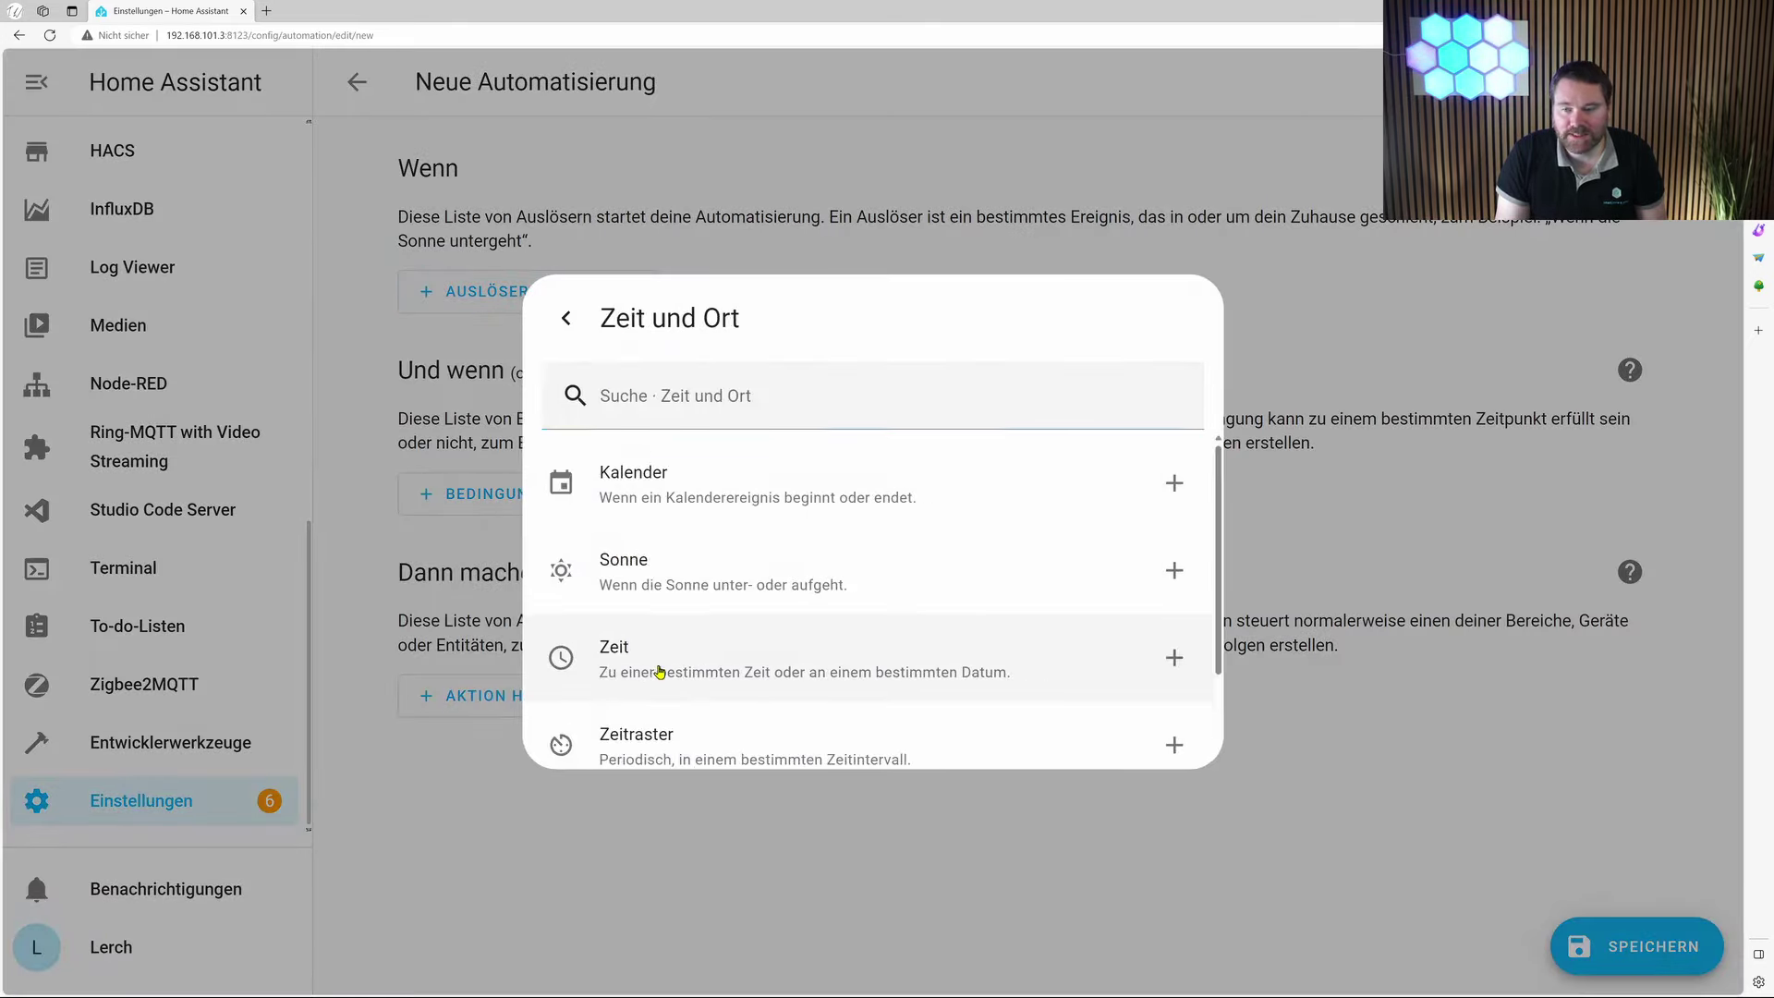
pyautogui.click(641, 733)
pyautogui.click(490, 328)
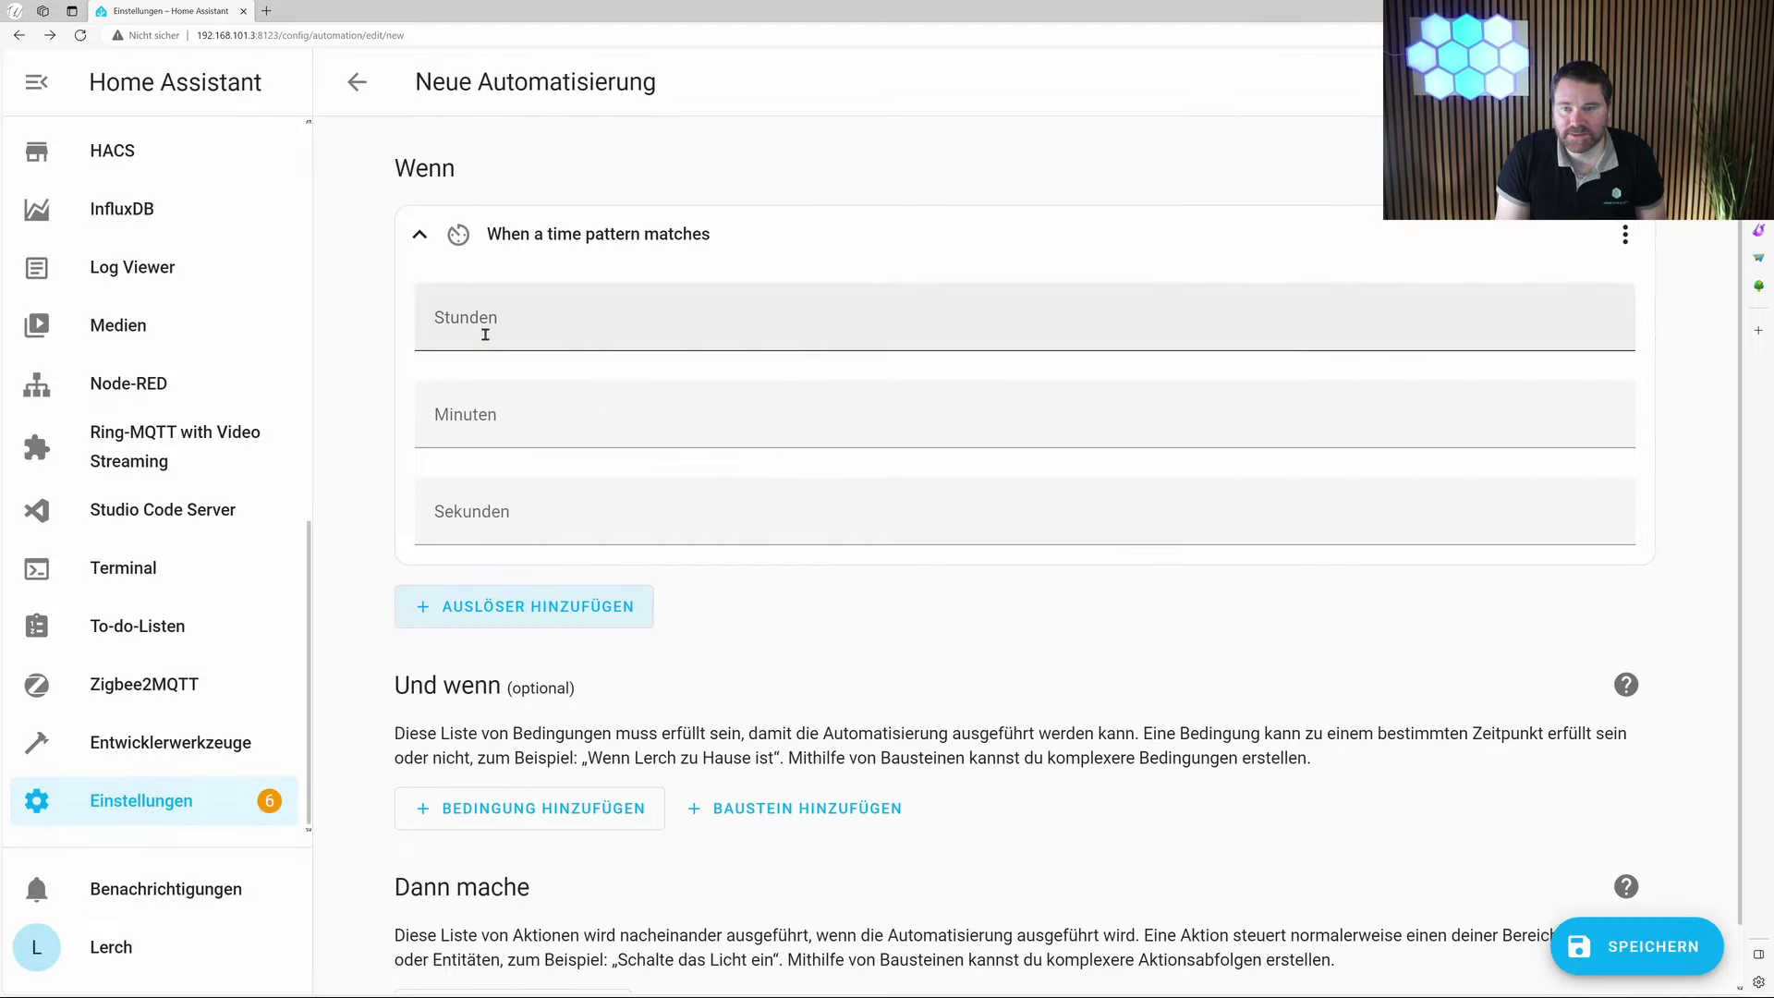
pyautogui.write('/1')
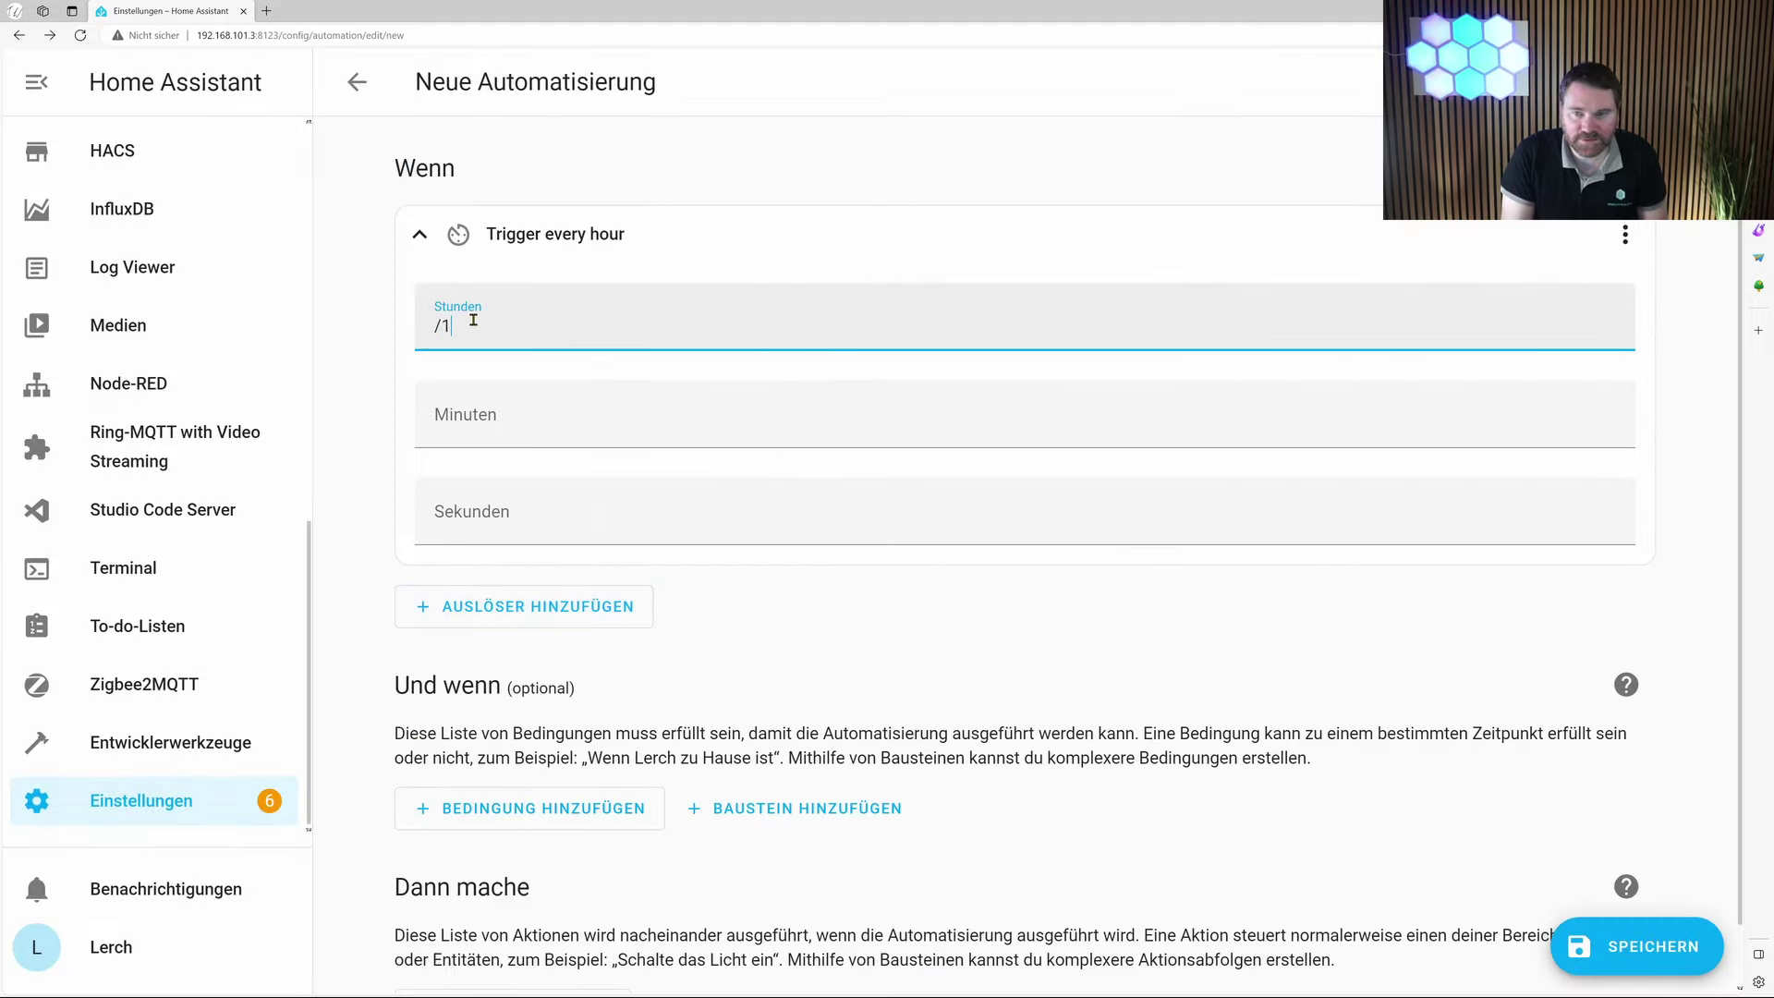
pyautogui.click(859, 659)
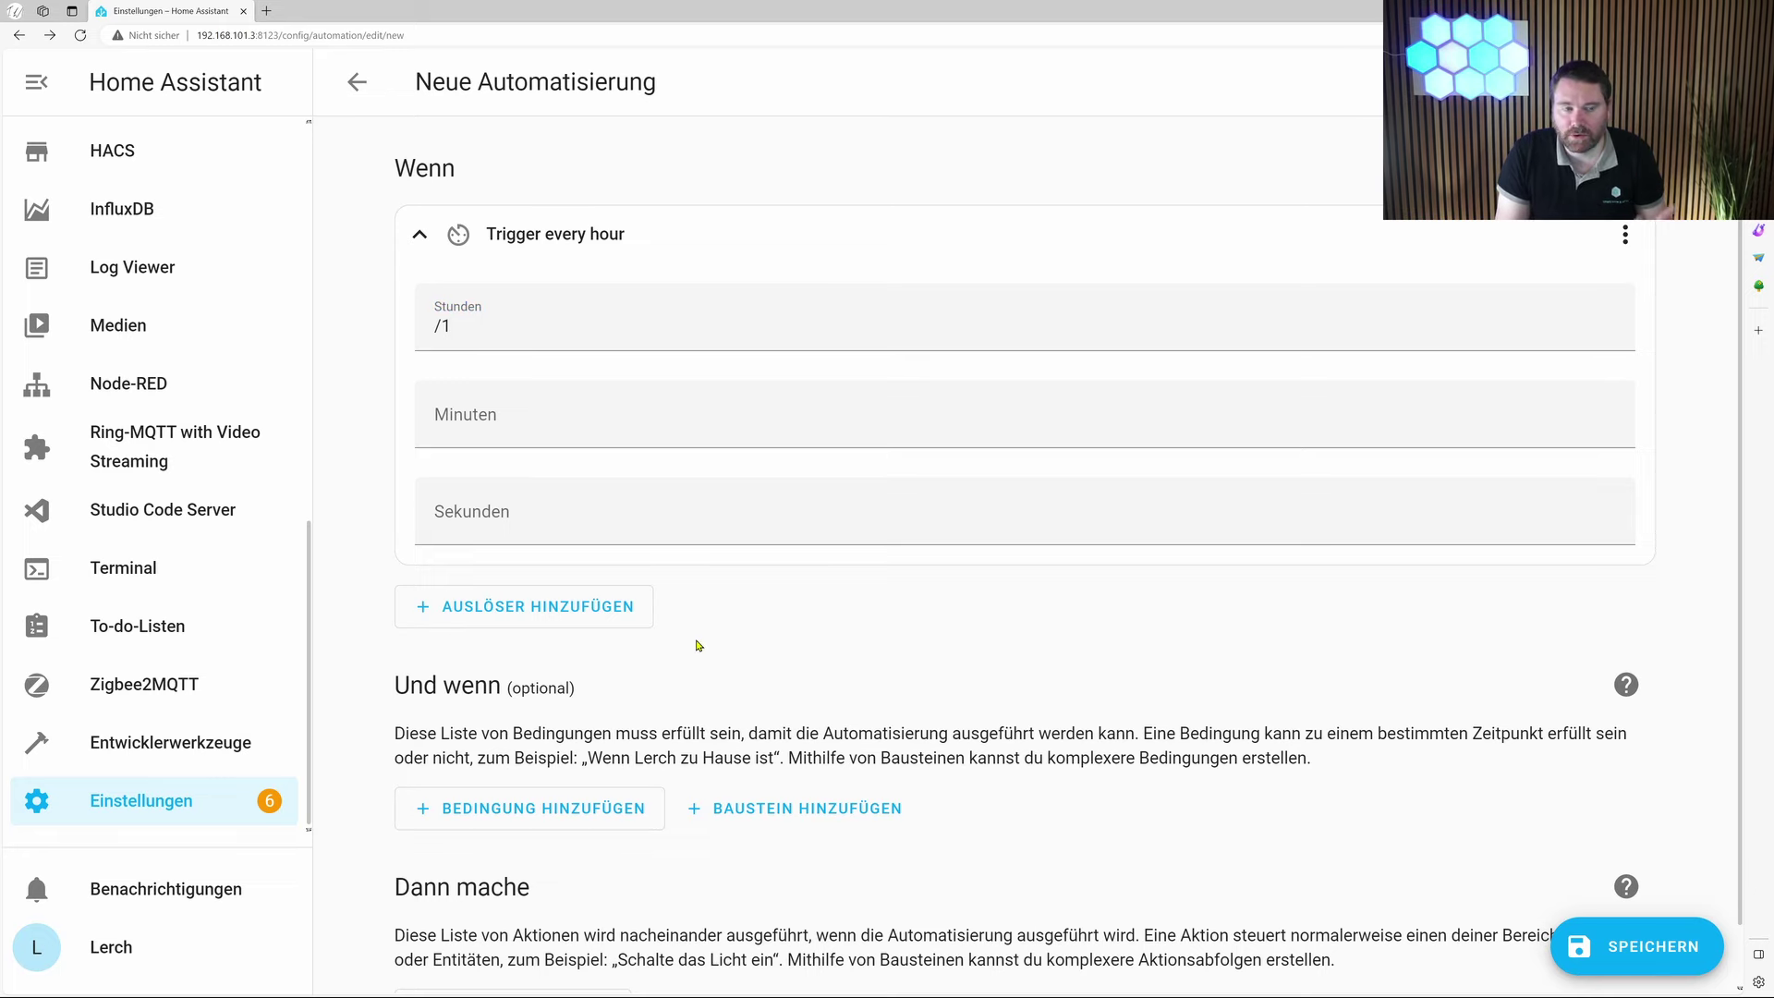
# - Add a Wenn-dann action to the automation's Dann mache section
pyautogui.scroll(-1, 699, 645)
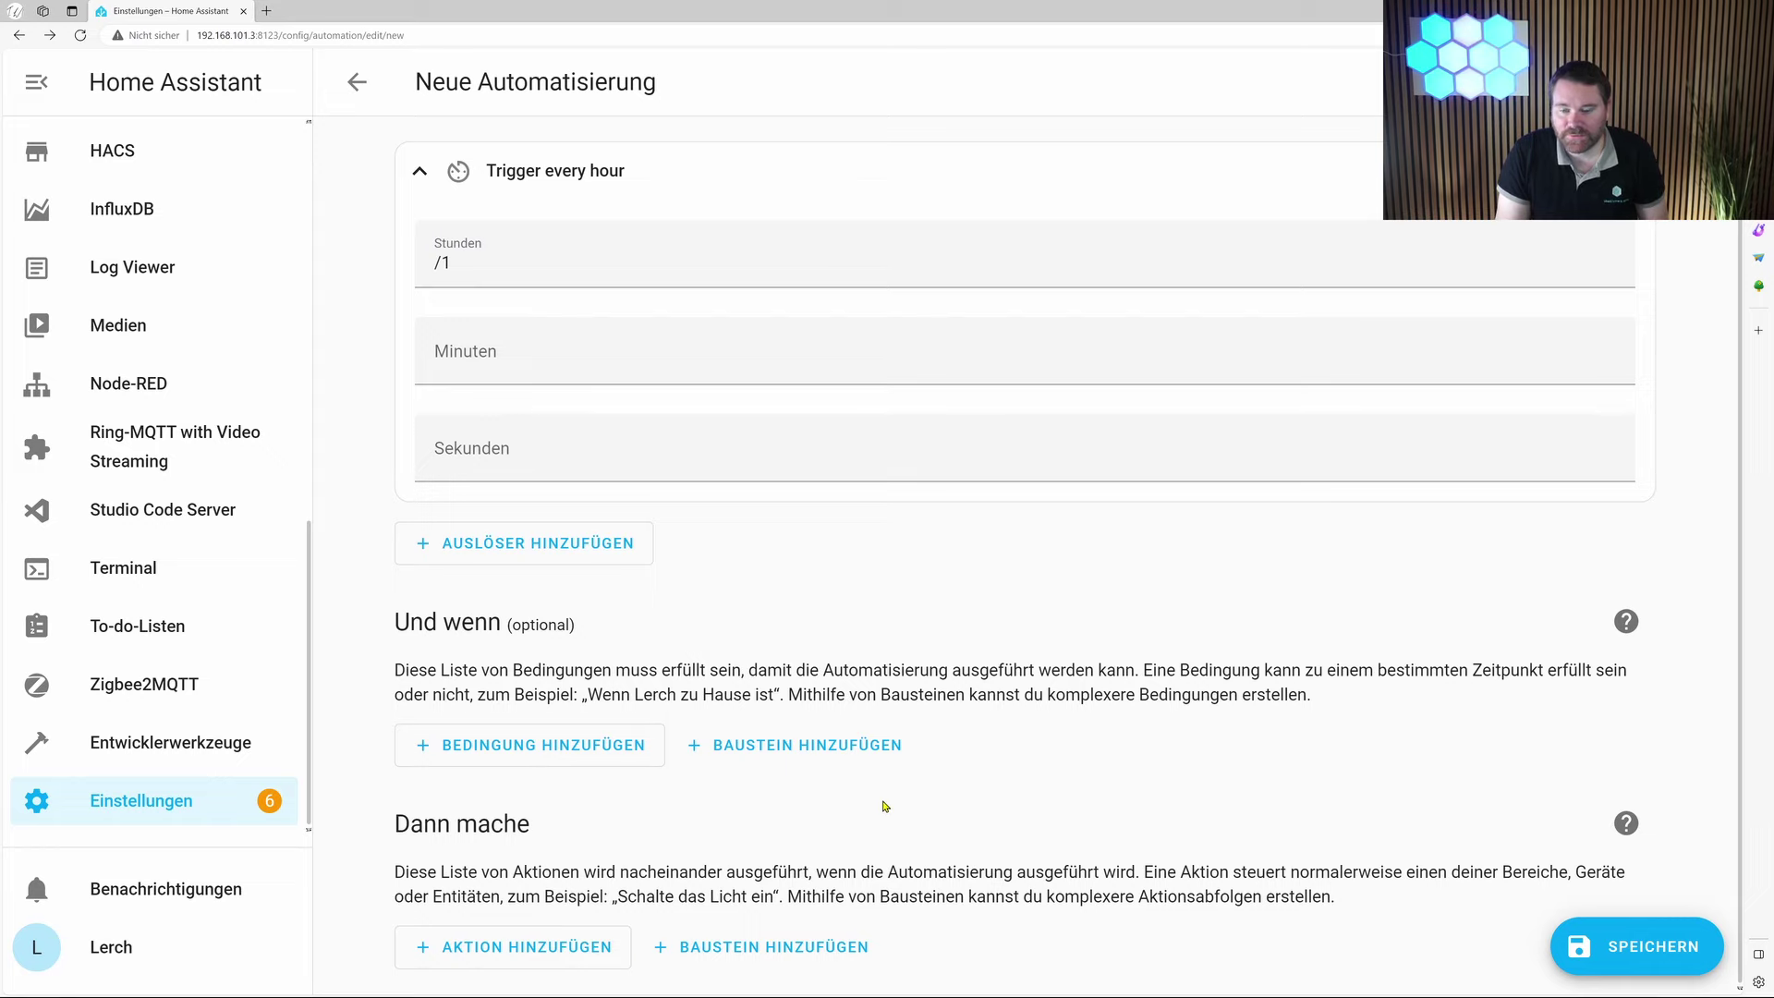
pyautogui.click(477, 955)
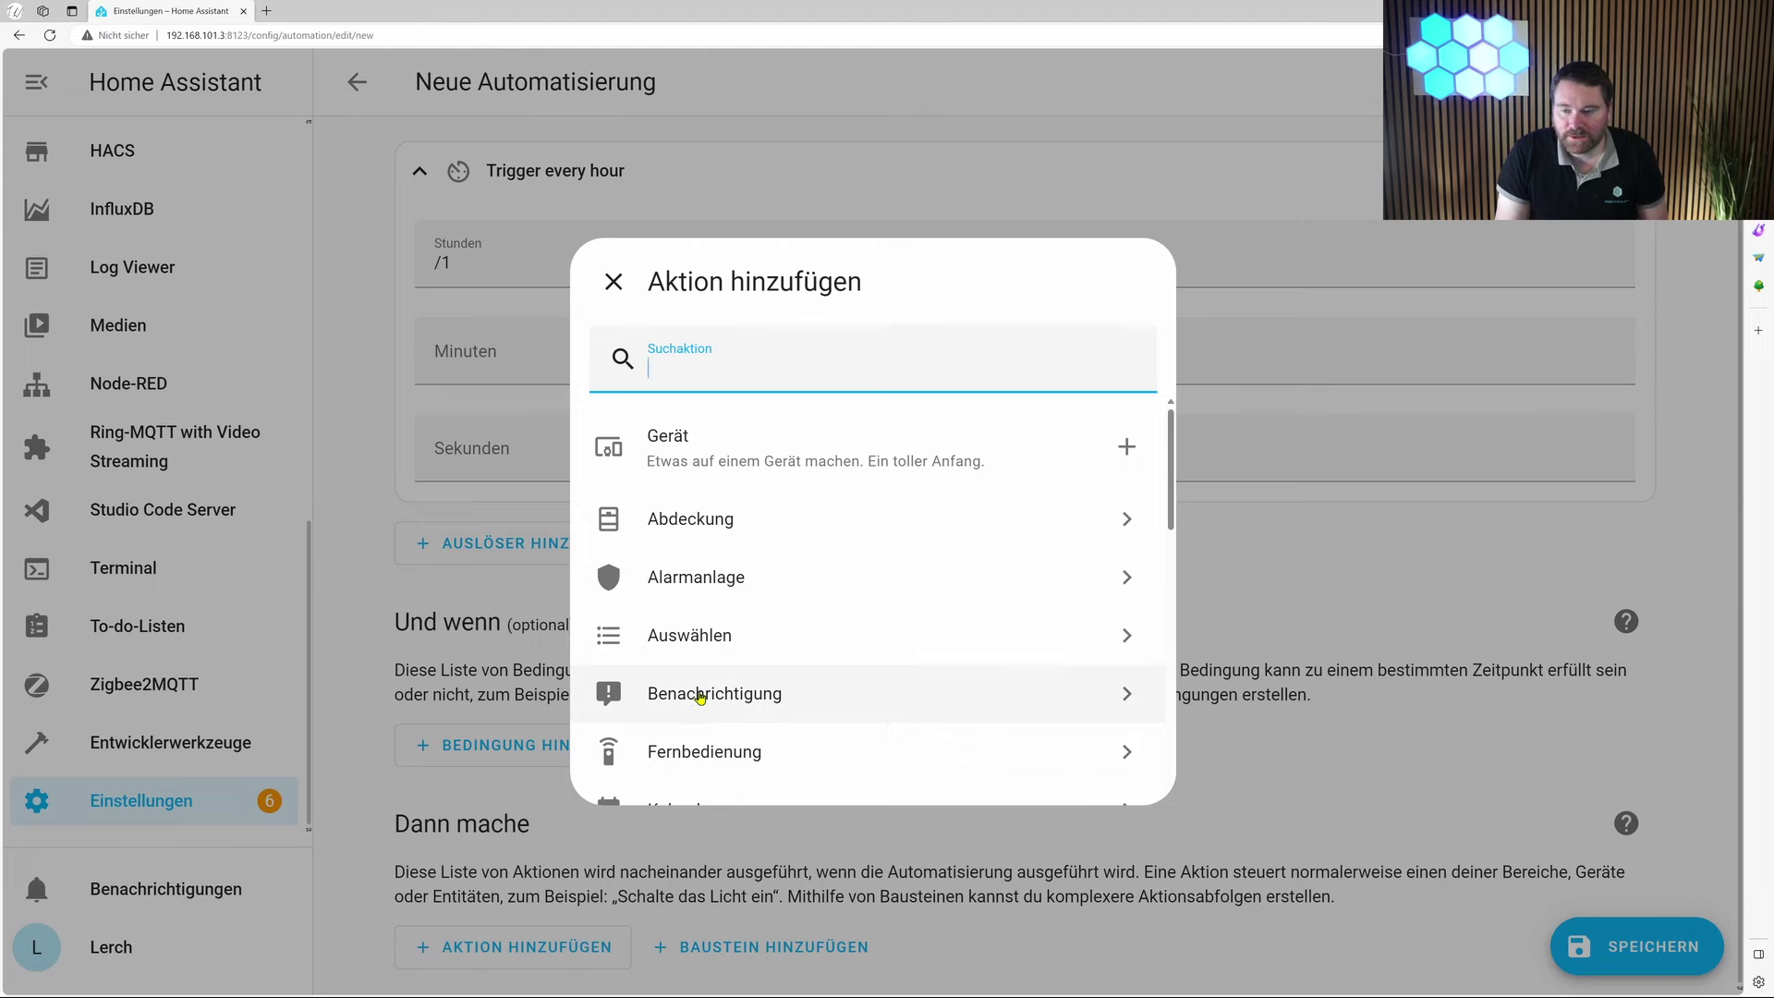
pyautogui.write('wenn')
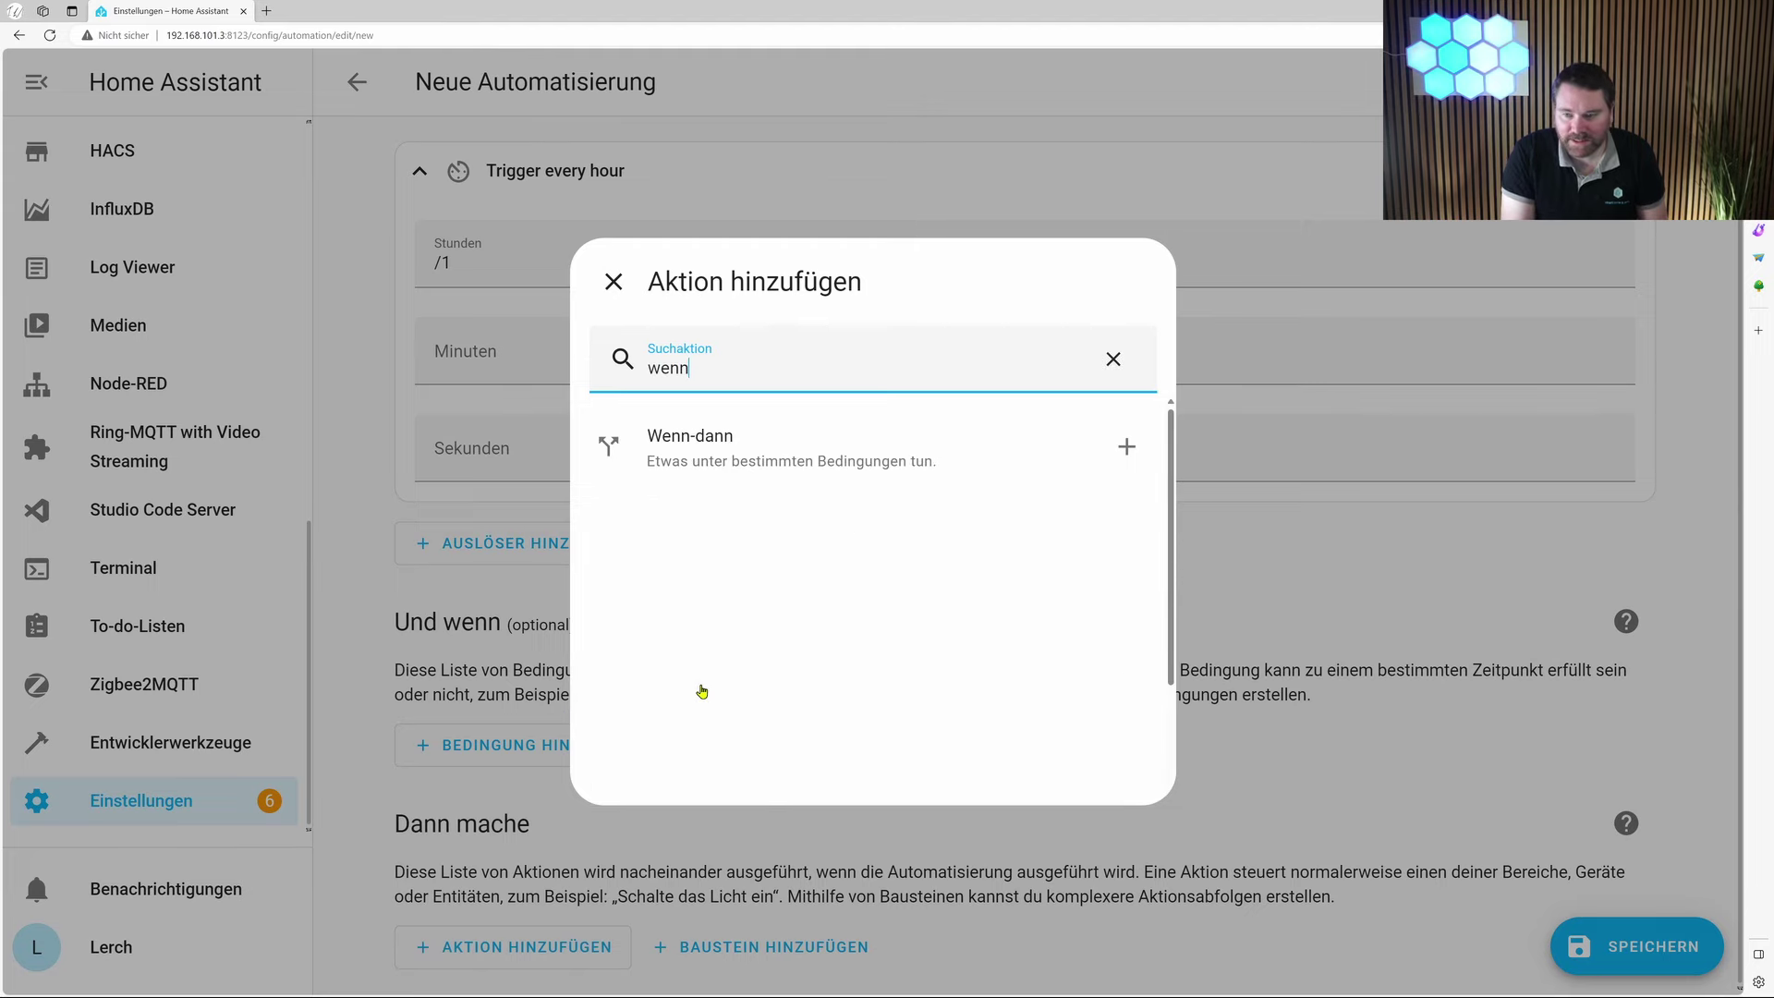
pyautogui.click(724, 465)
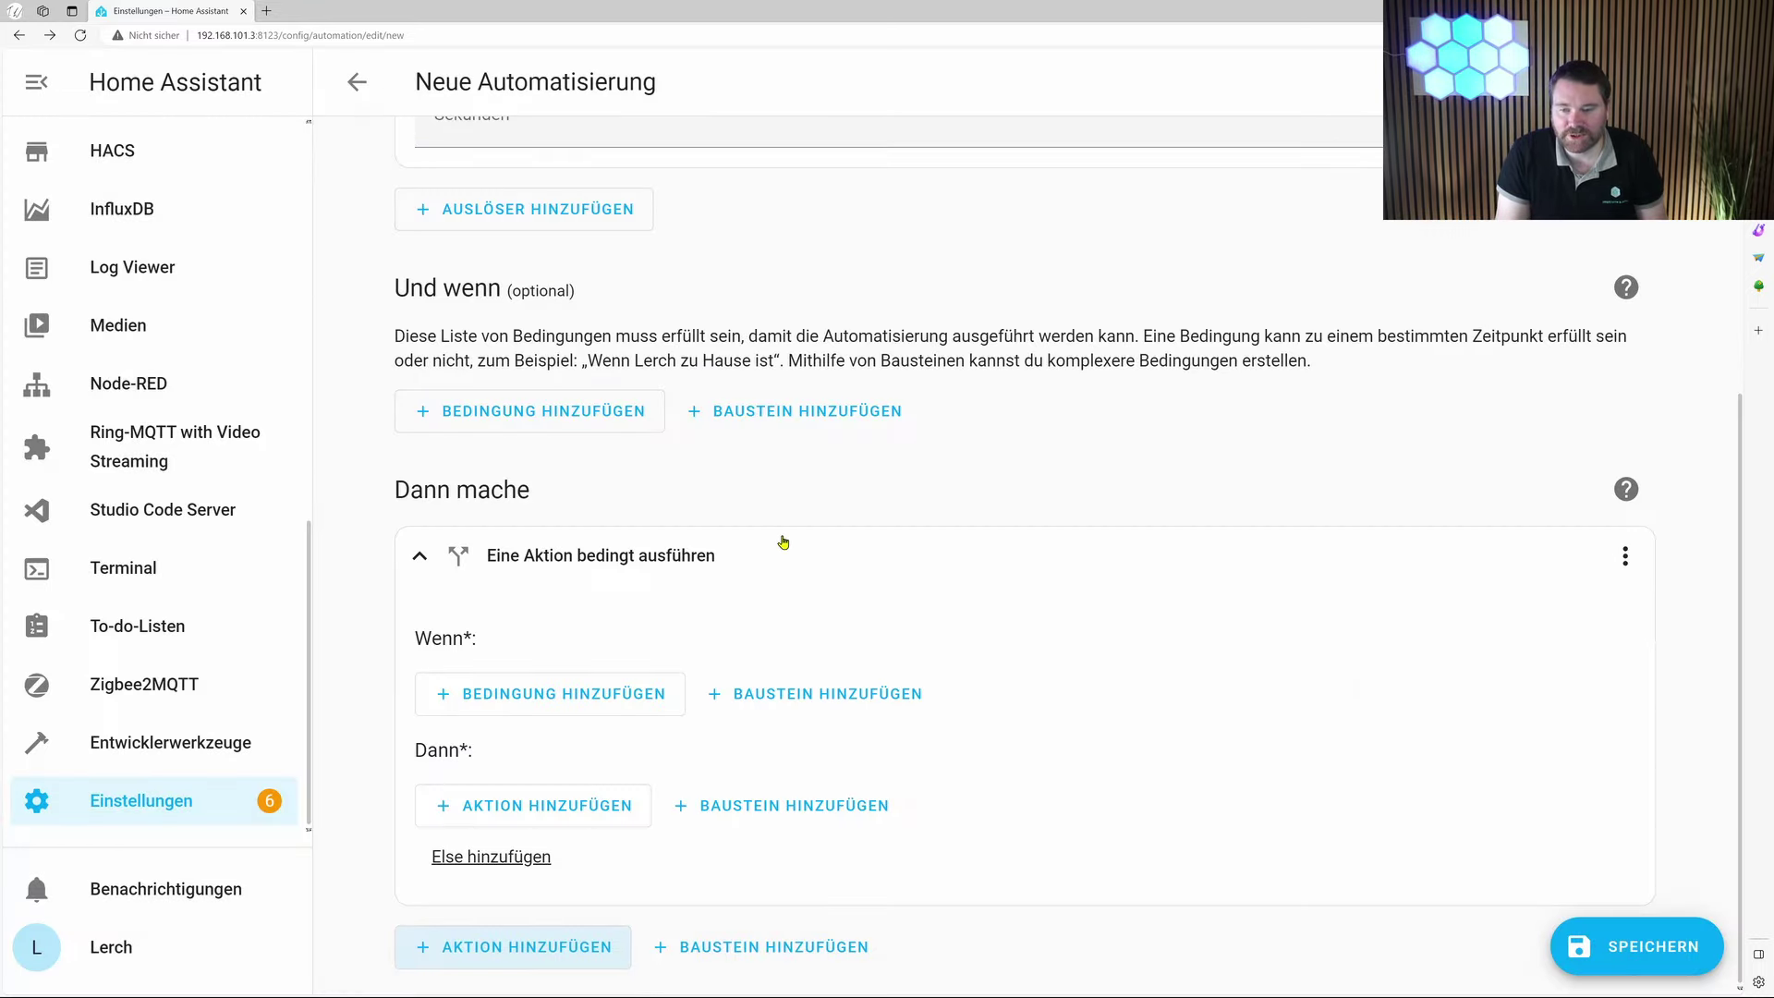
# - Add a Numerischer Zustand condition to the Wenn block for the entity Sensor_Aussen Absolute Luftfeuchtigkeit
pyautogui.click(517, 702)
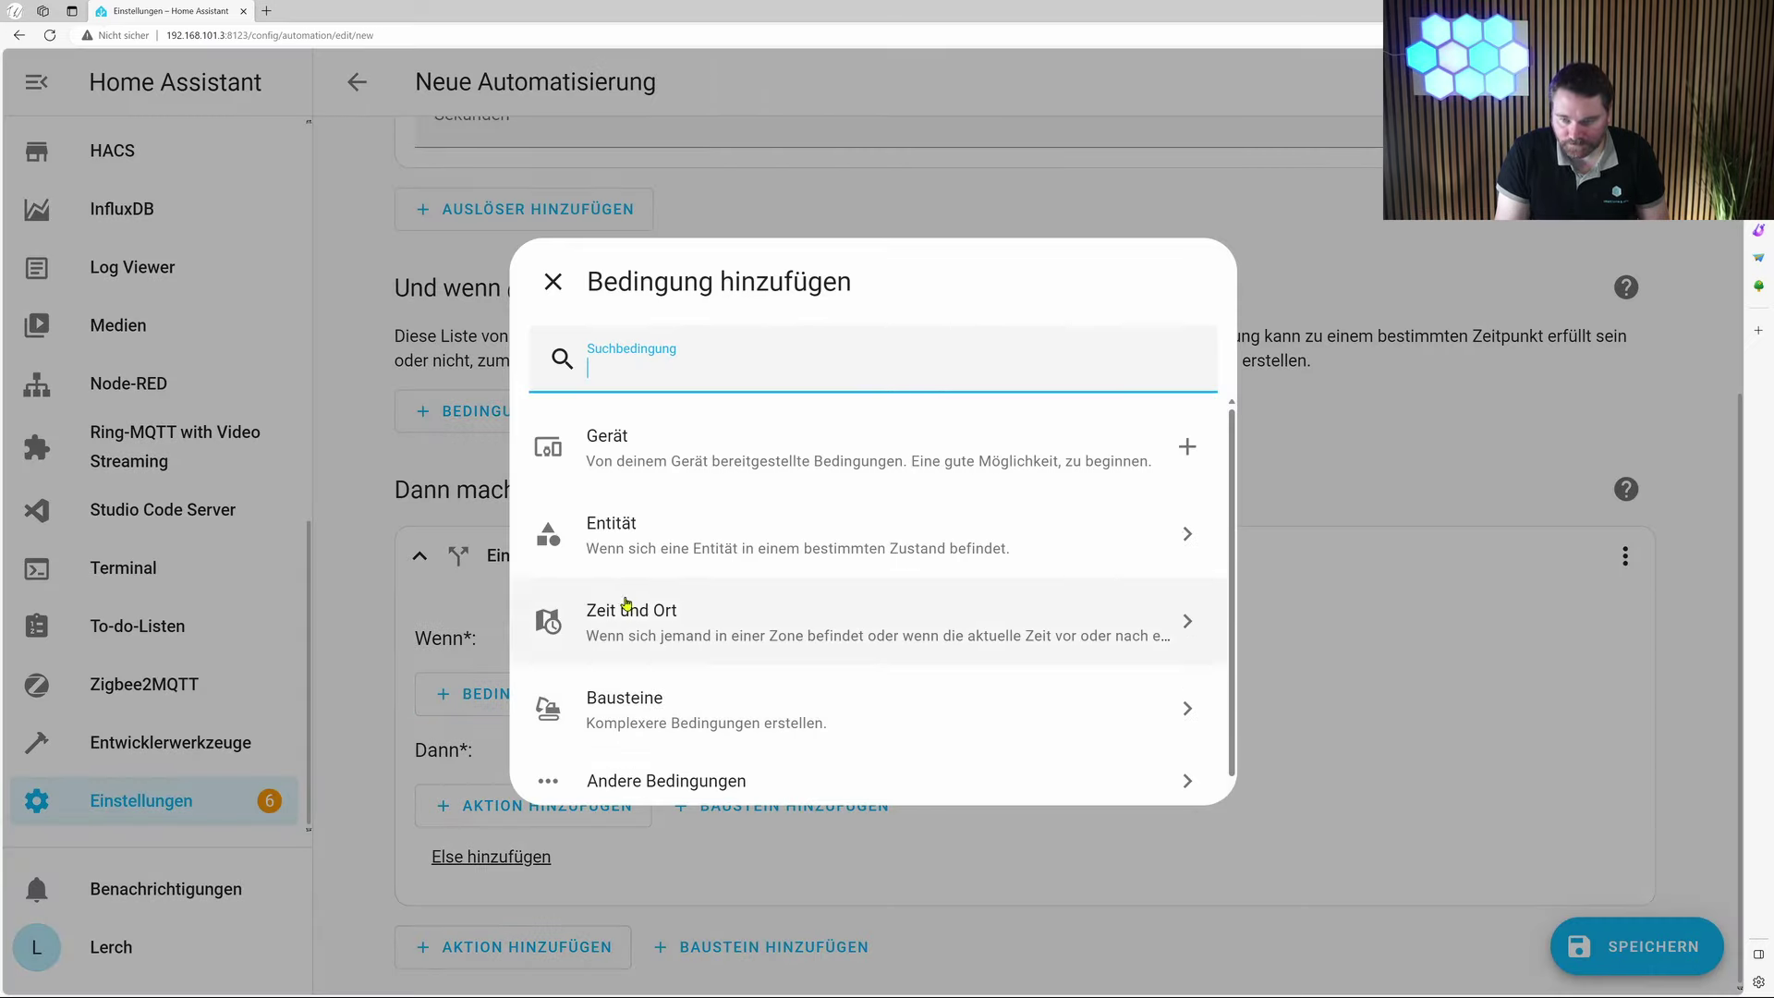
pyautogui.click(626, 544)
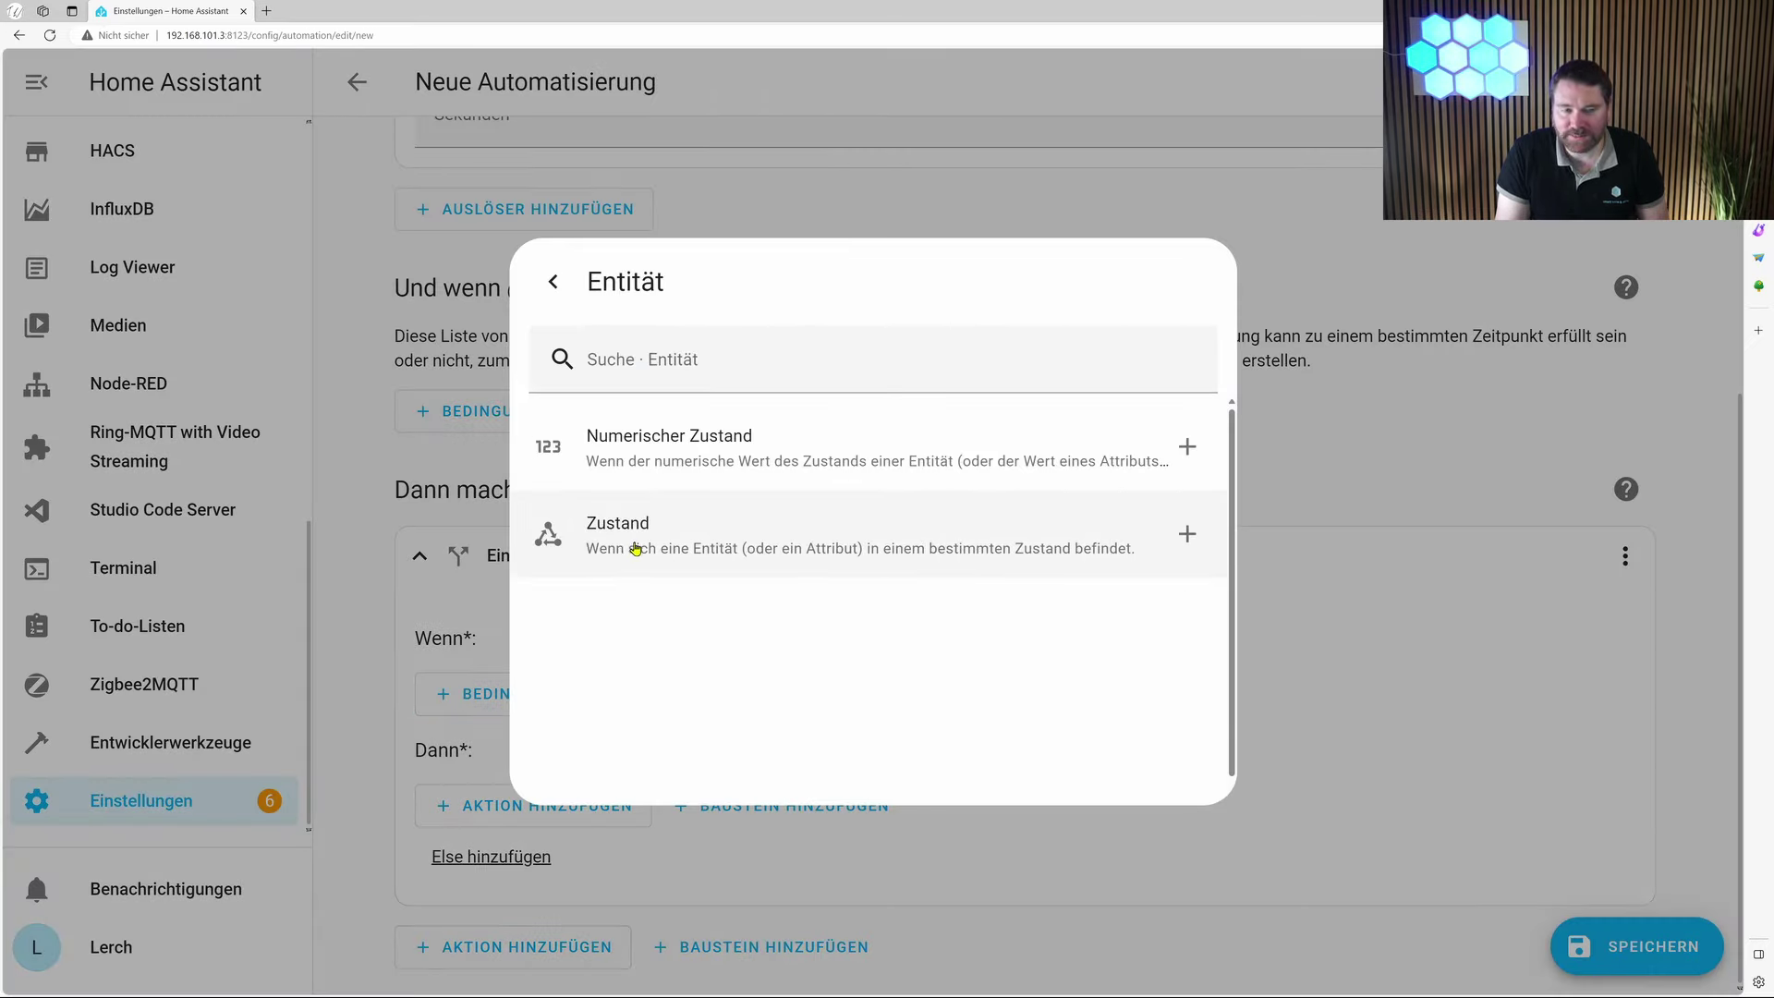
pyautogui.click(626, 467)
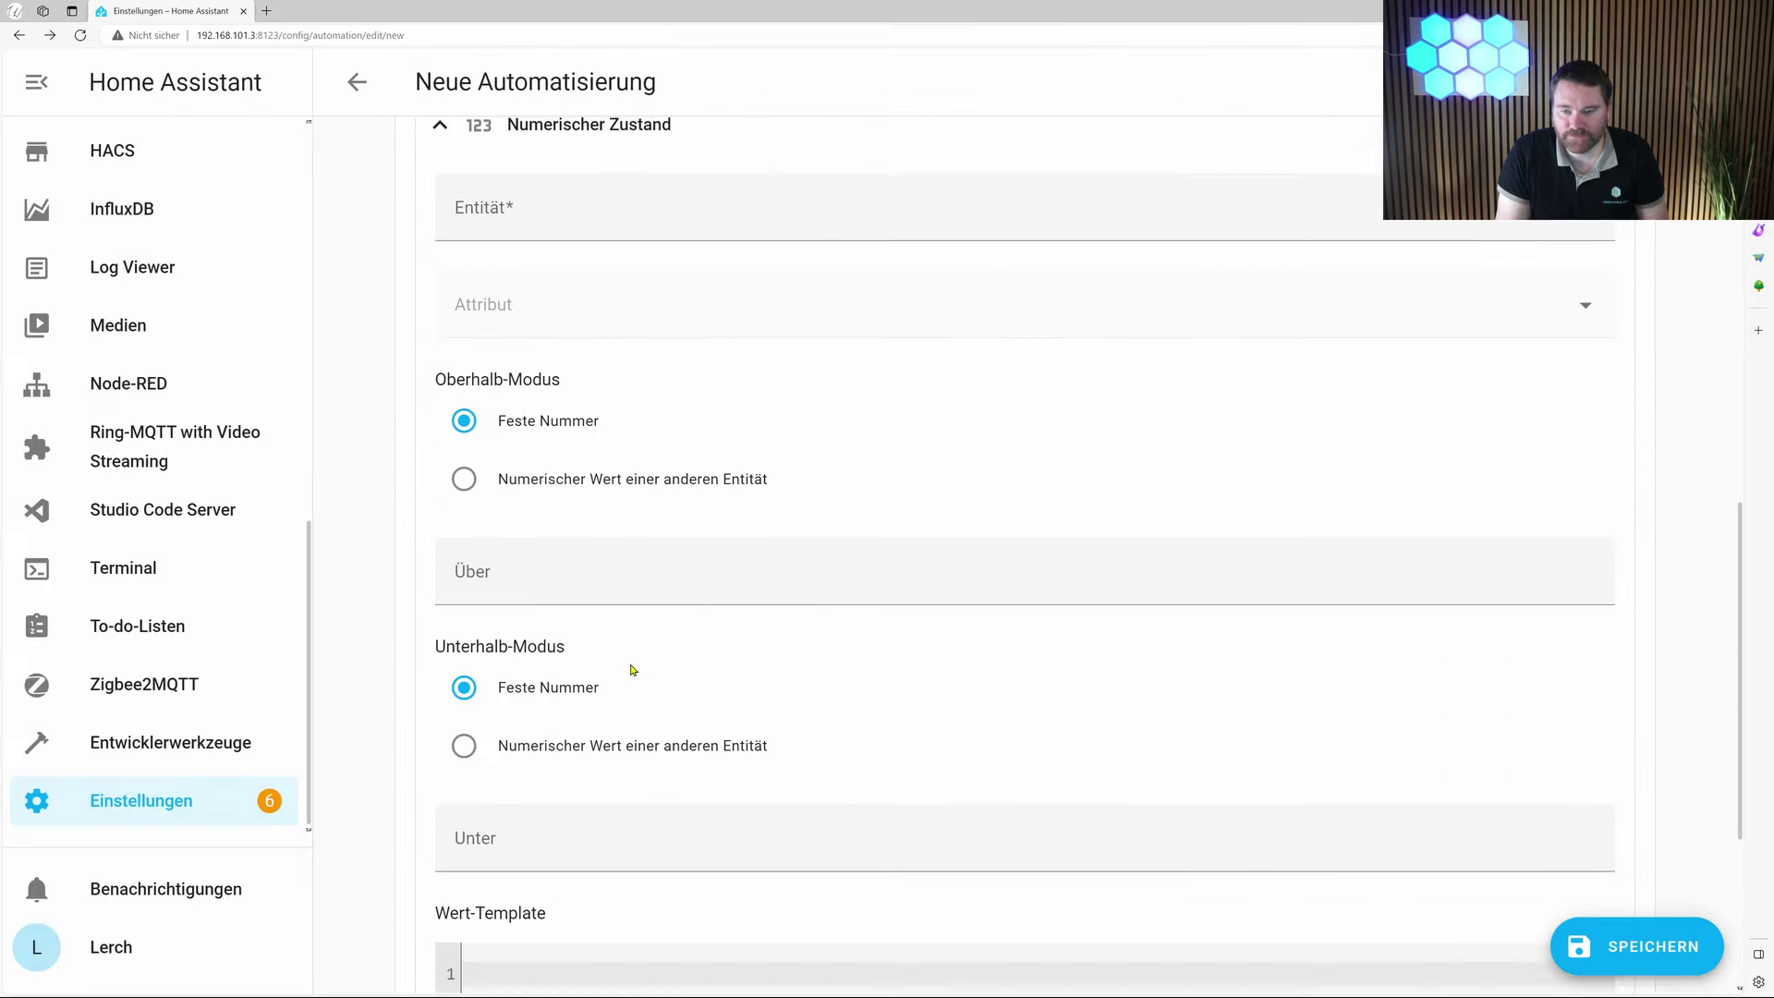
pyautogui.scroll(3, 633, 669)
pyautogui.click(490, 439)
pyautogui.write('a')
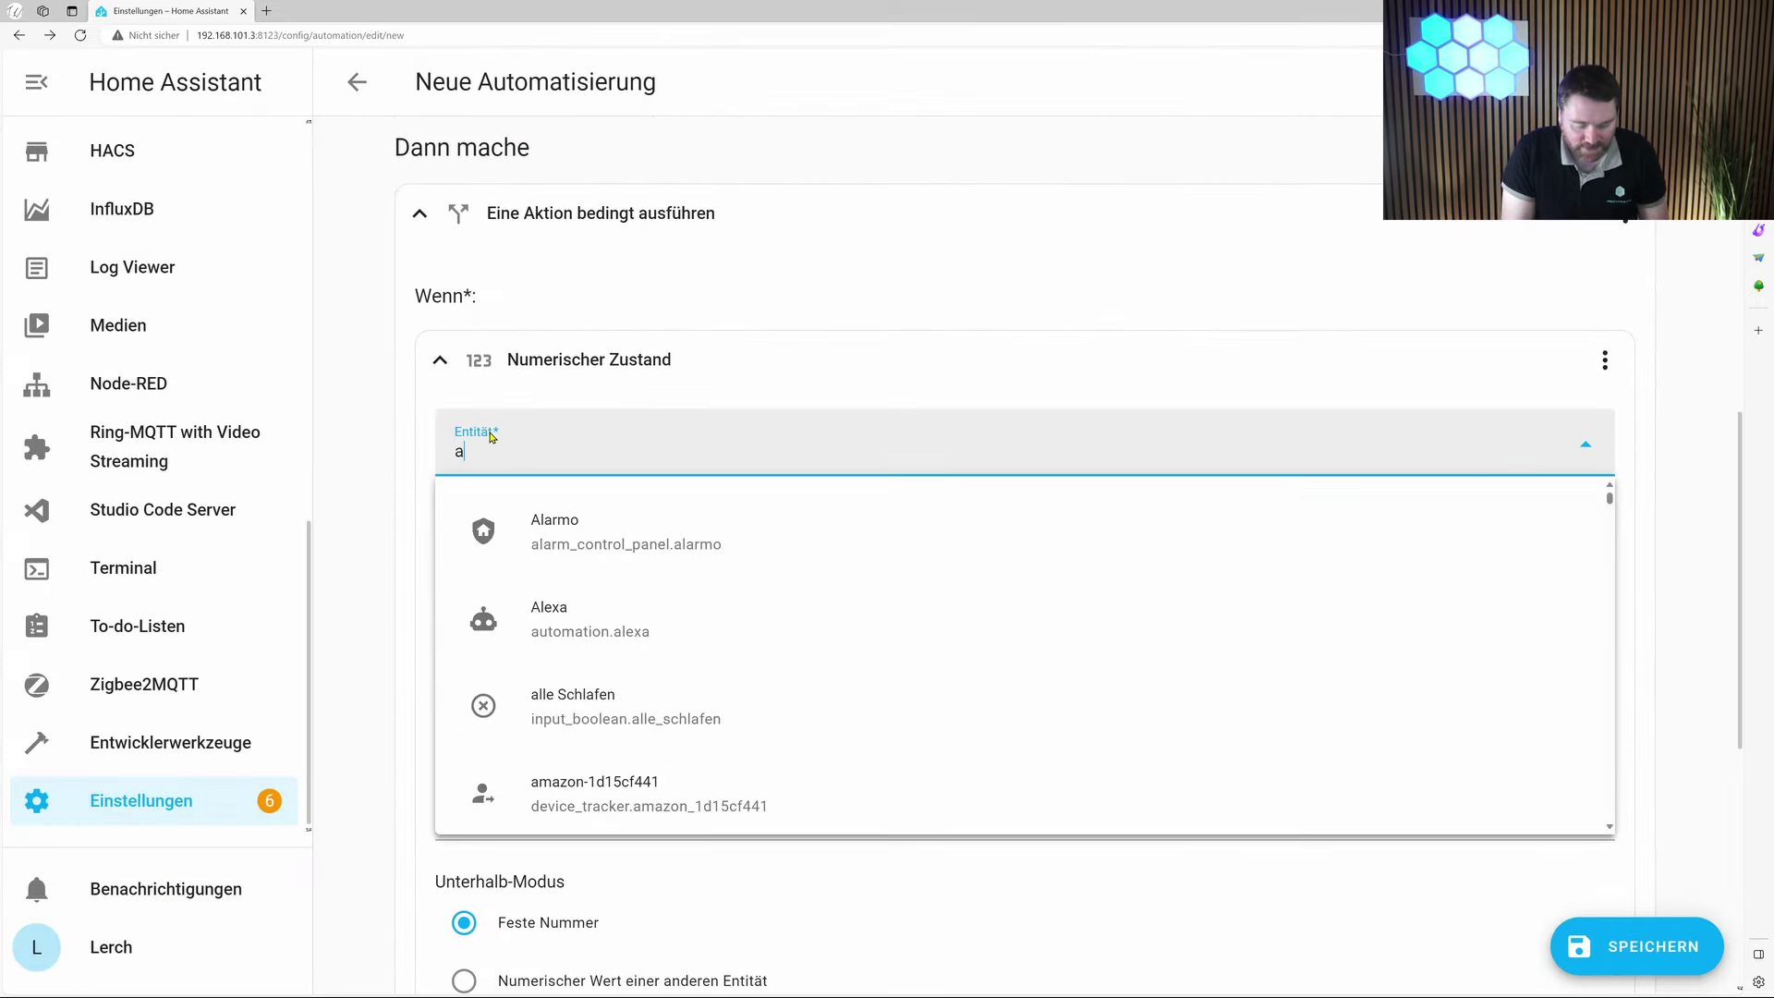
pyautogui.write('bsol')
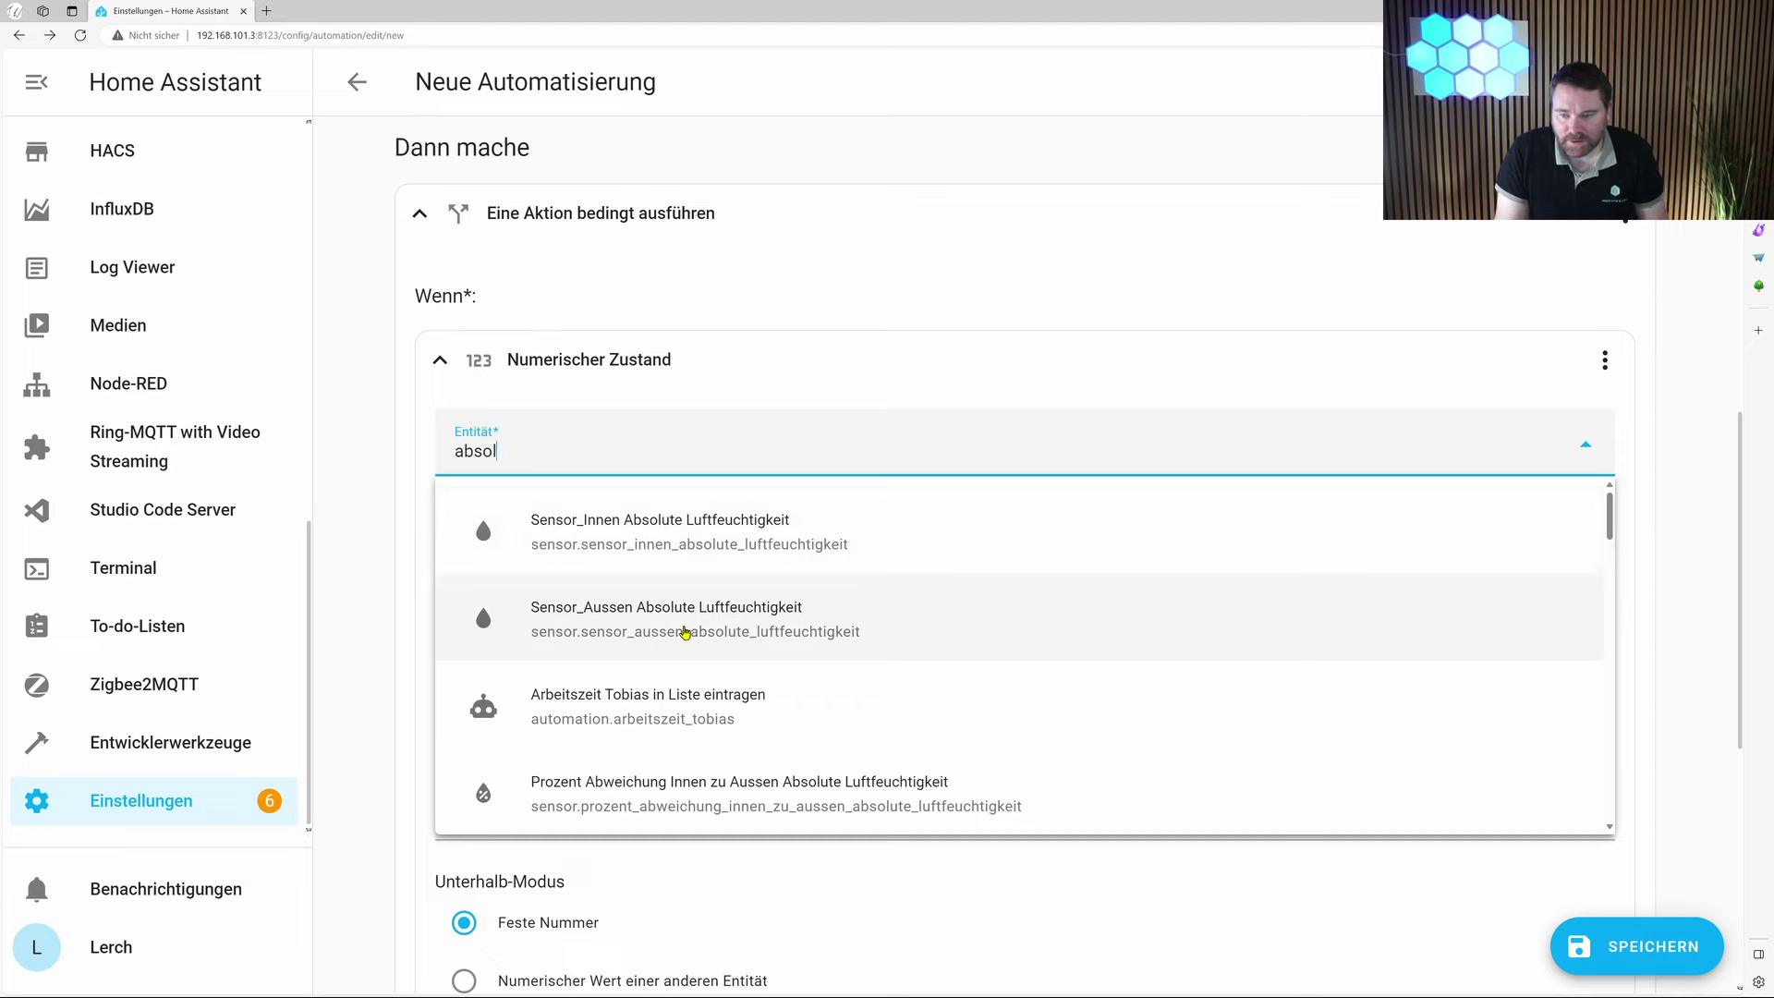
pyautogui.click(684, 631)
# - Set the condition's Unterhalb-Modus to the numeric value of another entity, with Sensor_Innen Absolute Luftfeuchtigkeit as Unter
pyautogui.scroll(-4, 634, 582)
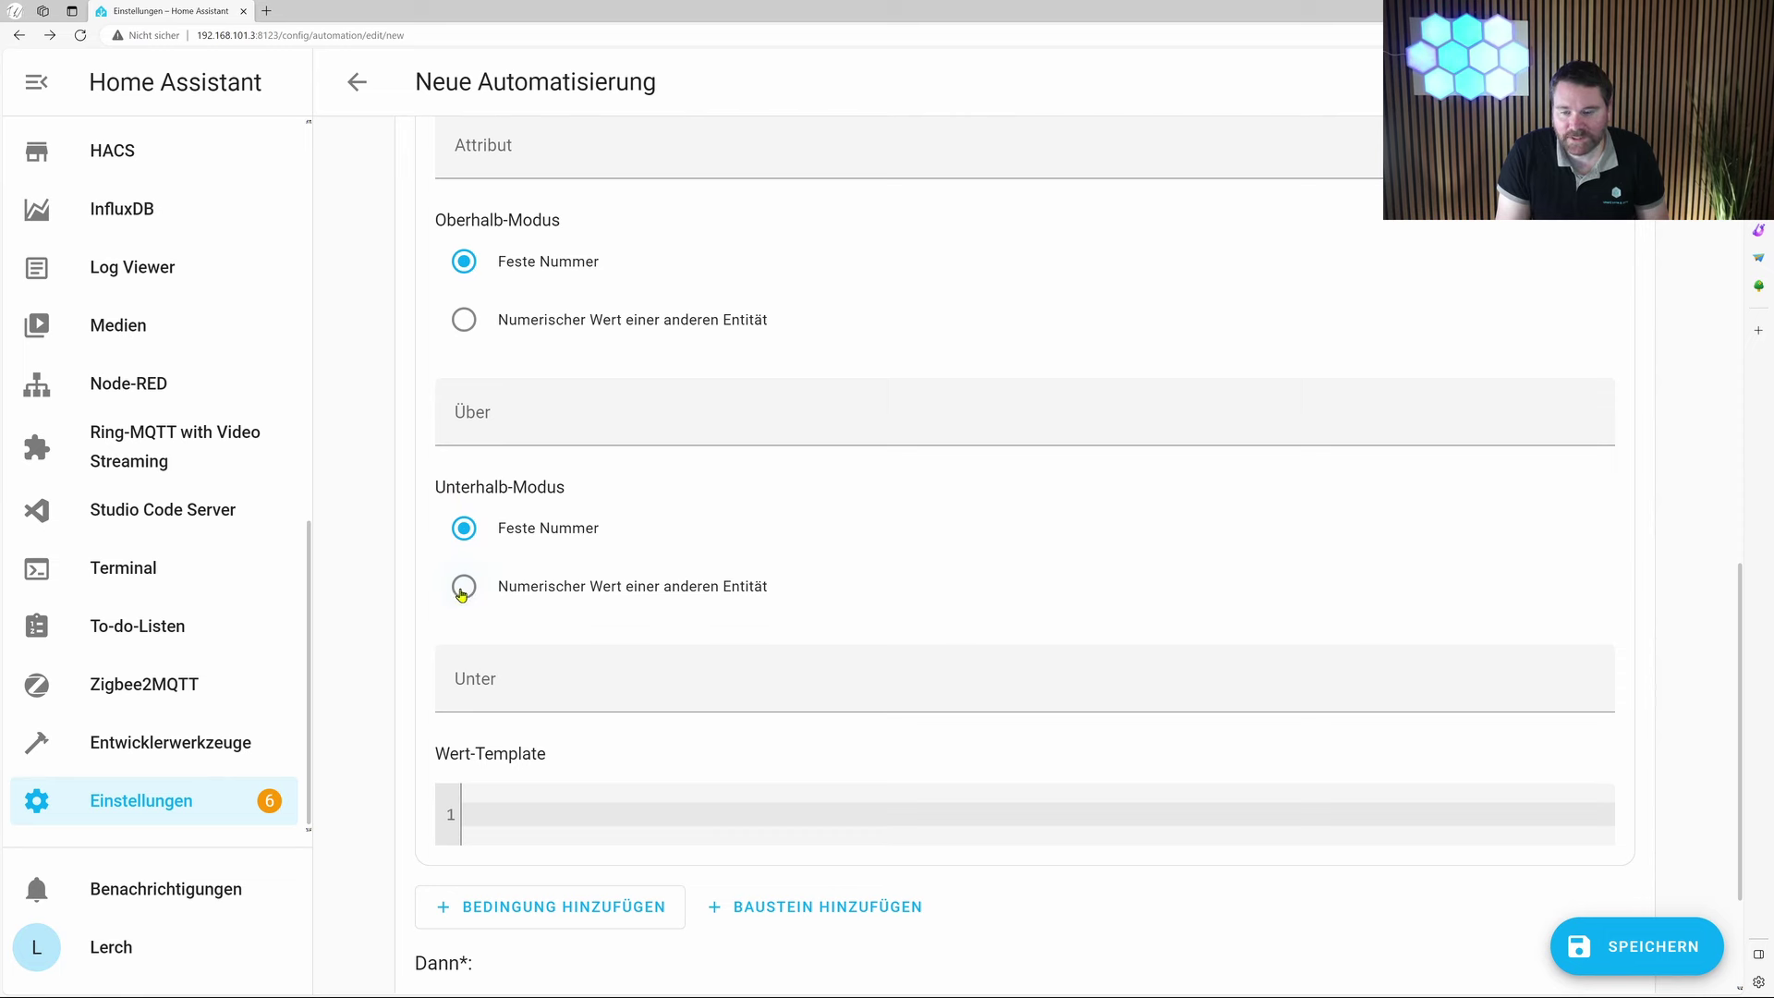
pyautogui.click(464, 587)
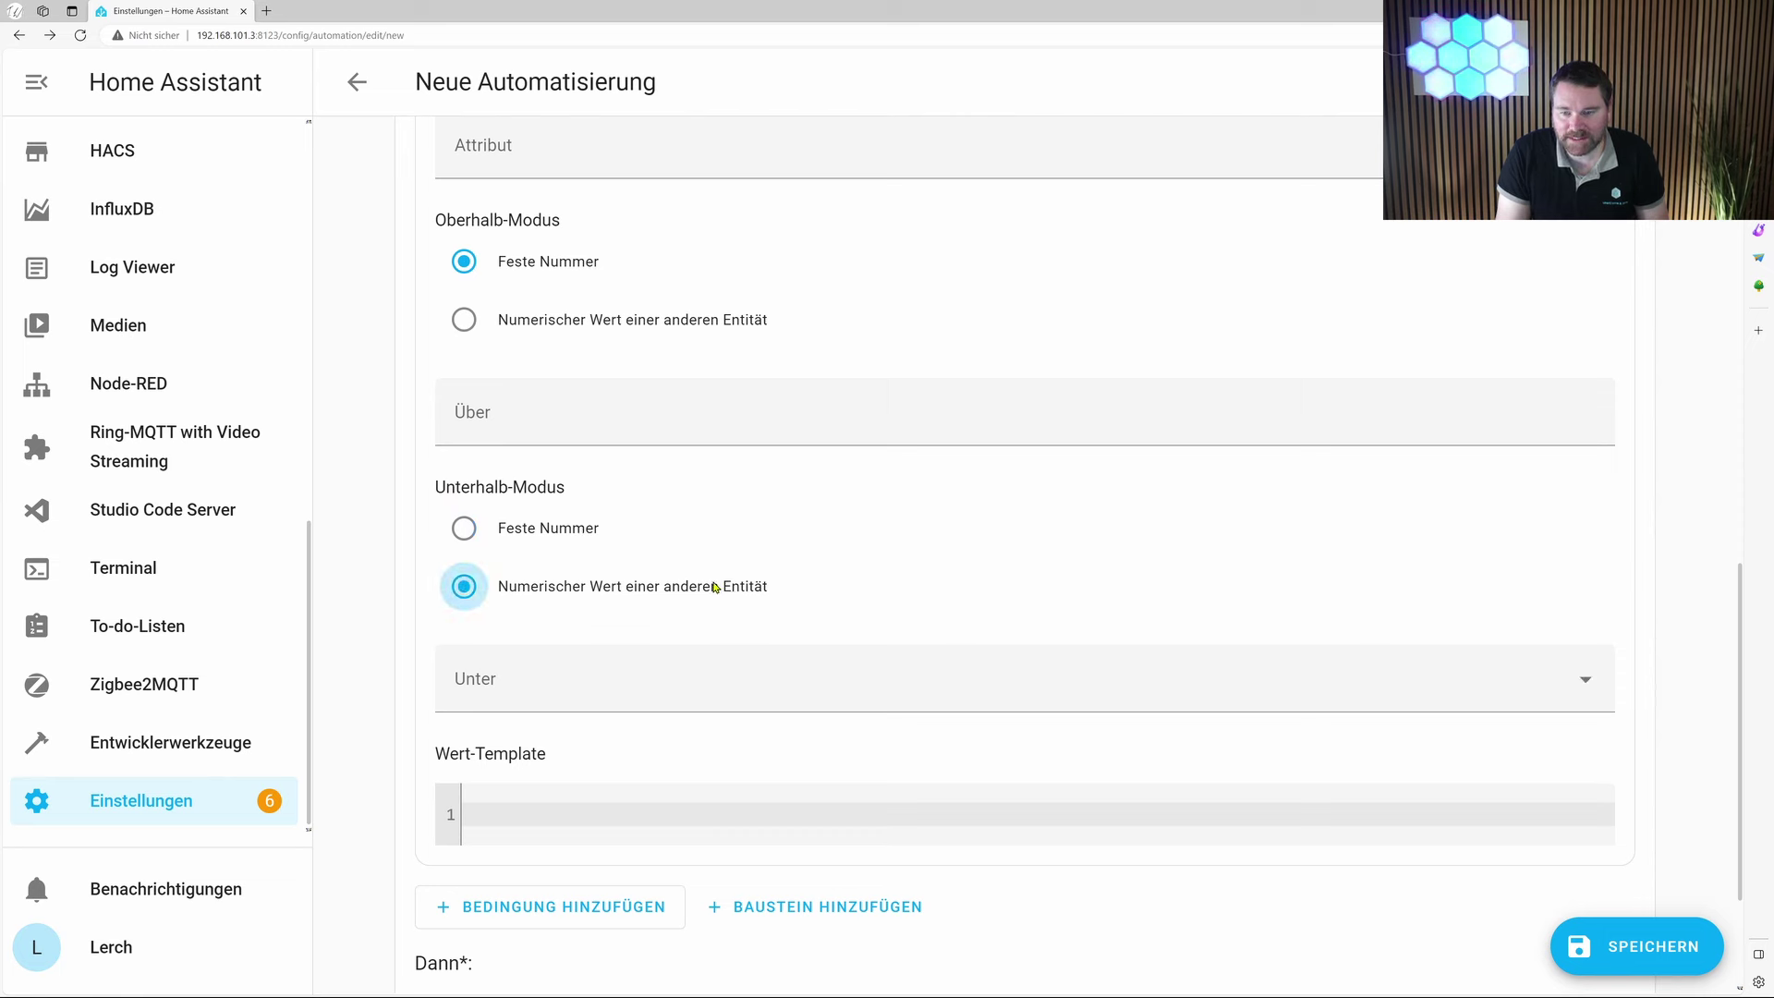
pyautogui.click(496, 675)
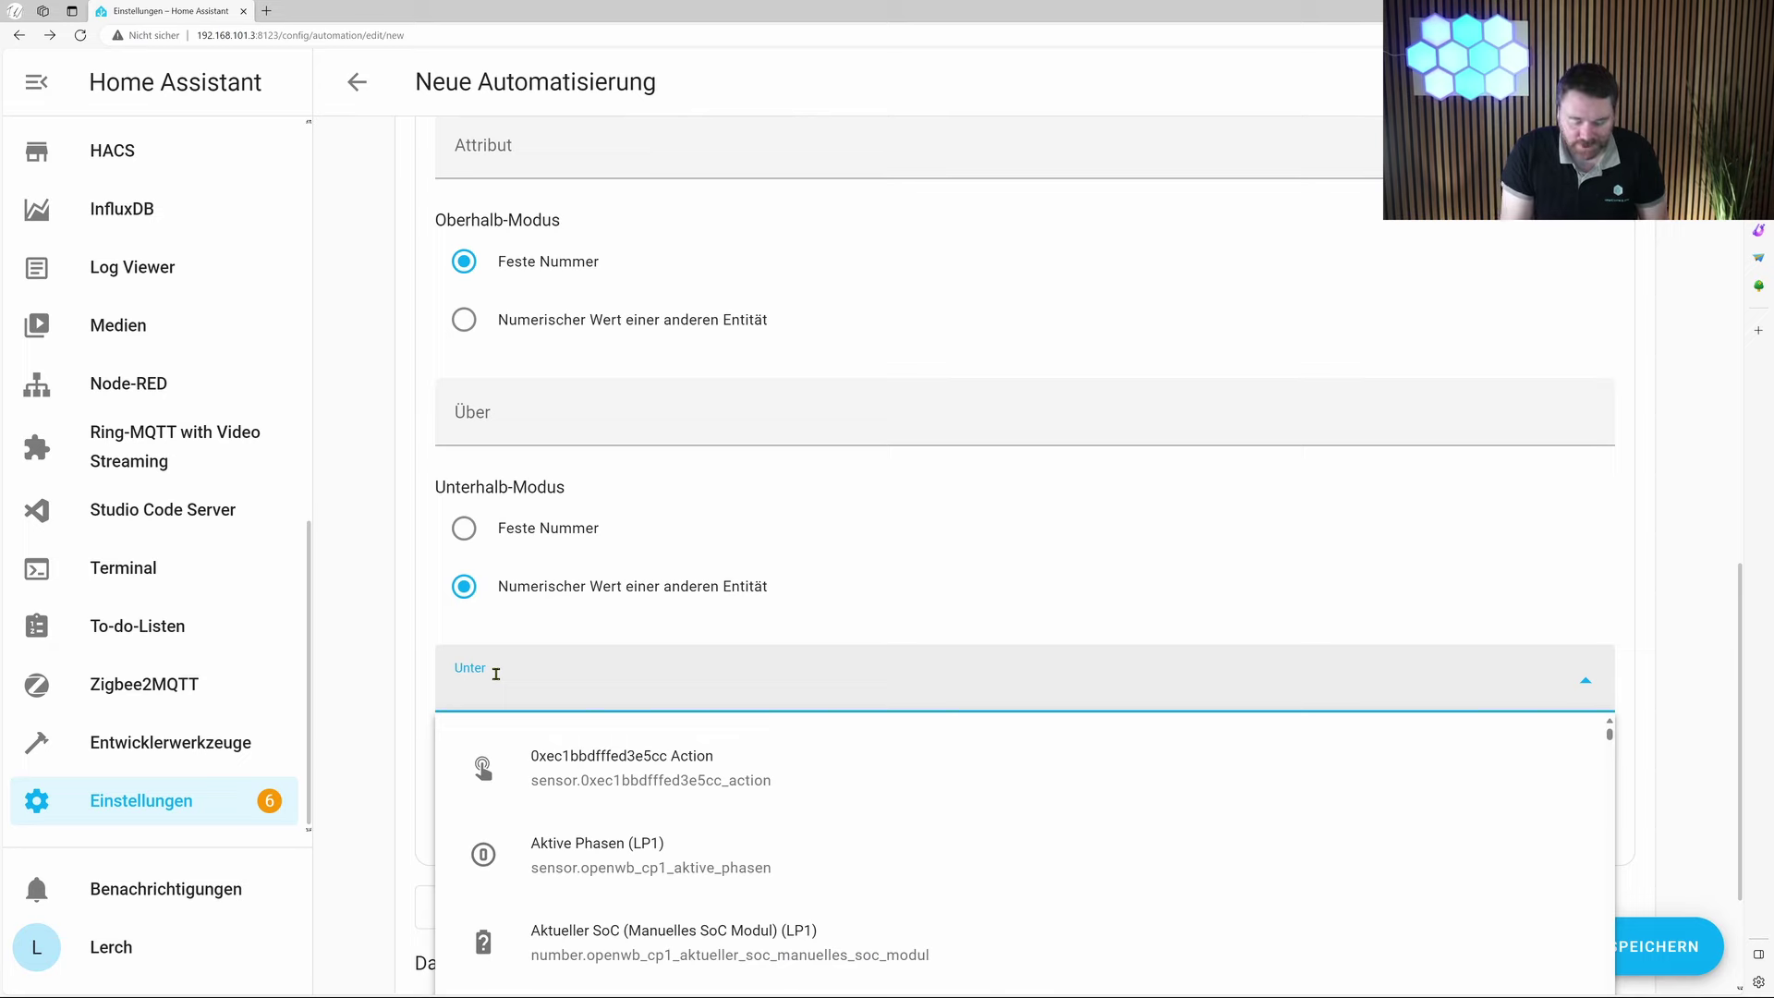
pyautogui.write('absol')
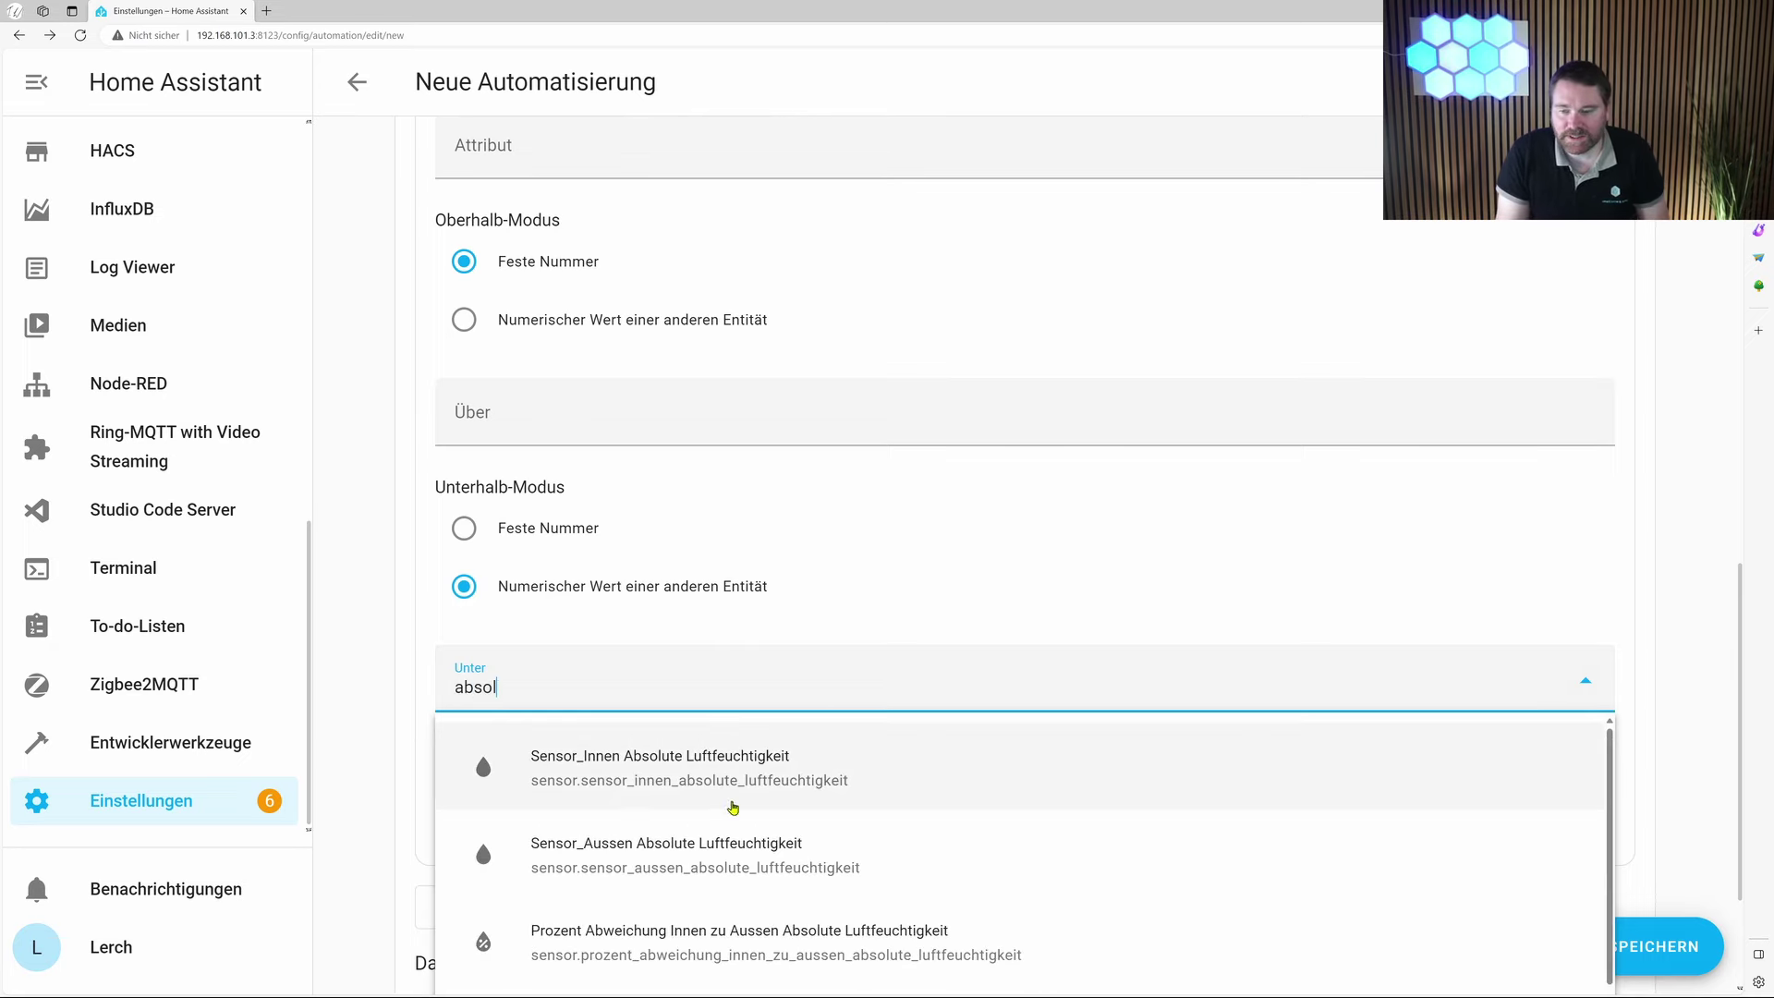
pyautogui.click(660, 784)
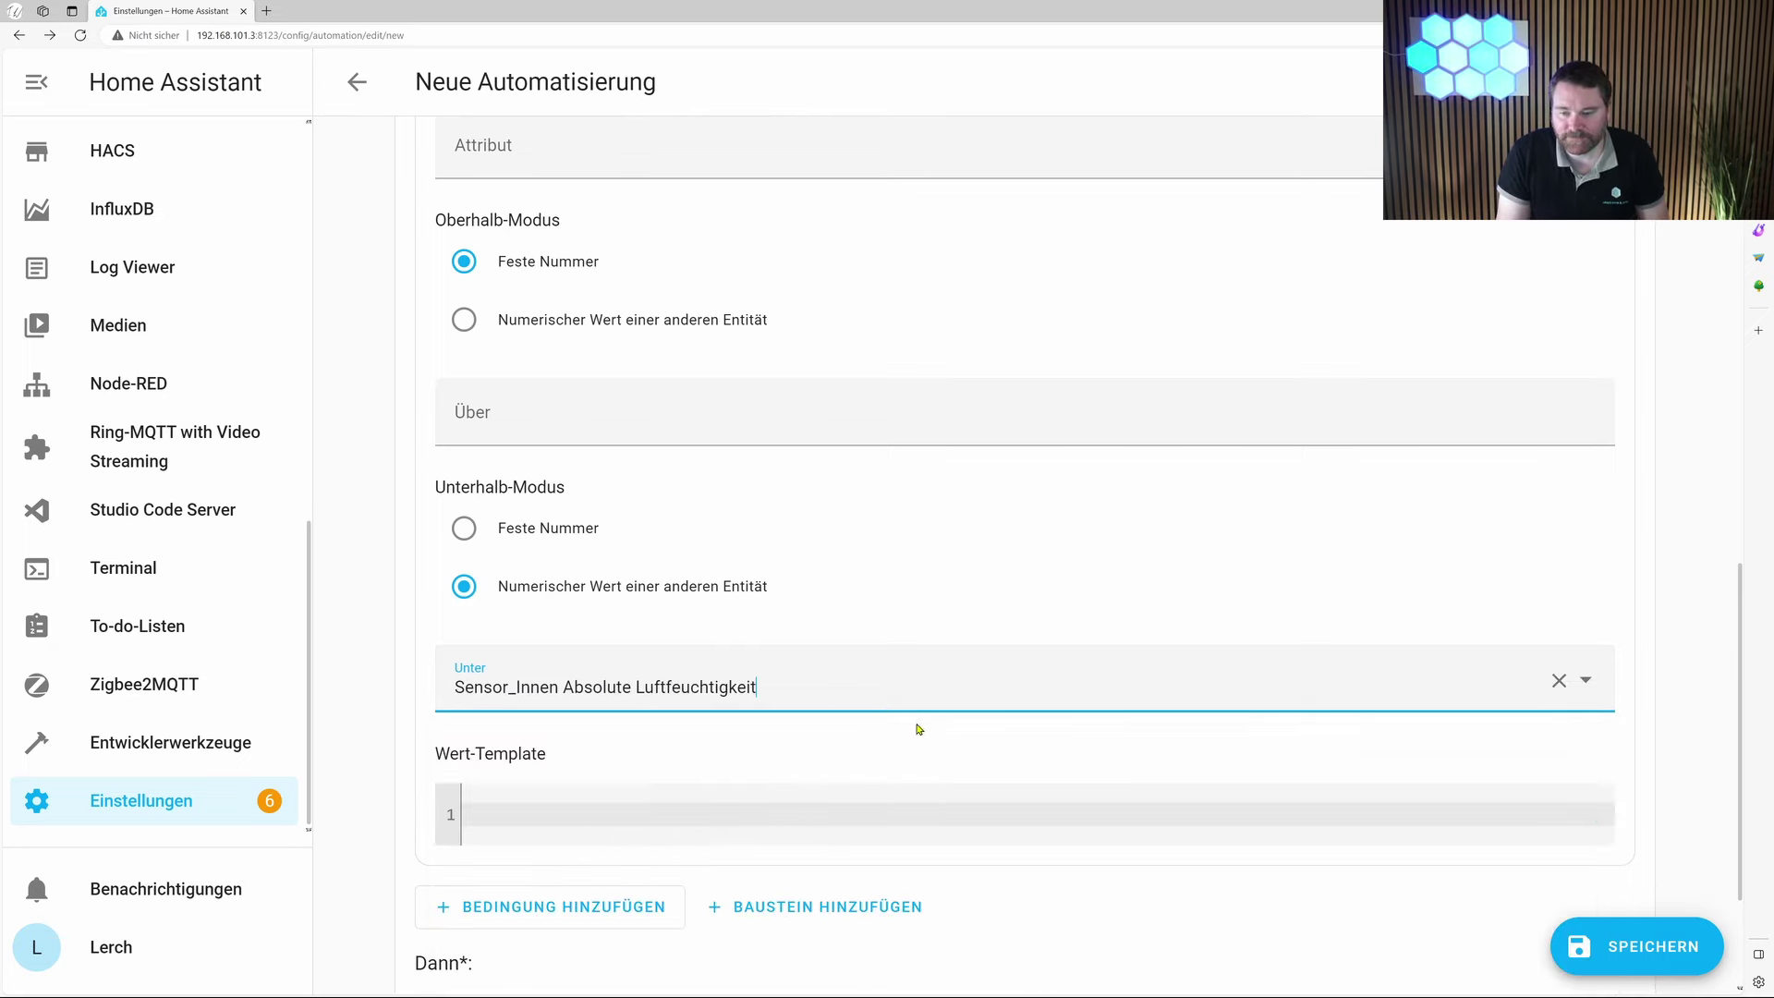
# - Test the outdoor versus indoor absolute humidity condition
pyautogui.scroll(-2, 843, 739)
pyautogui.scroll(4, 799, 742)
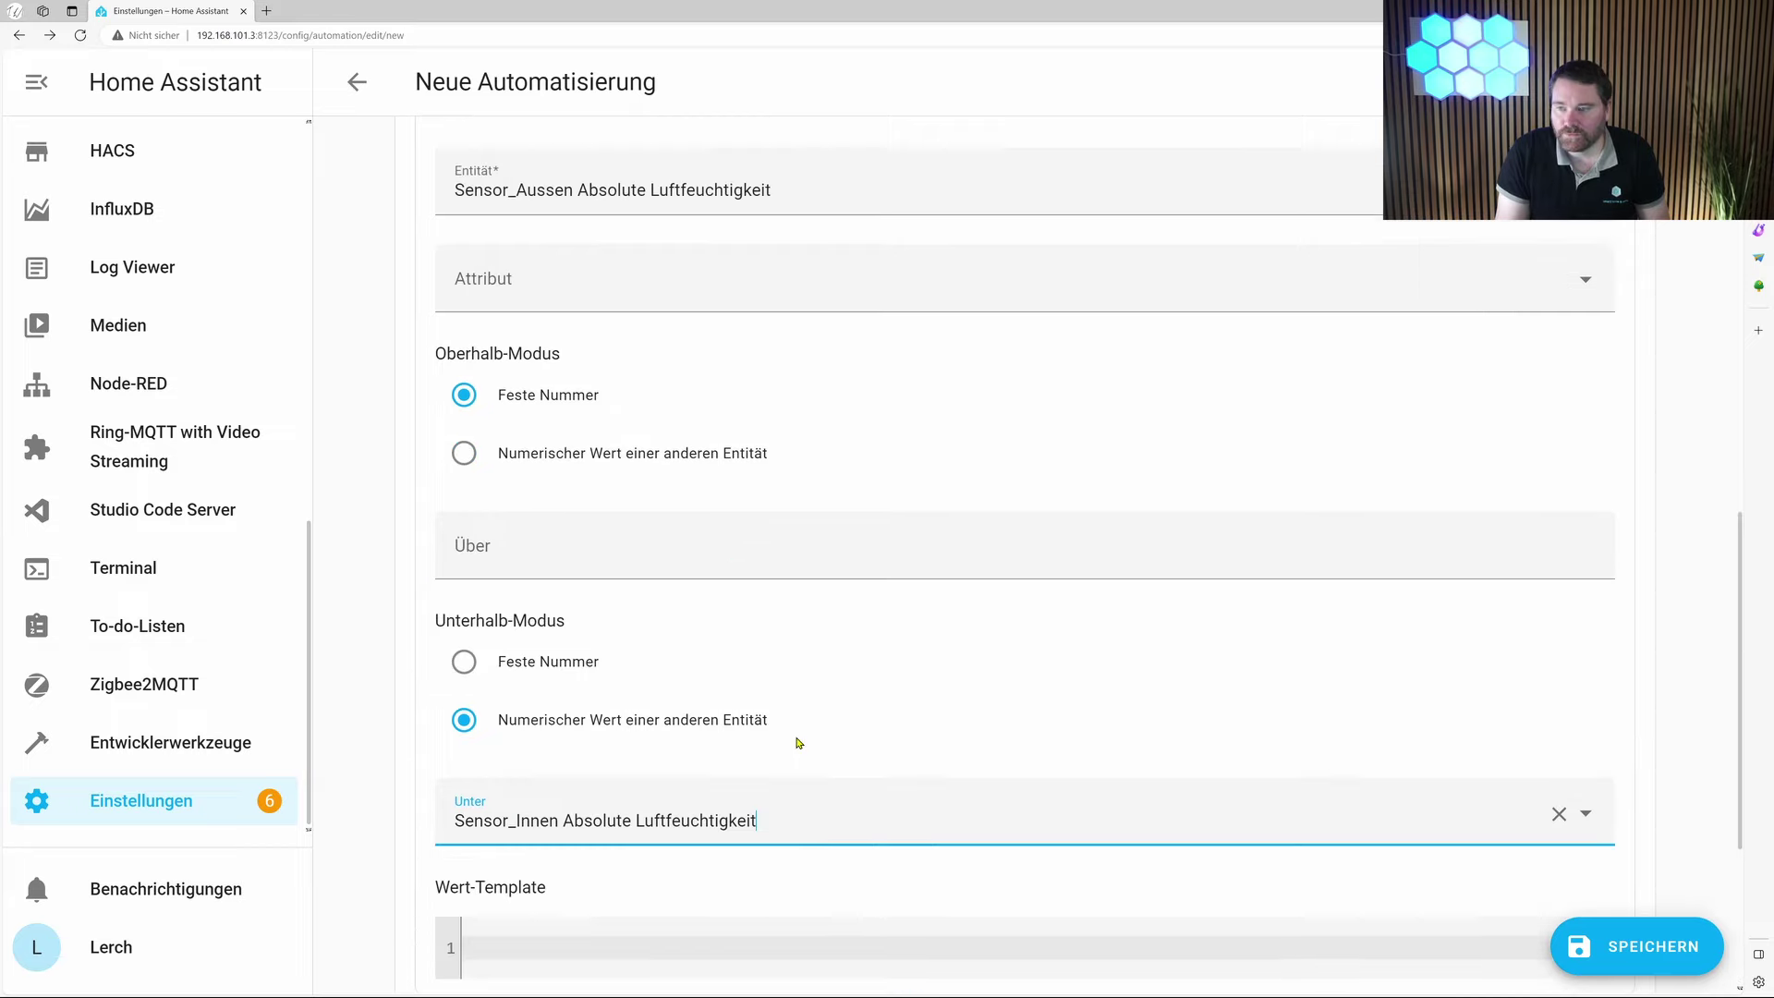
pyautogui.click(1612, 146)
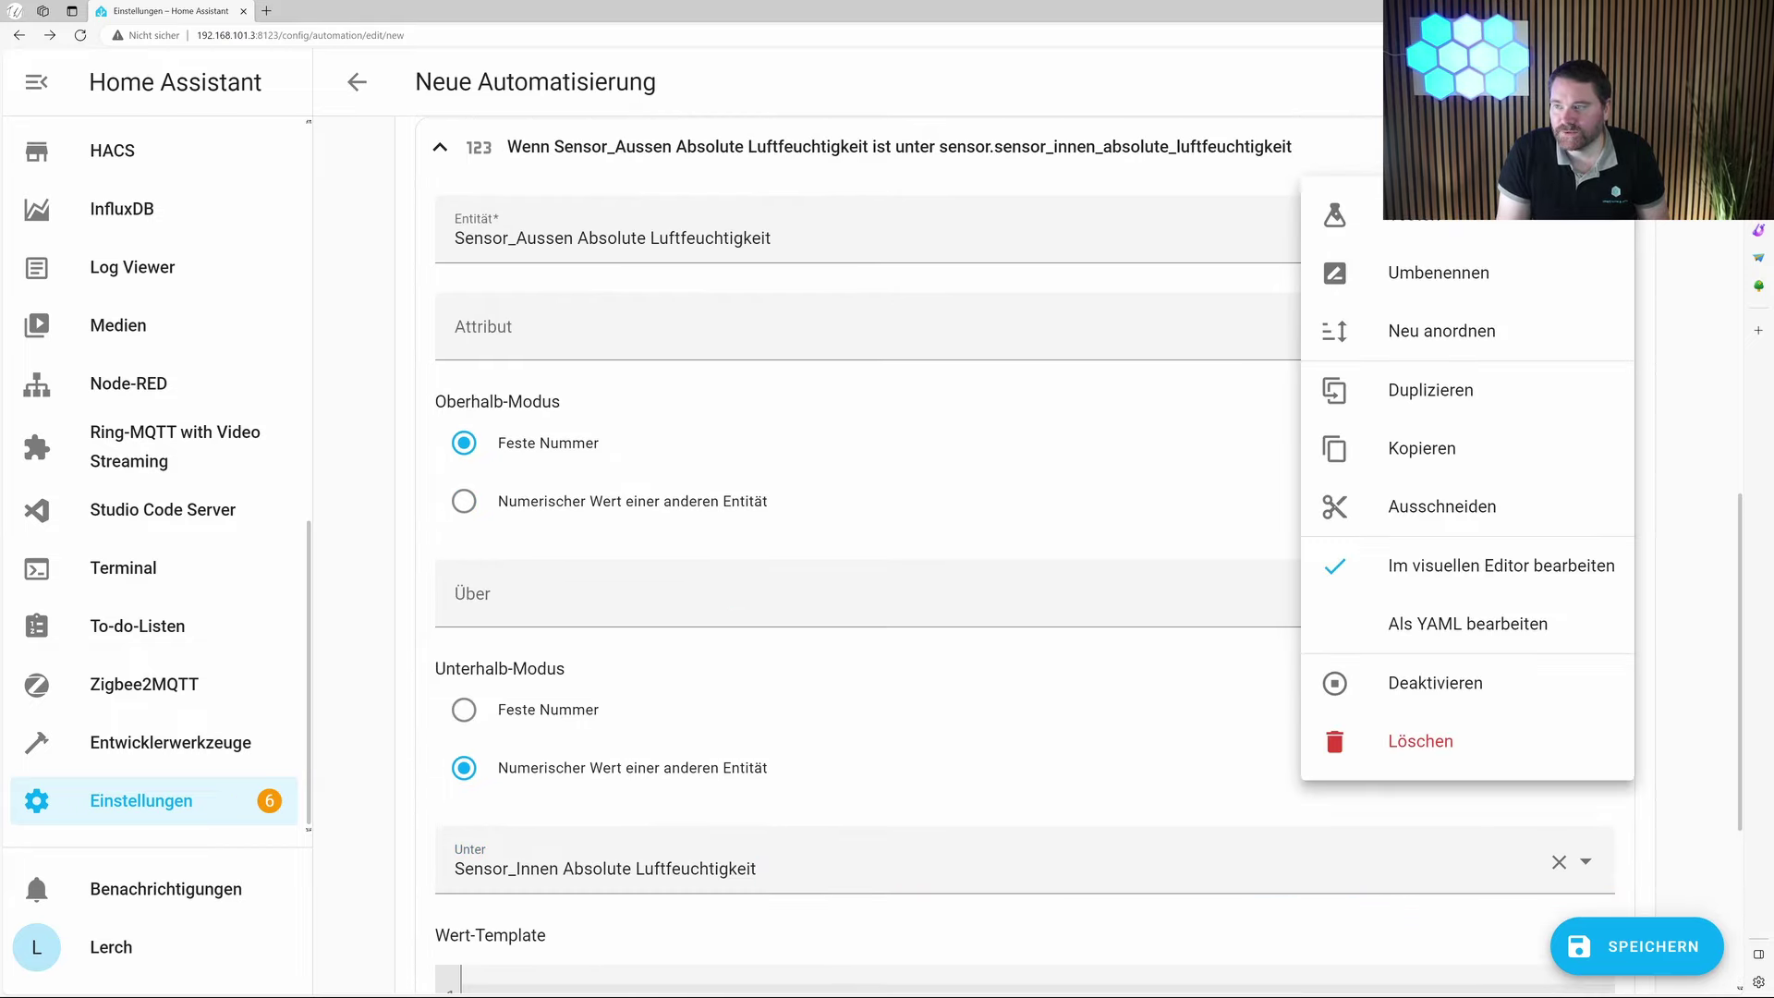
pyautogui.click(1331, 209)
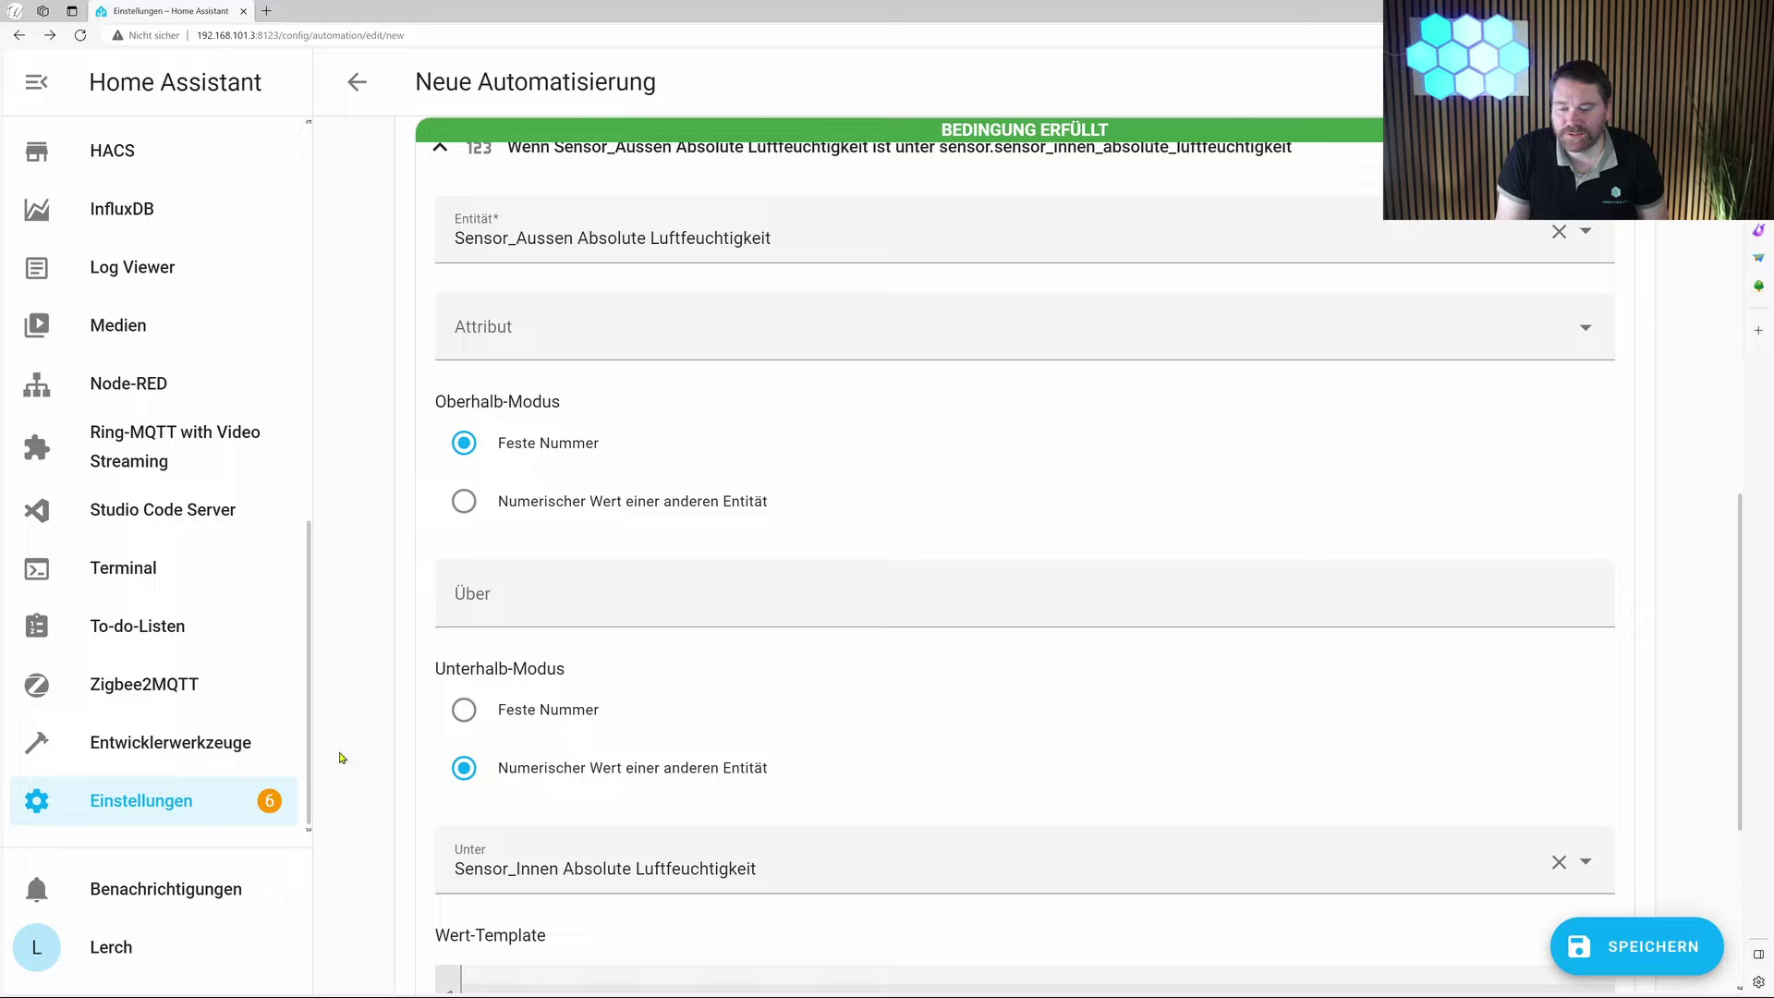
# - Add an Eingabe boolescher Wert: Einschalten action to the Dann block, targeting Lüftungshelfer_einfach
pyautogui.scroll(-4, 665, 769)
pyautogui.click(528, 808)
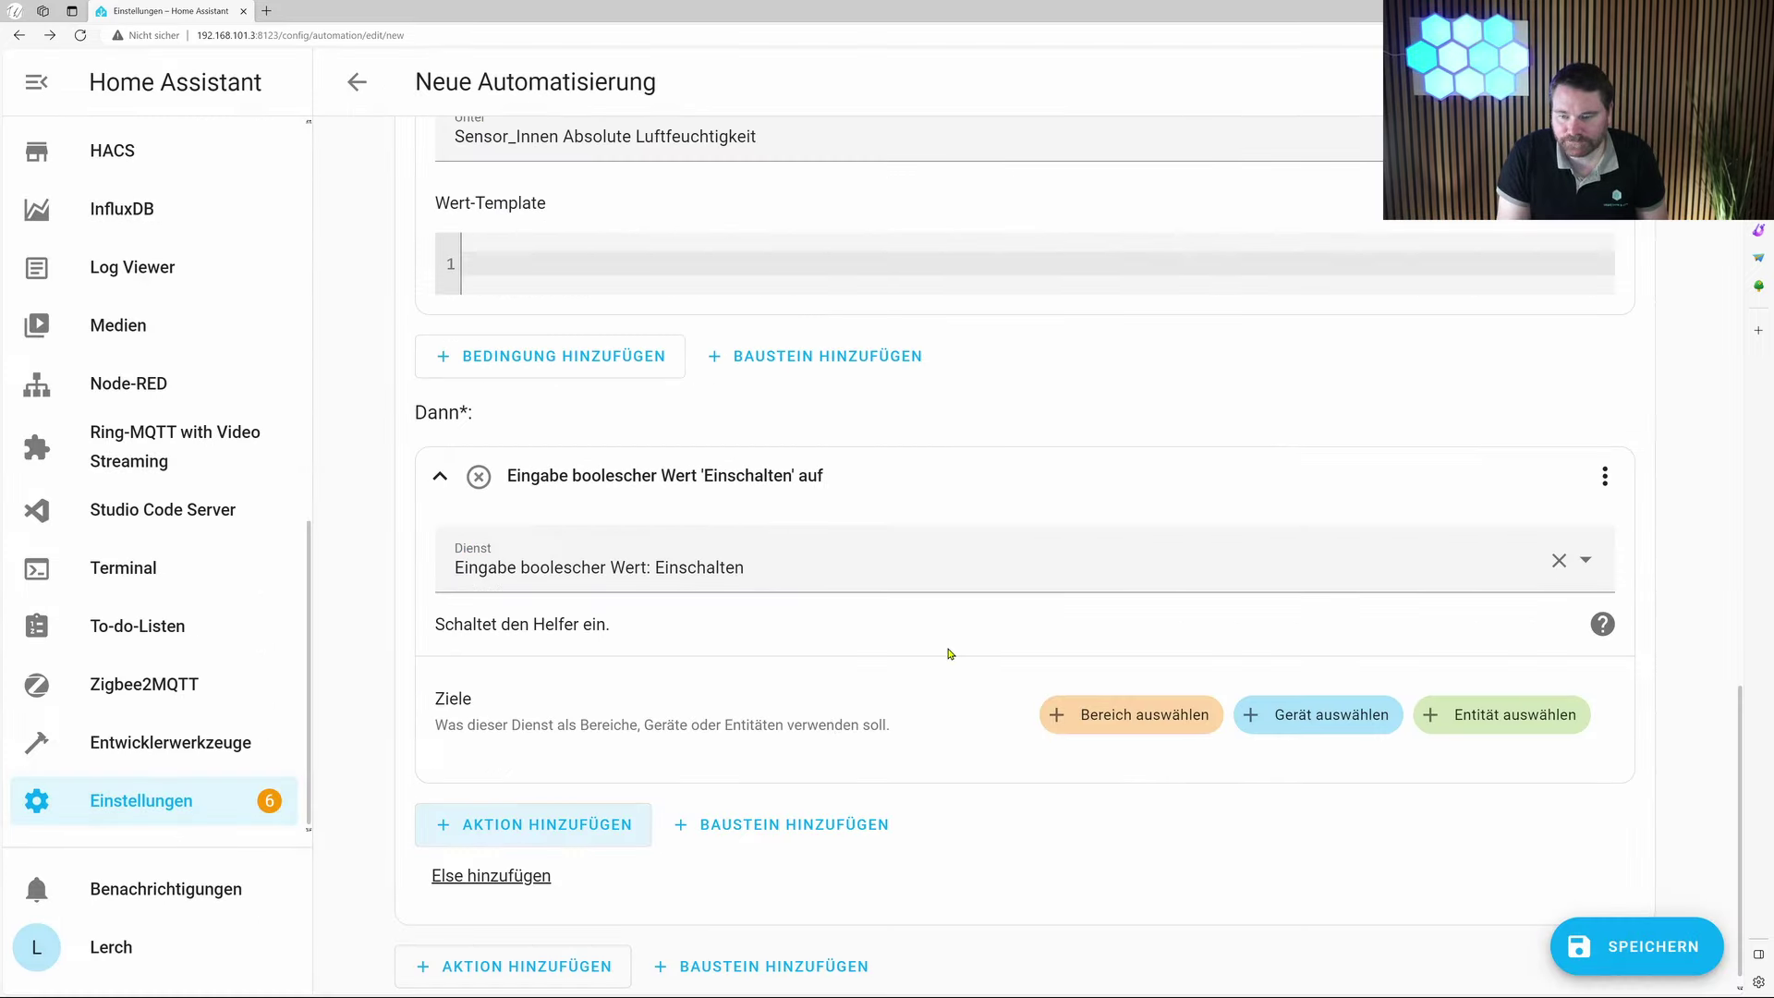
pyautogui.click(1502, 714)
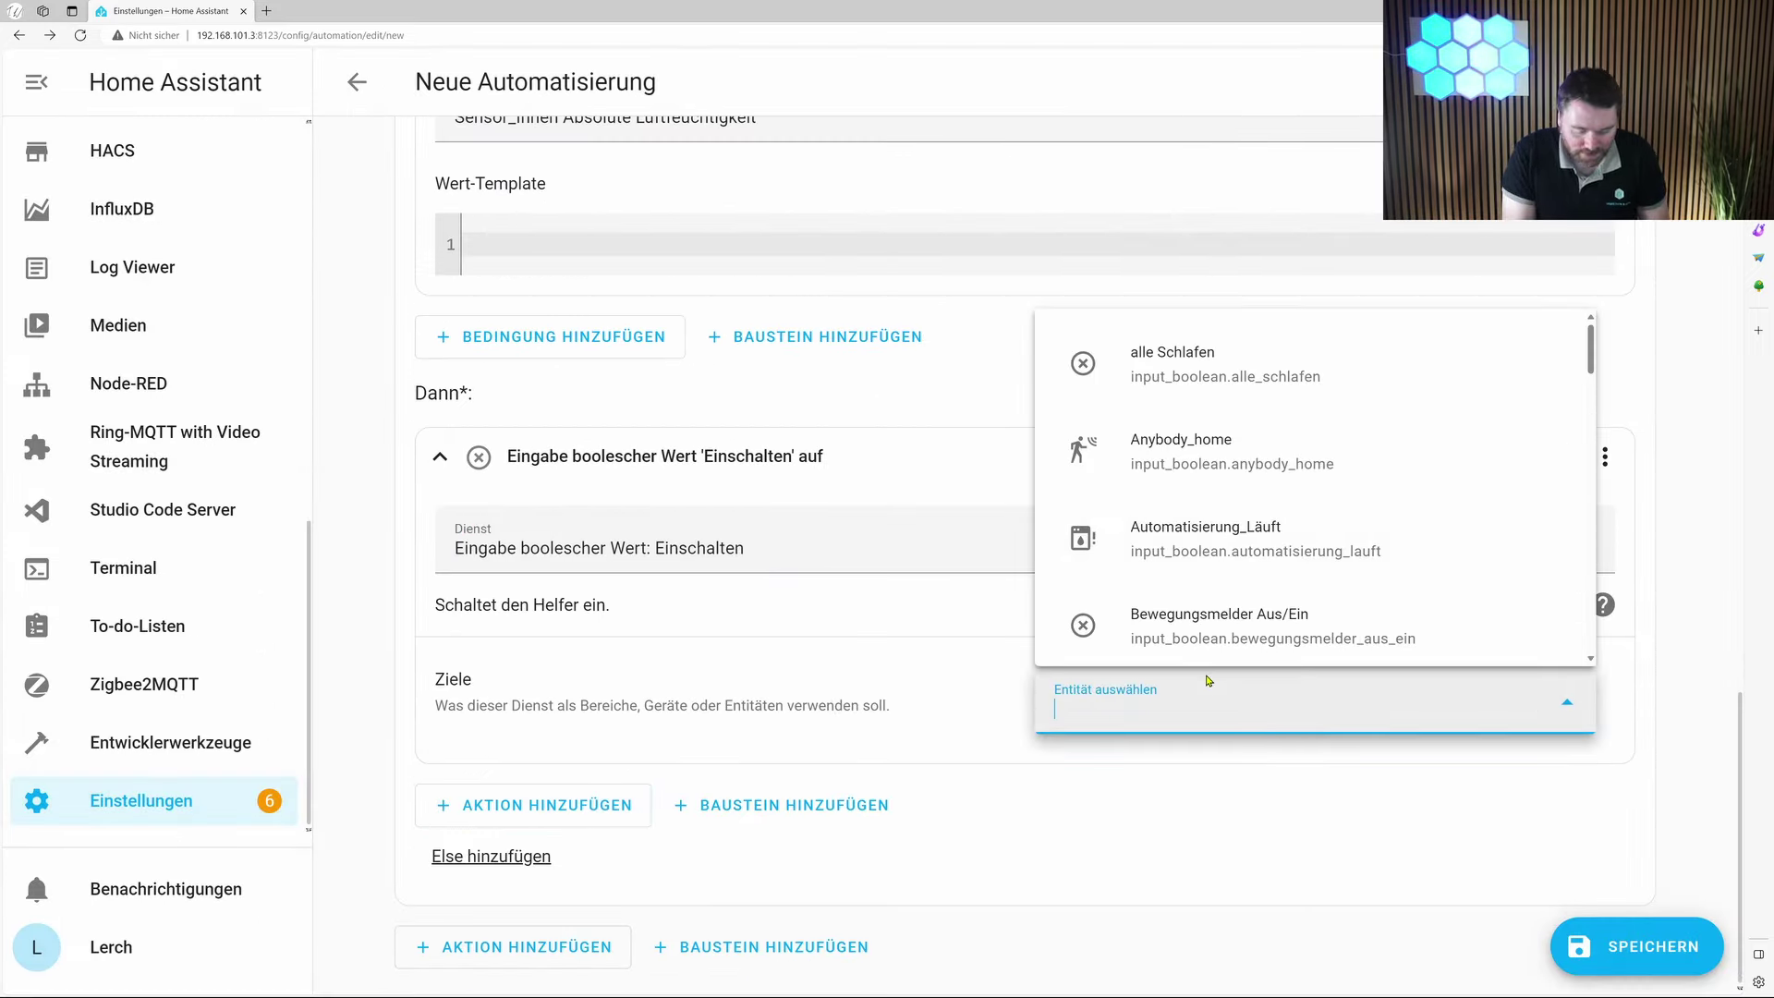
pyautogui.write('lüftungs')
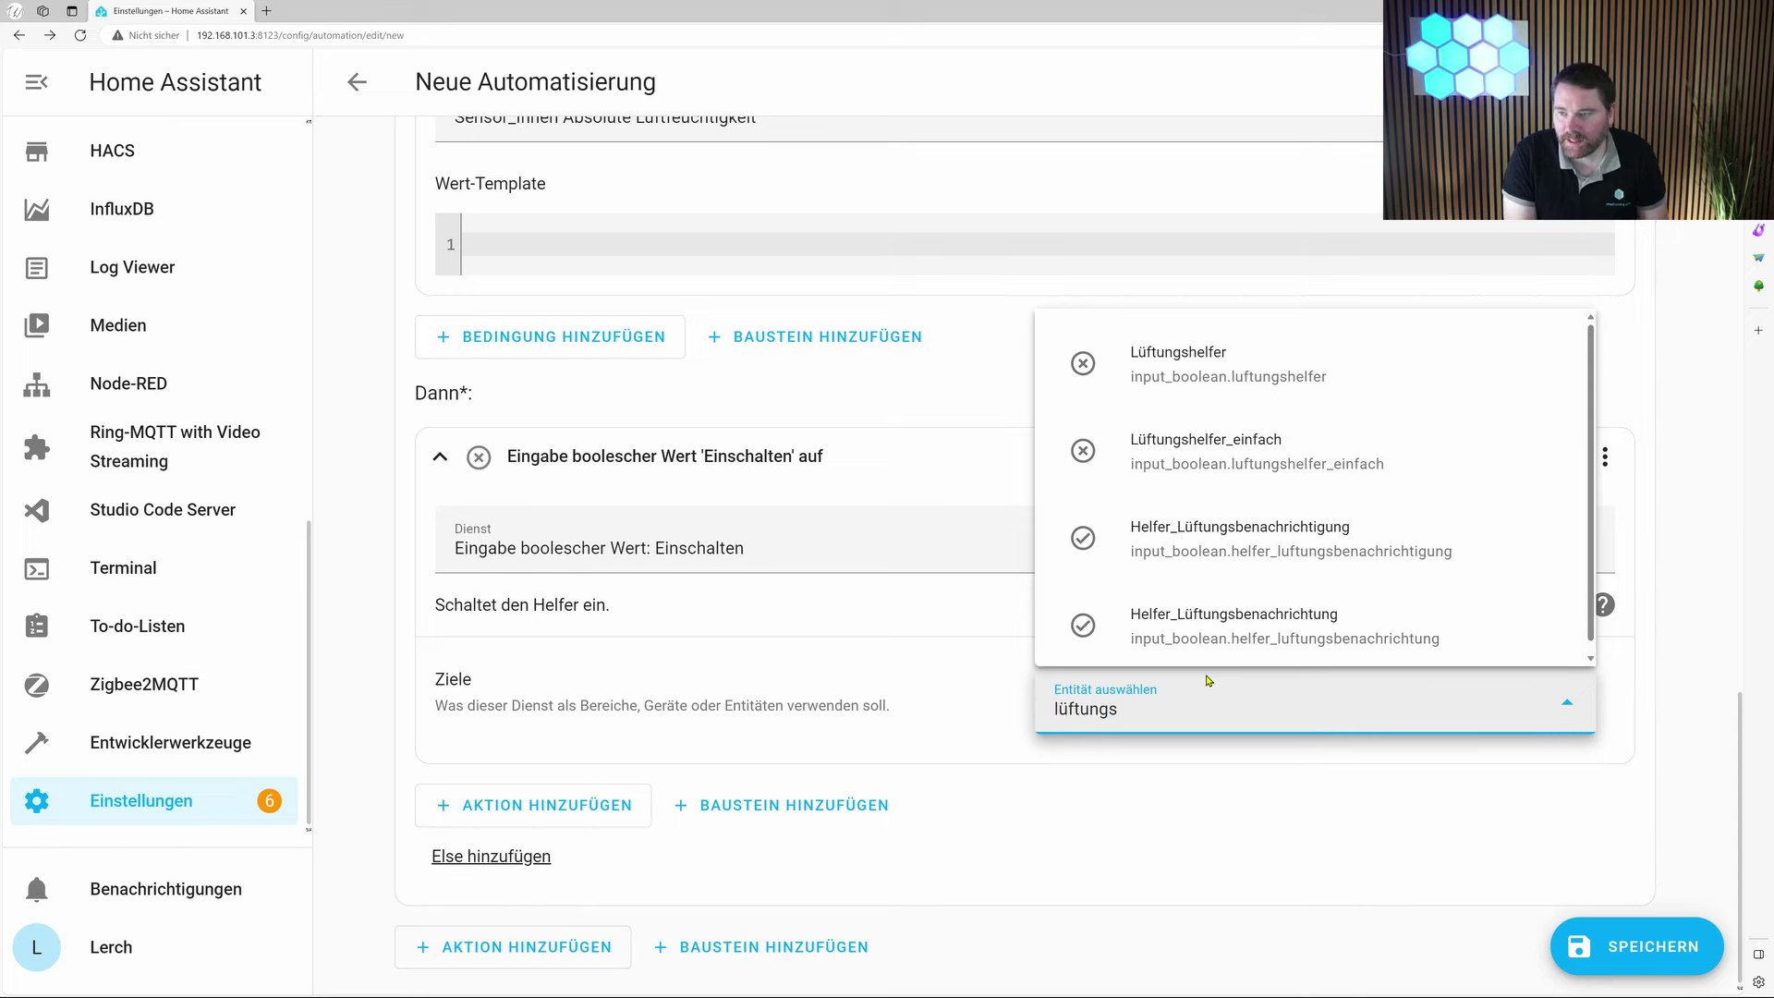
pyautogui.click(1347, 482)
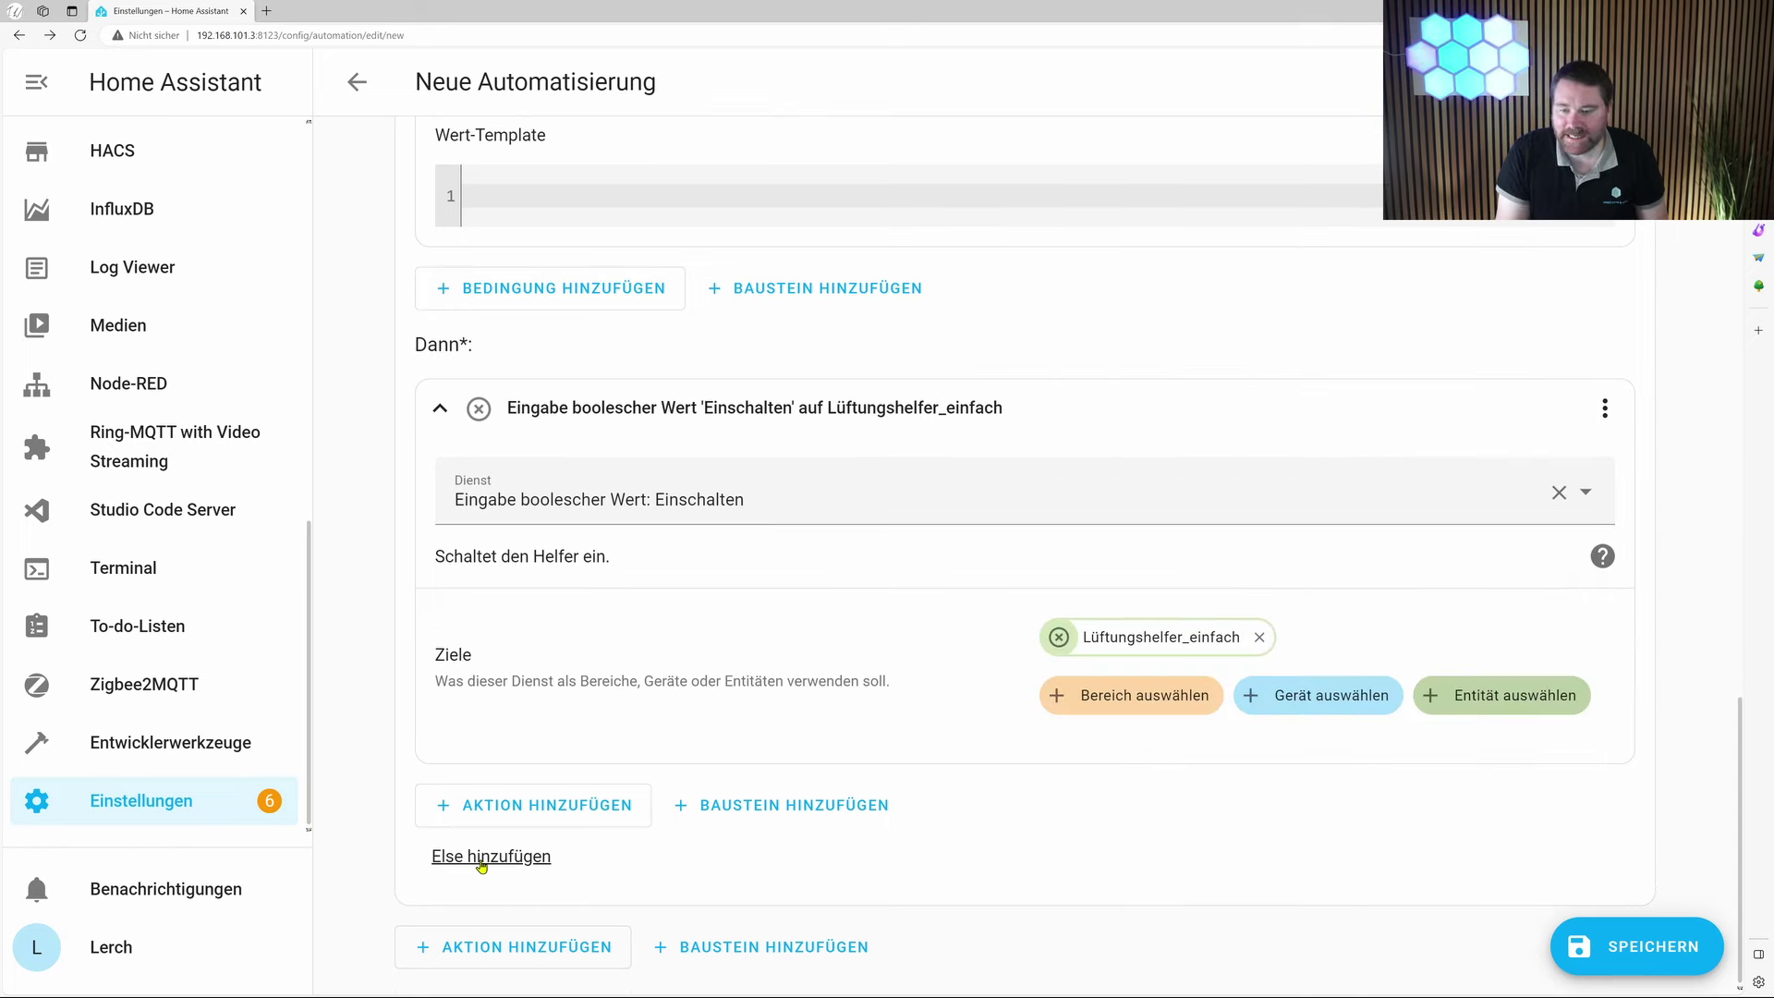
# - Add a Sonst branch with an Eingabe boolescher Wert: Ausschalten action targeting Lüftungshelfer_einfach
pyautogui.click(481, 857)
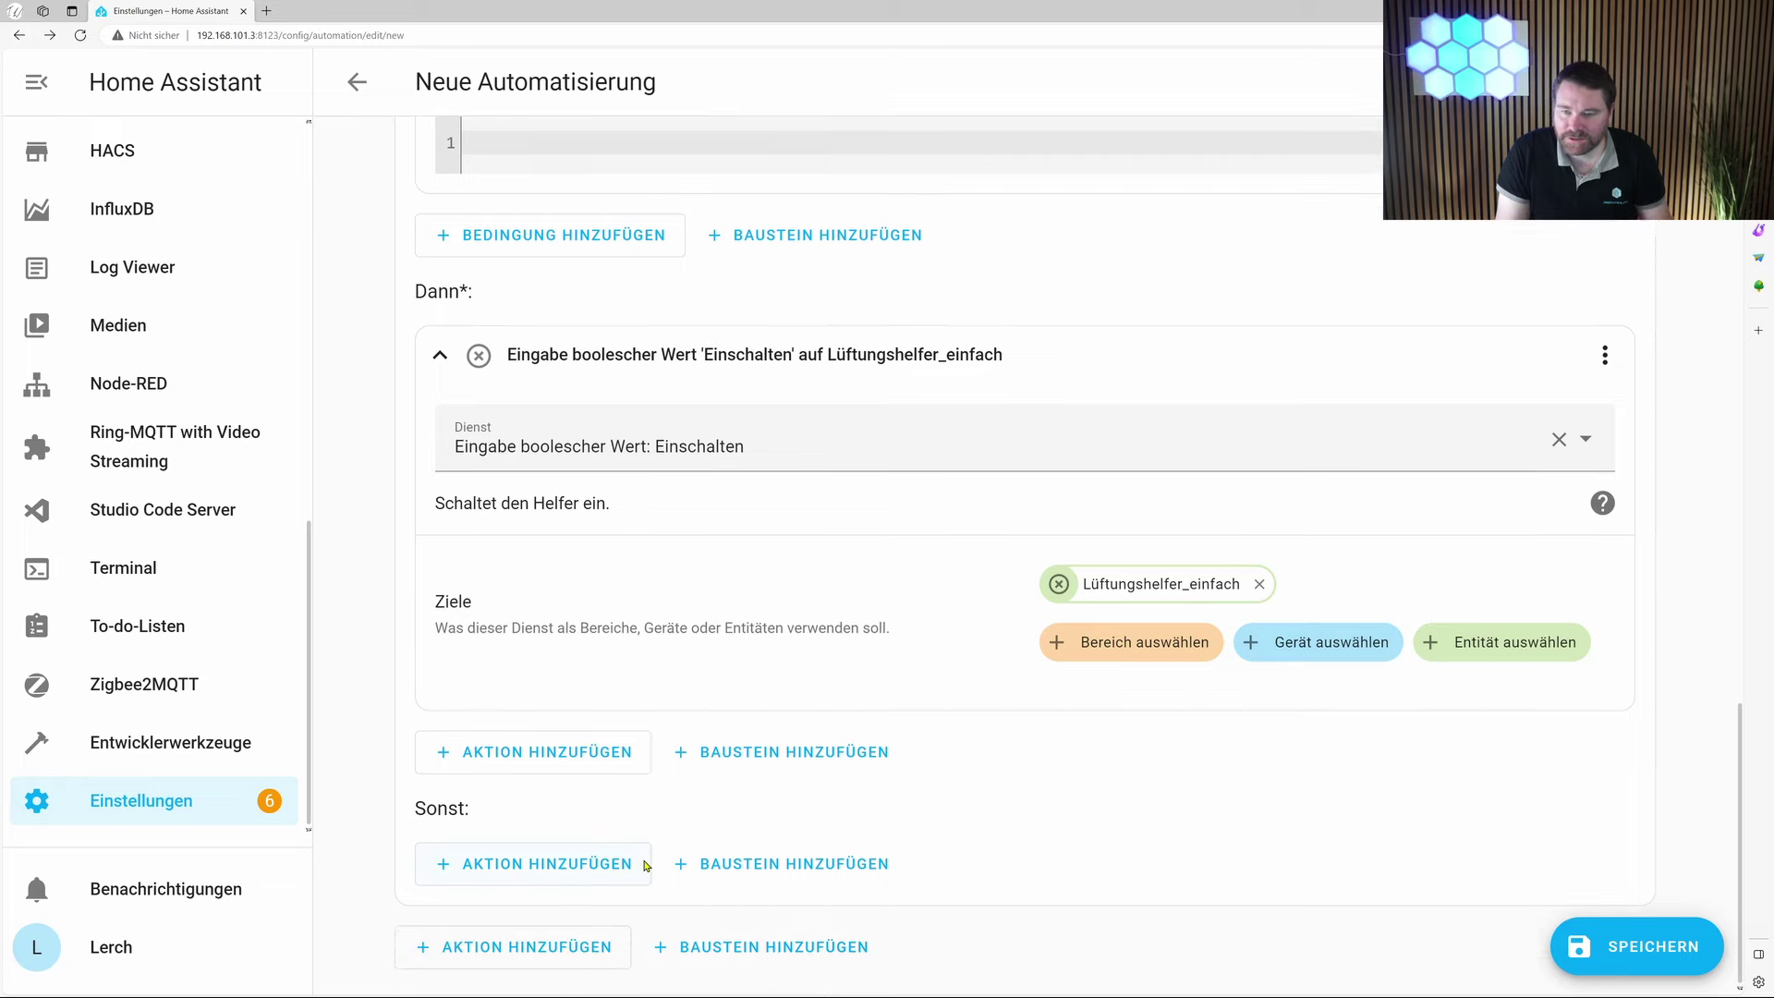
pyautogui.click(575, 871)
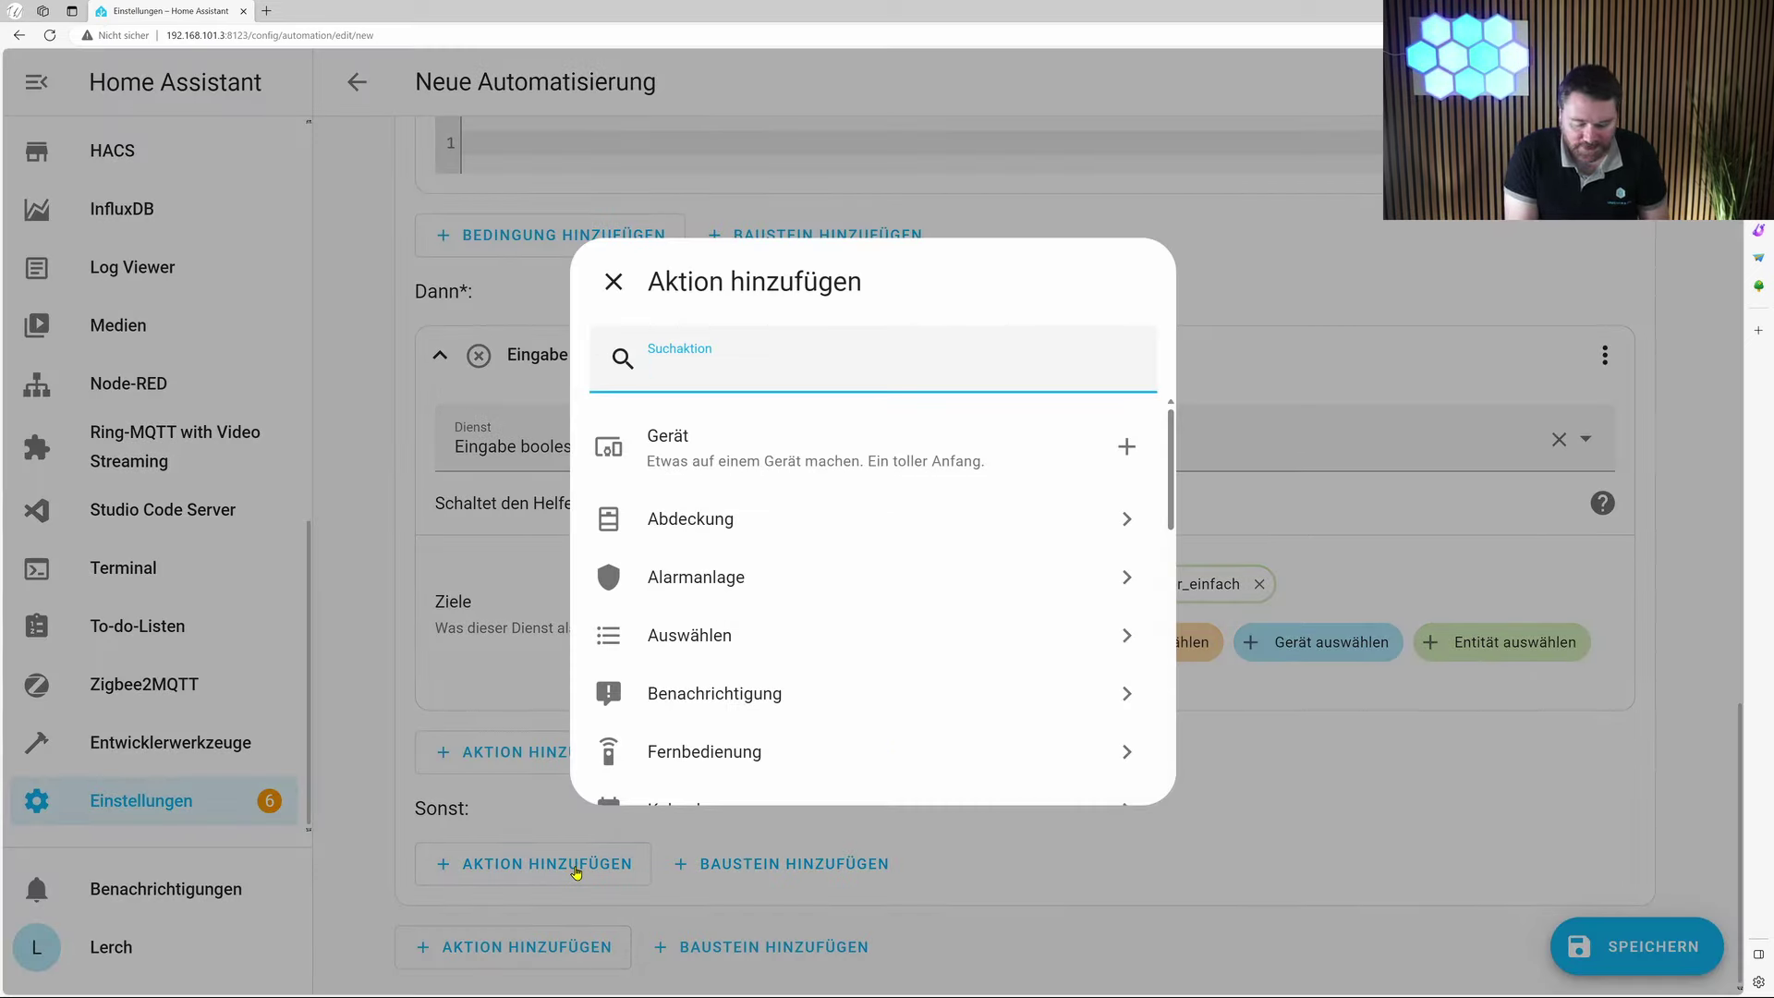
pyautogui.write('inp')
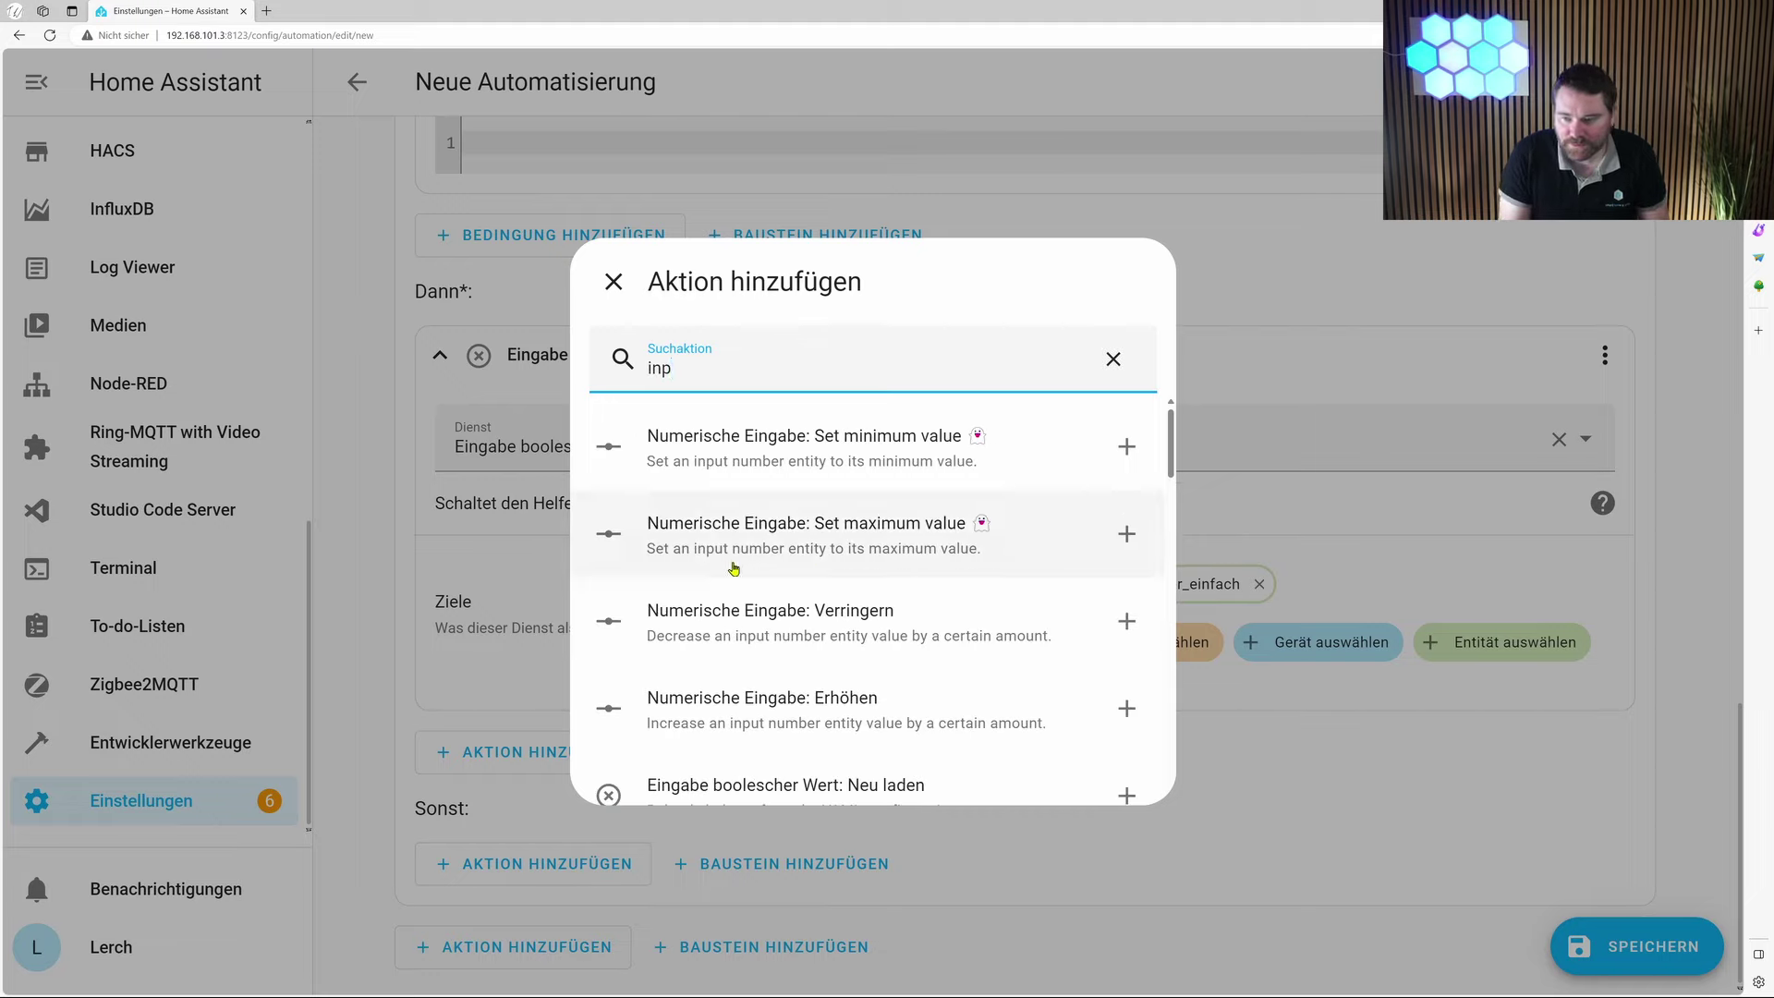
pyautogui.scroll(-3, 805, 737)
pyautogui.click(805, 736)
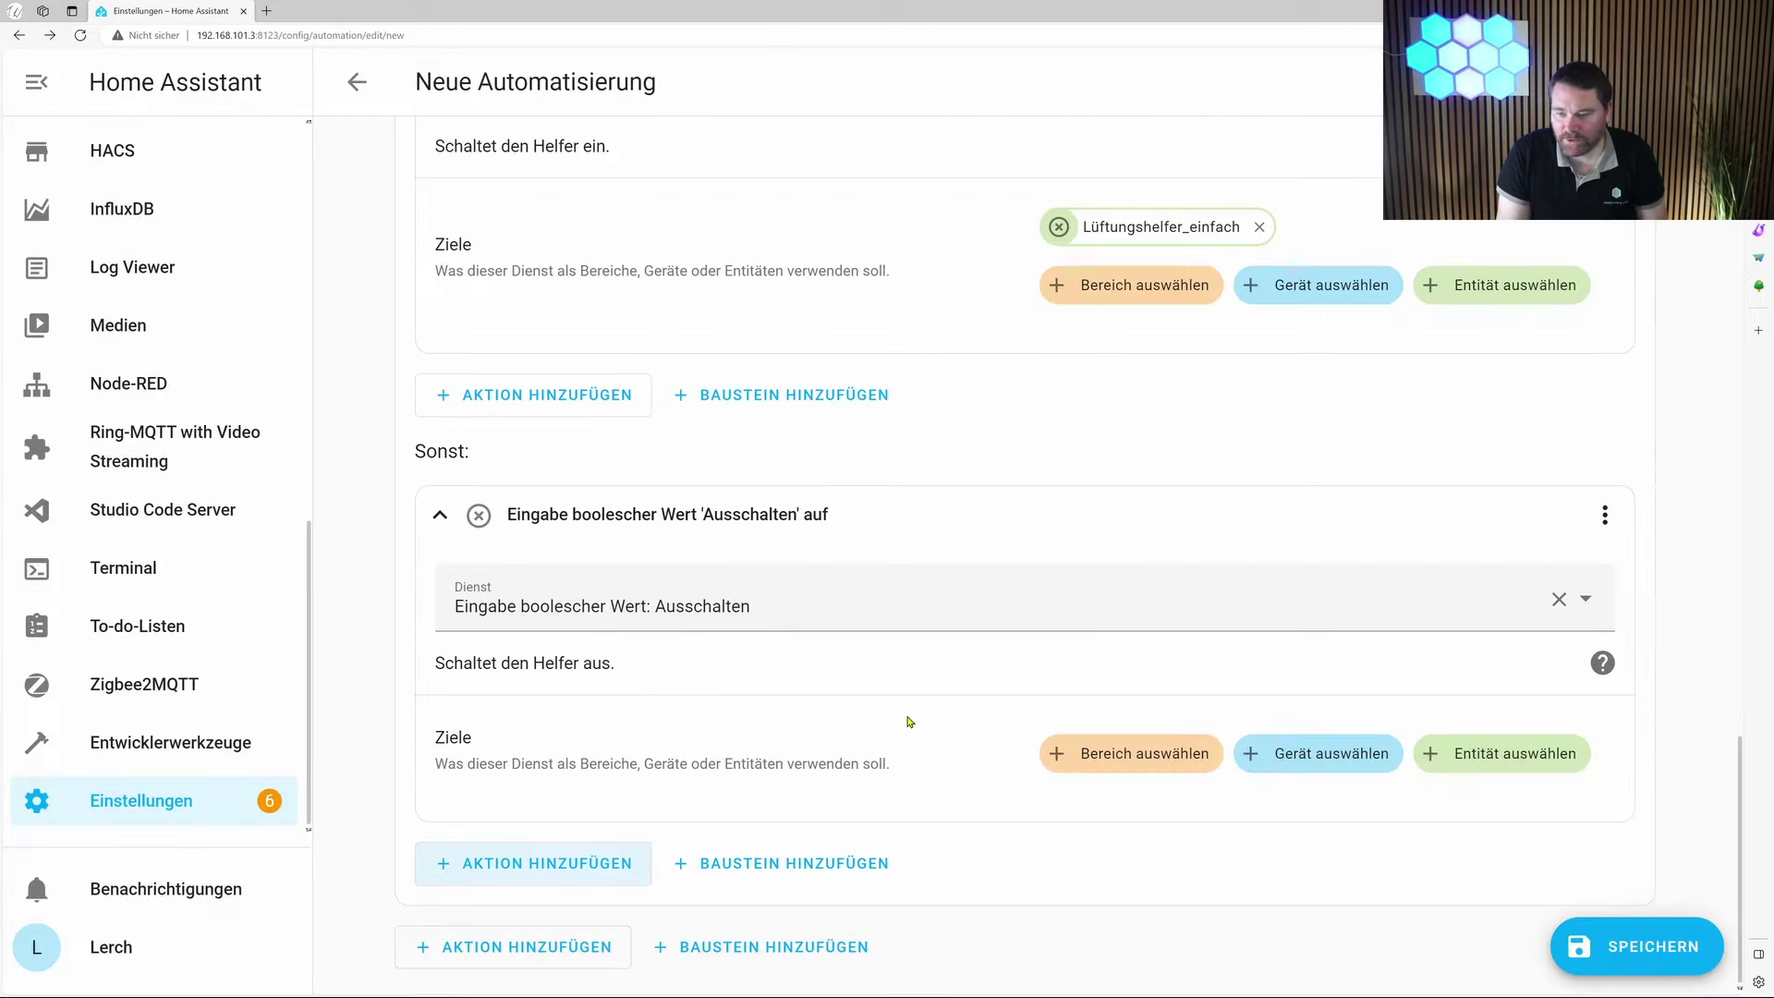
pyautogui.click(1541, 753)
pyautogui.write('lüft')
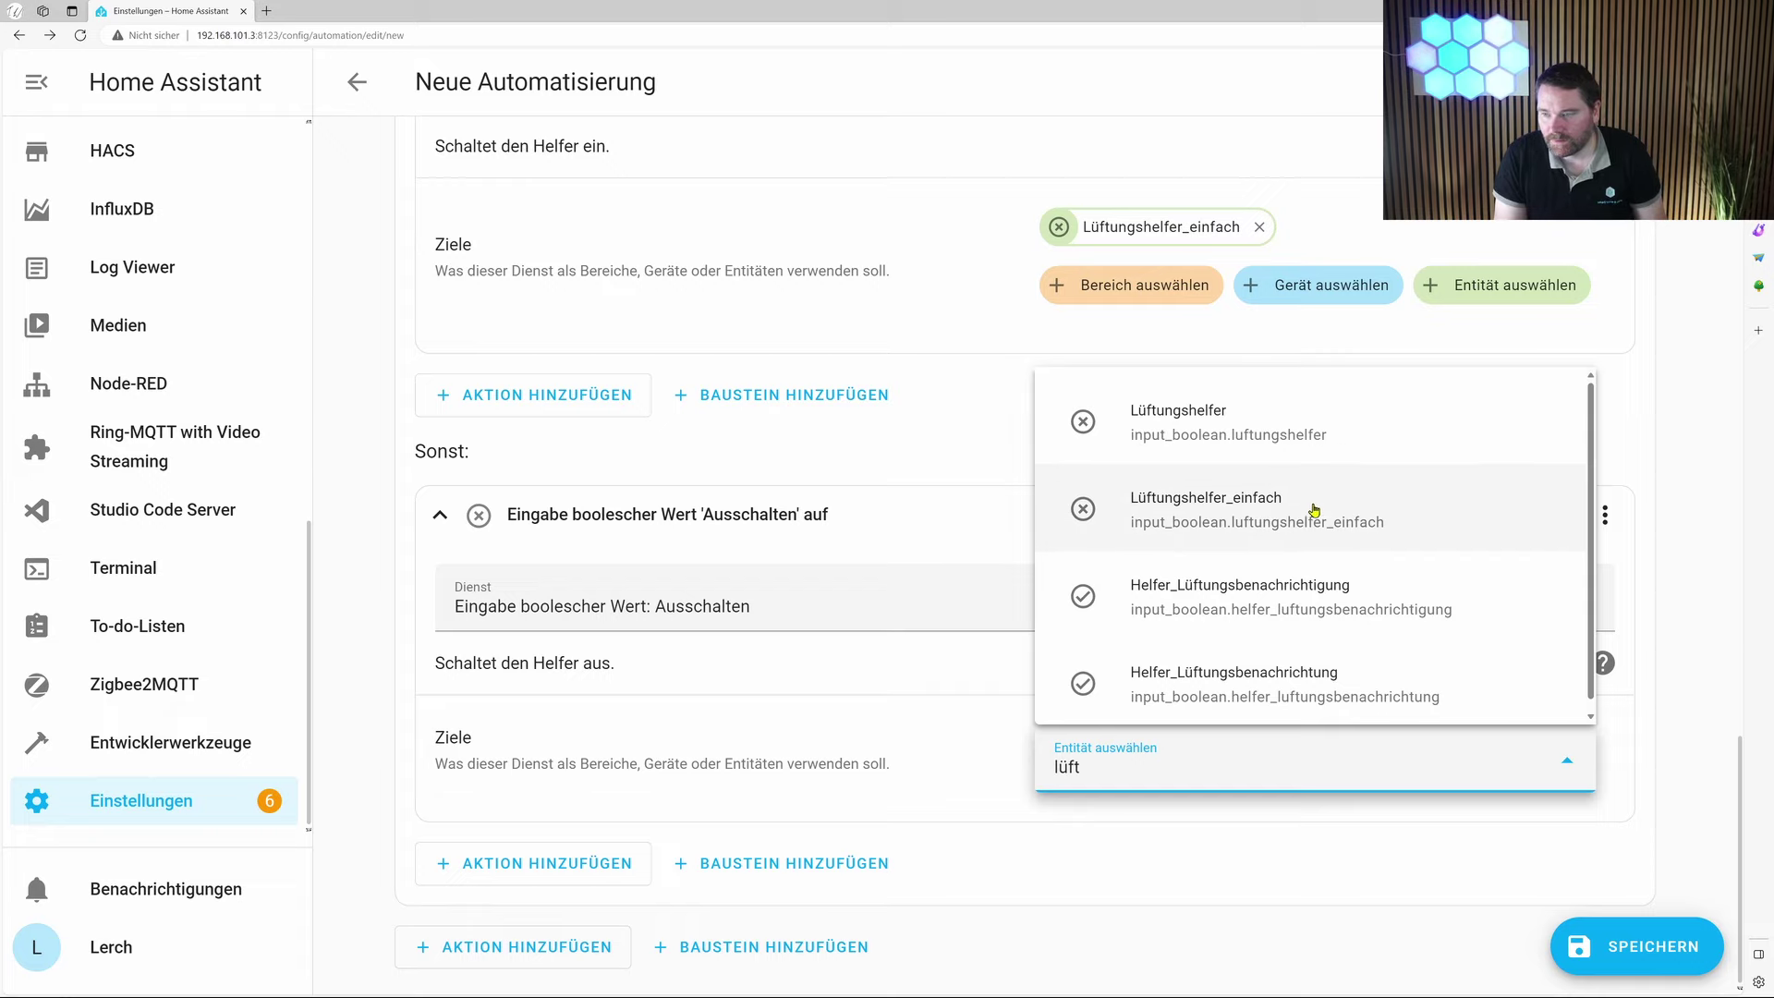
pyautogui.click(1262, 519)
# - Save the automation under the name einfache_Lüftungsprüfung
pyautogui.click(1555, 944)
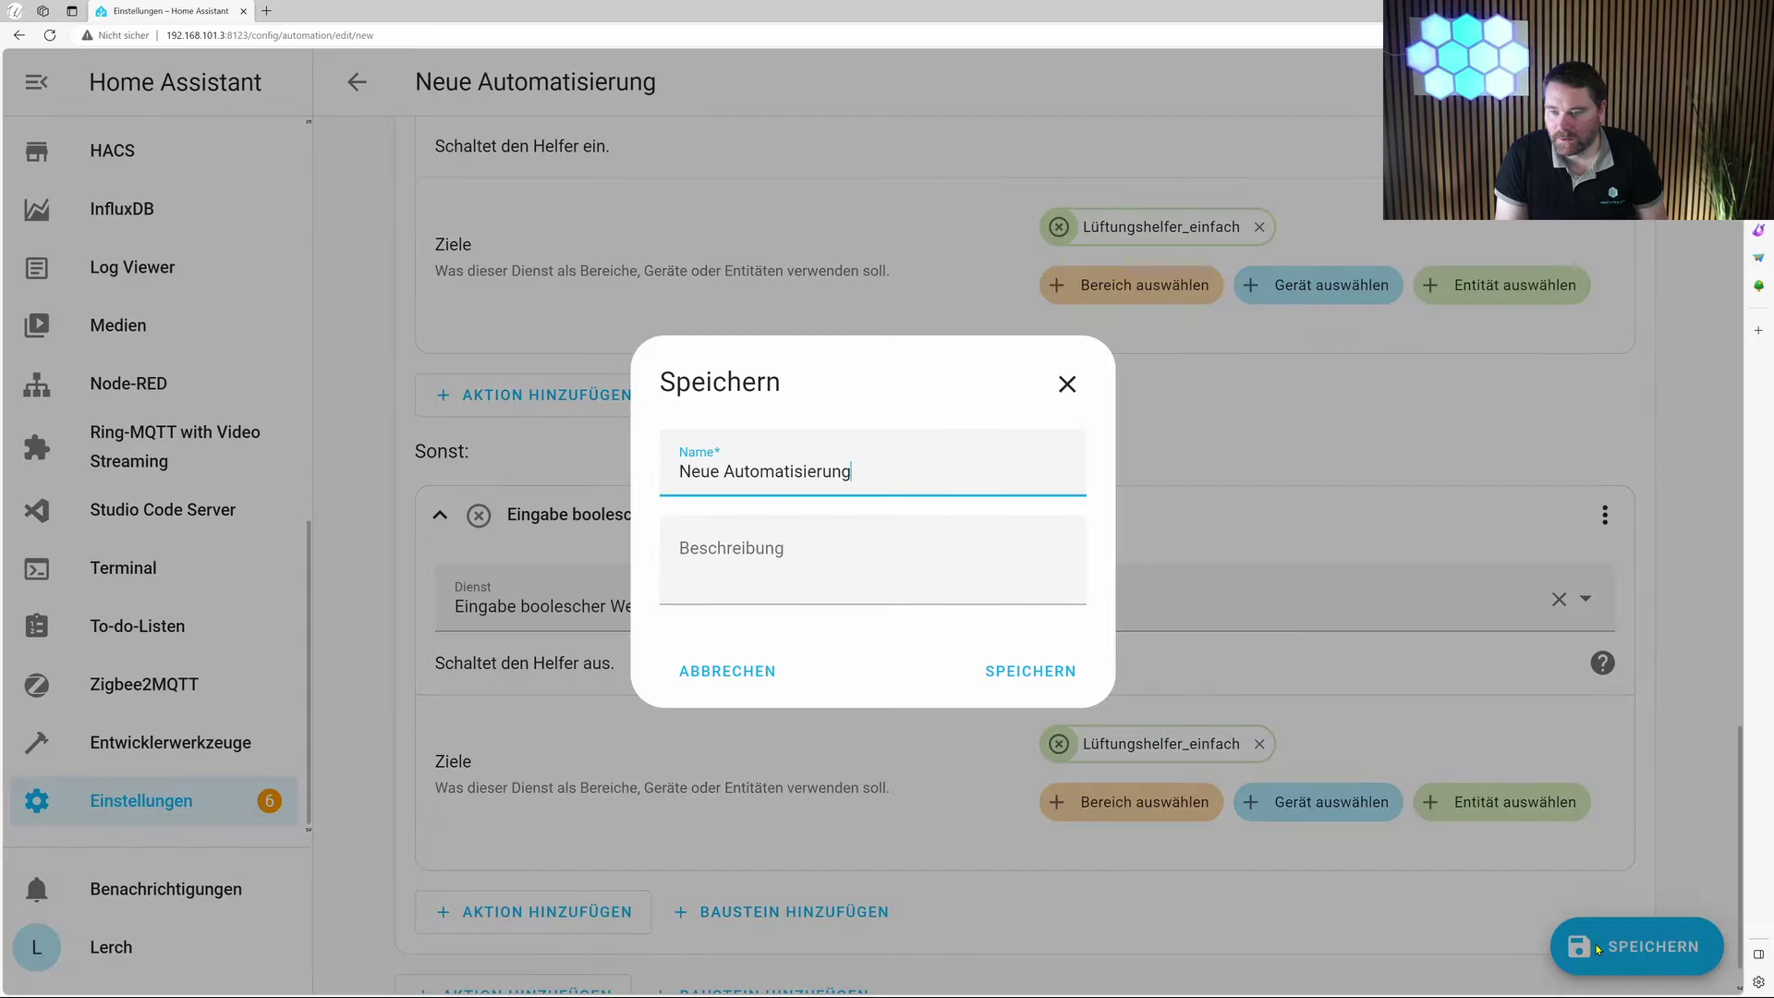
pyautogui.tripleClick(894, 471)
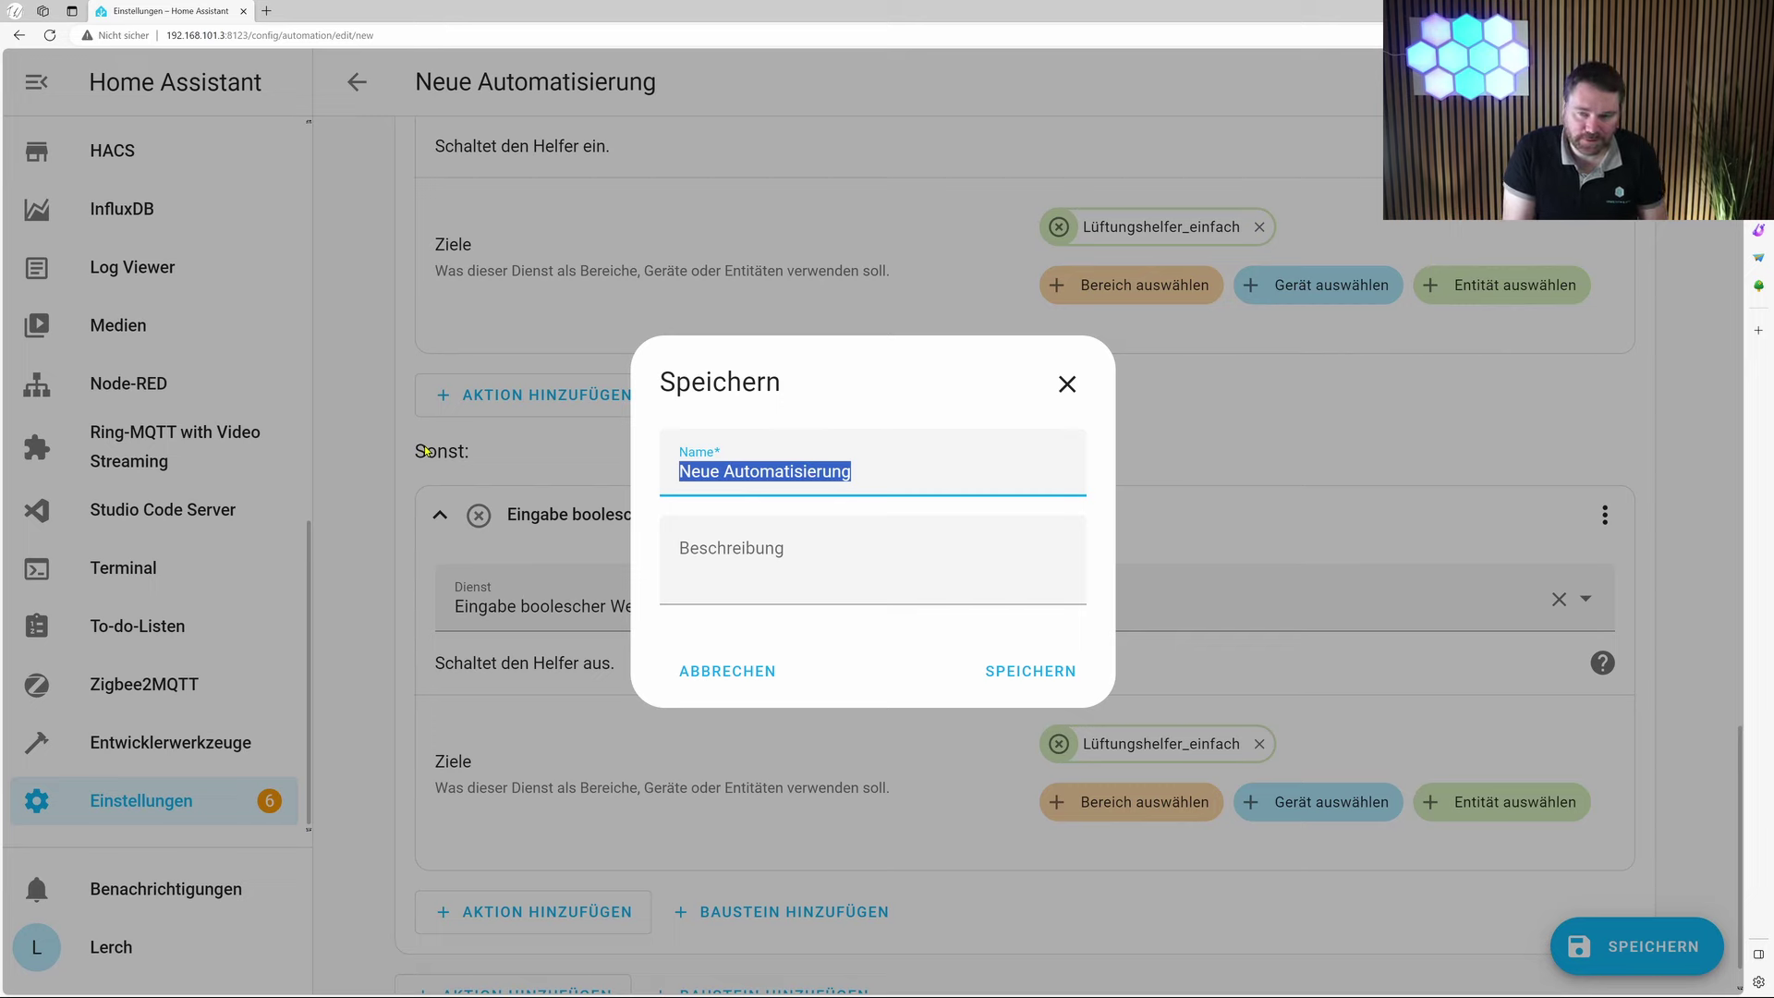
pyautogui.write('einfache_')
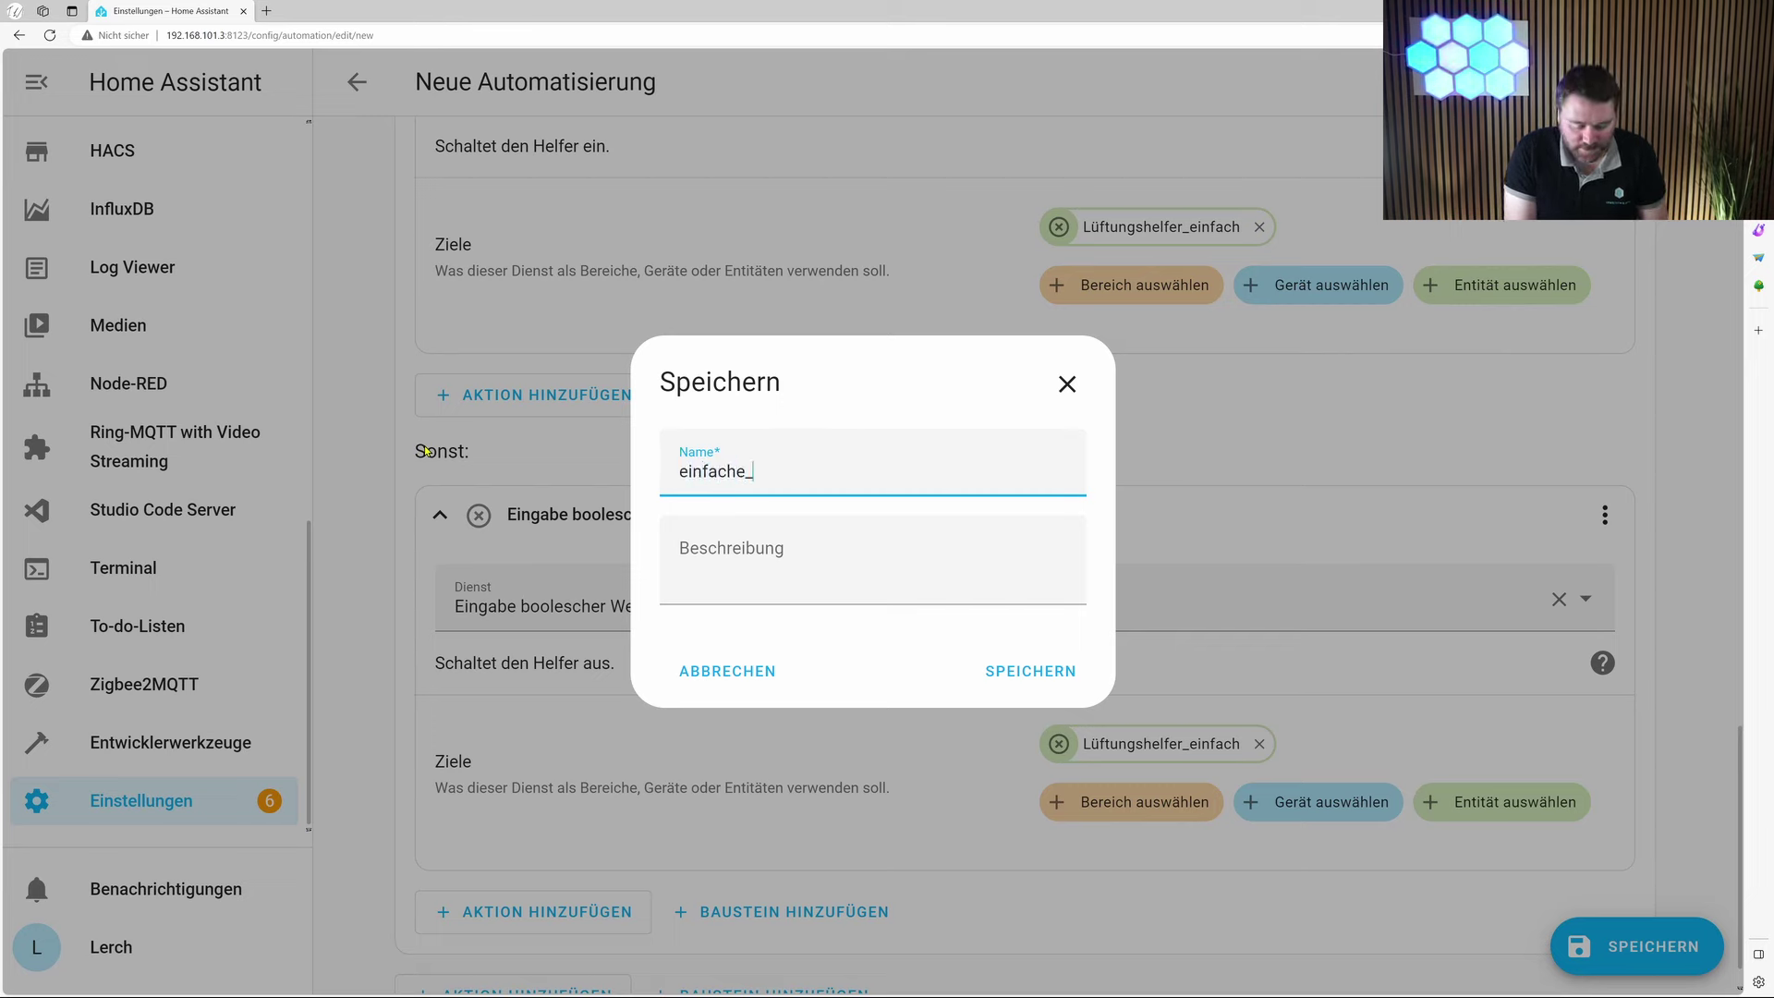
pyautogui.write('Lüftungsprüfung')
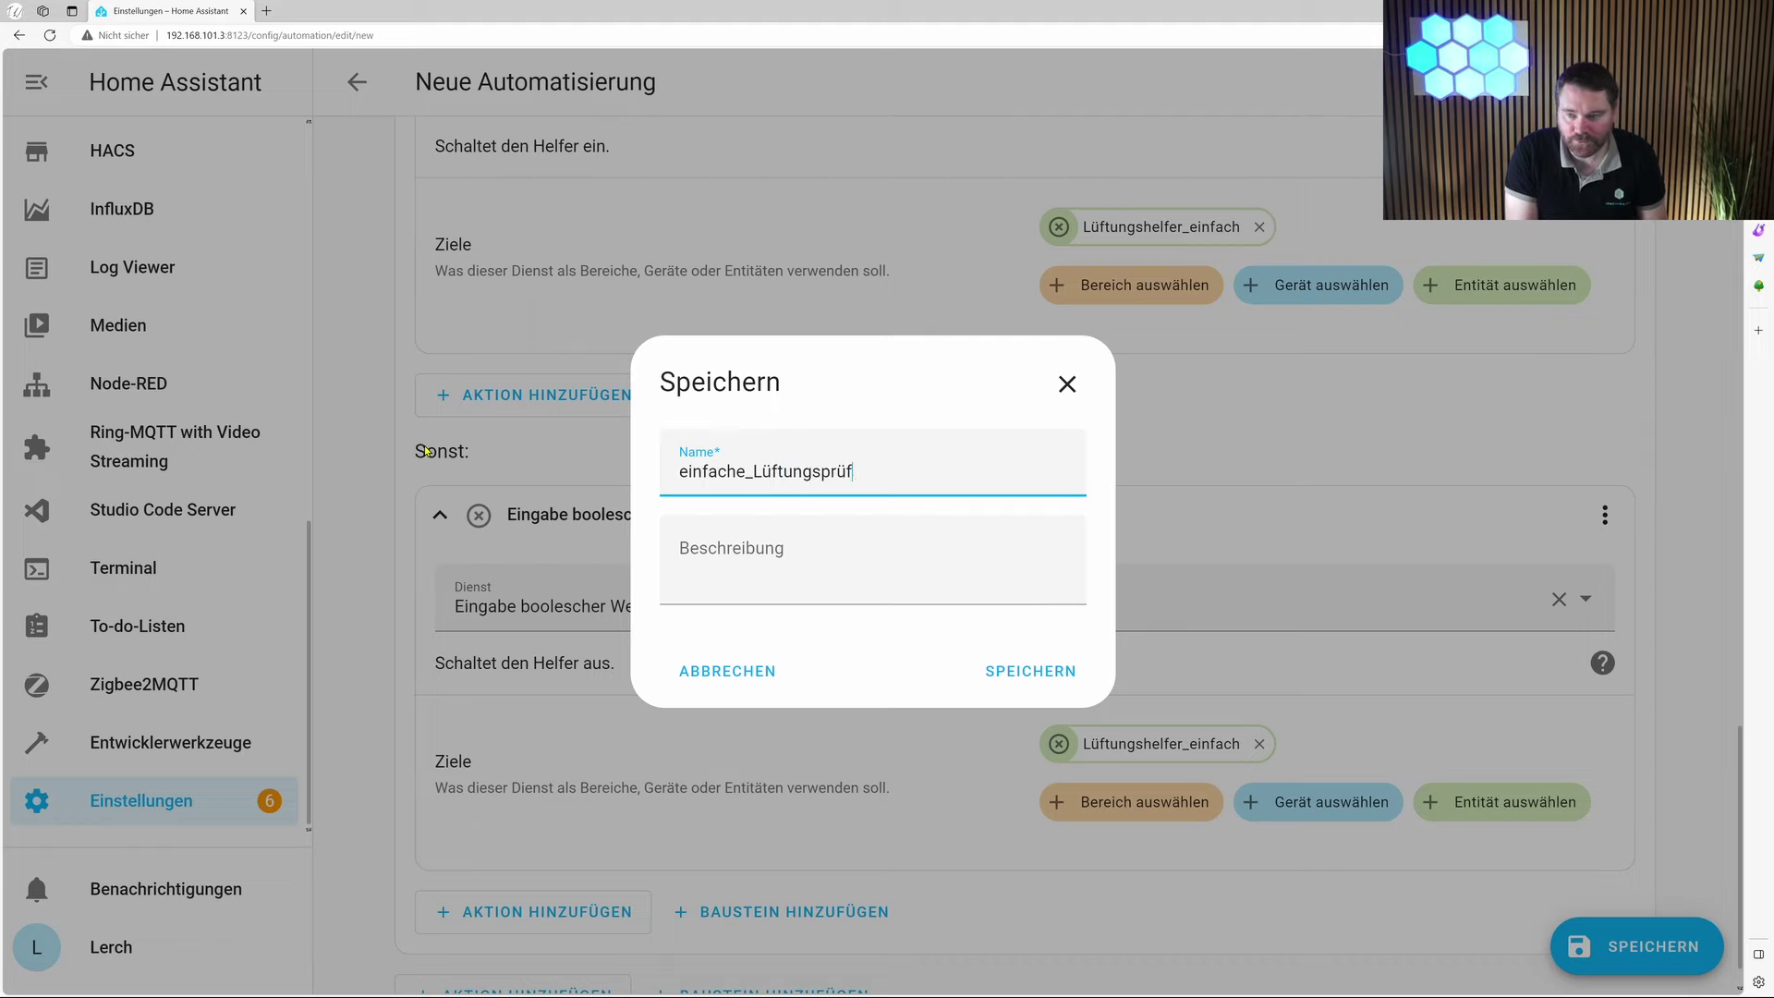
pyautogui.click(1021, 672)
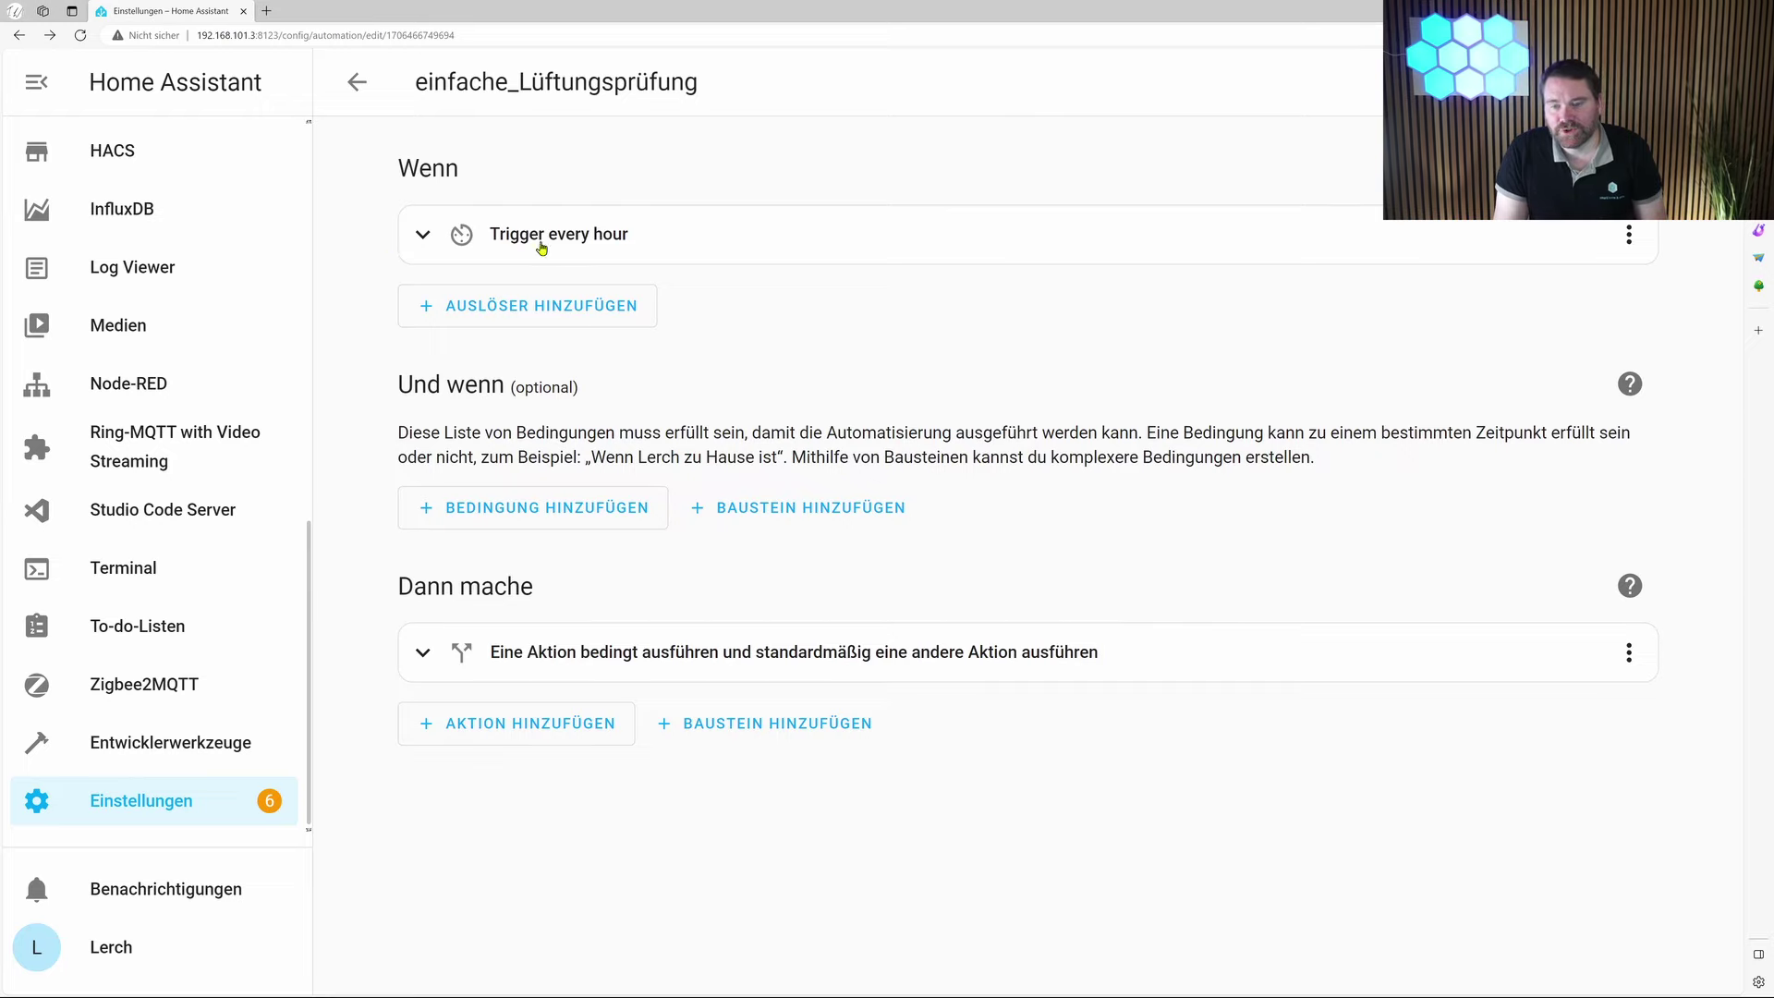
# - Expand the conditional action in the Dann mache section, review its branches and run it manually
pyautogui.click(412, 654)
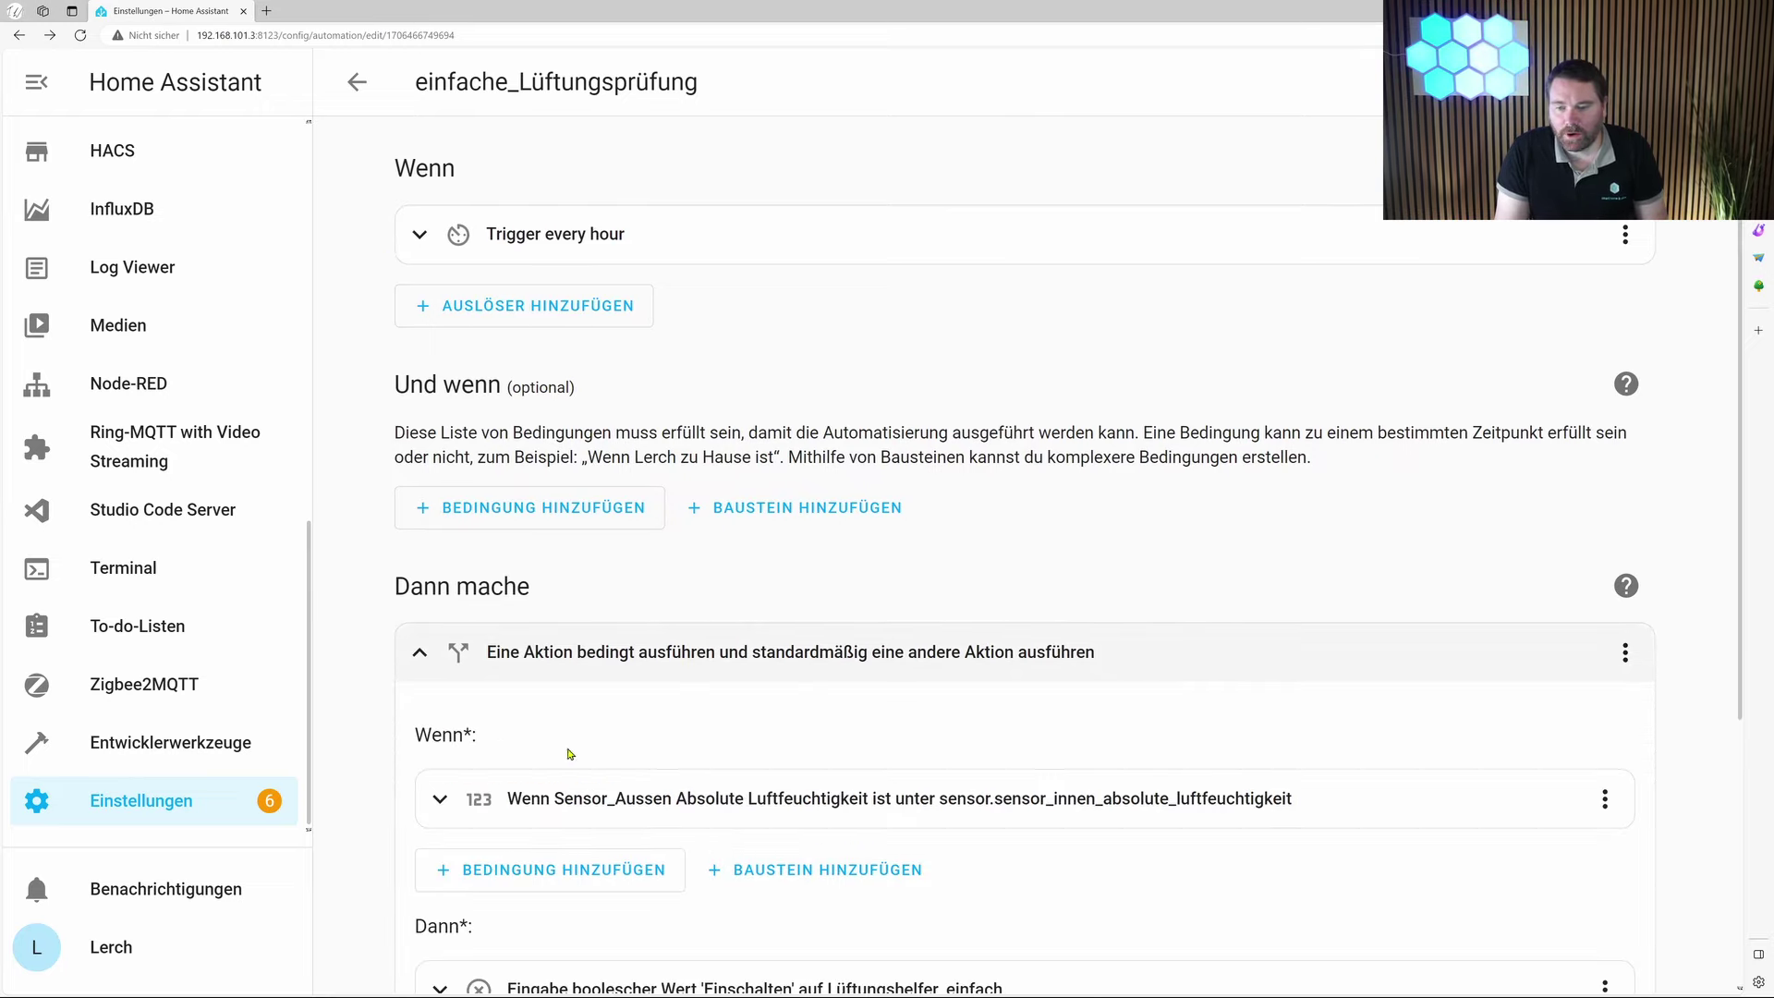
pyautogui.scroll(-4, 729, 614)
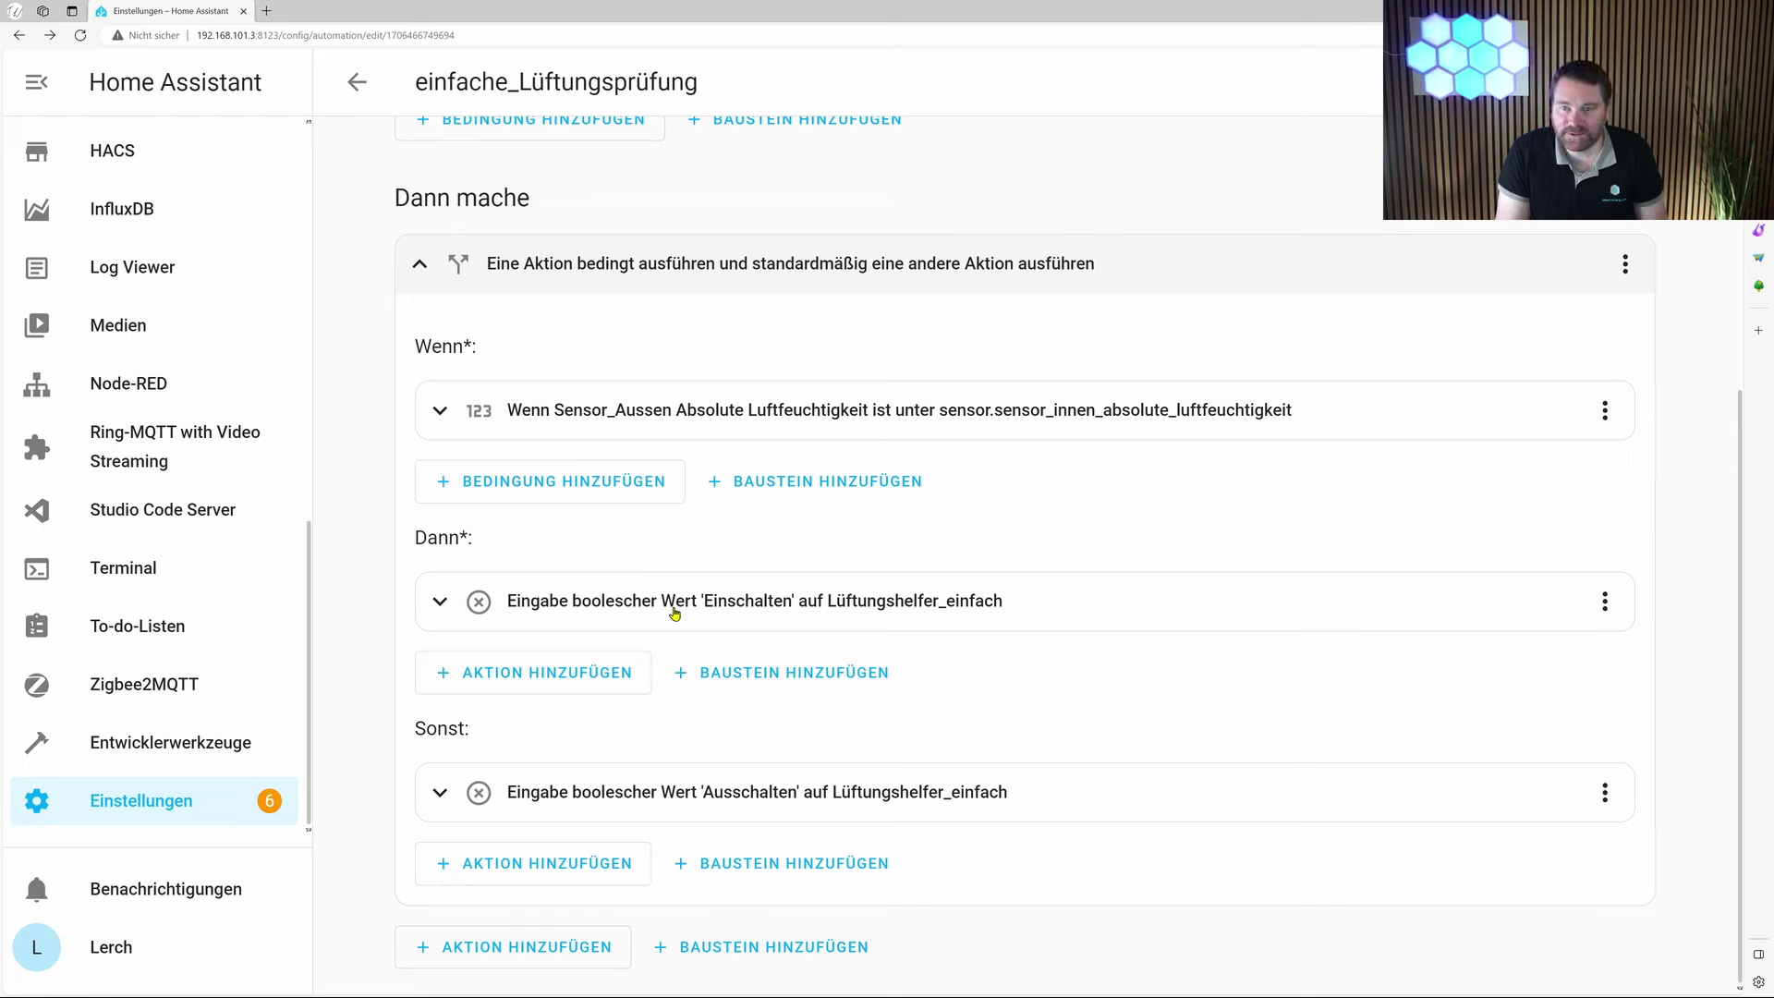
pyautogui.click(1622, 265)
pyautogui.click(1469, 342)
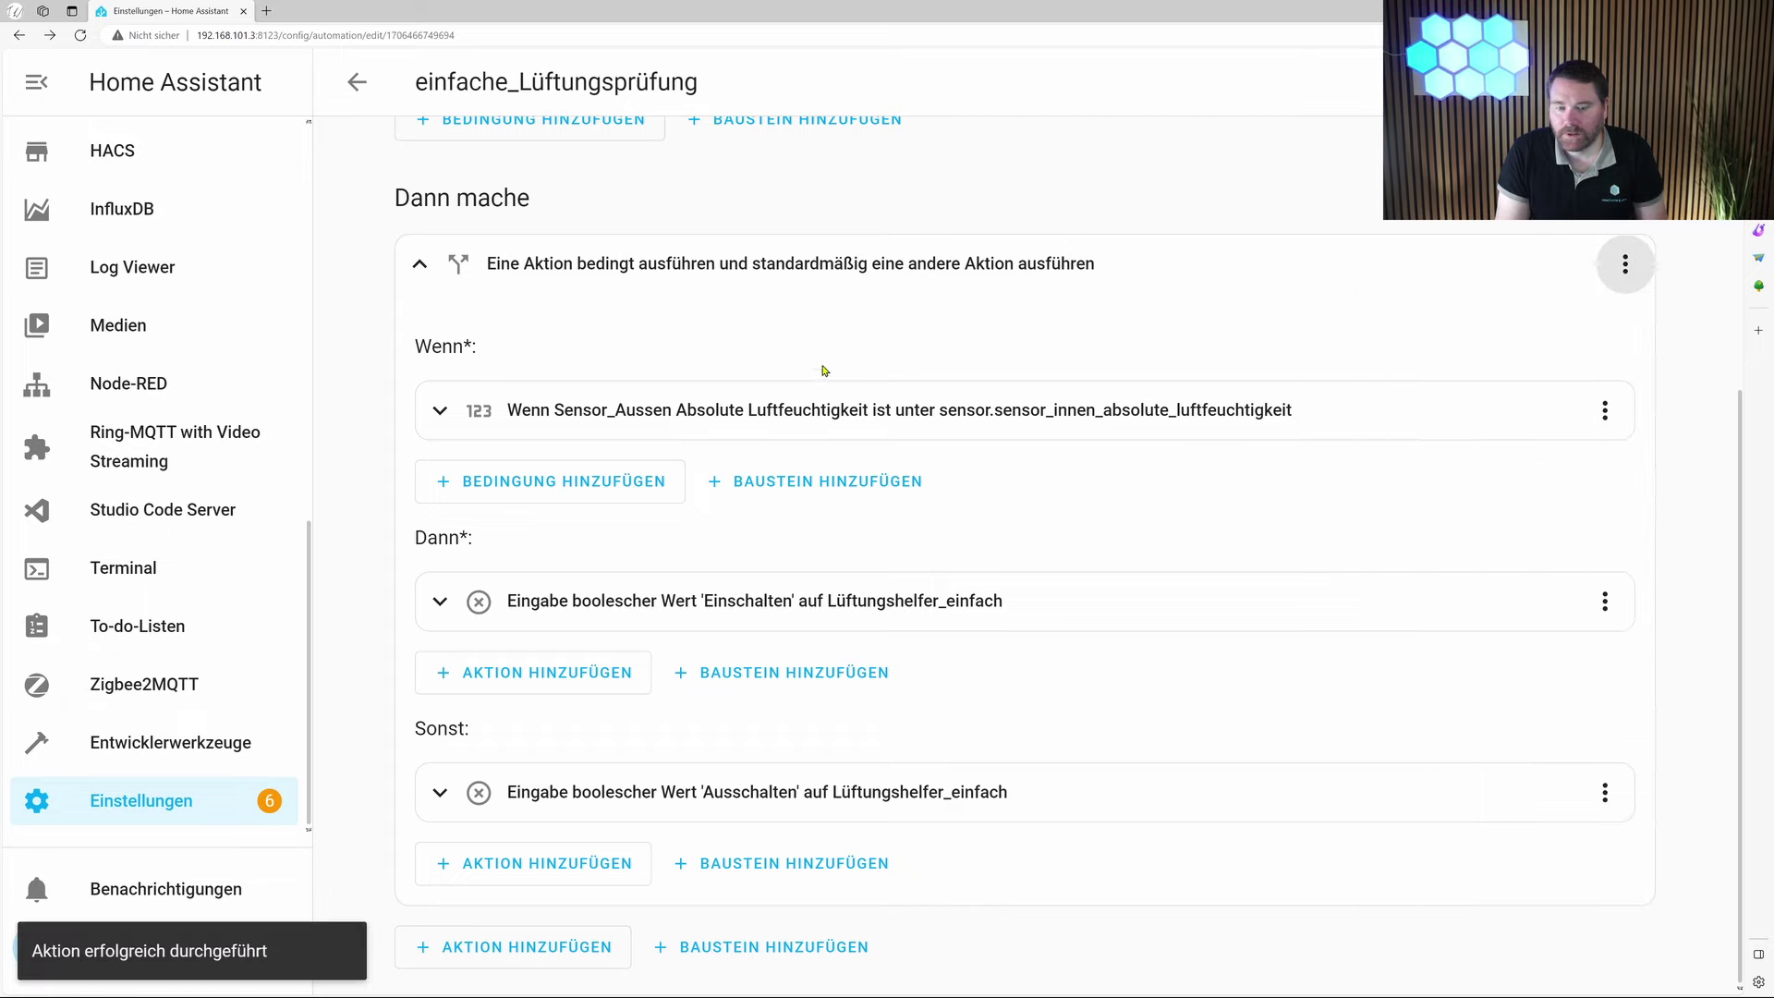
# - Find the helper Lüftungshelfer_einfach under Geräte & Dienste and open its details to check its state
pyautogui.click(148, 800)
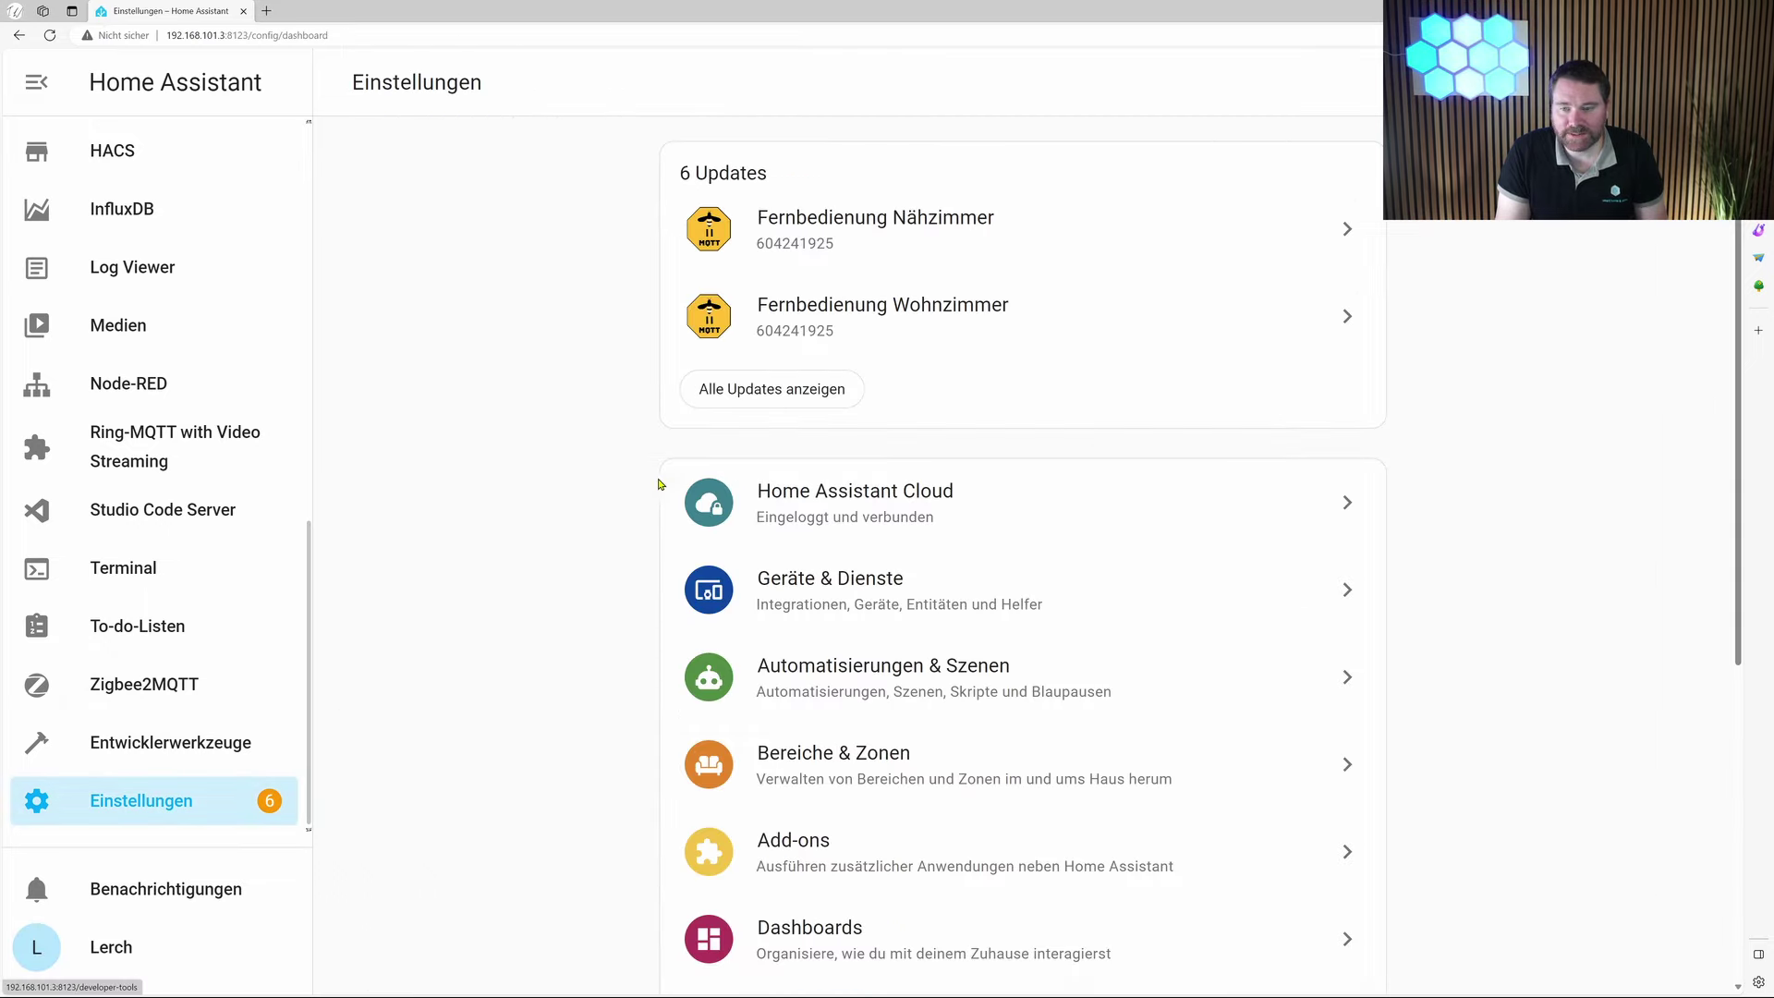
pyautogui.click(813, 601)
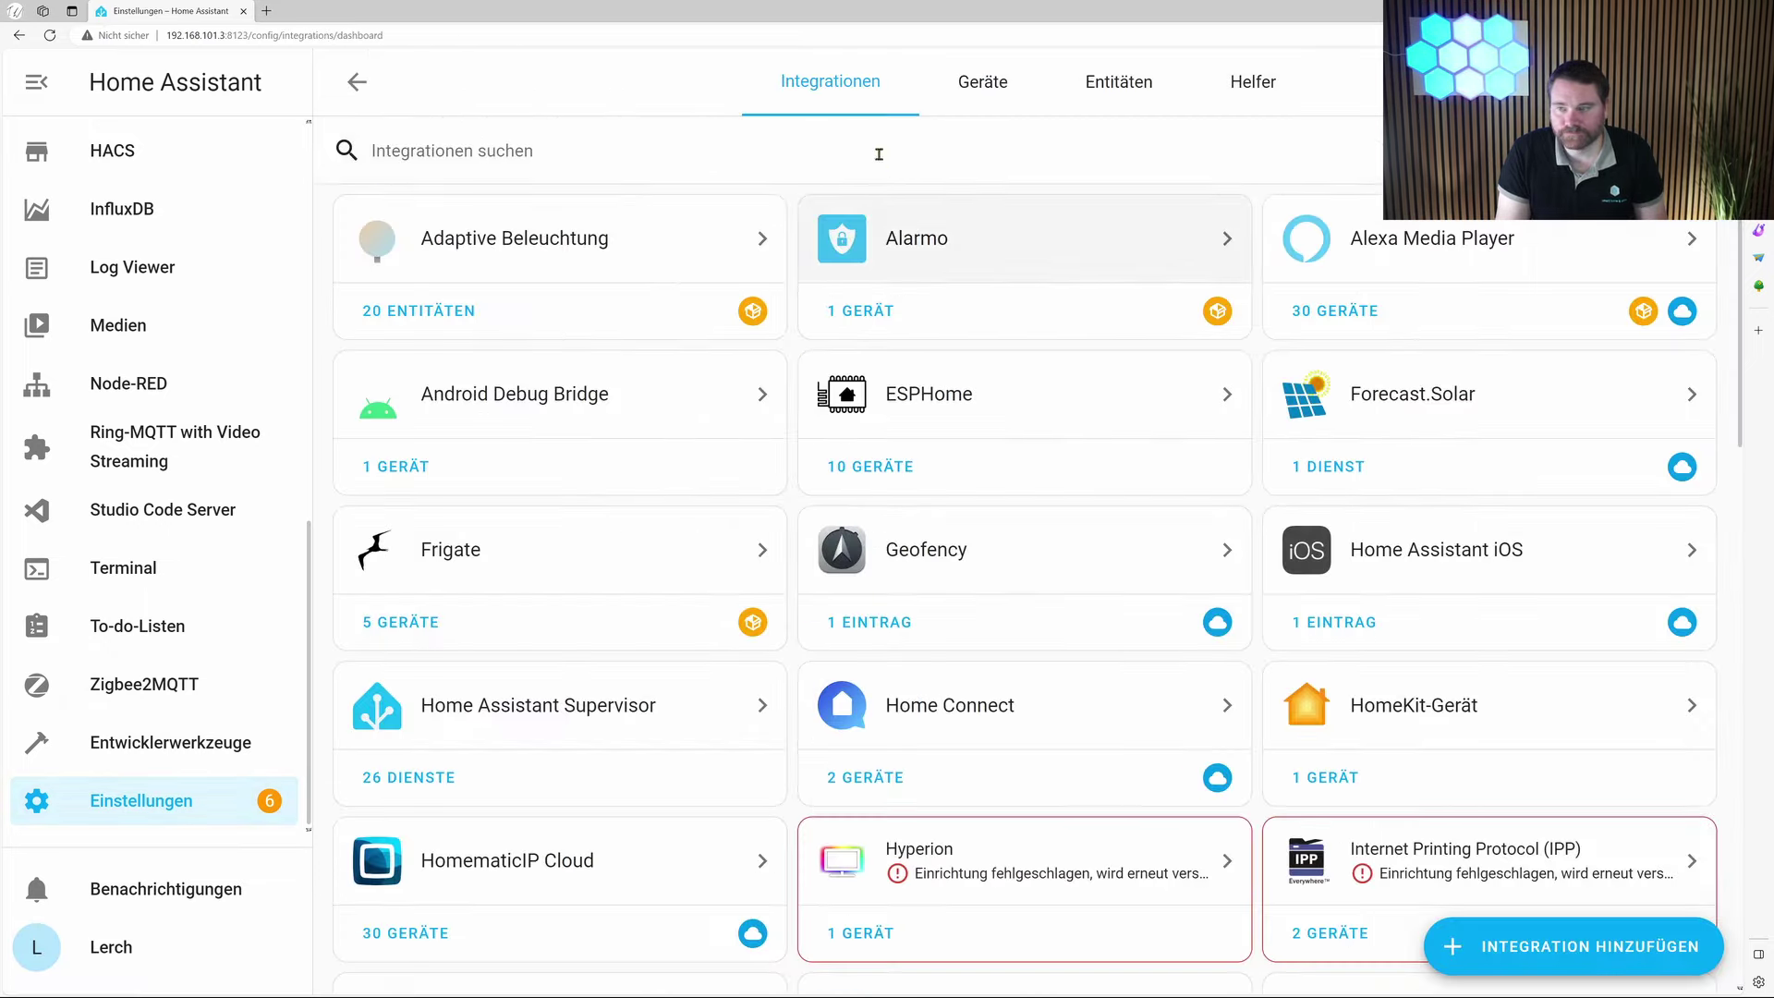
pyautogui.click(1251, 79)
pyautogui.write('lüftu')
pyautogui.click(607, 517)
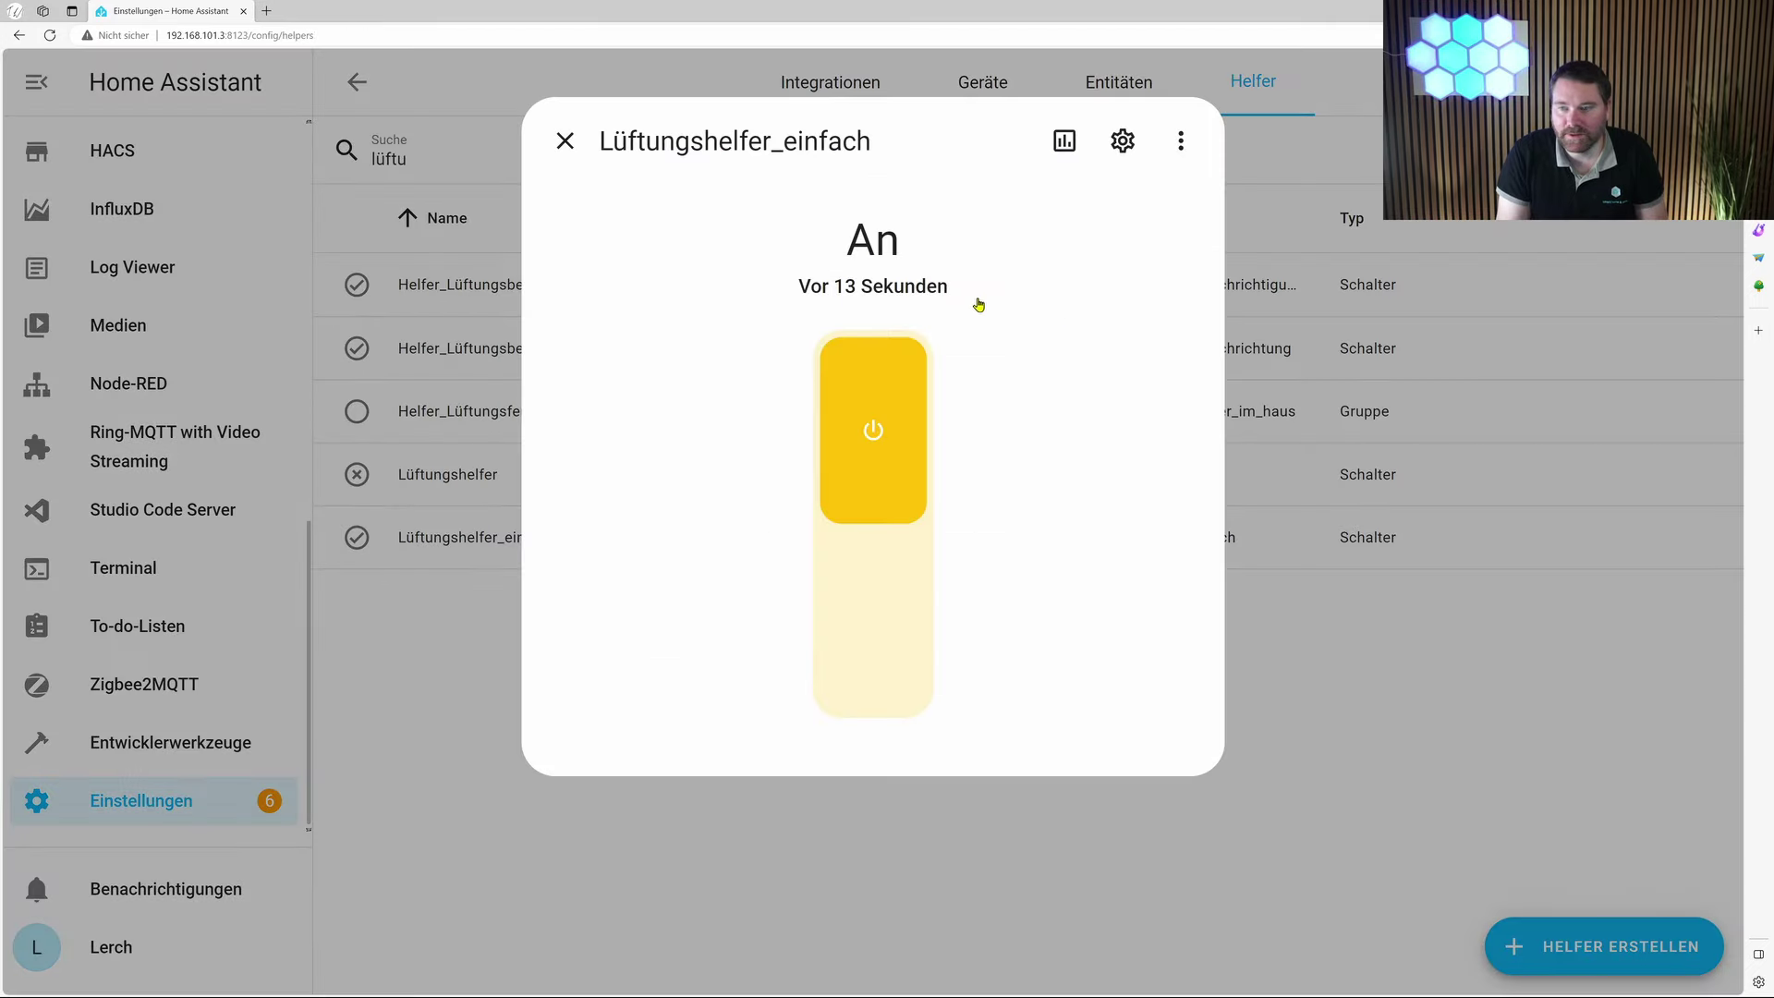
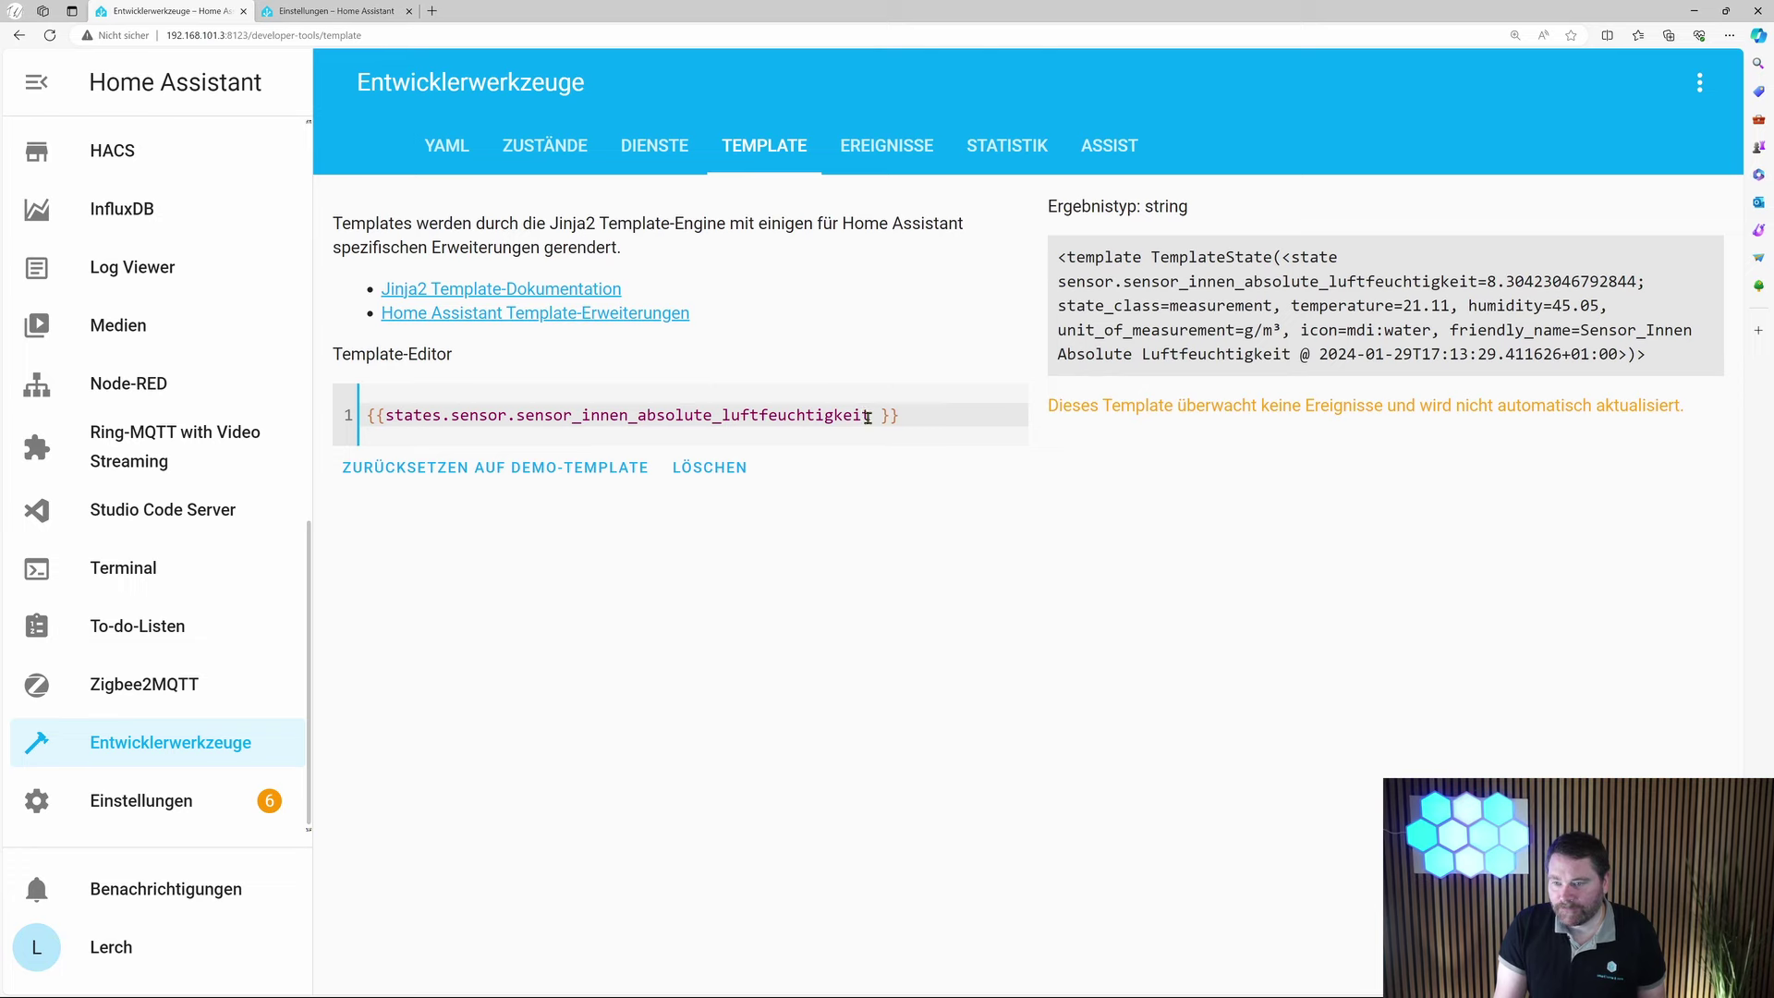
# - Append .state to the sensor_innen_absolute_luftfeuchtigkeit expression in the template editor
pyautogui.write('.state')
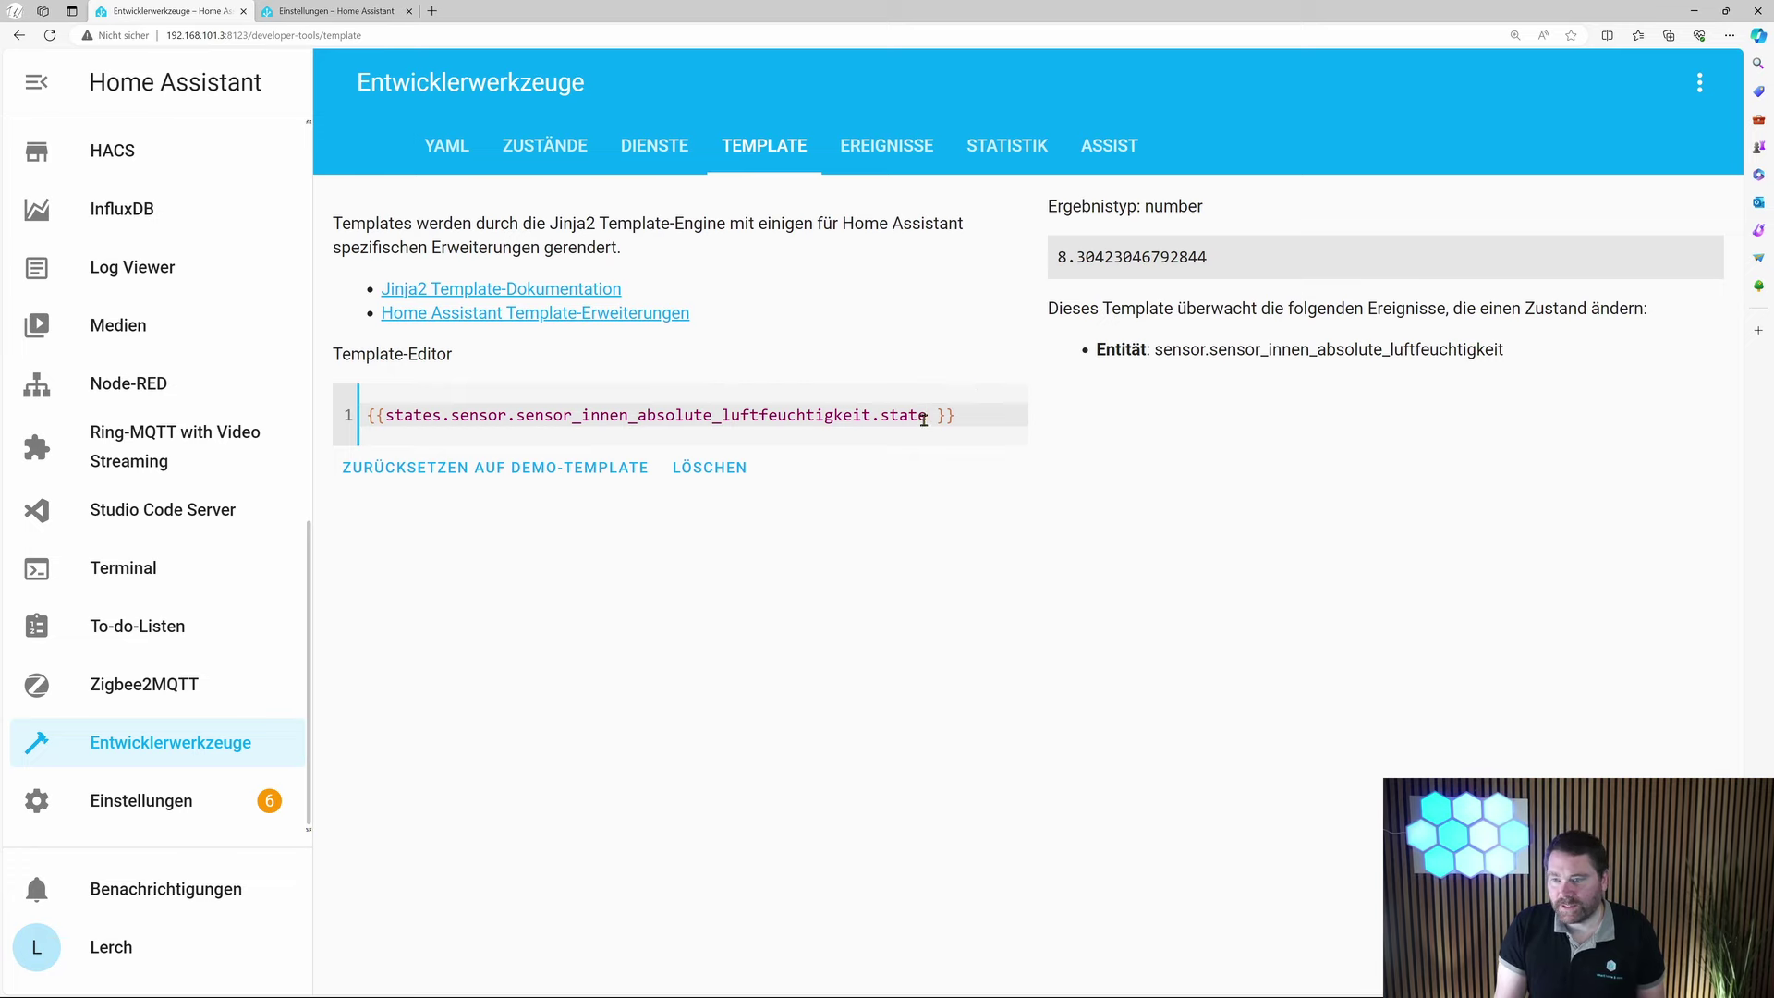
# - Wrap the sensor_innen_absolute_luftfeuchtigkeit state expression in float() and append a minus sign after it
pyautogui.write(')')
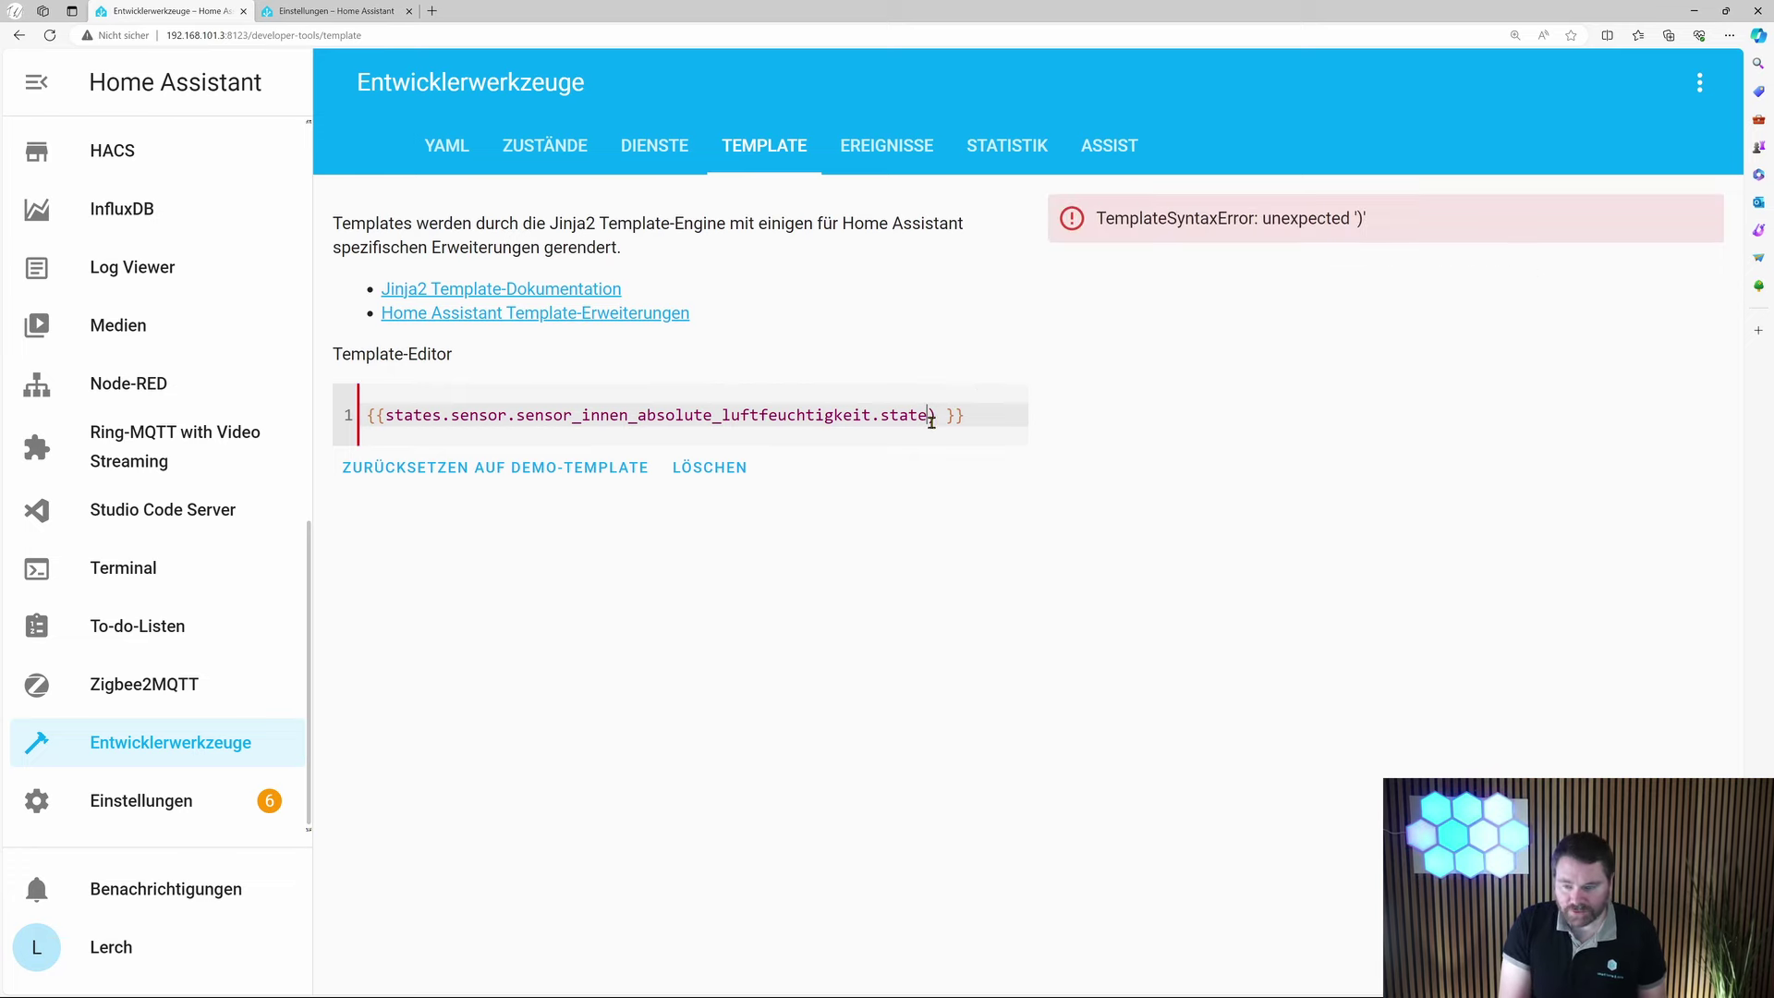
pyautogui.press('Left')
pyautogui.press('Left')
pyautogui.press('Left')
pyautogui.press('Left')
pyautogui.press('Left')
pyautogui.press('Left')
pyautogui.press('Left')
pyautogui.press('Left')
pyautogui.press('Left')
pyautogui.press('Left')
pyautogui.press('Left')
pyautogui.press('Left')
pyautogui.press('Left')
pyautogui.press('Left')
pyautogui.press('Left')
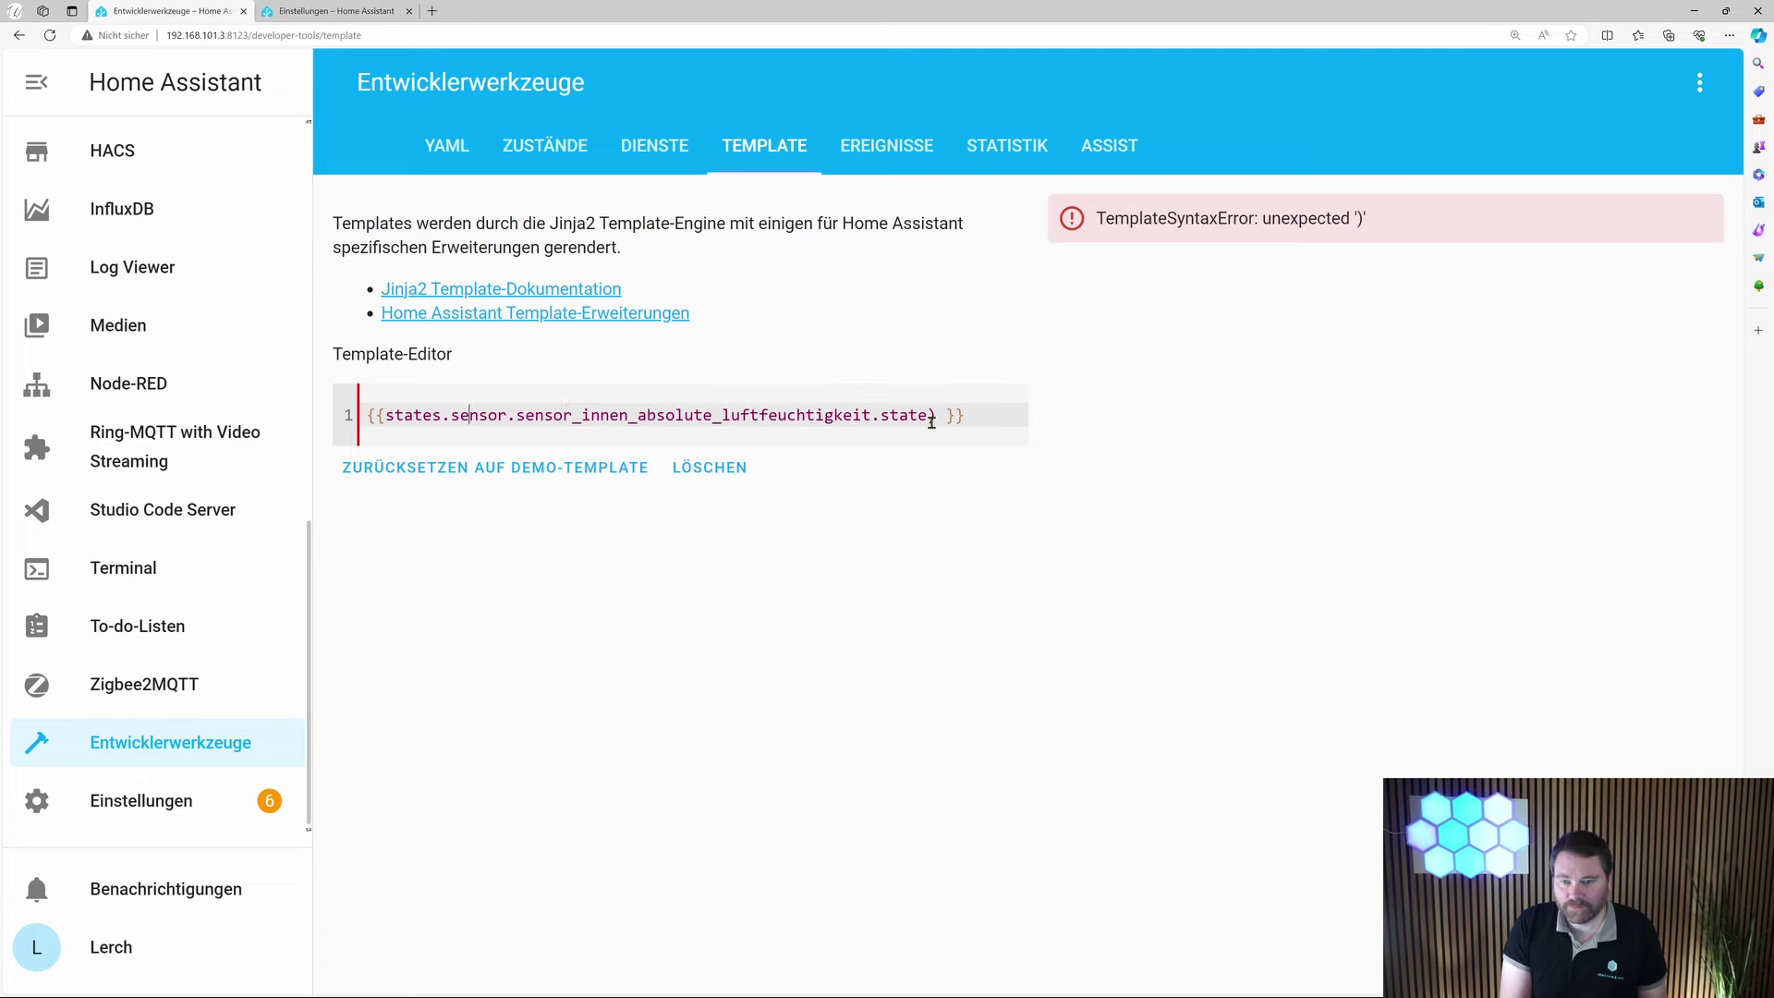
pyautogui.write('(')
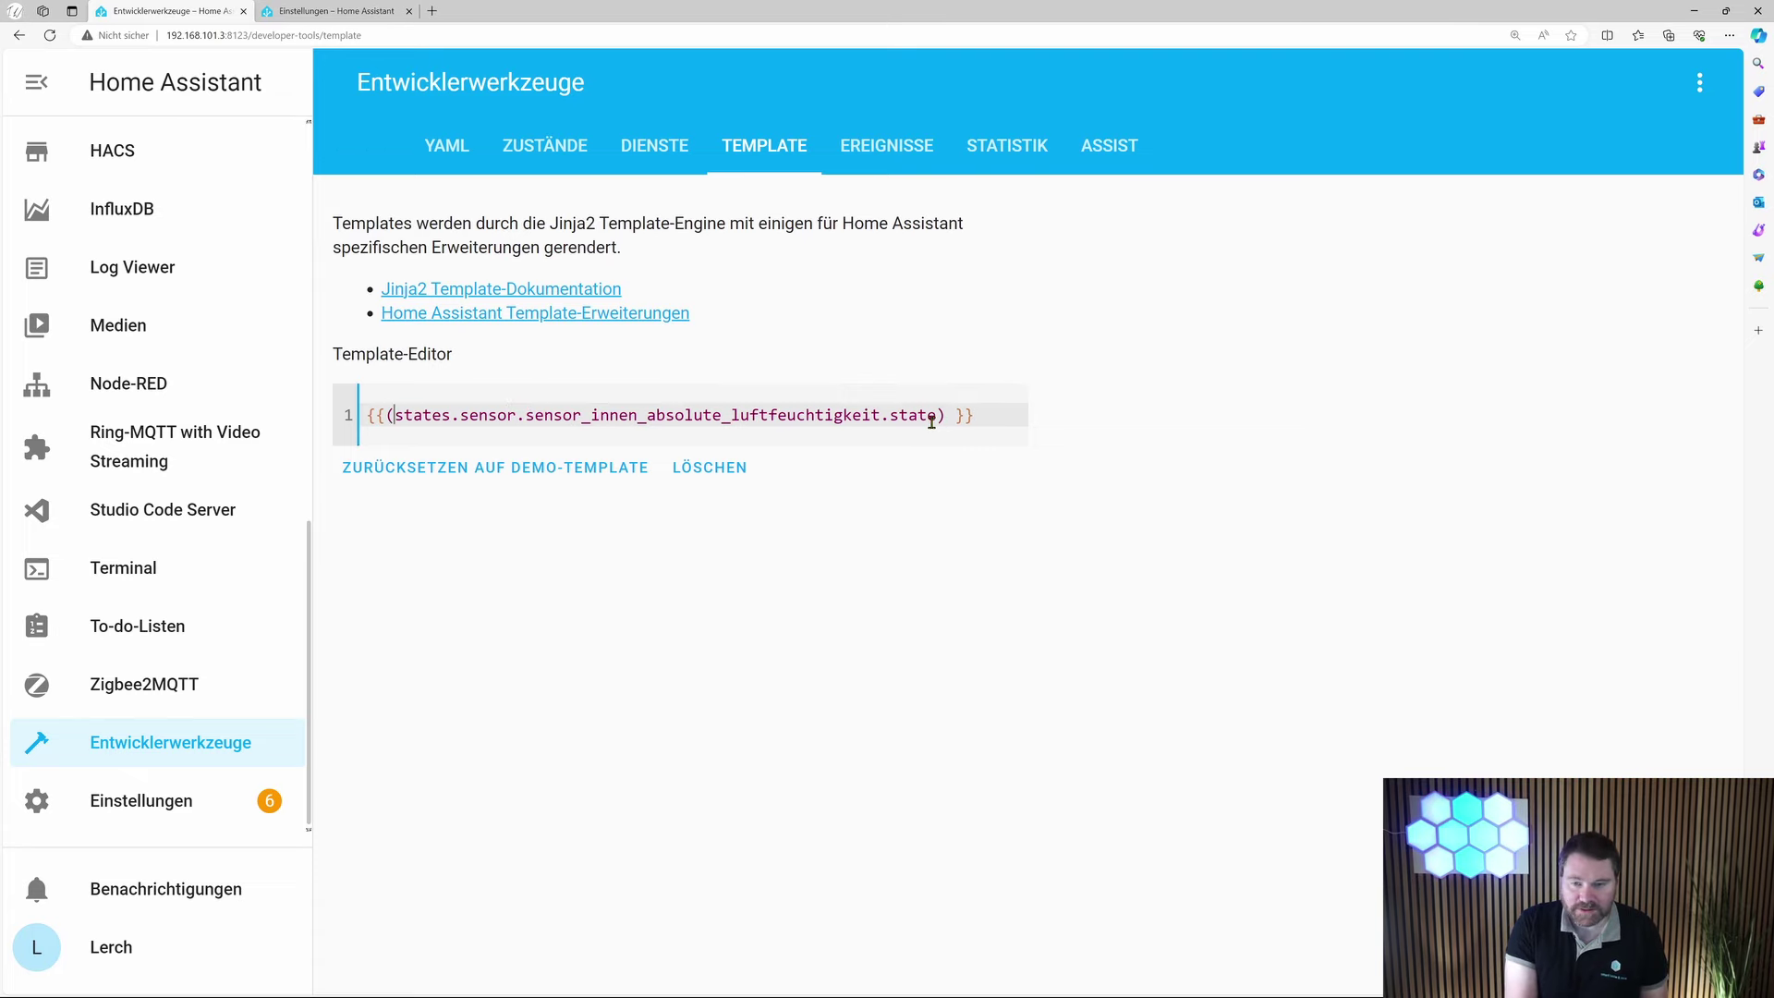
pyautogui.write('float')
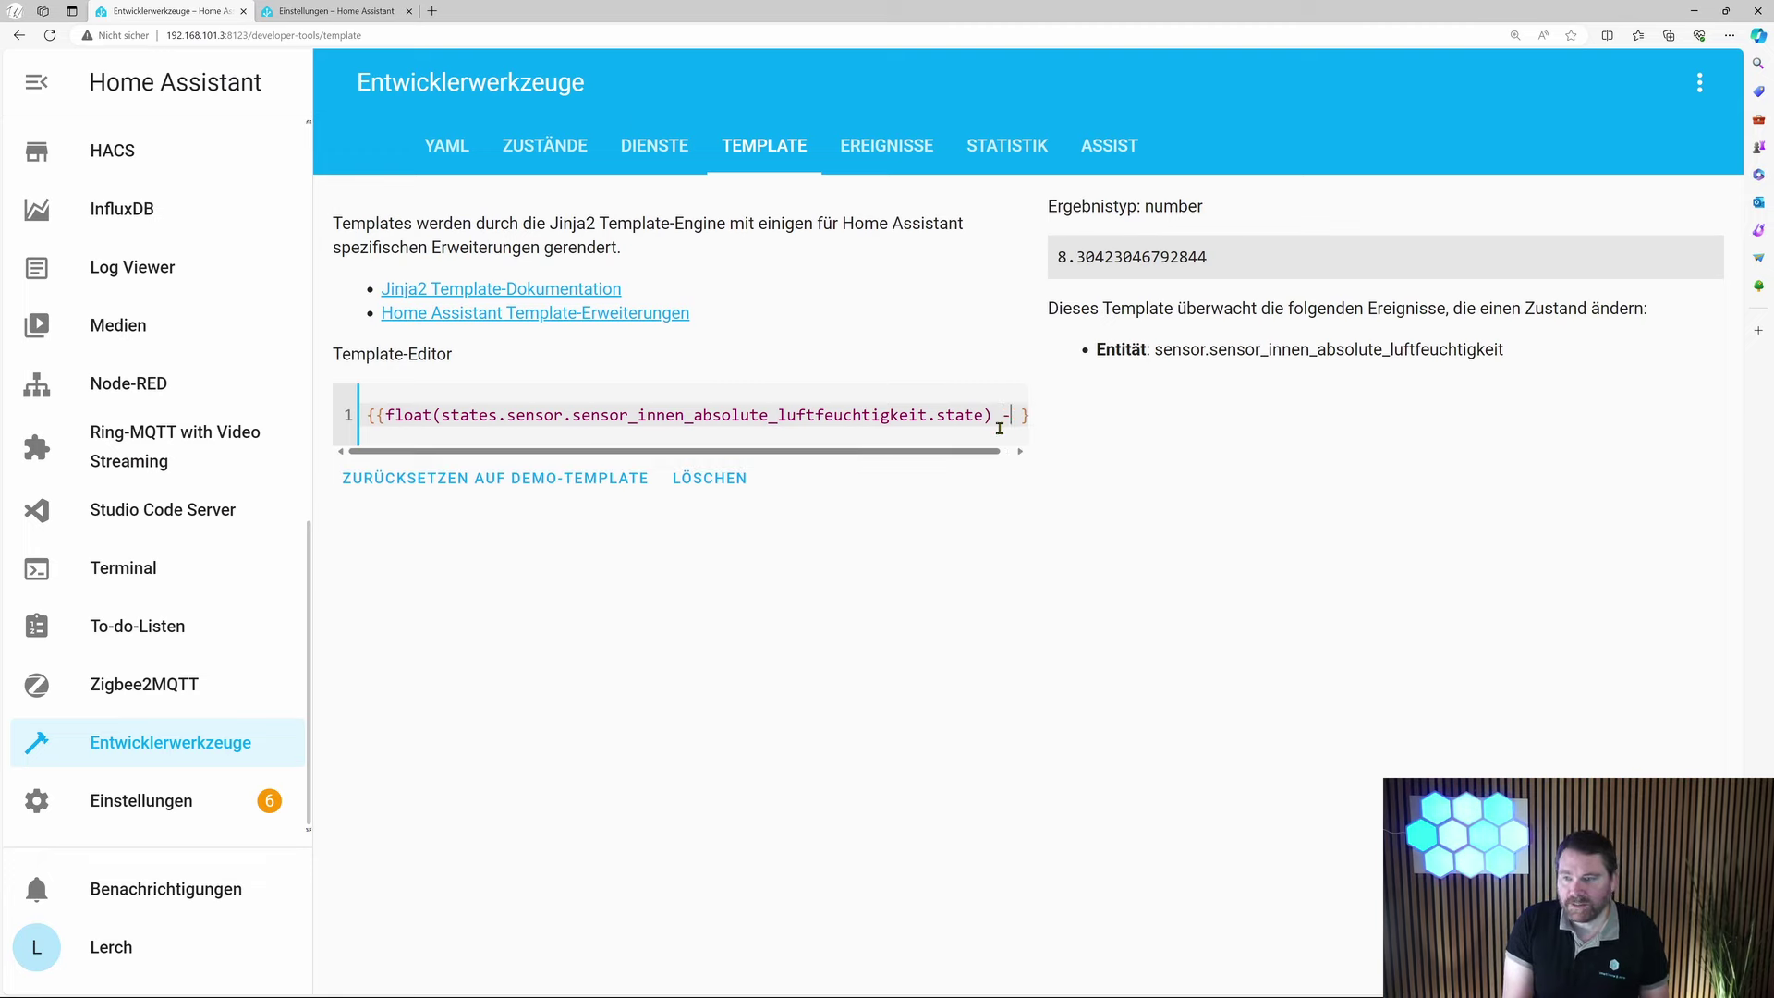
# - Copy the indoor float() term and paste it after the minus sign as the second operand
pyautogui.moveTo(1015, 415); pyautogui.dragTo(386, 418)
pyautogui.hotkey('ctrl', 'c')
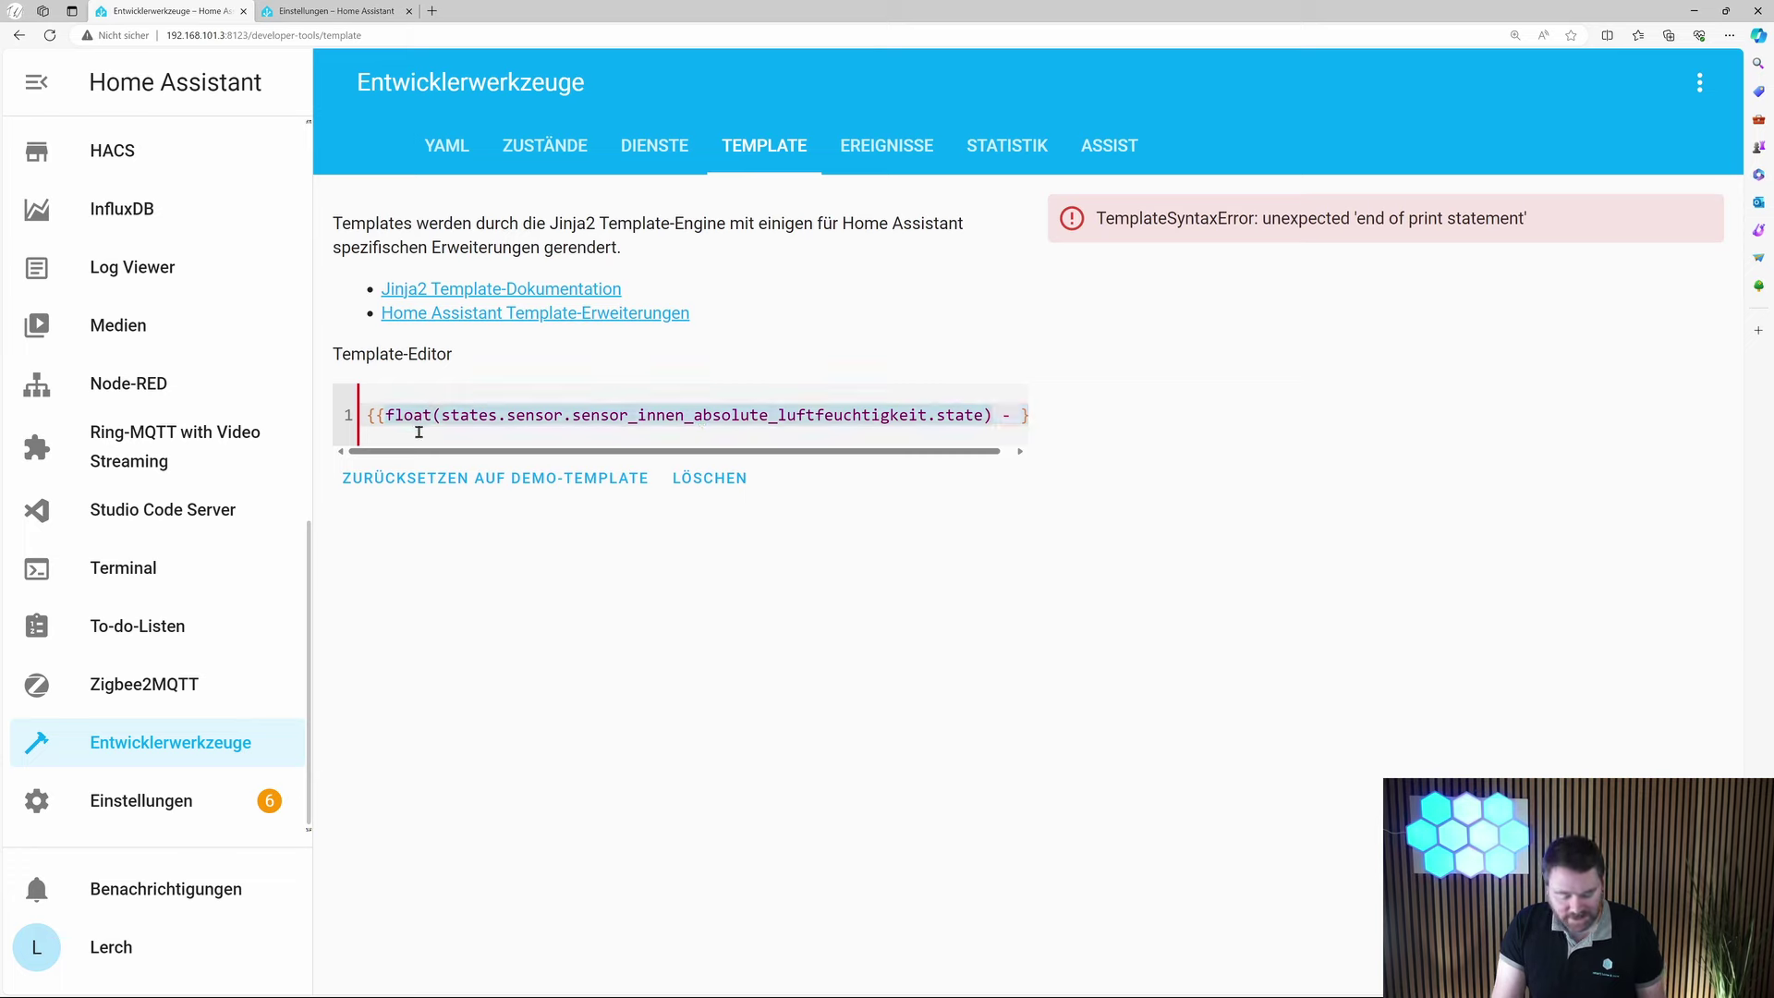
pyautogui.moveTo(531, 457); pyautogui.dragTo(543, 457)
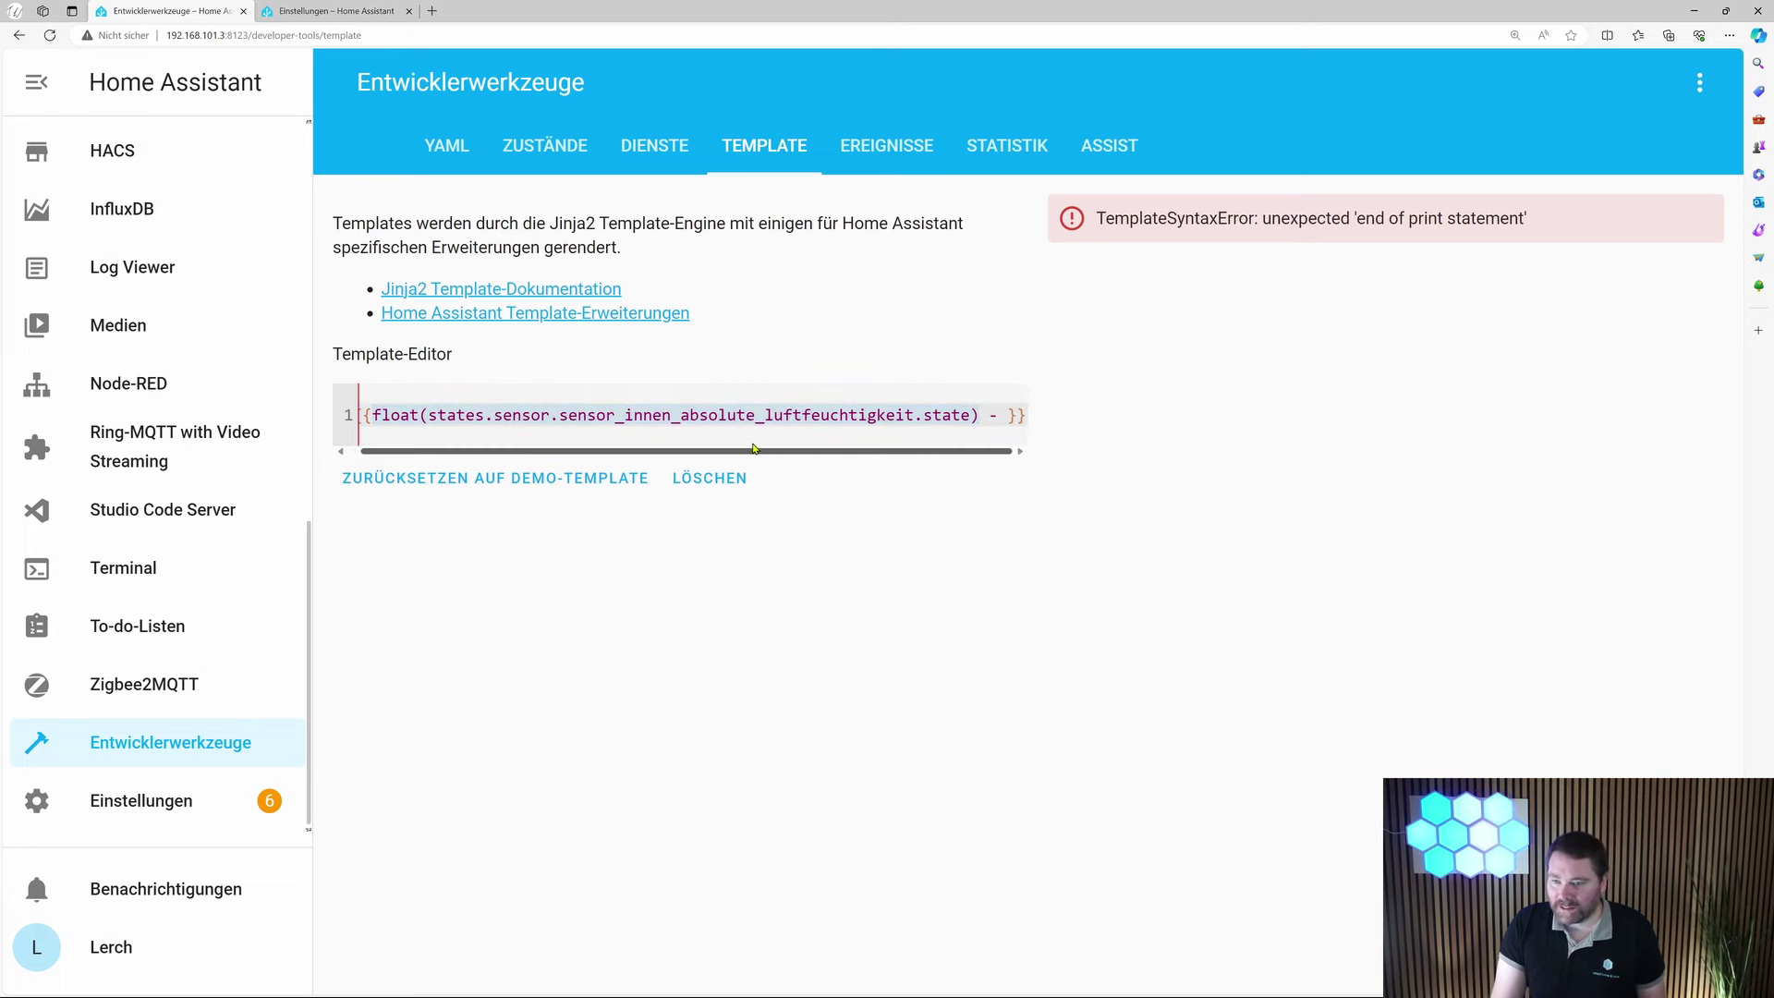
pyautogui.click(1007, 415)
pyautogui.hotkey('ctrl', 'v')
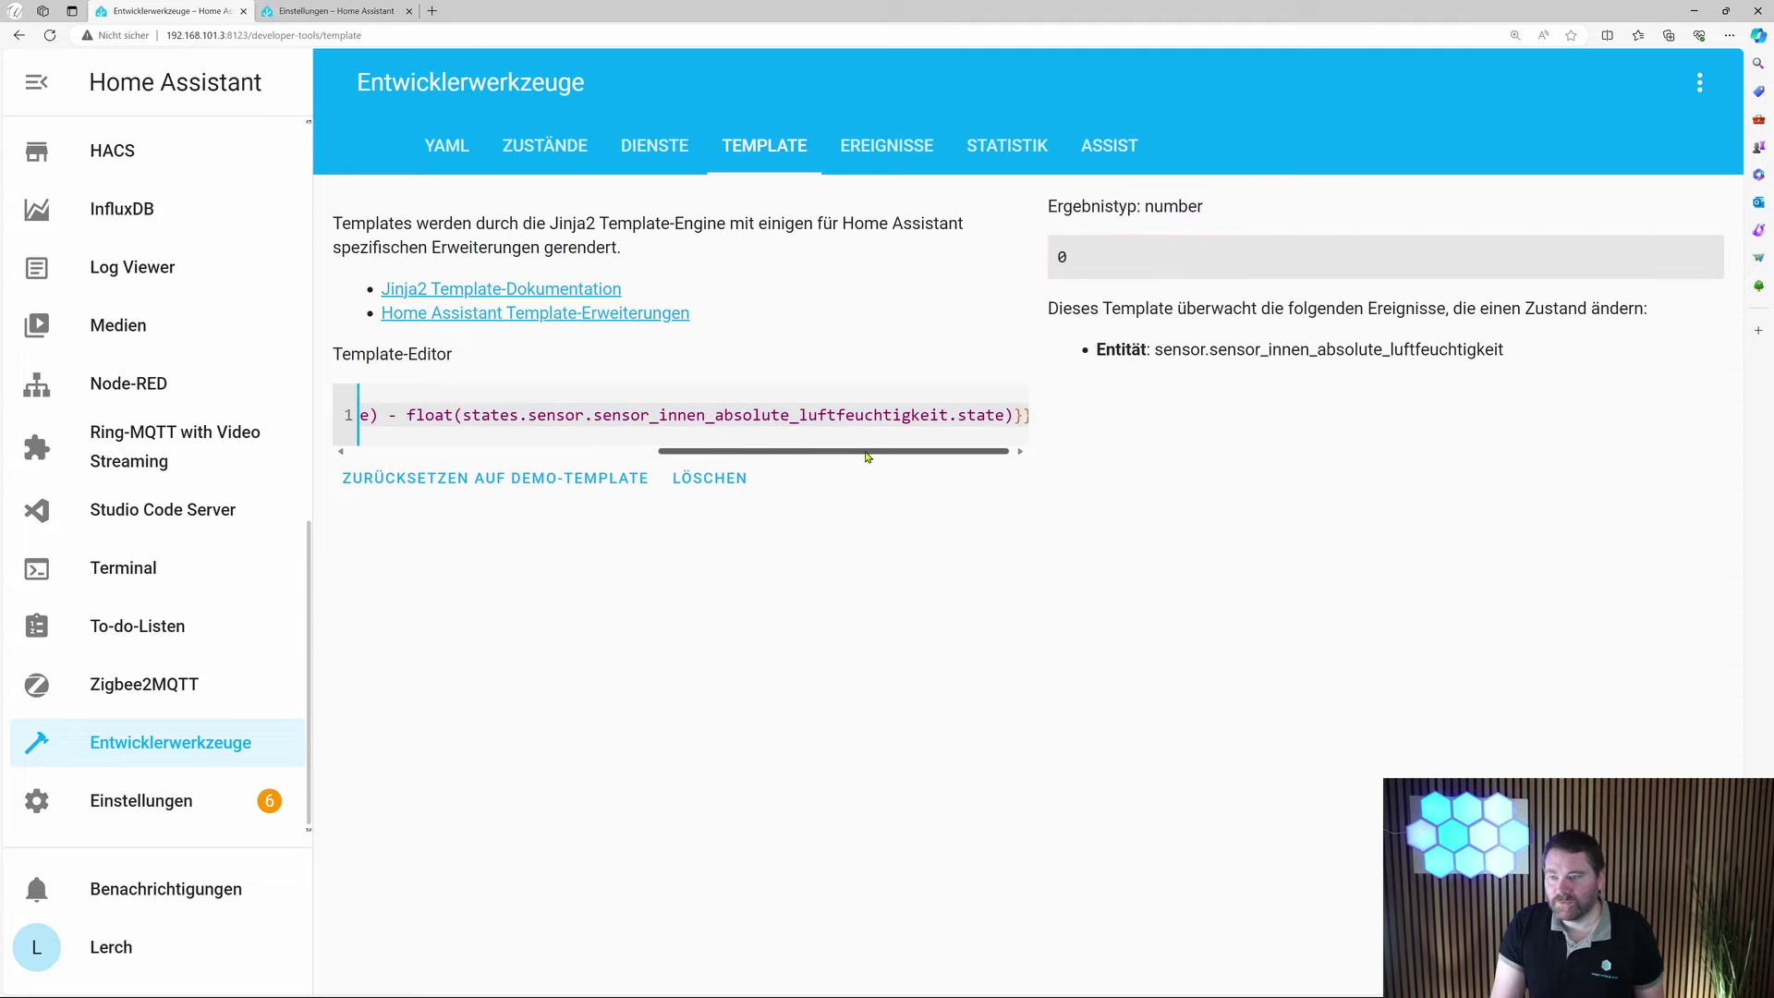
pyautogui.moveTo(840, 454); pyautogui.dragTo(820, 456)
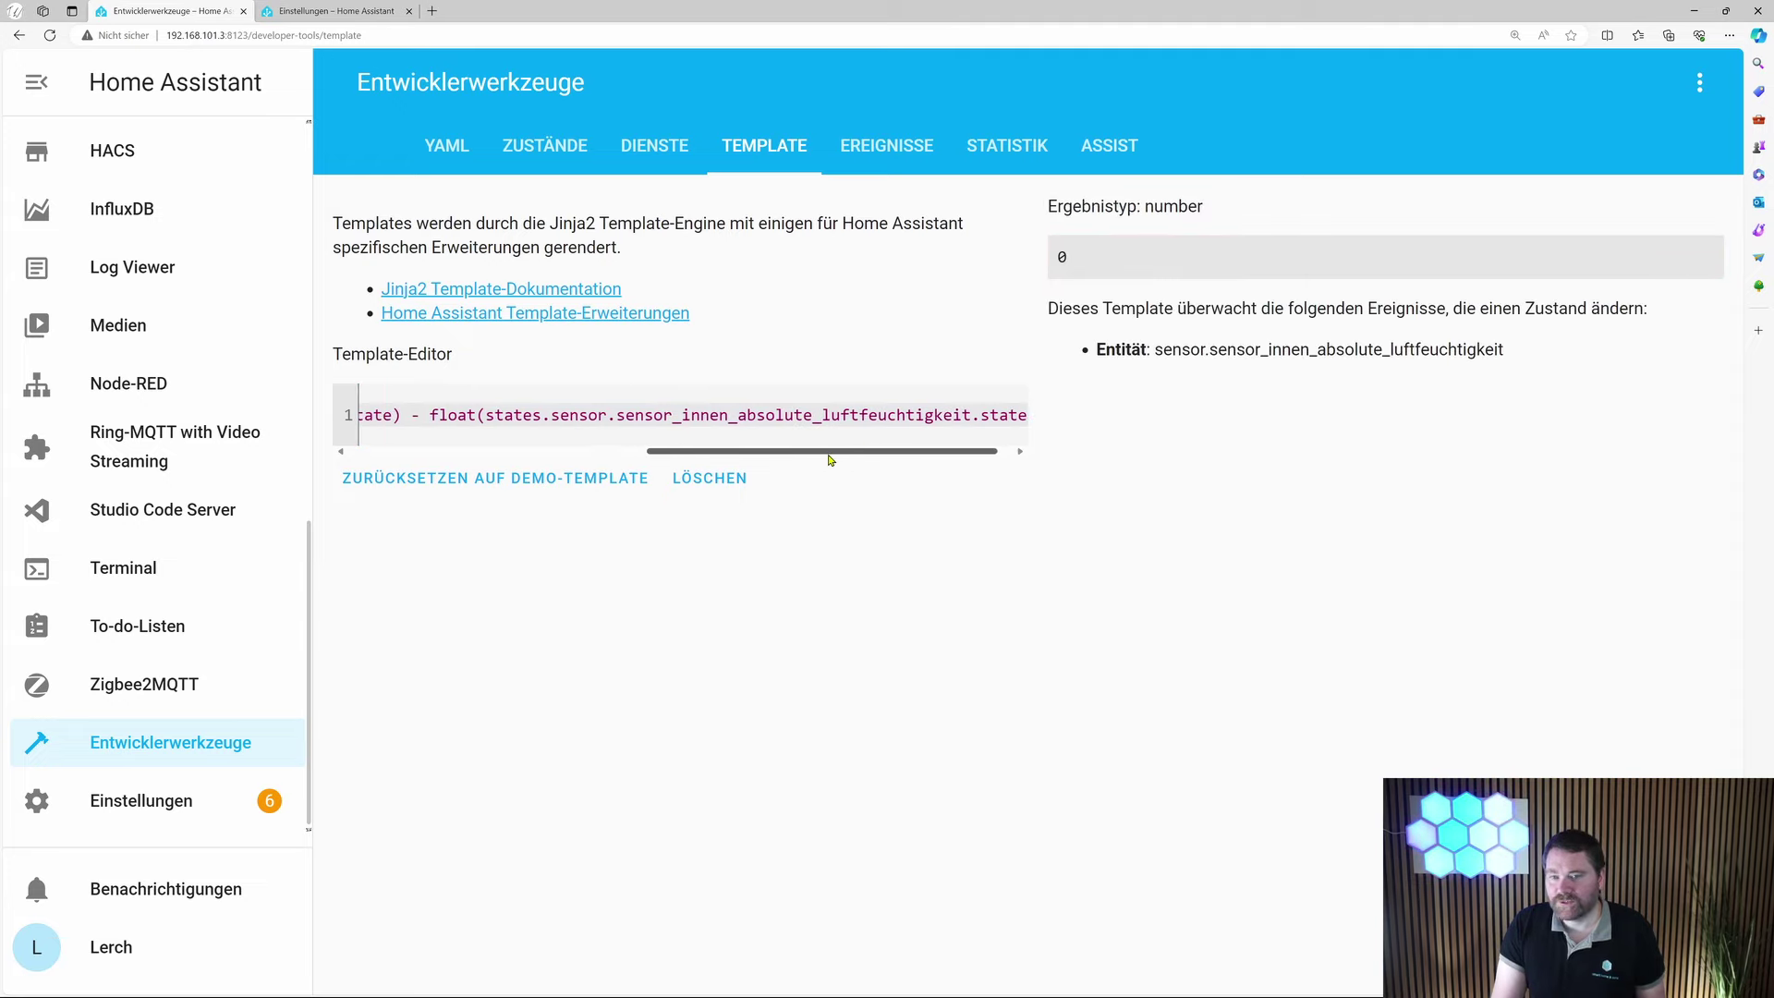
# - Copy the entity ID of Sensor_Aussen Absolute Luftfeuchtigkeit from its entity settings in the other browser tab
pyautogui.click(314, 9)
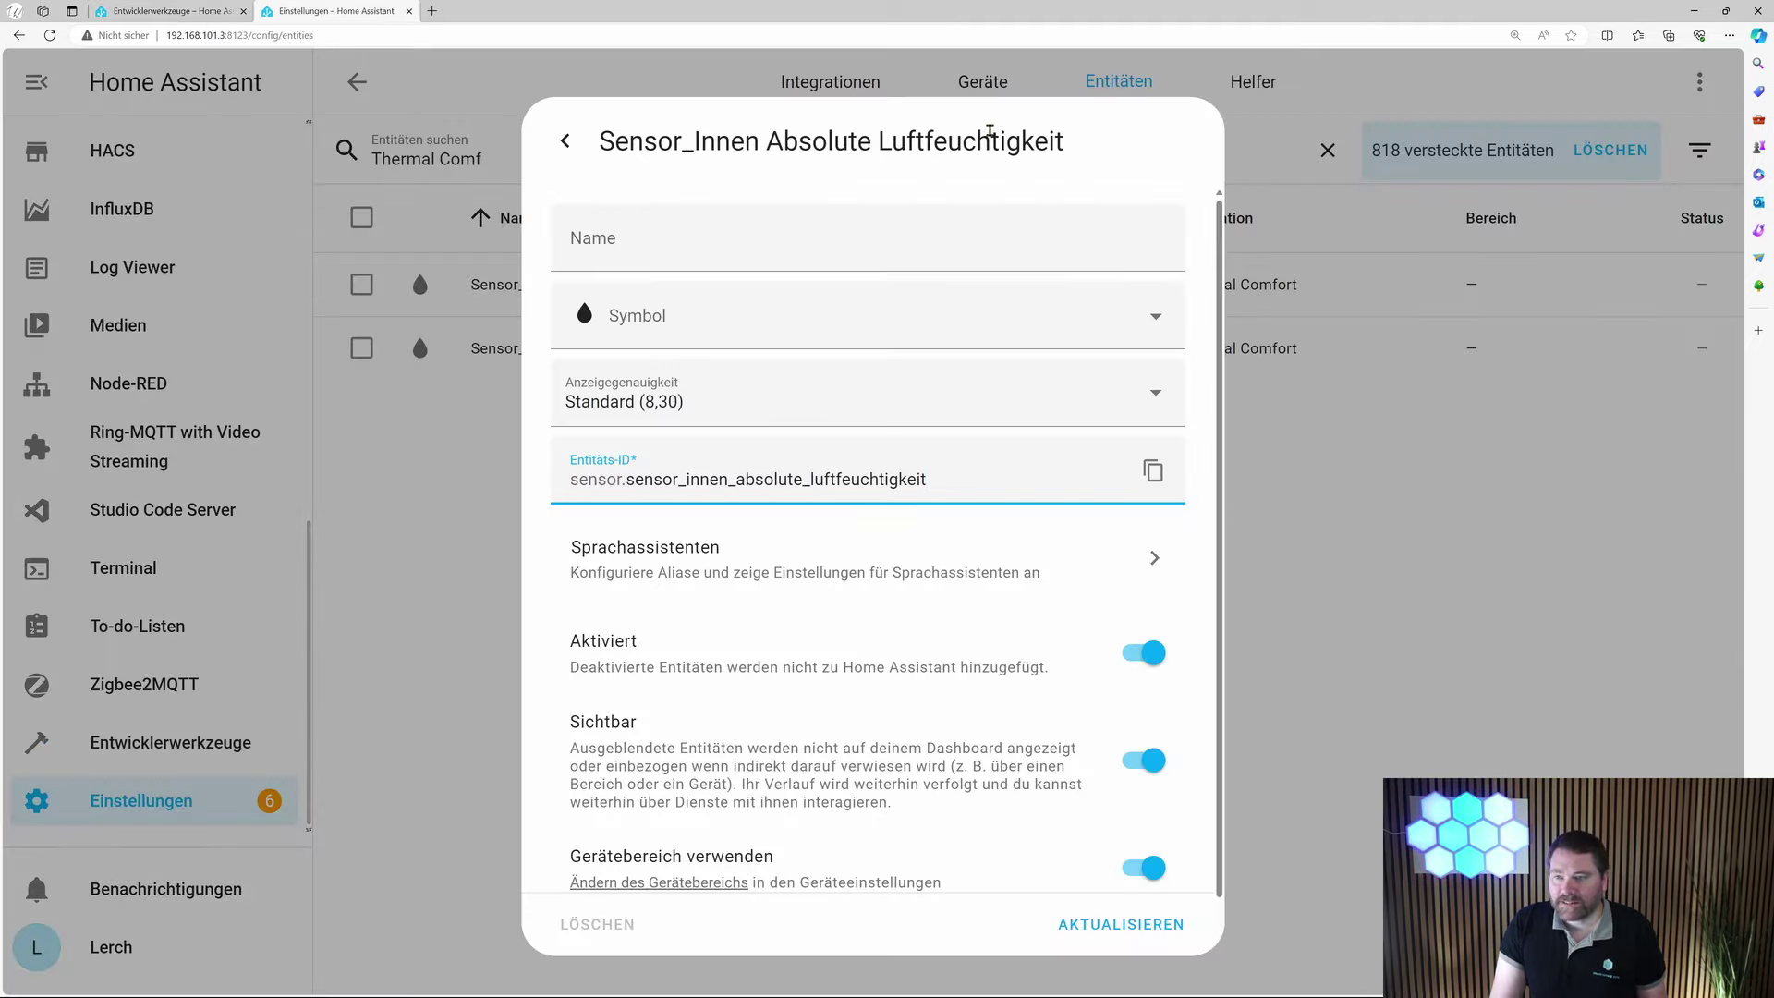
pyautogui.click(450, 459)
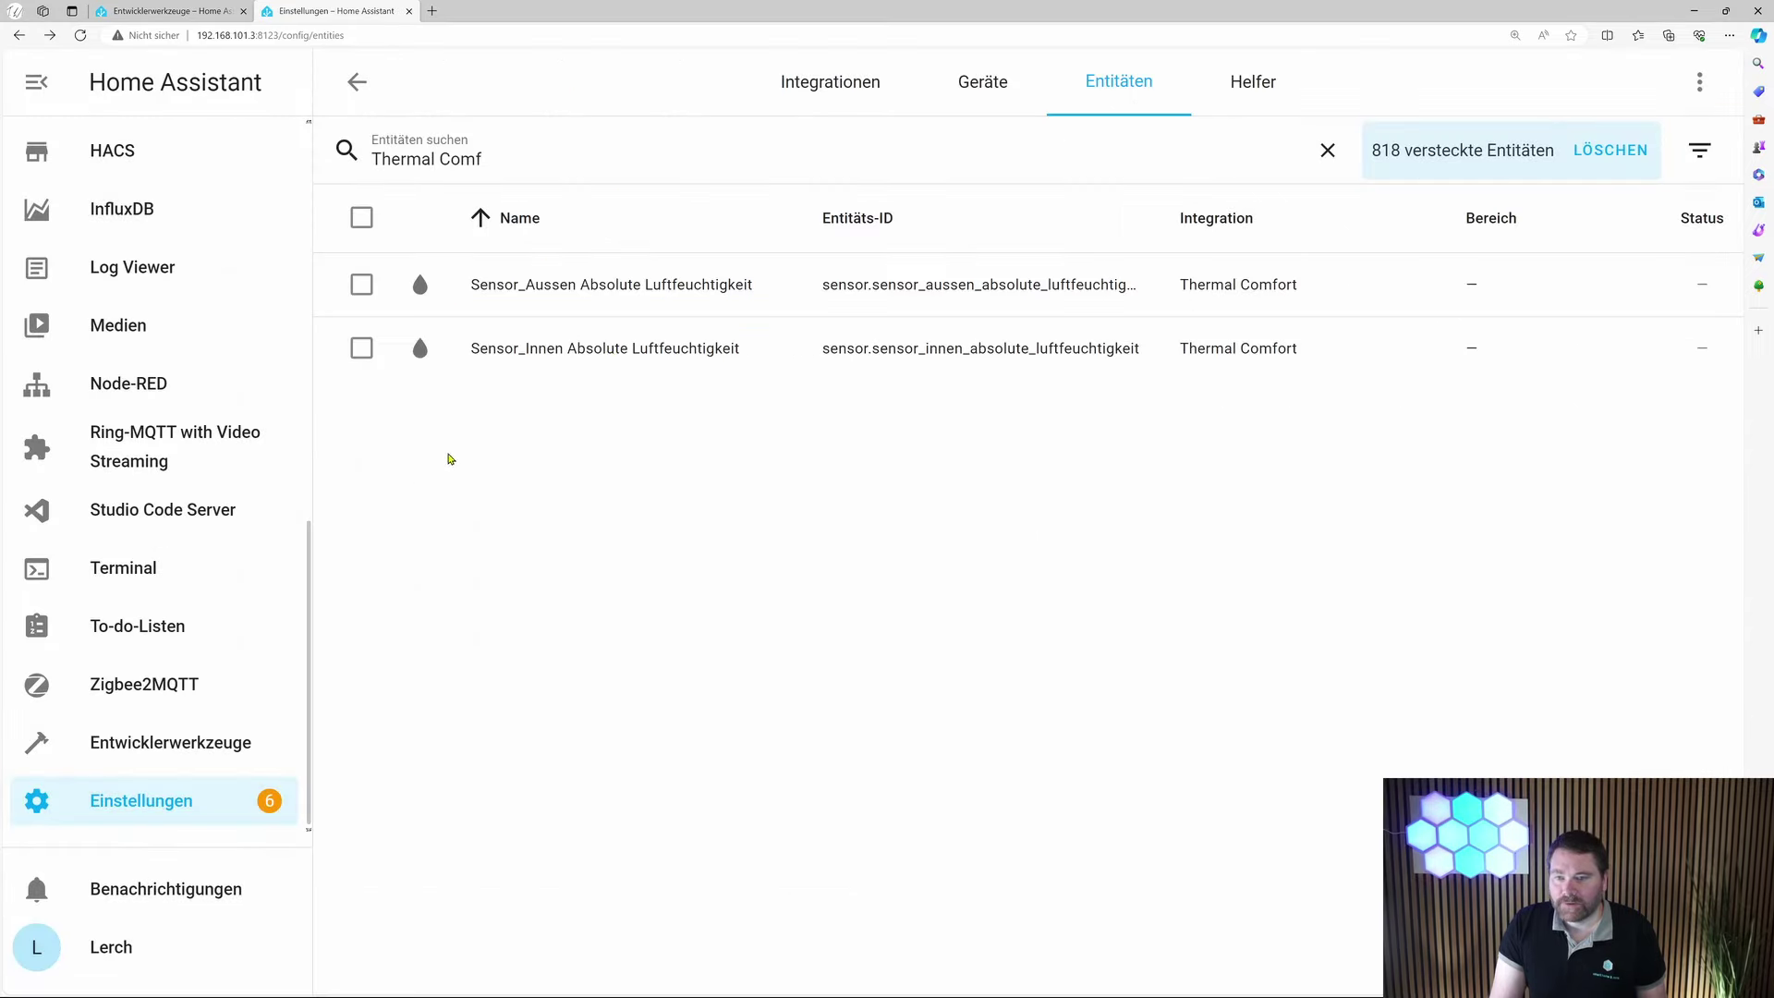
pyautogui.click(605, 296)
pyautogui.click(1123, 144)
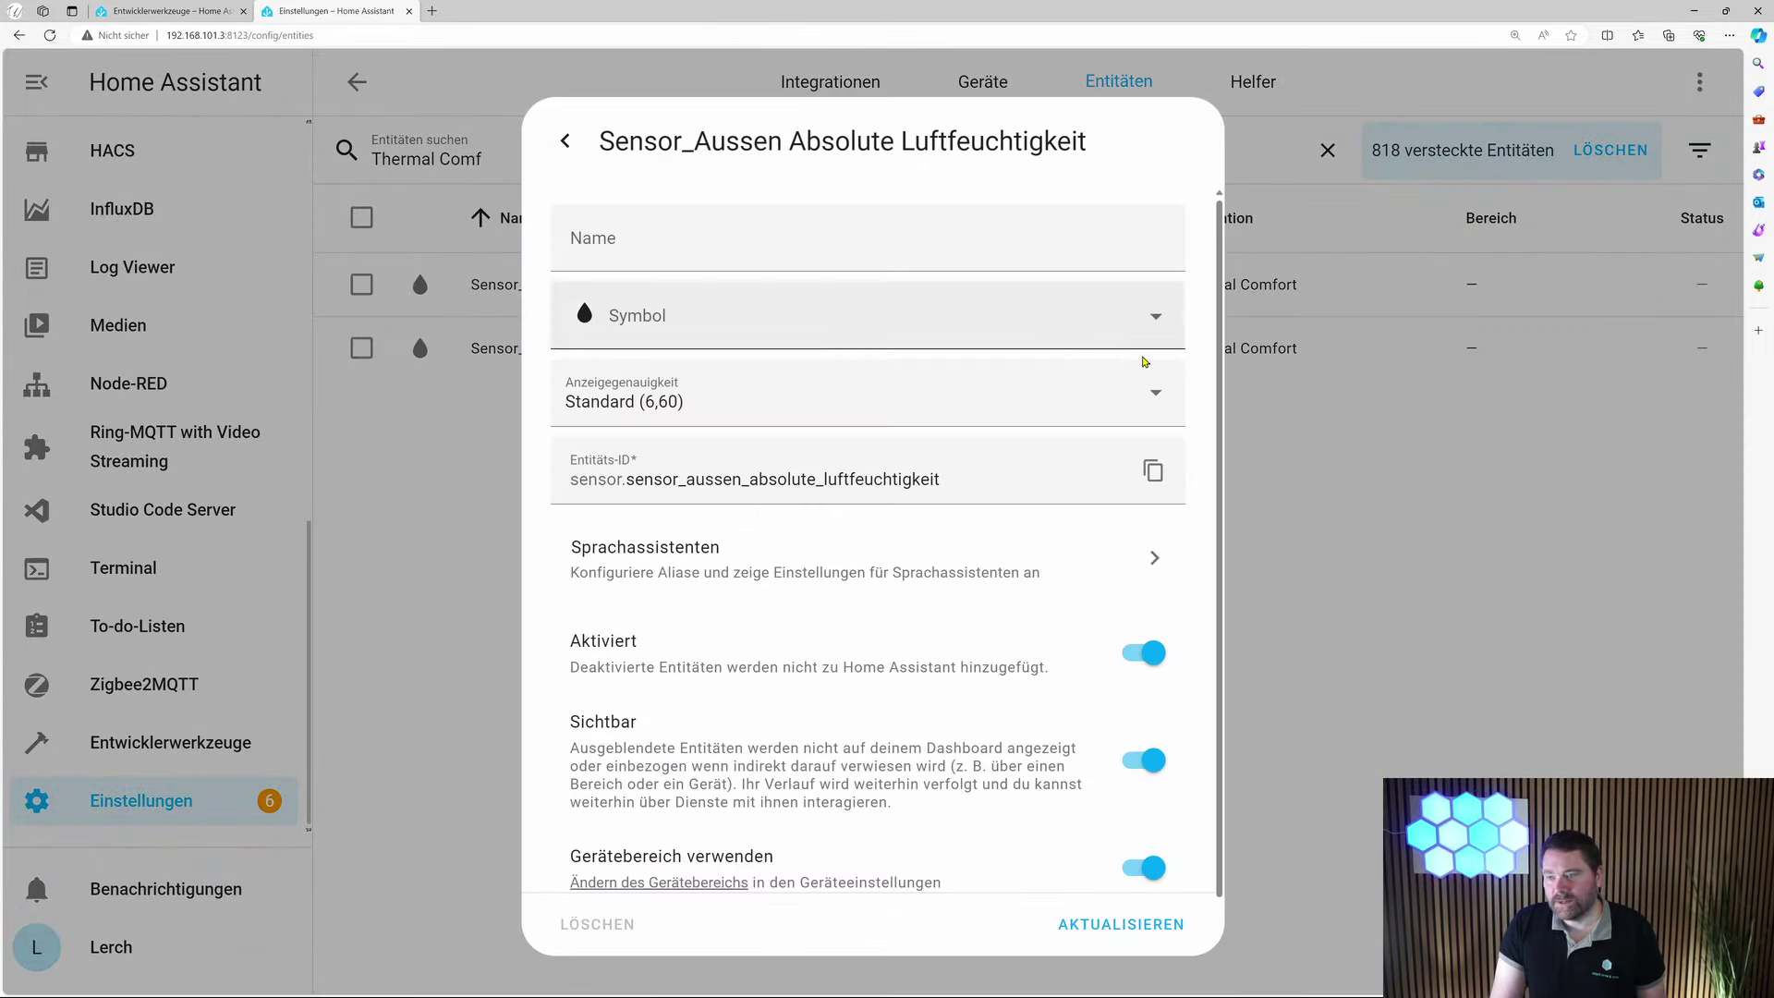
pyautogui.click(1152, 471)
pyautogui.click(448, 515)
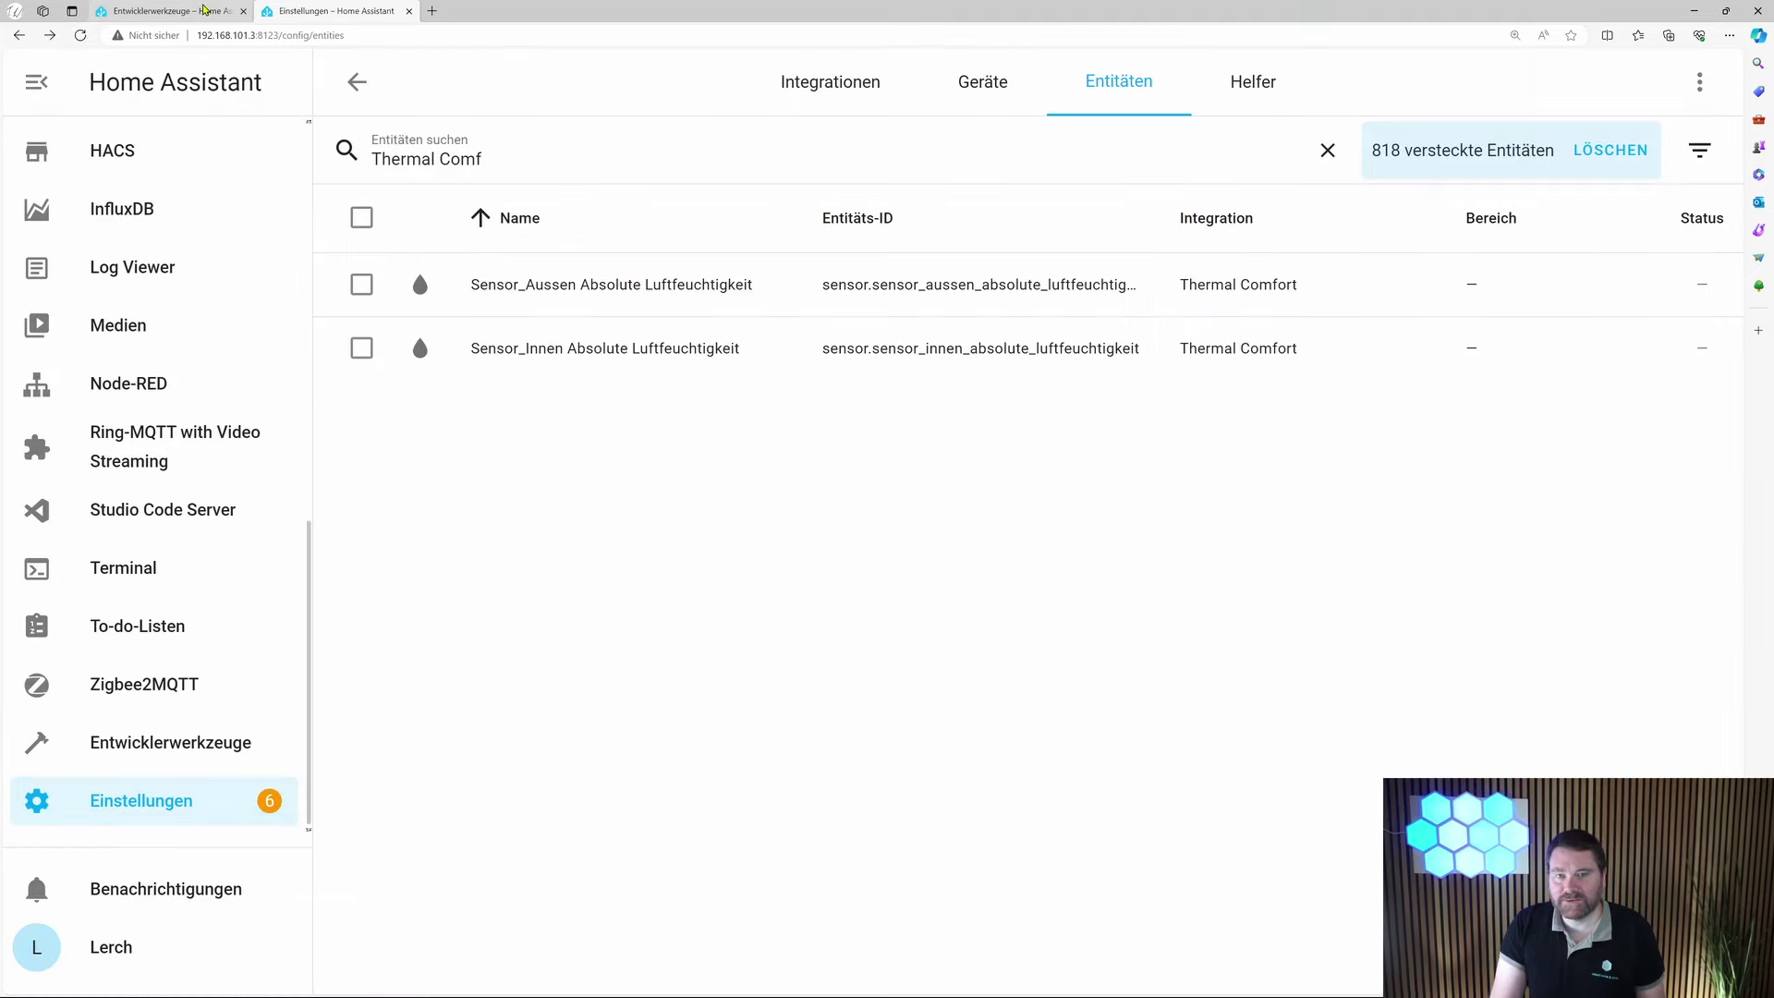
# - In the template's second float() term, replace the indoor sensor with sensor_aussen_absolute_luftfeuchtigkeit, without a duplicate sensor. prefix, and check the result
pyautogui.click(205, 10)
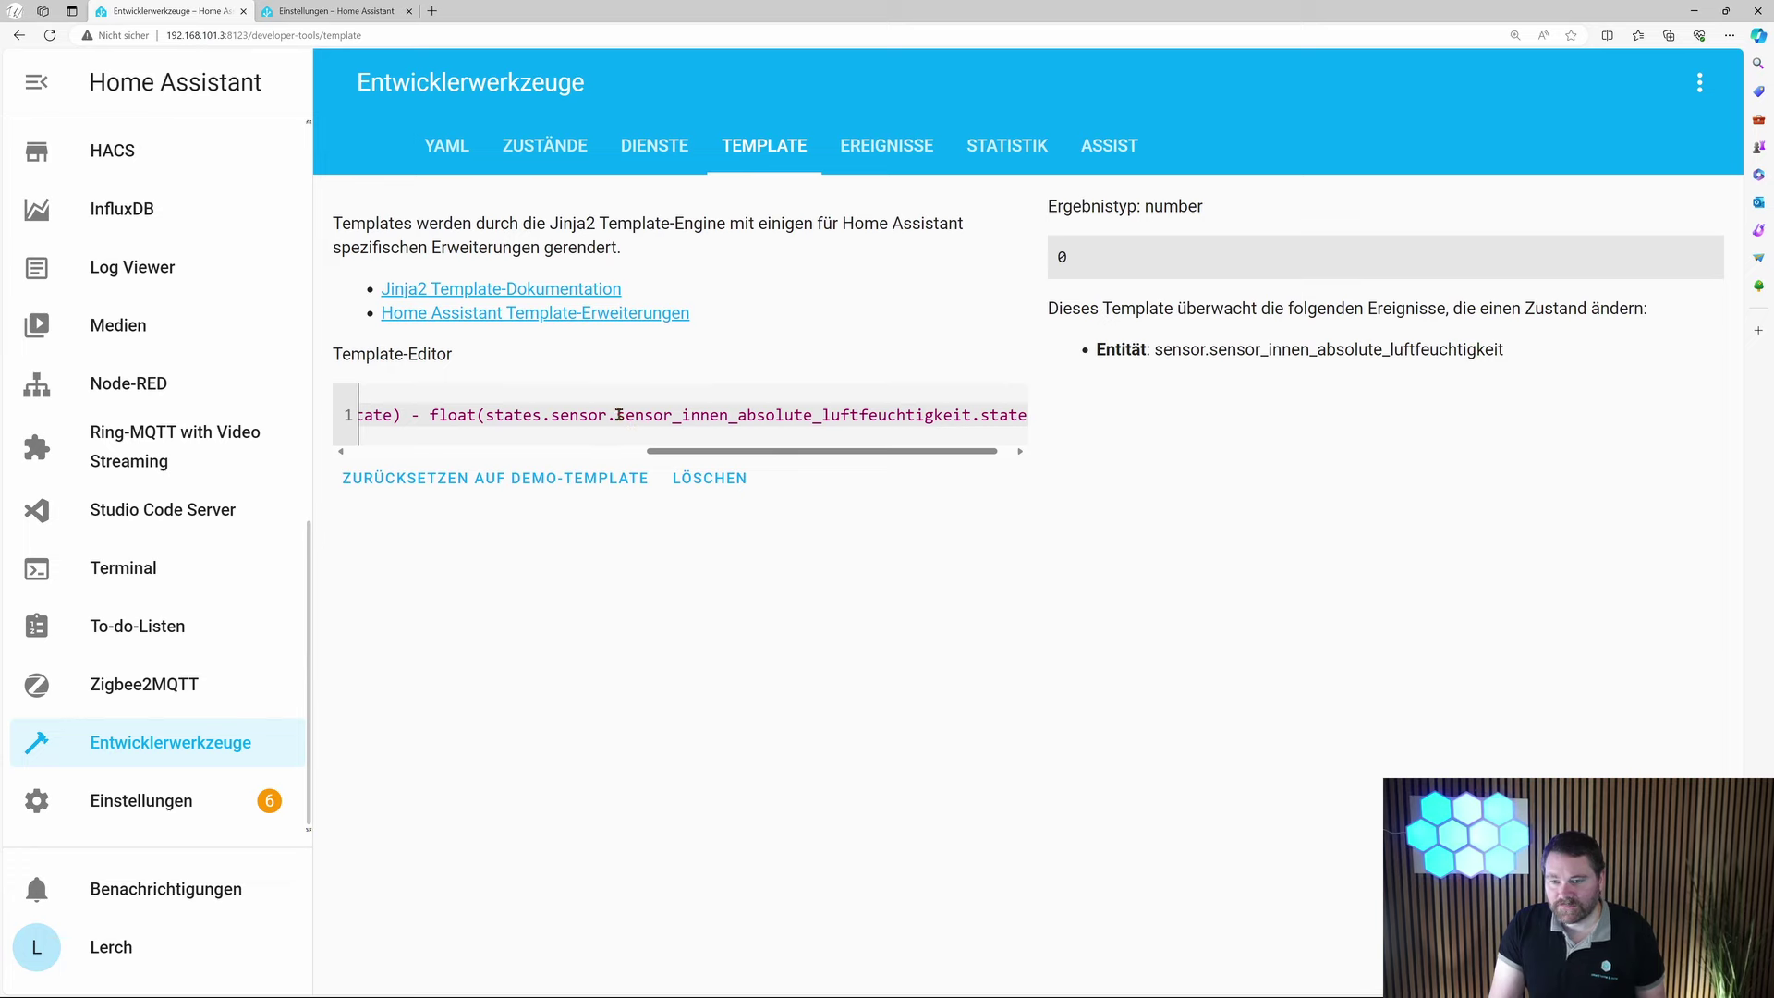
pyautogui.moveTo(618, 415); pyautogui.dragTo(971, 421)
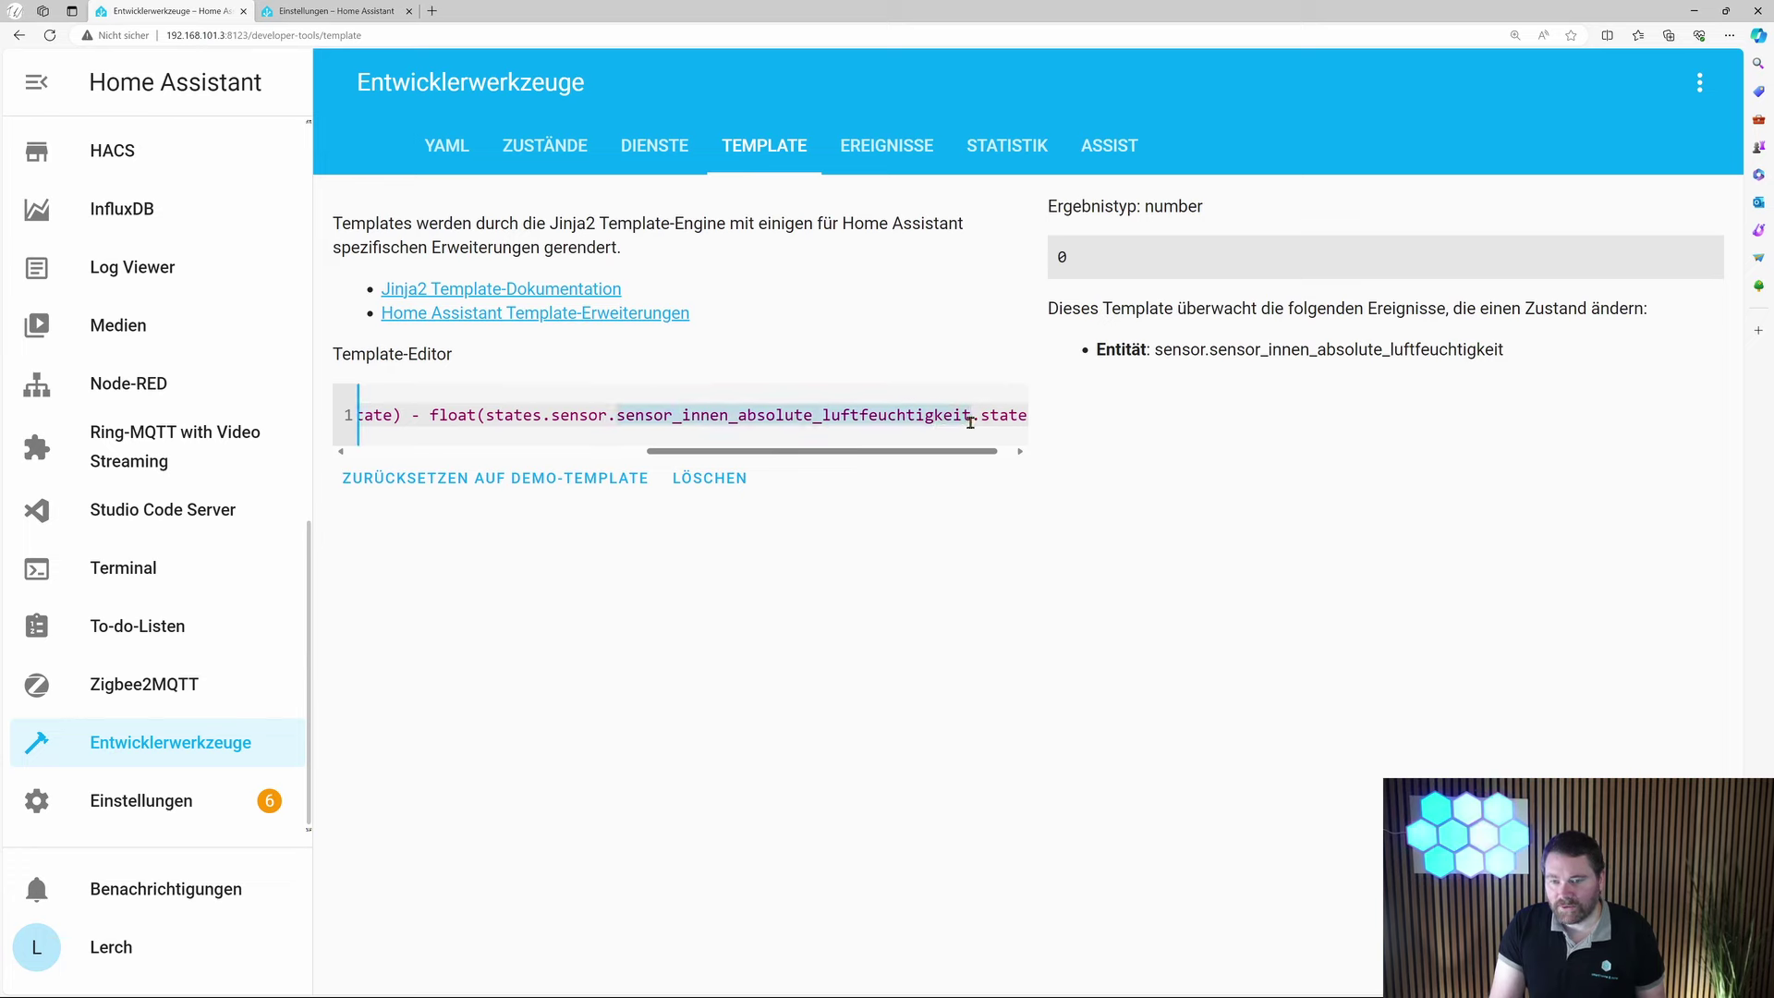
pyautogui.hotkey('ctrl', 'v')
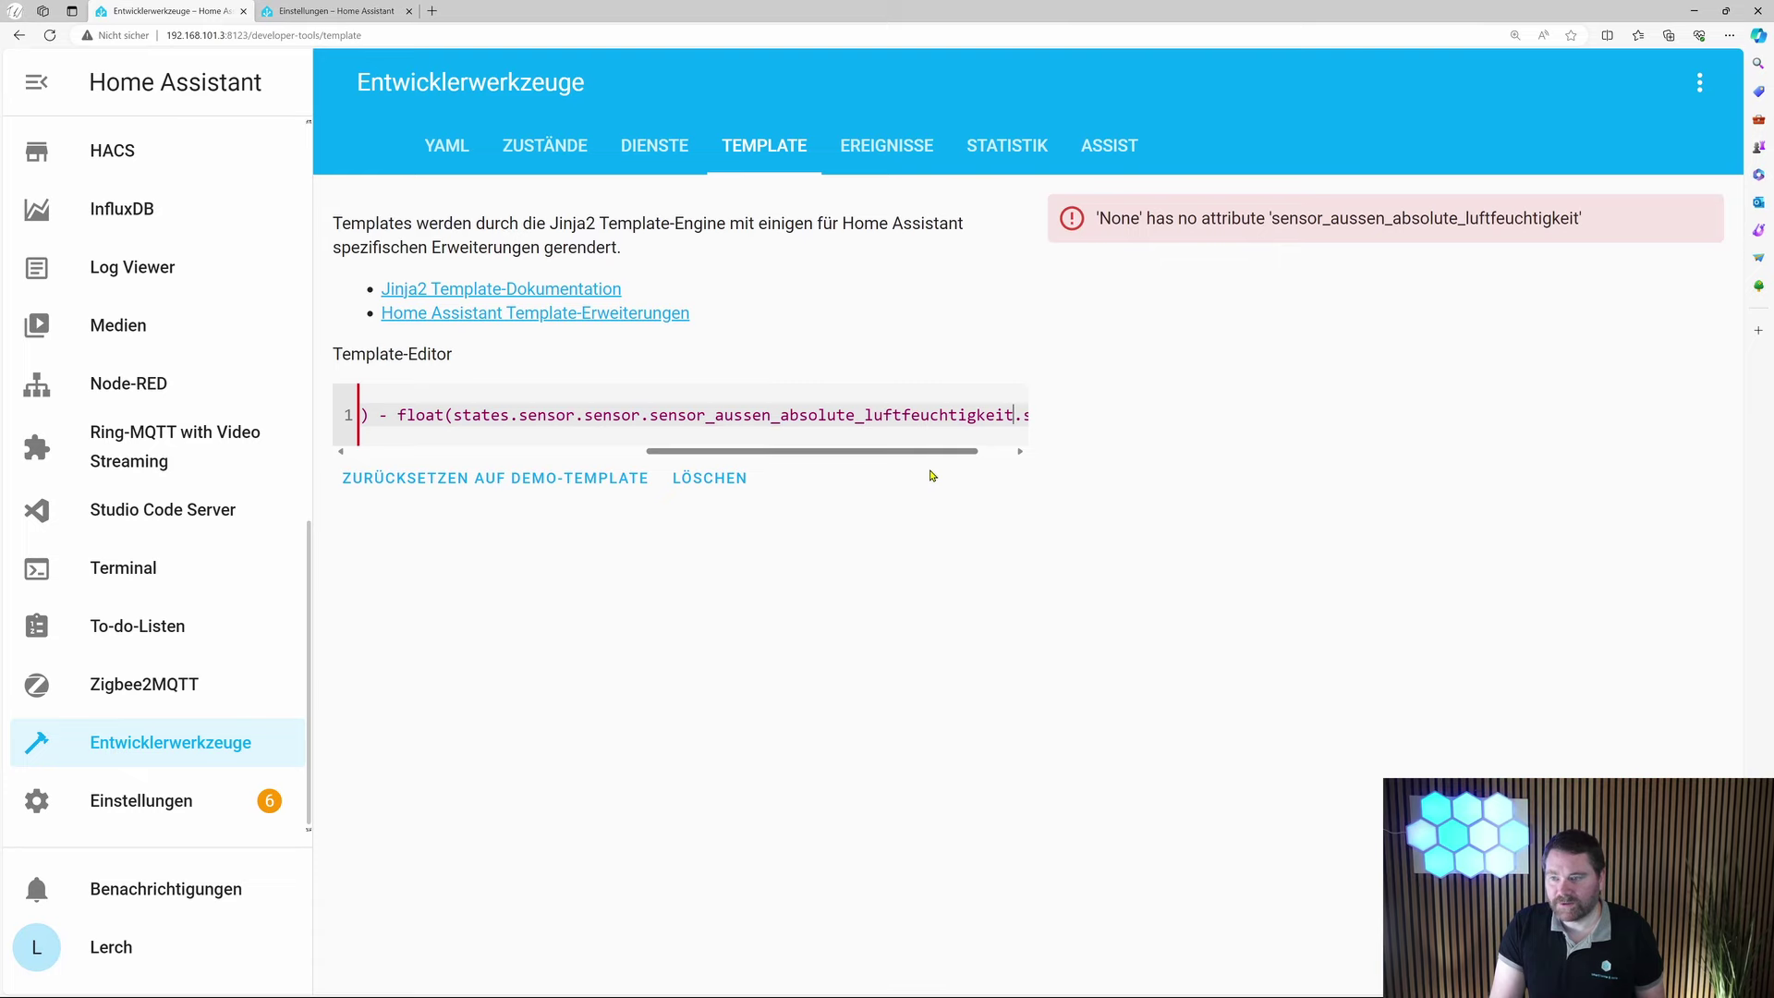
pyautogui.doubleClick(615, 416)
pyautogui.press('BackSpace')
pyautogui.press('BackSpace')
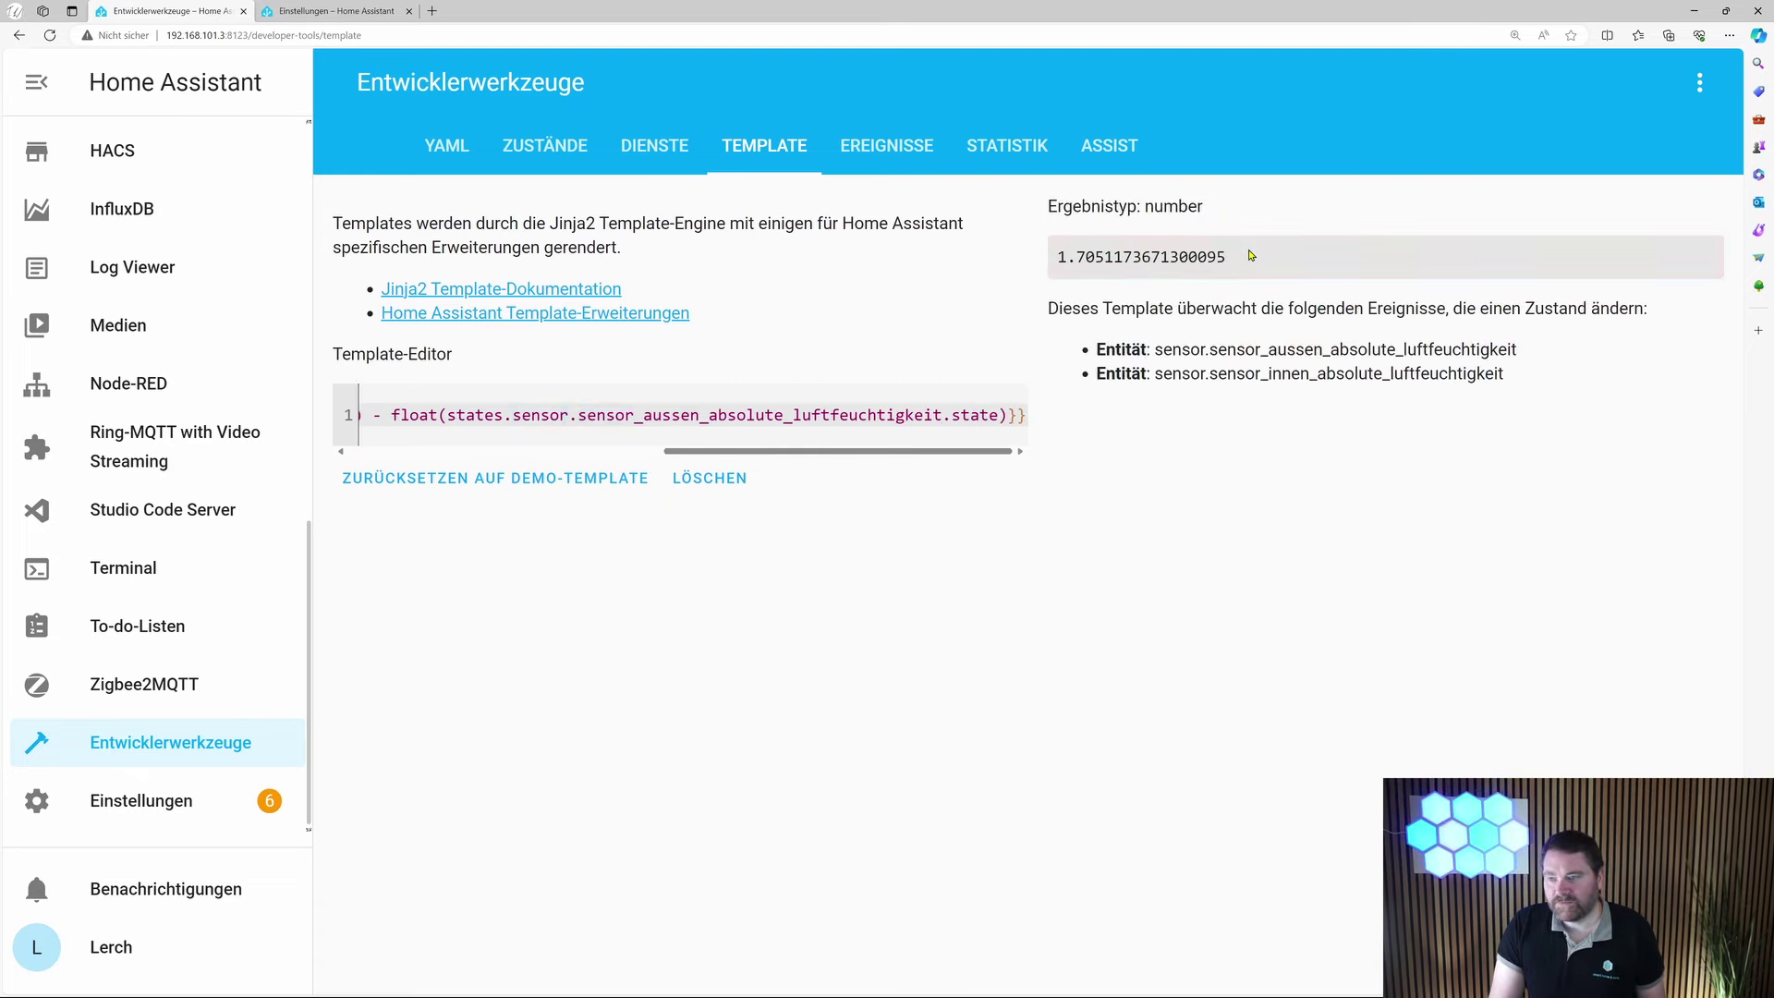
pyautogui.moveTo(1238, 257); pyautogui.dragTo(1057, 256)
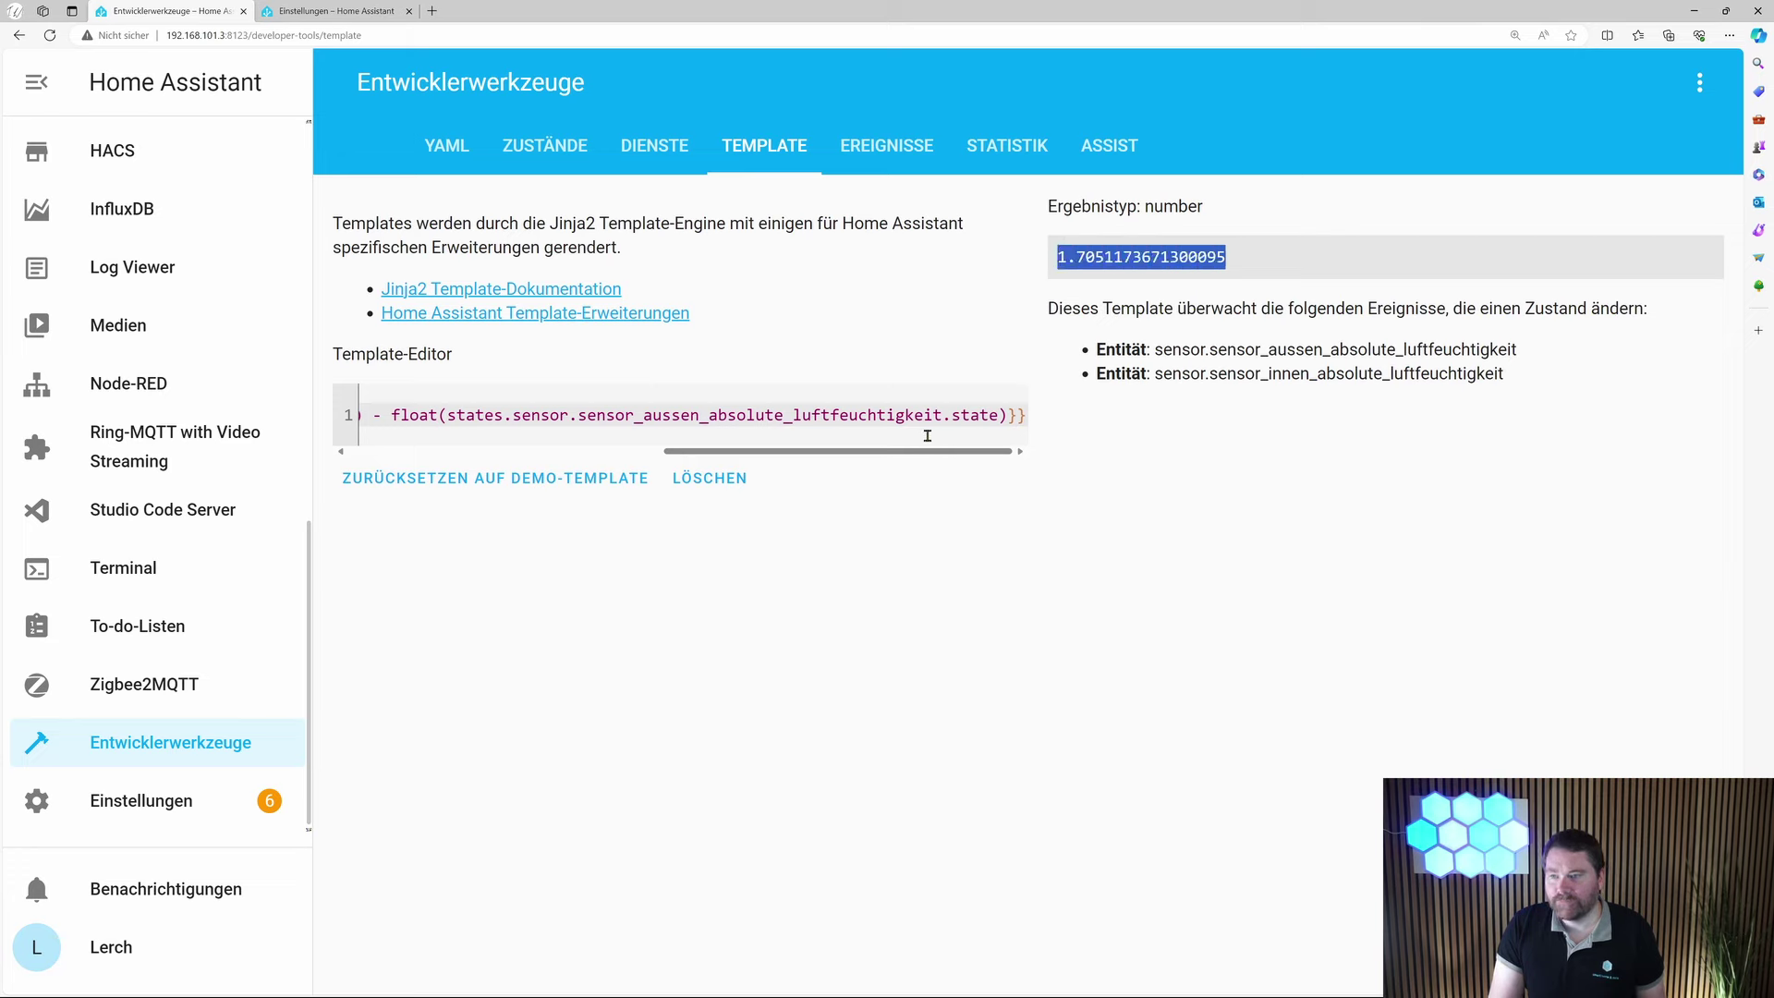
# - Enclose the whole difference between the indoor and outdoor float() terms in parentheses
pyautogui.click(1010, 417)
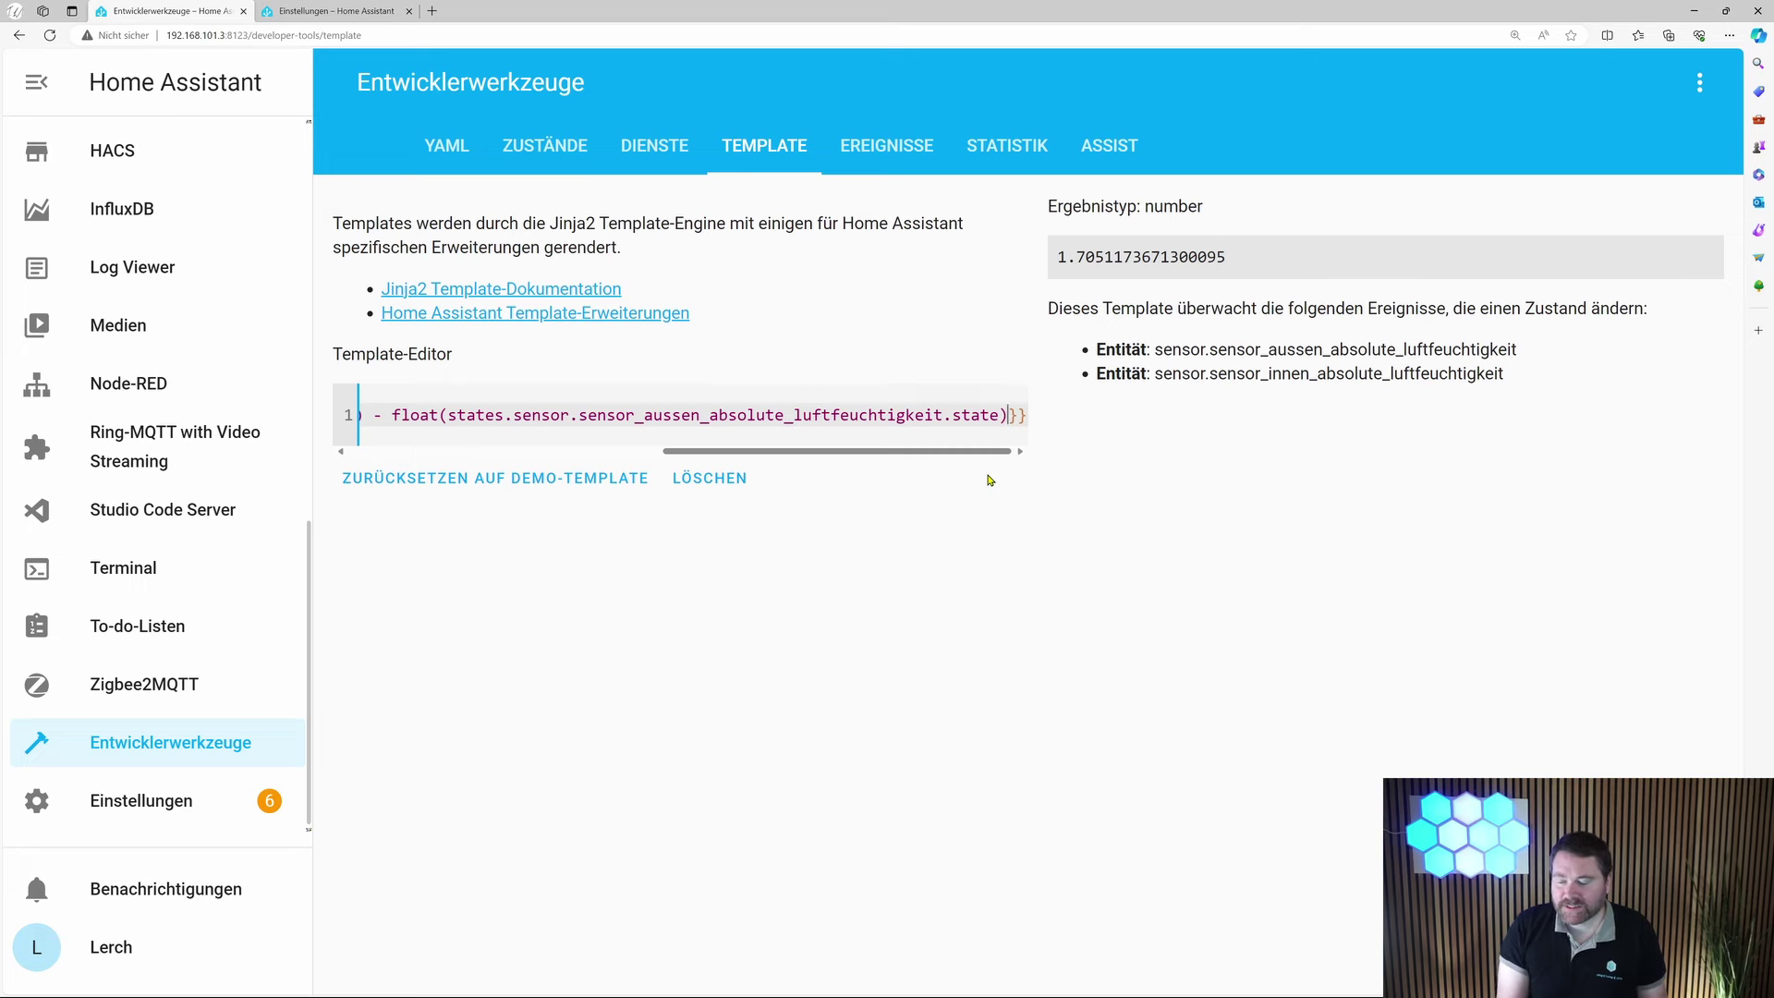
pyautogui.write(')')
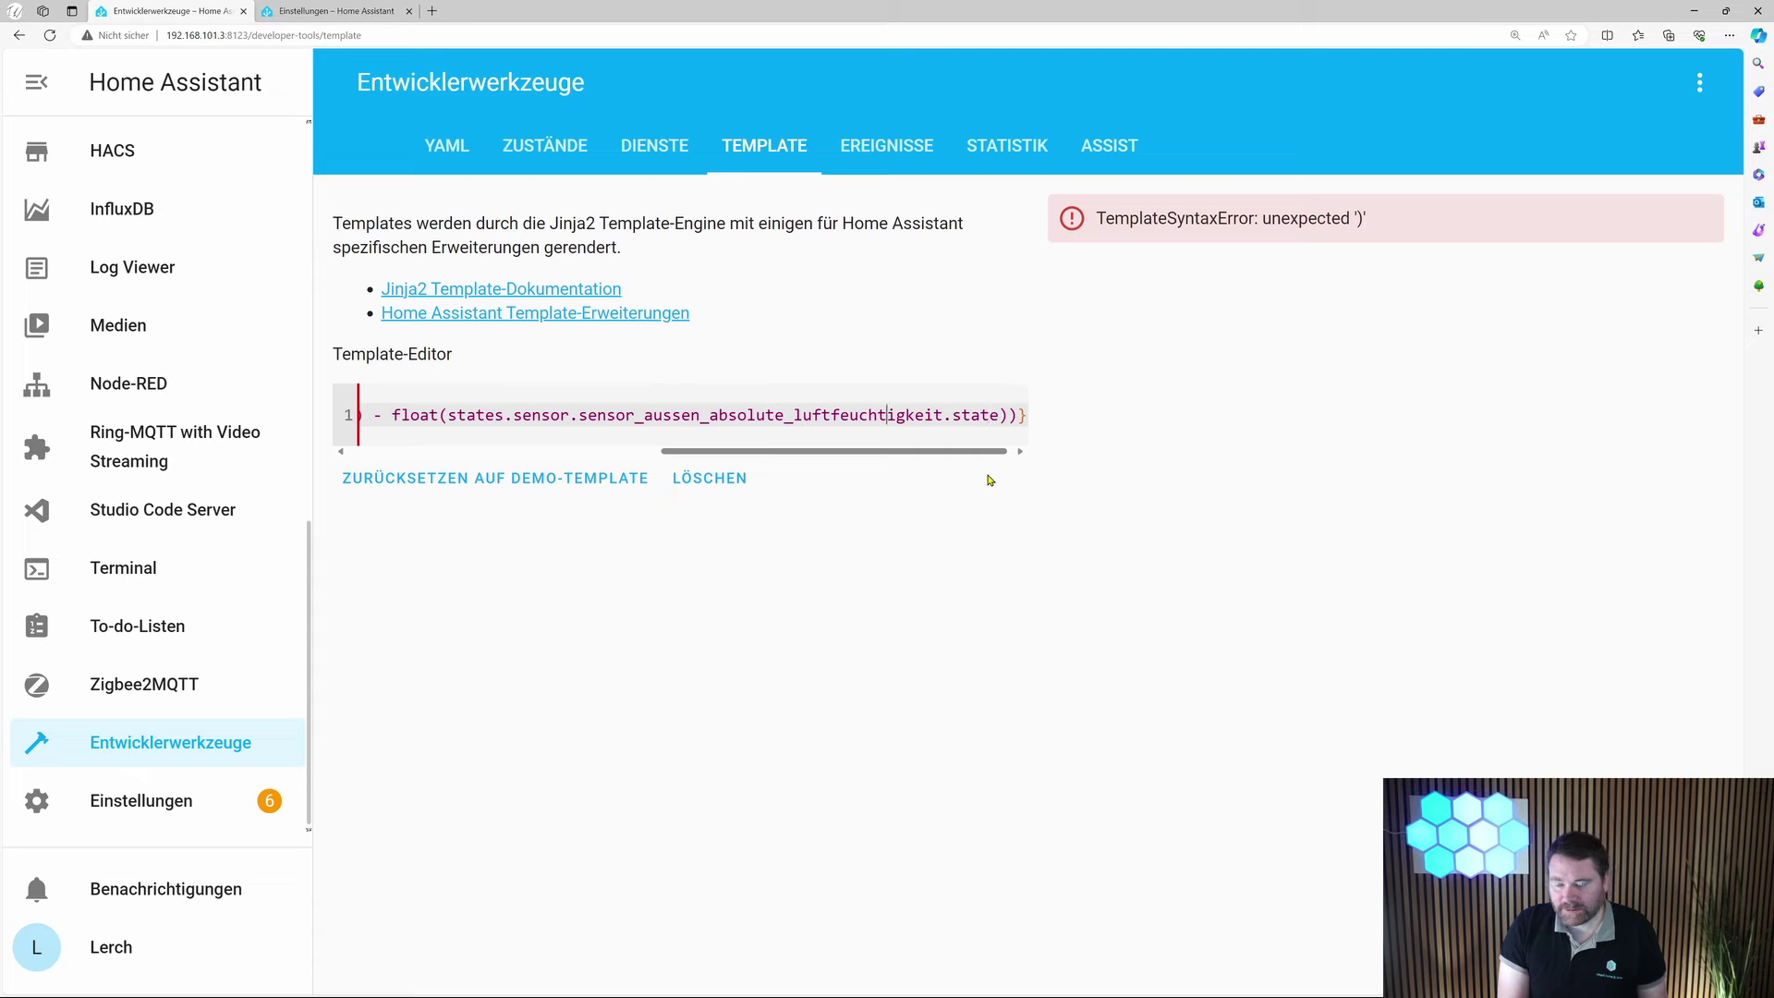
pyautogui.press('Left')
pyautogui.press('Left')
pyautogui.press('Left')
pyautogui.press('Left')
pyautogui.press('Left')
pyautogui.press('Left')
pyautogui.press('Left')
pyautogui.press('Left')
pyautogui.press('Left')
pyautogui.press('Left')
pyautogui.press('Left')
pyautogui.press('Left')
pyautogui.press('Left')
pyautogui.press('Left')
pyautogui.press('Left')
pyautogui.press('Left')
pyautogui.press('Left')
pyautogui.press('Left')
pyautogui.press('Left')
pyautogui.press('Left')
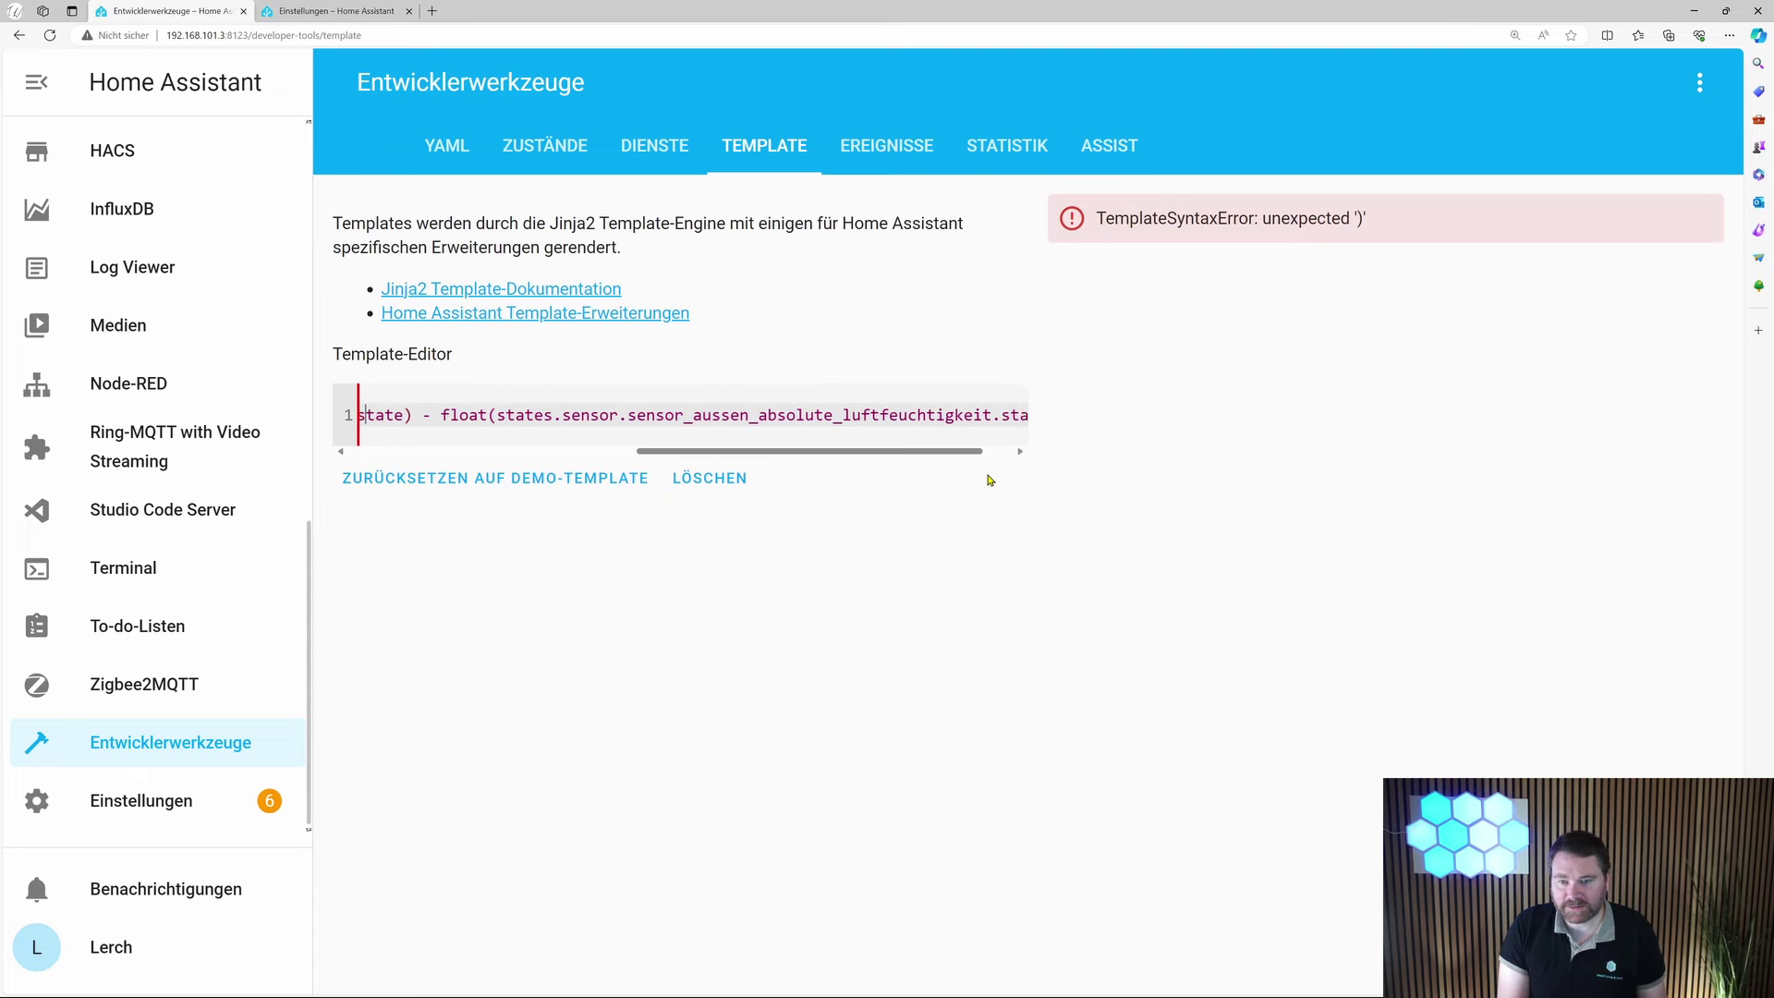
pyautogui.press('Left')
pyautogui.press('Left')
pyautogui.press('Left')
pyautogui.press('Left')
pyautogui.press('Left')
pyautogui.press('Left')
pyautogui.press('Left')
pyautogui.press('Left')
pyautogui.press('Left')
pyautogui.press('Left')
pyautogui.press('Left')
pyautogui.press('Left')
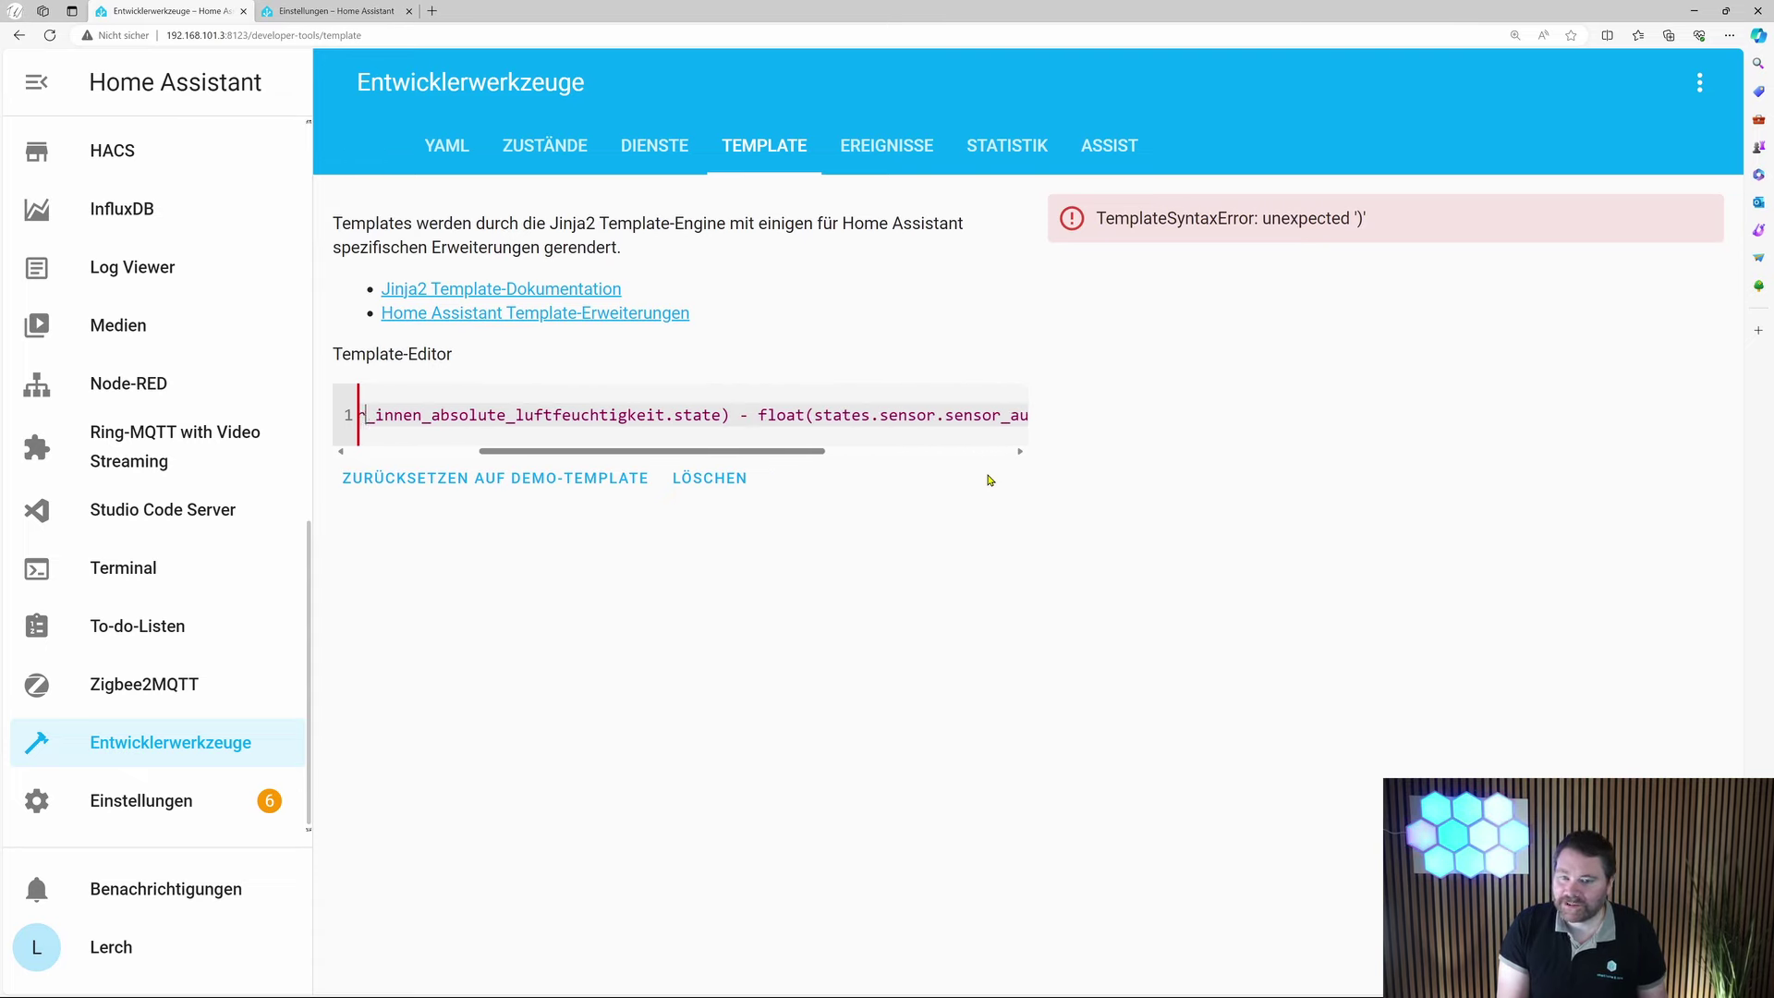
pyautogui.press('Left')
pyautogui.press('Left')
pyautogui.press('Left')
pyautogui.press('Left')
pyautogui.press('Left')
pyautogui.press('Left')
pyautogui.press('Left')
pyautogui.press('Left')
pyautogui.press('Left')
pyautogui.press('Left')
pyautogui.press('Left')
pyautogui.press('Left')
pyautogui.press('Left')
pyautogui.press('Left')
pyautogui.press('Left')
pyautogui.press('Left')
pyautogui.press('Left')
pyautogui.press('Left')
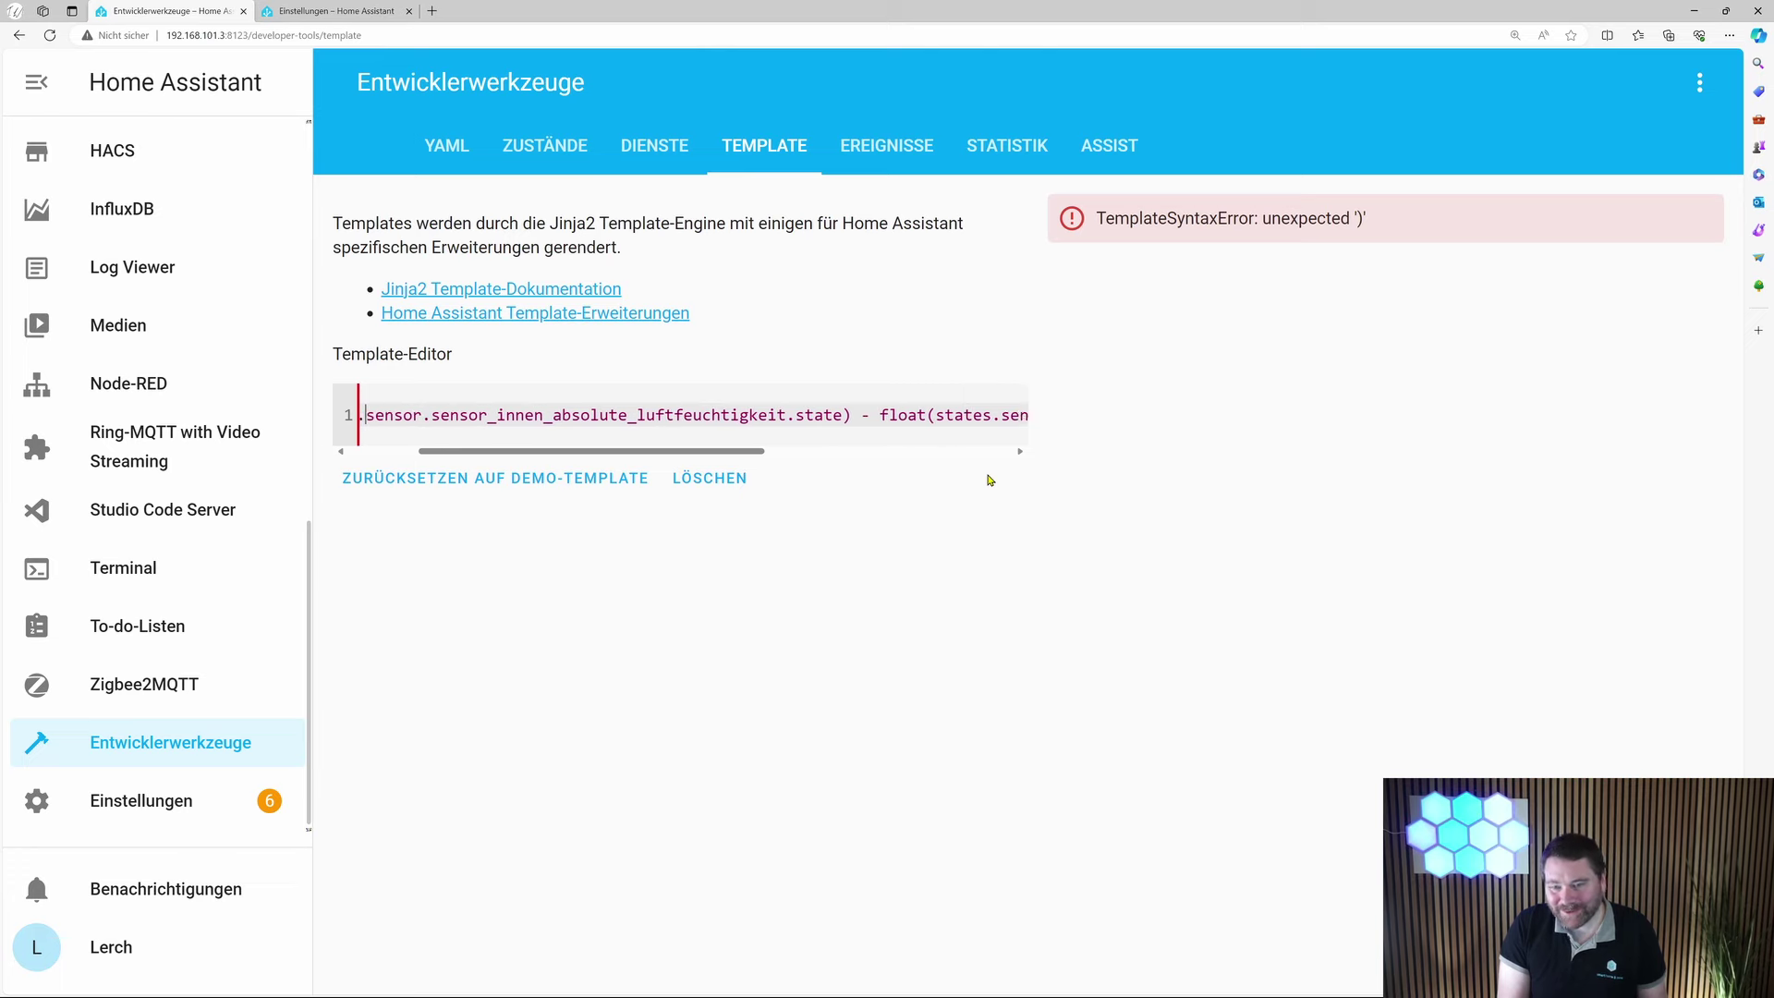
pyautogui.press('Left')
pyautogui.press('Left')
pyautogui.press('Left')
pyautogui.press('Left')
pyautogui.press('Left')
pyautogui.press('Left')
pyautogui.press('Left')
pyautogui.press('Left')
pyautogui.press('Left')
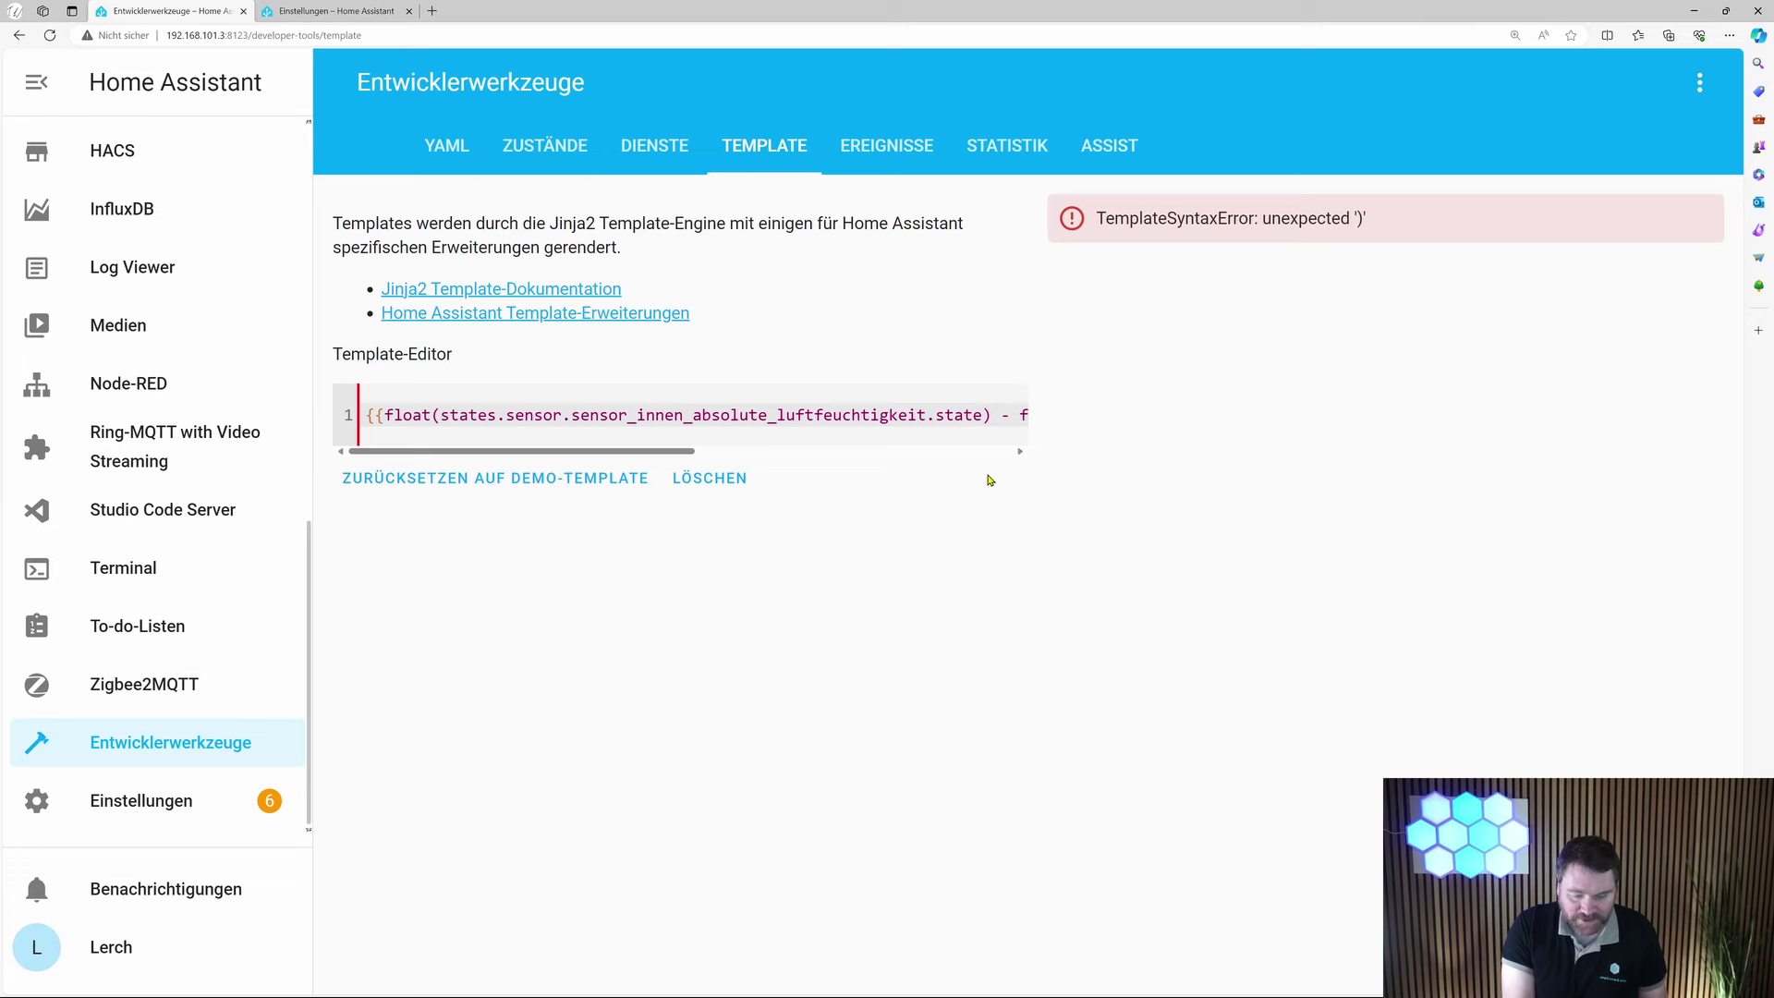
pyautogui.write('(')
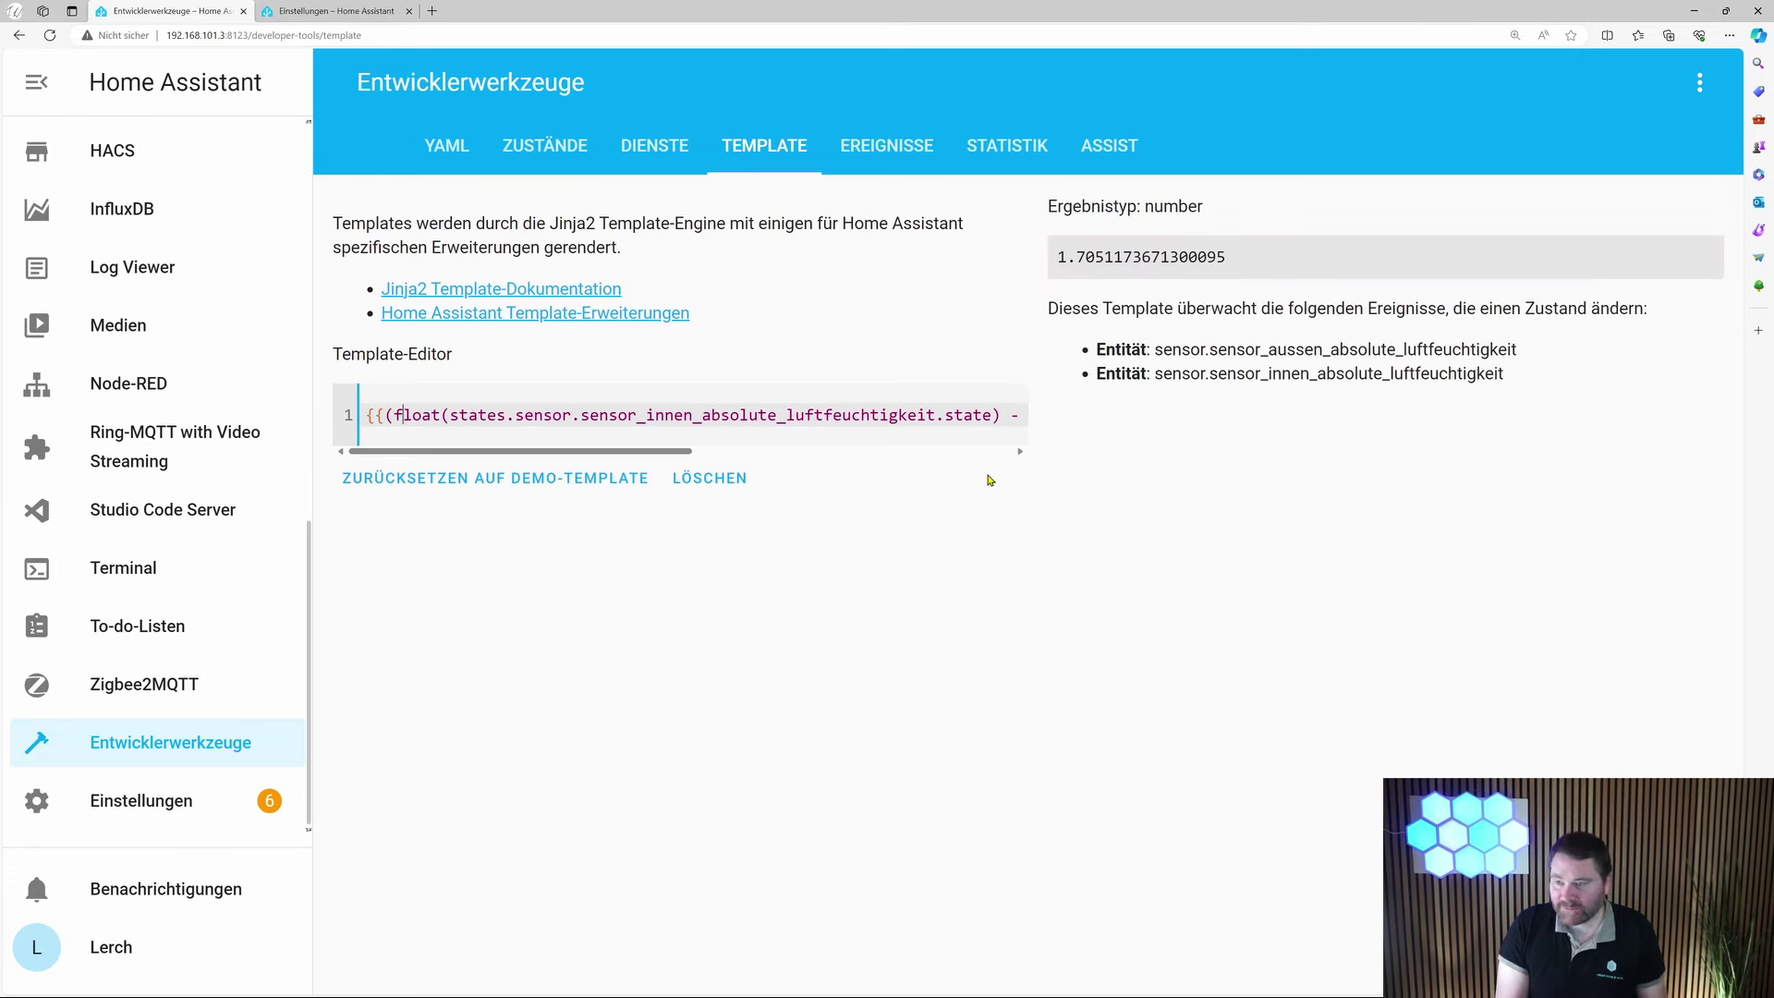
# - Multiply the parenthesised humidity difference by 100.00, with spaces around the multiplication operator
pyautogui.press('Right')
pyautogui.press('Right')
pyautogui.press('Right')
pyautogui.press('Right')
pyautogui.press('Right')
pyautogui.press('Right')
pyautogui.press('Right')
pyautogui.press('Right')
pyautogui.press('Right')
pyautogui.press('Right')
pyautogui.press('Right')
pyautogui.press('Right')
pyautogui.press('Right')
pyautogui.press('Right')
pyautogui.press('Right')
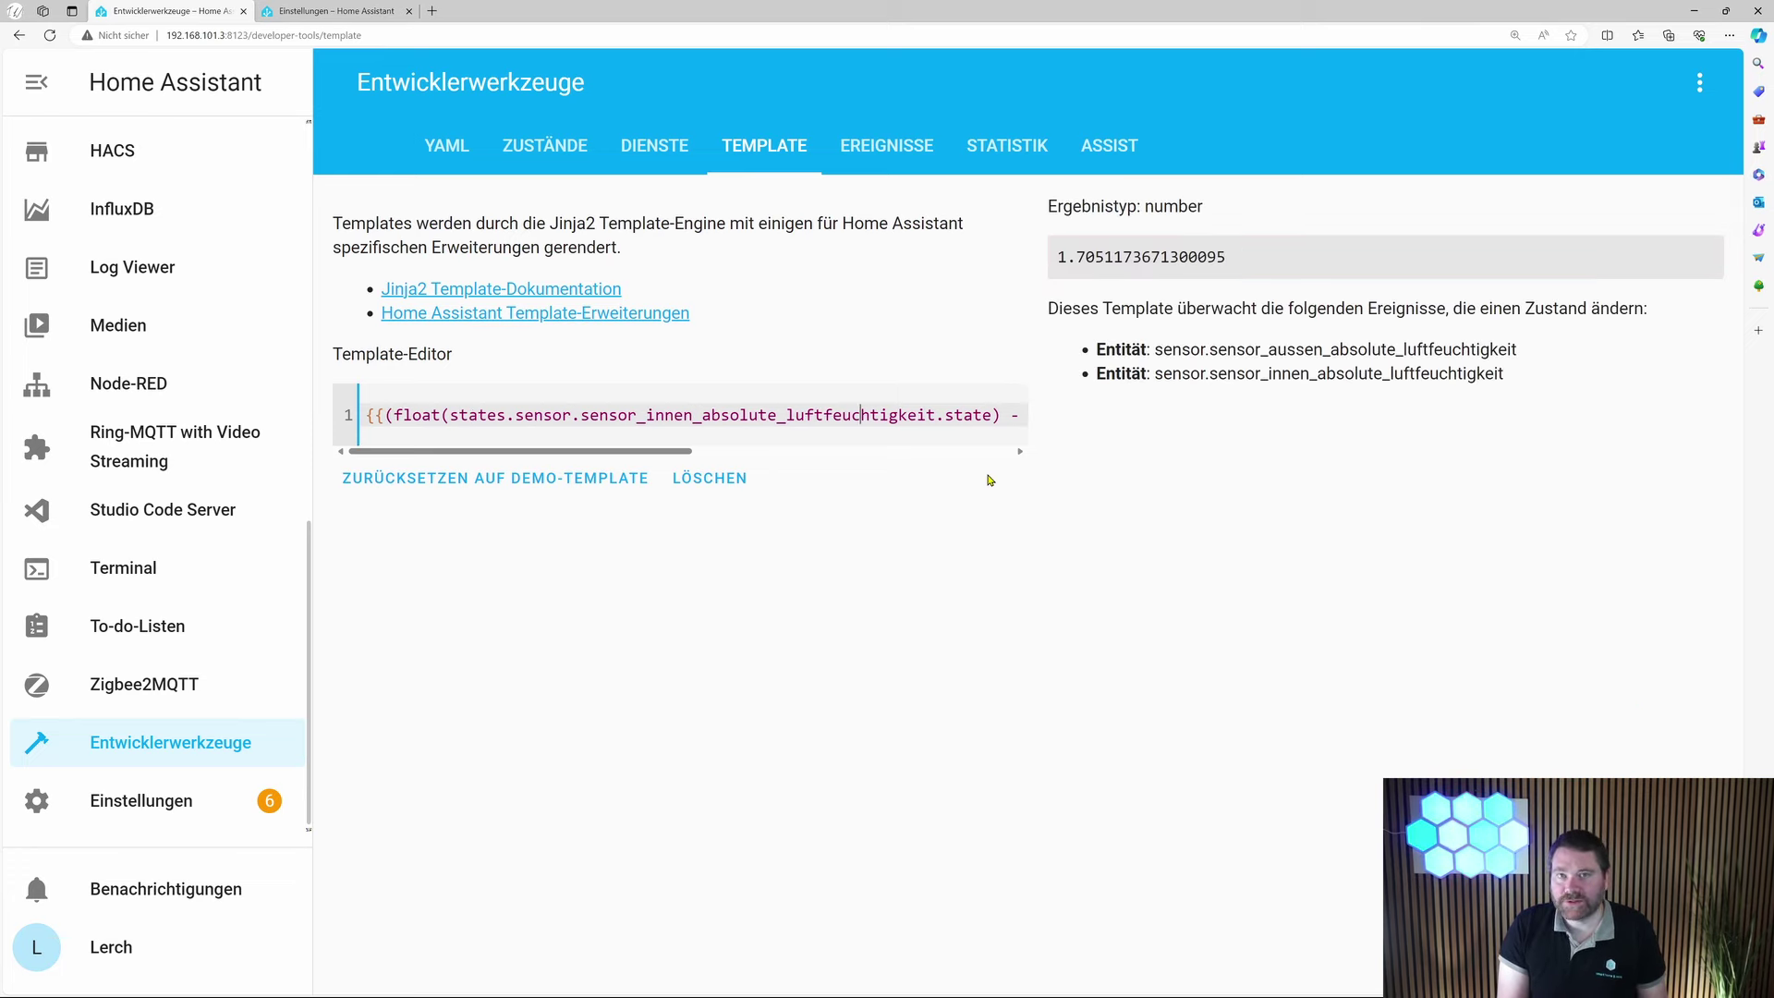
pyautogui.press('Right')
pyautogui.press('Right')
pyautogui.press('Right')
pyautogui.press('Right')
pyautogui.press('Right')
pyautogui.press('Right')
pyautogui.press('Right')
pyautogui.press('Right')
pyautogui.press('Right')
pyautogui.press('Right')
pyautogui.press('Right')
pyautogui.press('Right')
pyautogui.press('Right')
pyautogui.press('Right')
pyautogui.press('Right')
pyautogui.press('Right')
pyautogui.press('Right')
pyautogui.press('Right')
pyautogui.press('Right')
pyautogui.press('Right')
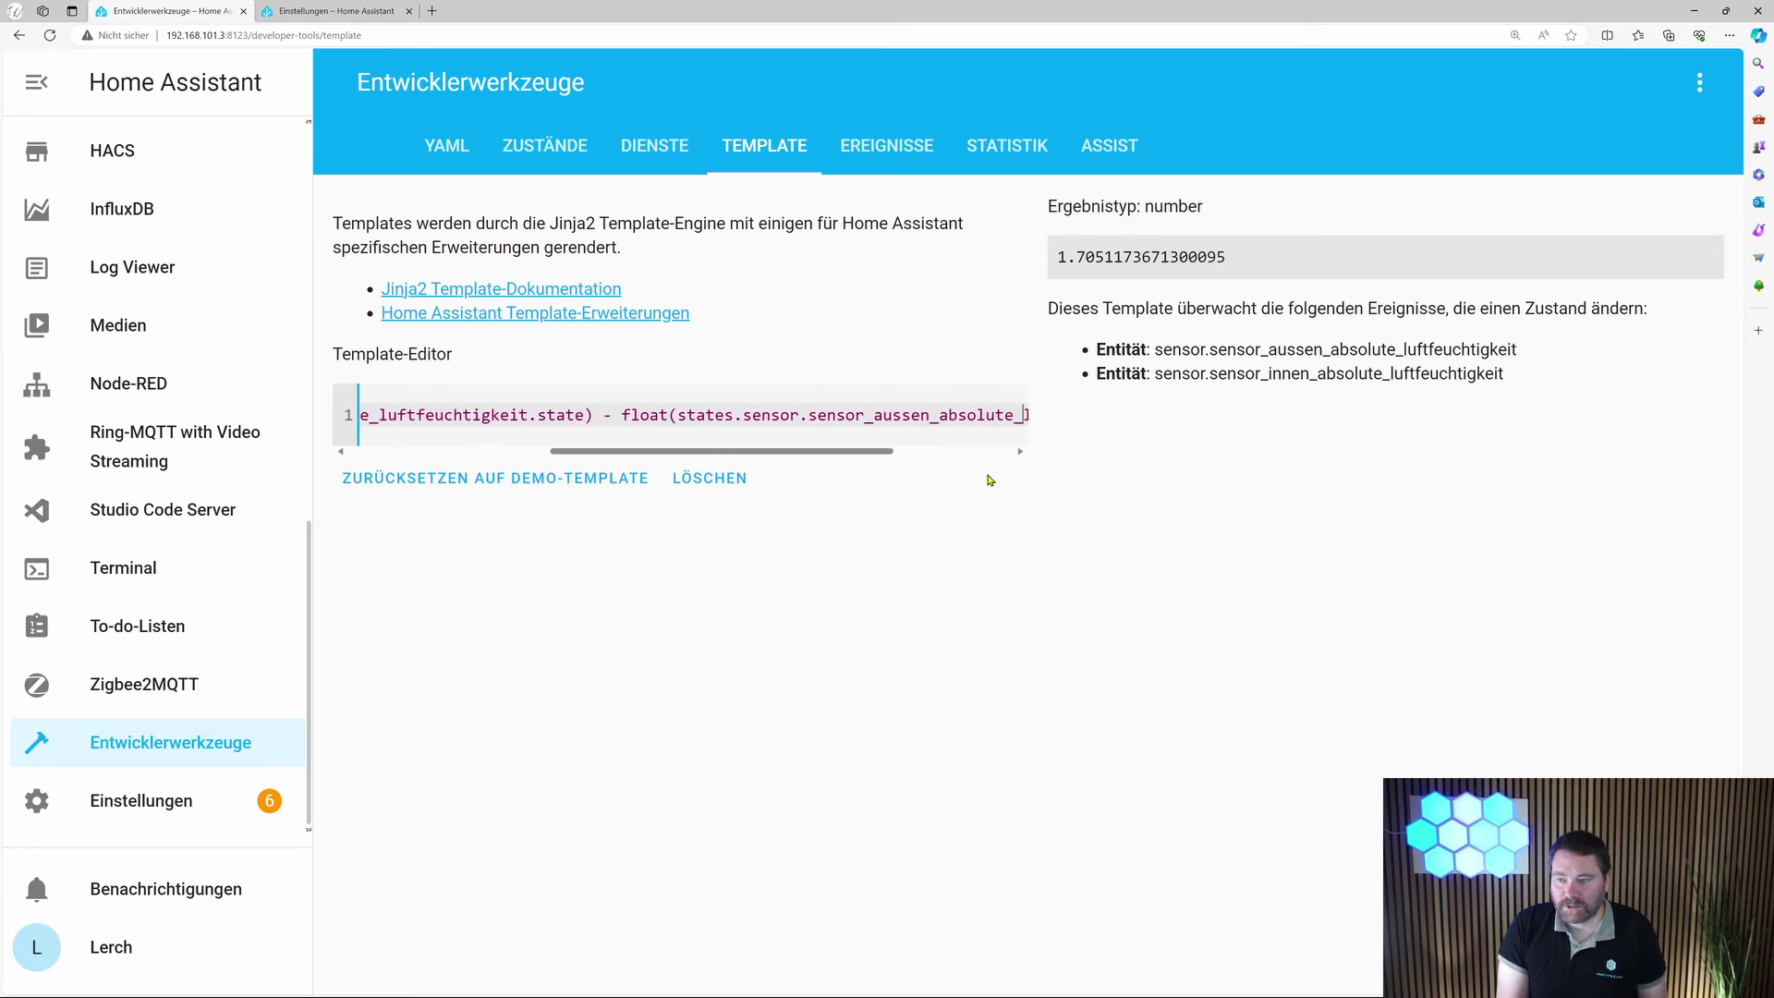
pyautogui.press('Right')
pyautogui.press('Right')
pyautogui.press('Right')
pyautogui.press('Right')
pyautogui.press('Right')
pyautogui.press('Right')
pyautogui.press('Right')
pyautogui.press('Right')
pyautogui.press('Right')
pyautogui.press('Right')
pyautogui.press('Right')
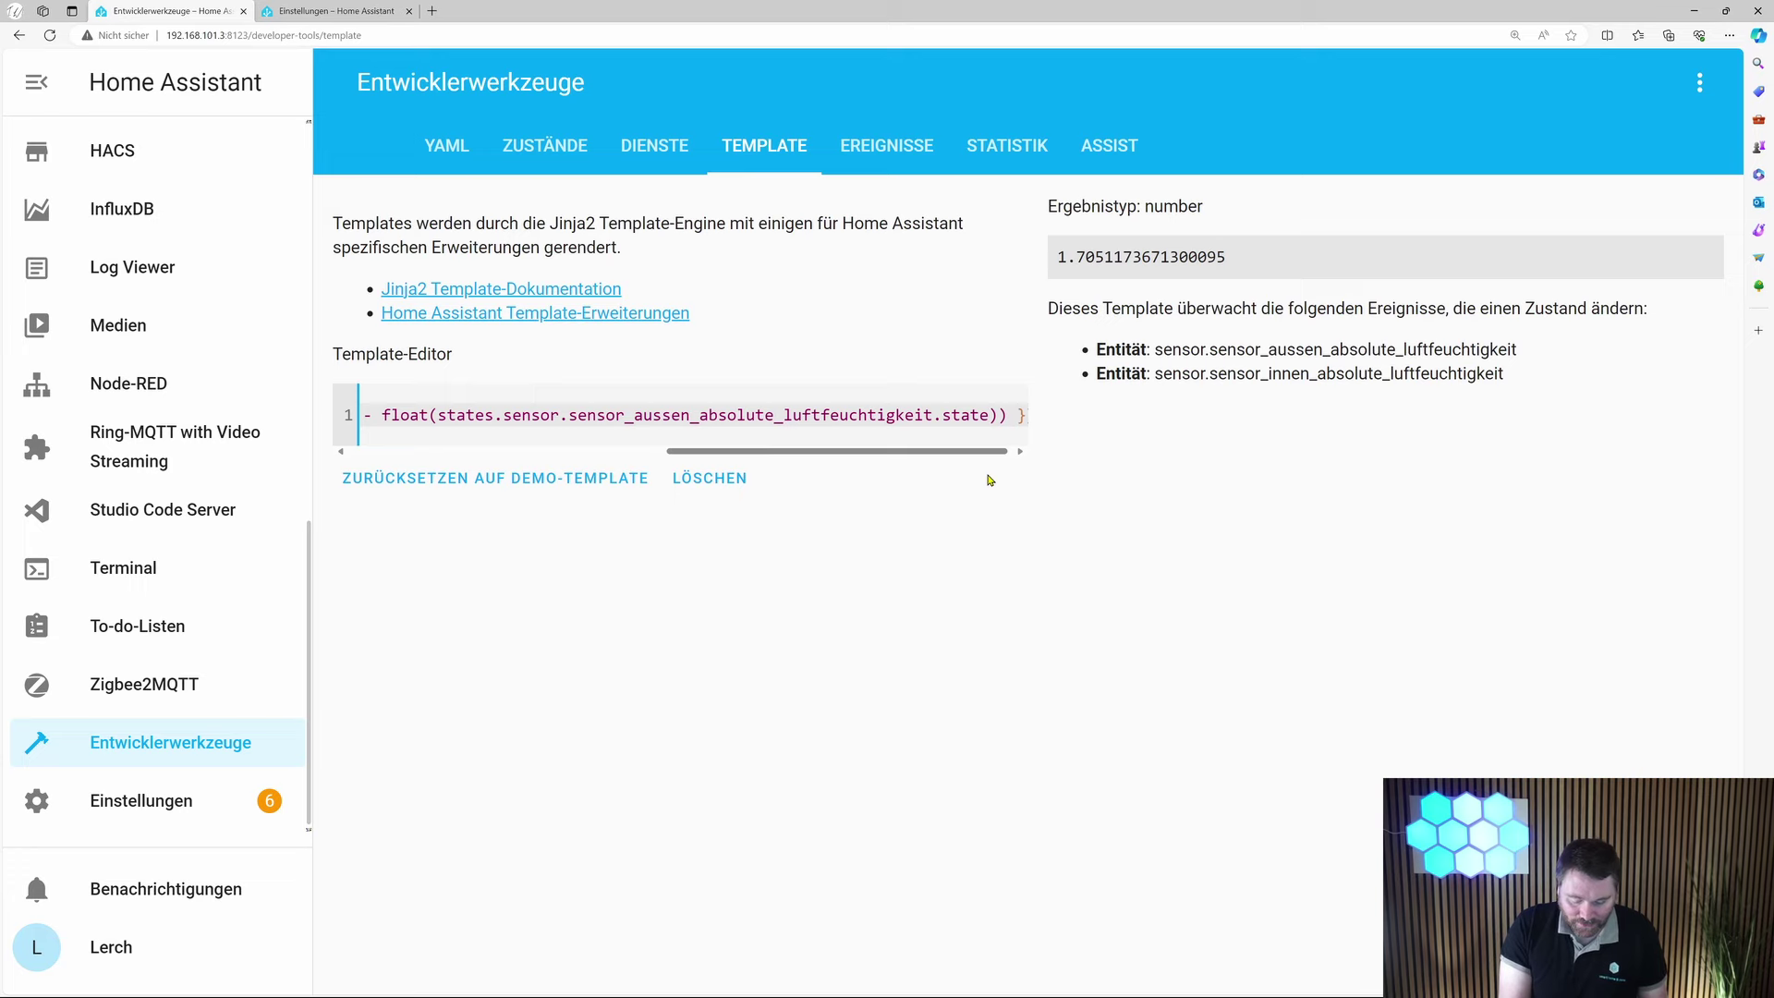
pyautogui.write('*100')
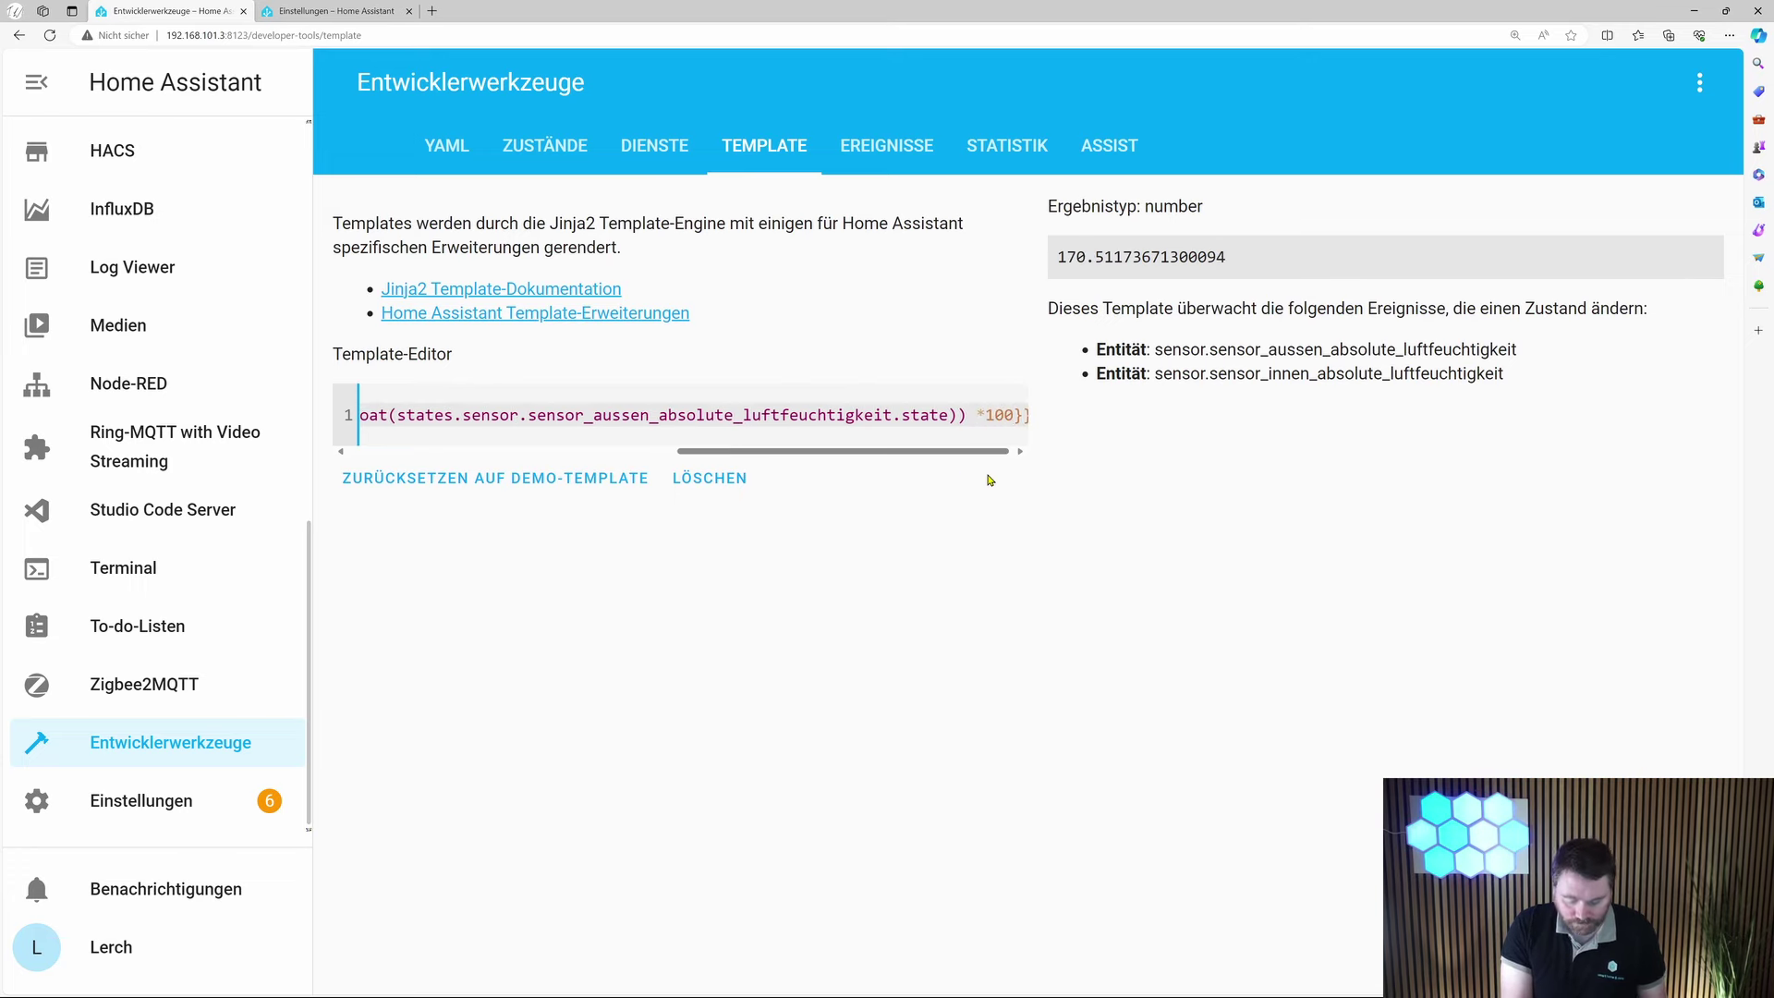
pyautogui.write('.00')
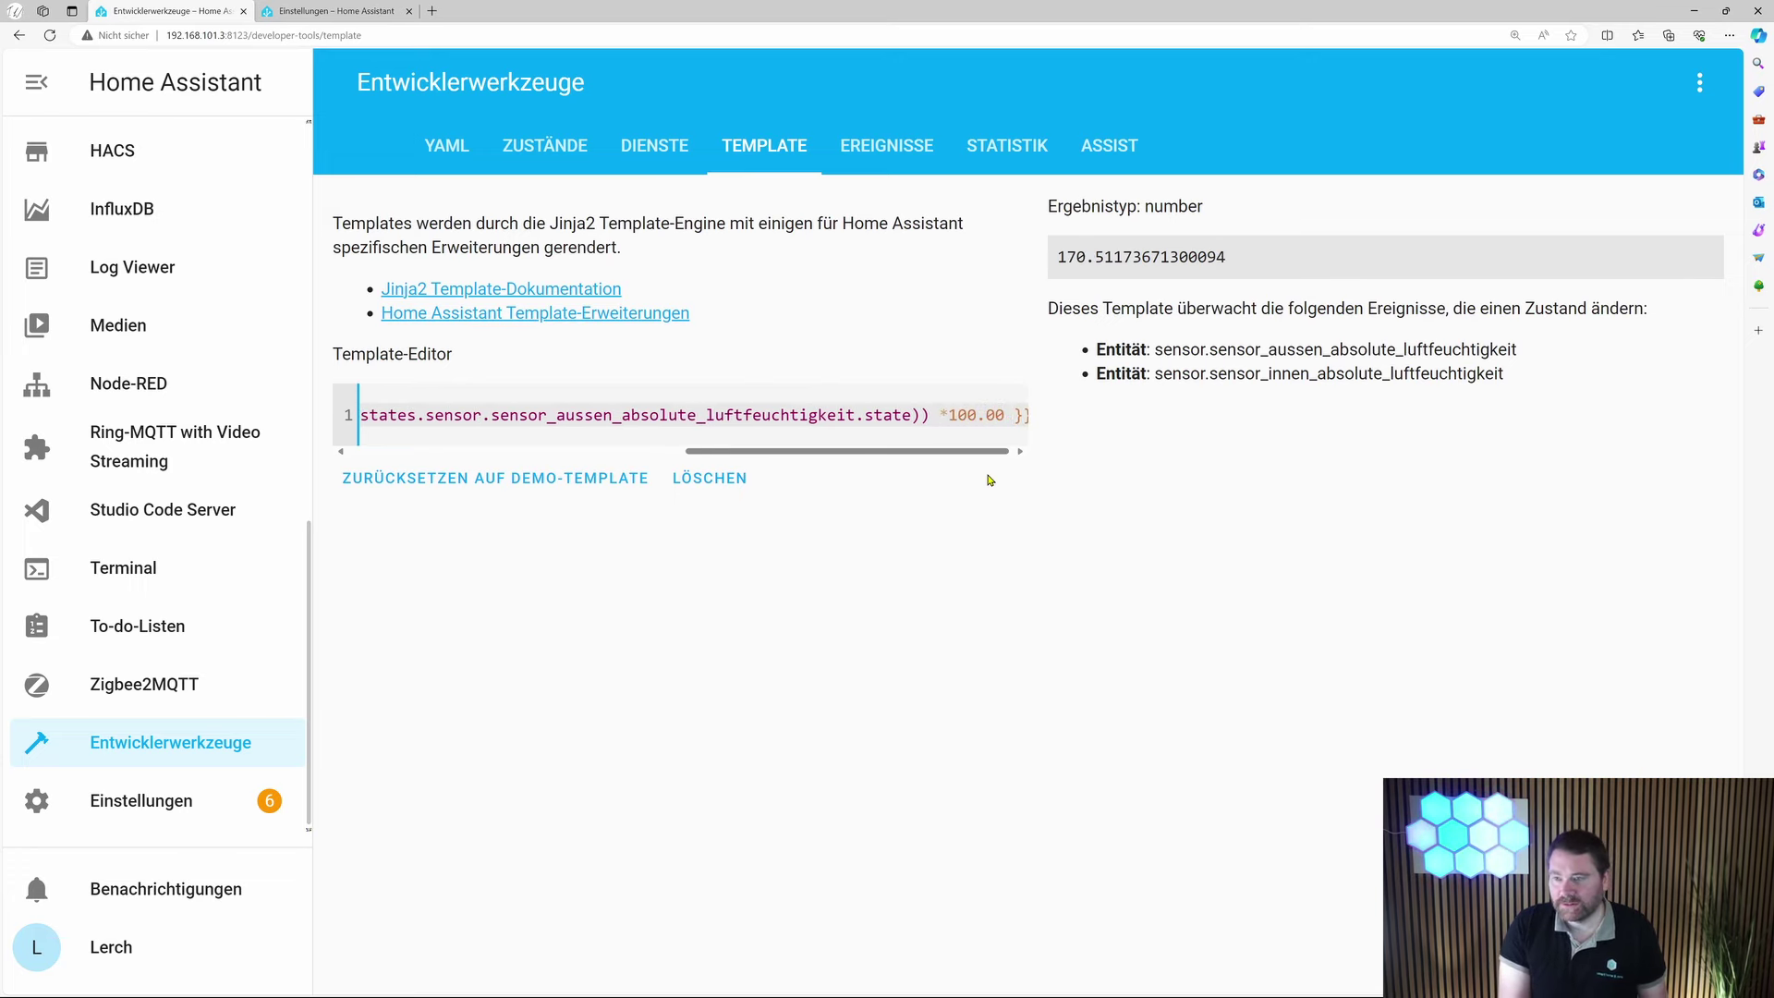
pyautogui.press('Left')
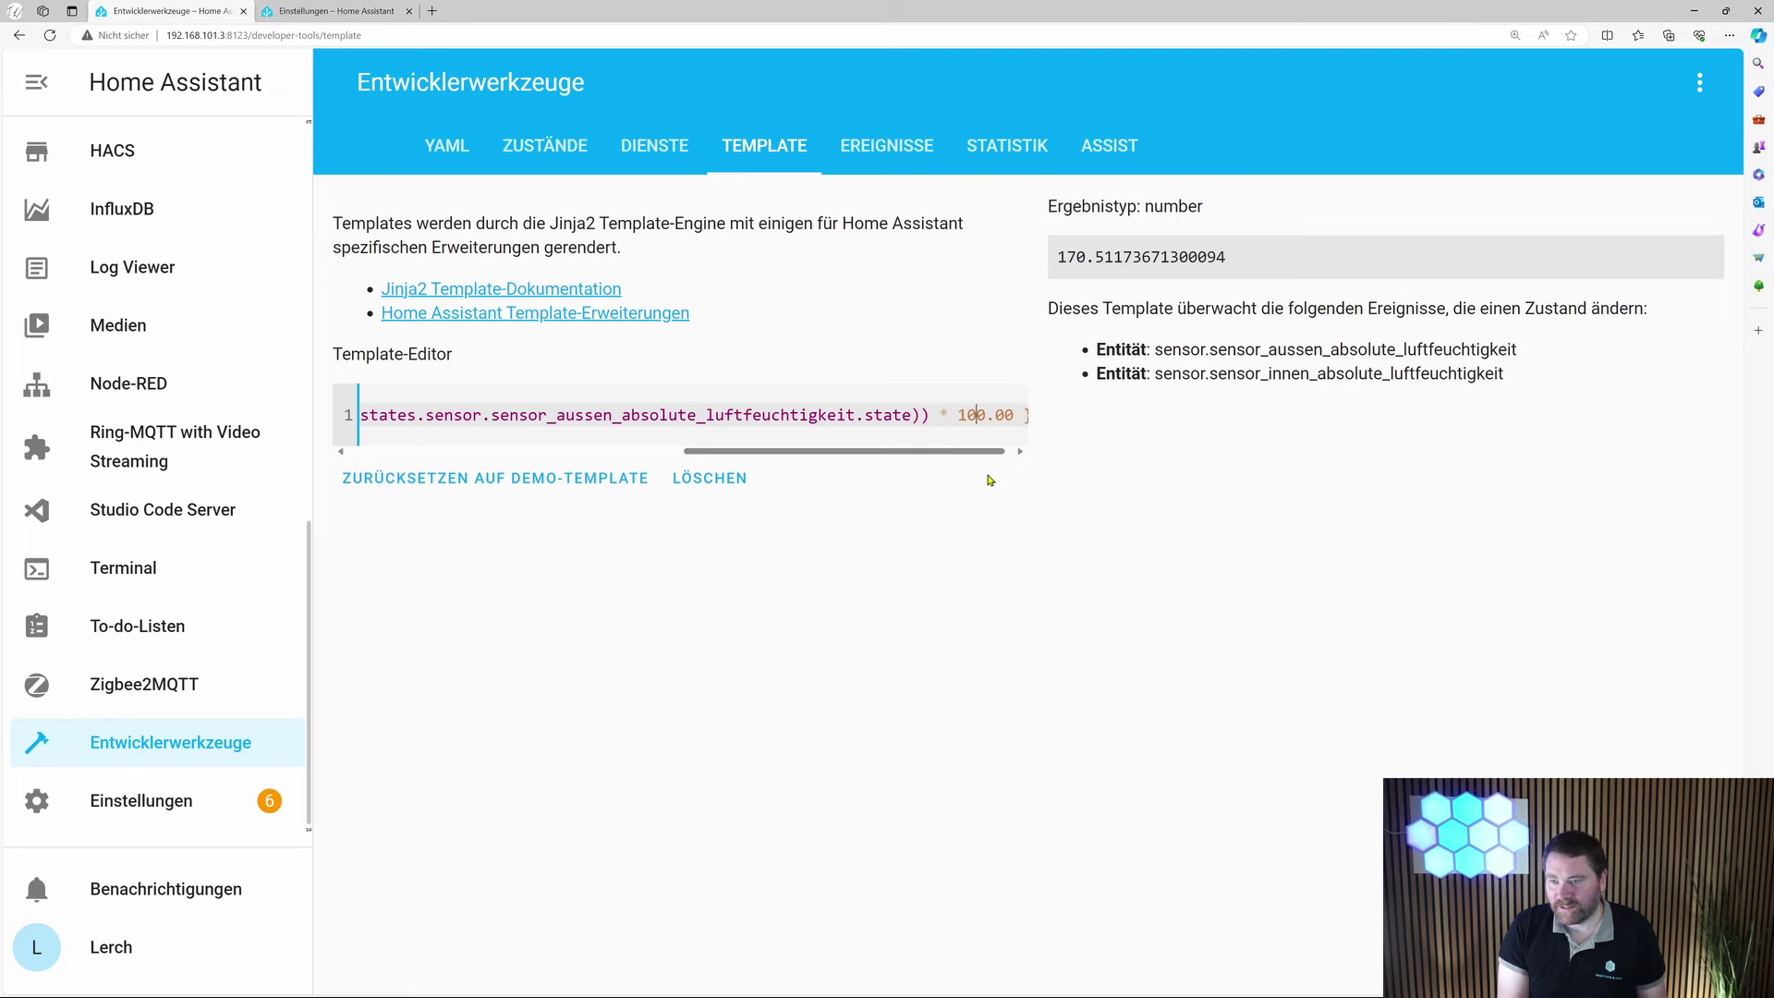
pyautogui.press('Right')
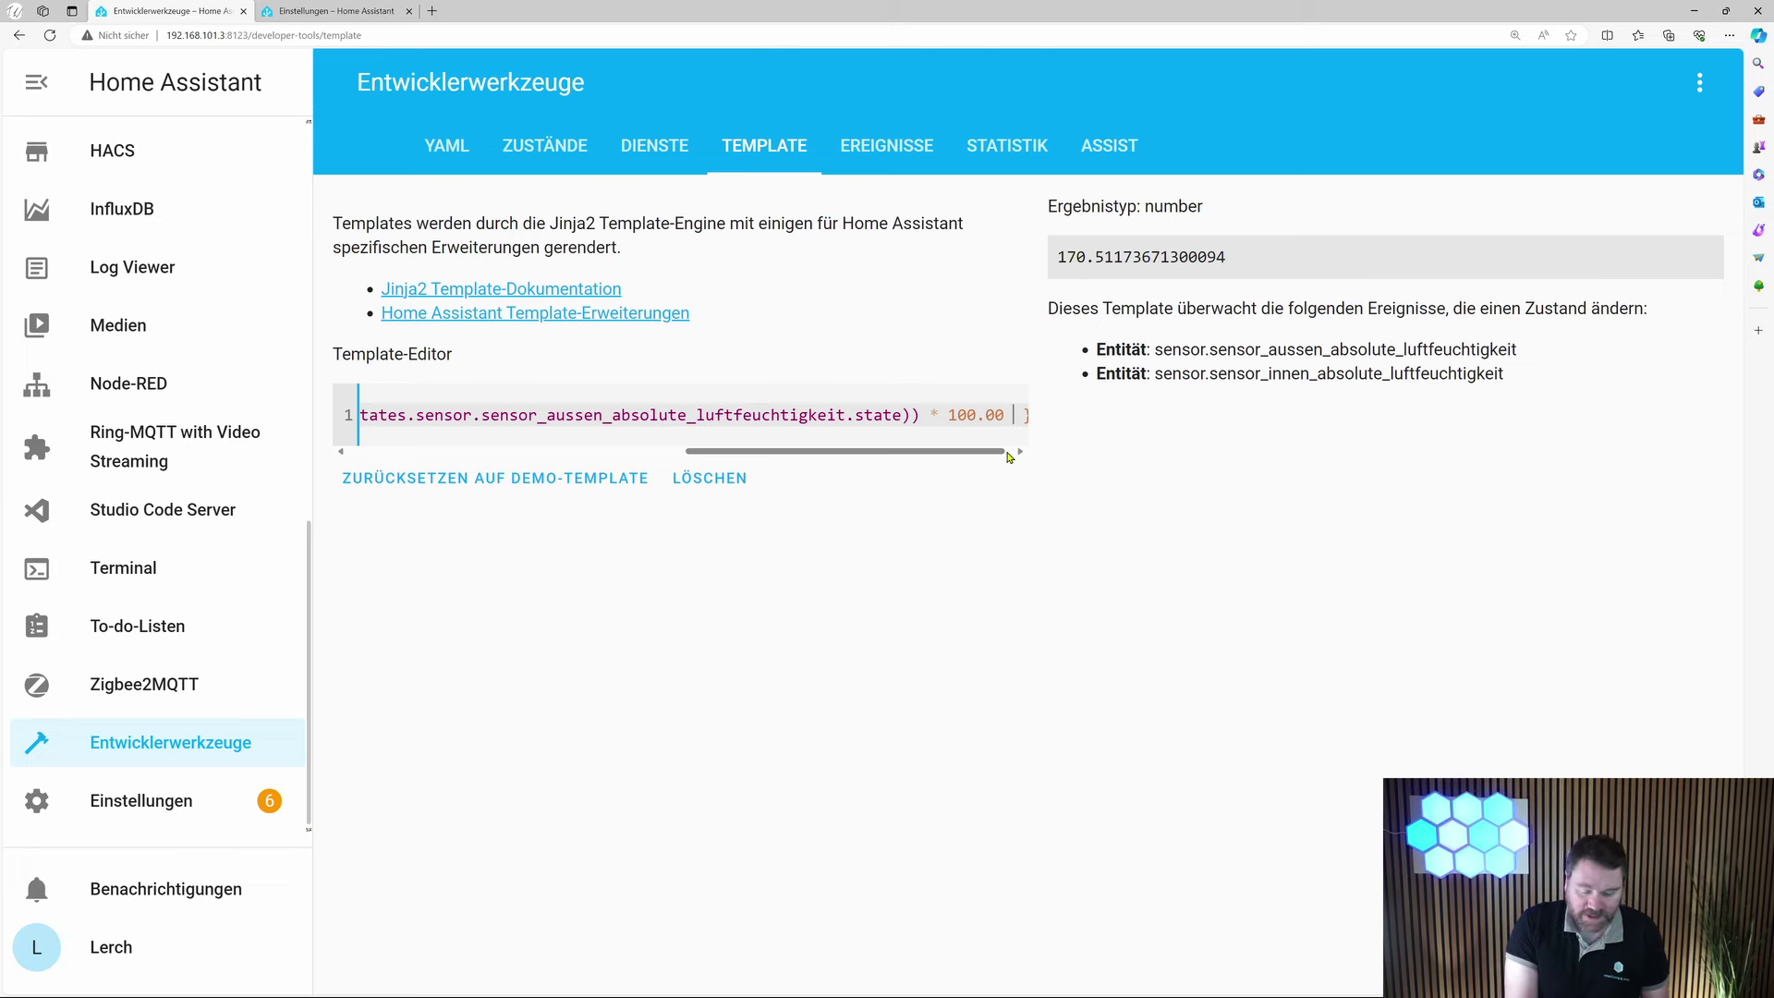
# - Divide the multiplied humidity difference by float(states.sensor.sensor_innen_absolute_luftfeuchtigkeit.state), reusing the indoor term from the start of the template
pyautogui.write('/')
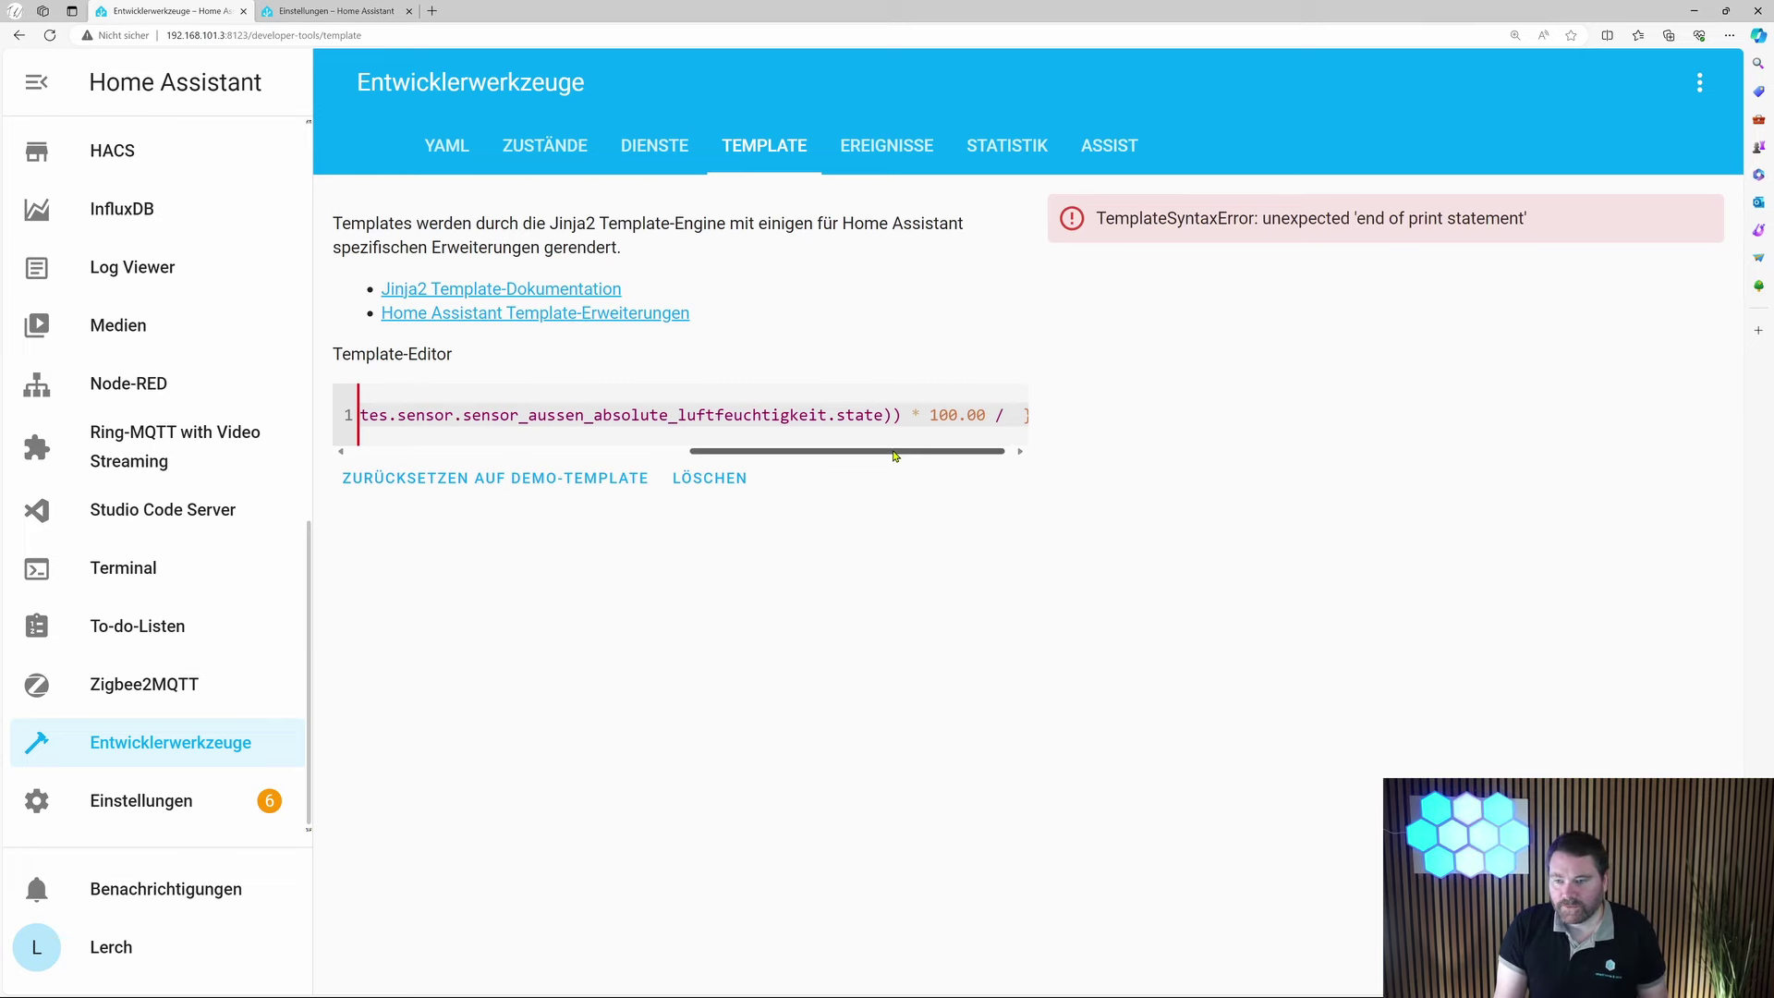
pyautogui.moveTo(895, 456); pyautogui.dragTo(508, 475)
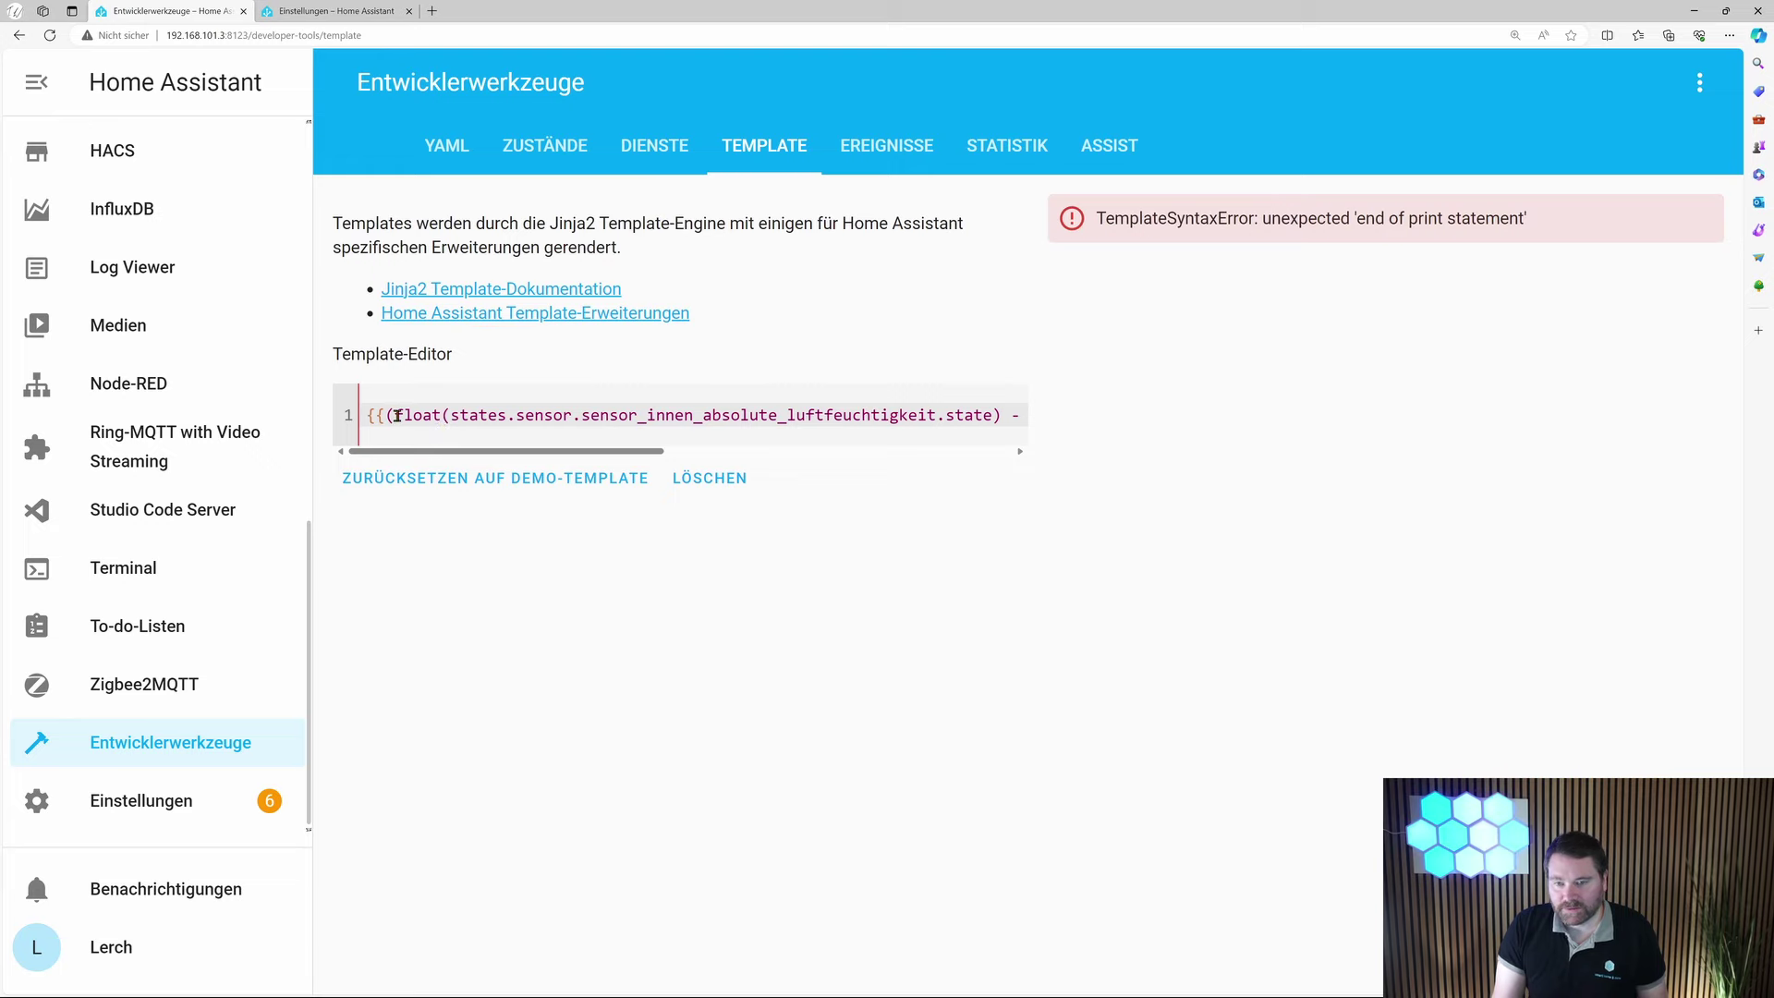
pyautogui.write('(')
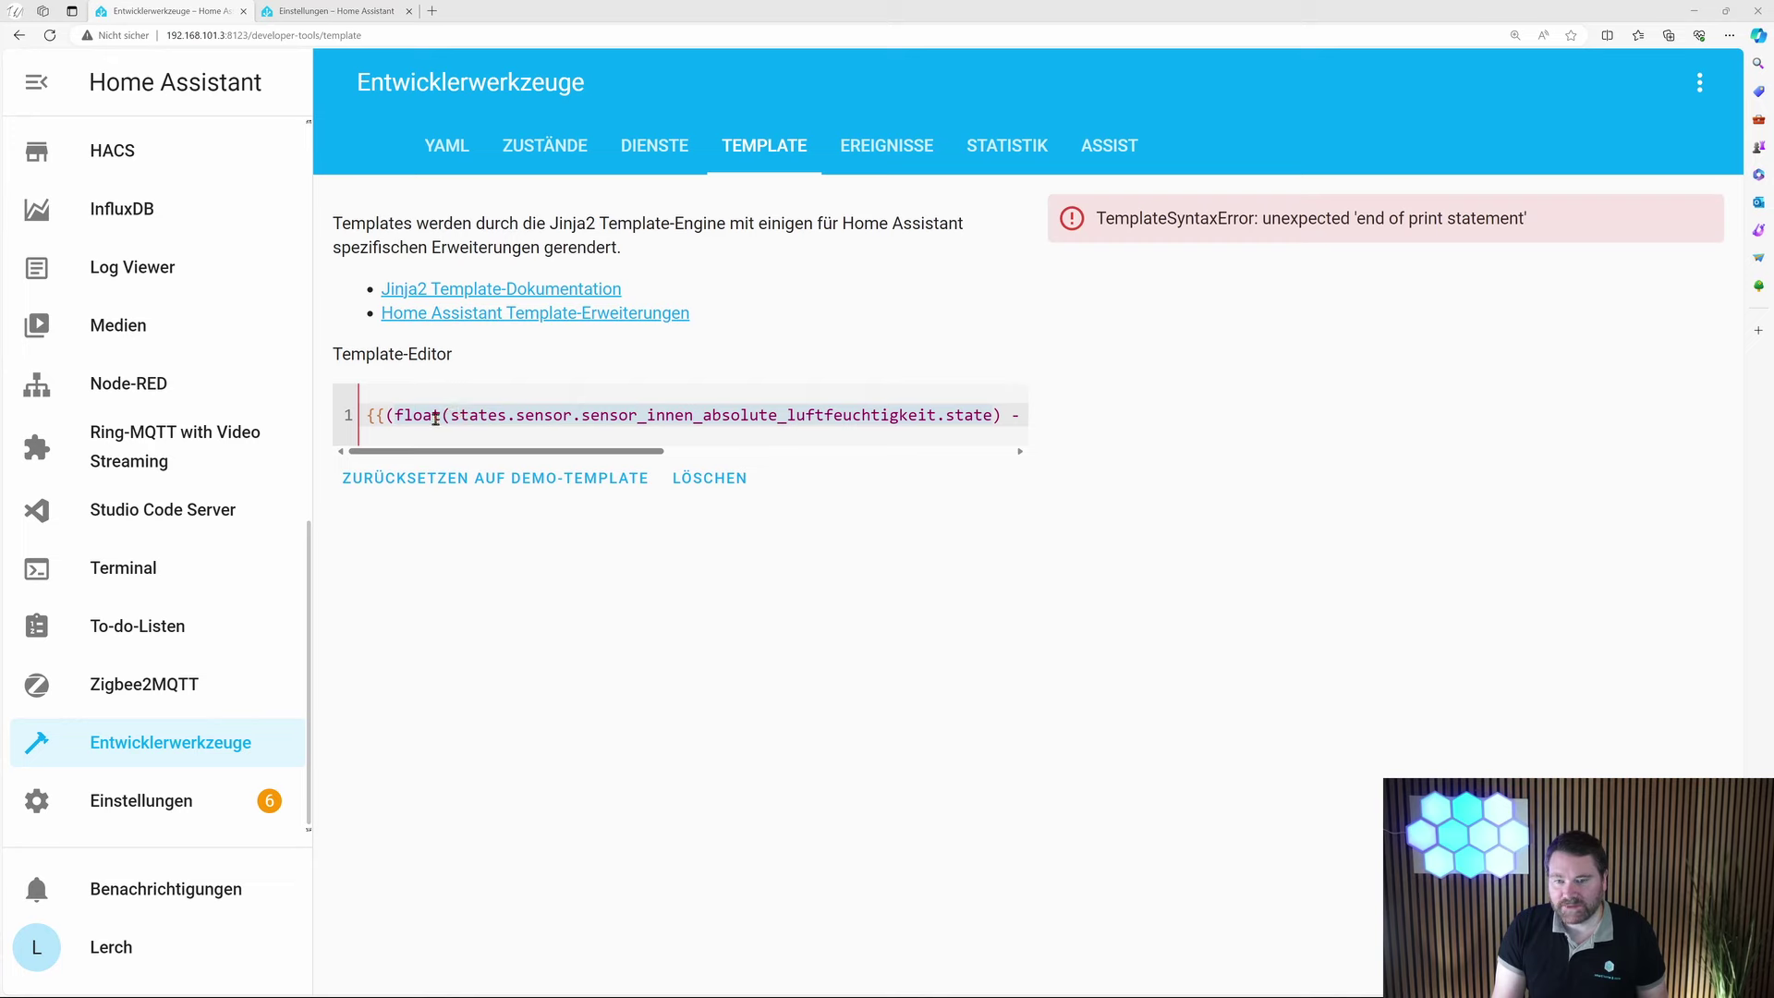
pyautogui.click(421, 415)
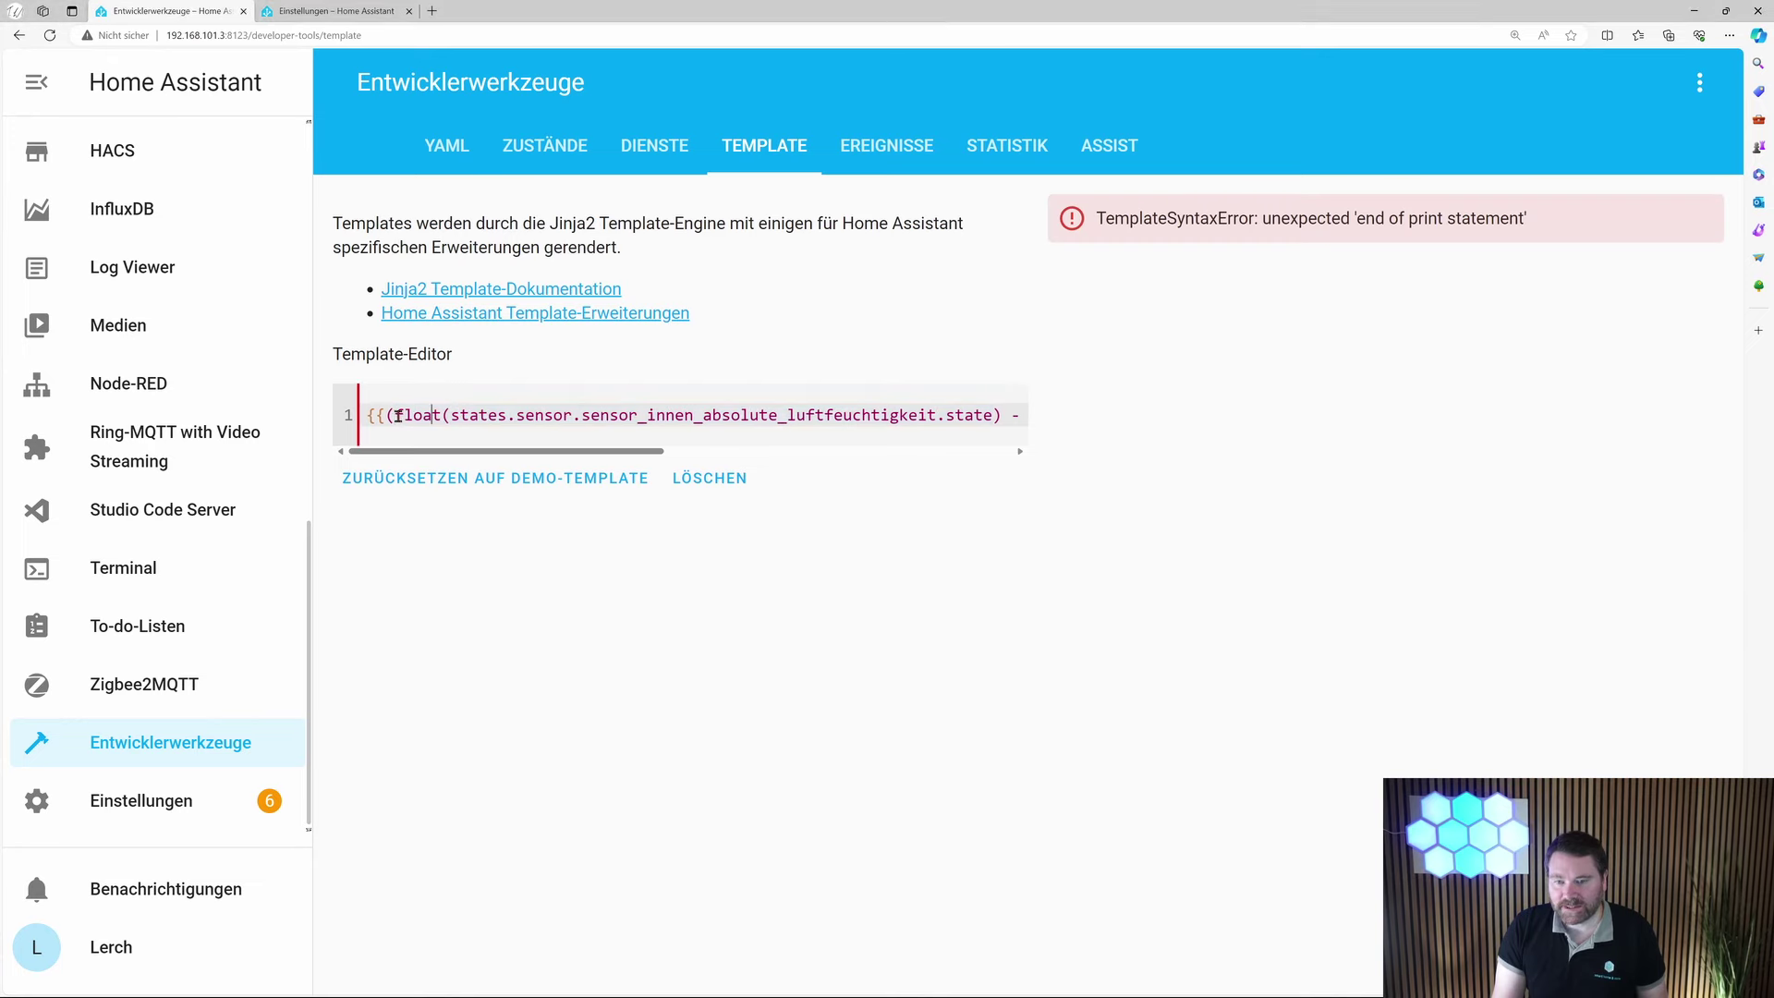
pyautogui.moveTo(391, 415); pyautogui.dragTo(1003, 417)
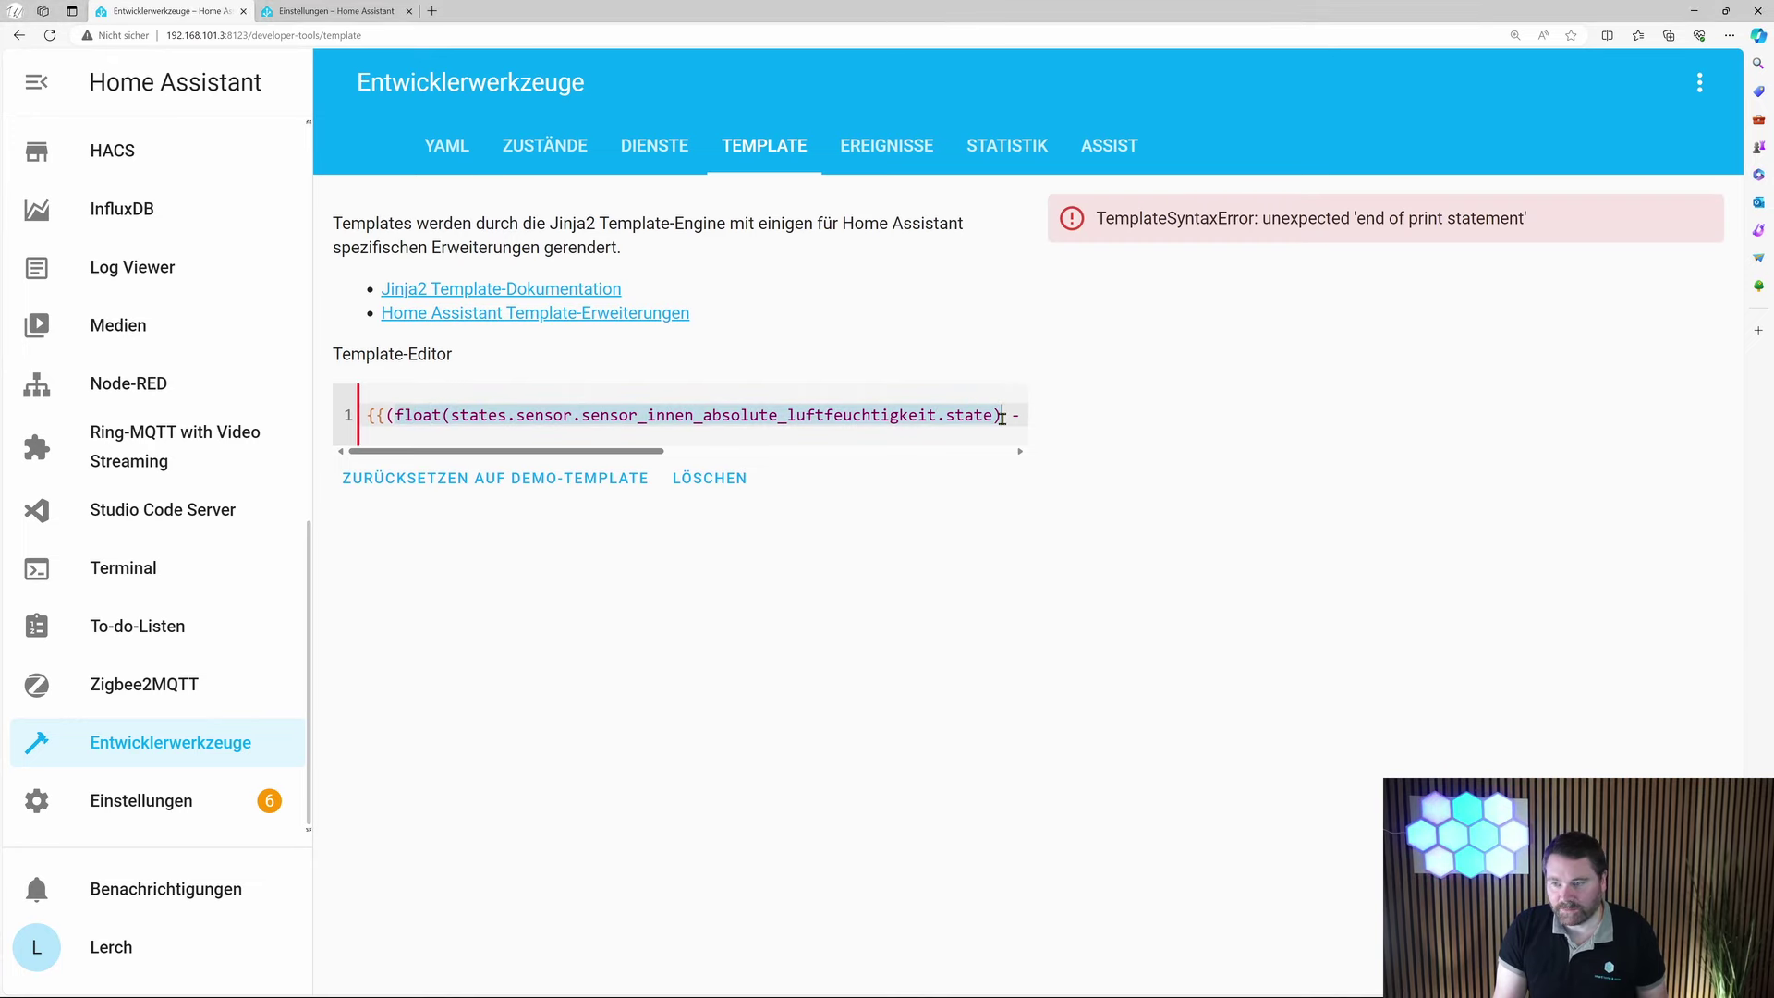
pyautogui.hotkey('ctrl', 'v')
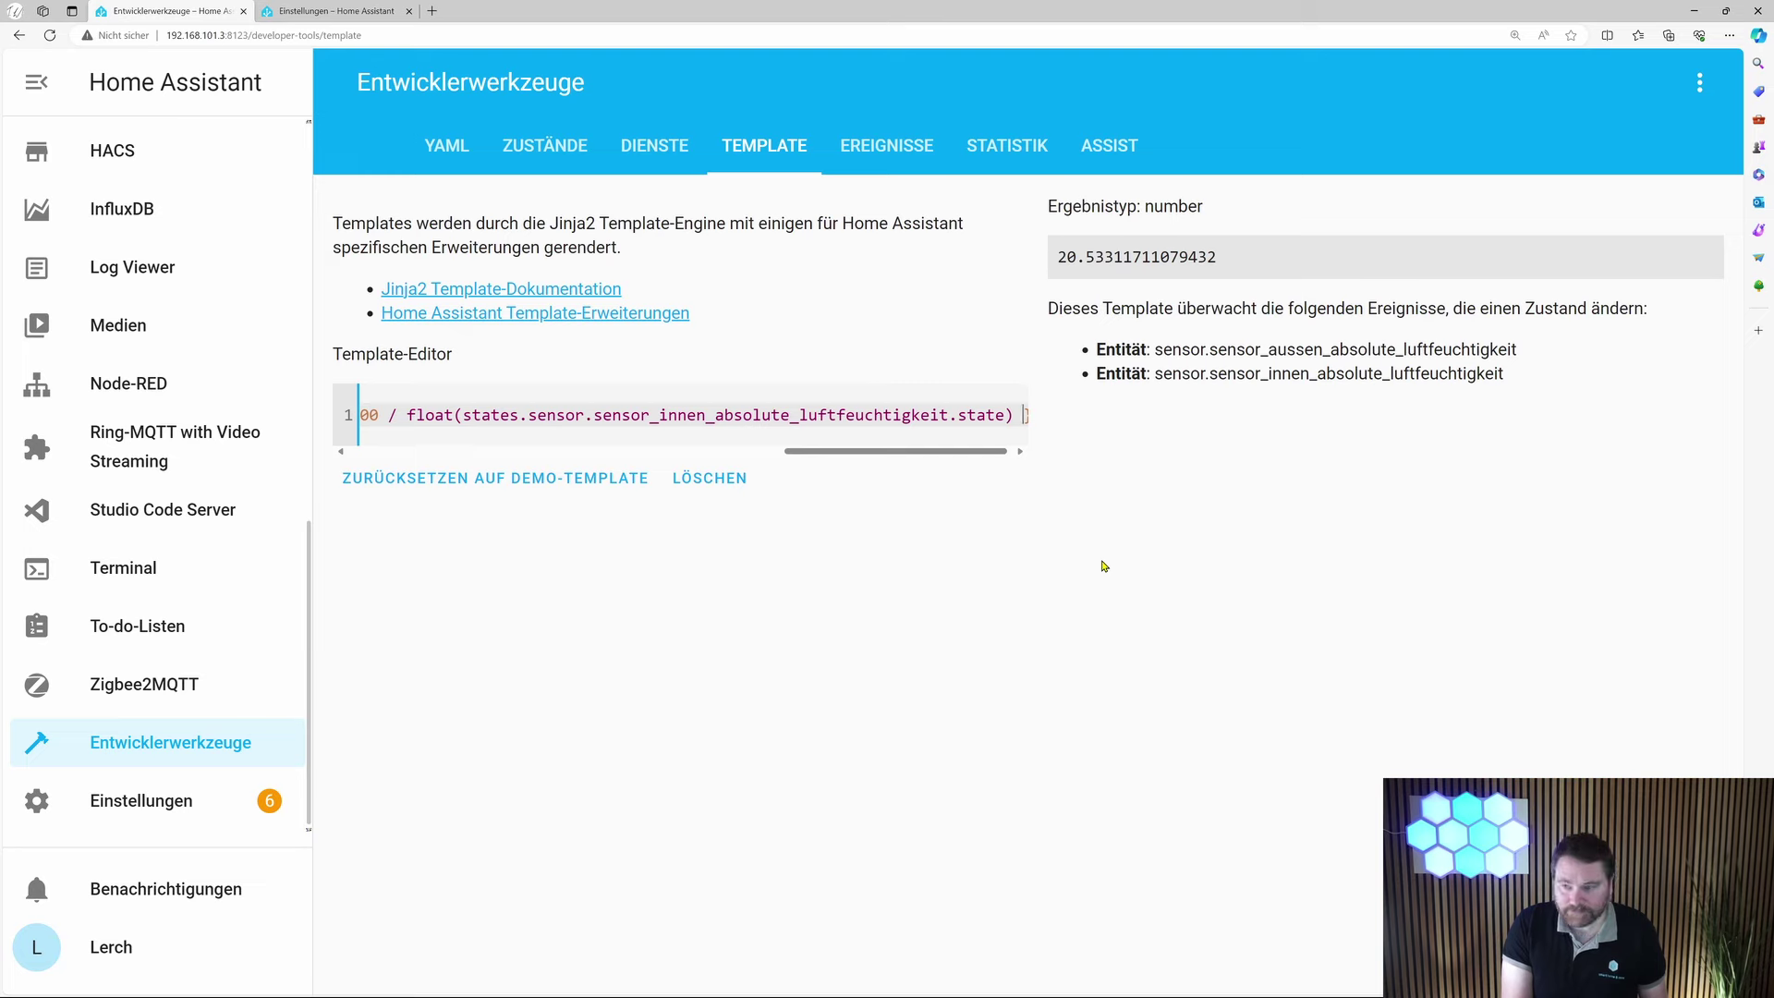
# - Append the filter | round(1) after the indoor divisor at the end of the template
pyautogui.write('| ')
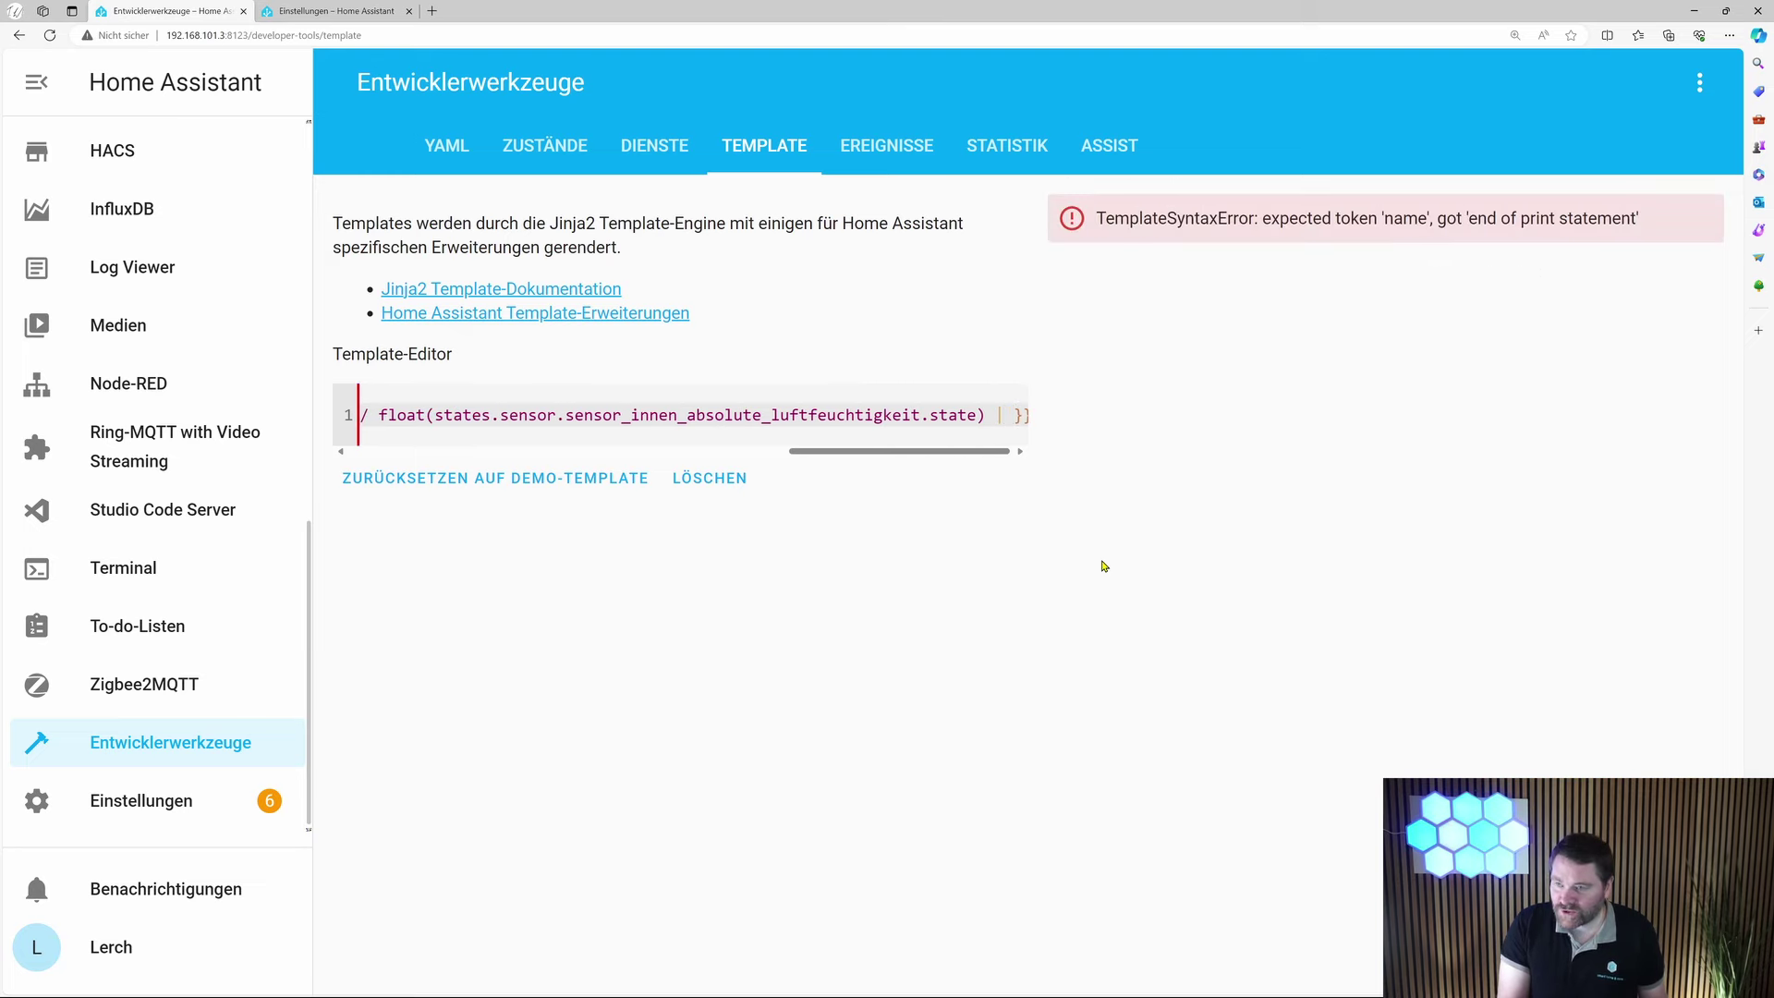
pyautogui.write('round')
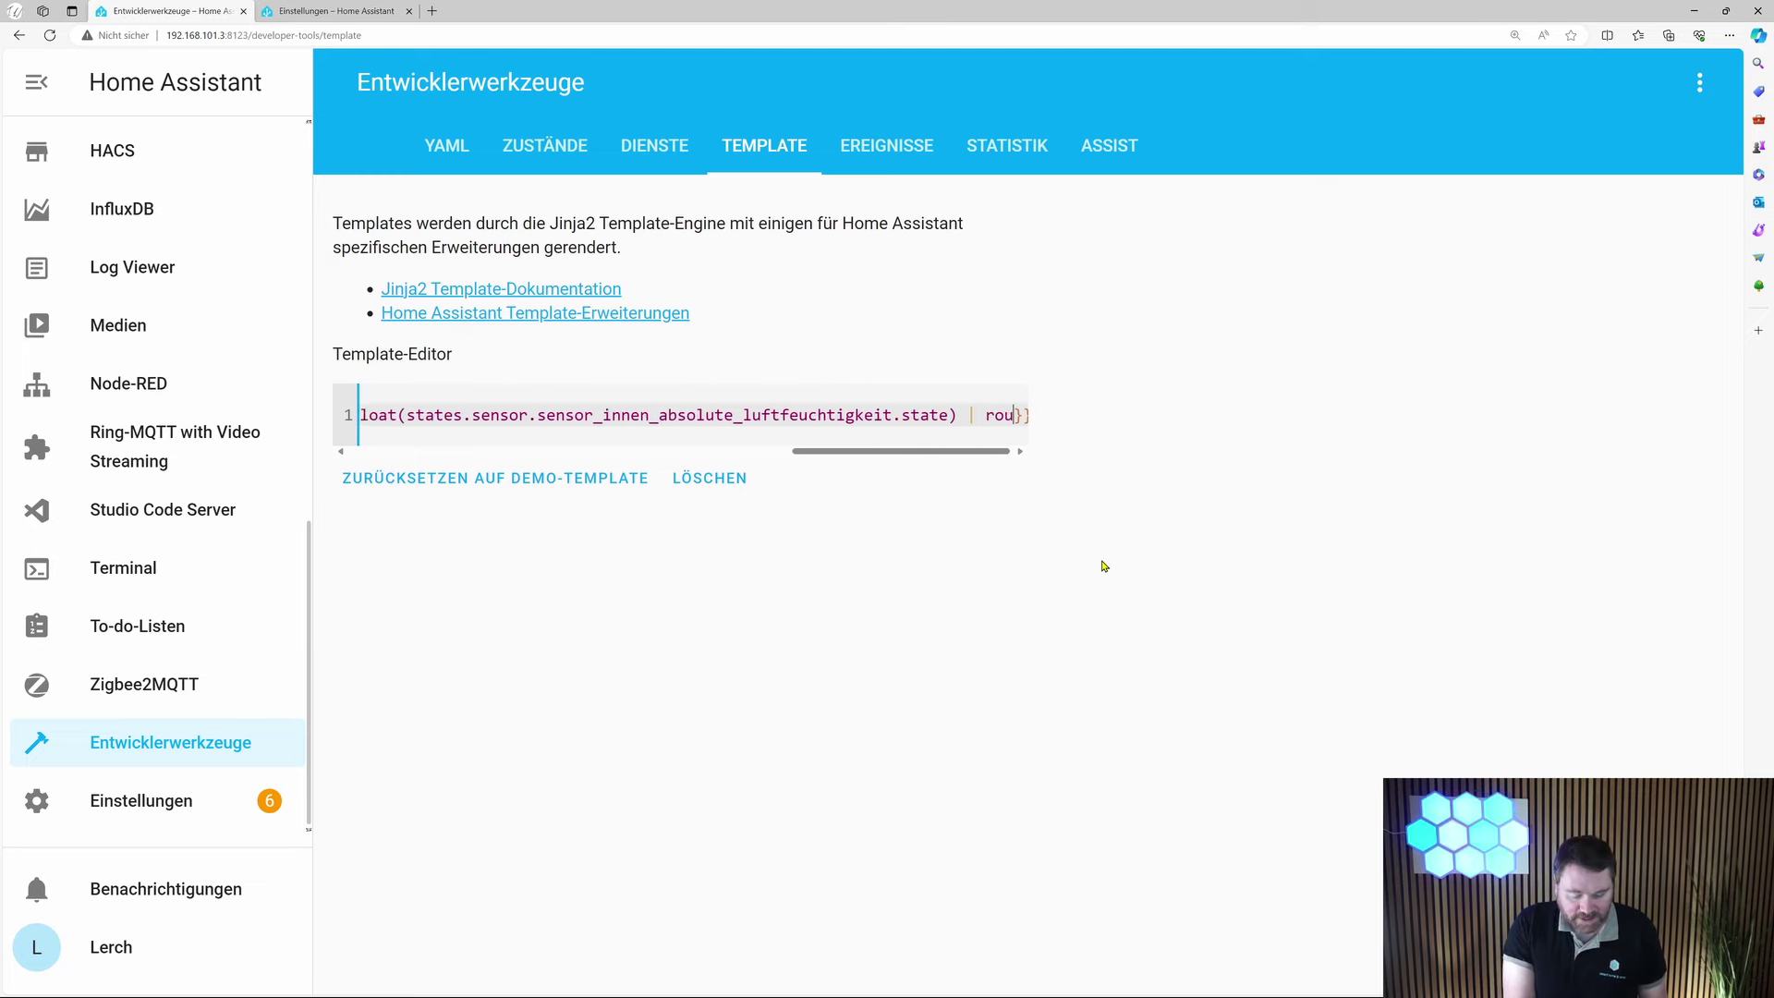
pyautogui.write('(1)')
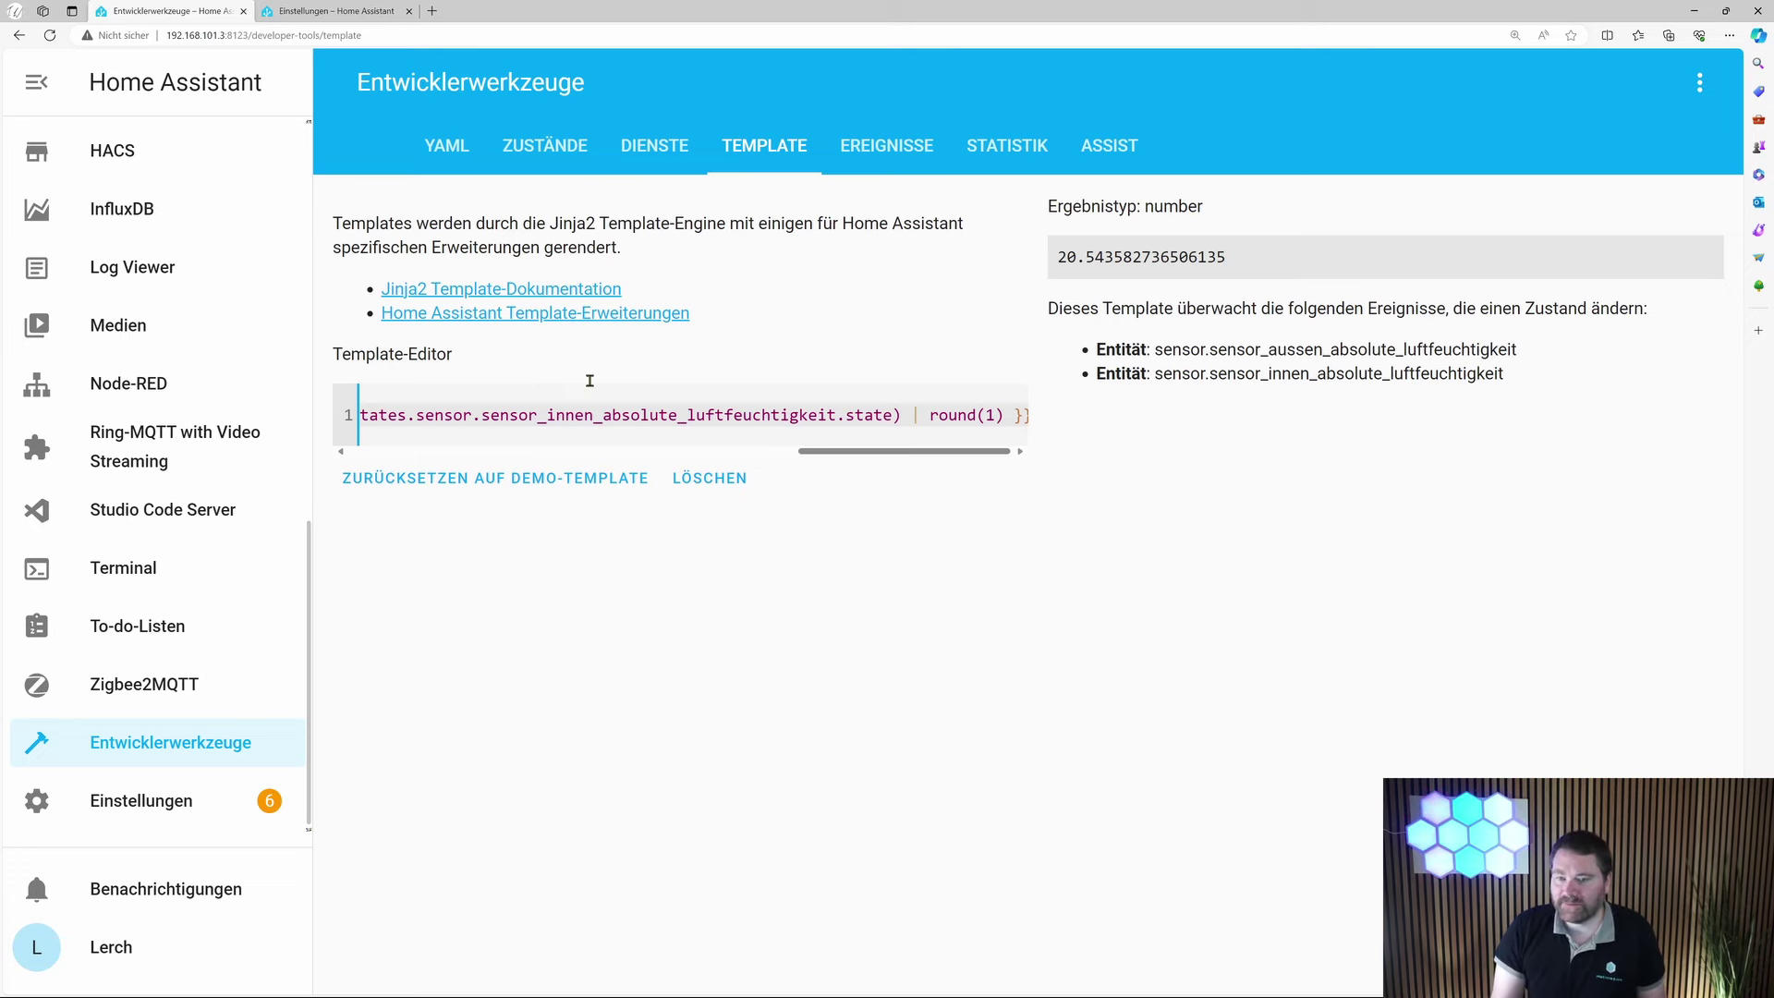
# - Enclose the entire percentage calculation before the round filter in an additional pair of parentheses
pyautogui.click(901, 408)
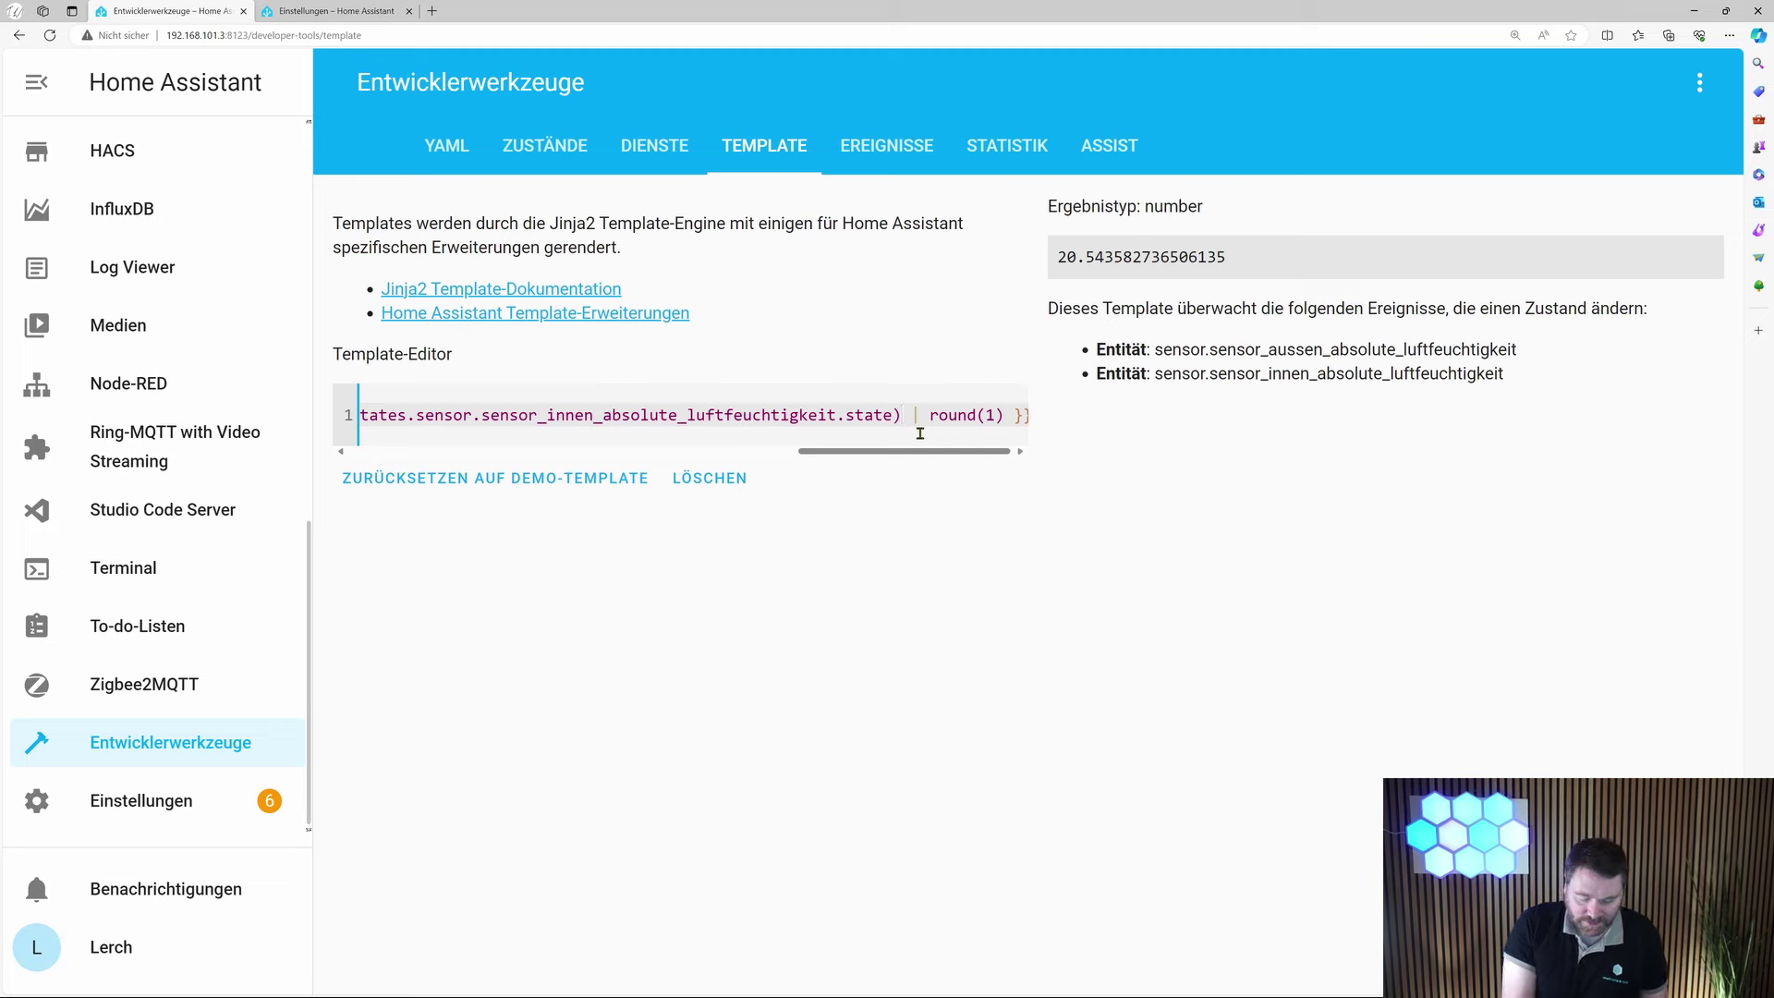
pyautogui.write(')')
pyautogui.moveTo(894, 452); pyautogui.dragTo(379, 424)
pyautogui.click(385, 416)
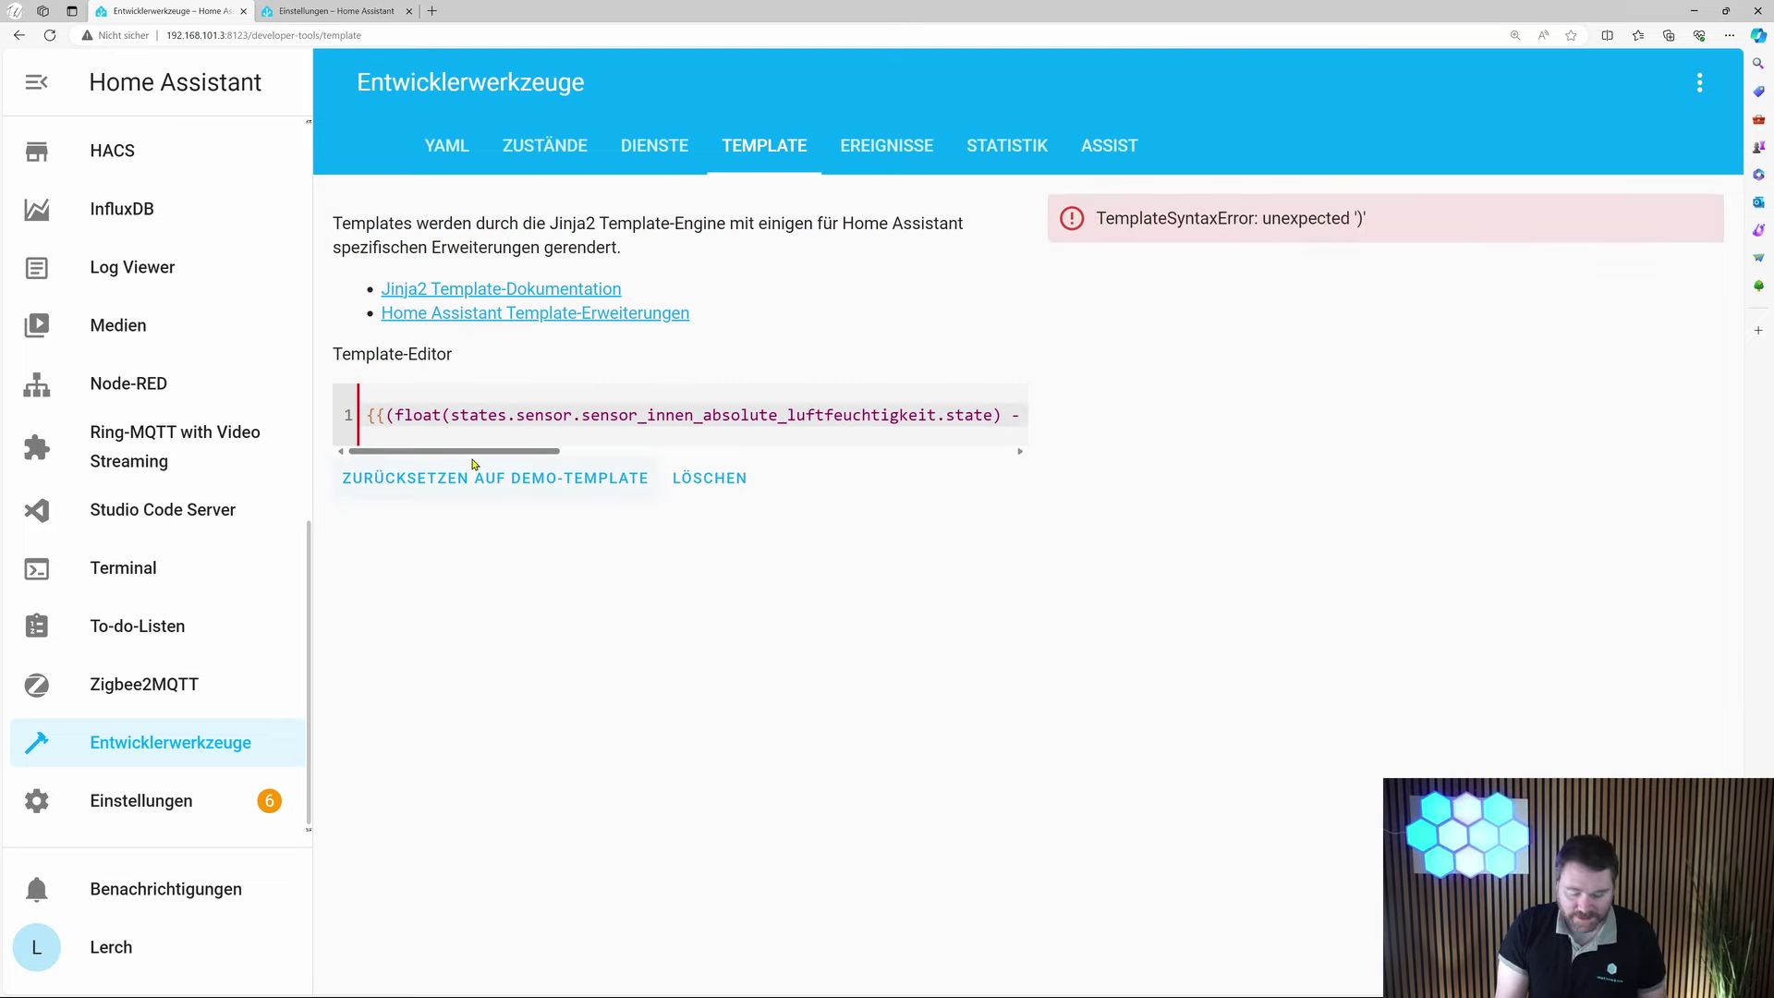
pyautogui.write('(')
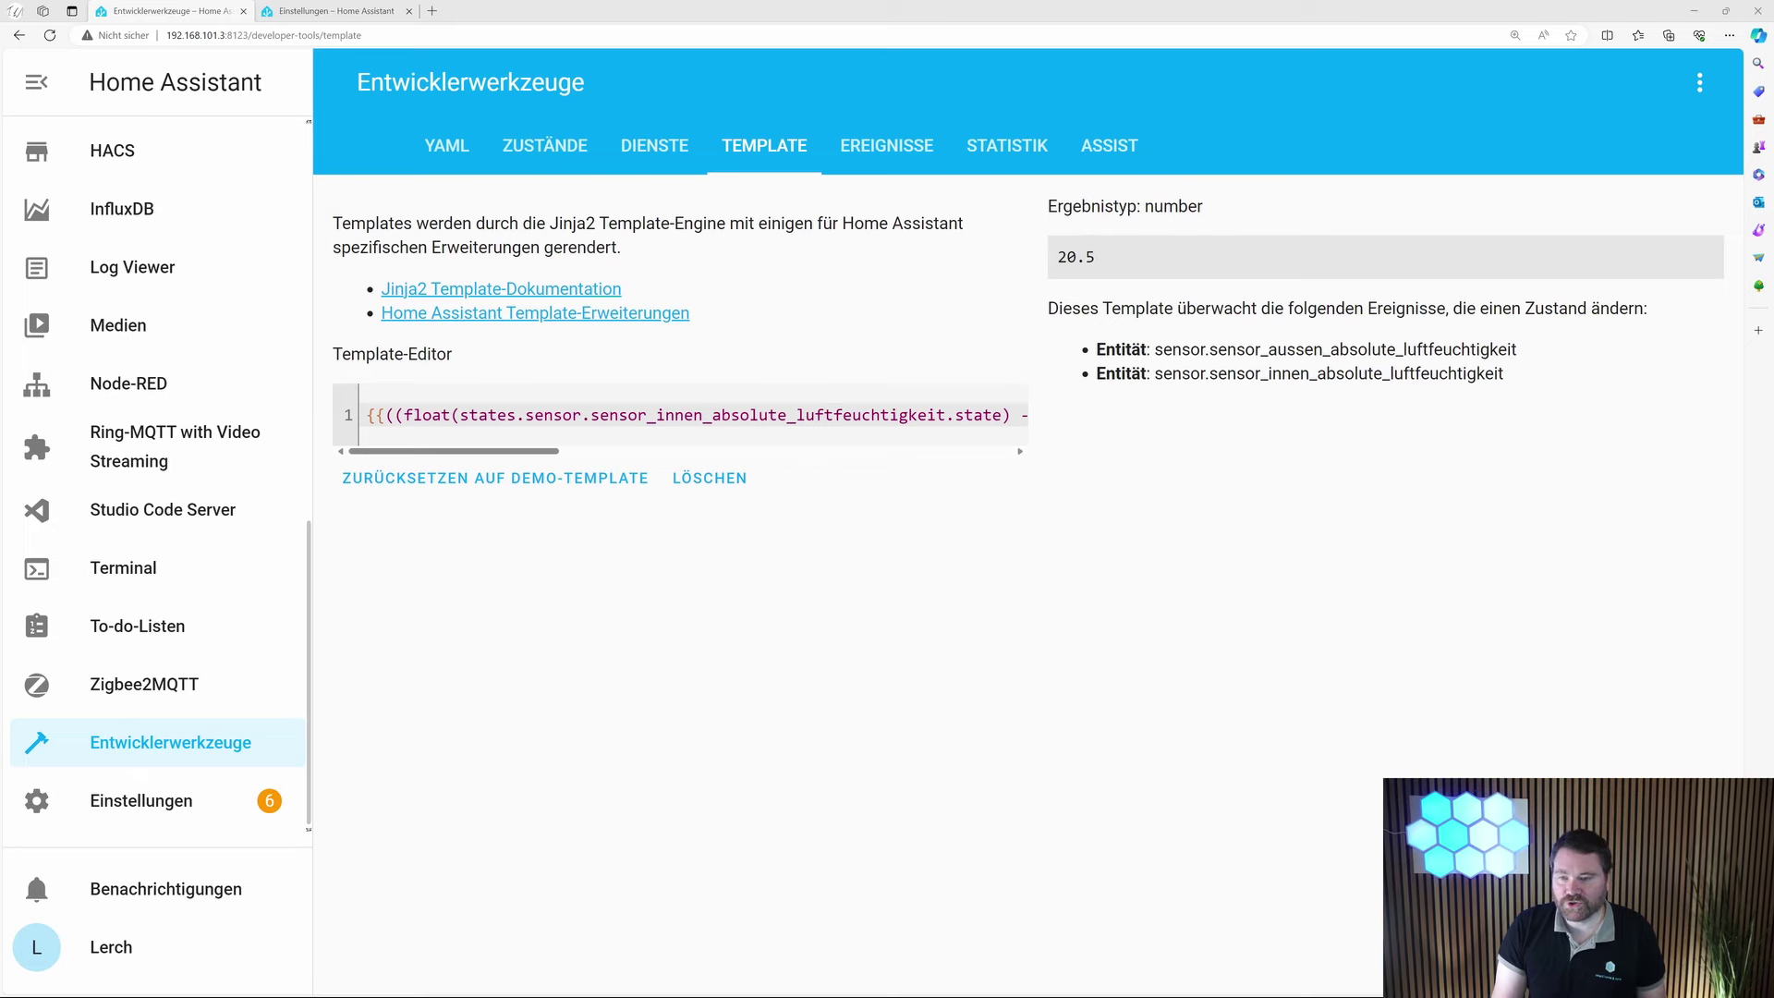
# - Append | abs() after round(1) and copy the complete template expression
pyautogui.moveTo(517, 453); pyautogui.dragTo(977, 453)
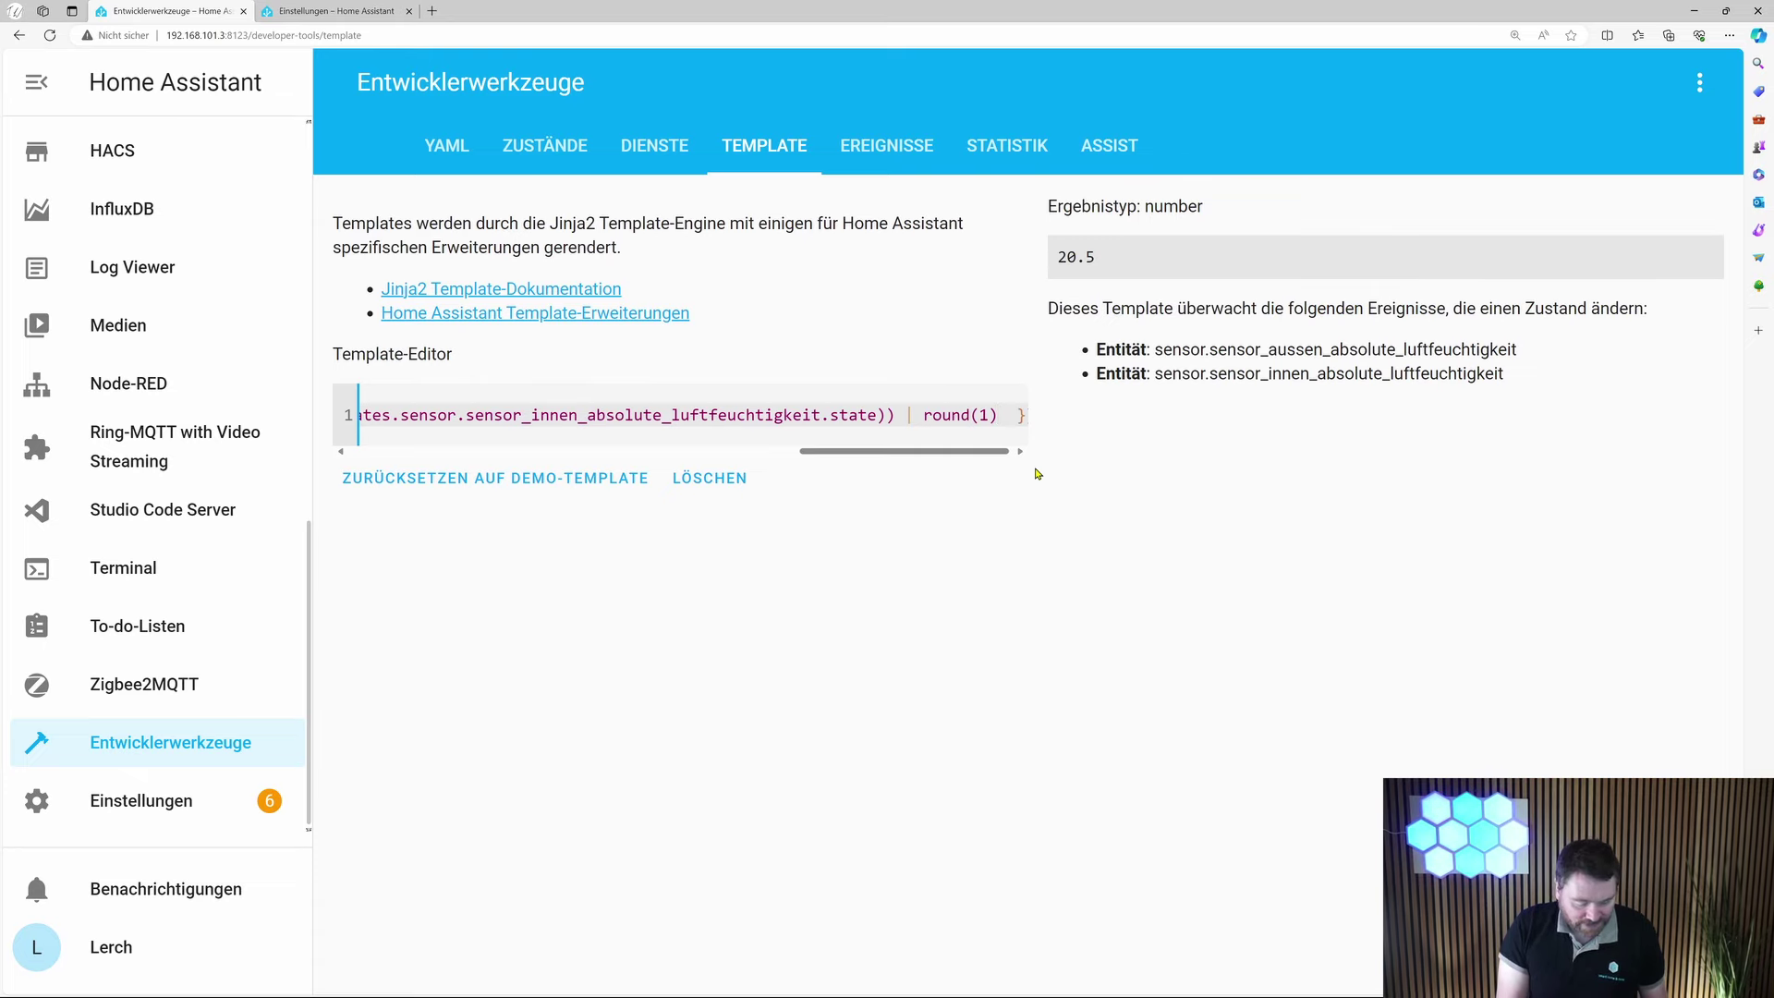
pyautogui.write('| abs()')
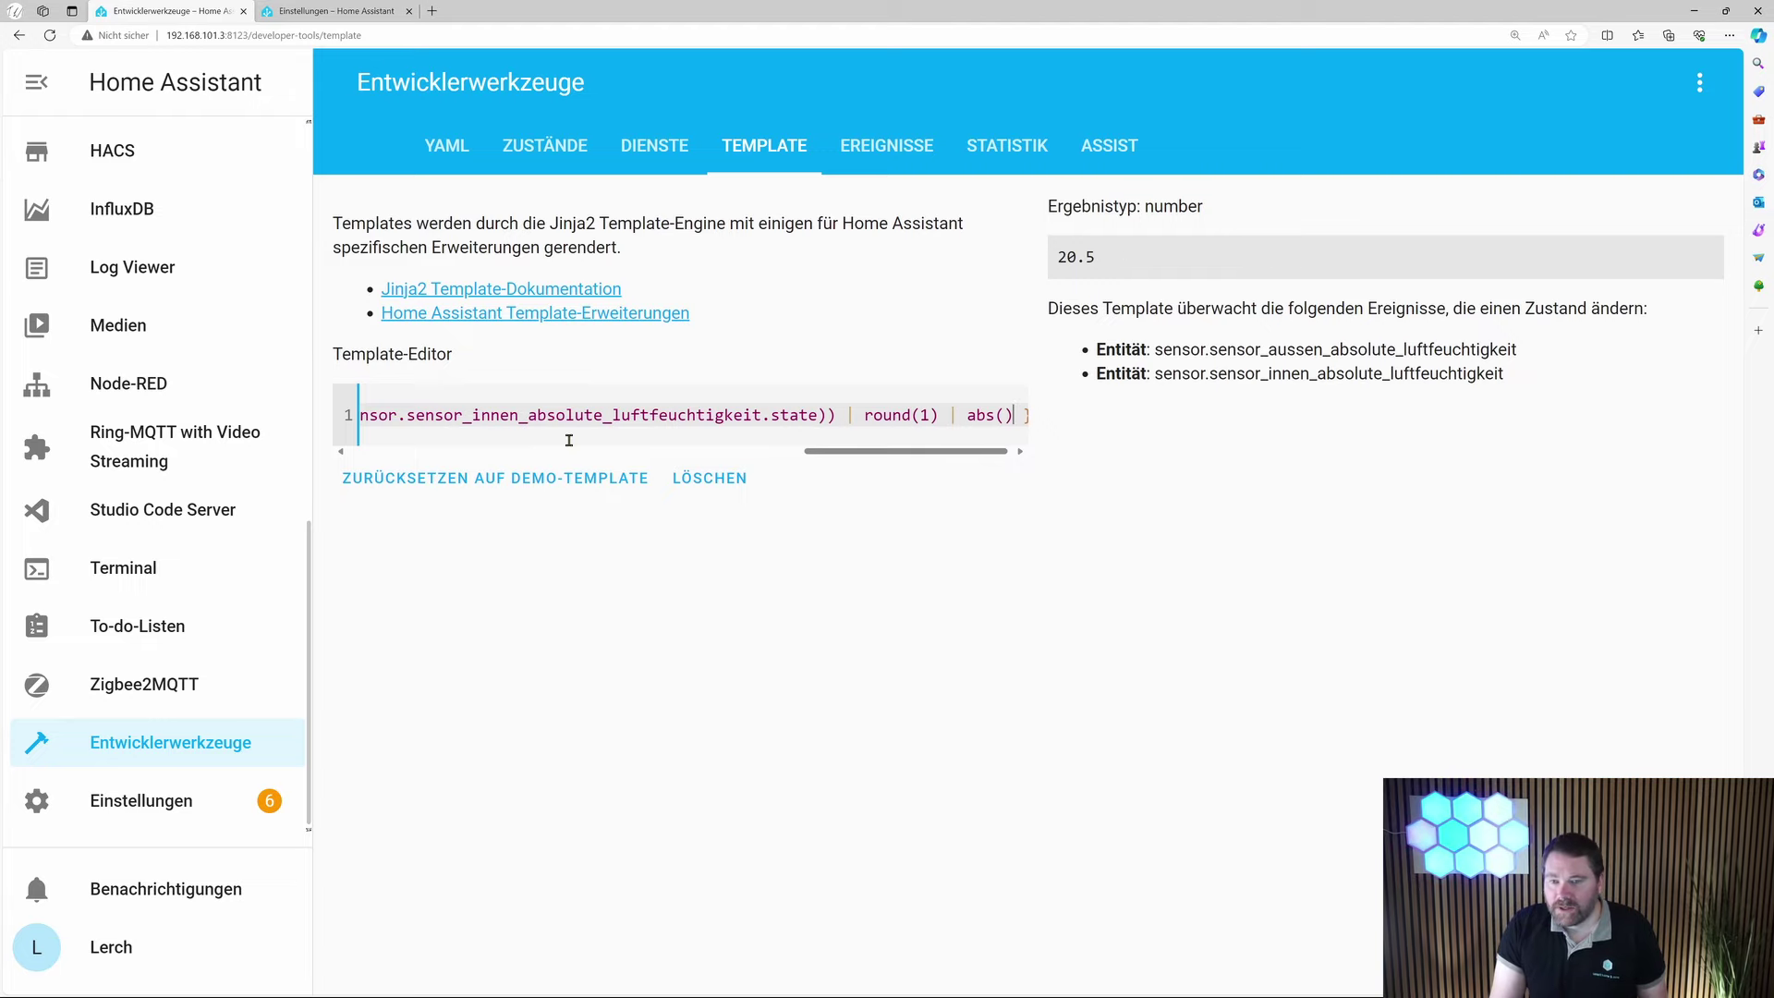
pyautogui.moveTo(813, 451); pyautogui.dragTo(506, 453)
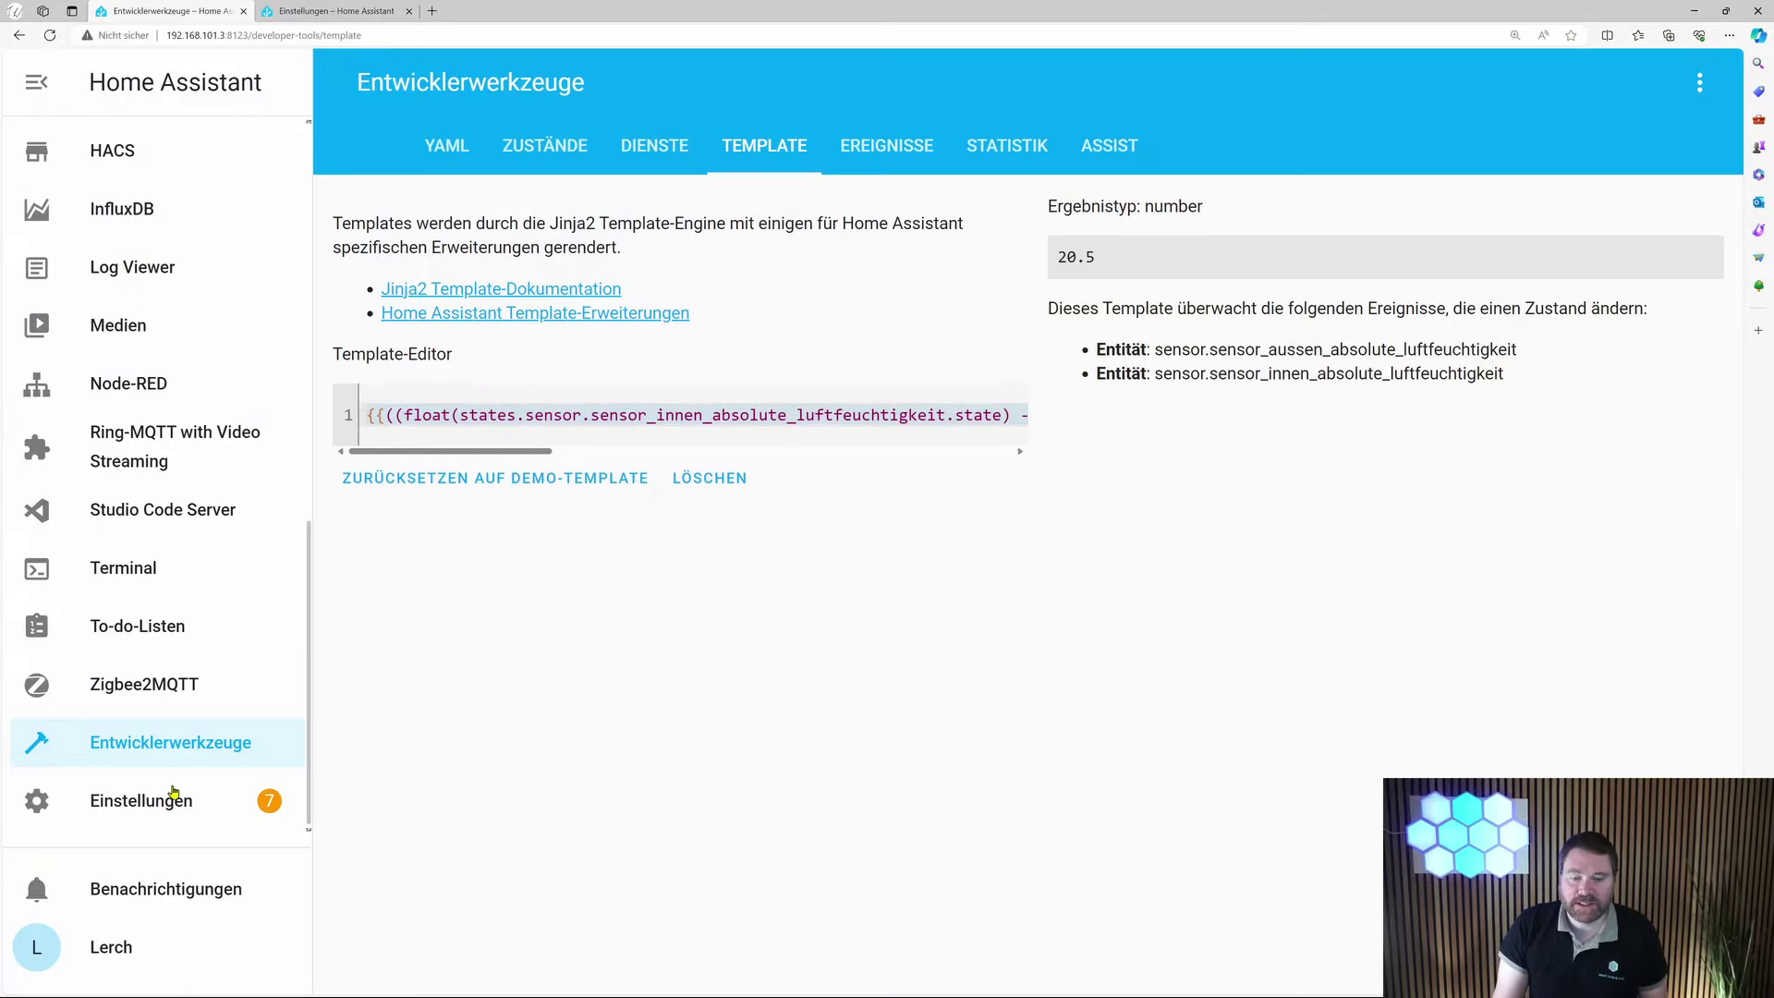
# - Start a new Template helper for a sensor from the helpers under Geräte & Dienste
pyautogui.click(172, 804)
pyautogui.scroll(-3, 831, 518)
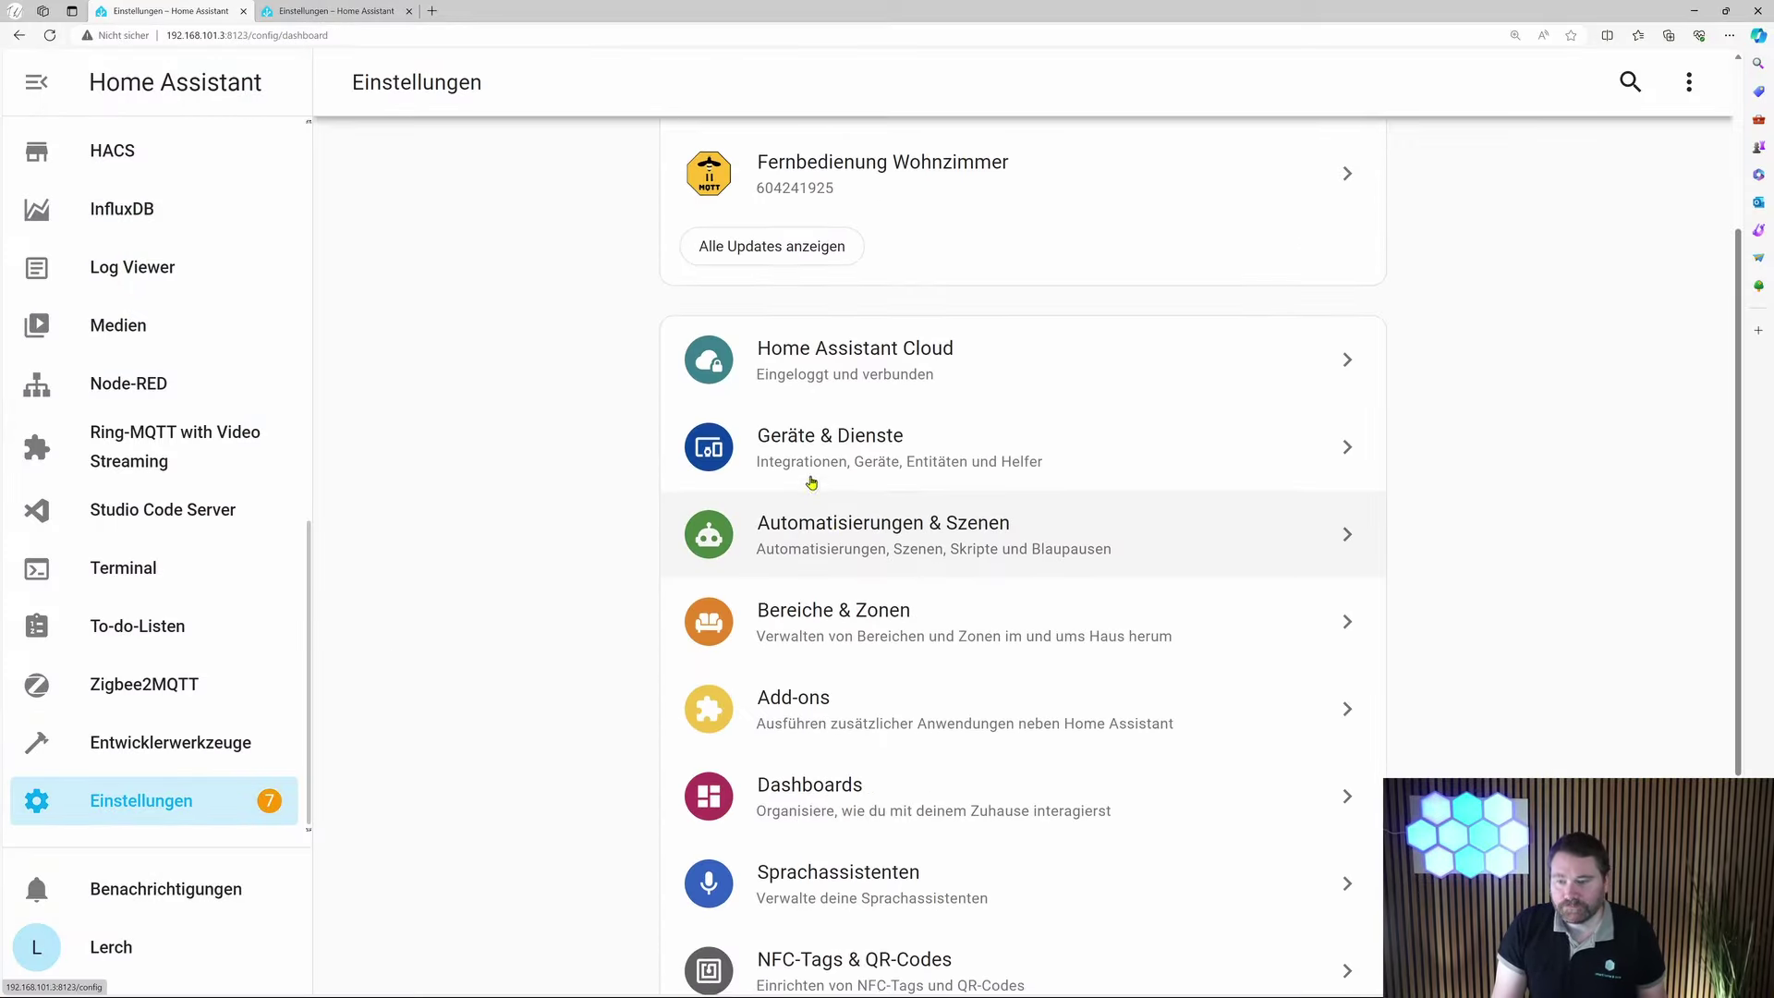
pyautogui.click(809, 459)
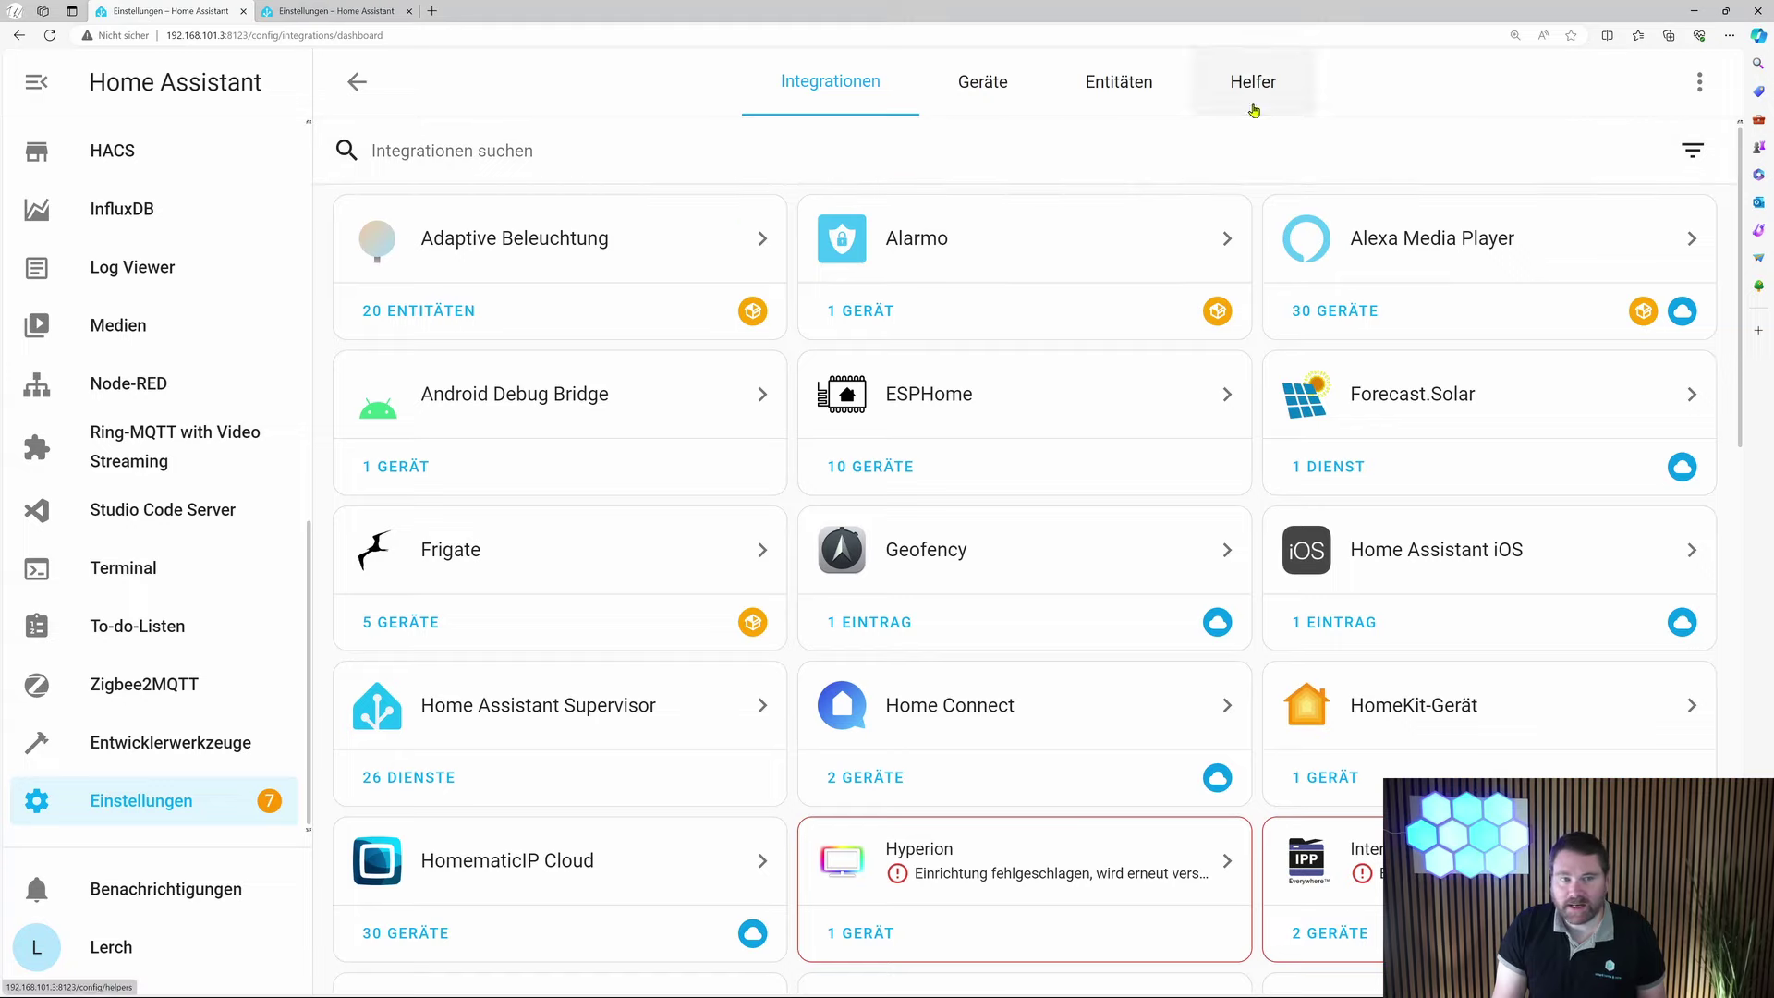
pyautogui.click(1251, 85)
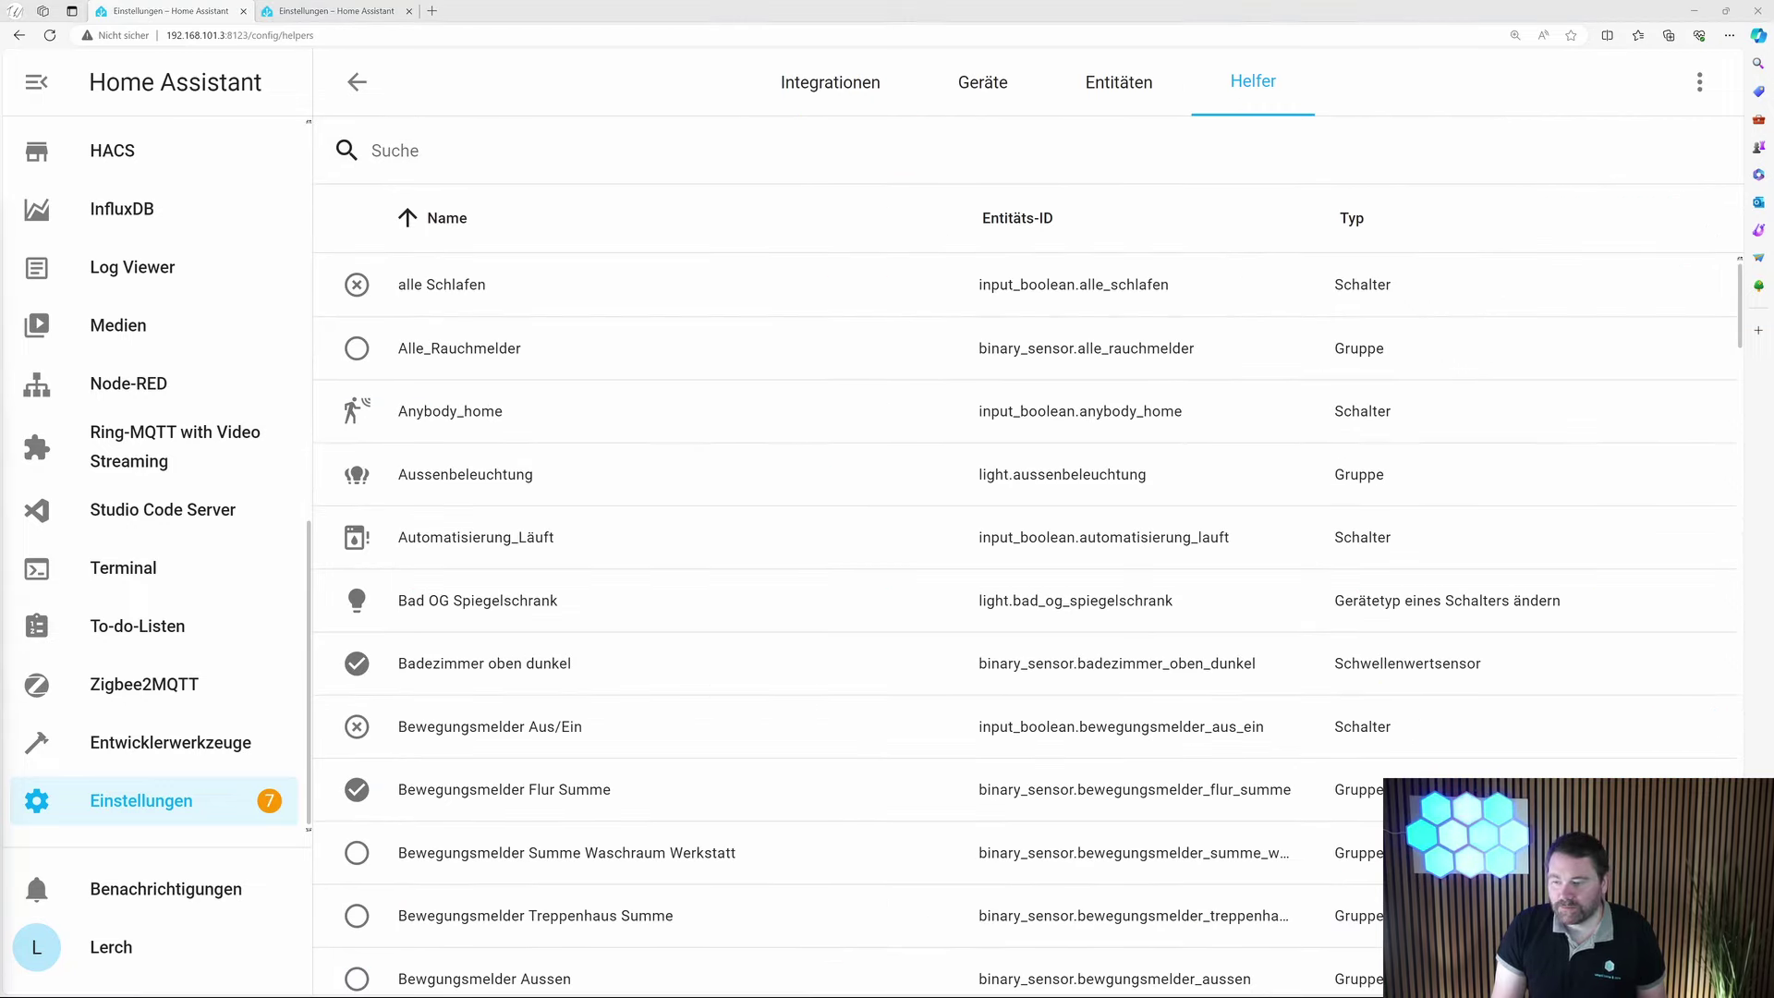
pyautogui.click(1559, 947)
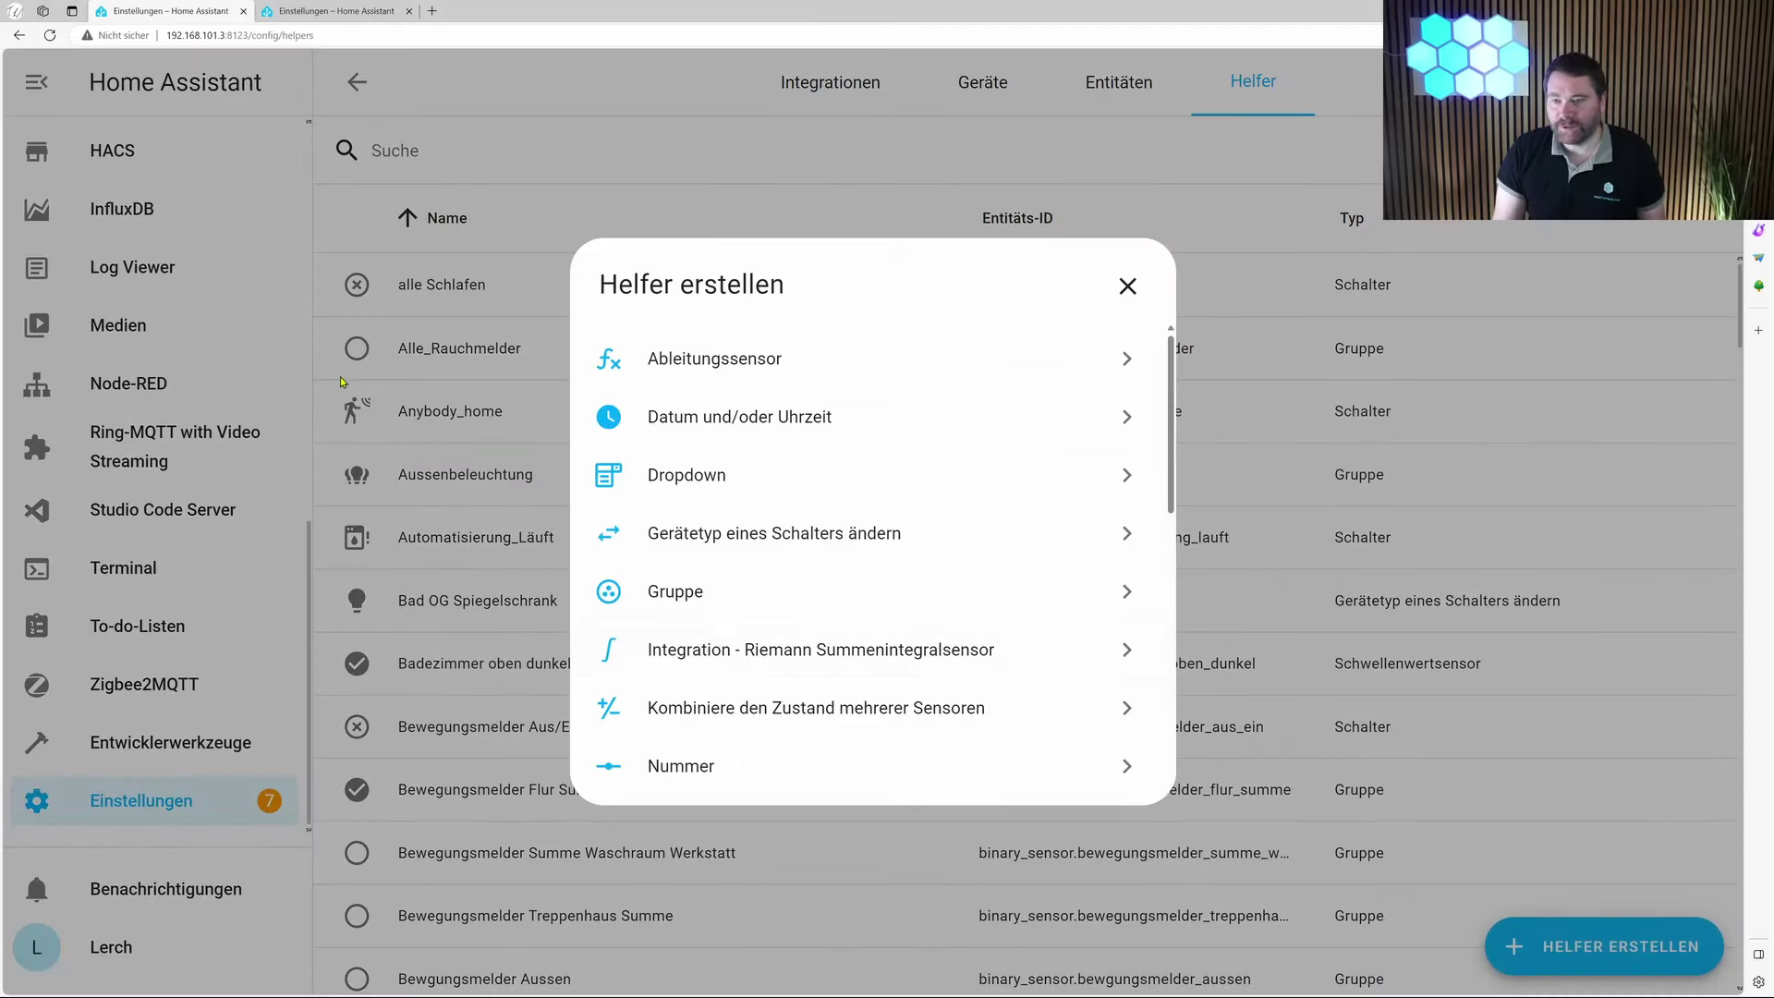
pyautogui.scroll(-7, 741, 466)
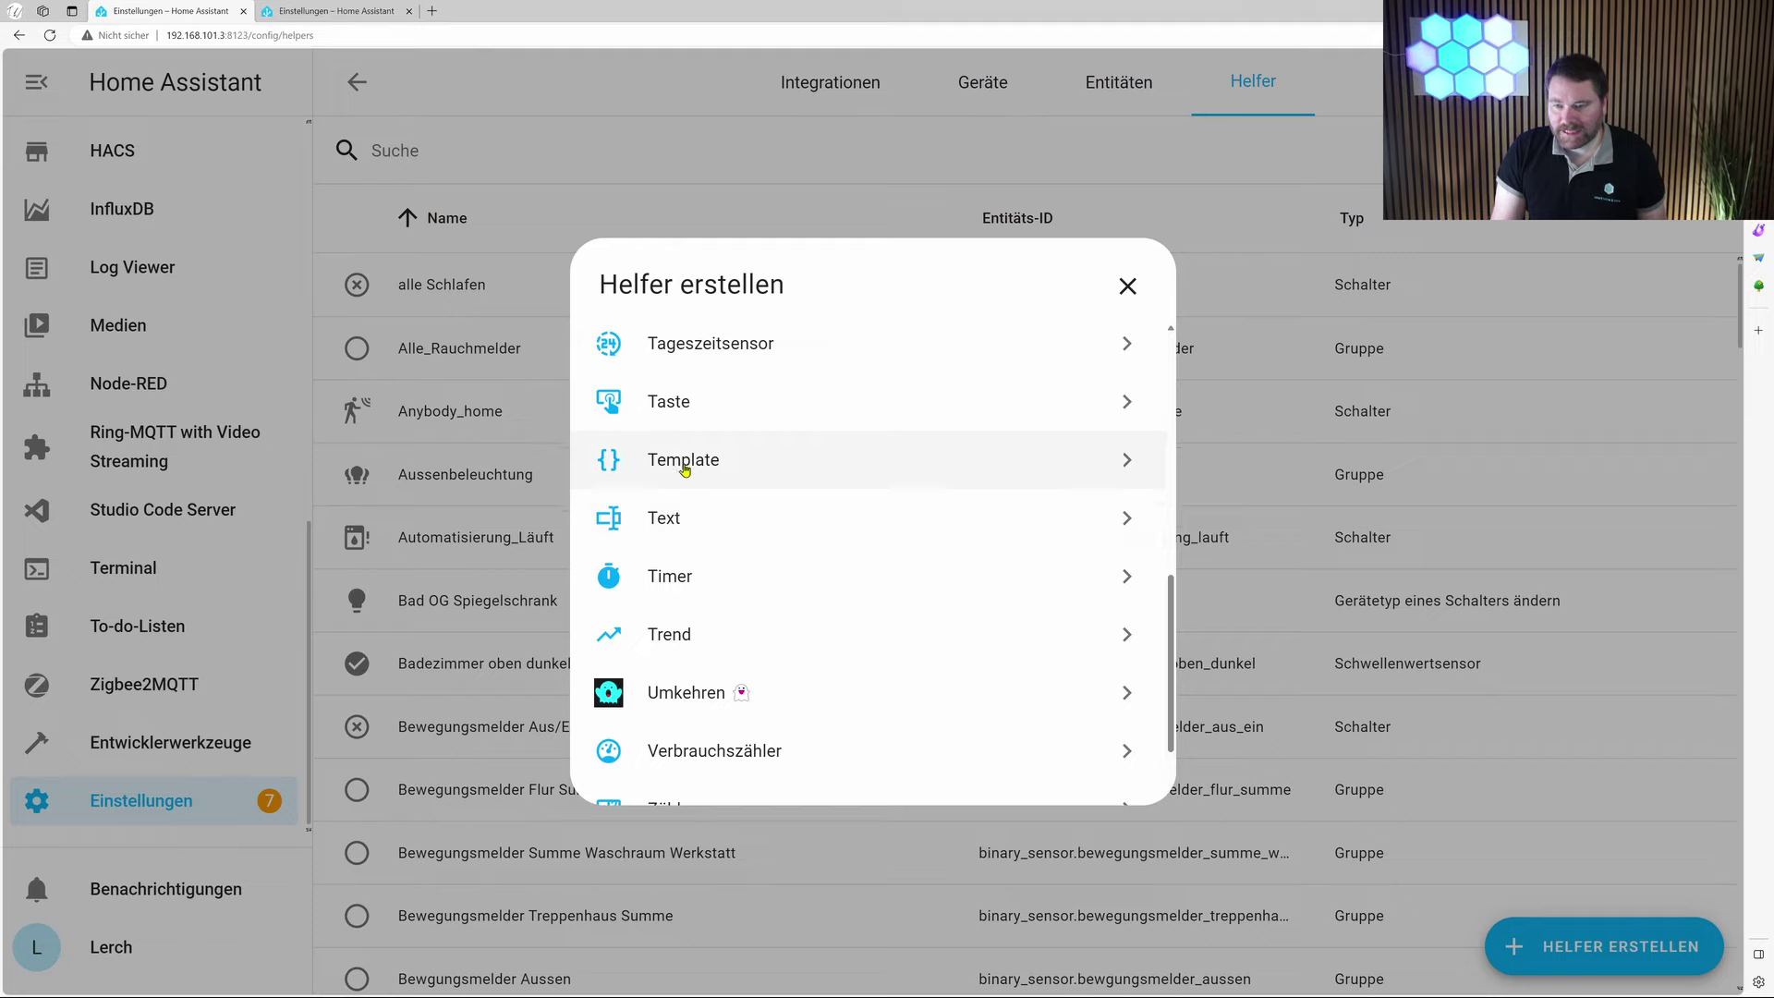
pyautogui.click(674, 460)
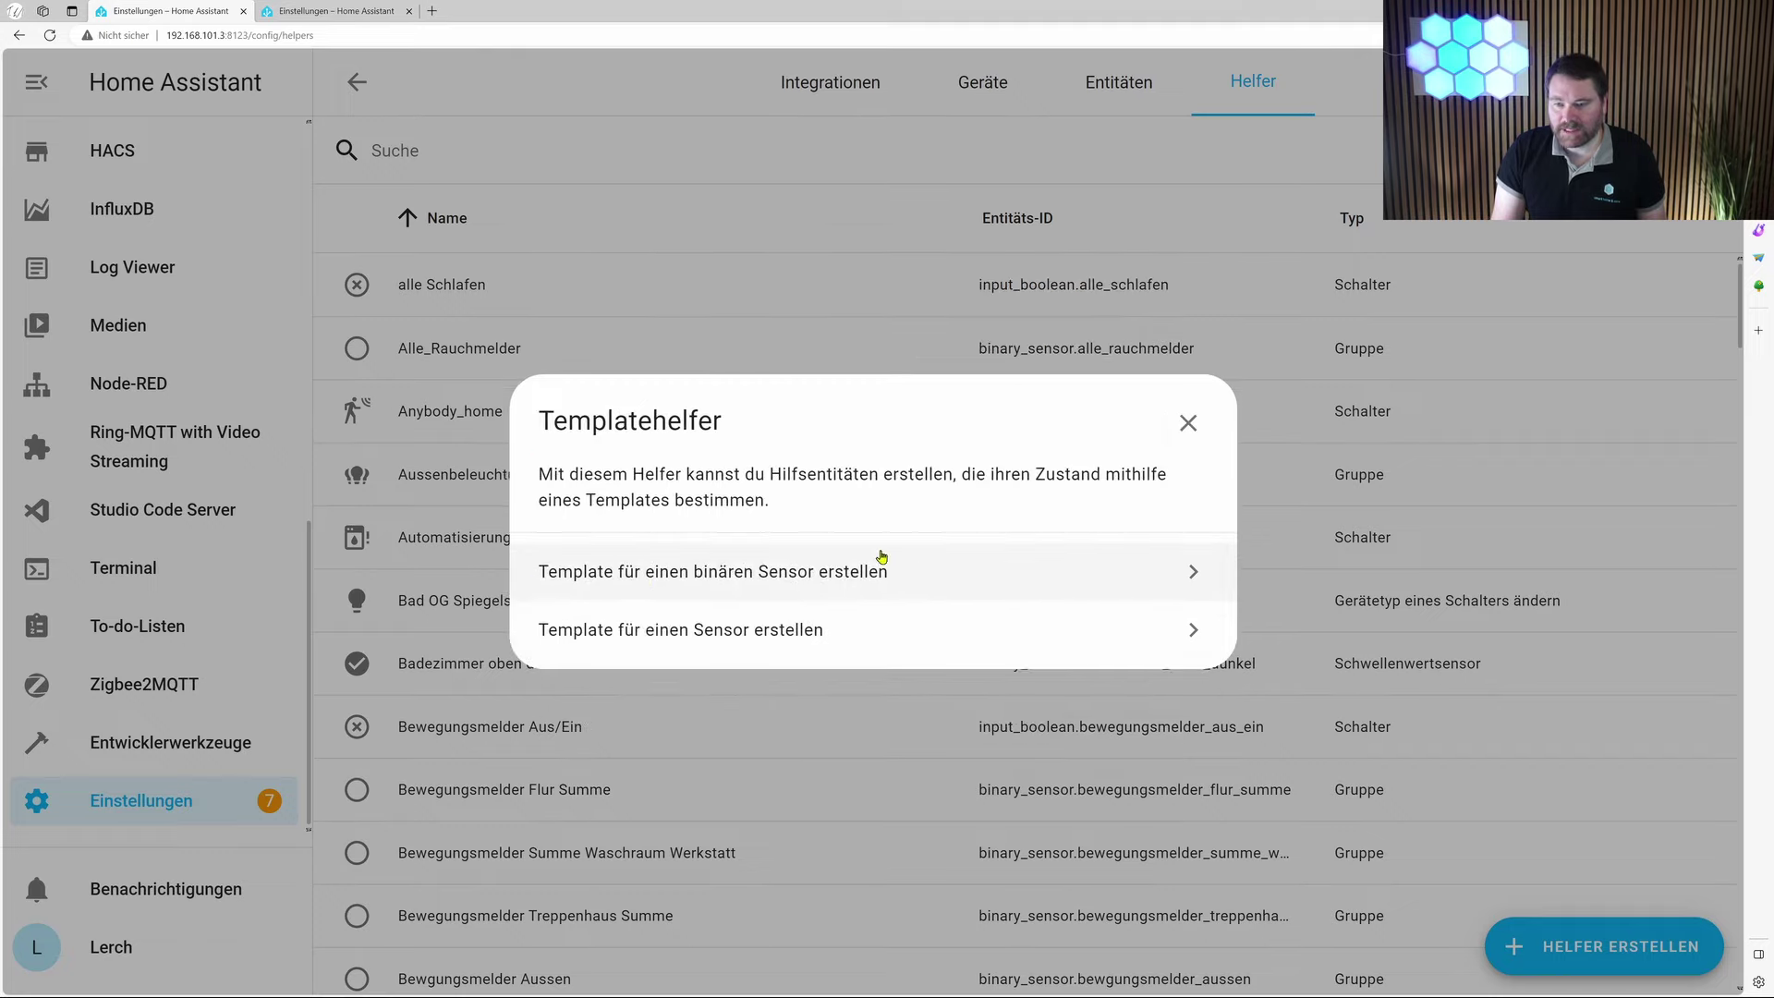
pyautogui.click(609, 638)
# - Name the template sensor "Prozent Abweichung Innen zu Aussen Absolute Luftfeuchtigkeit" and paste the copied humidity calculation as its state template
pyautogui.click(614, 221)
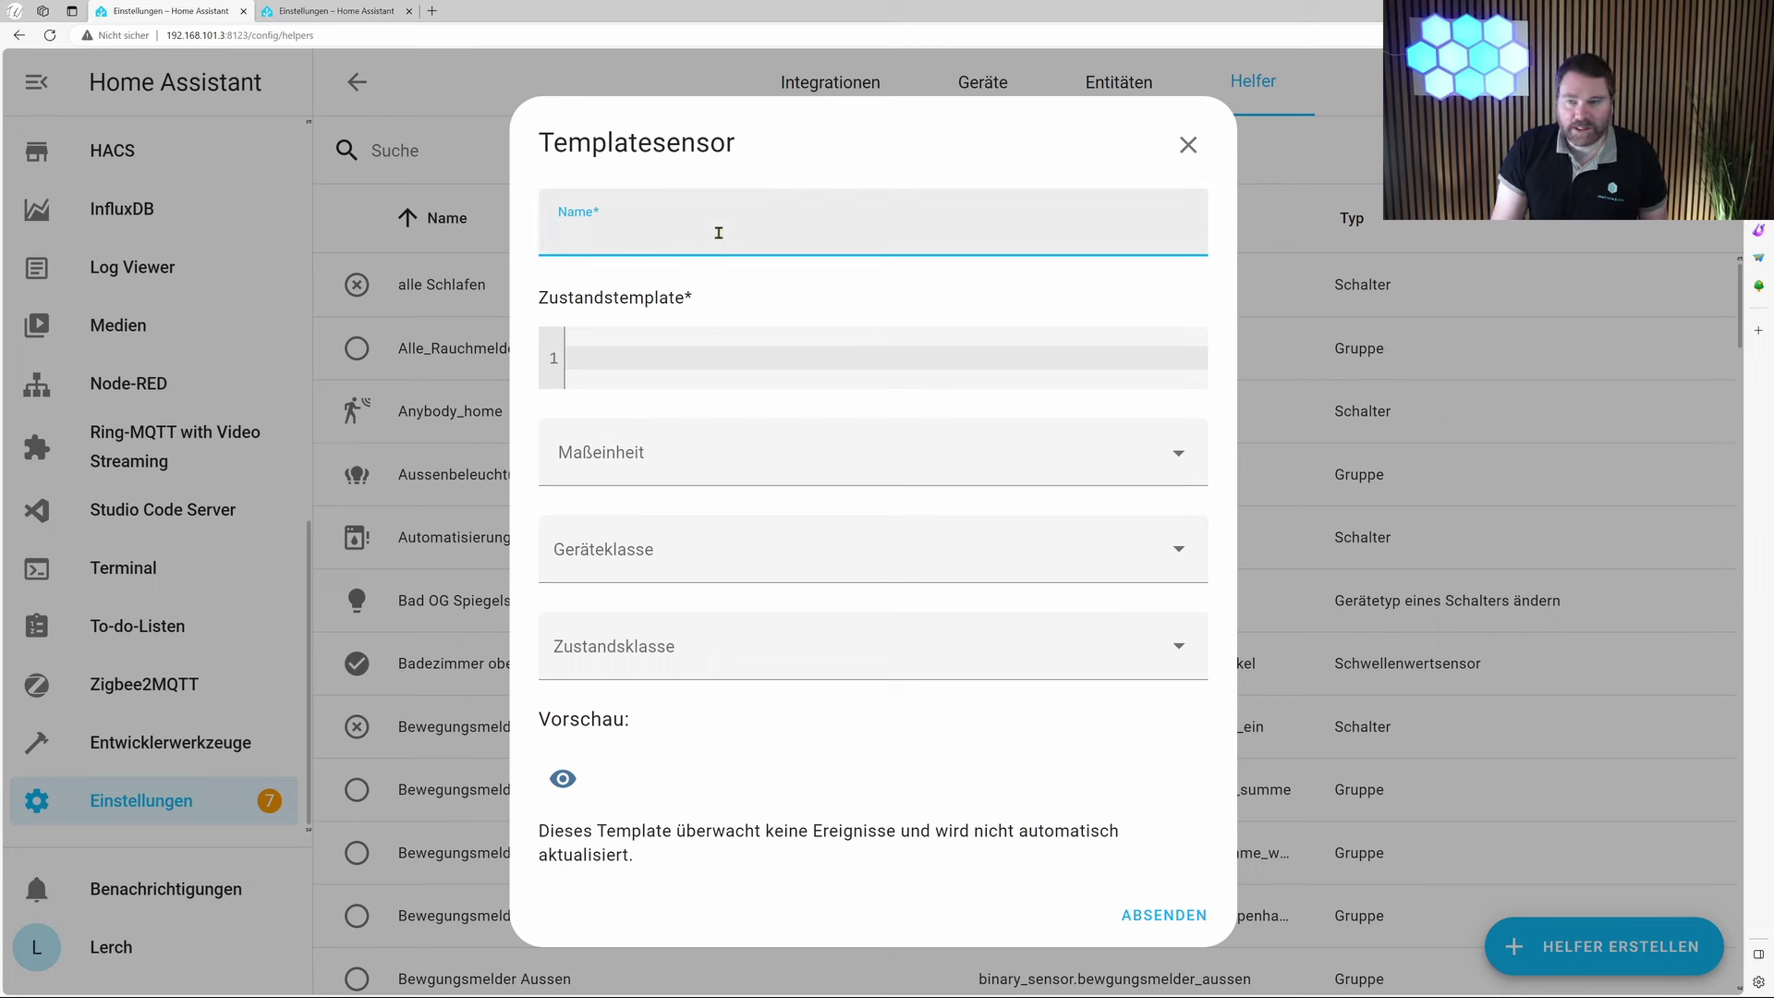
pyautogui.write('Prozent Abweichung Innen zu Aussen Absolute Luftfeuchtigkeit')
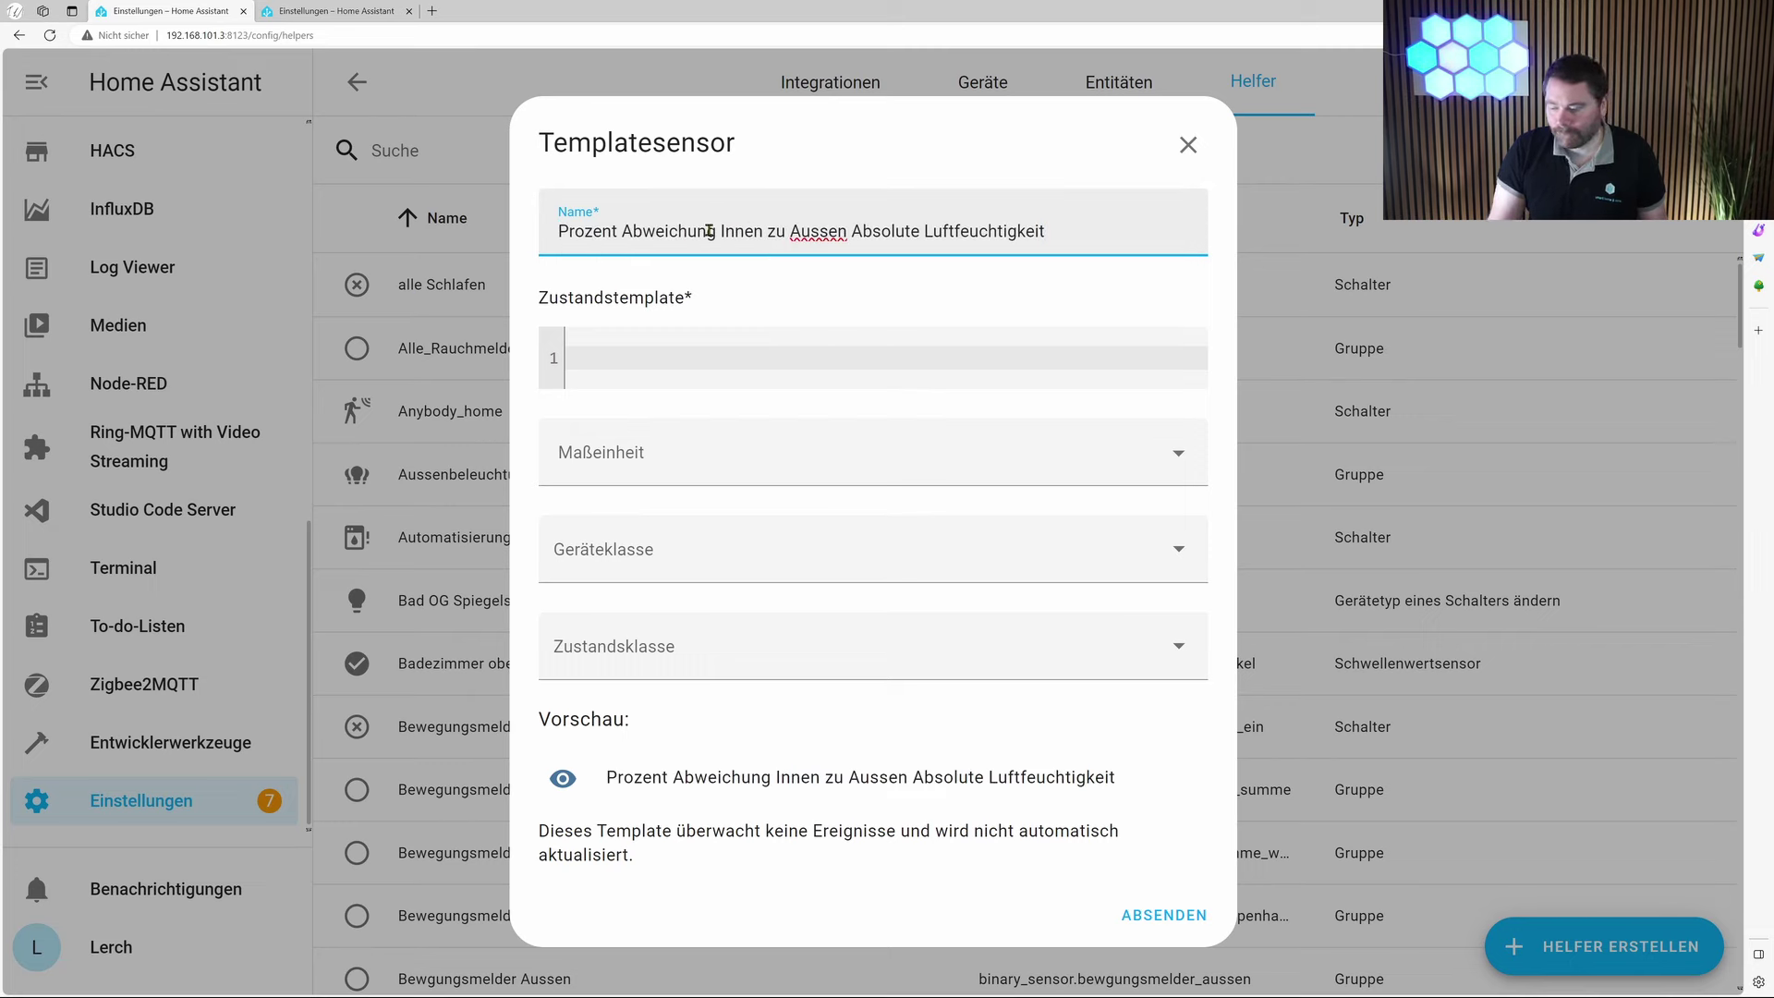
pyautogui.click(720, 366)
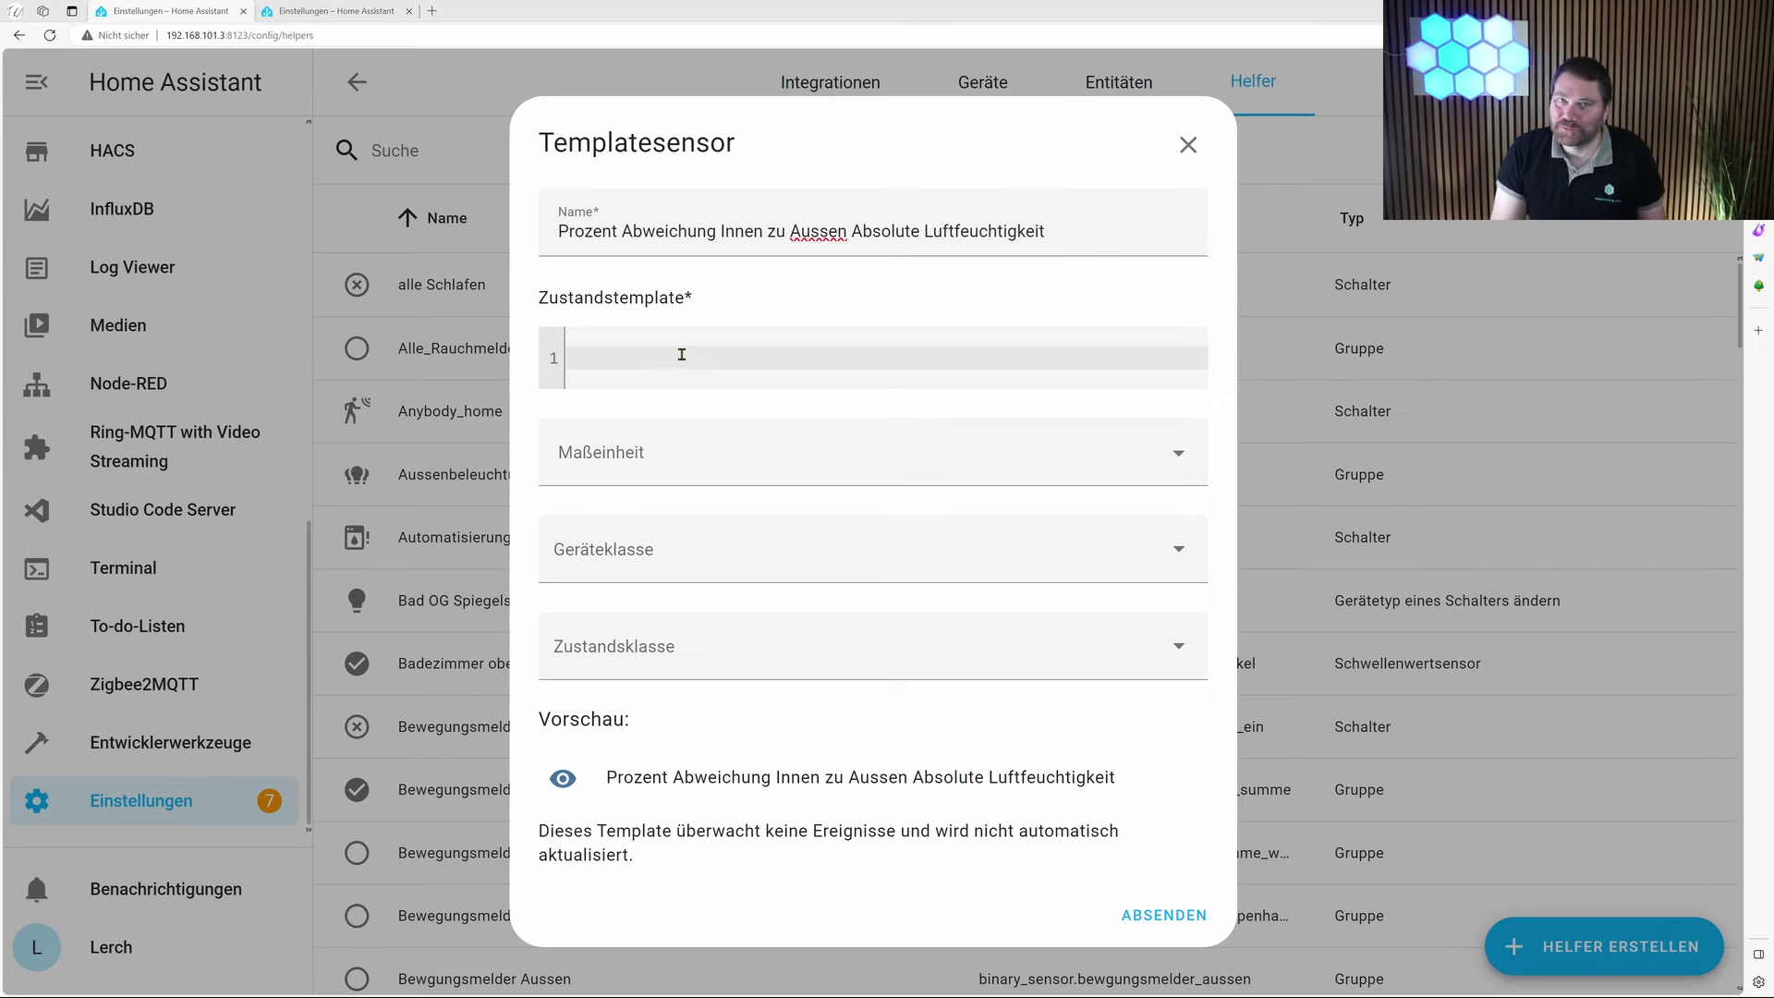
pyautogui.click(681, 355)
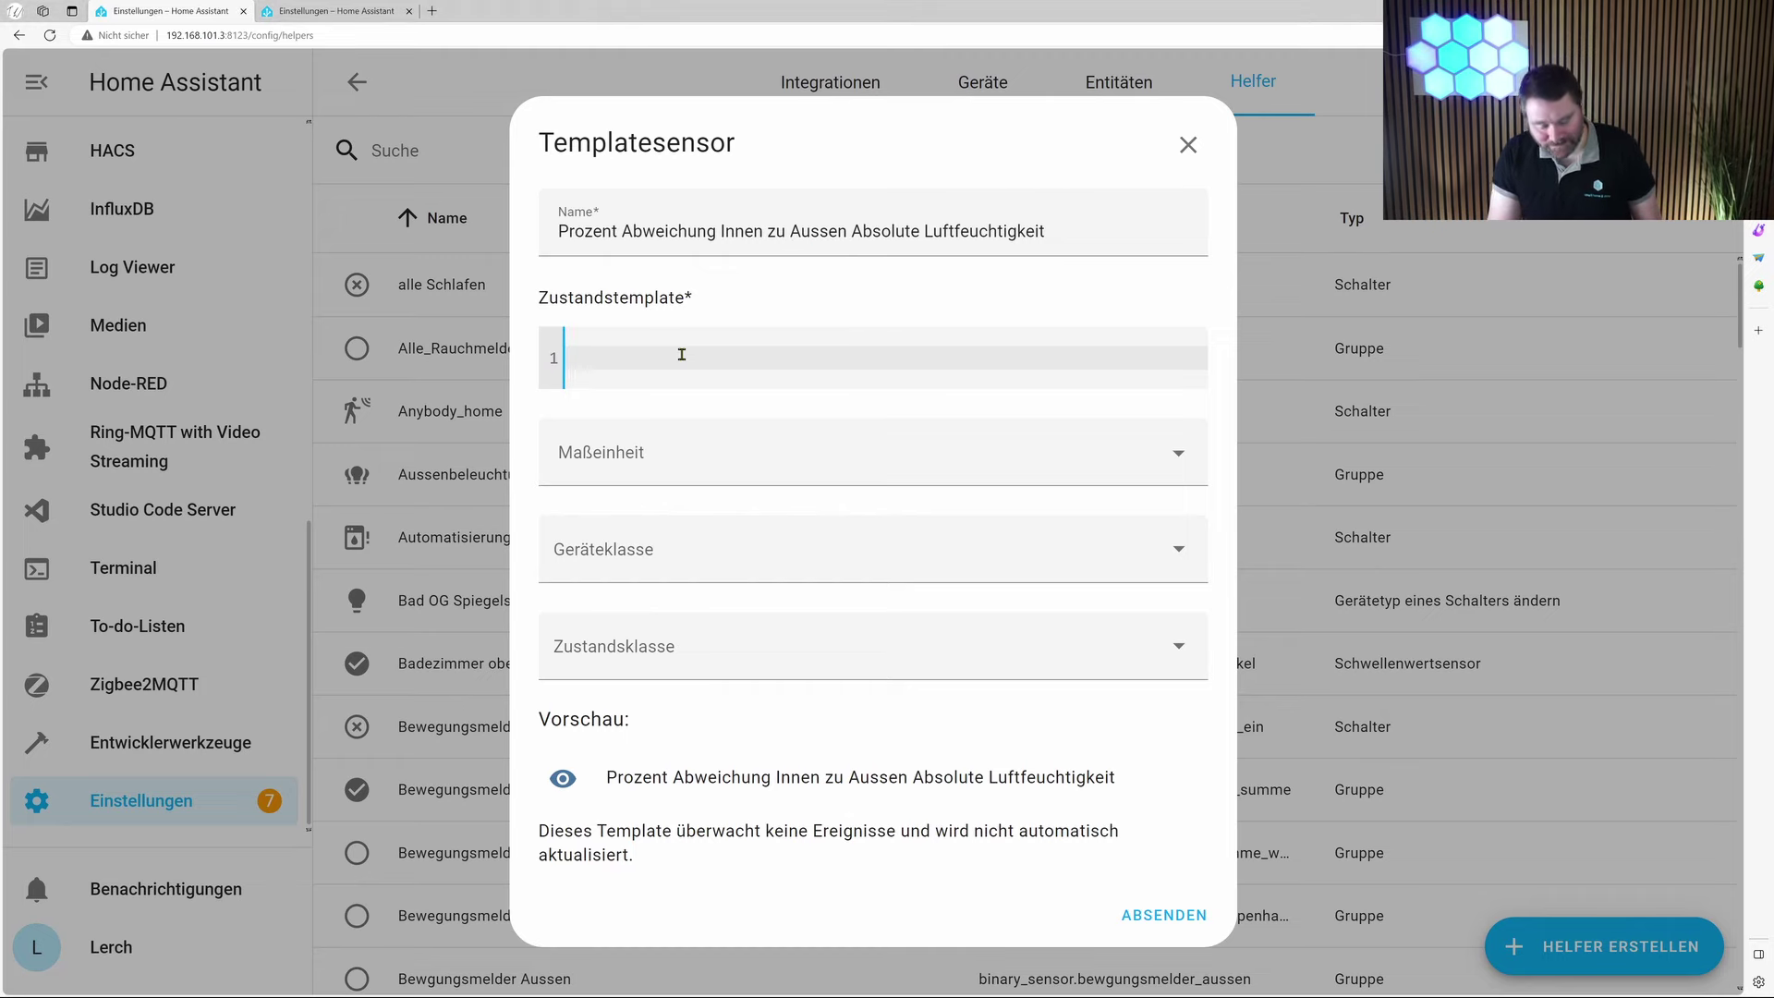
pyautogui.hotkey('ctrl', 'v')
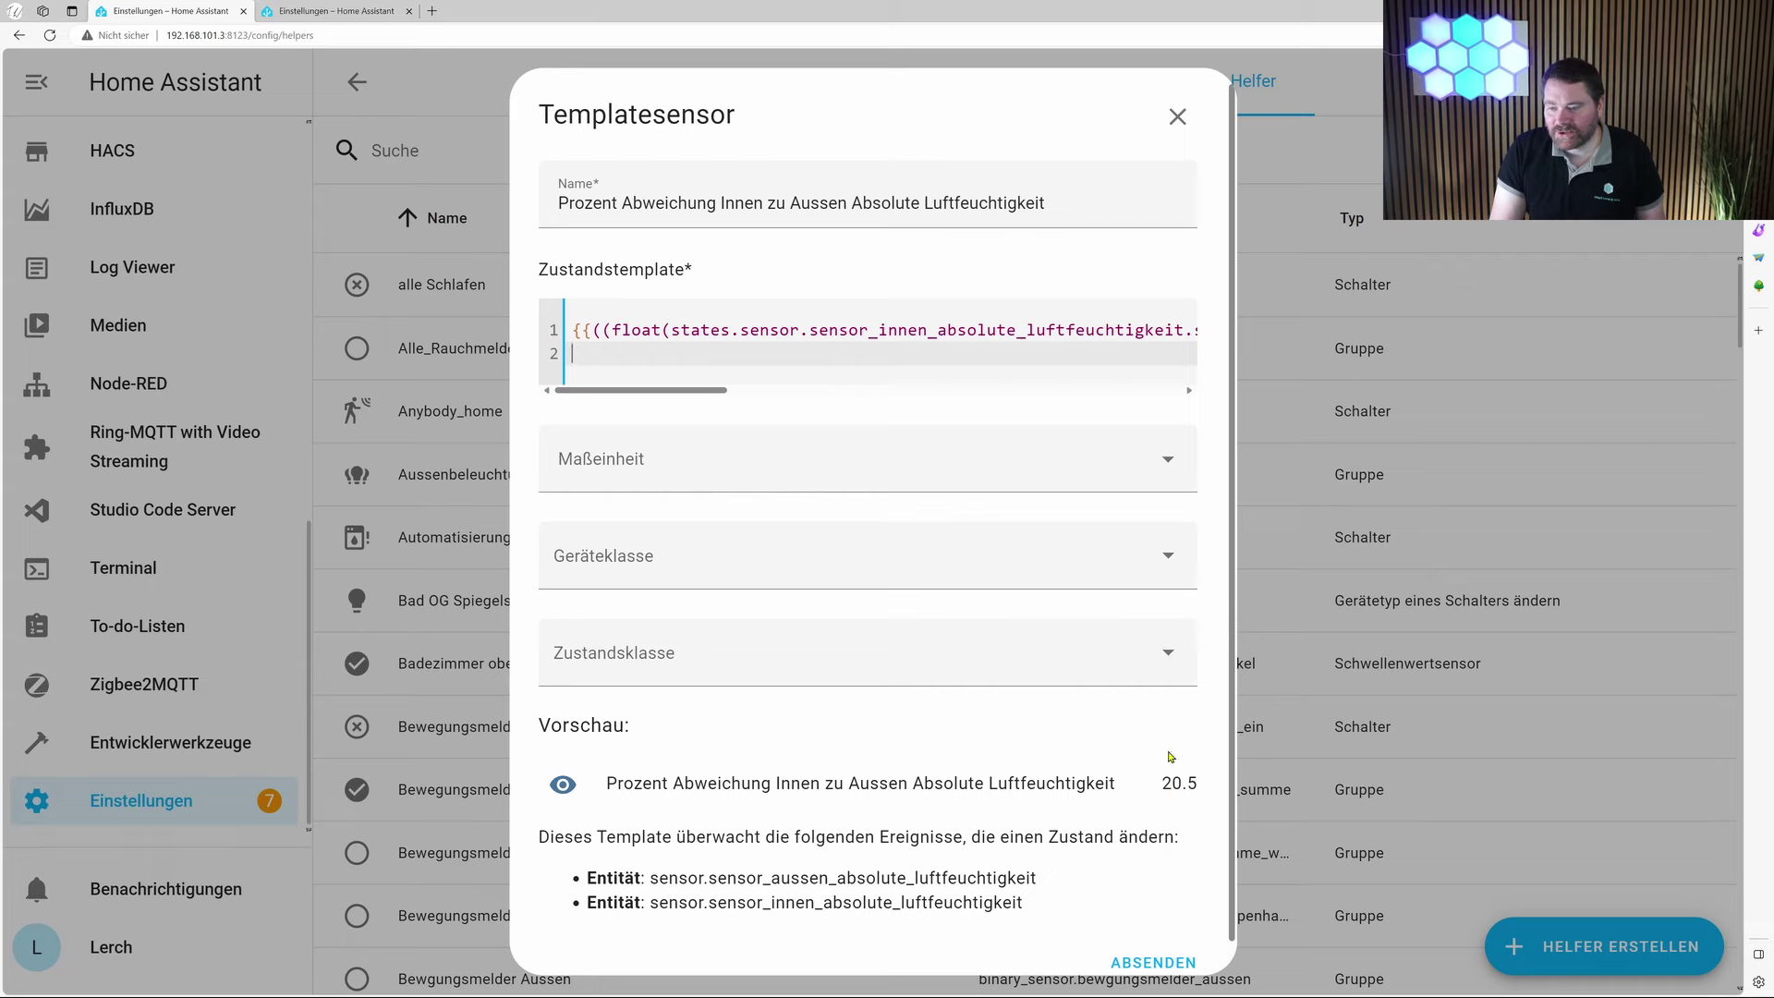
# - Set the sensor's unit of measurement to % and its device class to Feuchtigkeit, and create the helper
pyautogui.click(785, 467)
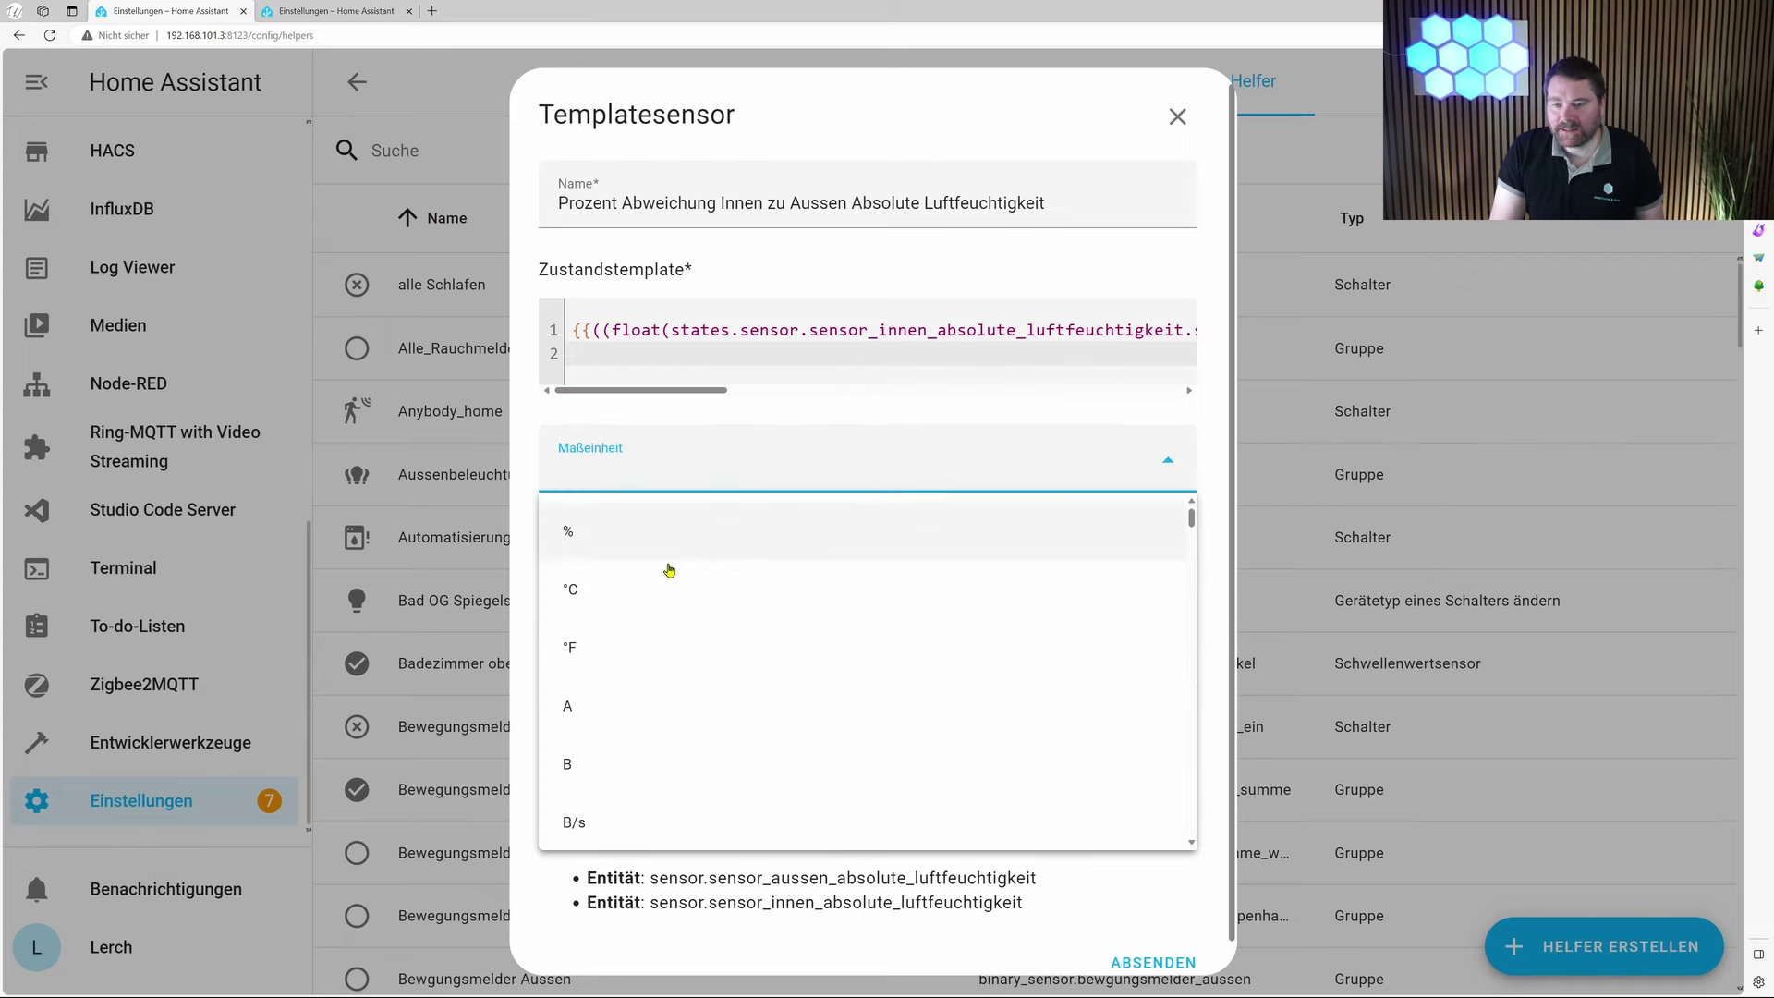
pyautogui.click(634, 552)
pyautogui.click(702, 560)
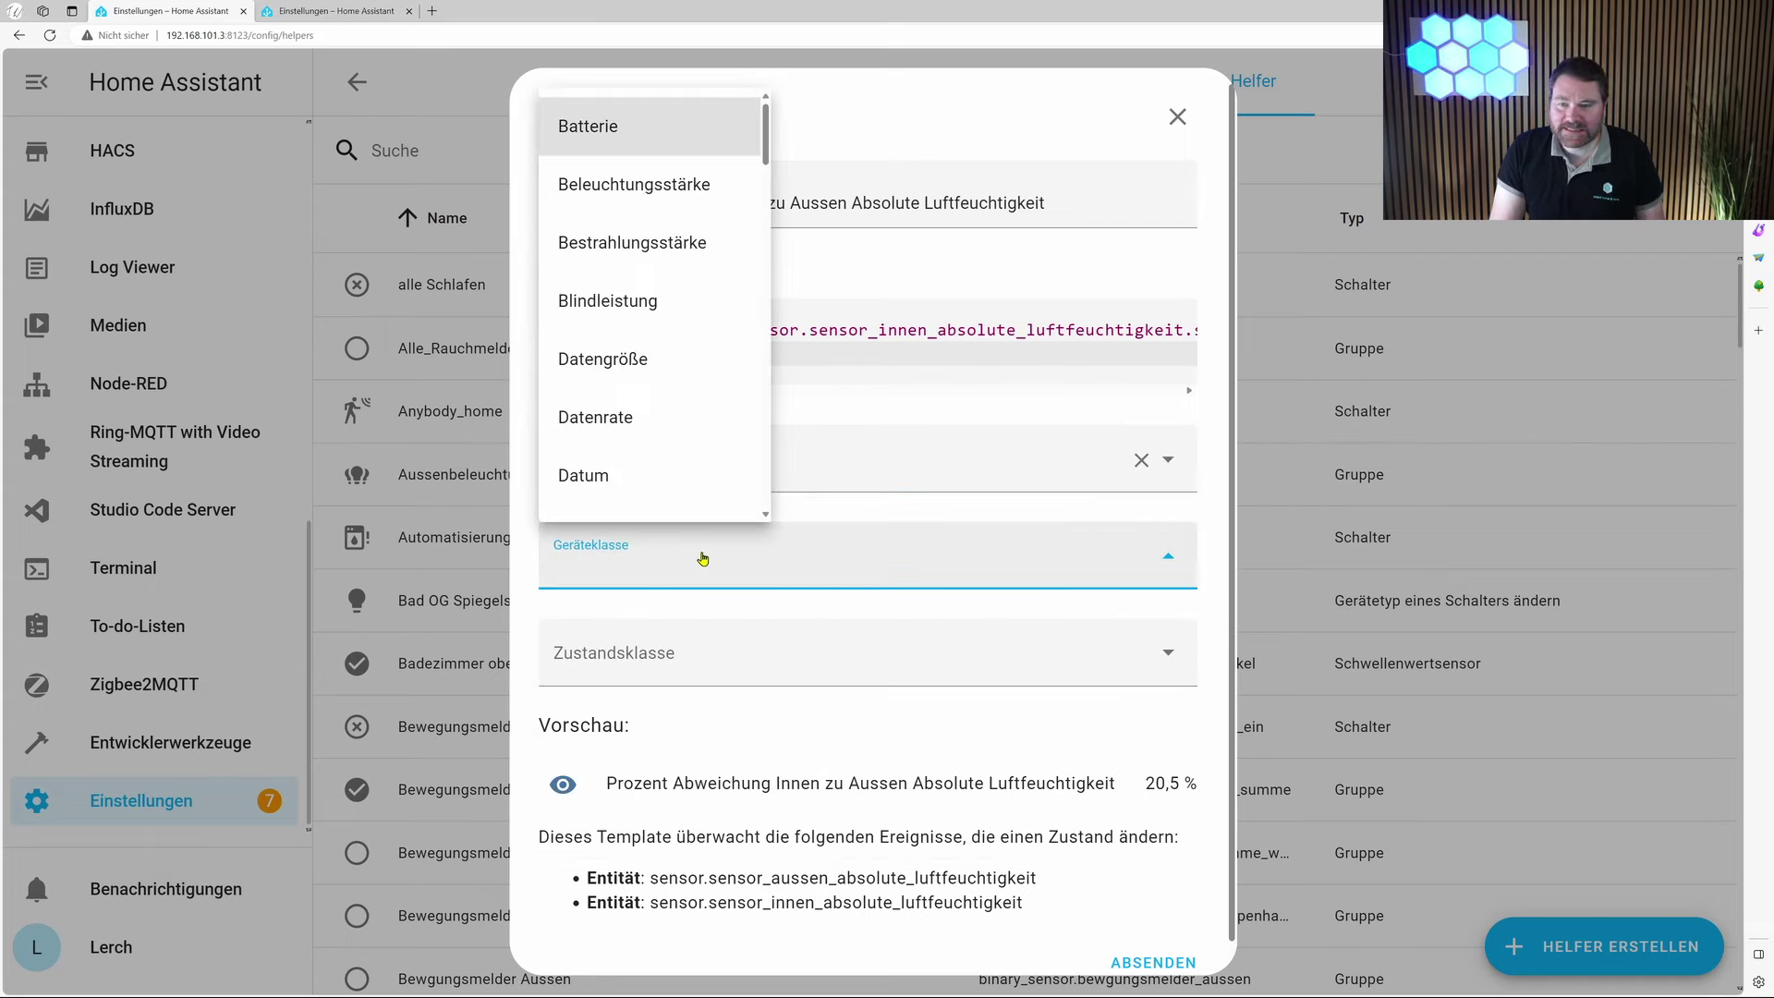
pyautogui.scroll(-6, 645, 349)
pyautogui.scroll(1, 612, 266)
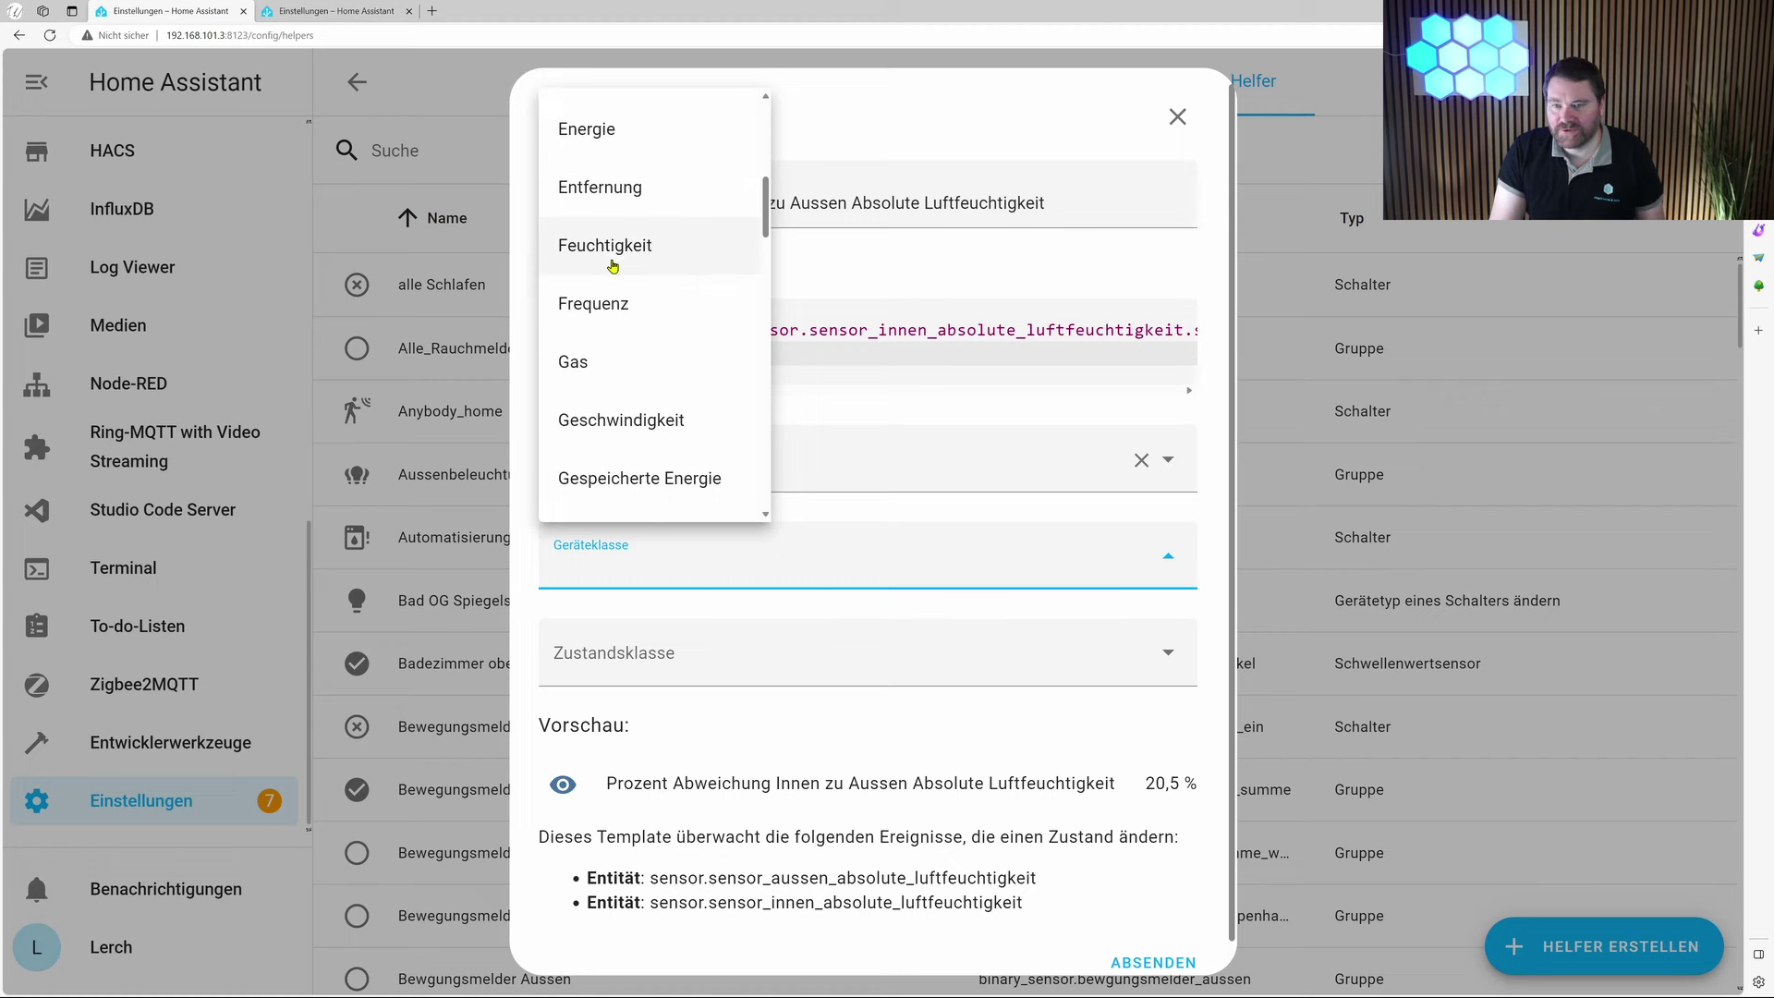
pyautogui.click(604, 249)
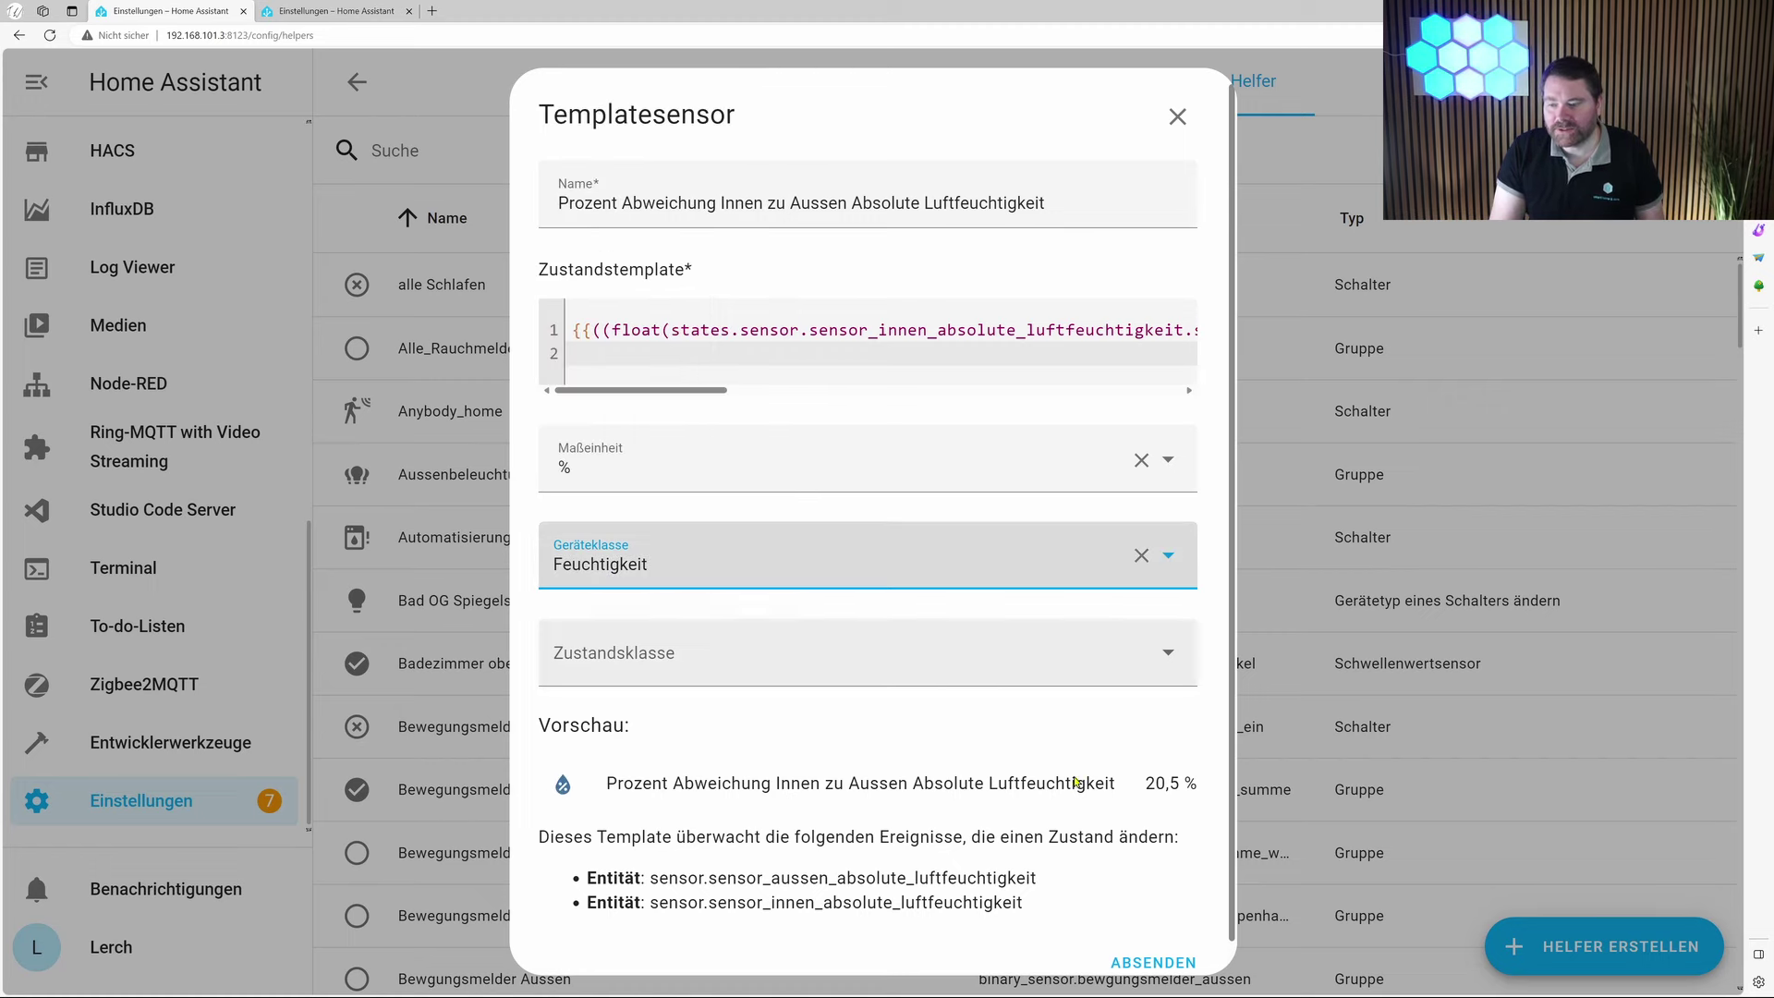
pyautogui.click(1155, 963)
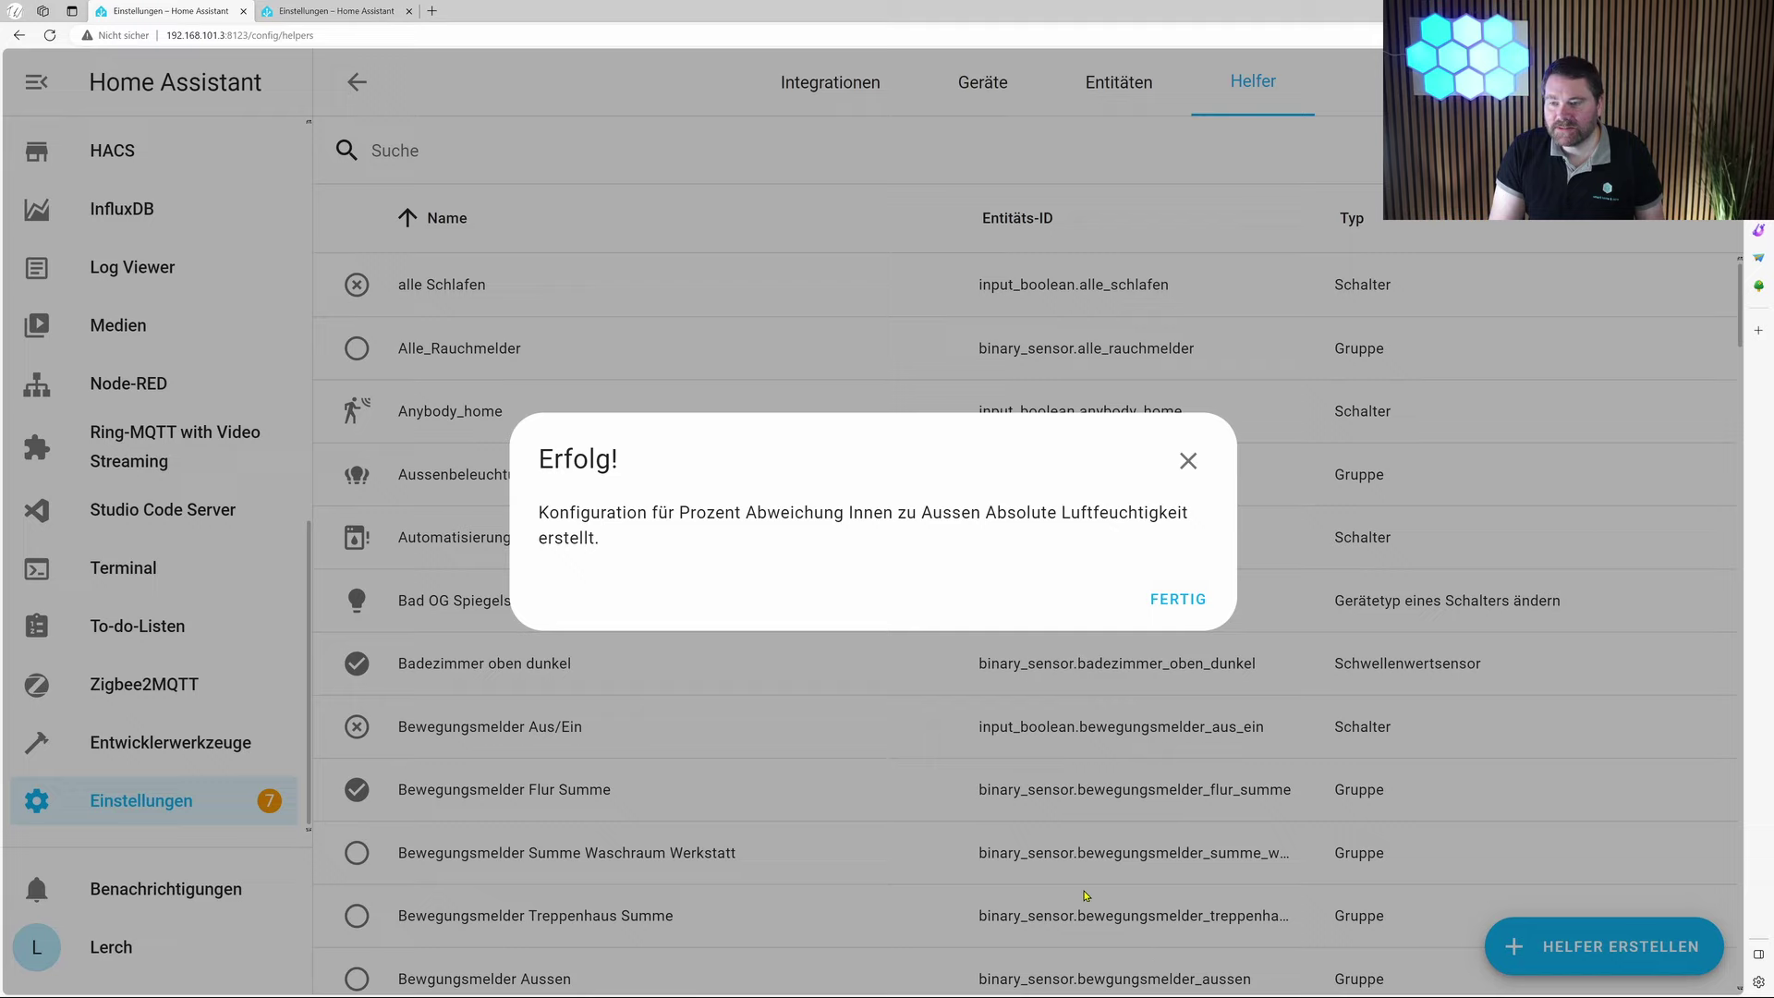
pyautogui.click(1183, 601)
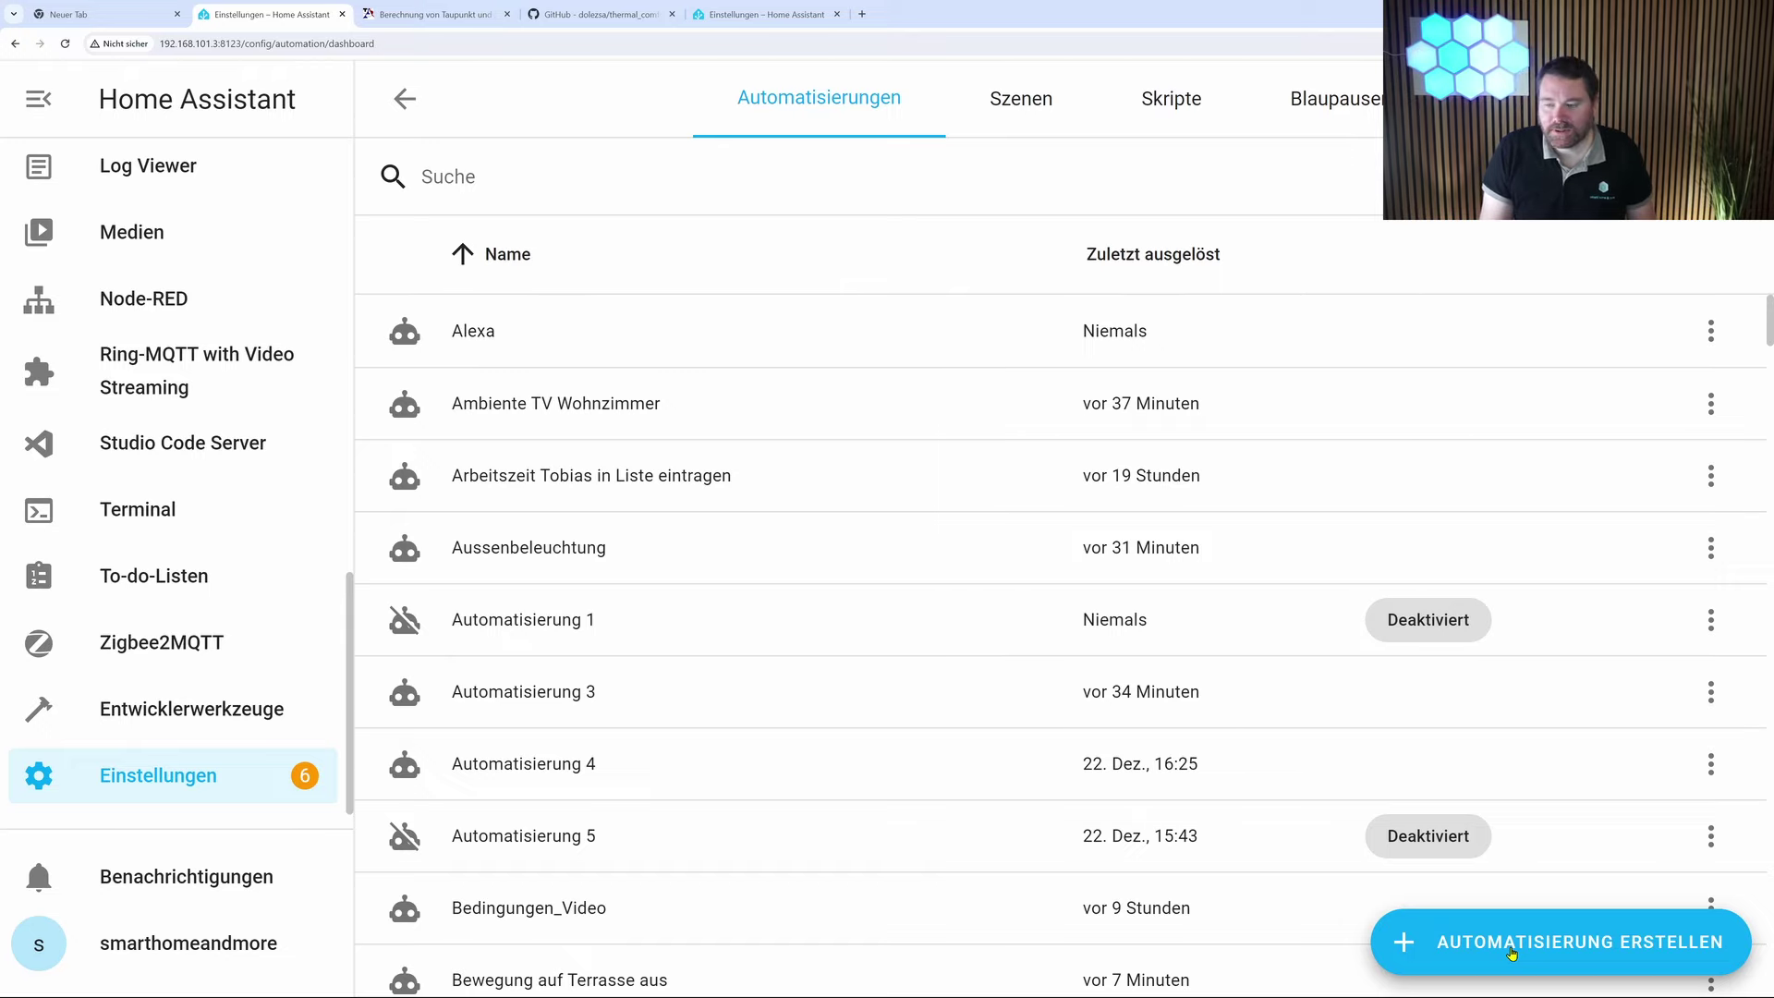
# - Create a new empty automation and add a time pattern trigger from the time and location triggers
pyautogui.click(1512, 953)
pyautogui.click(754, 417)
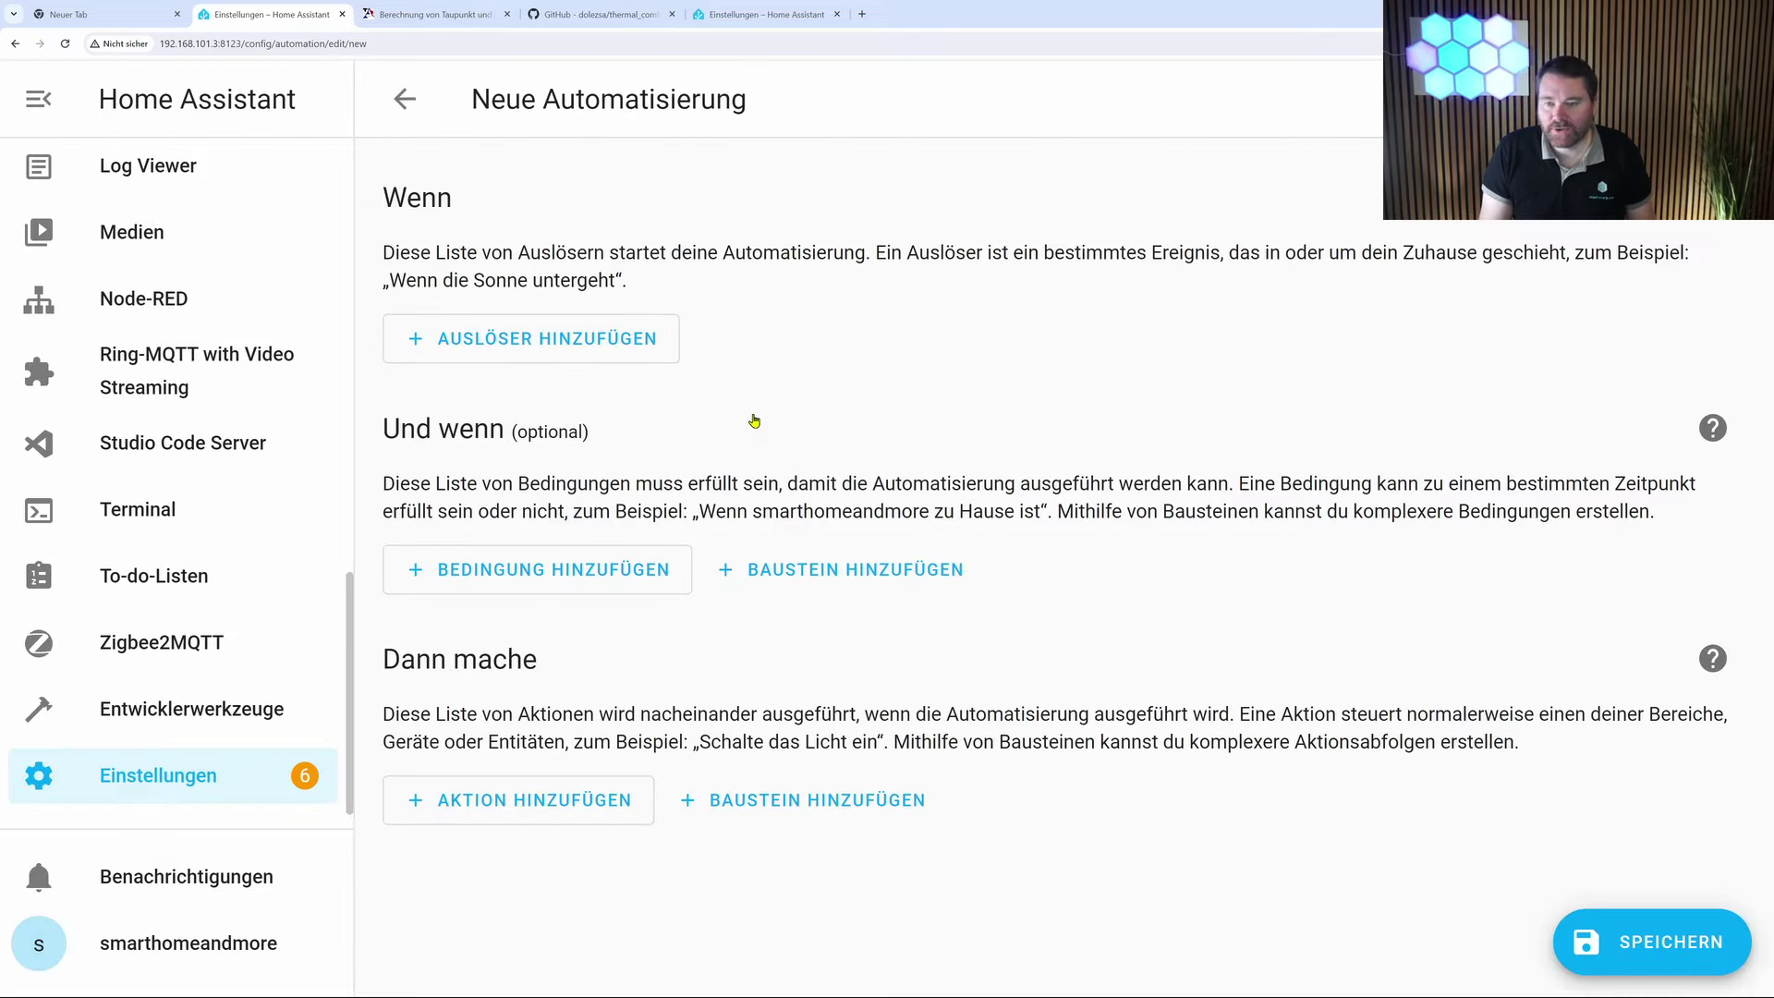
pyautogui.click(482, 344)
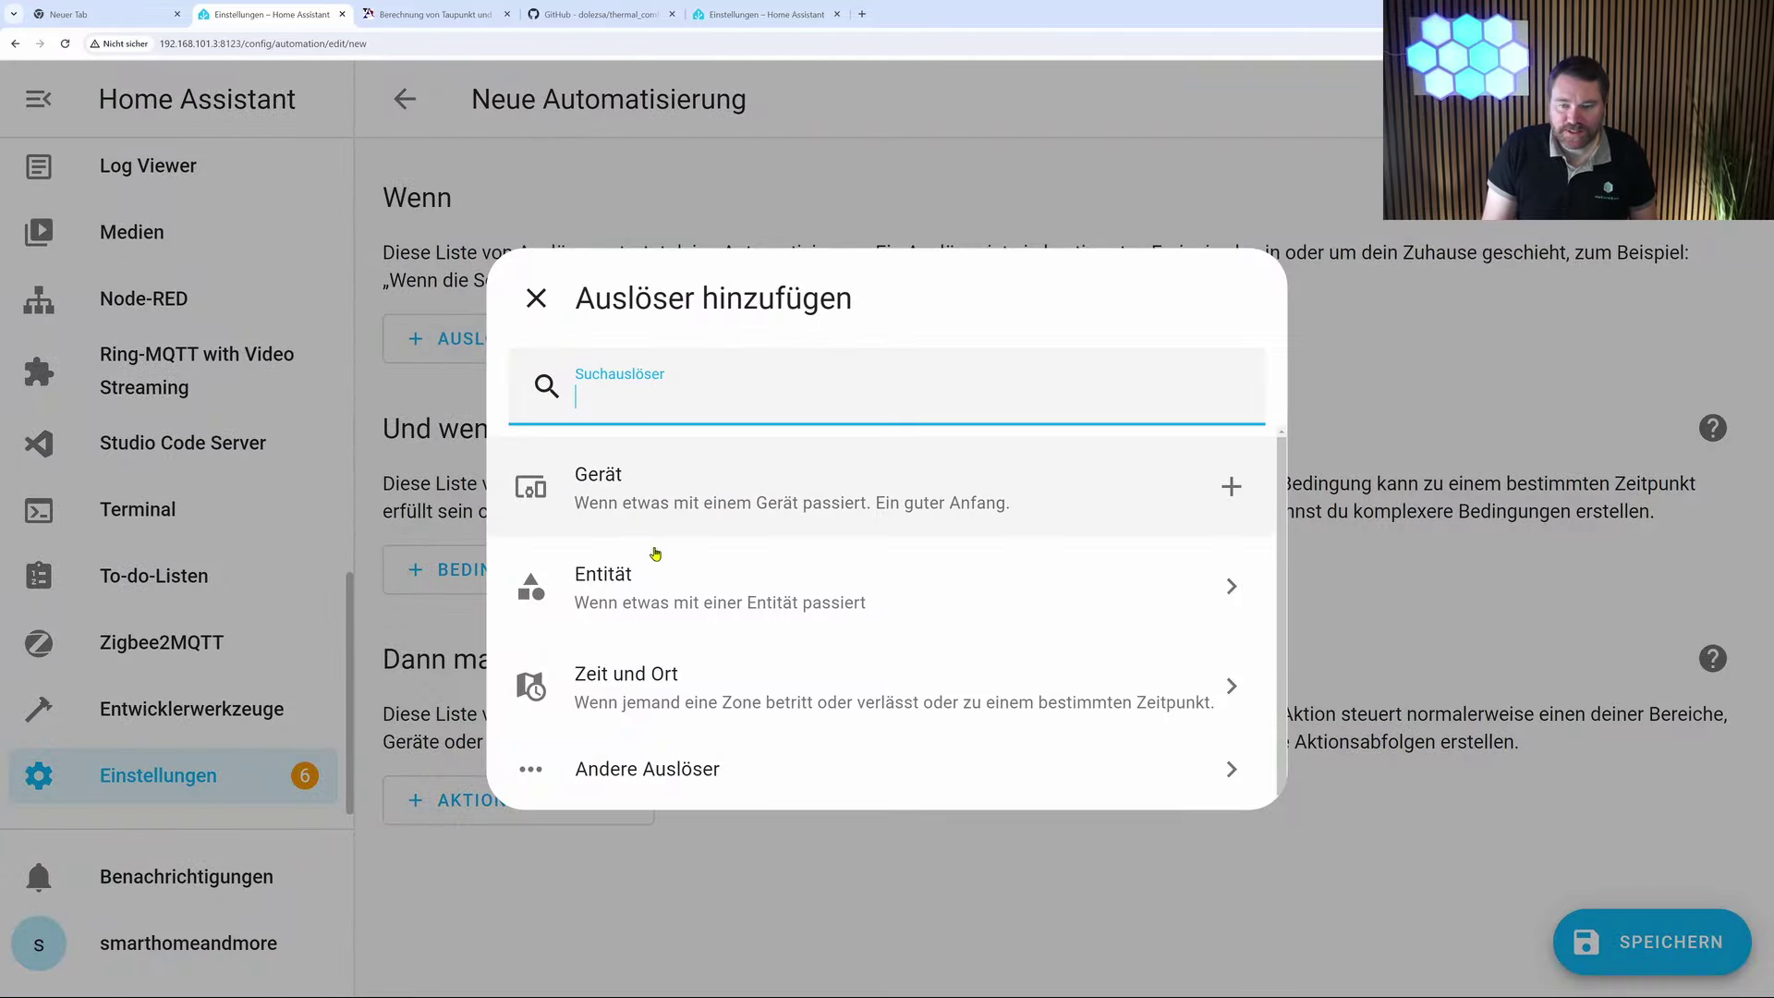
pyautogui.click(647, 685)
pyautogui.scroll(-2, 672, 648)
pyautogui.click(672, 647)
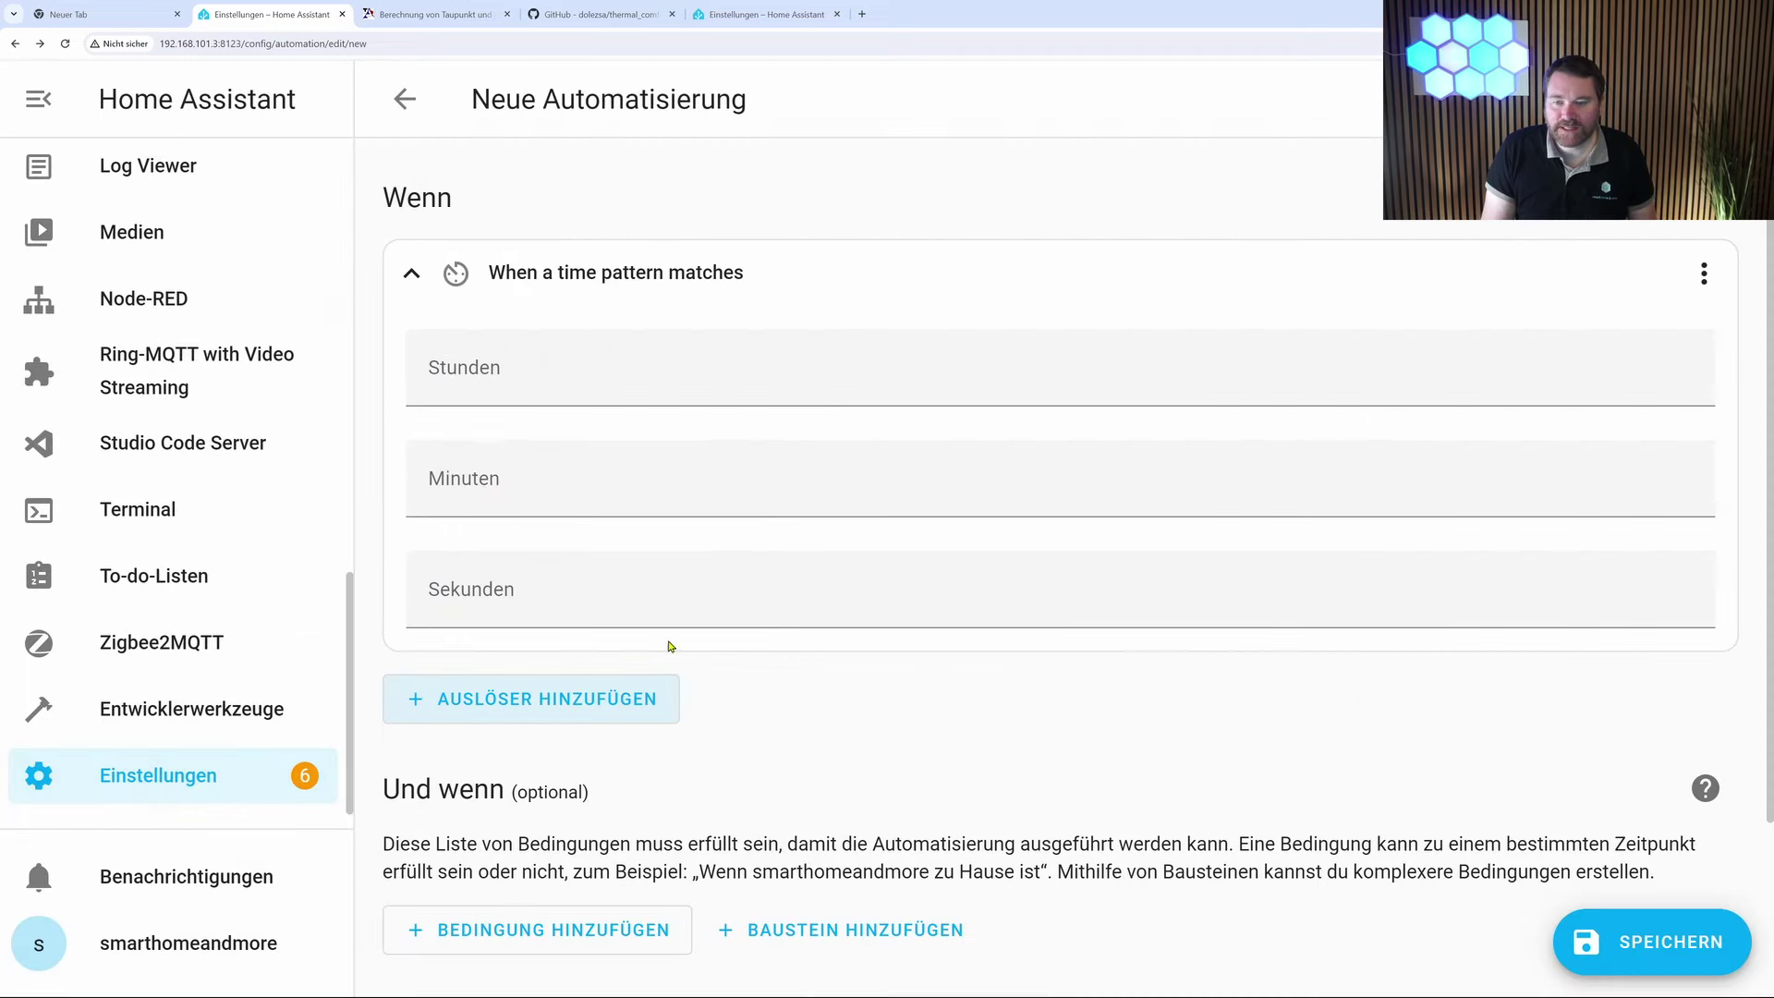
# - Set the time pattern trigger's hours to /1
pyautogui.click(461, 367)
pyautogui.write('/')
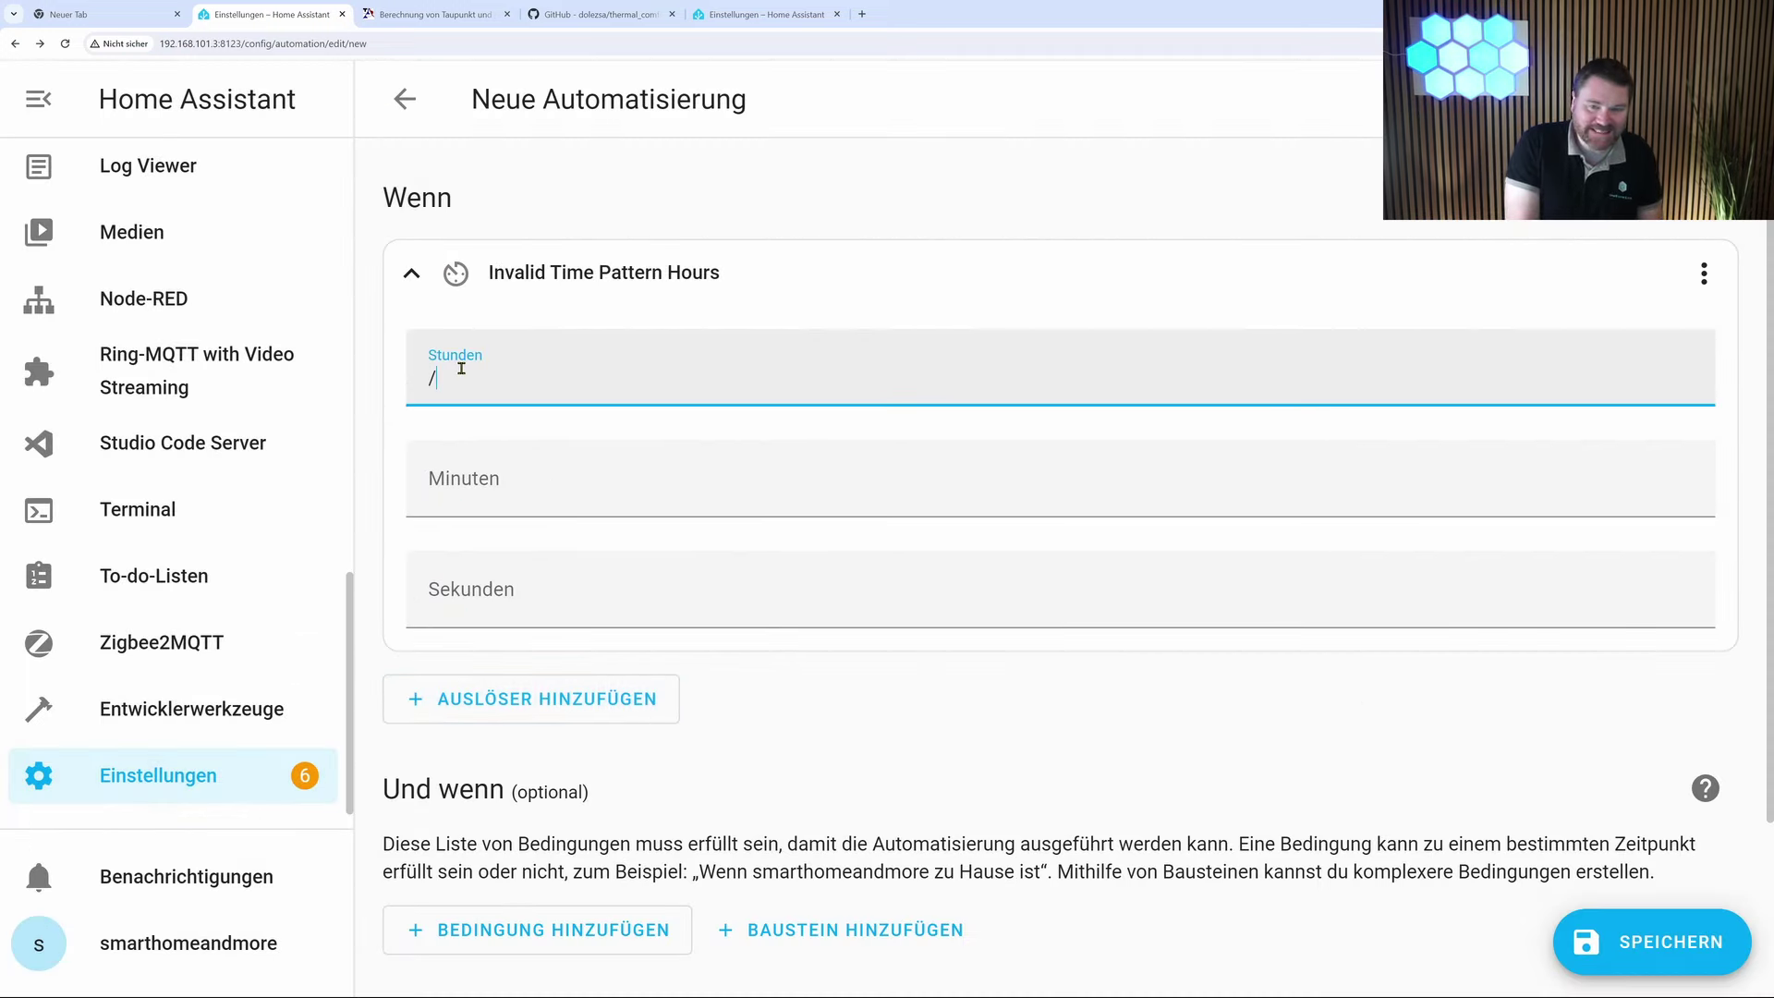
pyautogui.write('1')
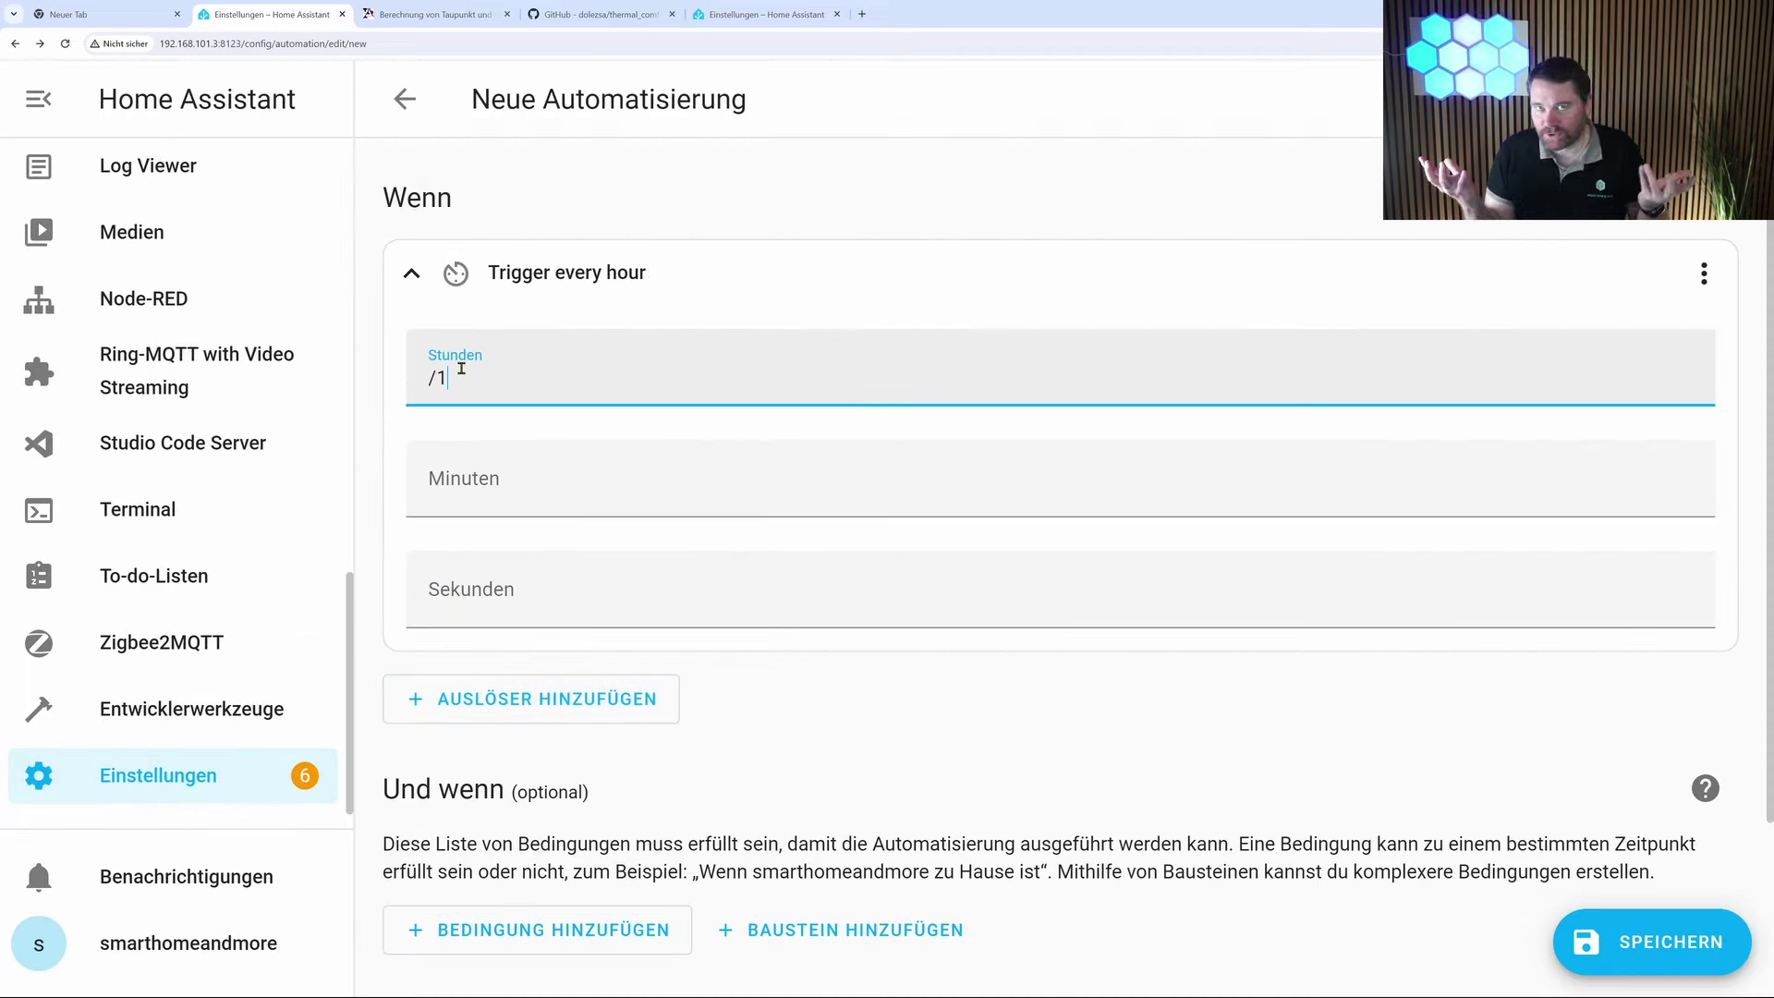
# - Add a conditional if-then block to the automation's actions and nest an Und block inside its if conditions
pyautogui.scroll(-3, 659, 588)
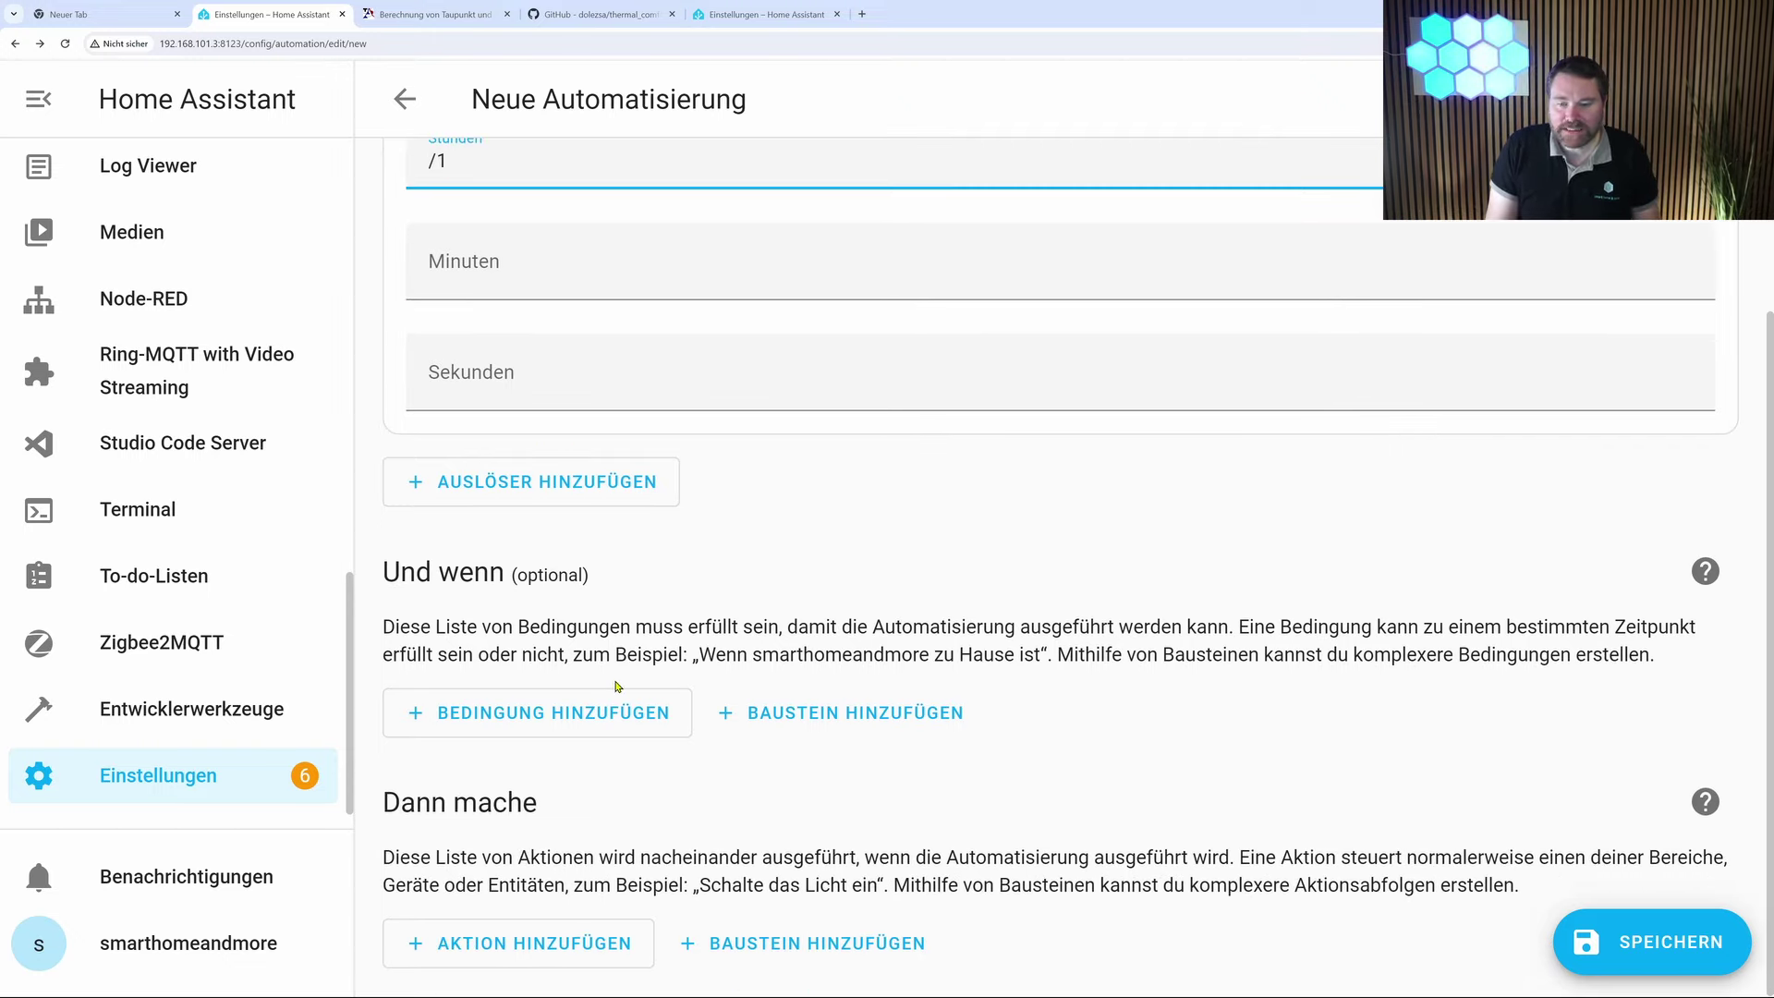
pyautogui.click(804, 942)
pyautogui.scroll(-3, 684, 647)
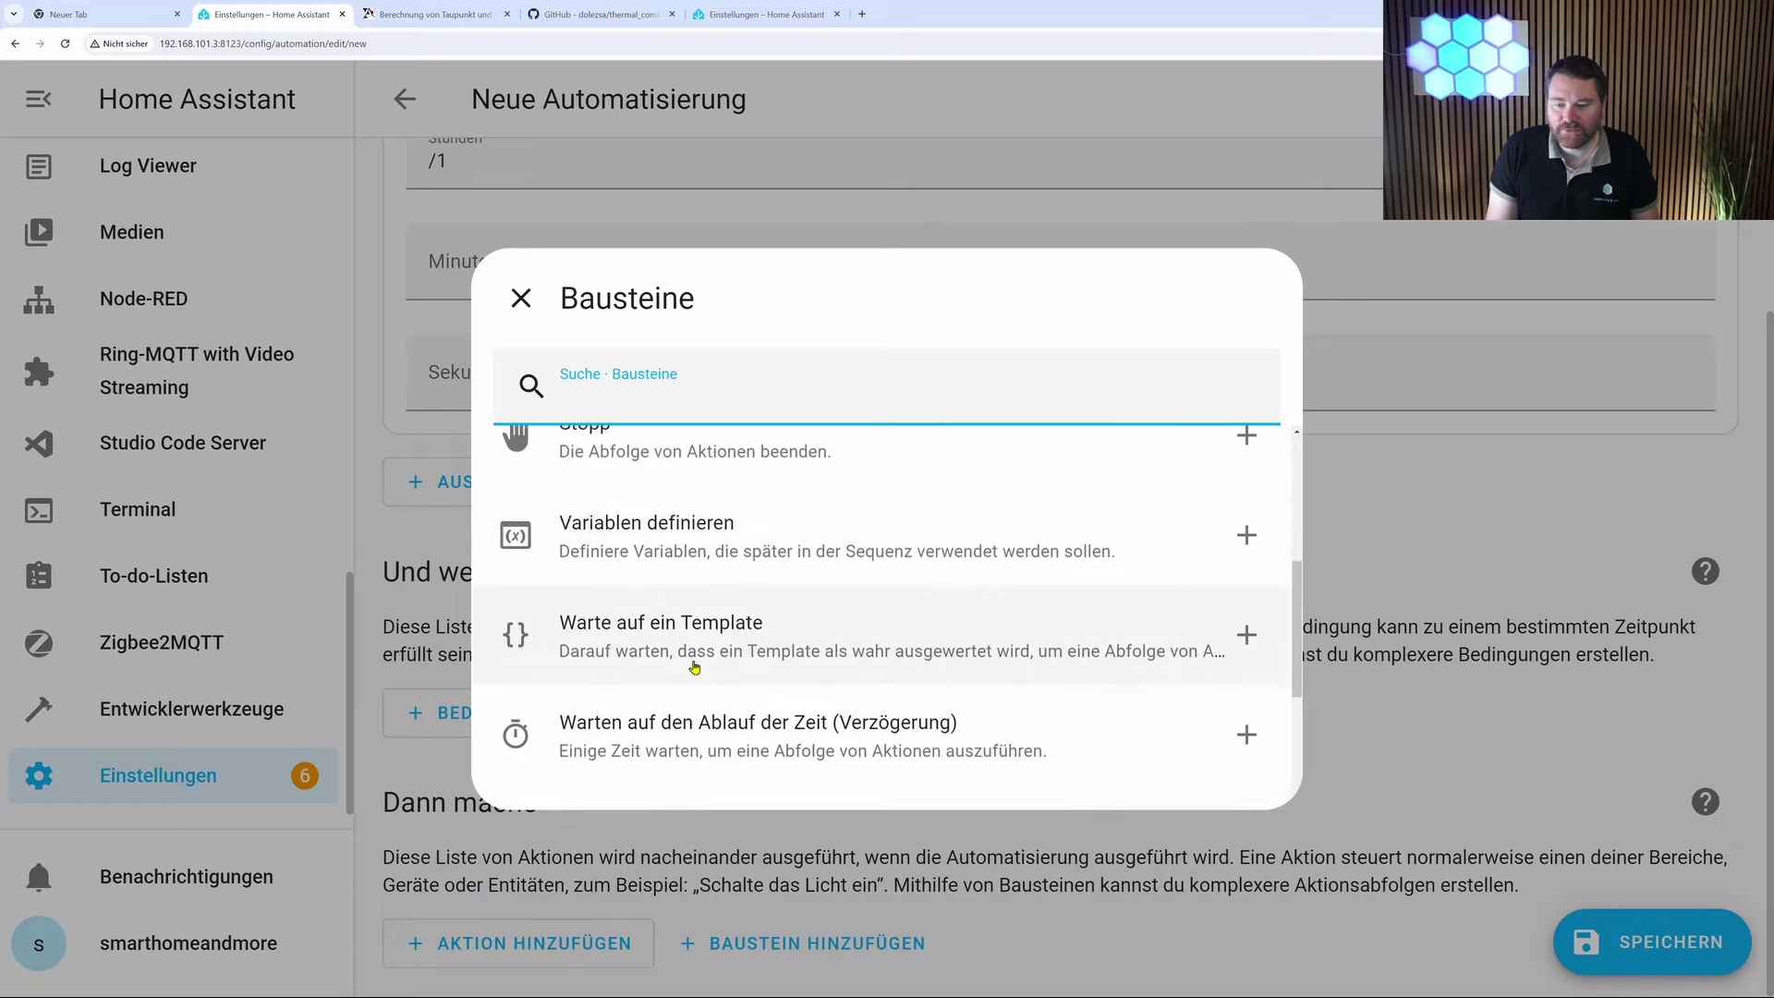
pyautogui.scroll(-3, 694, 667)
pyautogui.click(679, 667)
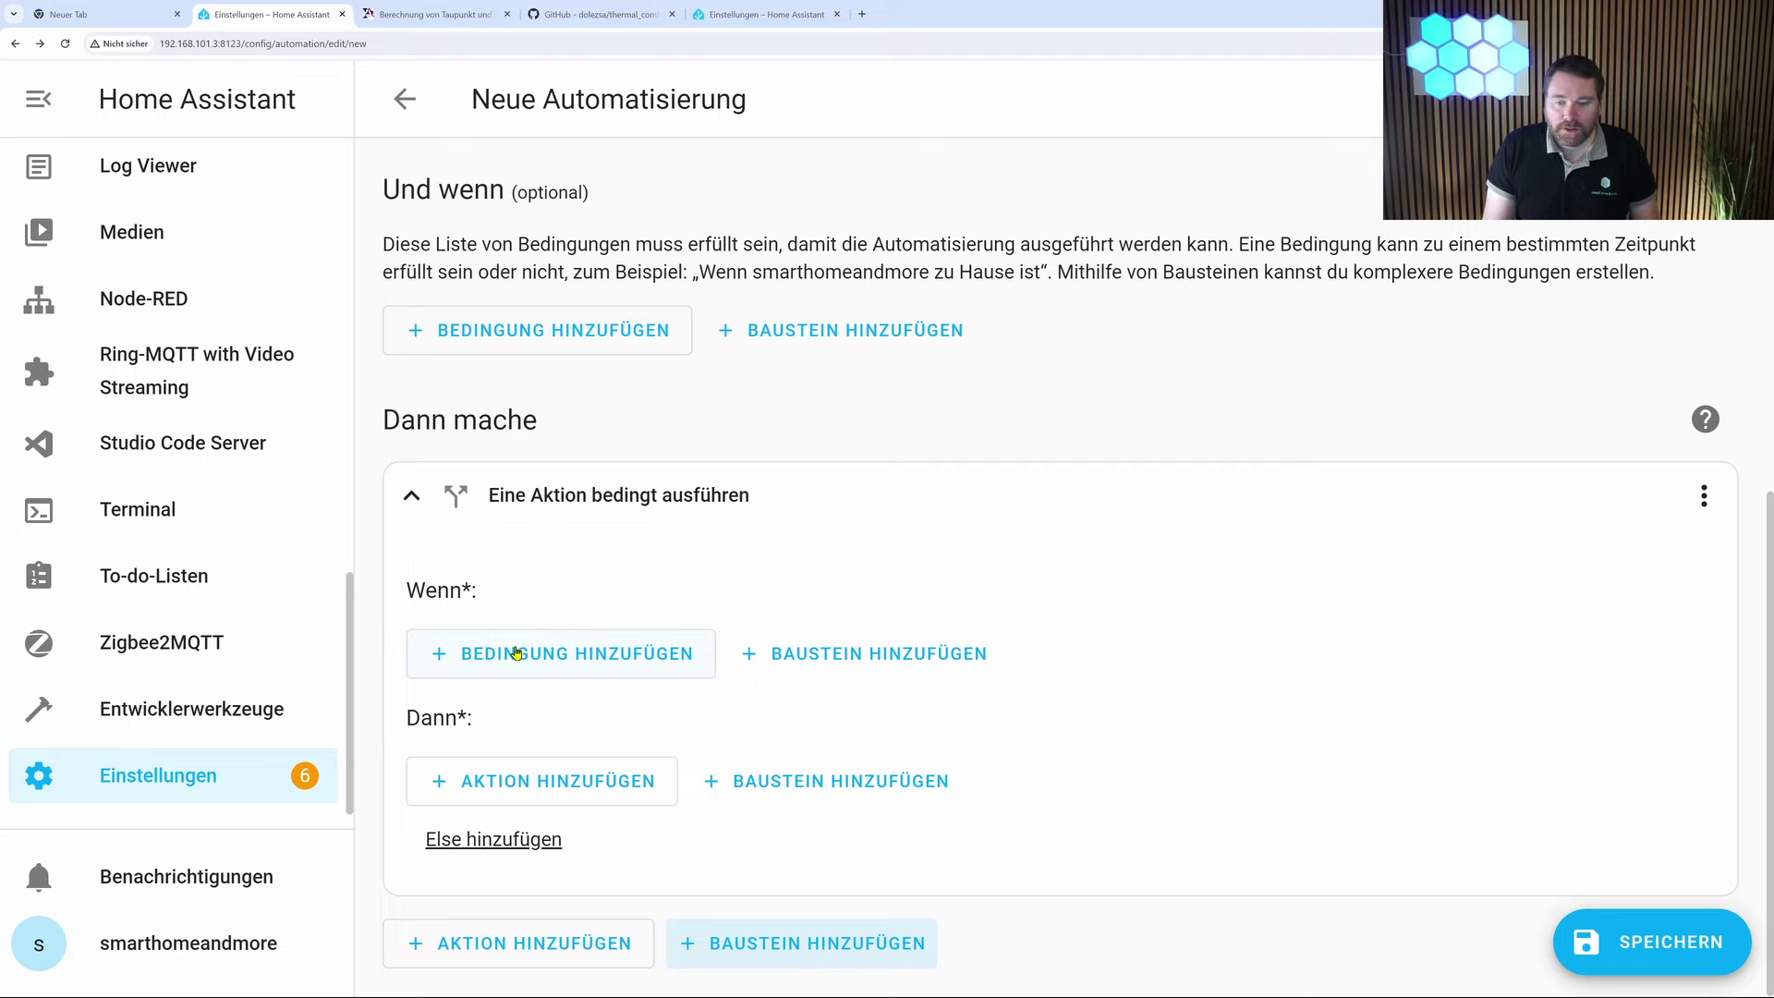
pyautogui.click(806, 661)
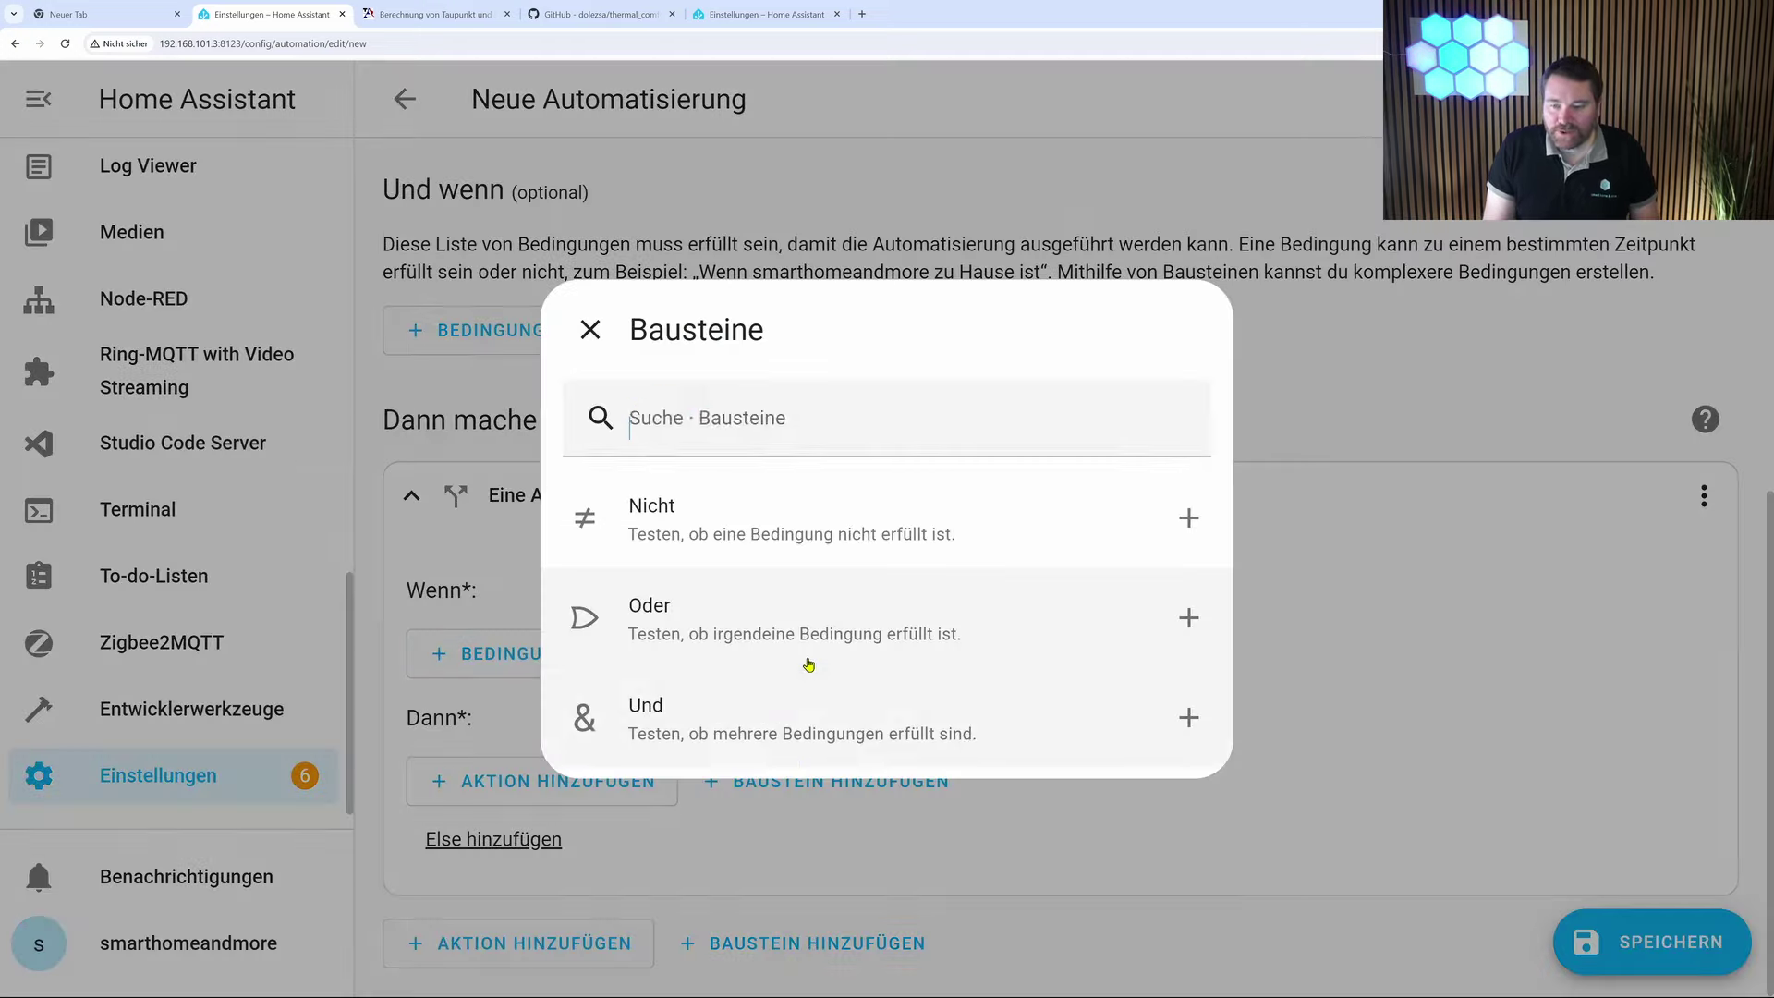
pyautogui.click(704, 727)
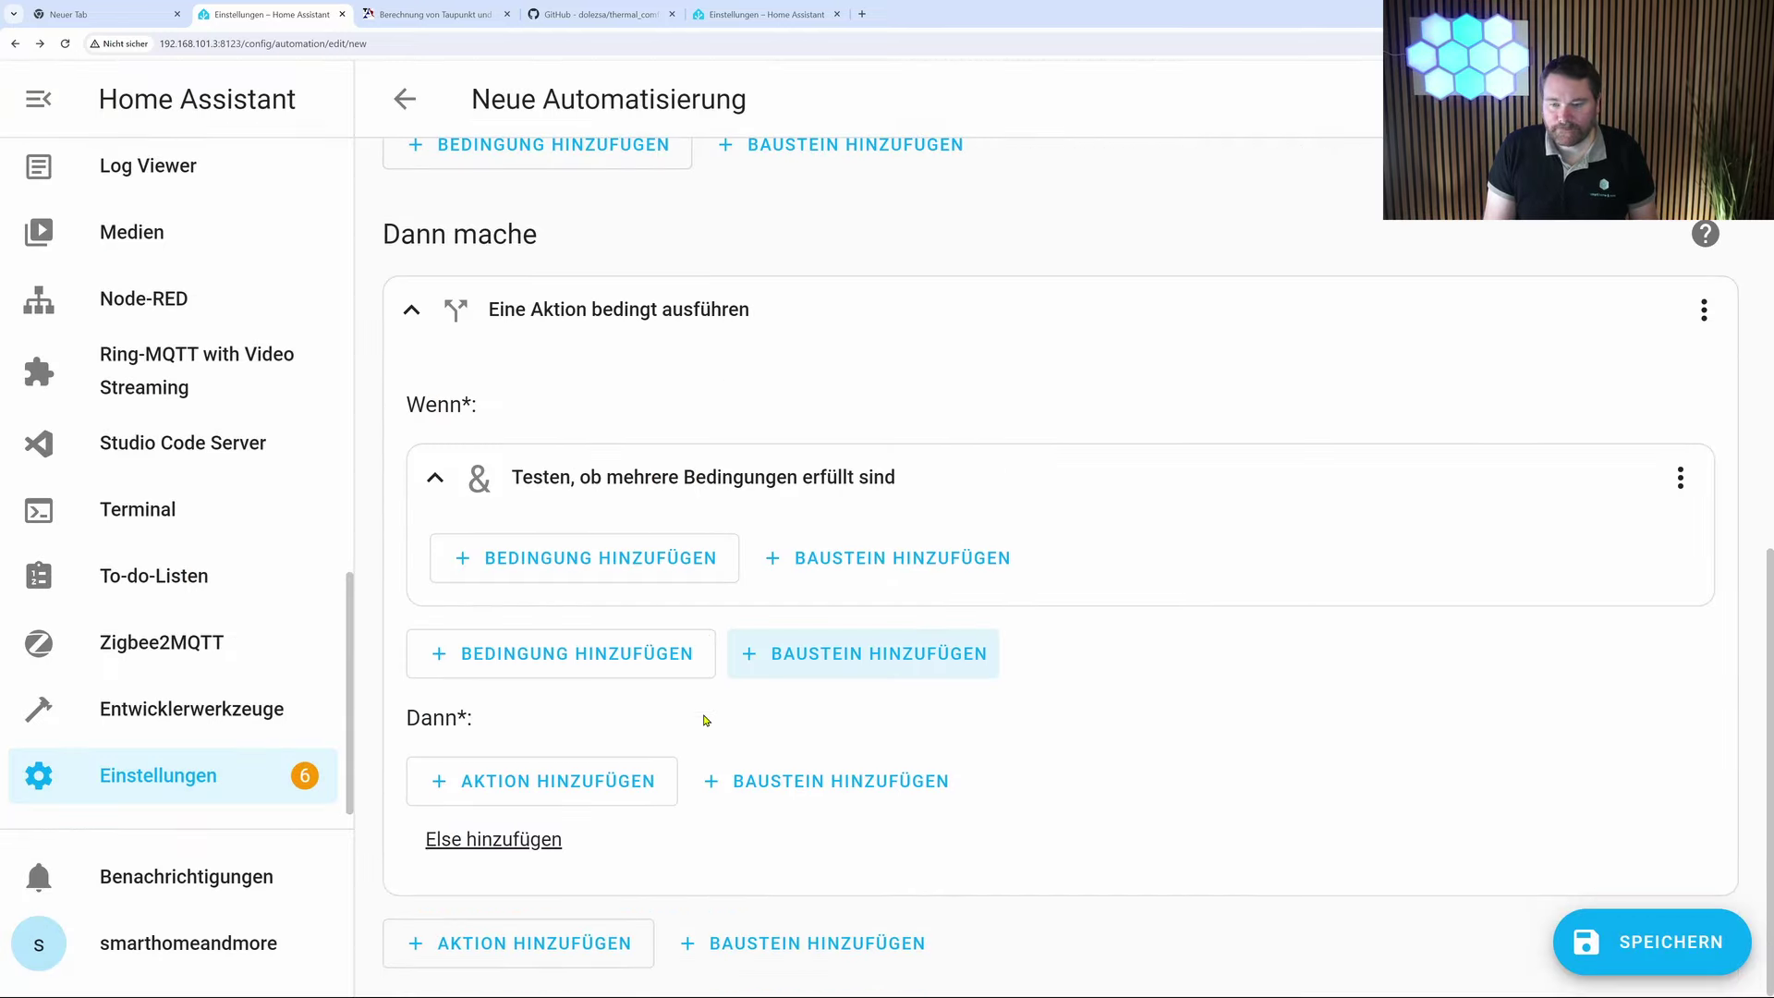
# - Add a numeric state condition inside the Und block for the entity Sensor_Aussen Absolute Luftfeuchtigkeit
pyautogui.click(544, 565)
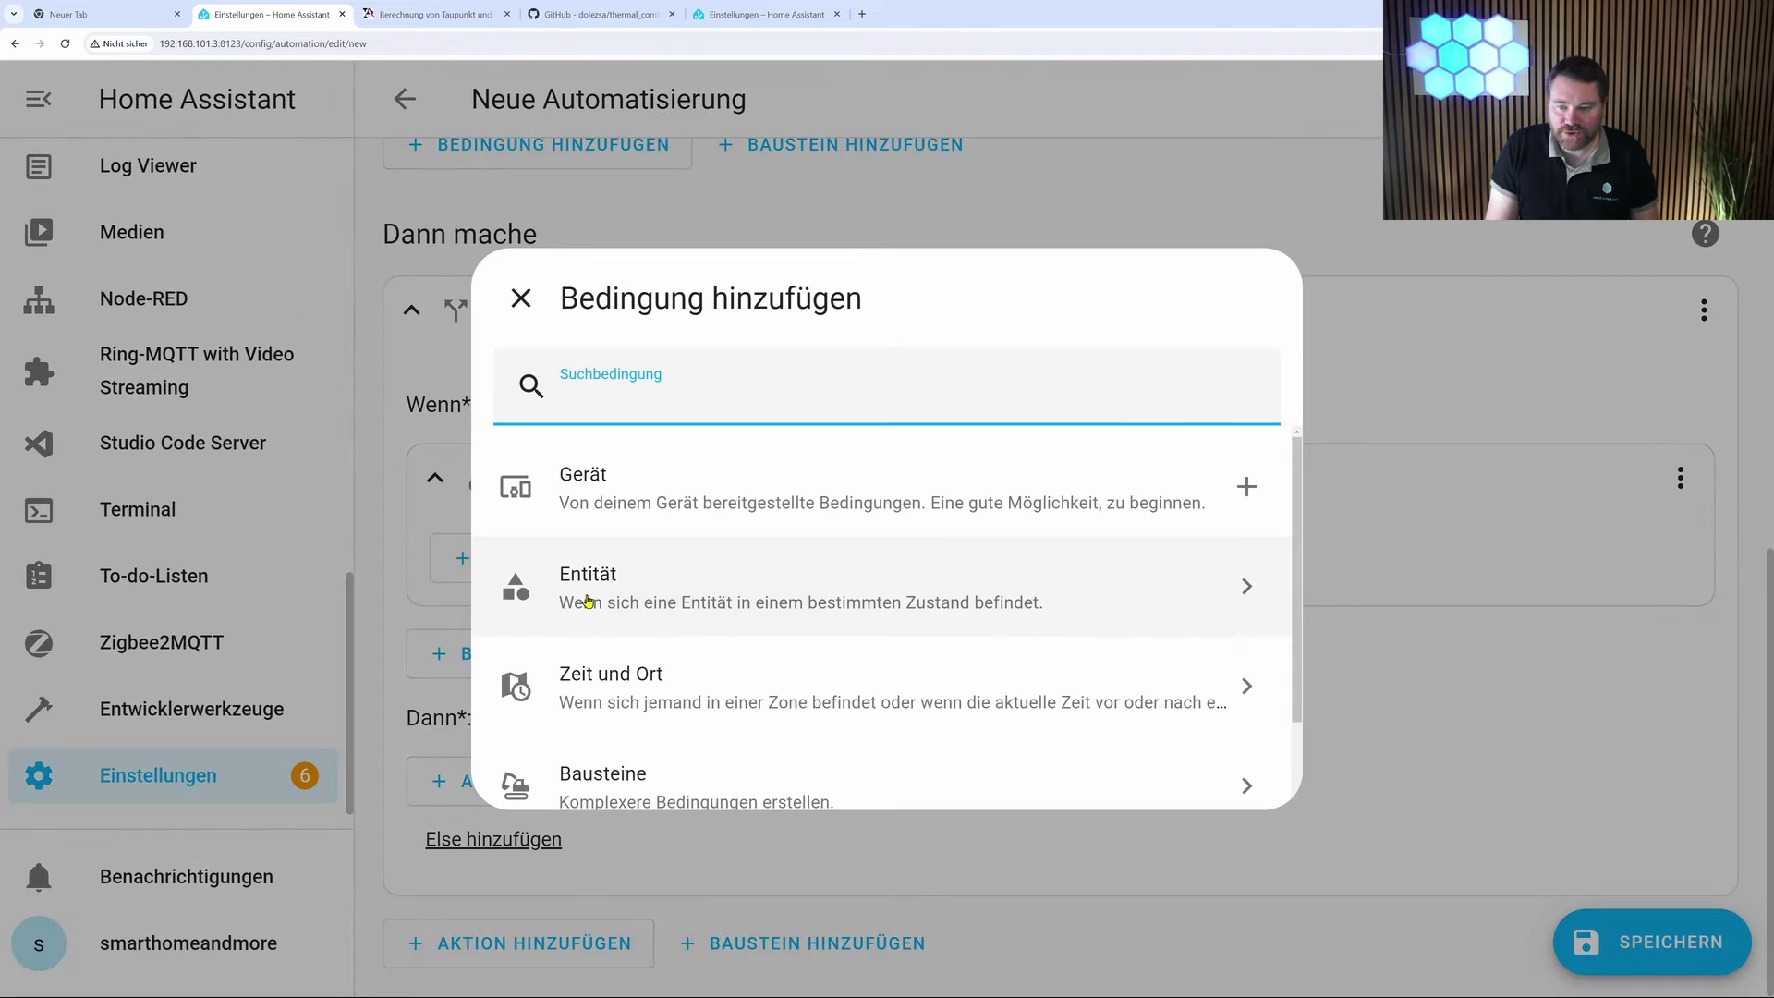
pyautogui.click(588, 602)
pyautogui.click(603, 490)
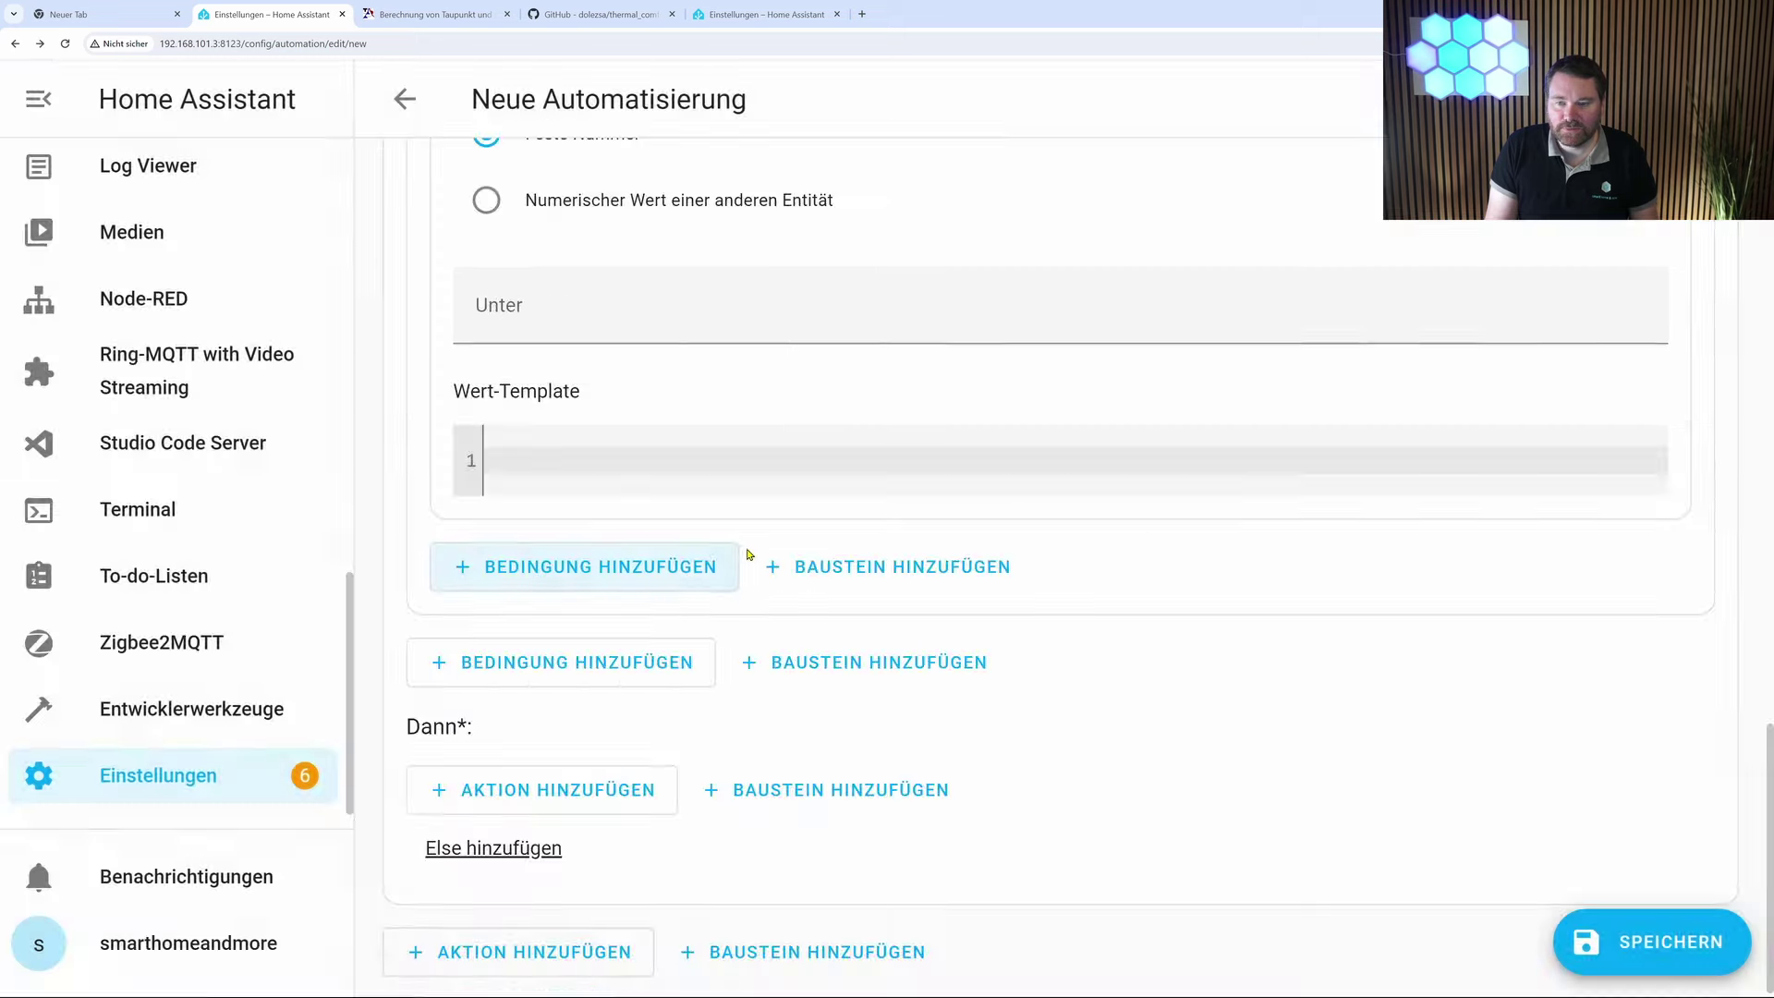
pyautogui.scroll(4, 565, 434)
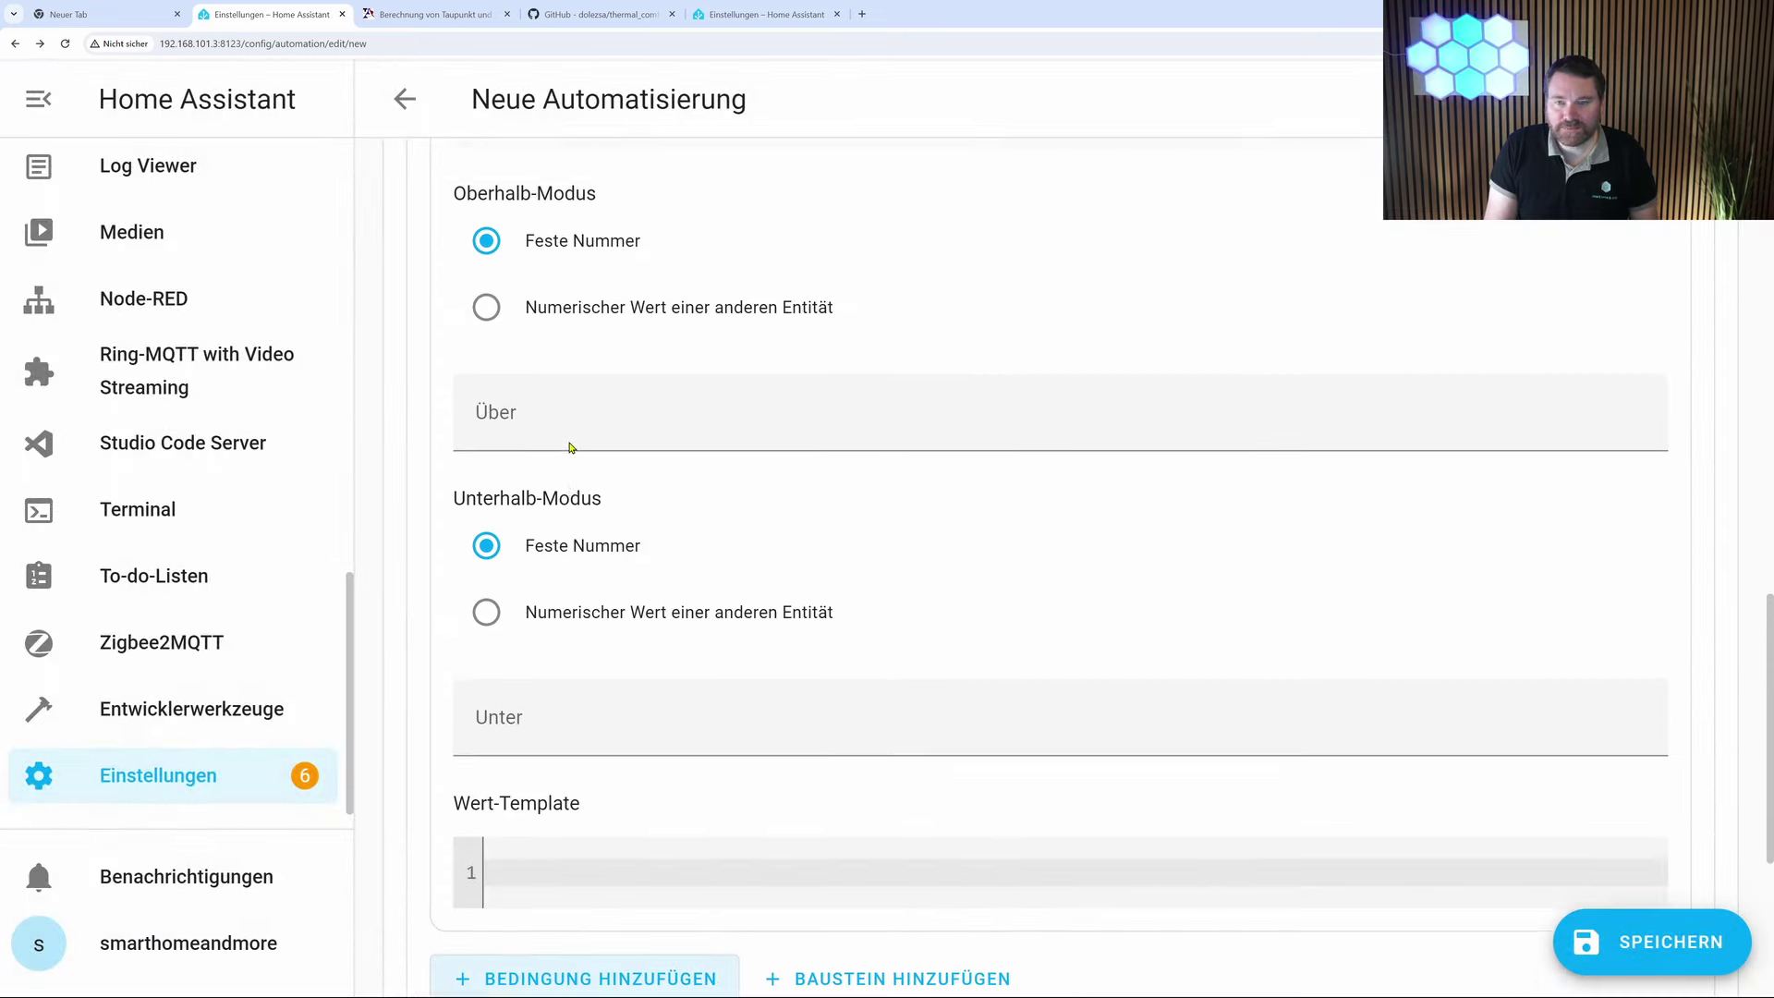
pyautogui.scroll(4, 570, 447)
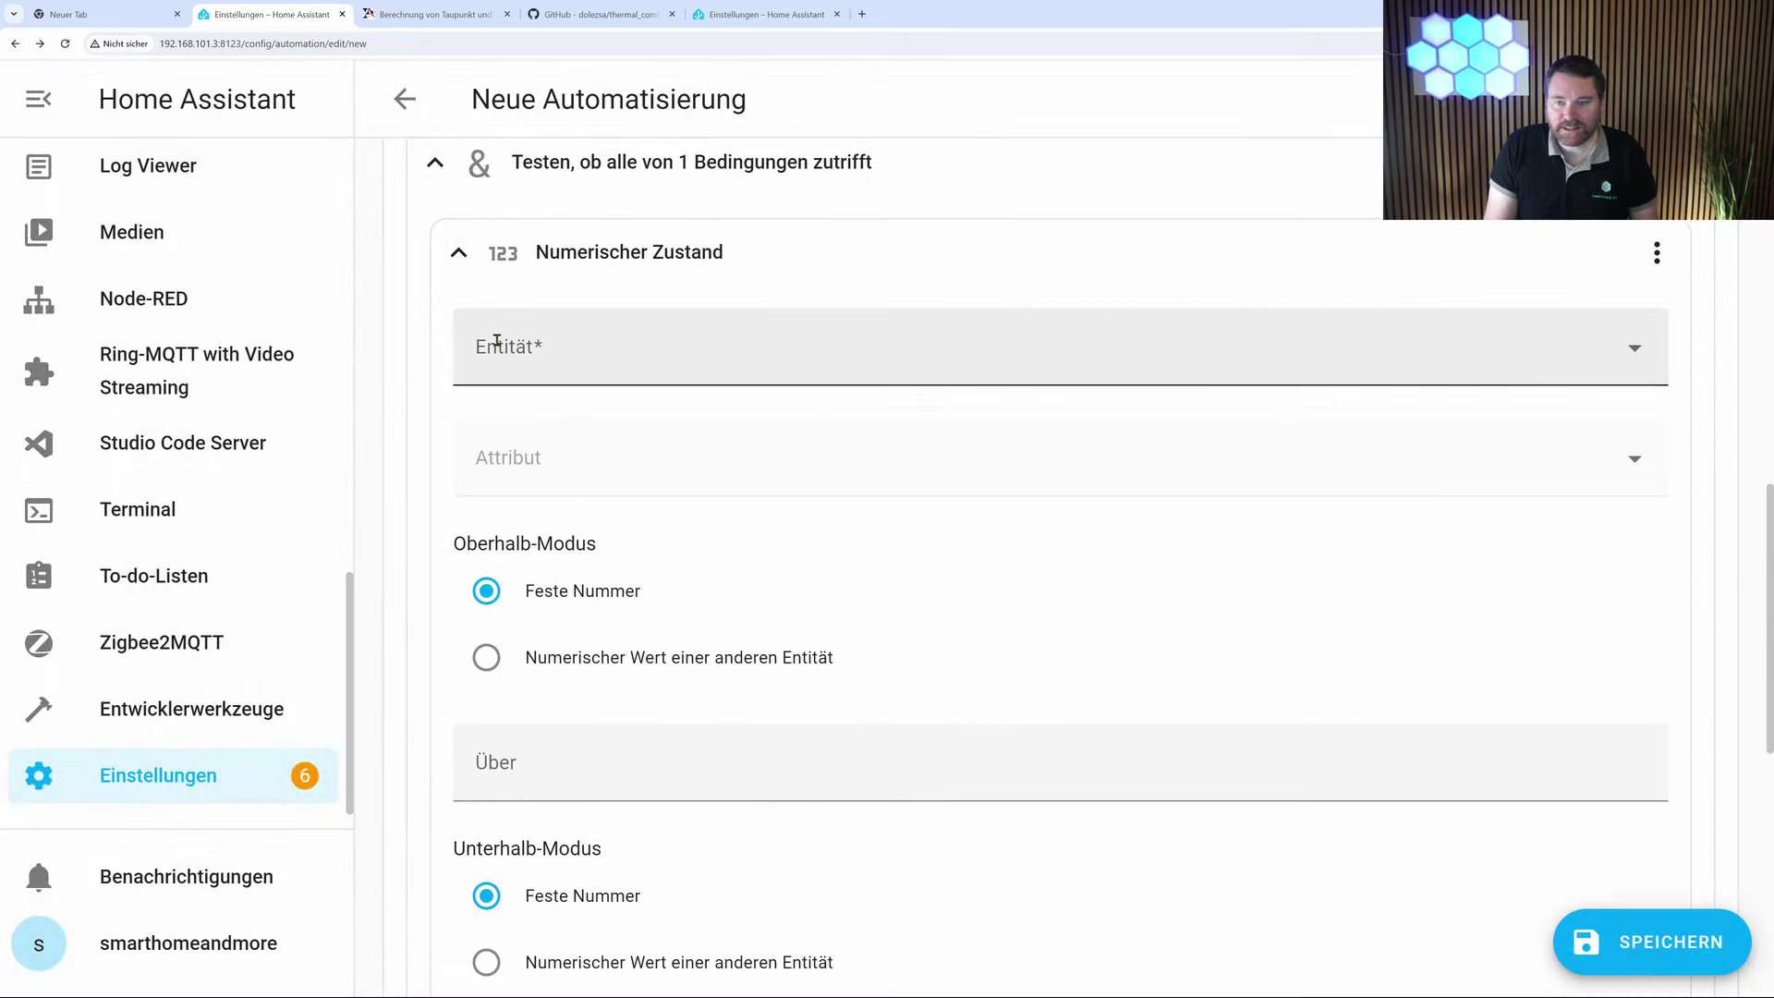
pyautogui.click(497, 341)
pyautogui.write('absol')
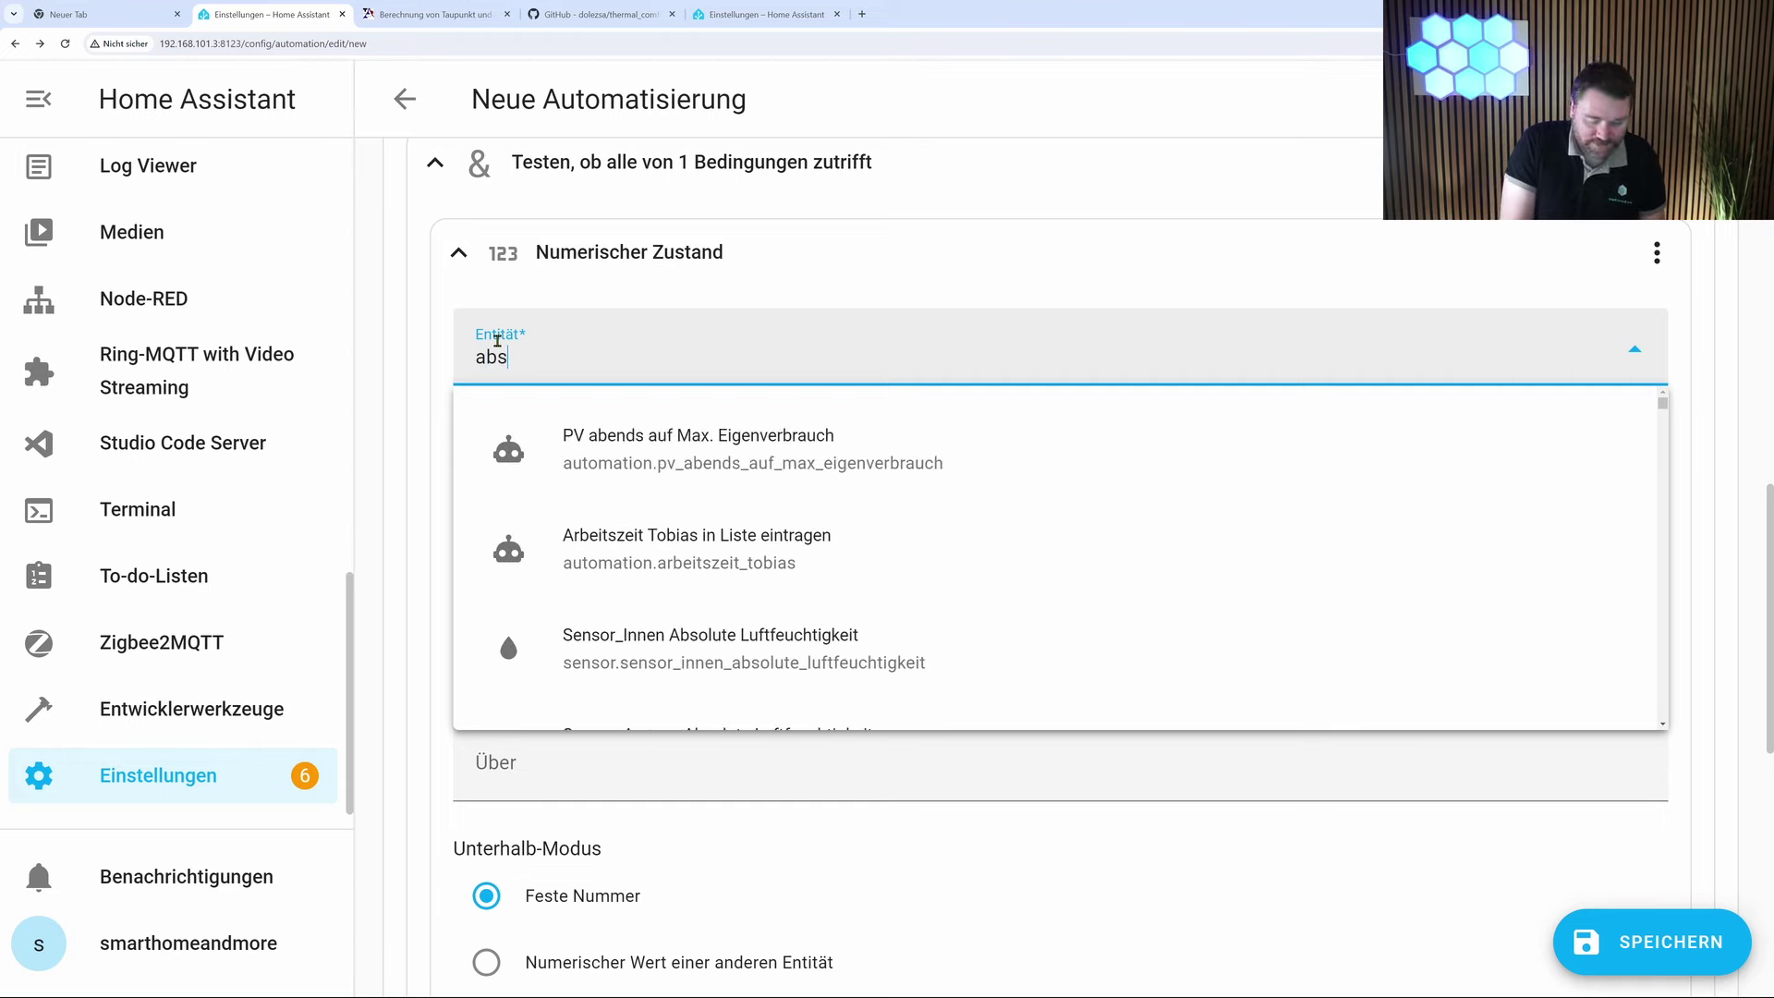
pyautogui.click(772, 532)
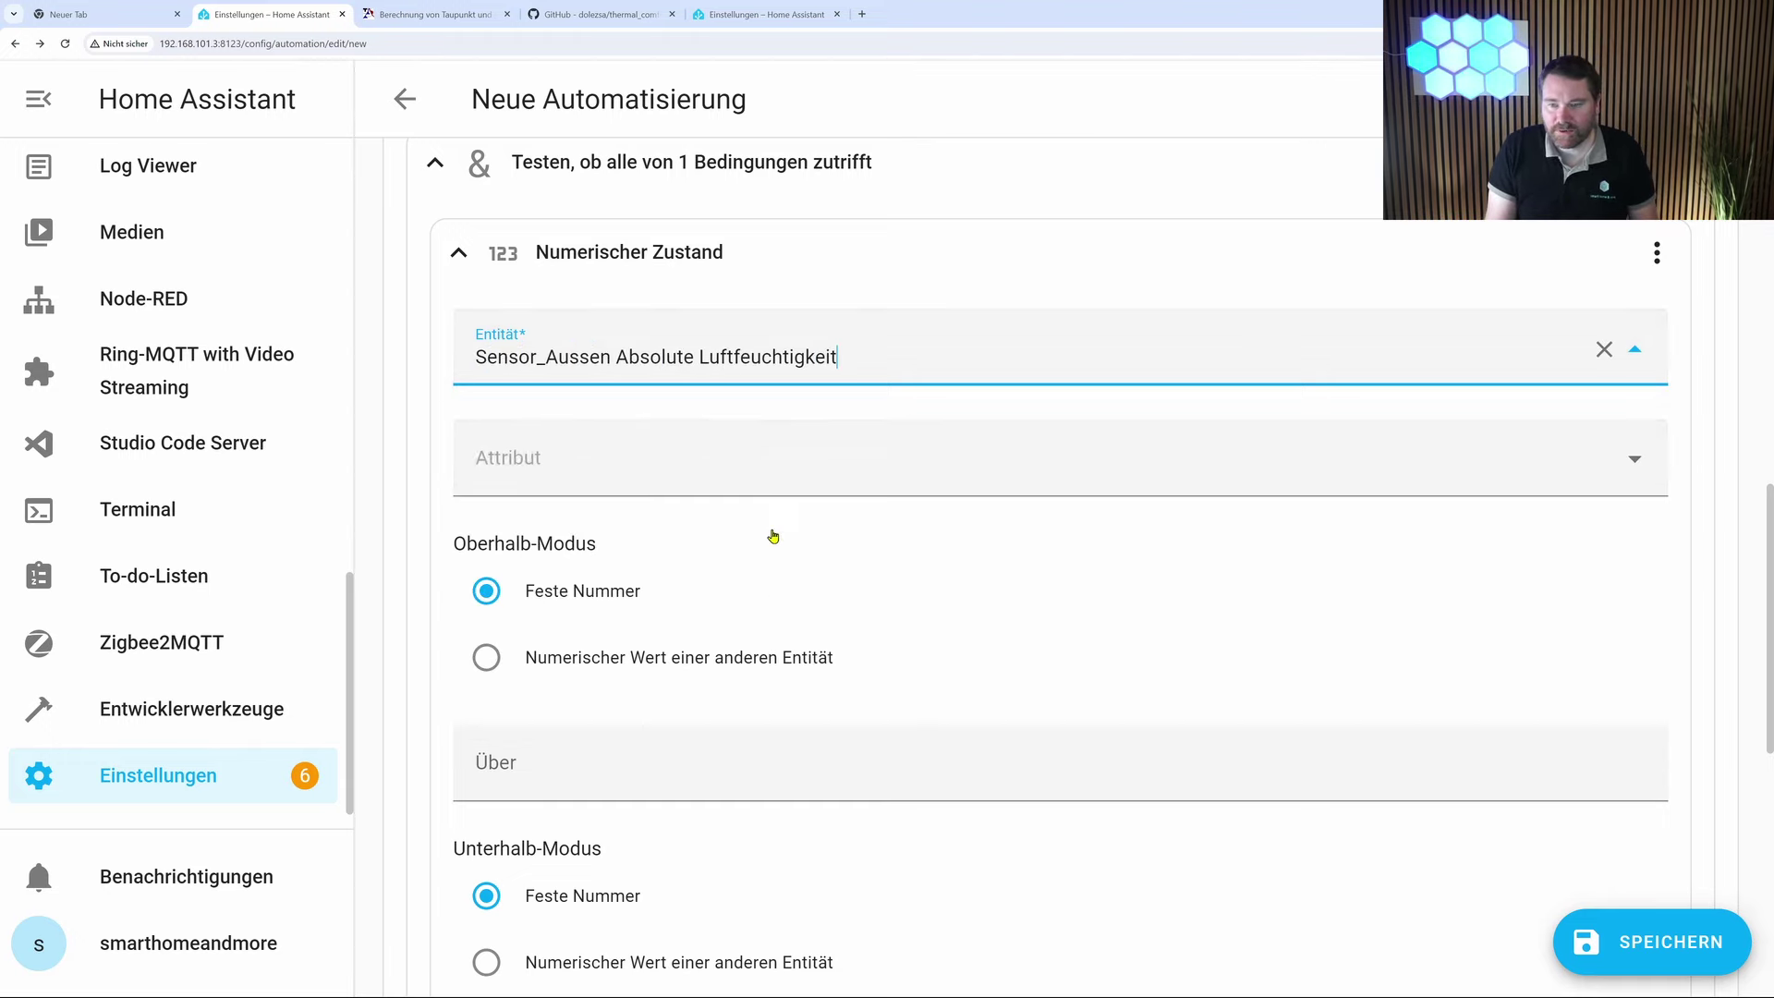
# - Make the condition require a value below the numeric value of another entity, Sensor_Innen Absolute Luftfeuchtigkeit
pyautogui.scroll(-2, 768, 257)
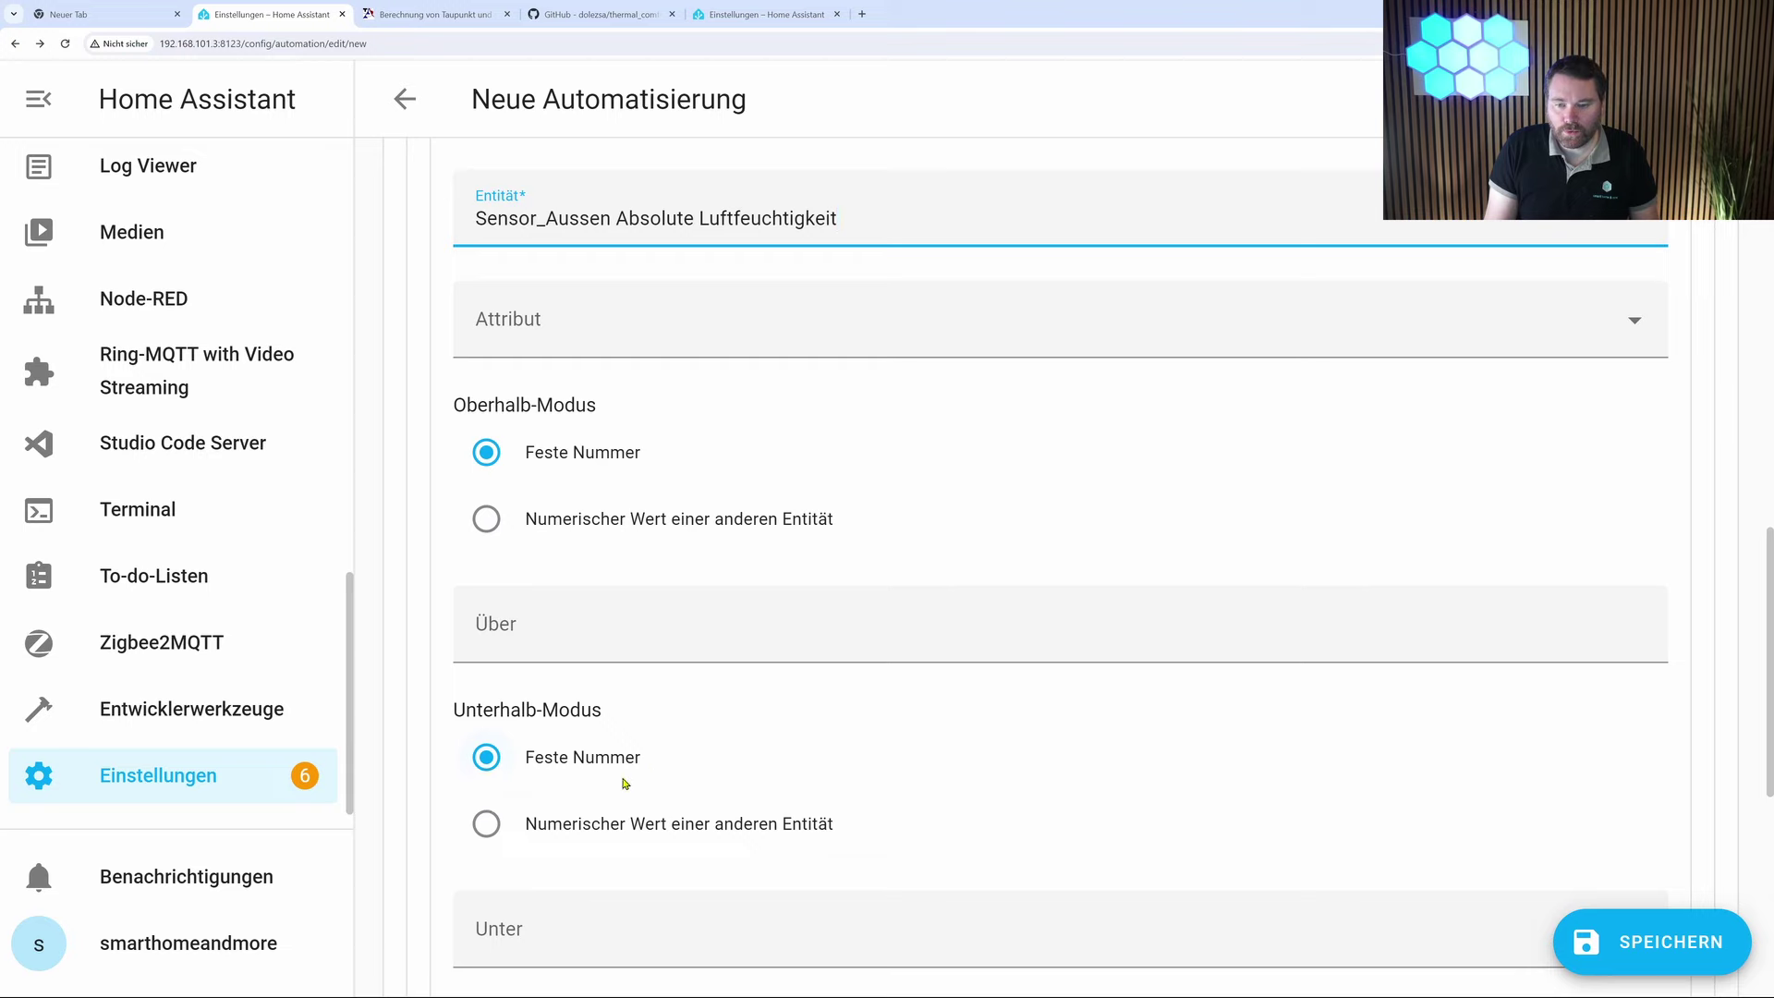
pyautogui.scroll(-2, 638, 776)
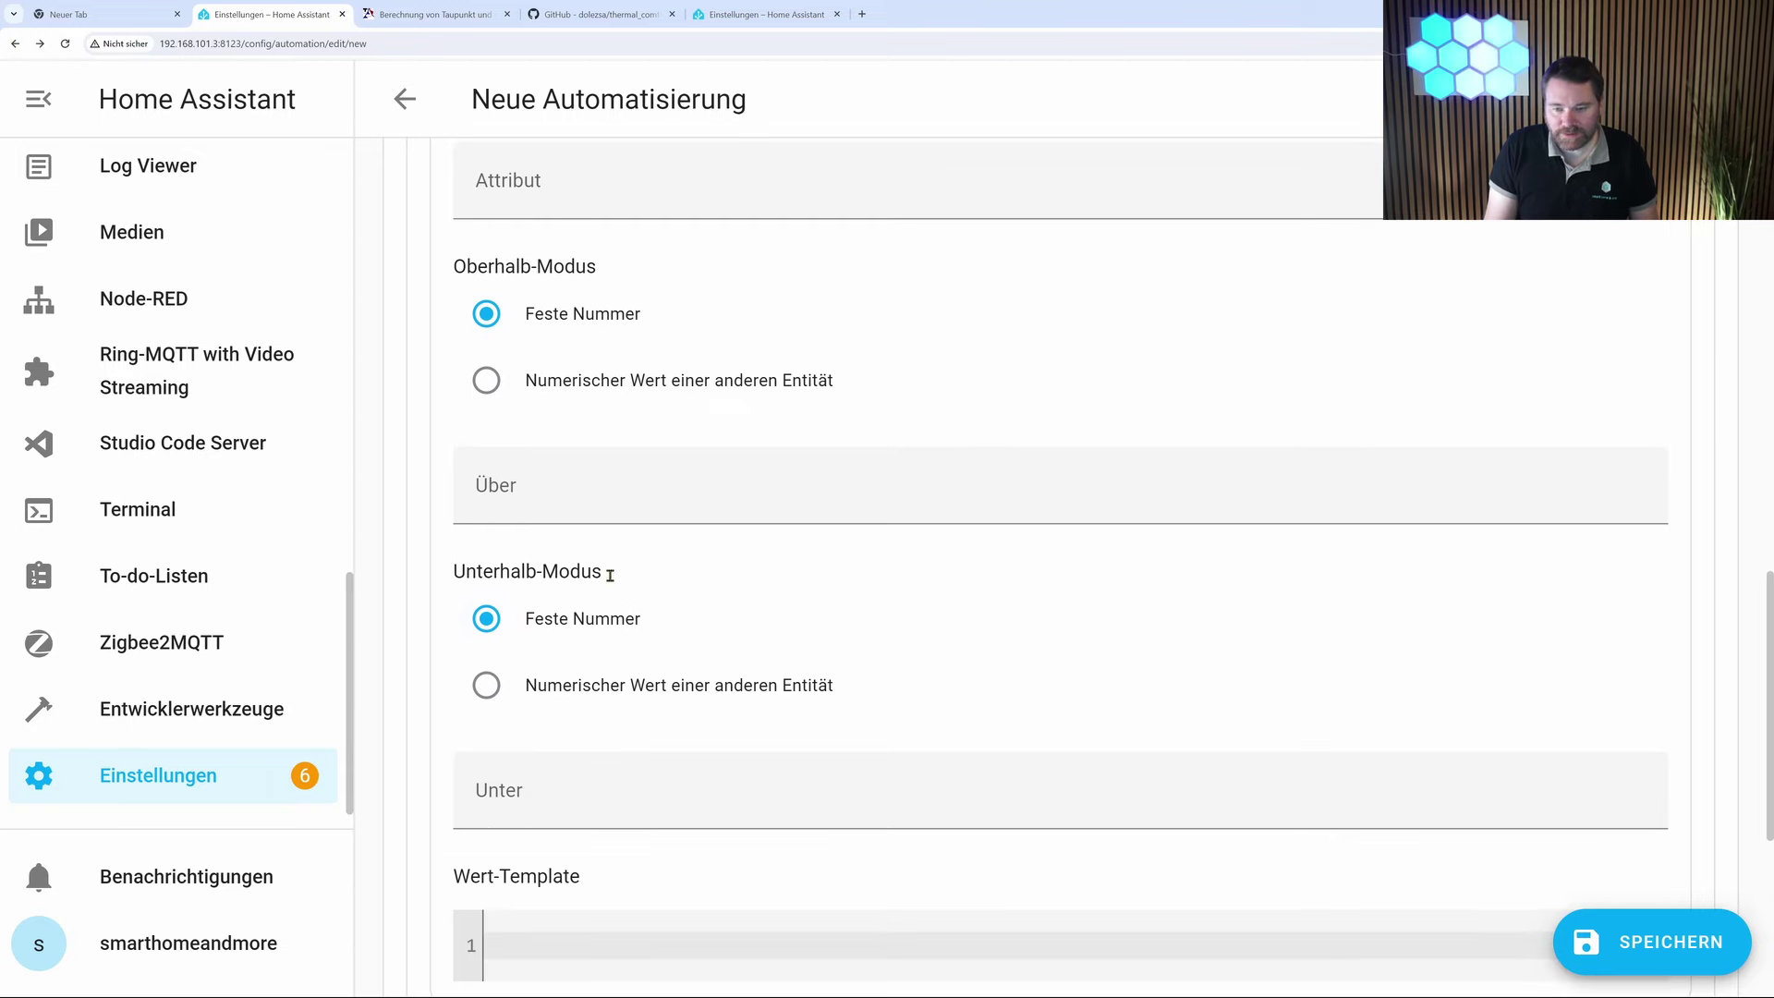
pyautogui.click(486, 685)
pyautogui.click(514, 800)
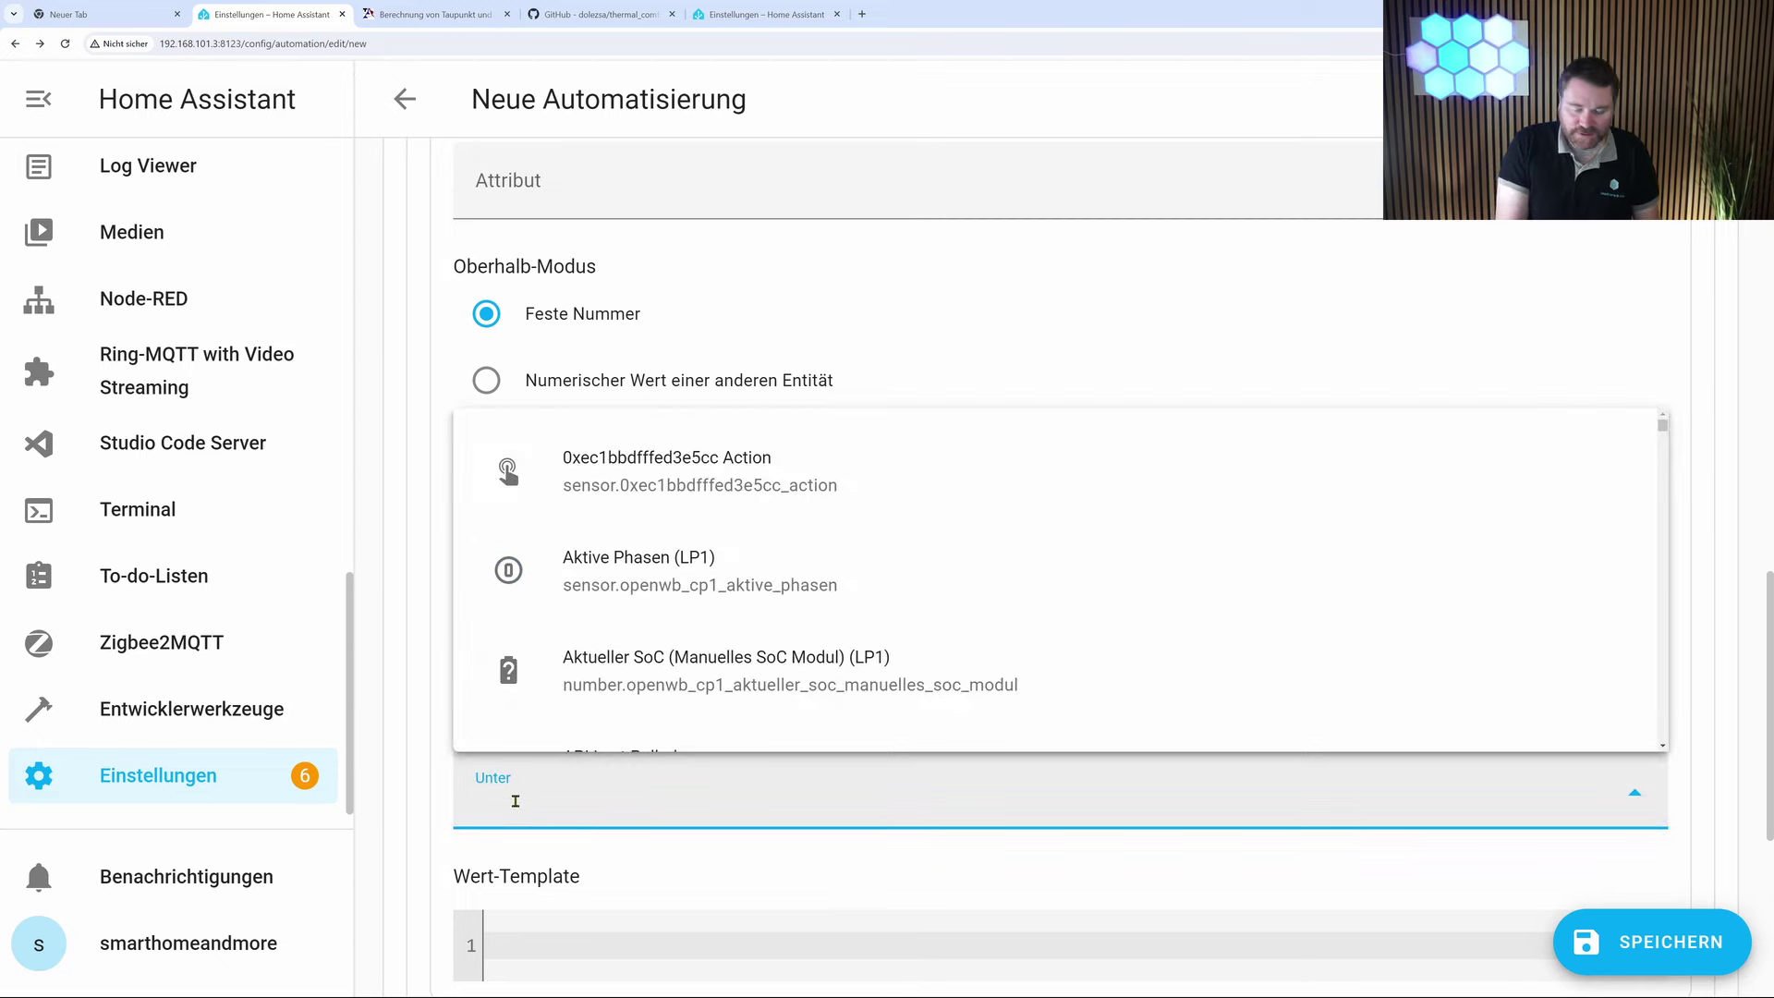
pyautogui.write('absolu')
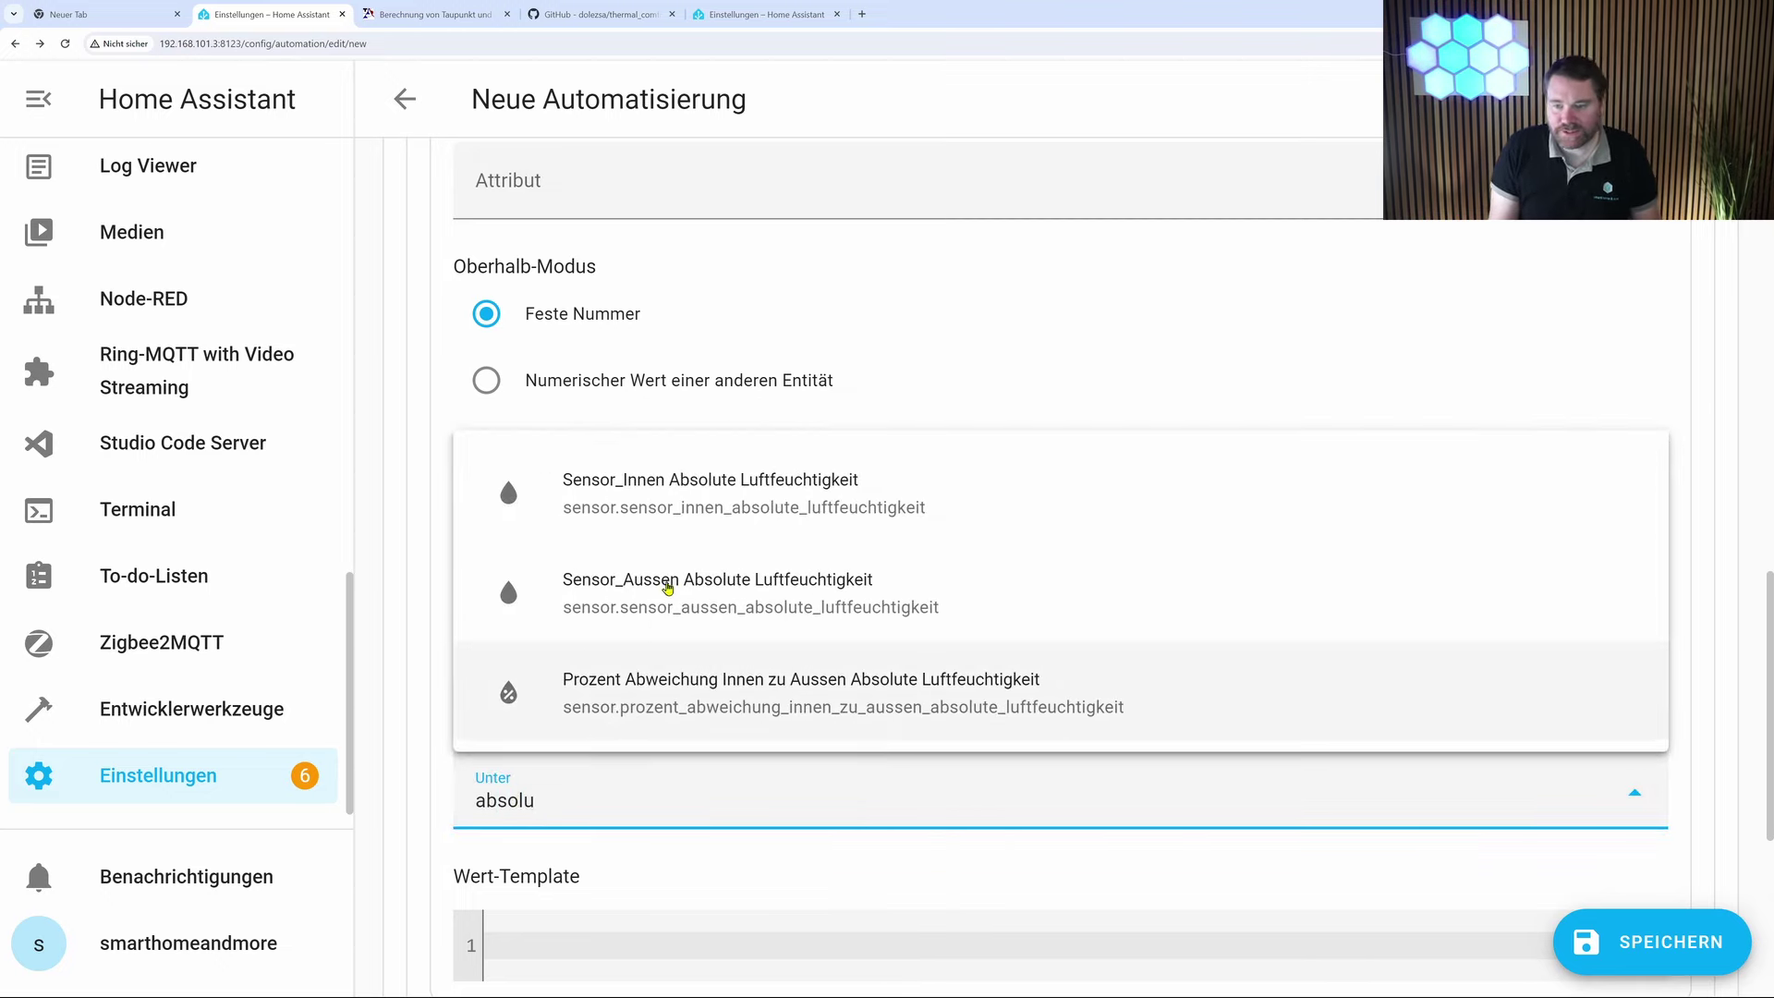
pyautogui.click(651, 503)
pyautogui.scroll(-2, 844, 662)
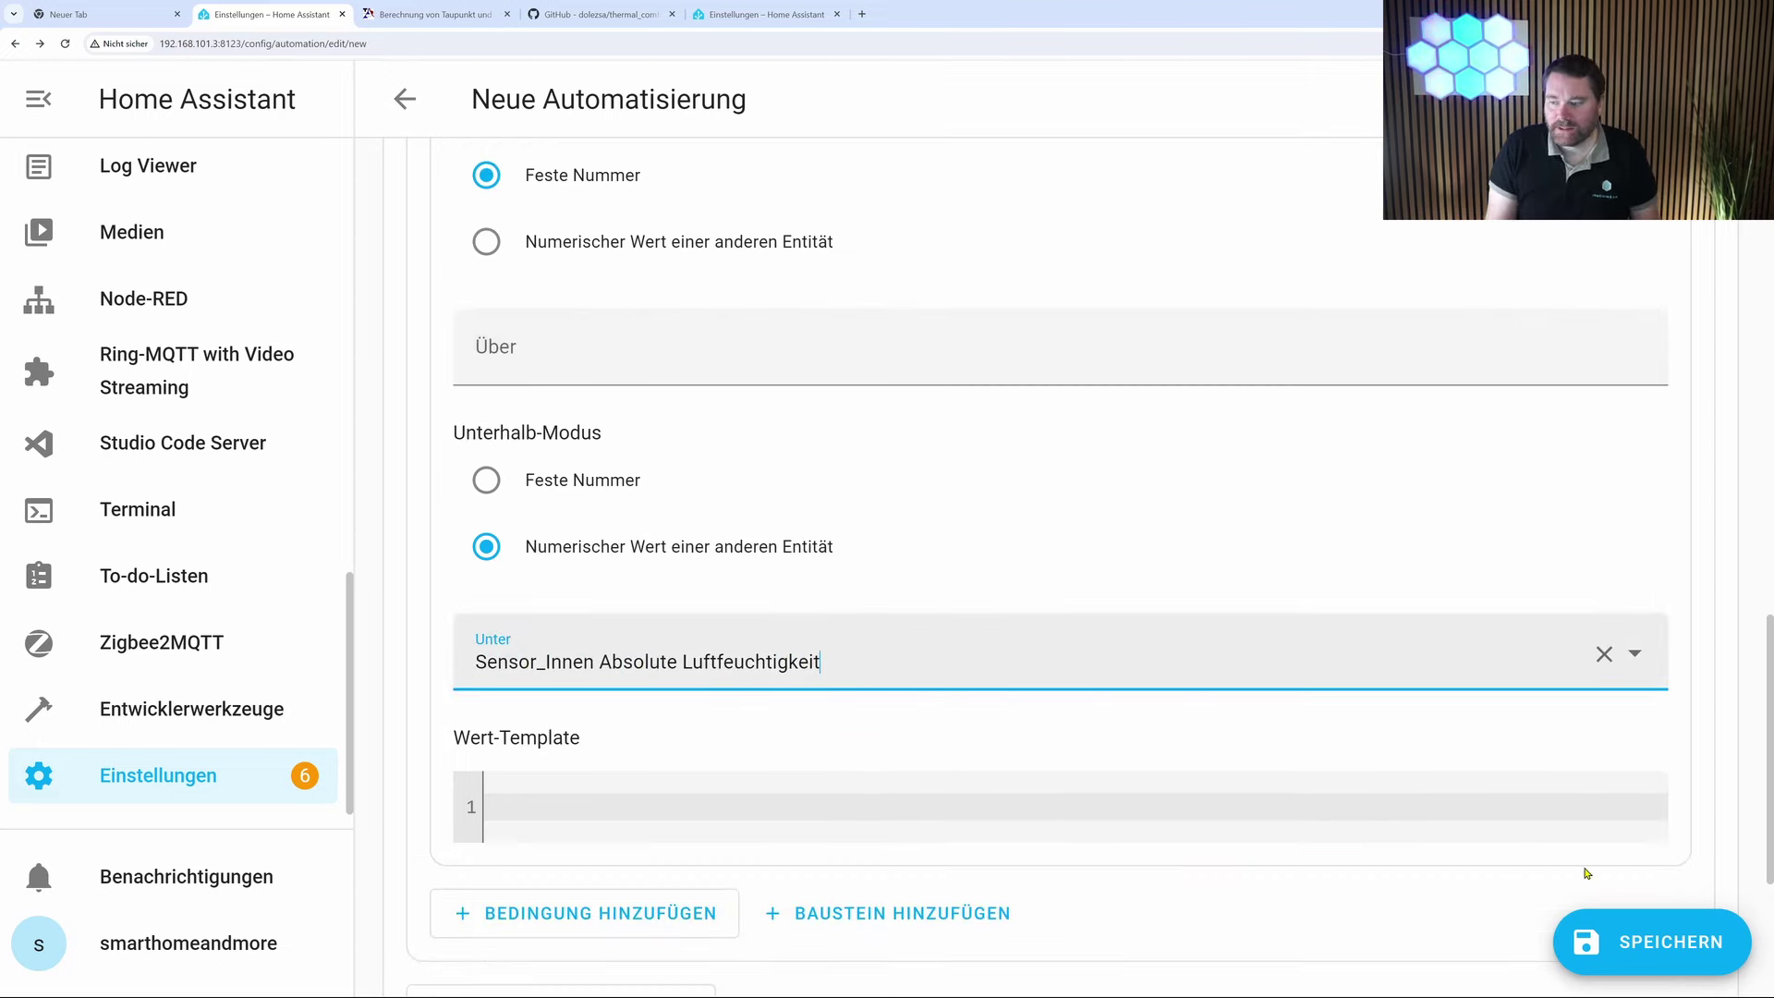
# - Save the automation under the name Lüftungsprüfung
pyautogui.click(1644, 940)
pyautogui.hotkey('ctrl', 'a')
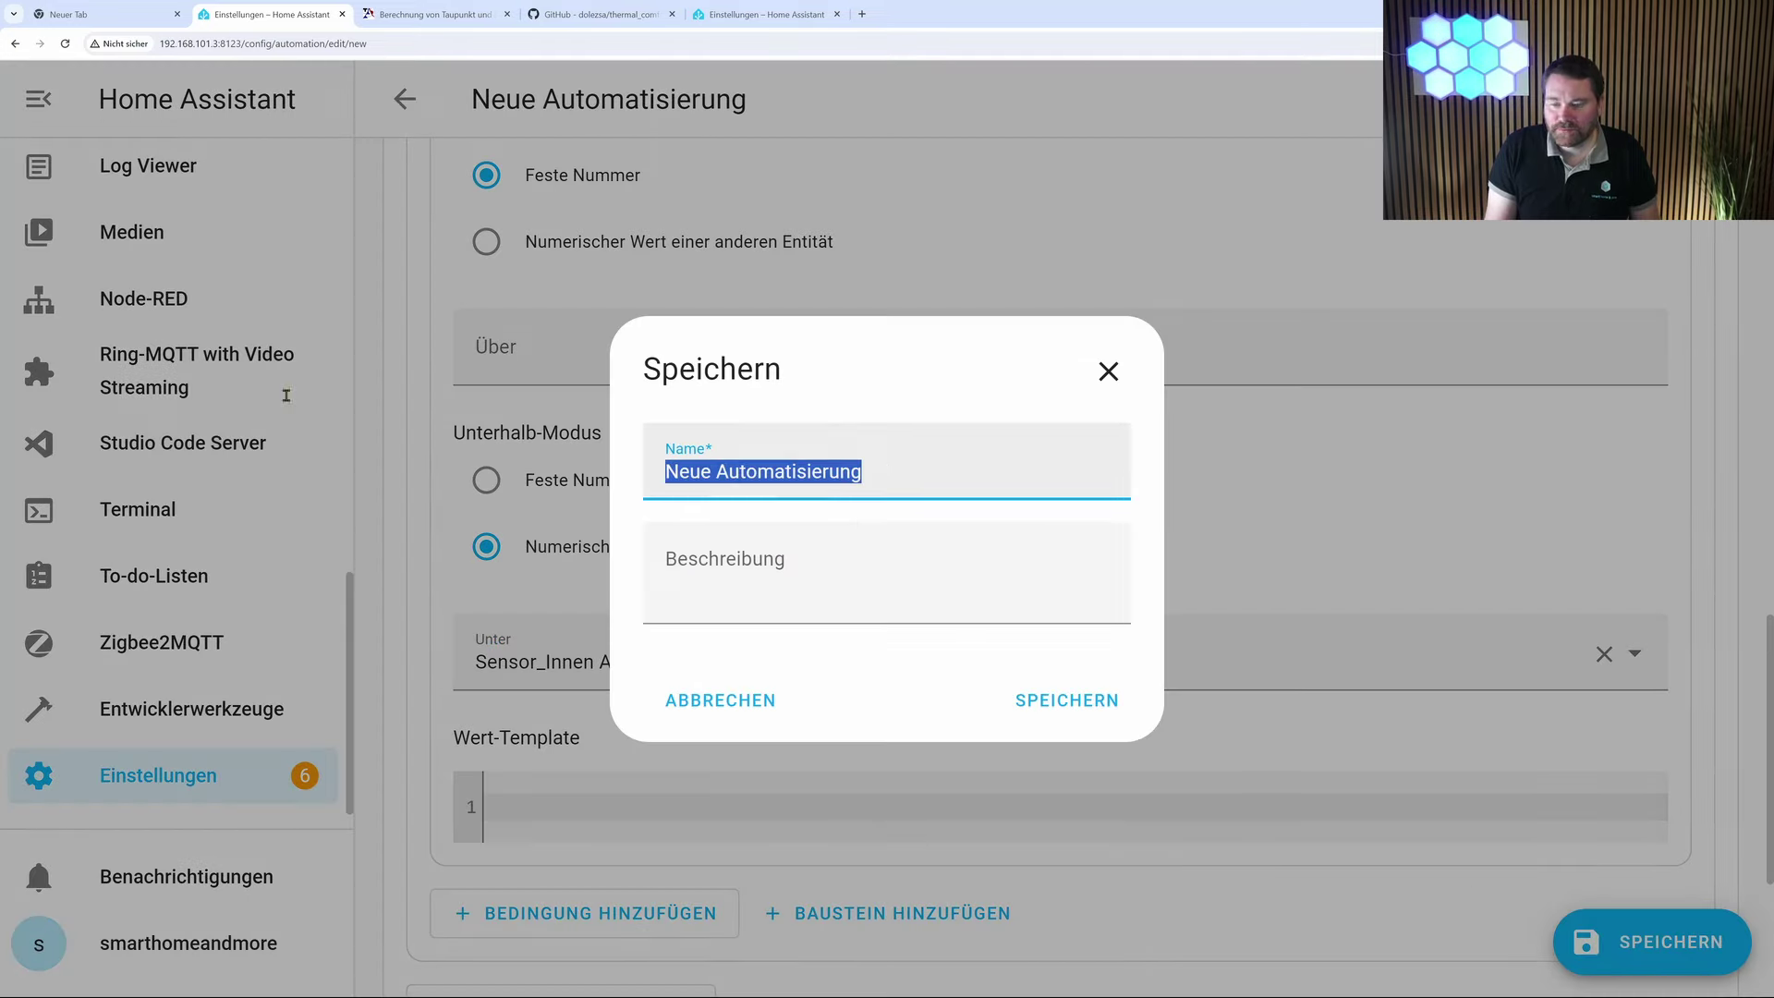
pyautogui.write('L')
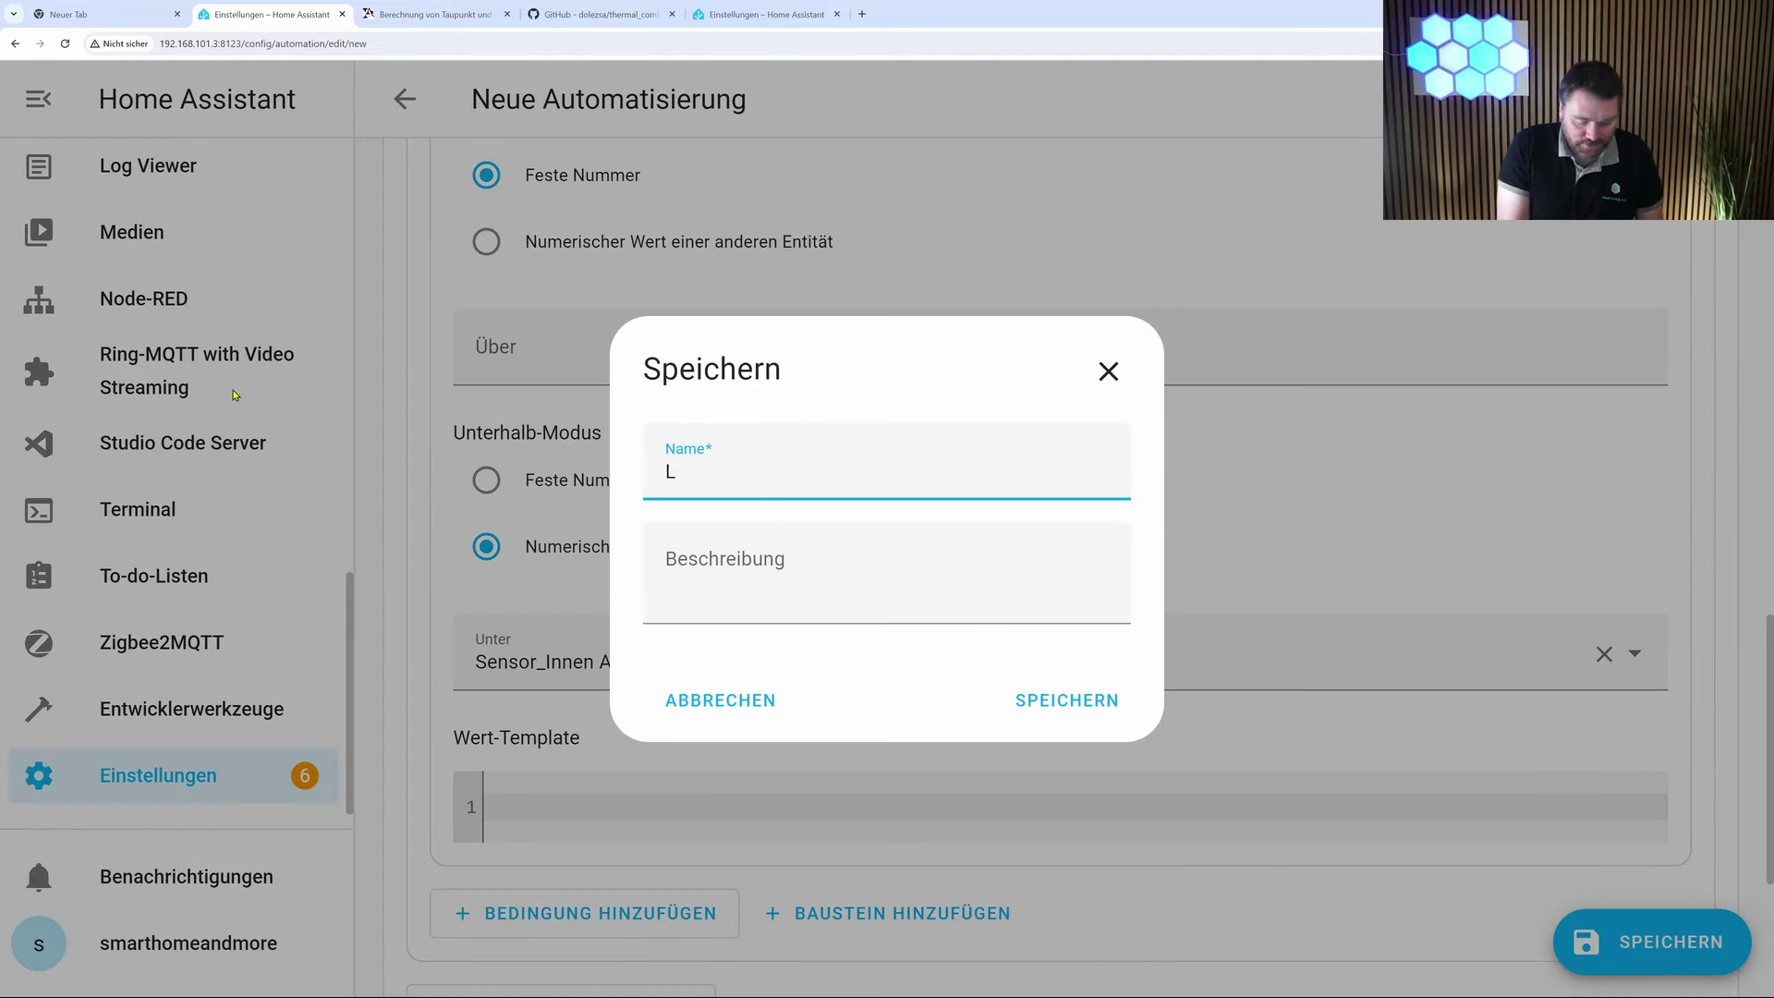
pyautogui.write('üftungsprüfun')
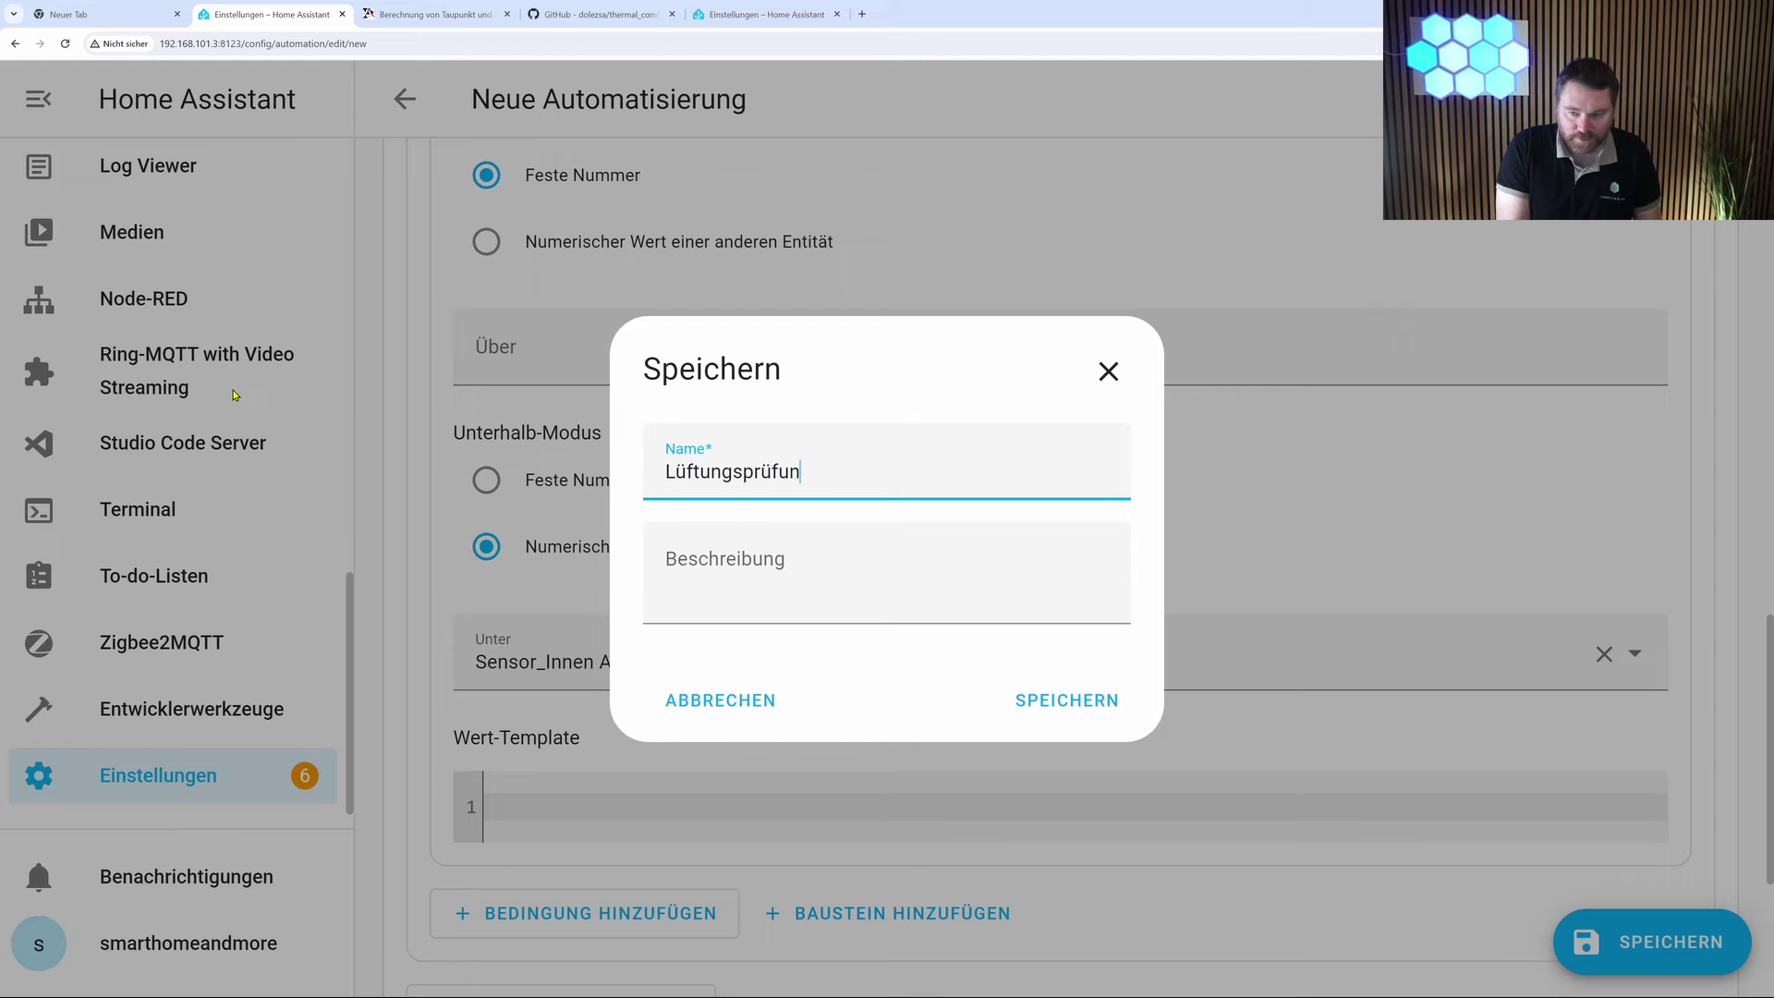
pyautogui.write('g')
pyautogui.click(1061, 700)
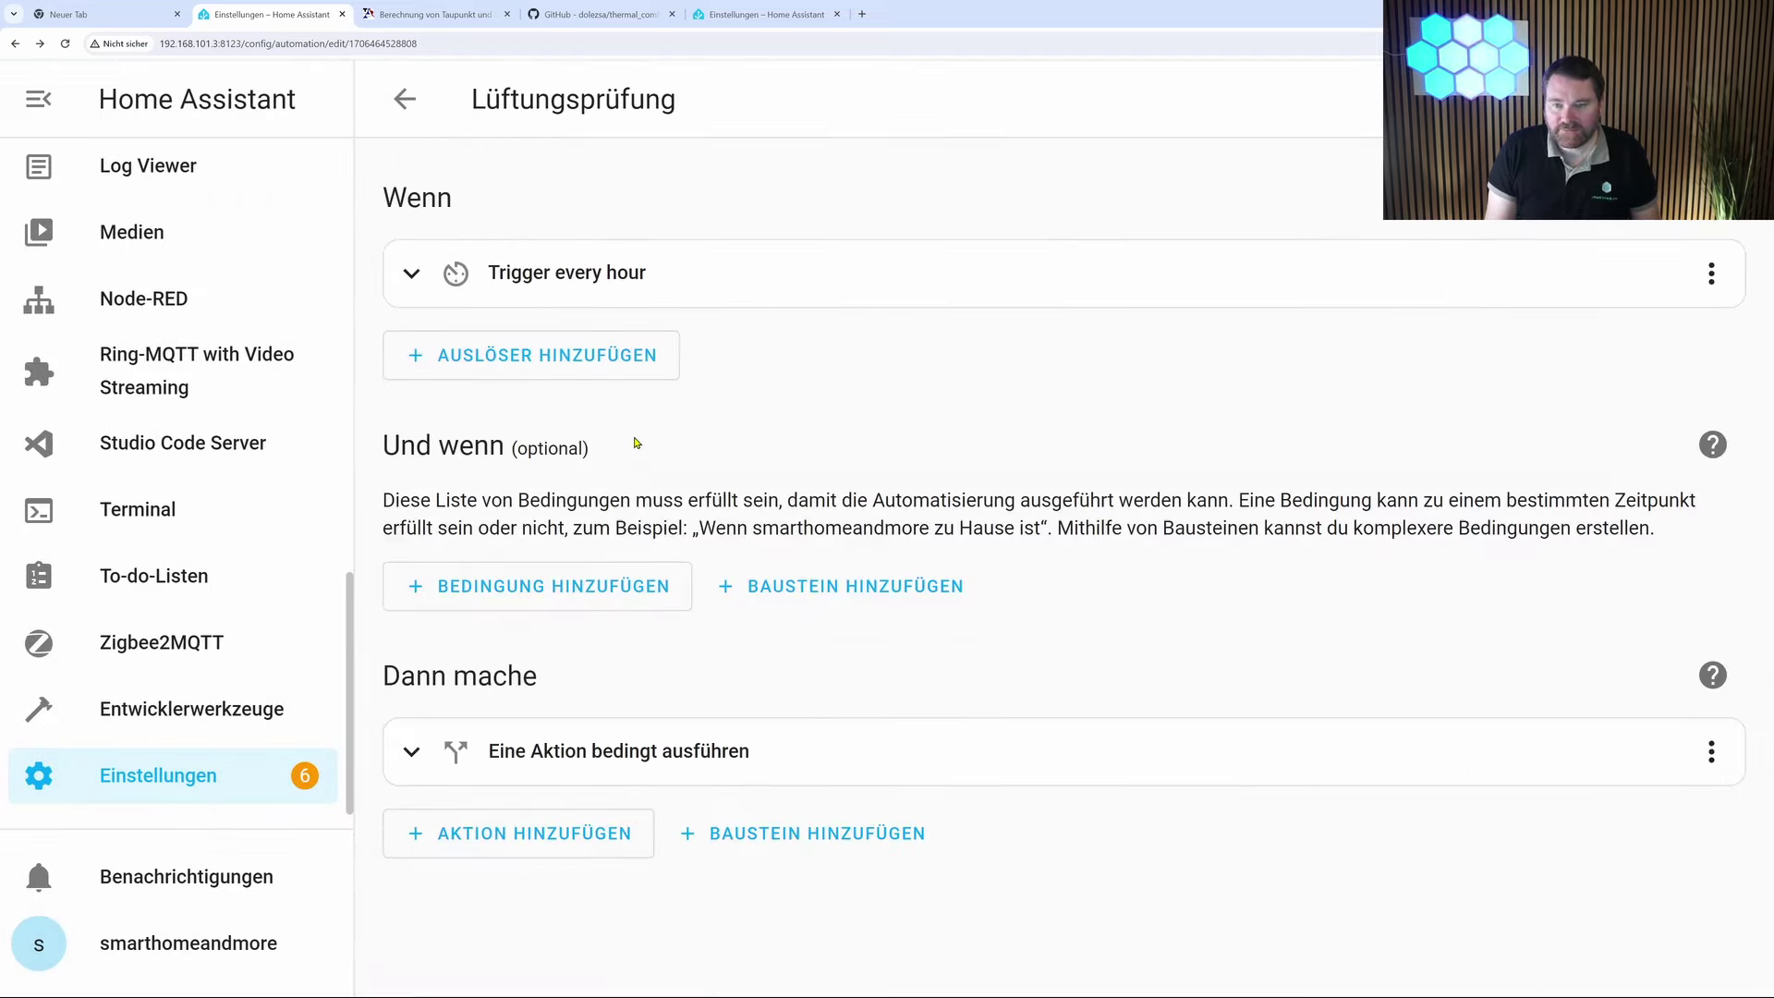
# - Expand the conditional action and its Und block, and add a second numeric state condition there
pyautogui.click(411, 754)
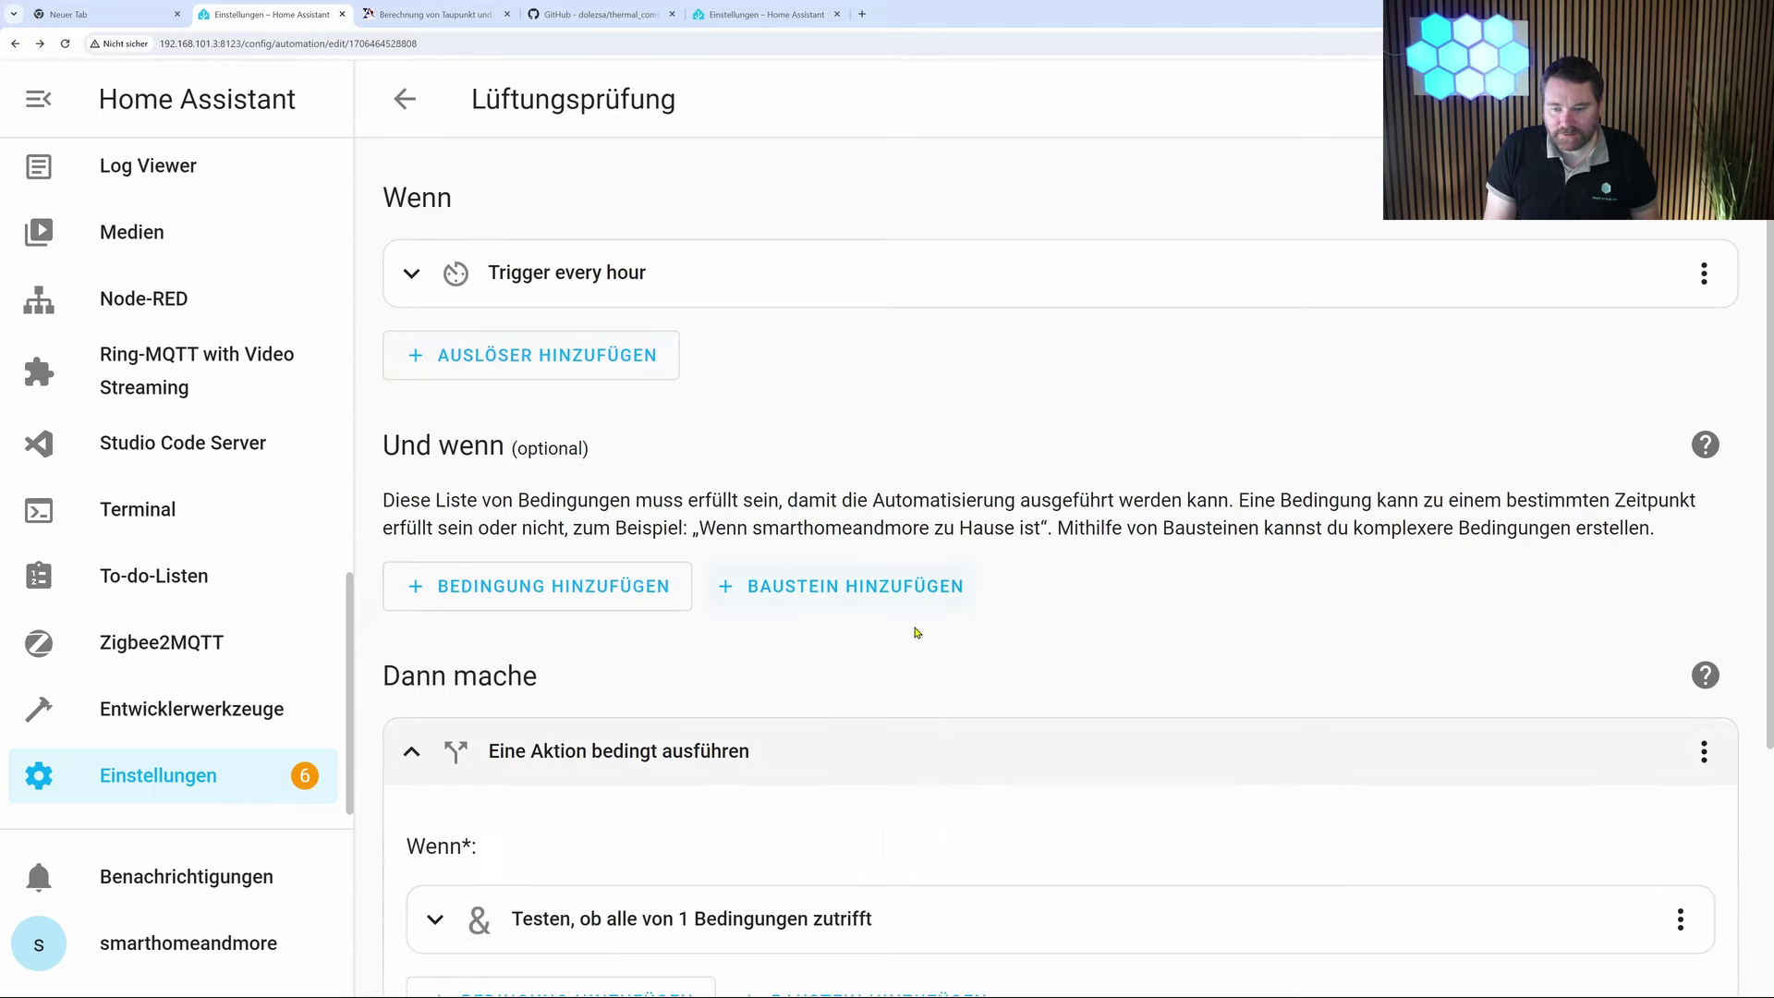
pyautogui.scroll(-3, 924, 637)
pyautogui.click(1680, 641)
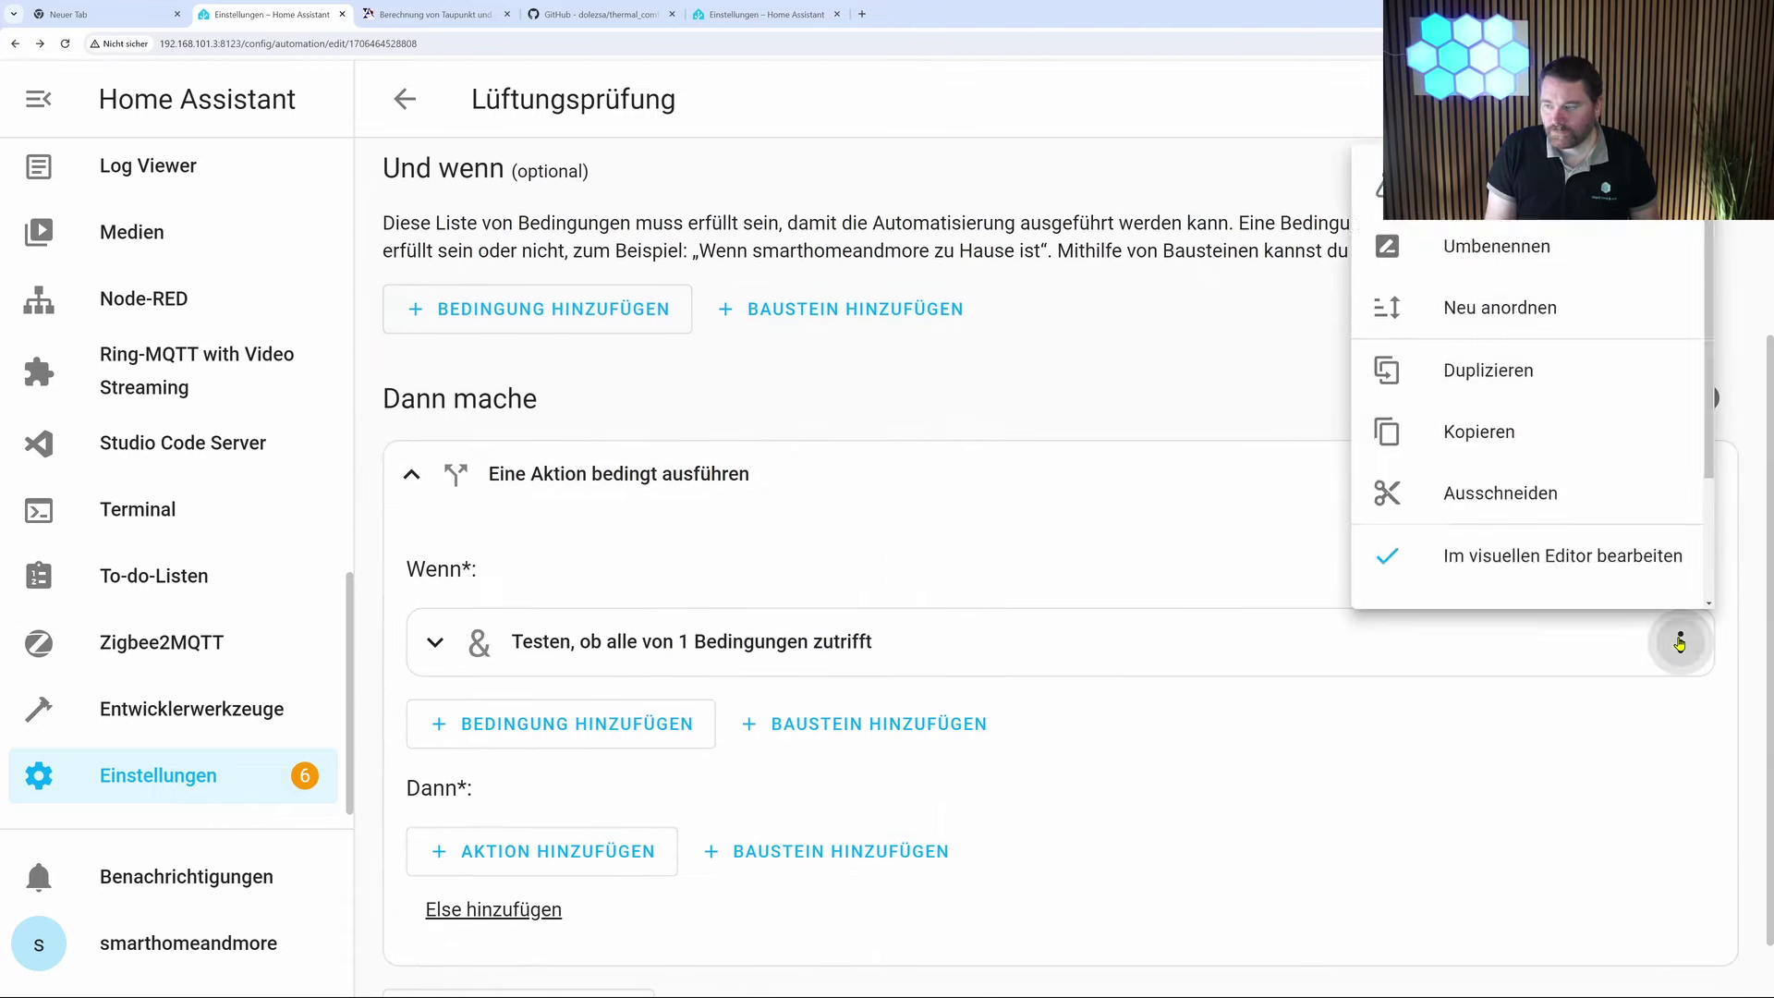
pyautogui.click(1414, 185)
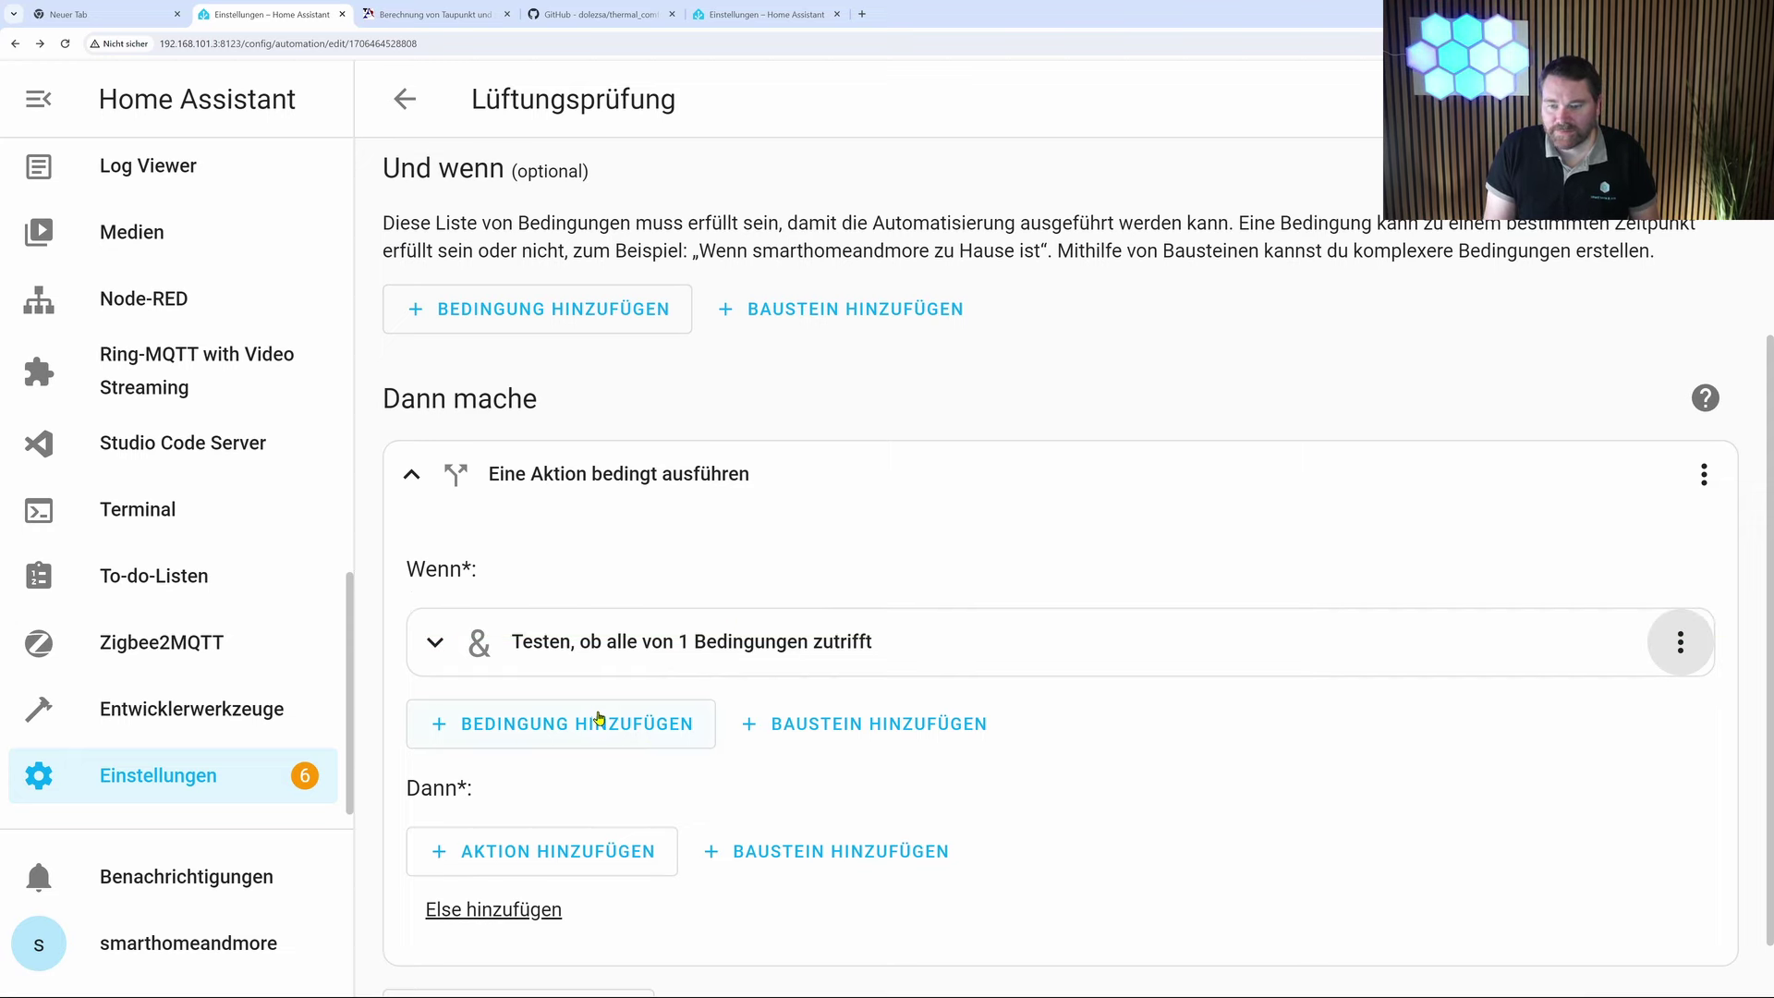
pyautogui.click(431, 644)
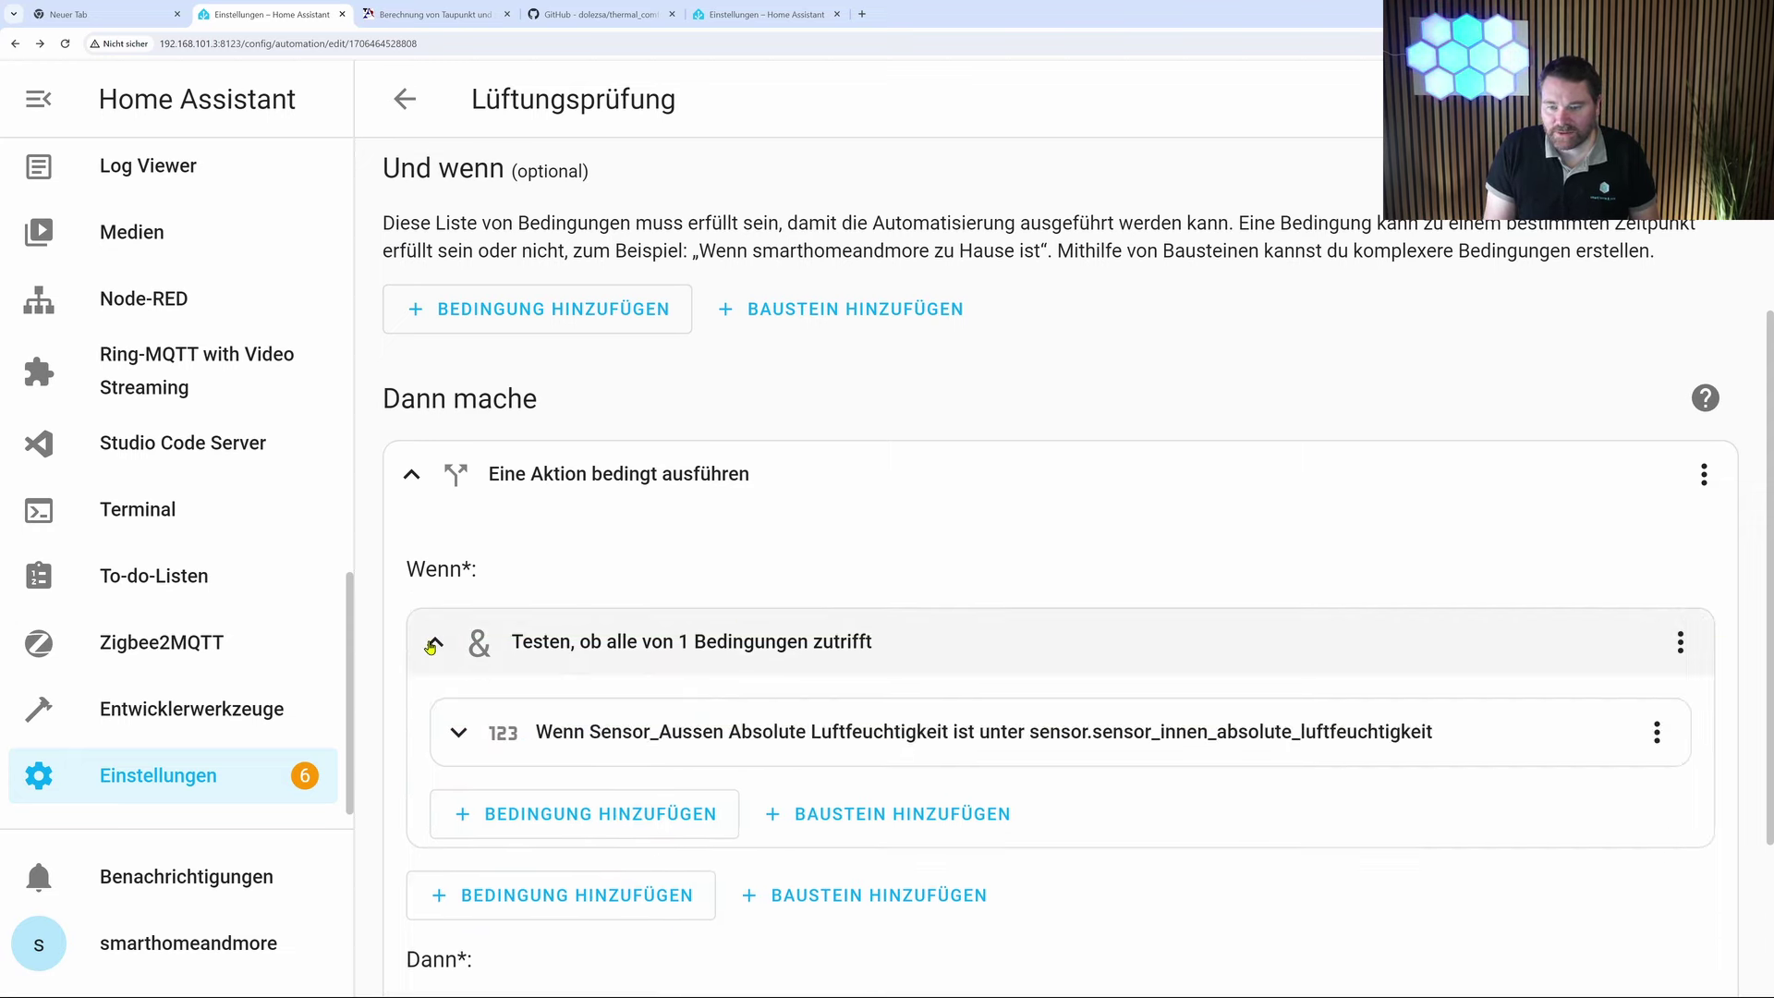
pyautogui.scroll(-2, 739, 681)
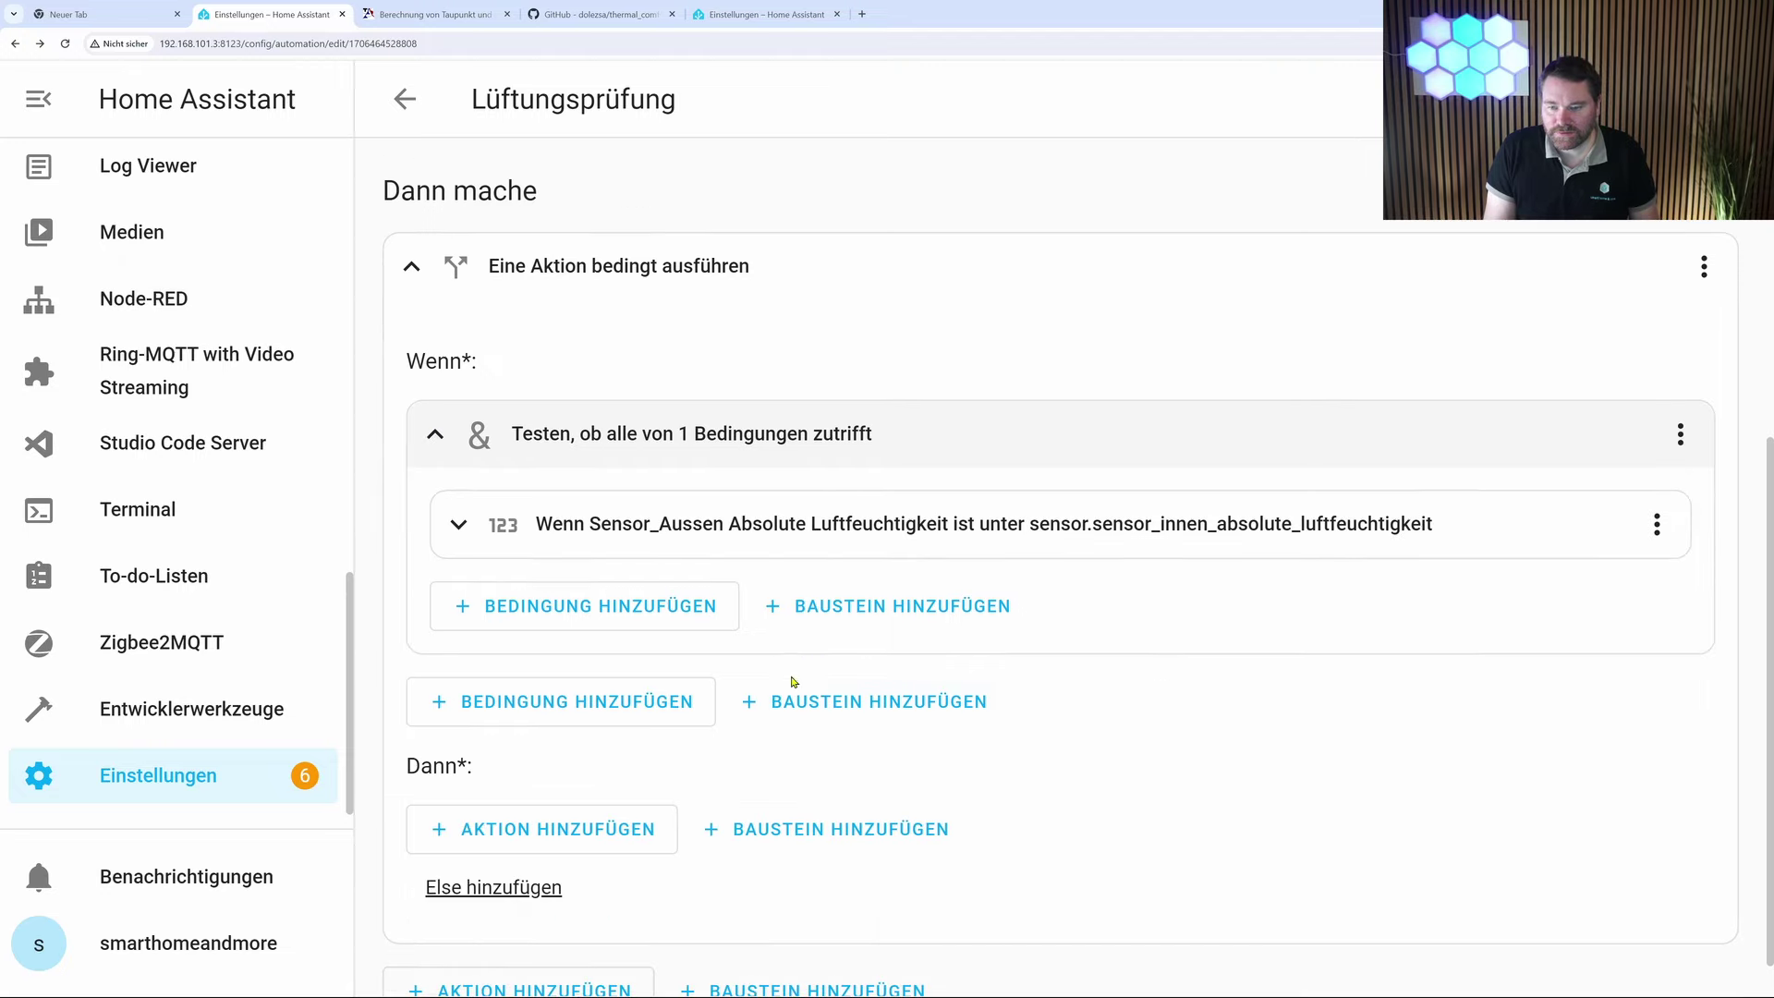
pyautogui.click(588, 610)
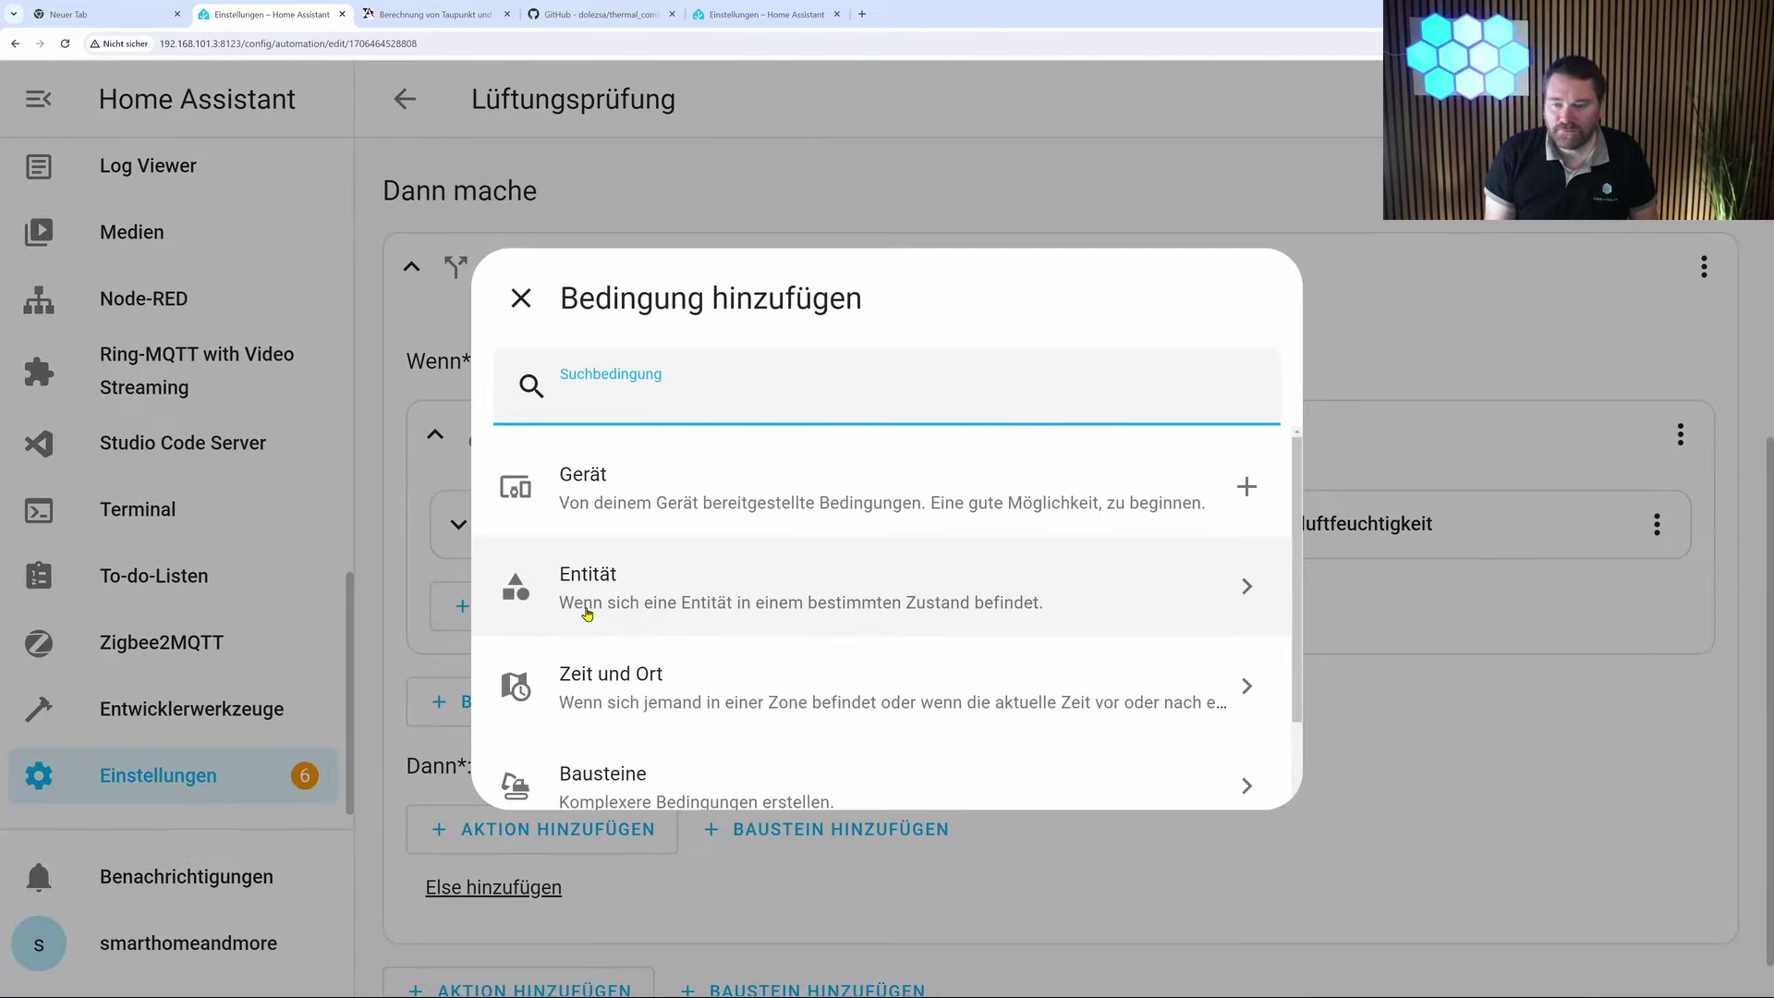
pyautogui.click(588, 612)
pyautogui.click(596, 487)
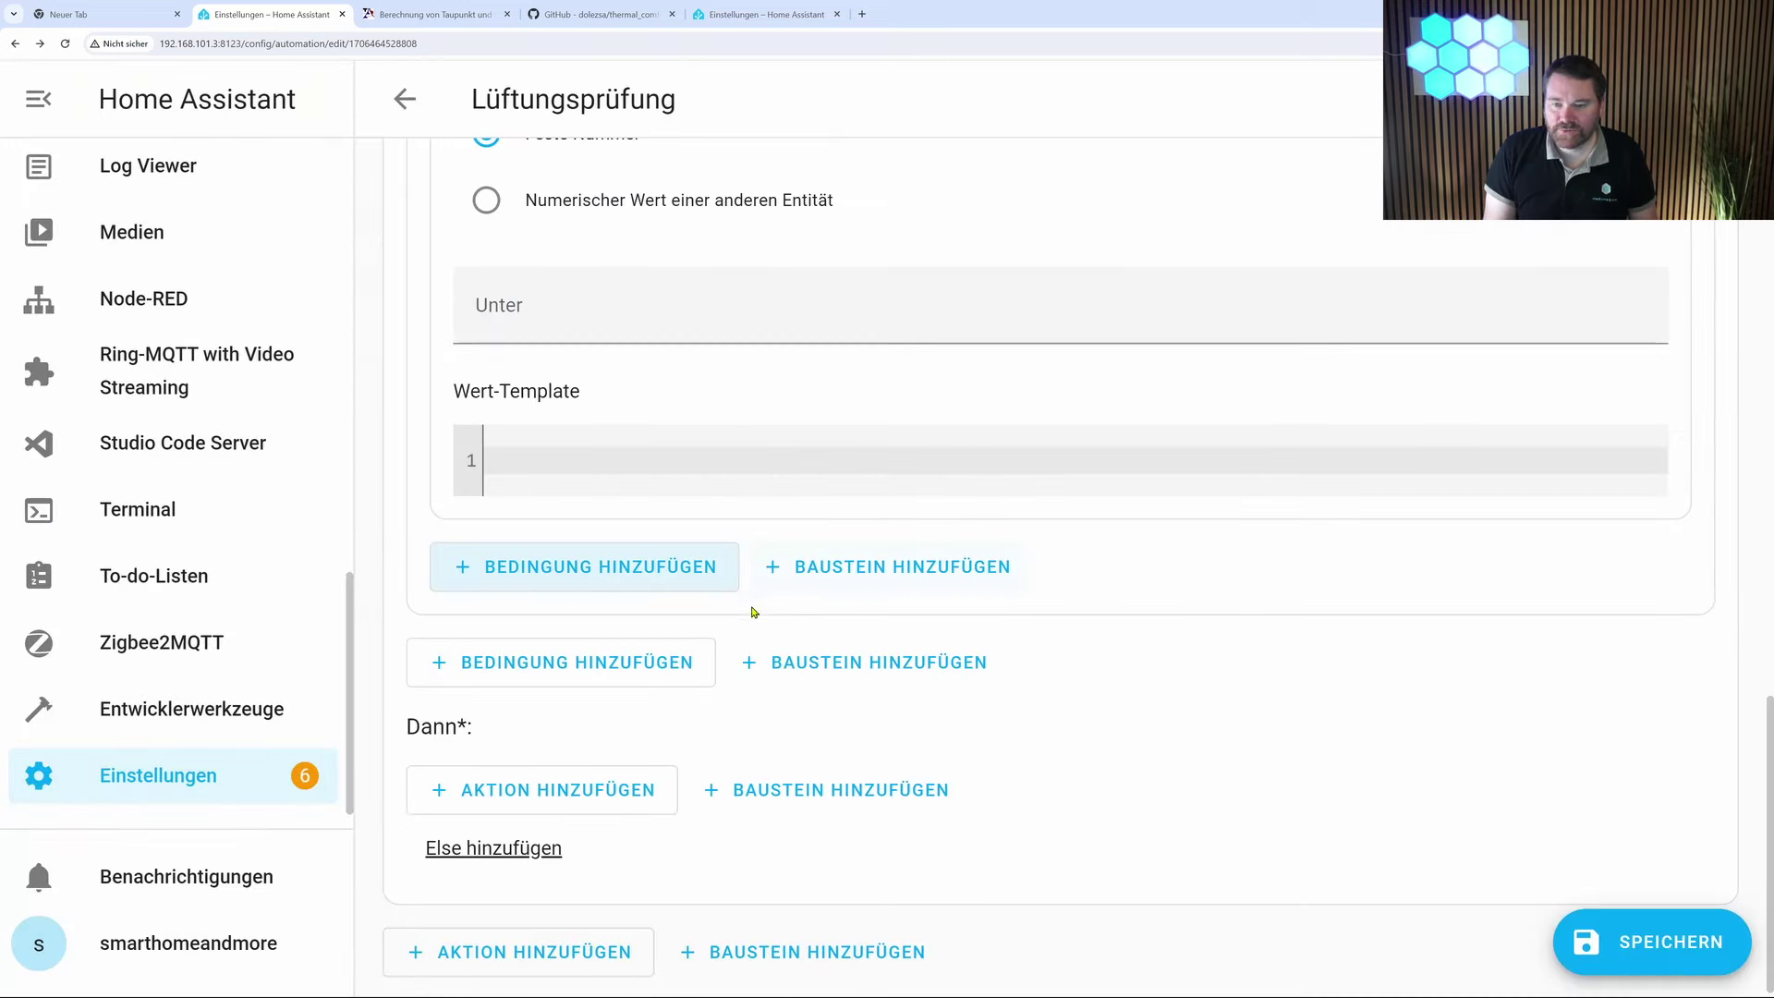
# - Set the second condition's entity to Prozent Abweichung Innen zu Aussen Absolute Luftfeuchtigkeit and its fixed above threshold to -0,1
pyautogui.scroll(8, 555, 397)
pyautogui.click(513, 354)
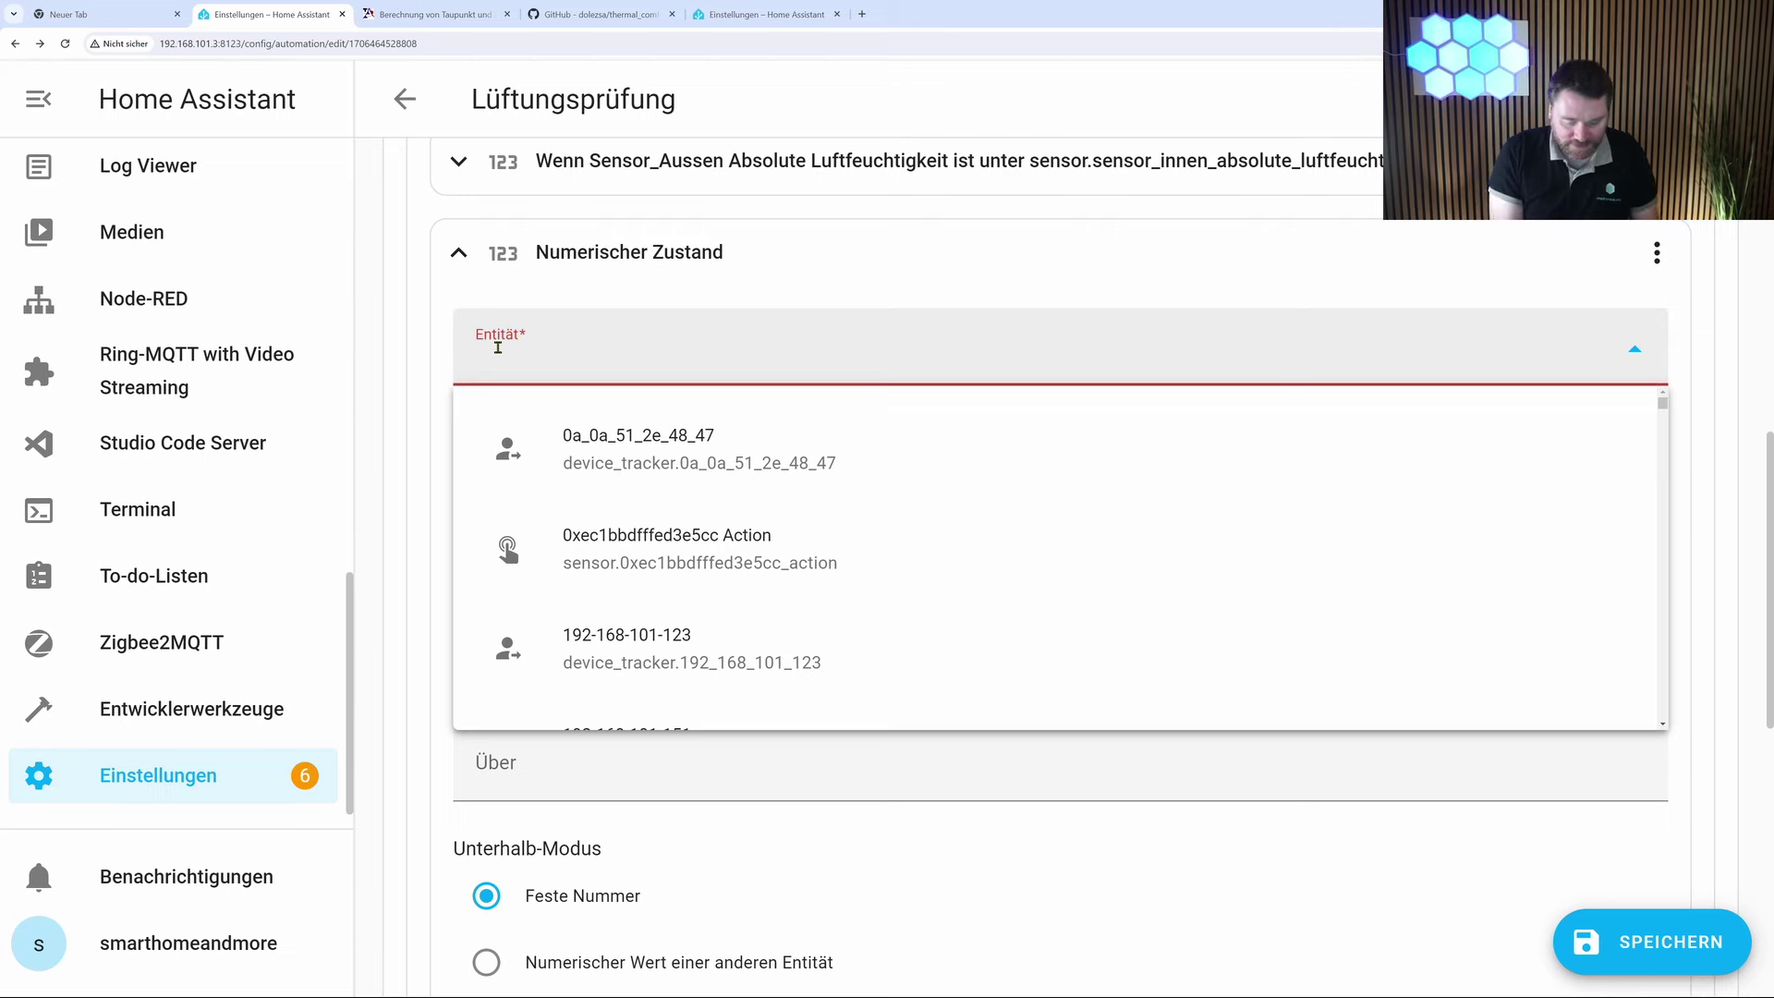
pyautogui.write('Proz')
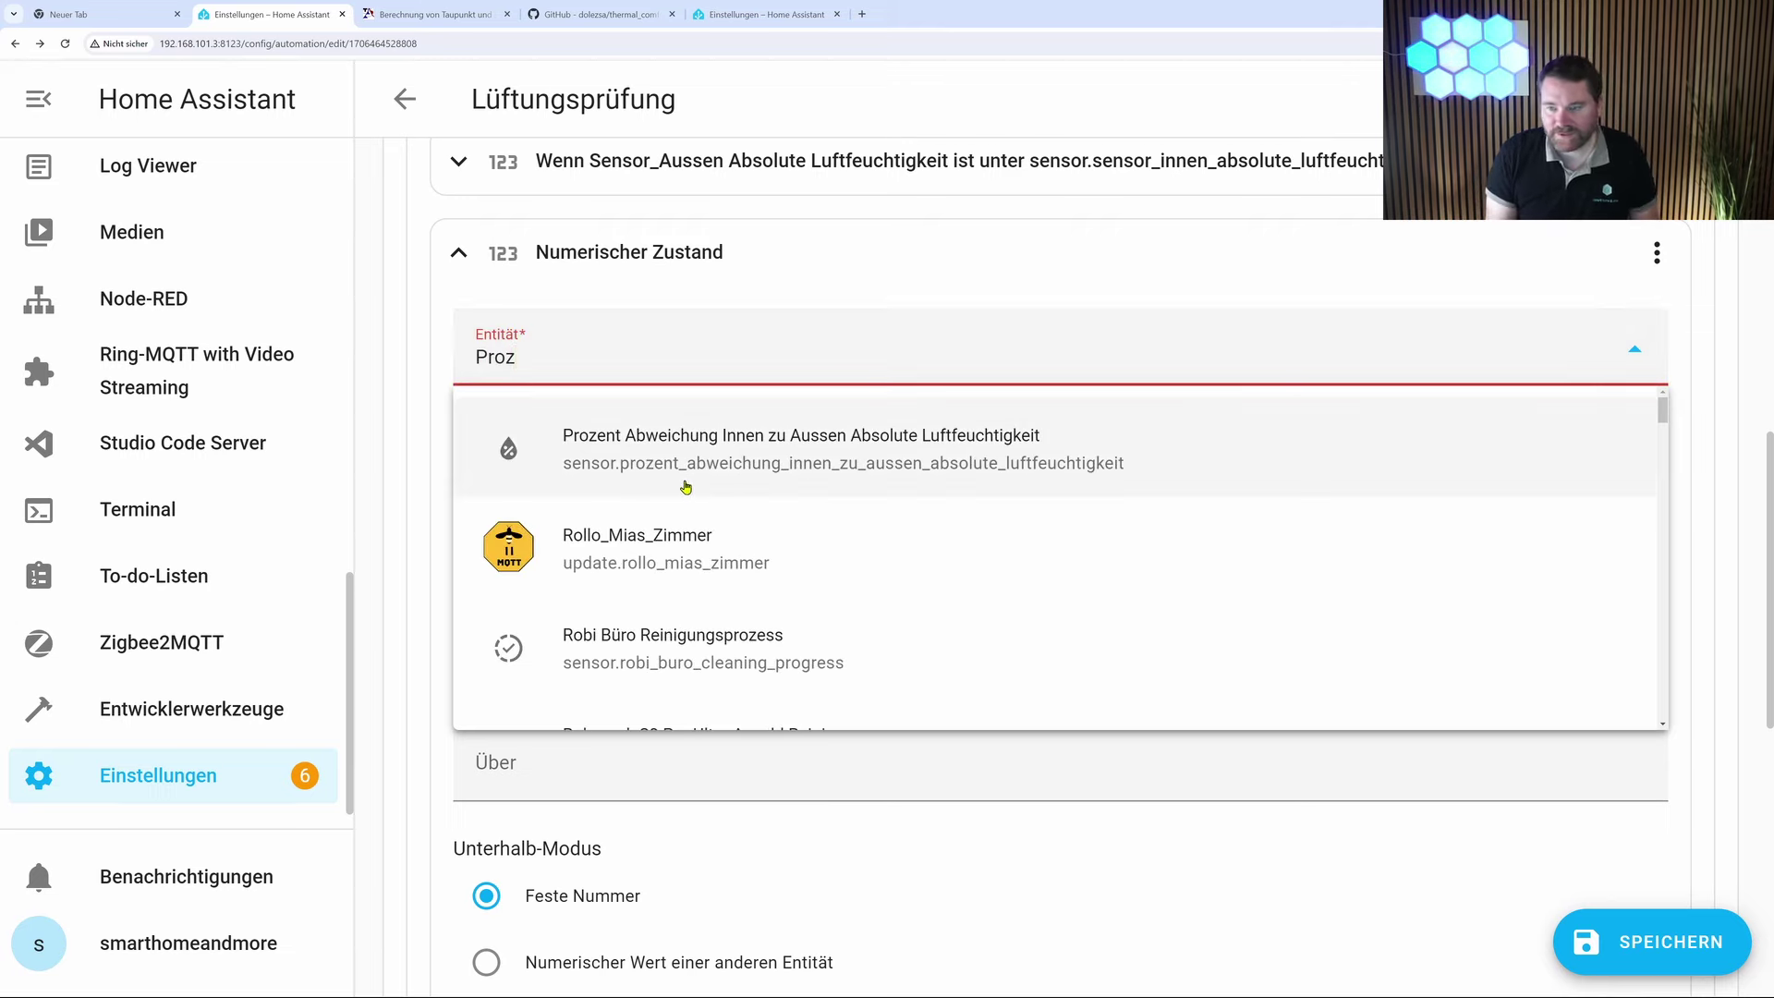
pyautogui.click(729, 455)
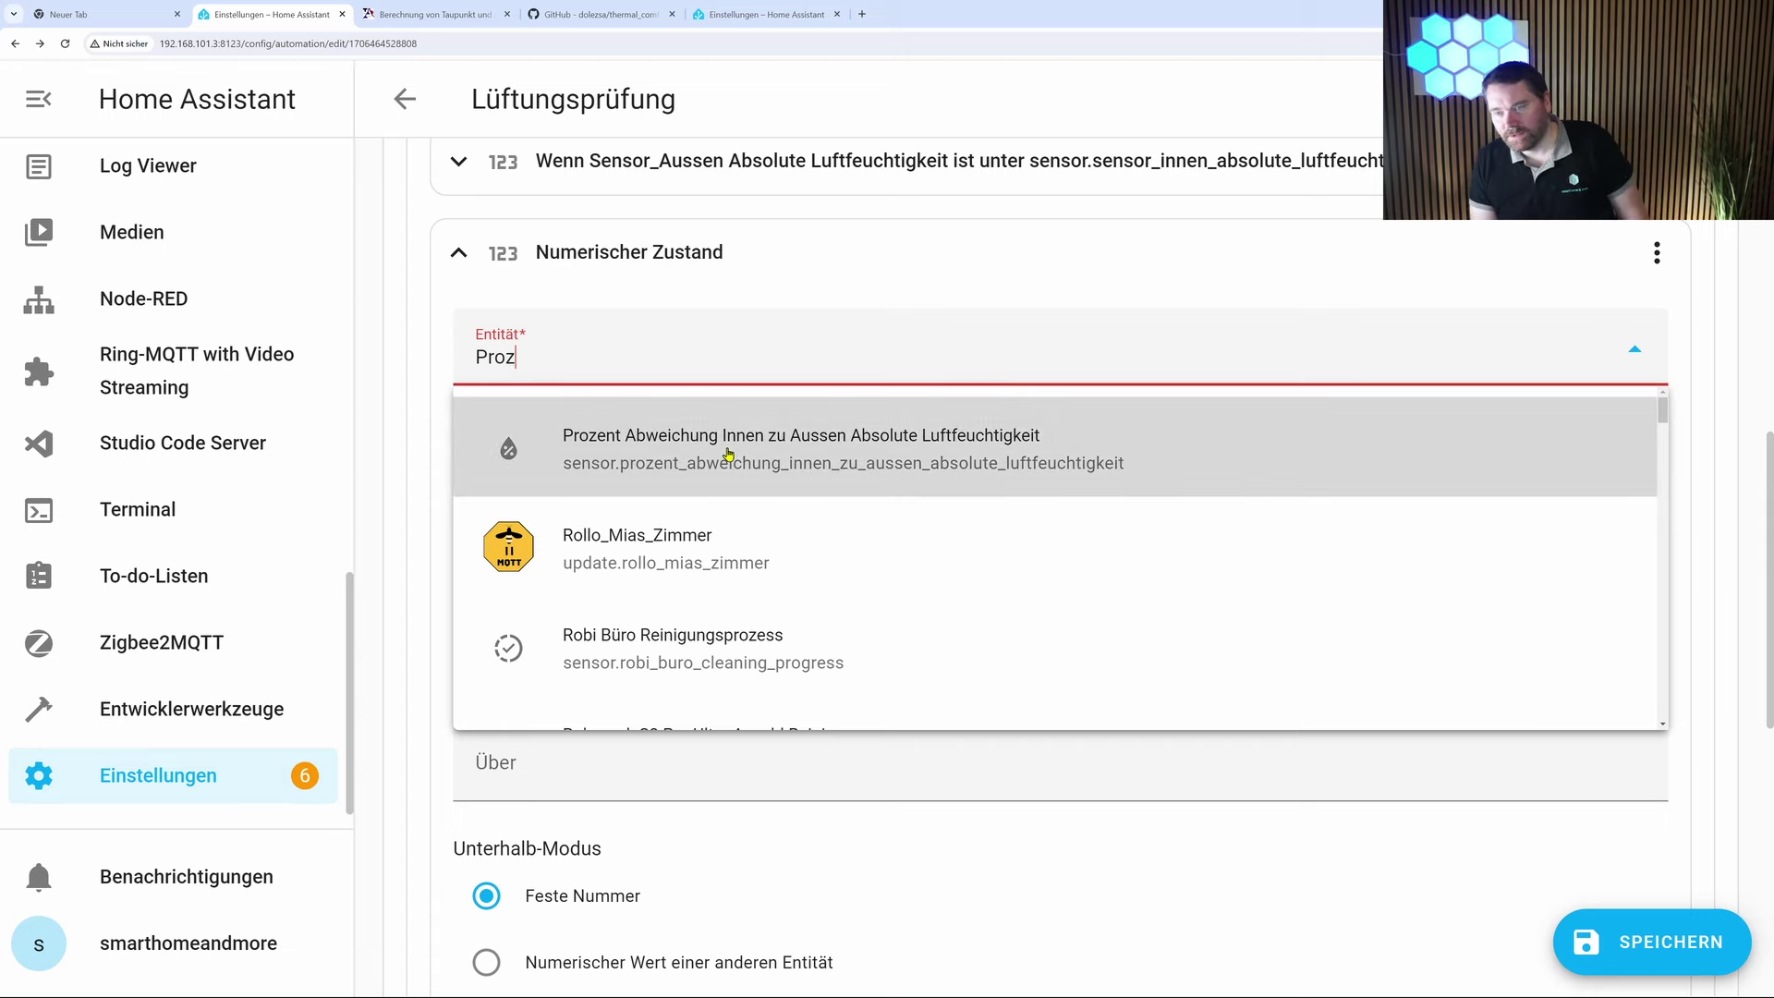
pyautogui.click(730, 454)
pyautogui.scroll(-1, 800, 477)
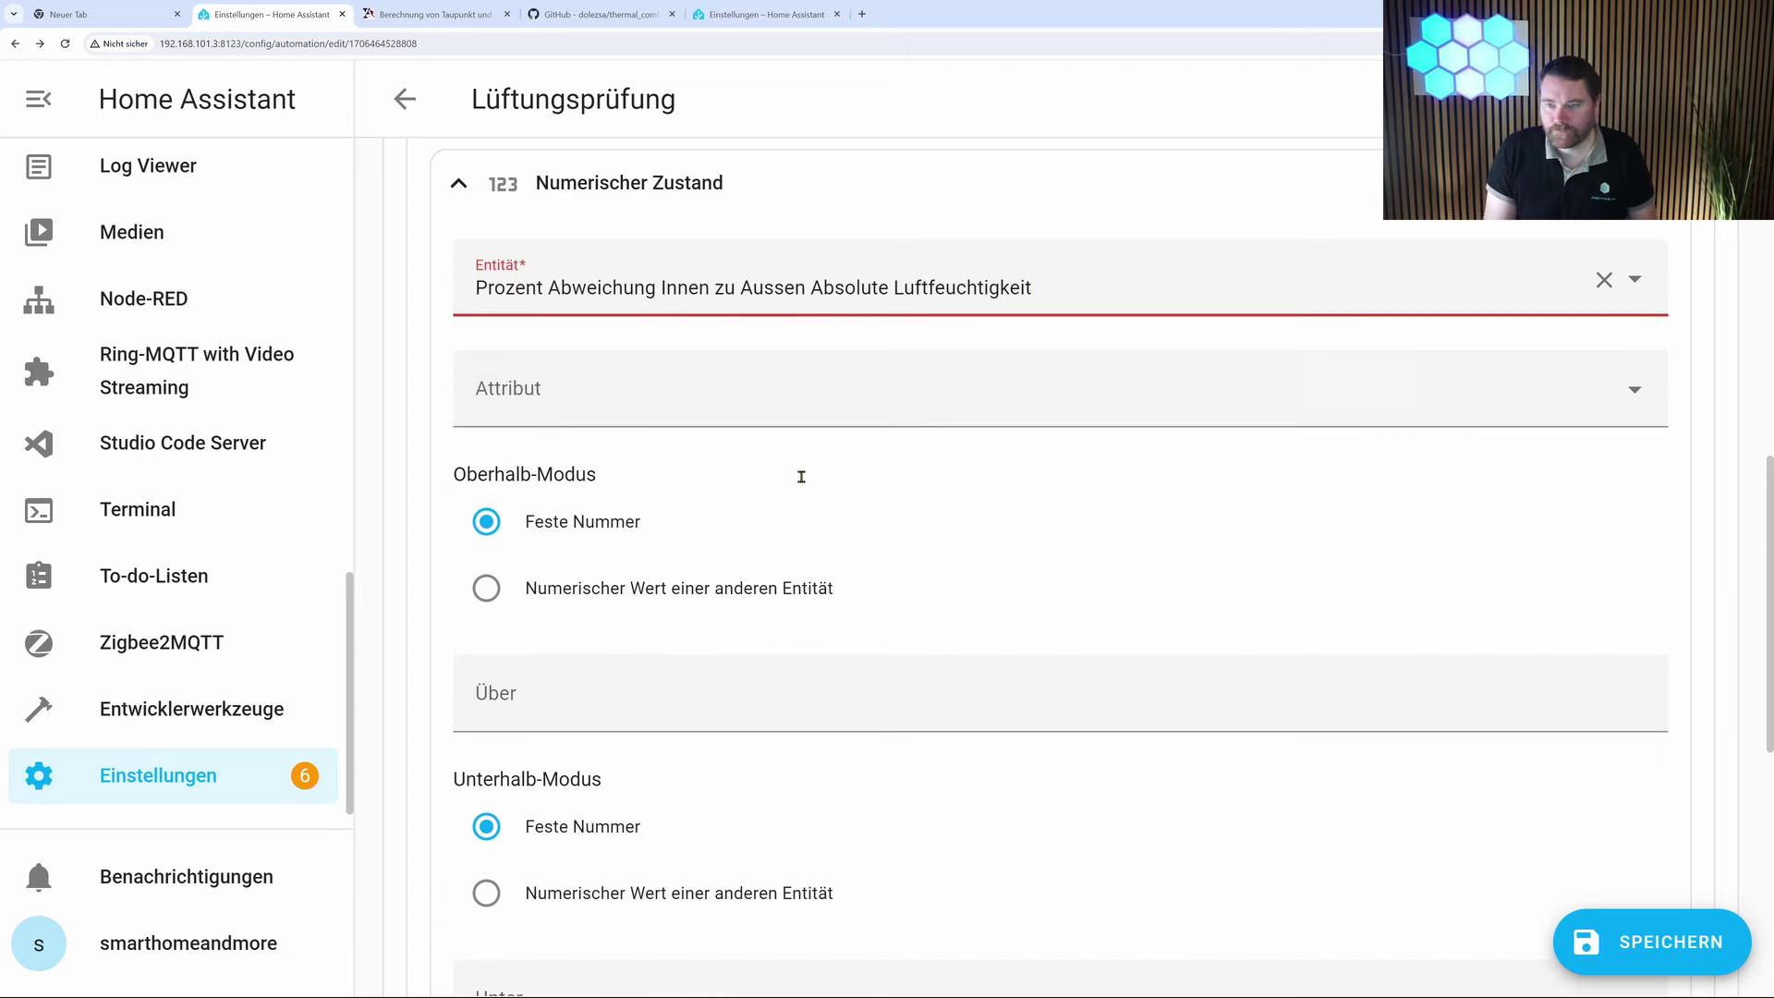
pyautogui.click(515, 694)
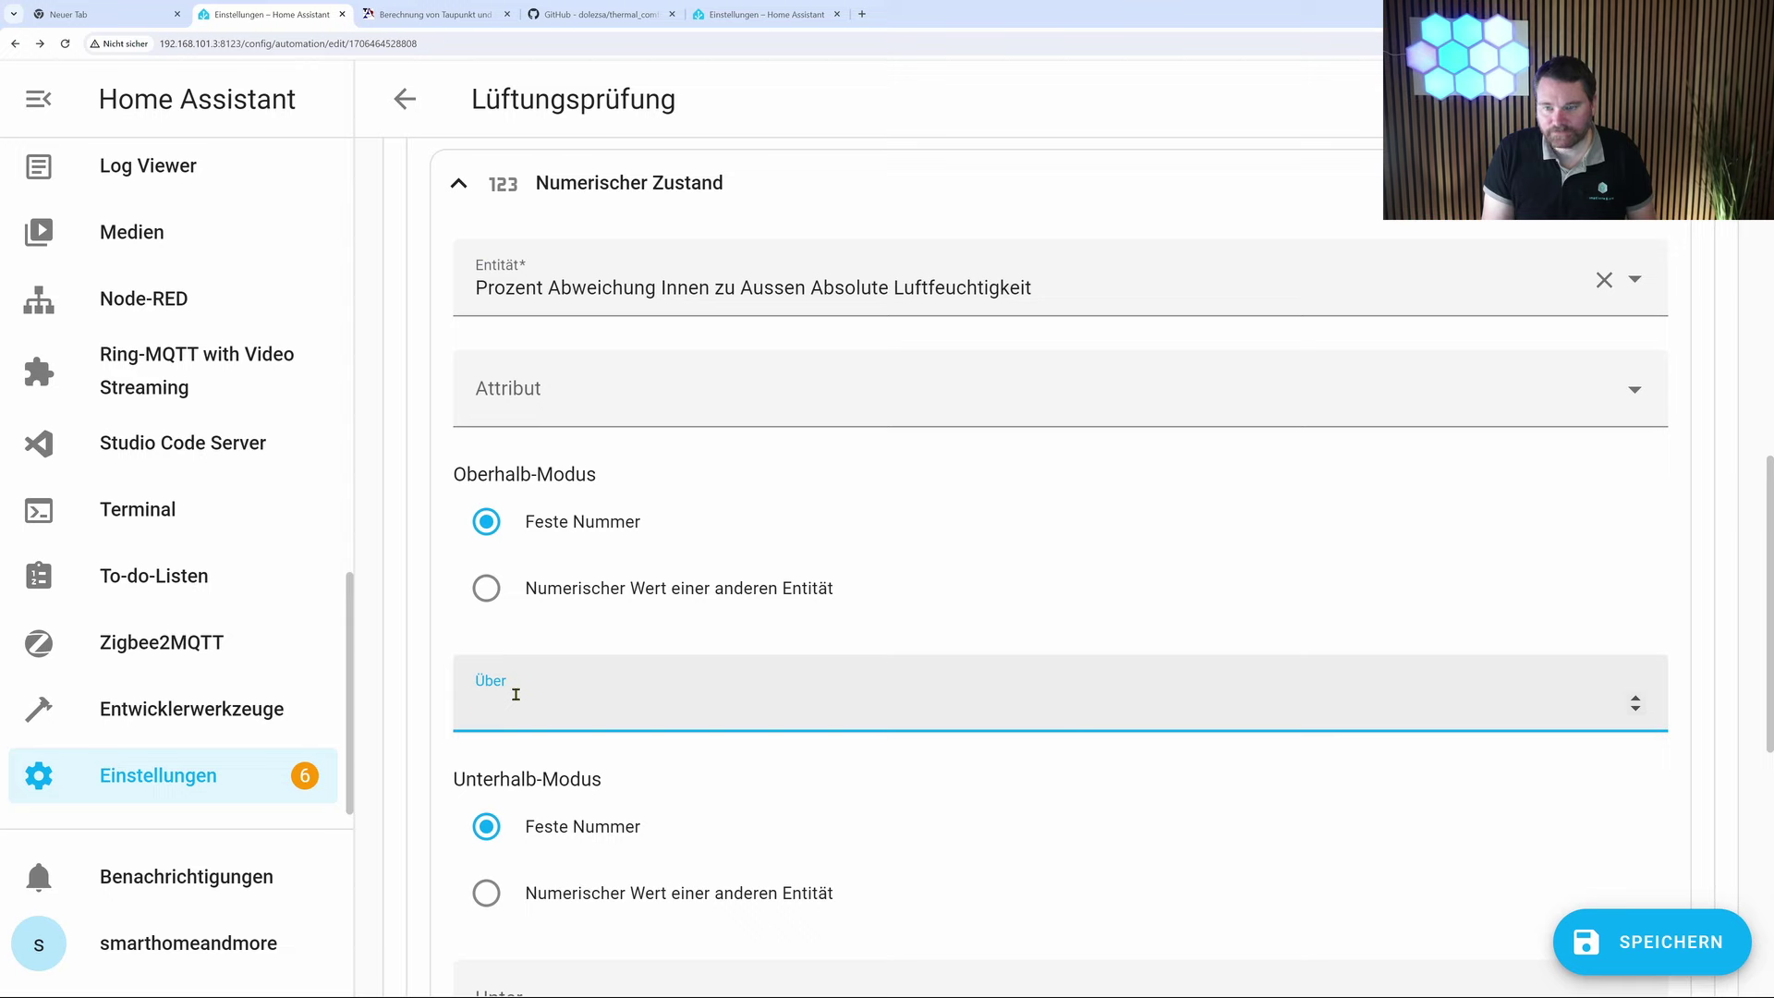
pyautogui.write('-0,1')
pyautogui.scroll(-2, 550, 697)
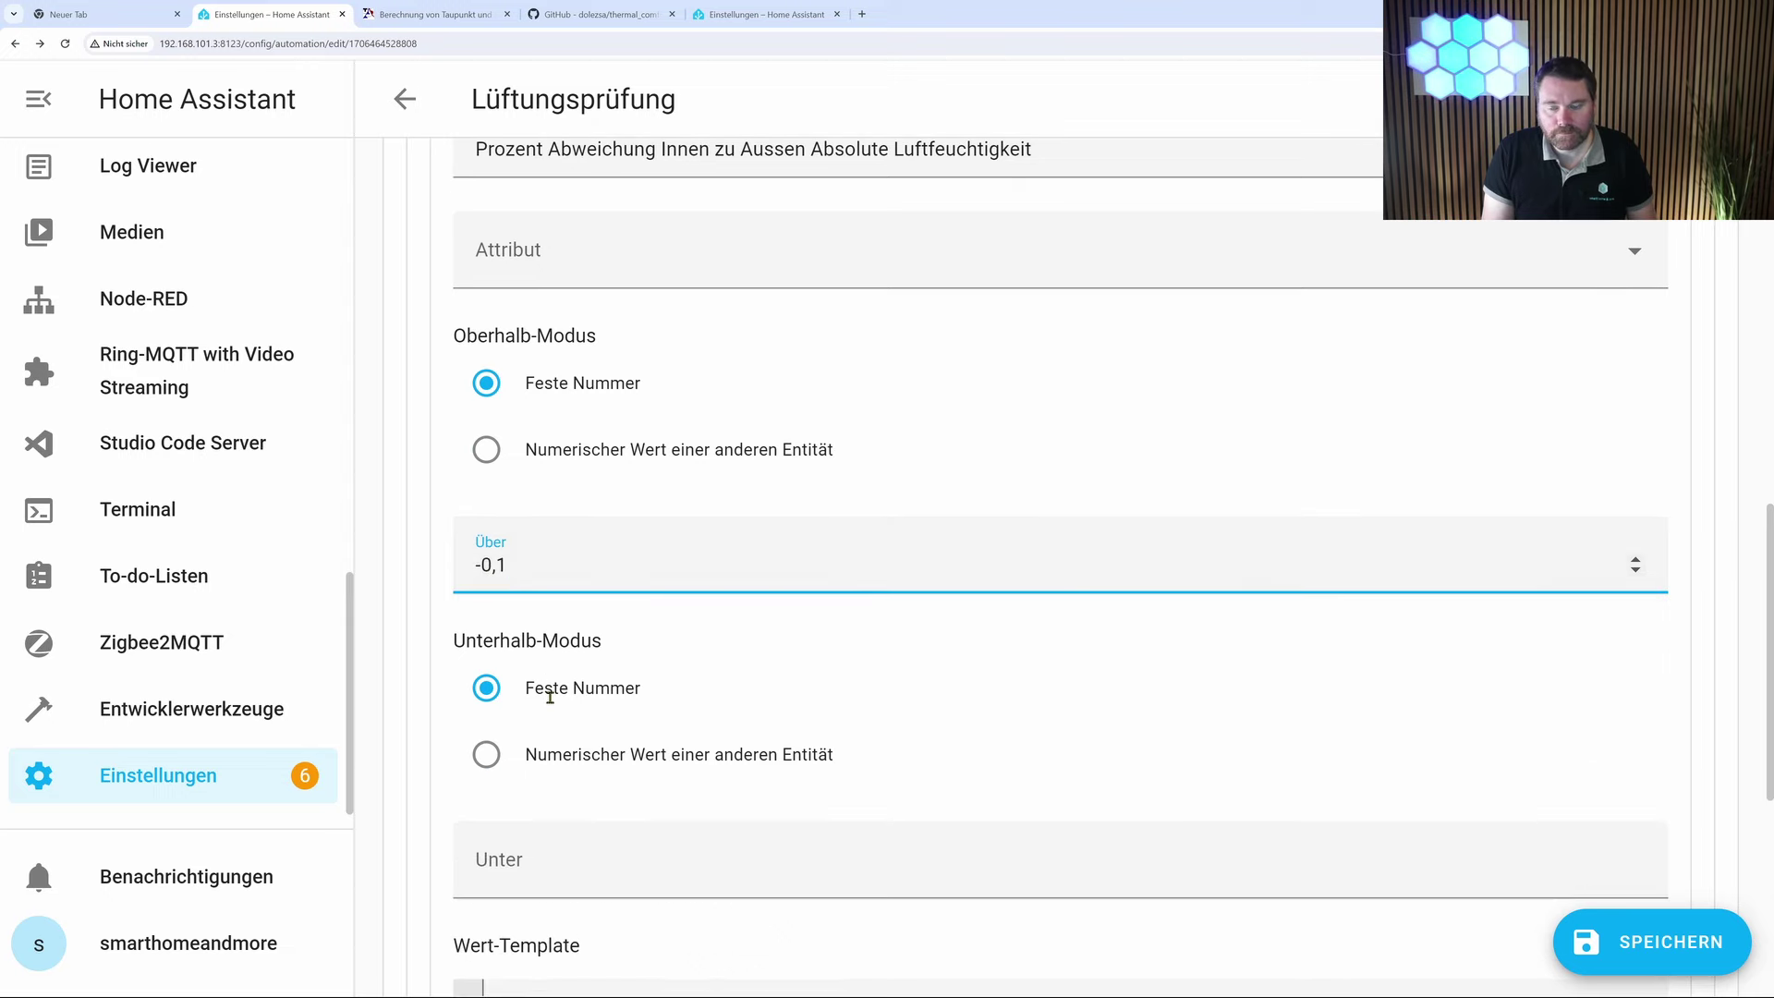
# - Set the above threshold of the percentage deviation condition to 19 and save the automation
pyautogui.moveTo(533, 568); pyautogui.dragTo(410, 542)
pyautogui.write('19')
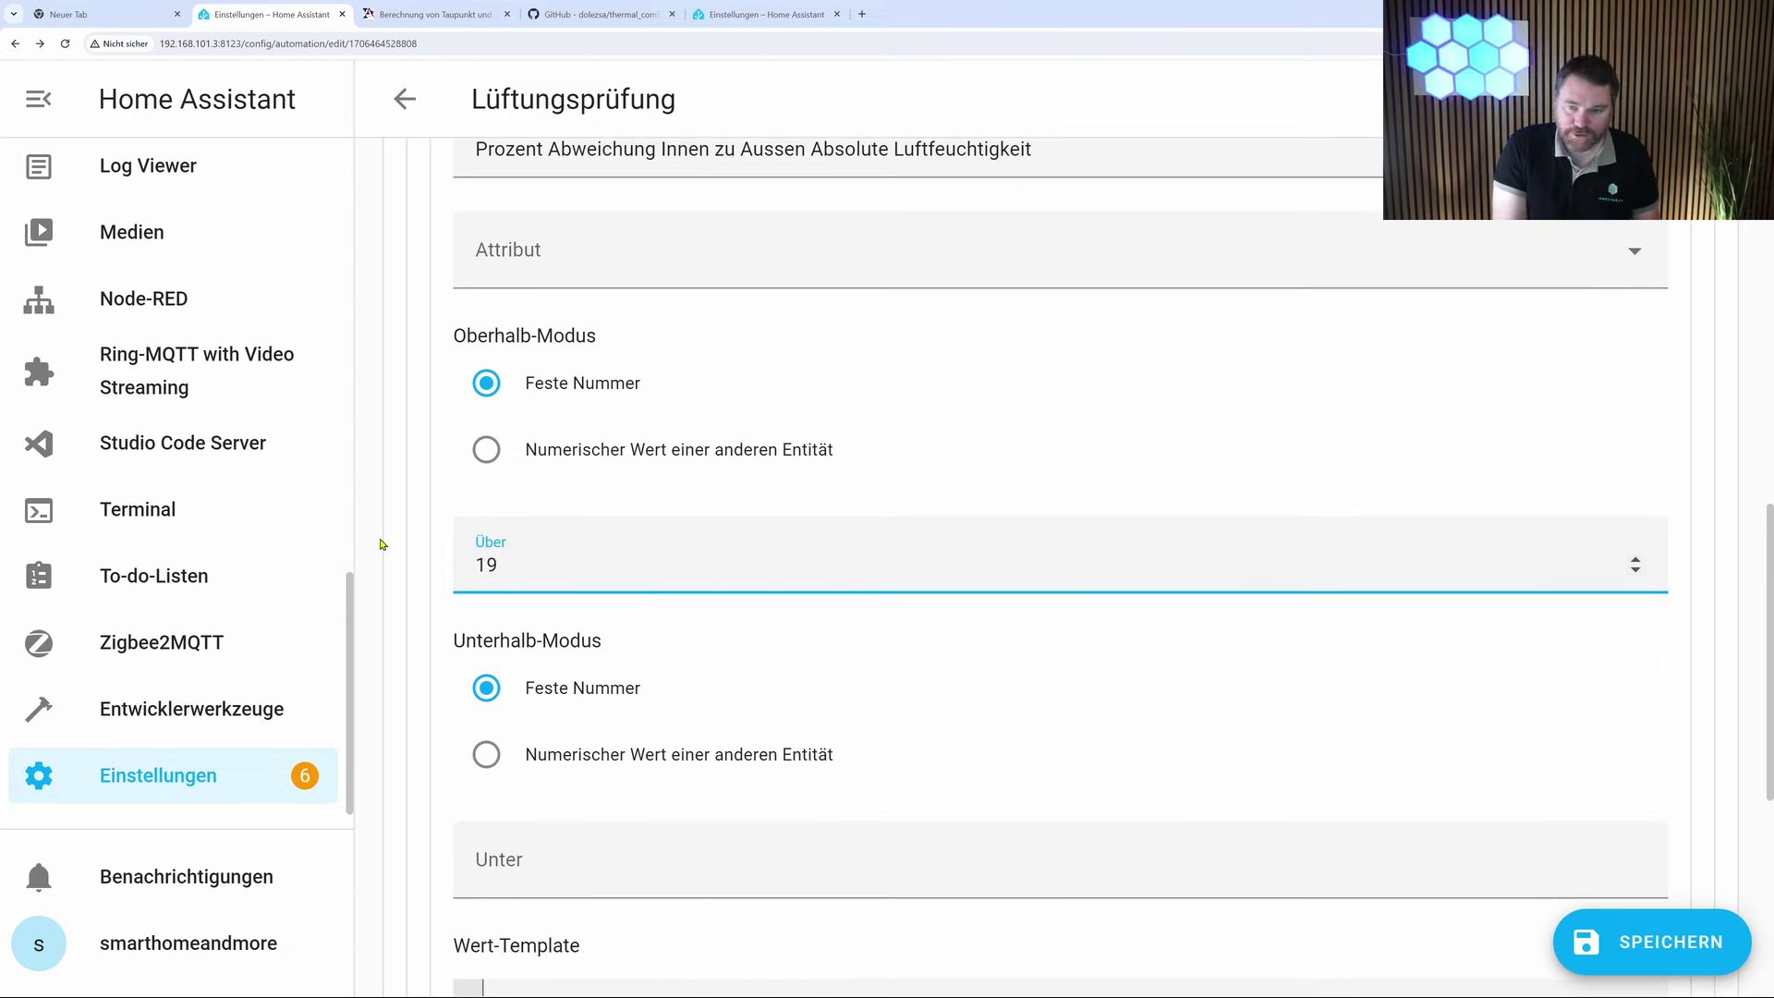
pyautogui.click(885, 674)
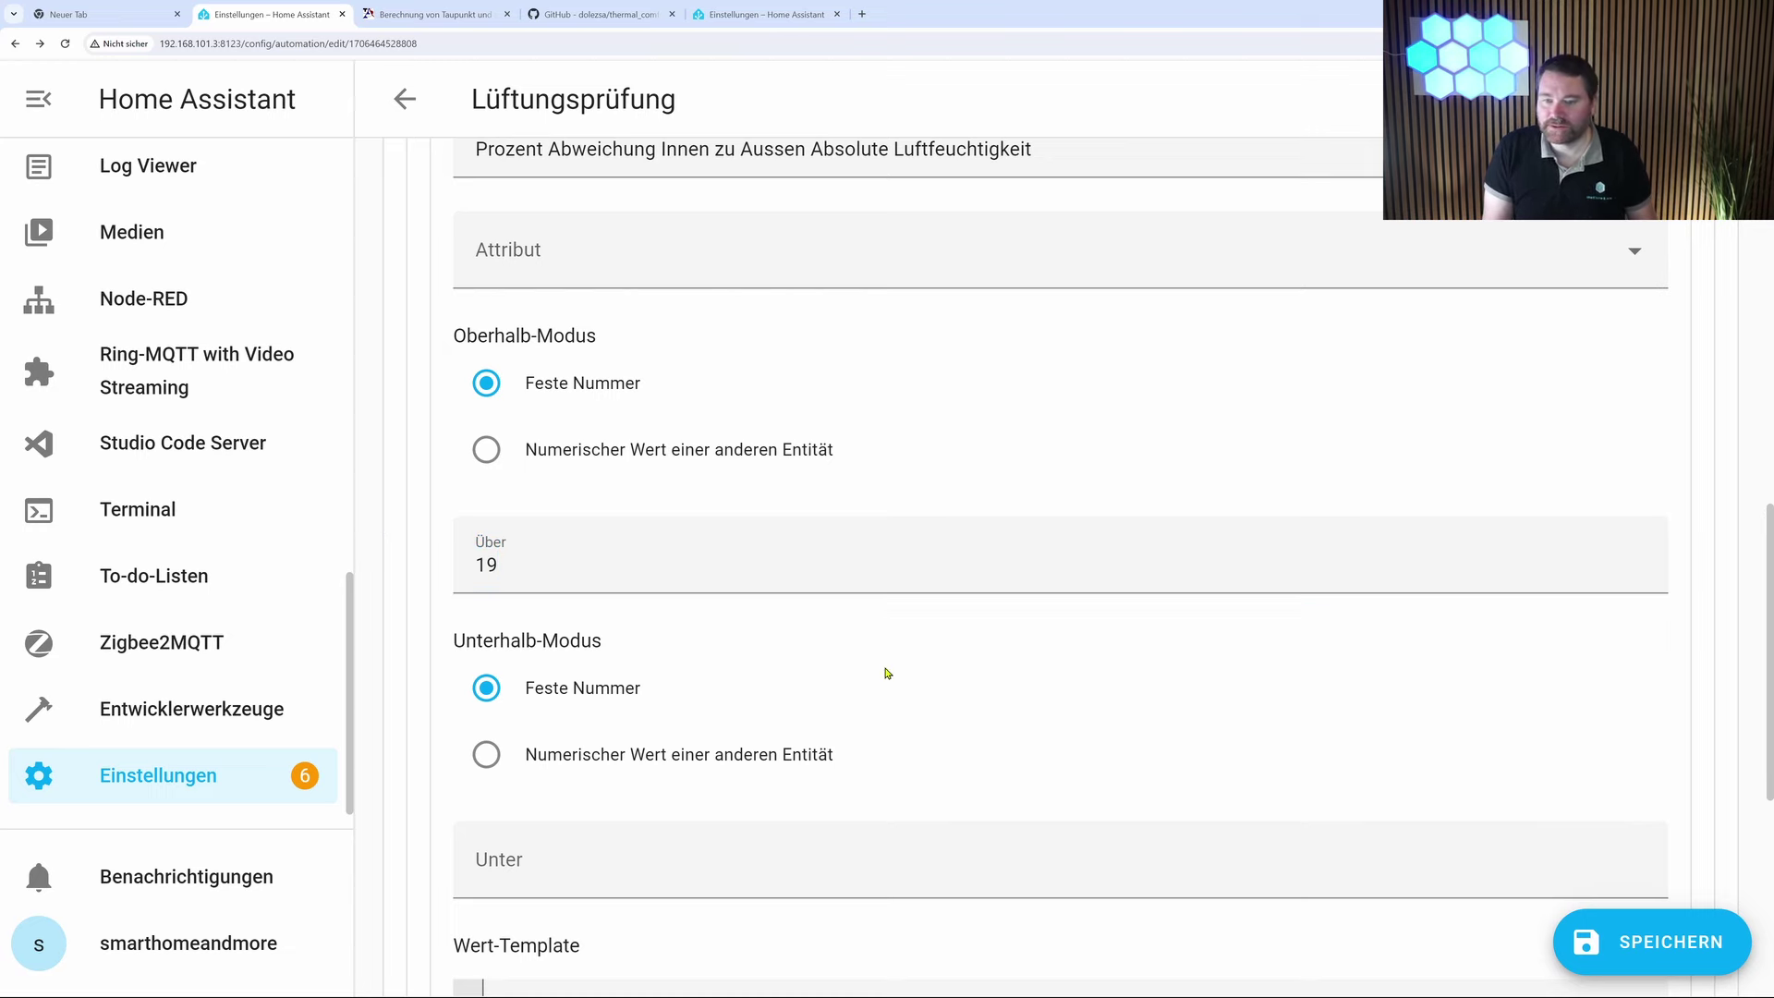
pyautogui.click(1672, 951)
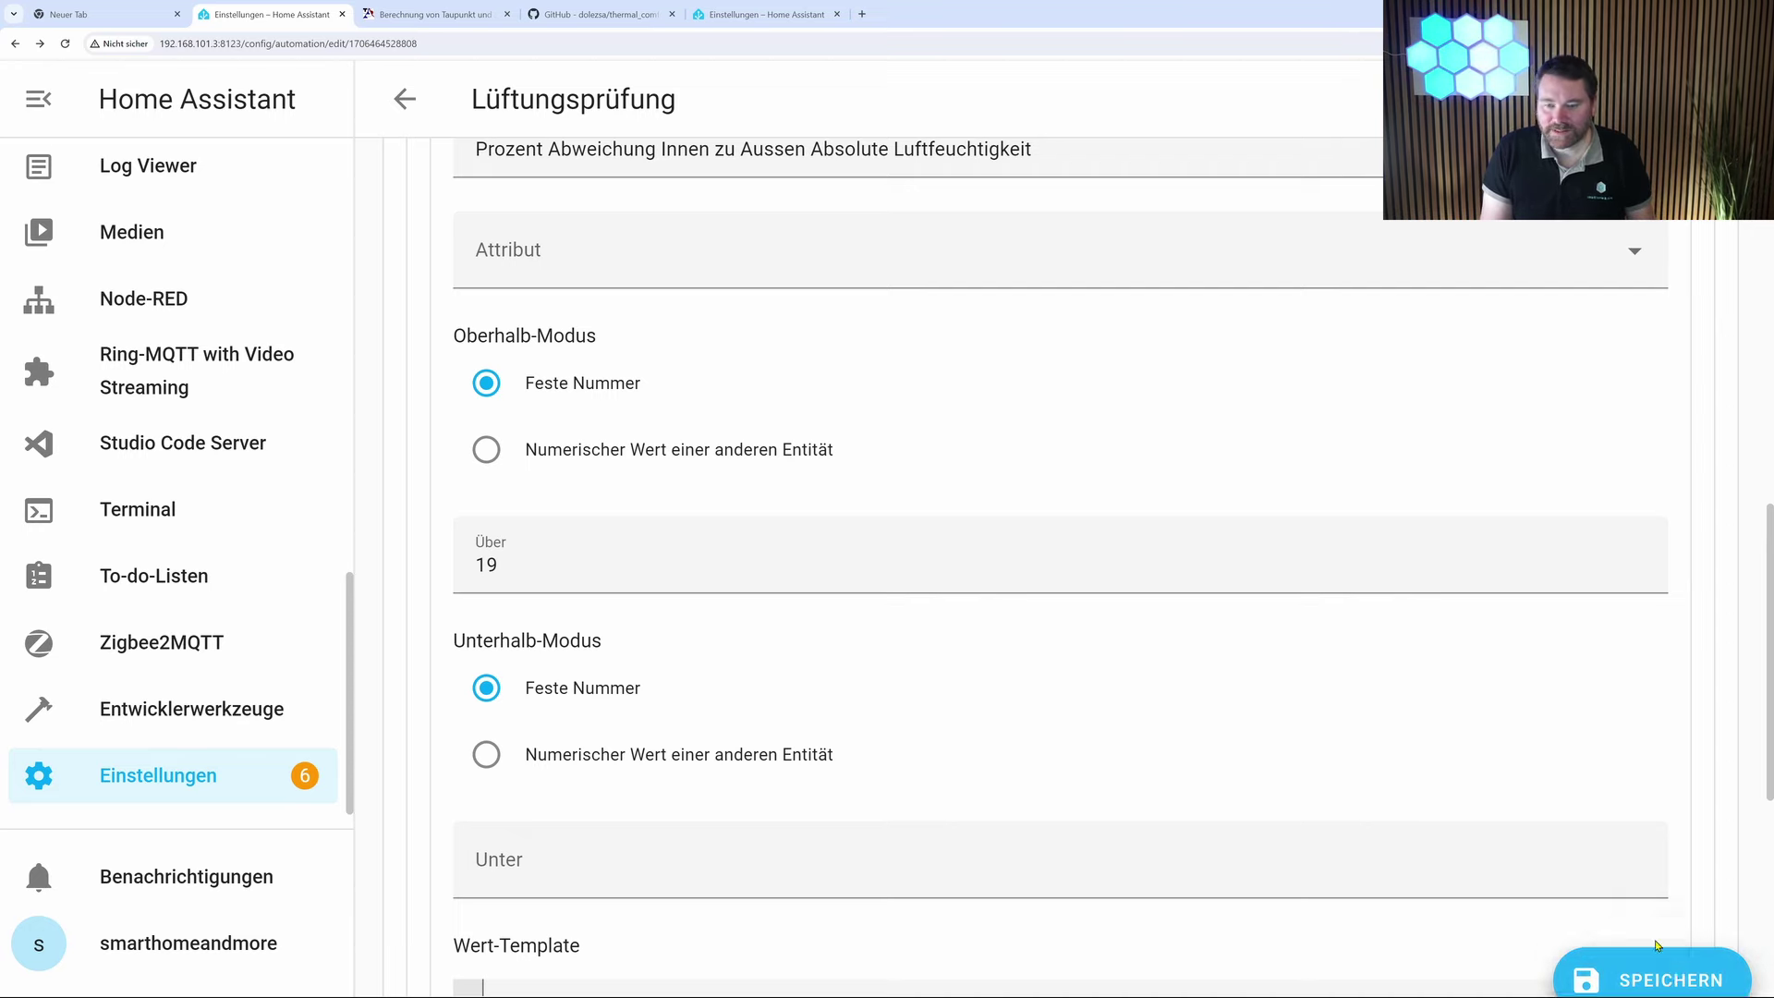
# - Test the percentage deviation condition on its own with the threshold of 19
pyautogui.scroll(2, 1464, 843)
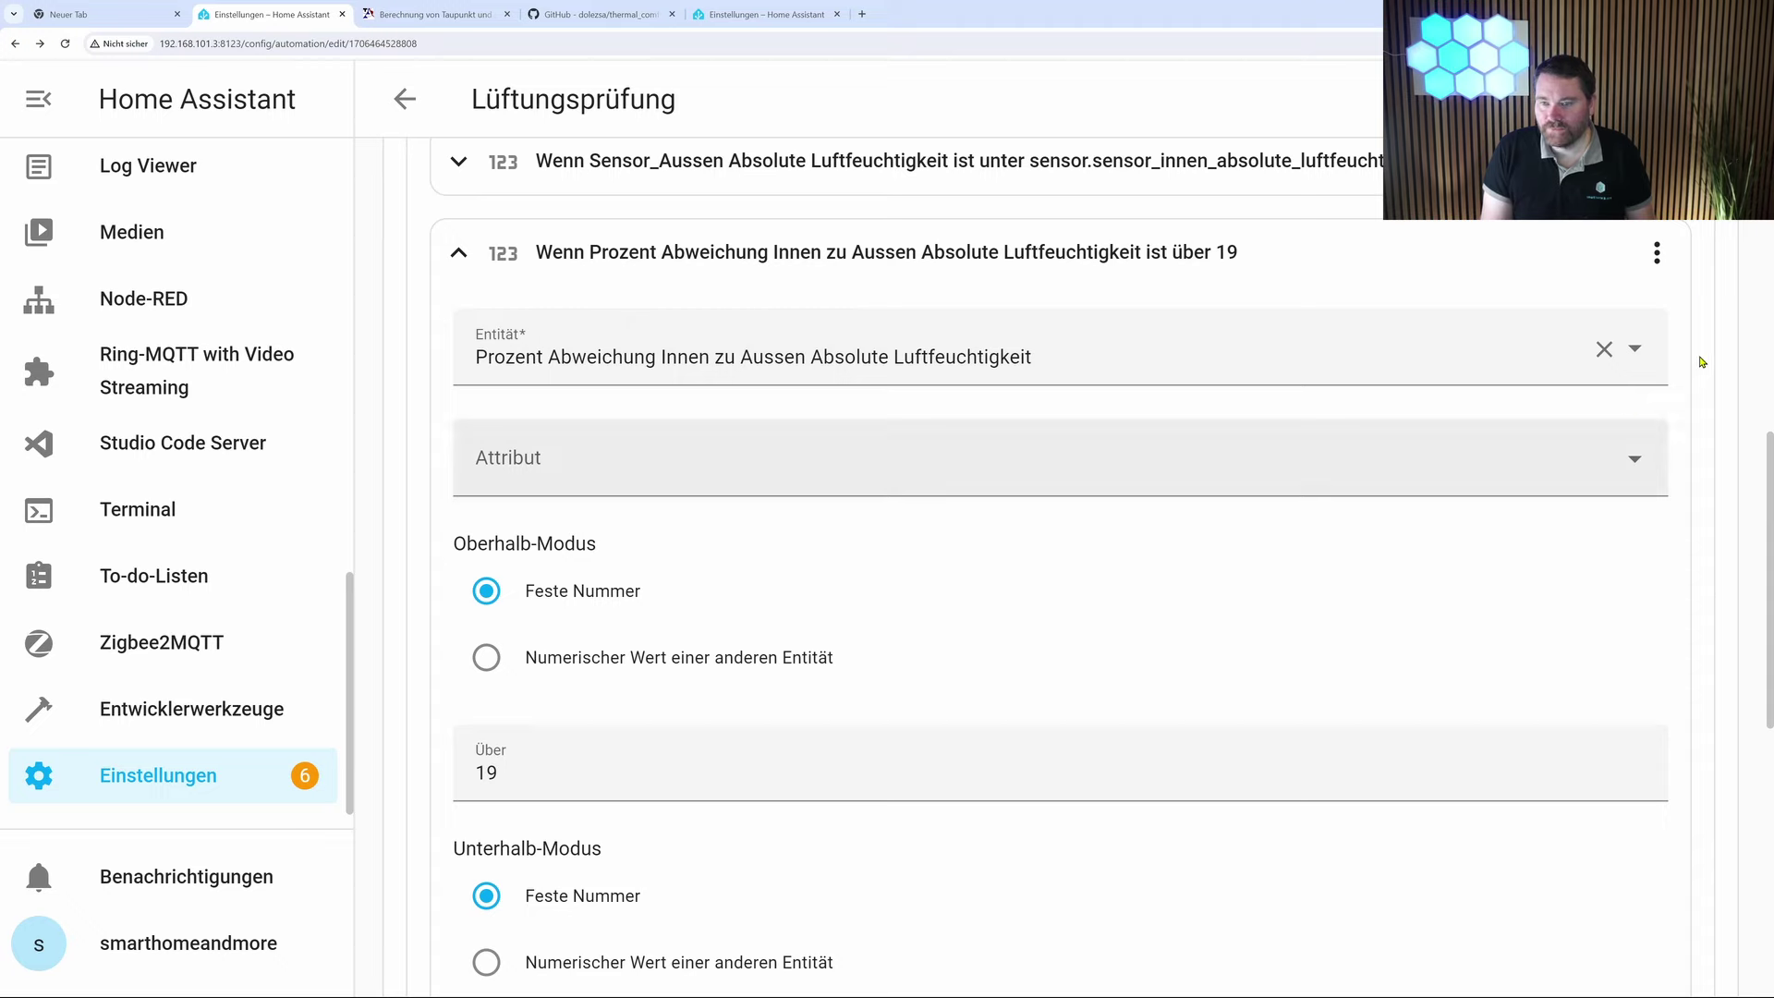
pyautogui.click(1657, 252)
pyautogui.click(1589, 319)
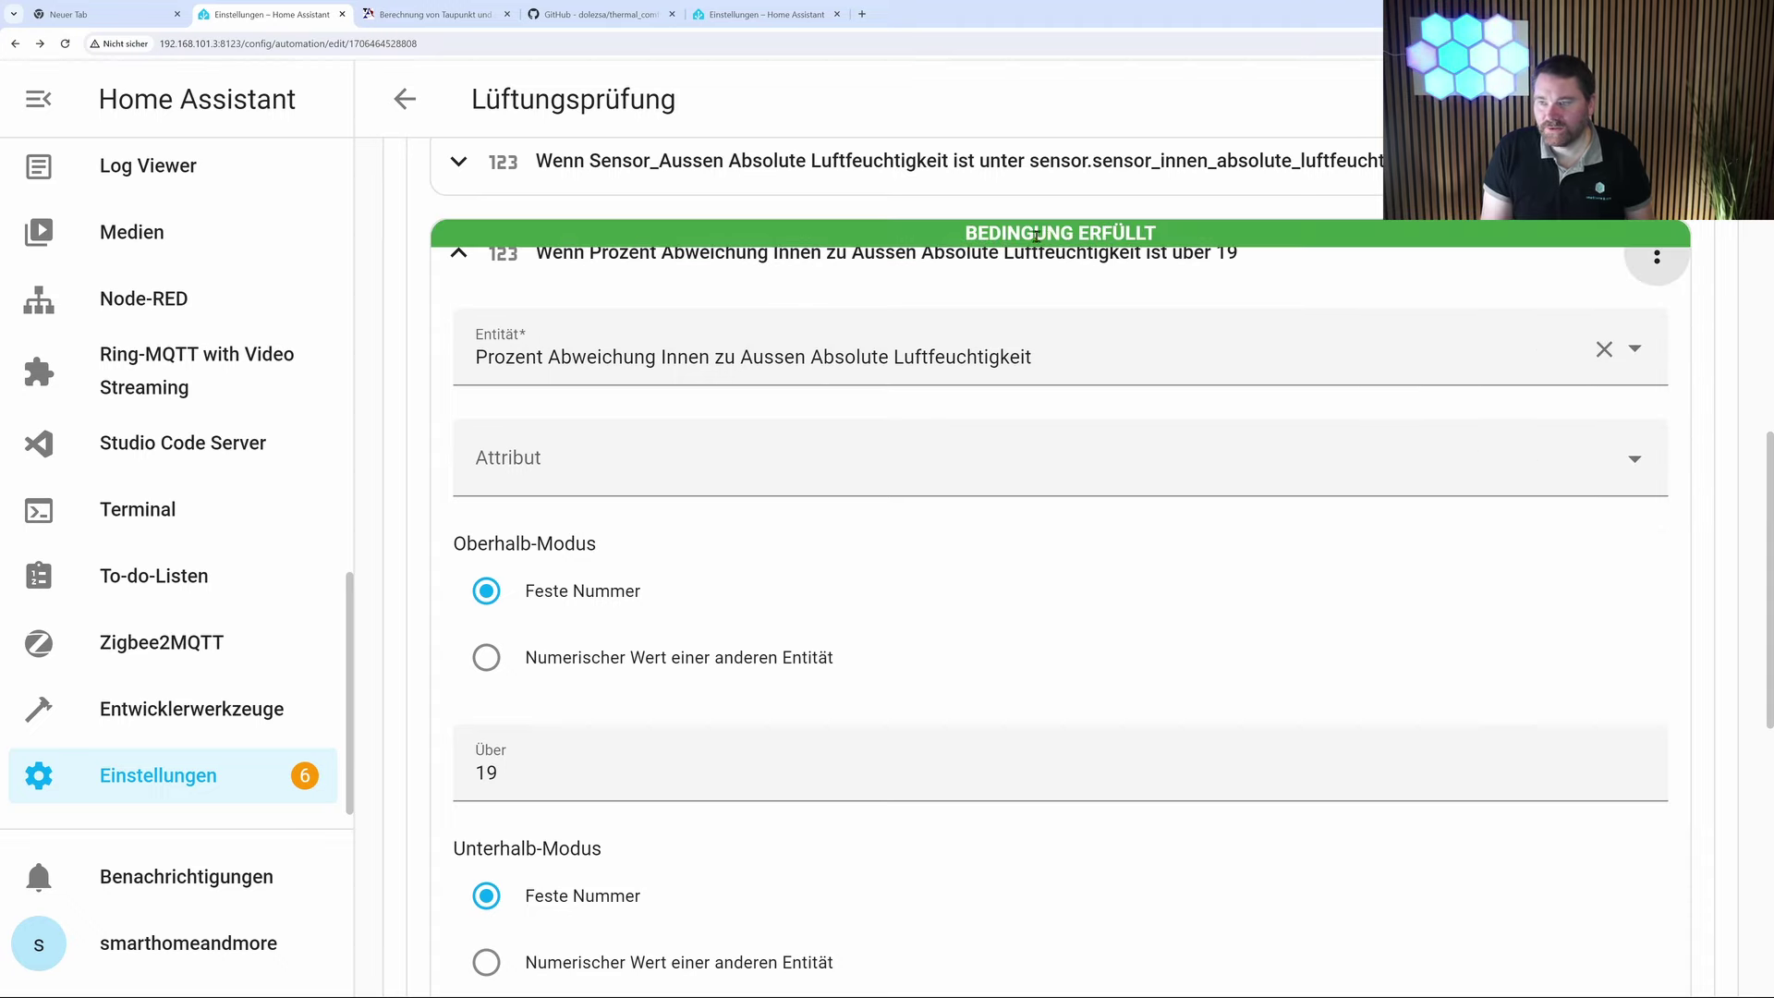
pyautogui.scroll(2, 880, 309)
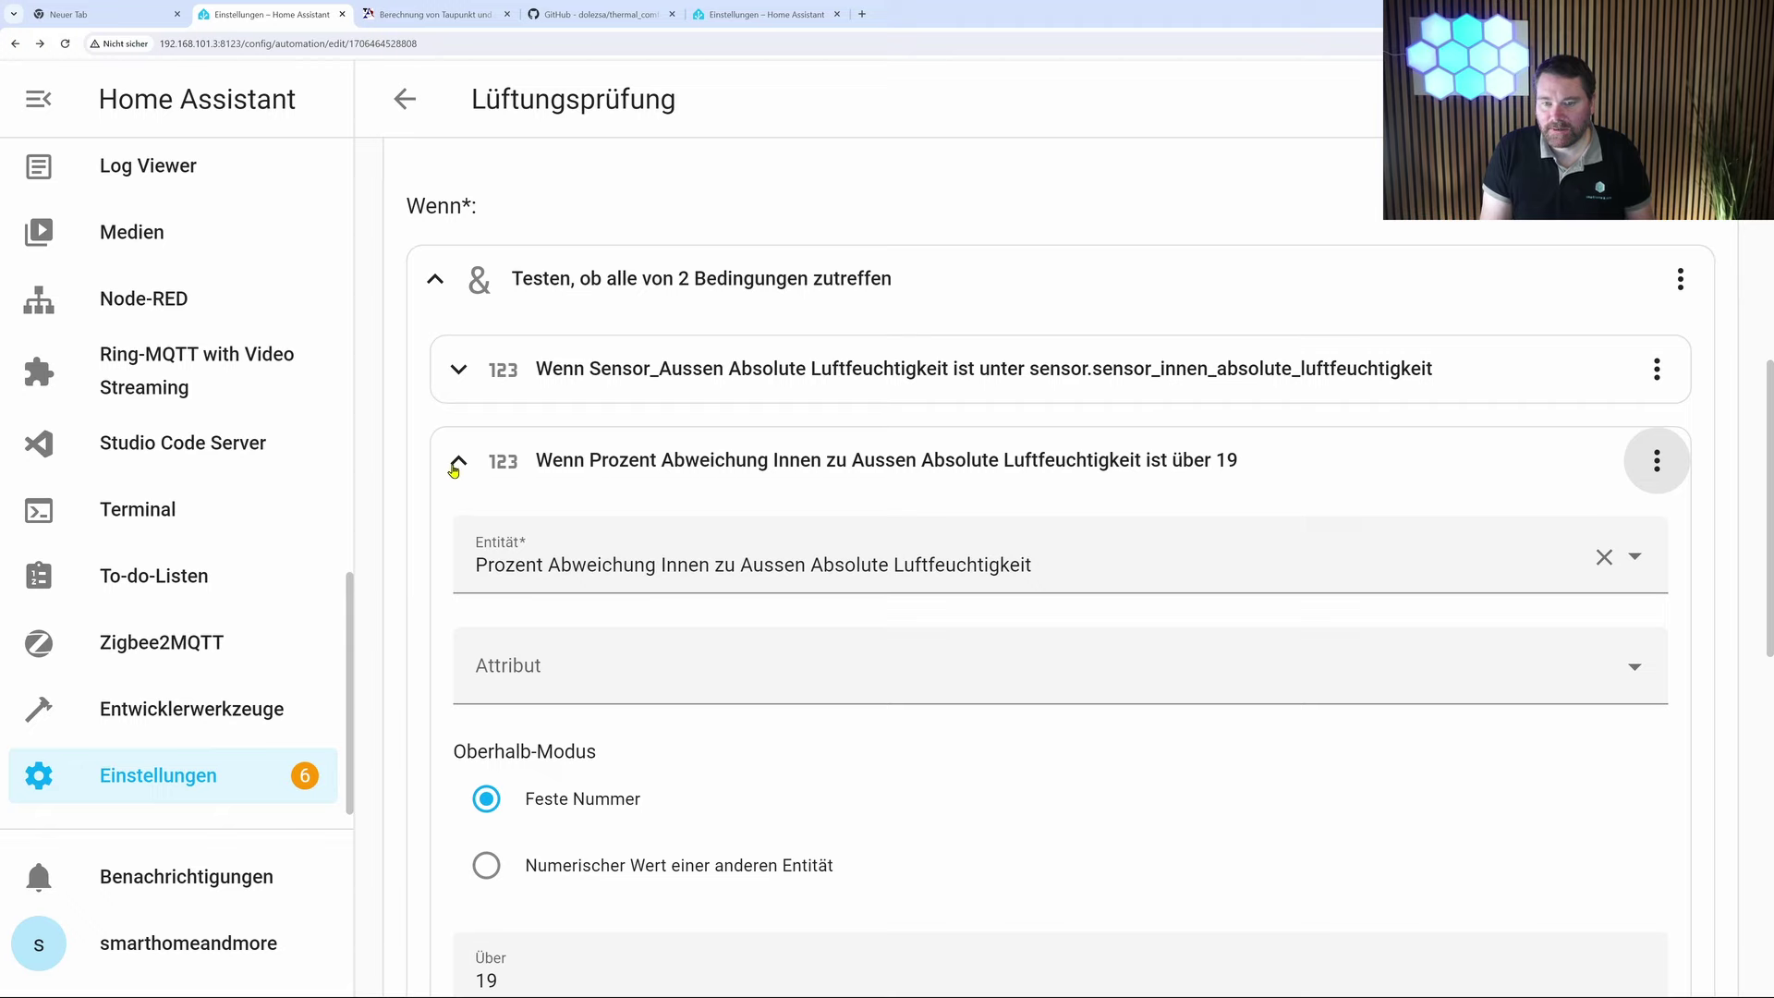
# - Set the percentage deviation condition's above threshold to 60, save, and test the condition with that value
pyautogui.scroll(-5, 563, 513)
pyautogui.moveTo(566, 558); pyautogui.dragTo(431, 560)
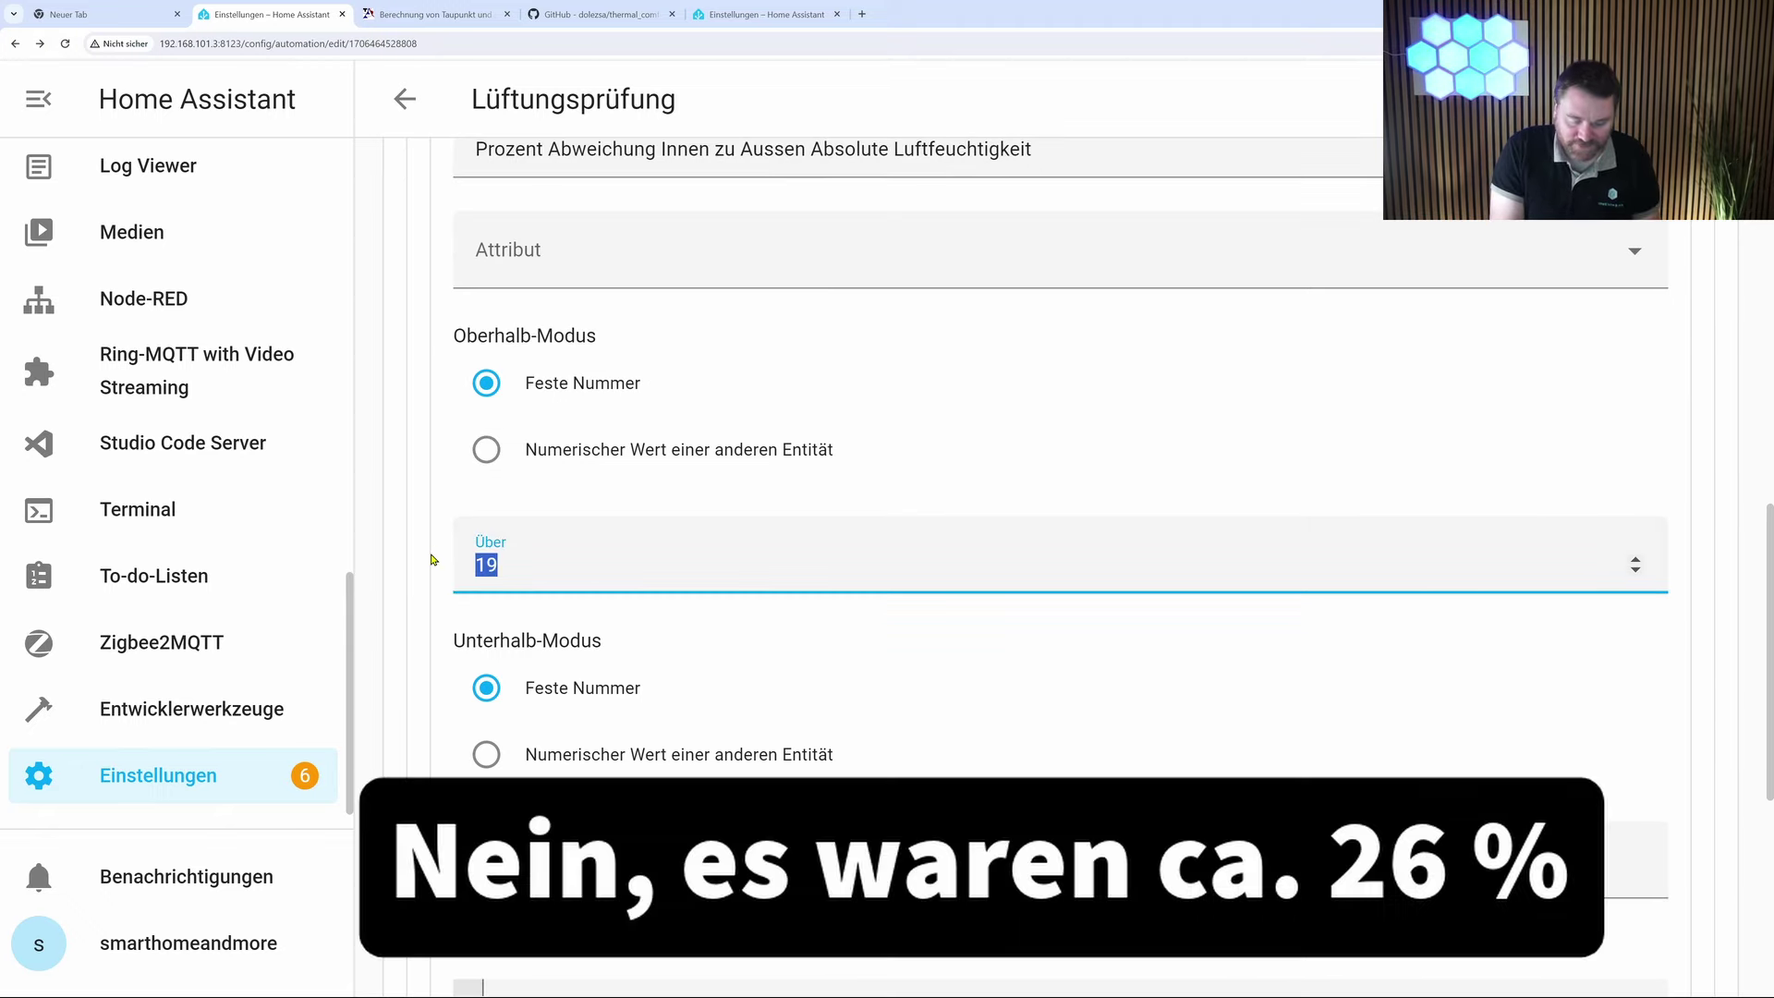
pyautogui.write('60')
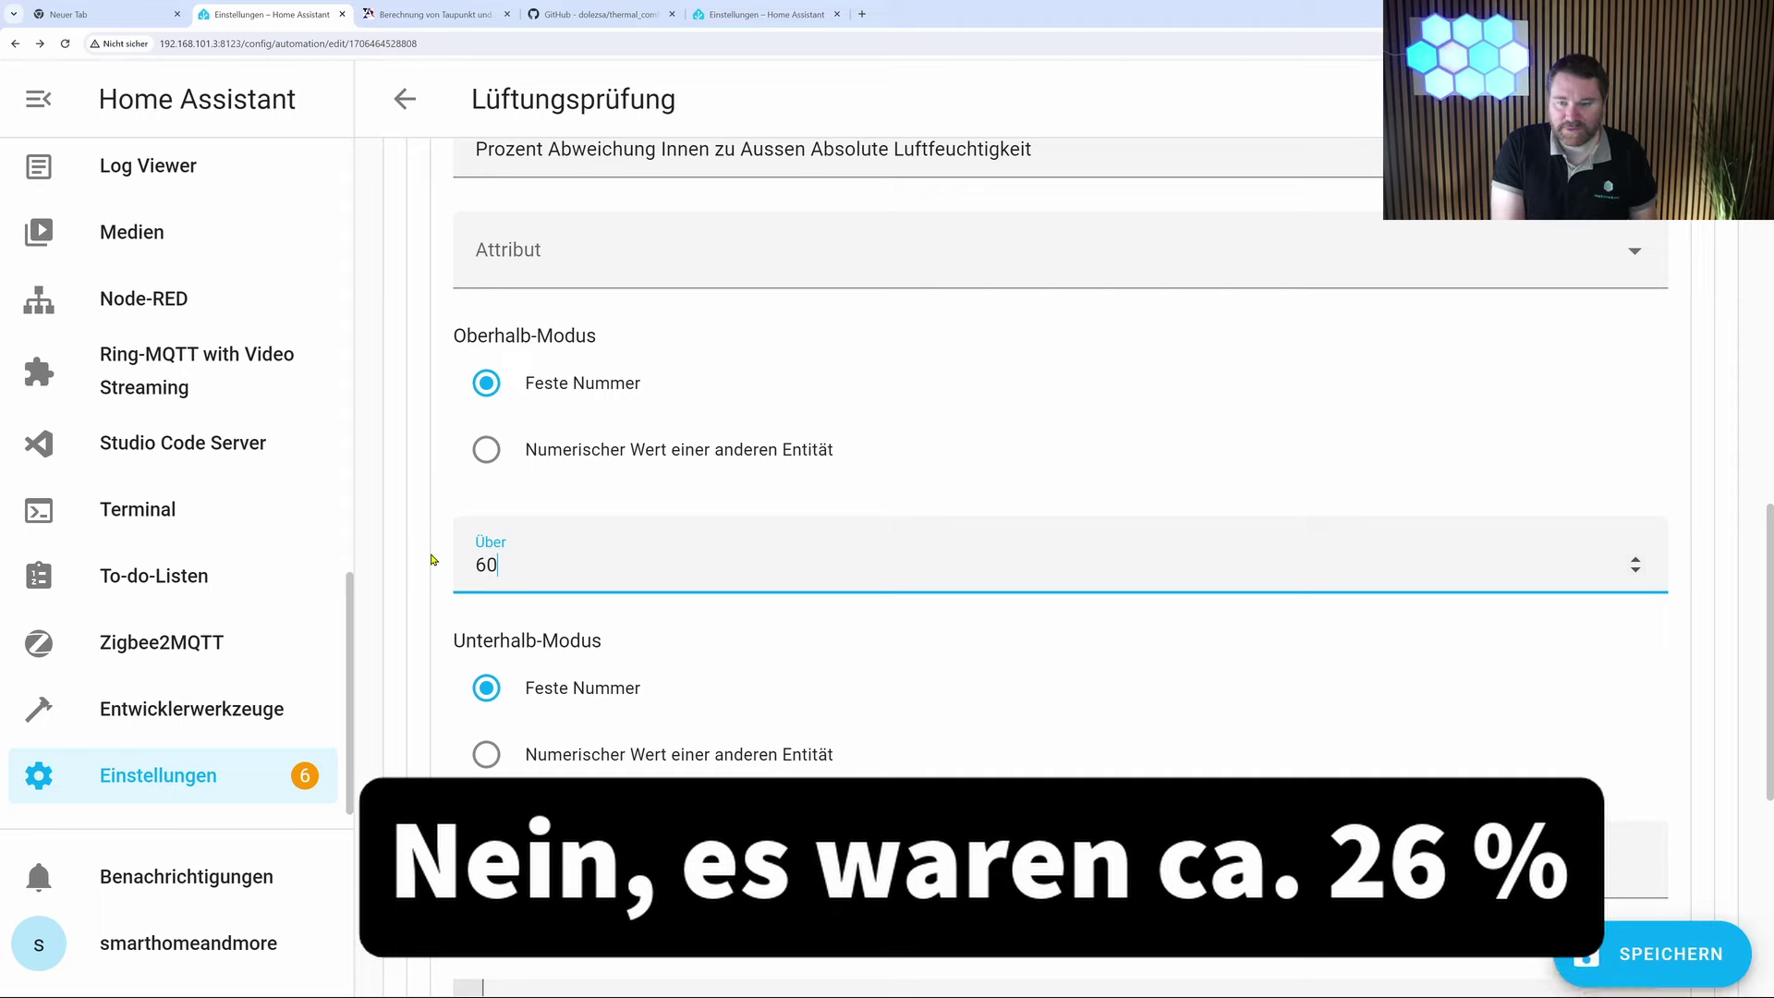
pyautogui.click(1669, 736)
pyautogui.scroll(3, 1669, 736)
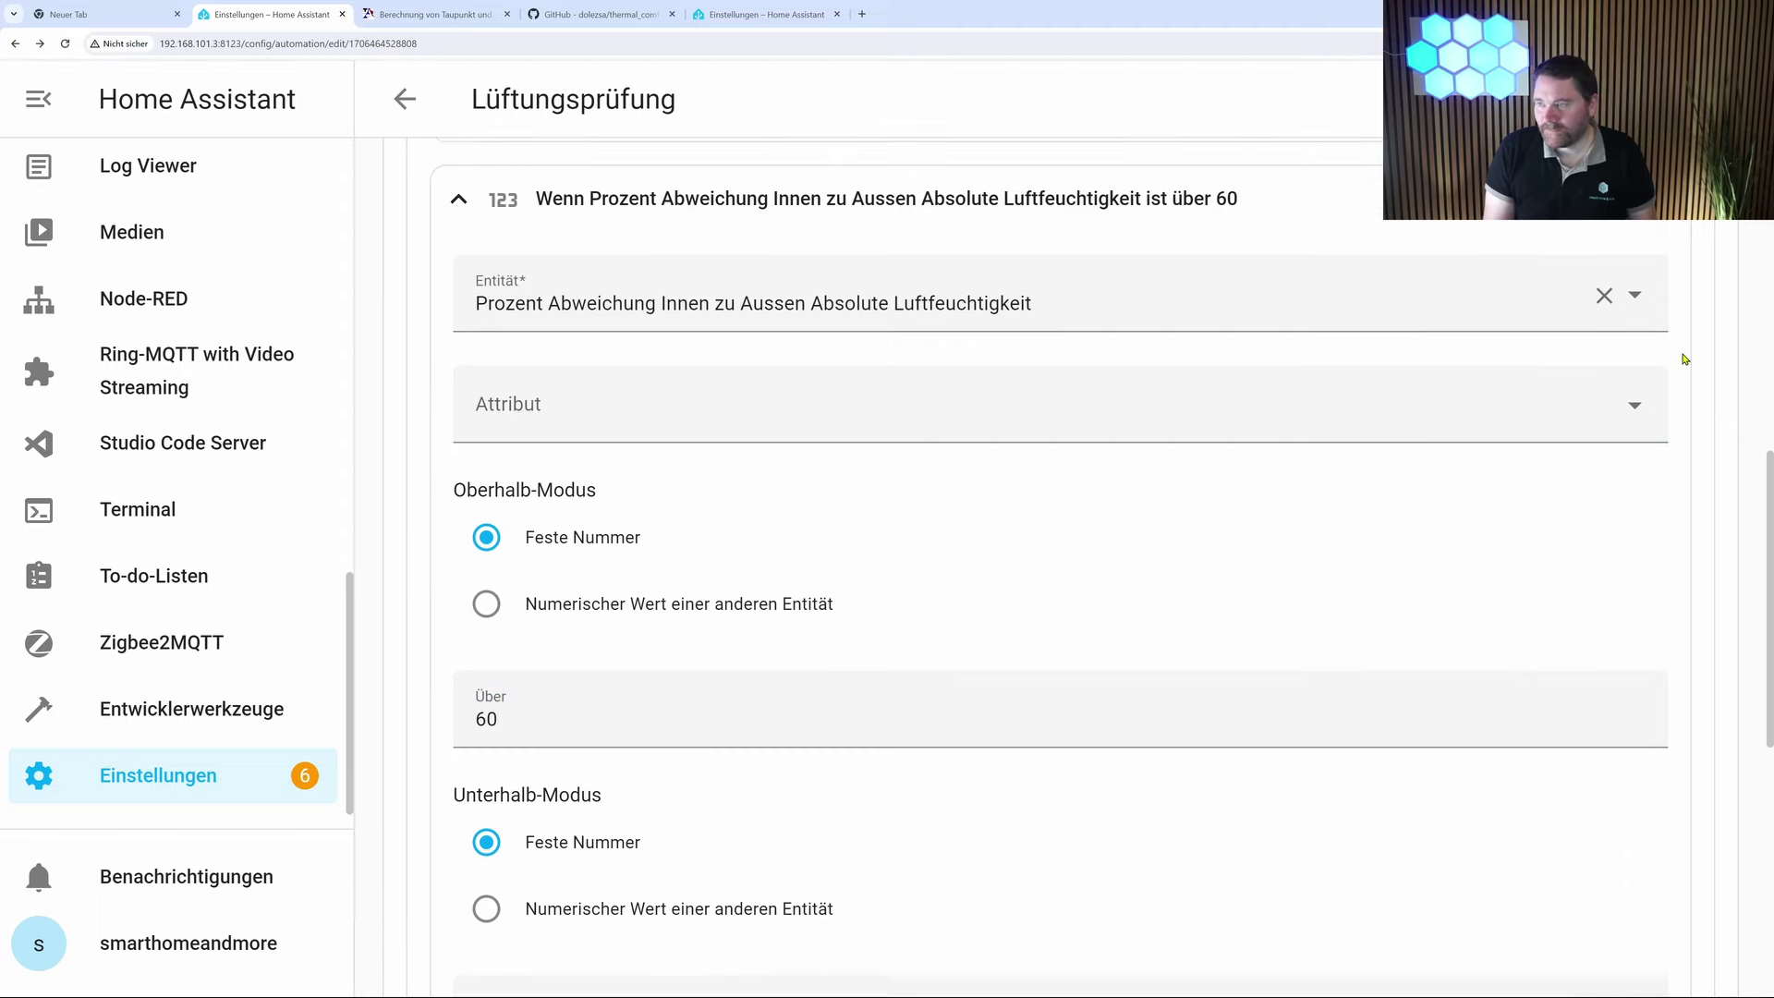
pyautogui.click(1659, 251)
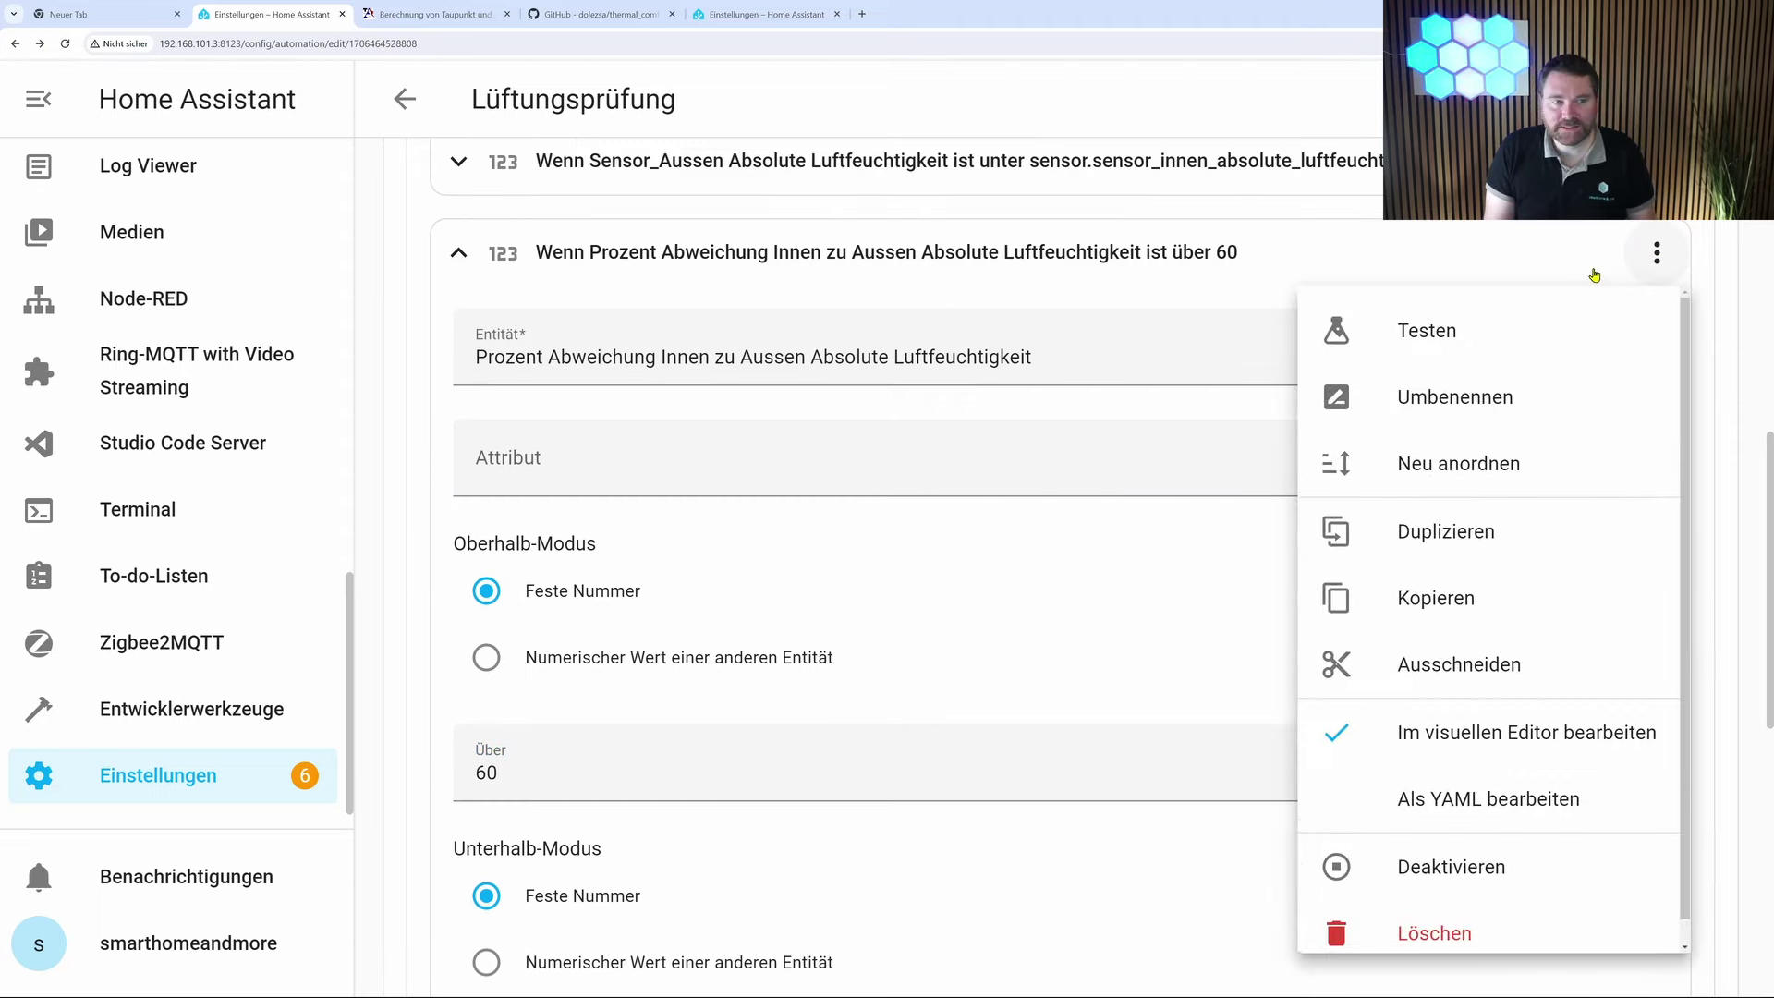
pyautogui.click(1494, 330)
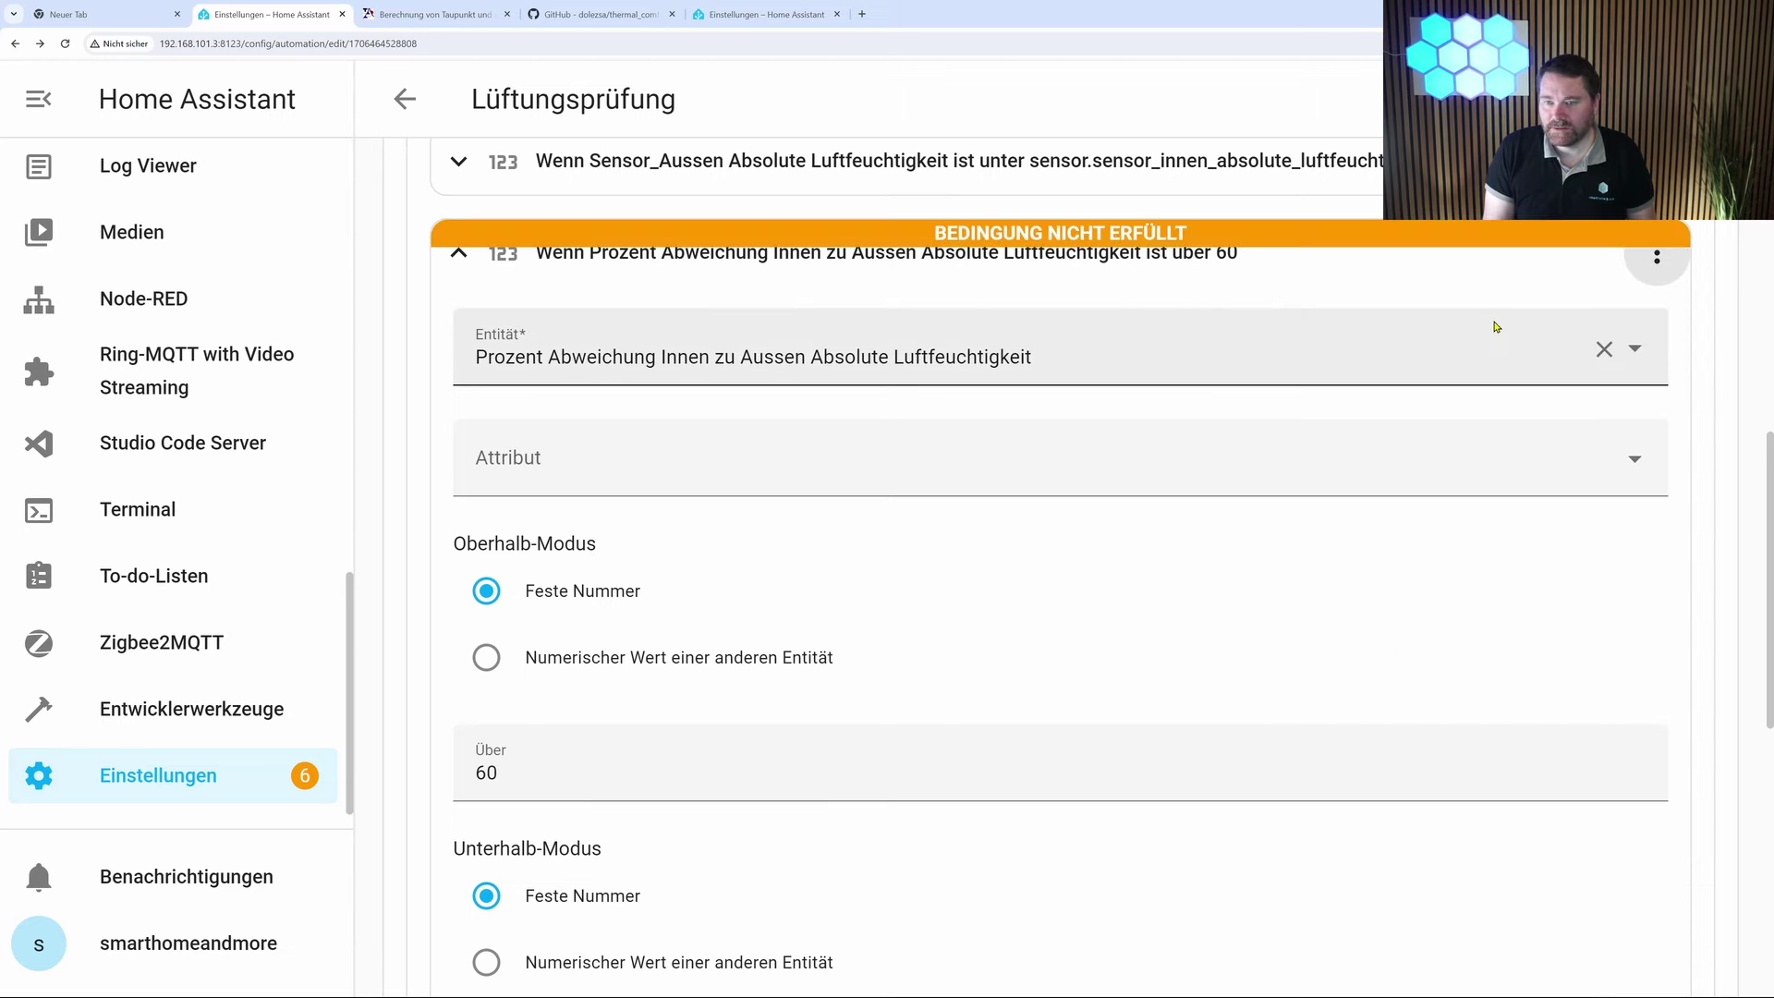
# - Change the percentage deviation condition's above threshold back to 19 and save the automation
pyautogui.doubleClick(477, 799)
pyautogui.write('19')
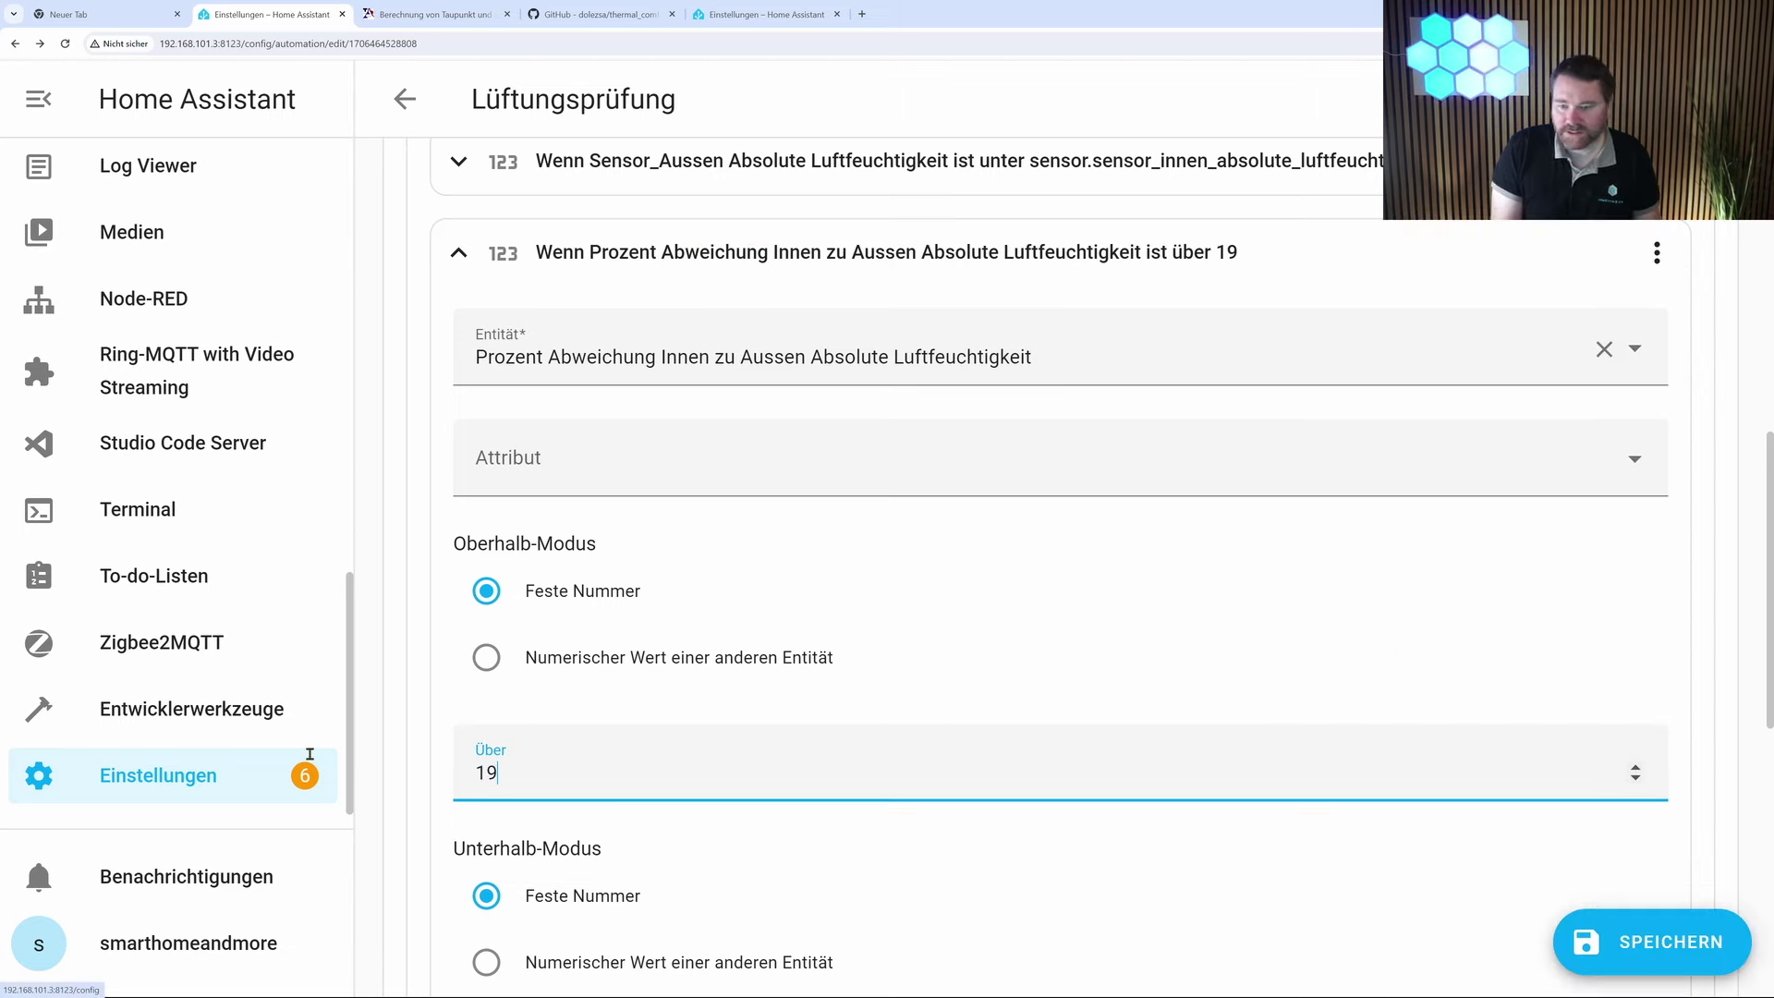
pyautogui.click(1637, 943)
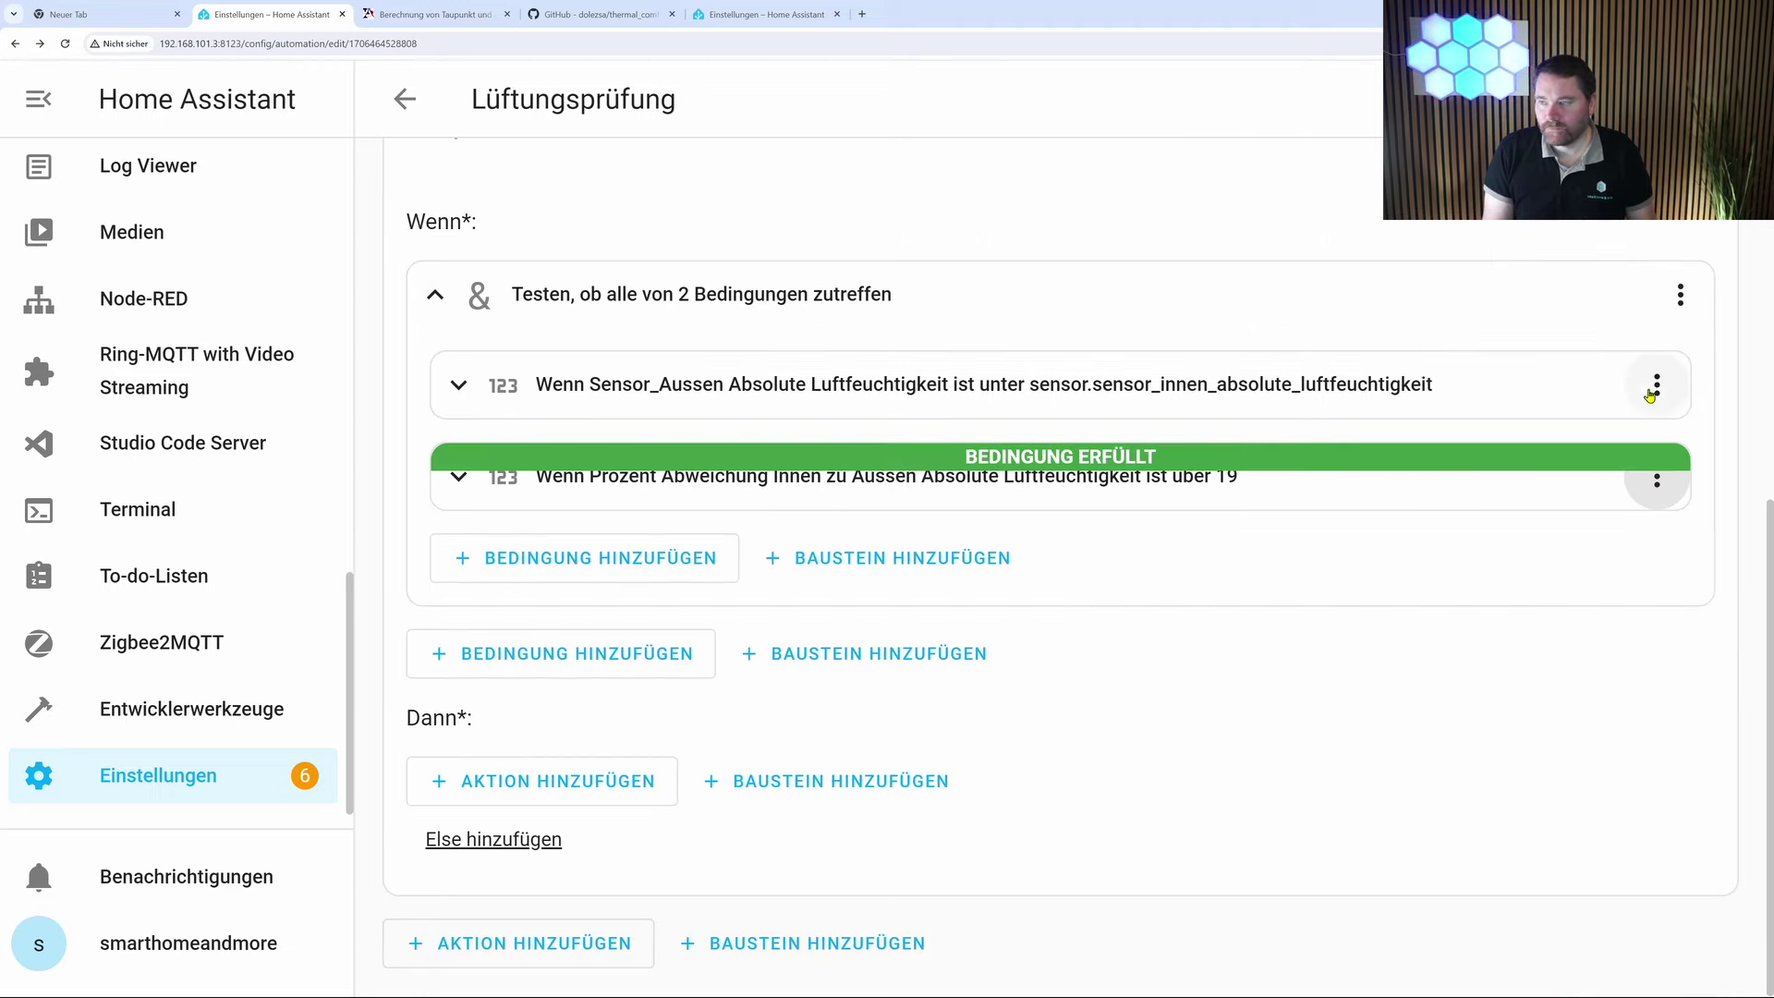
# - Test the whole Und block containing both numeric conditions
pyautogui.click(1681, 294)
pyautogui.click(1403, 370)
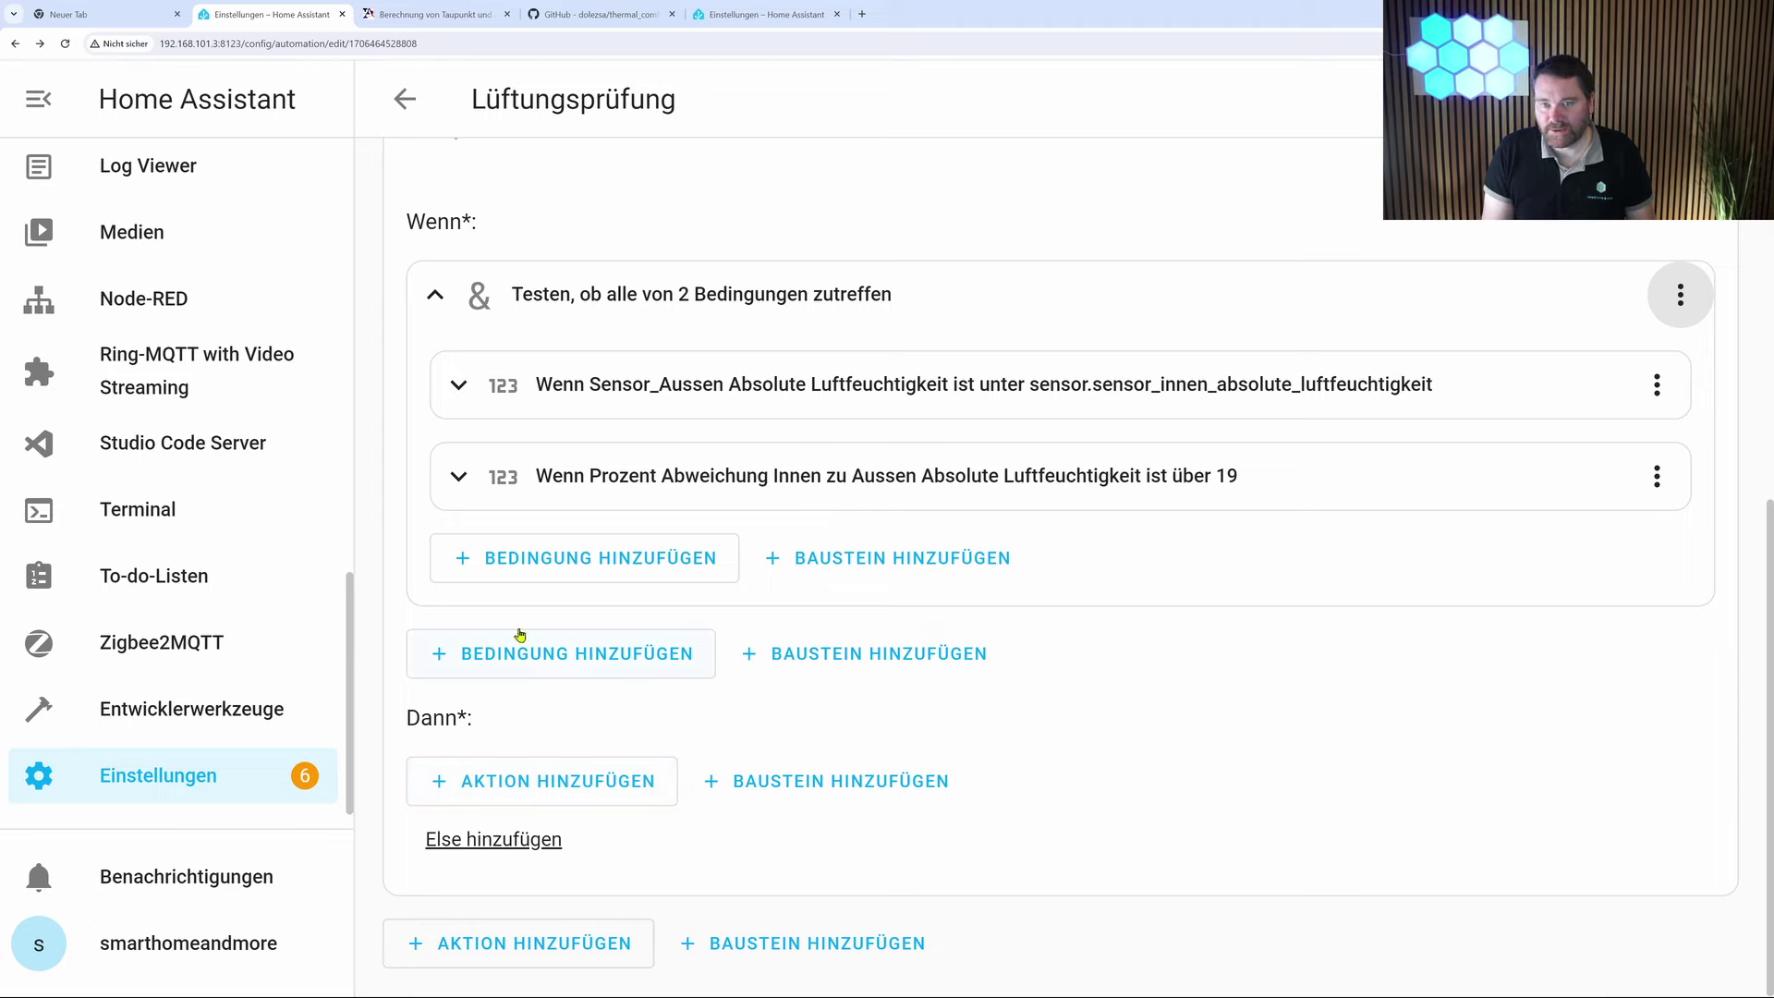
# - Create a new helper of type Schalter named Lüftungshelfer, without choosing a symbol
pyautogui.click(151, 780)
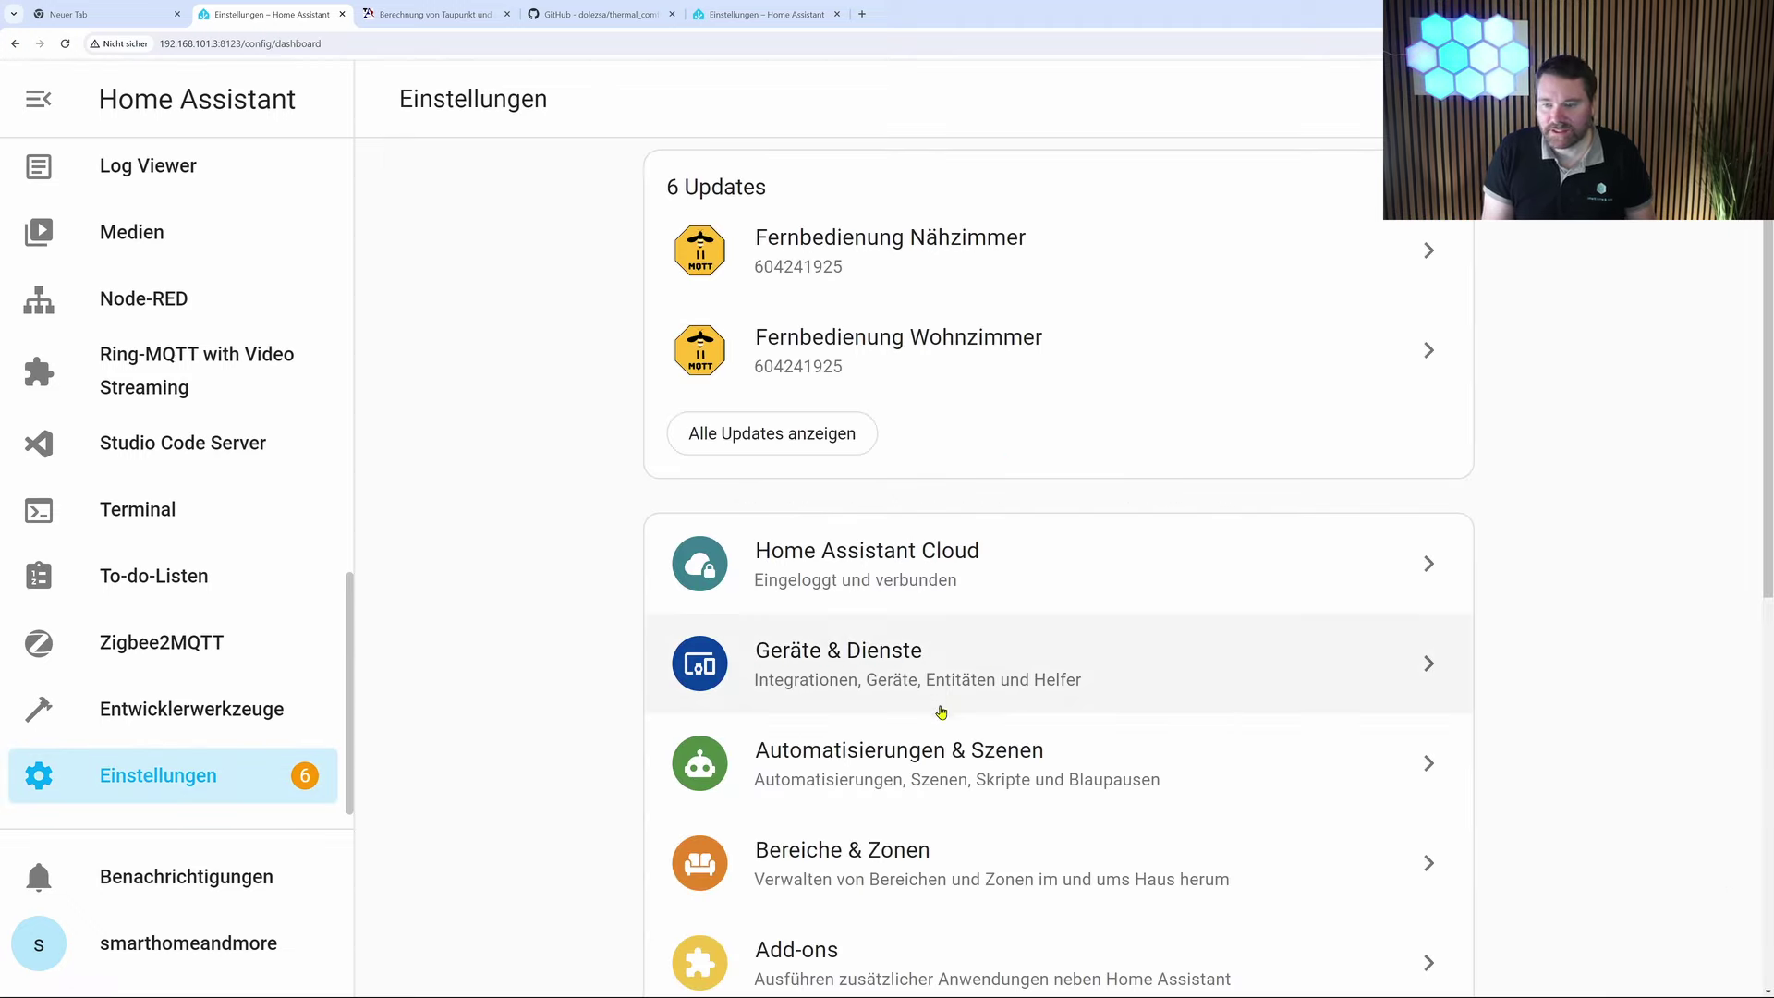
pyautogui.click(910, 684)
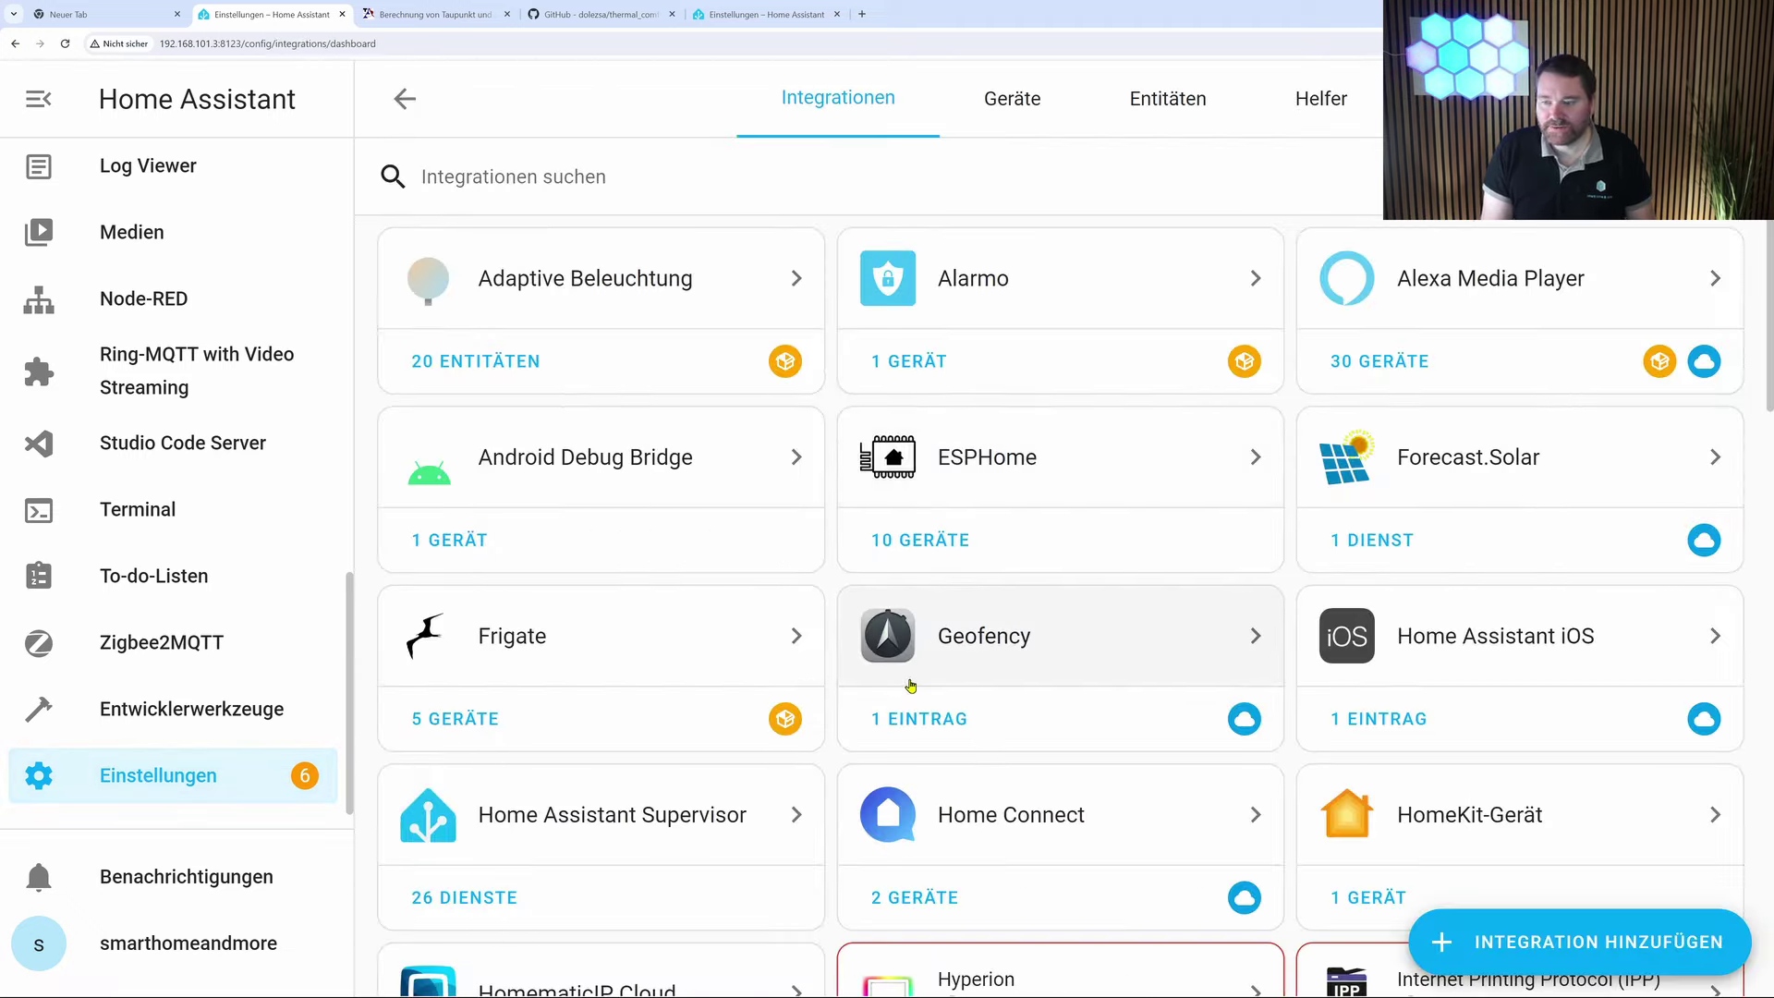
pyautogui.click(1323, 102)
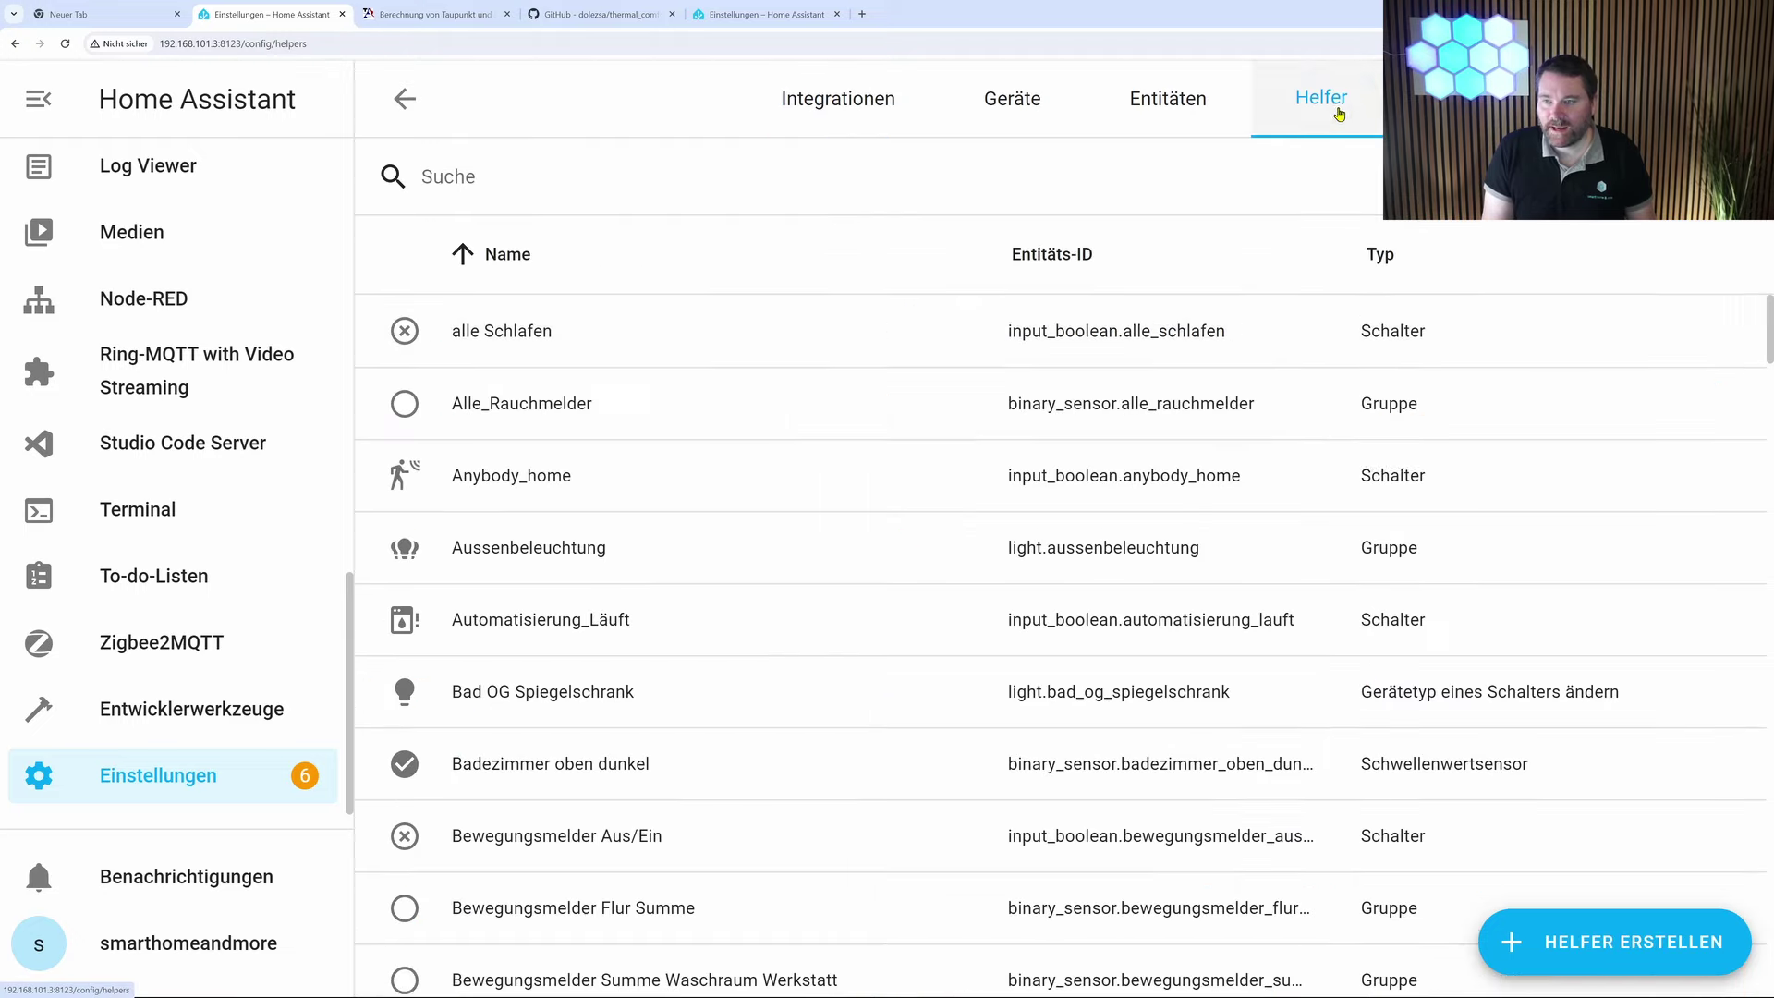
pyautogui.click(1615, 942)
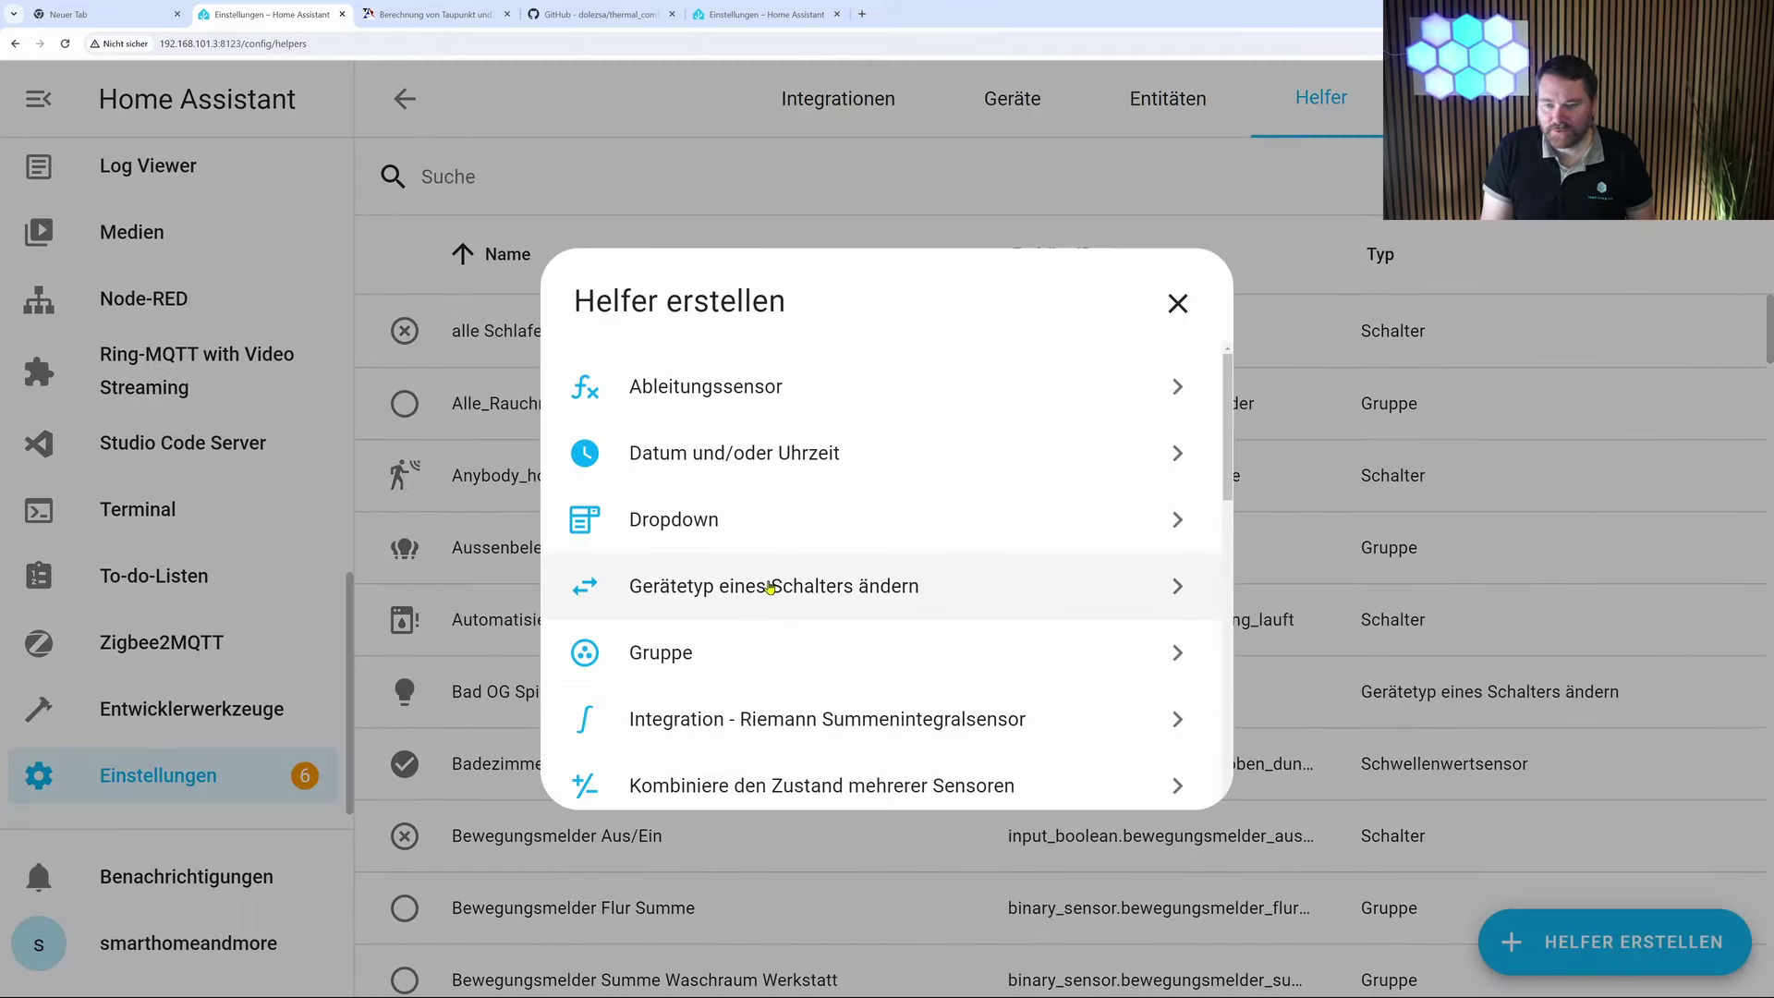
pyautogui.scroll(-1, 769, 588)
pyautogui.scroll(-4, 793, 531)
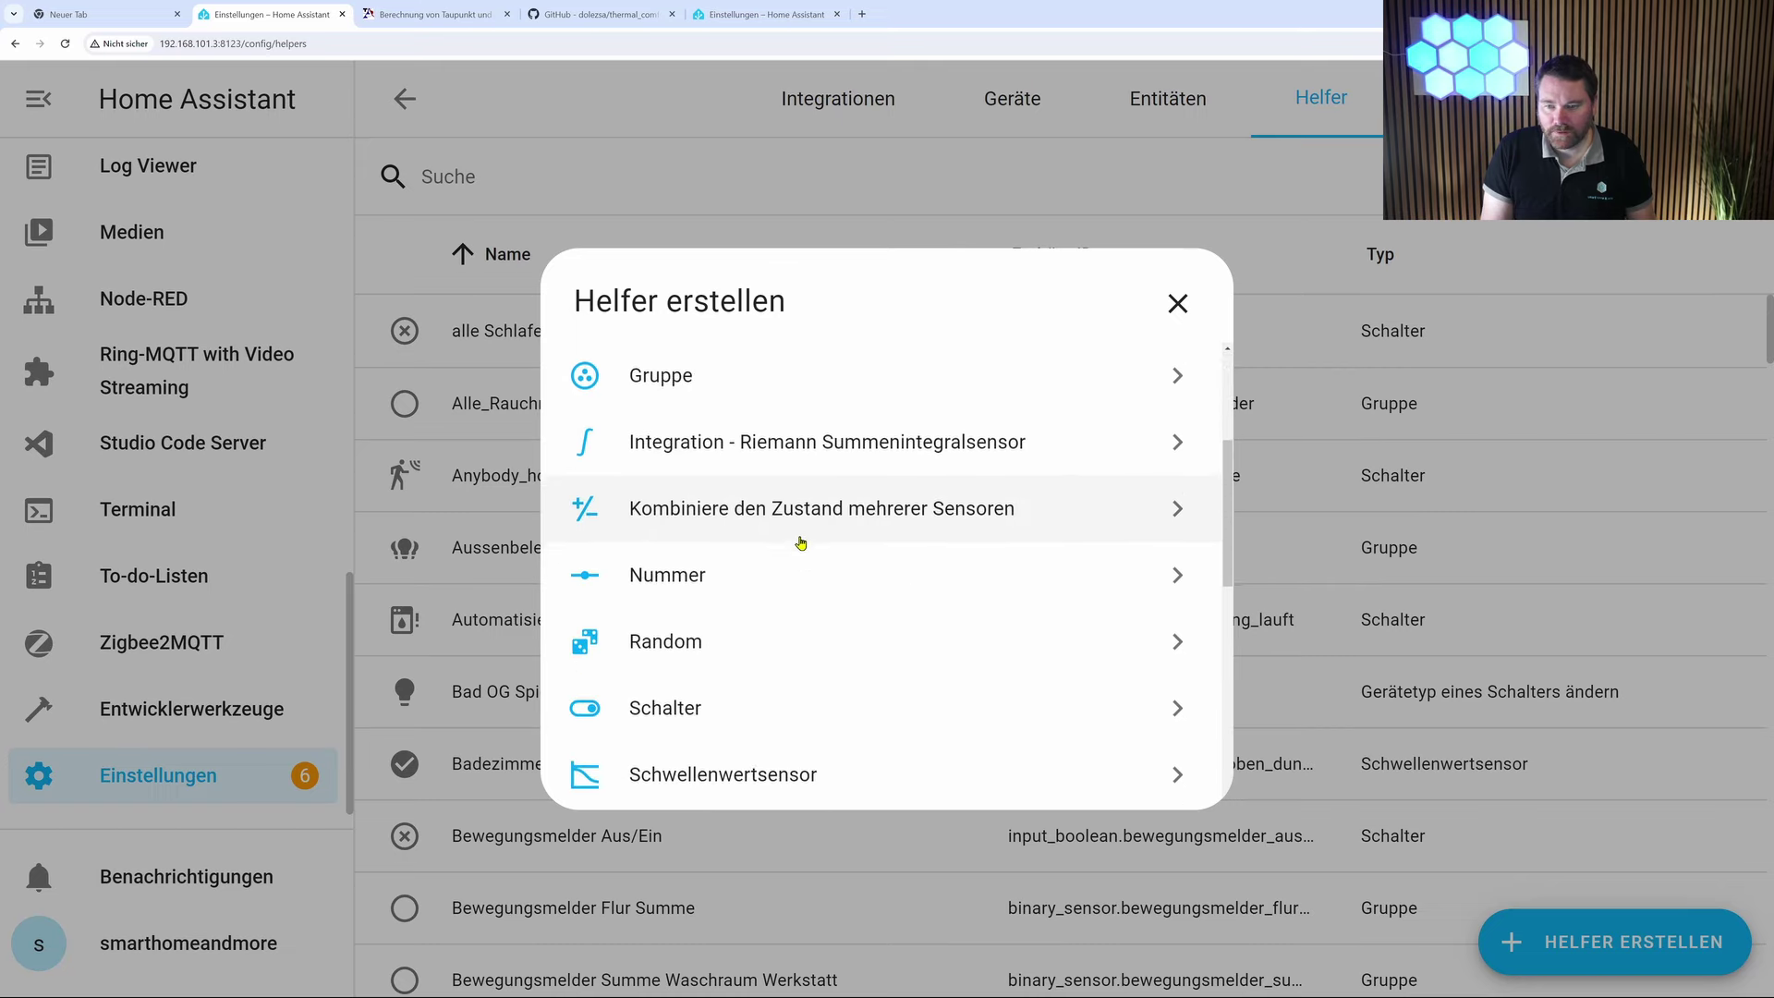
pyautogui.click(691, 518)
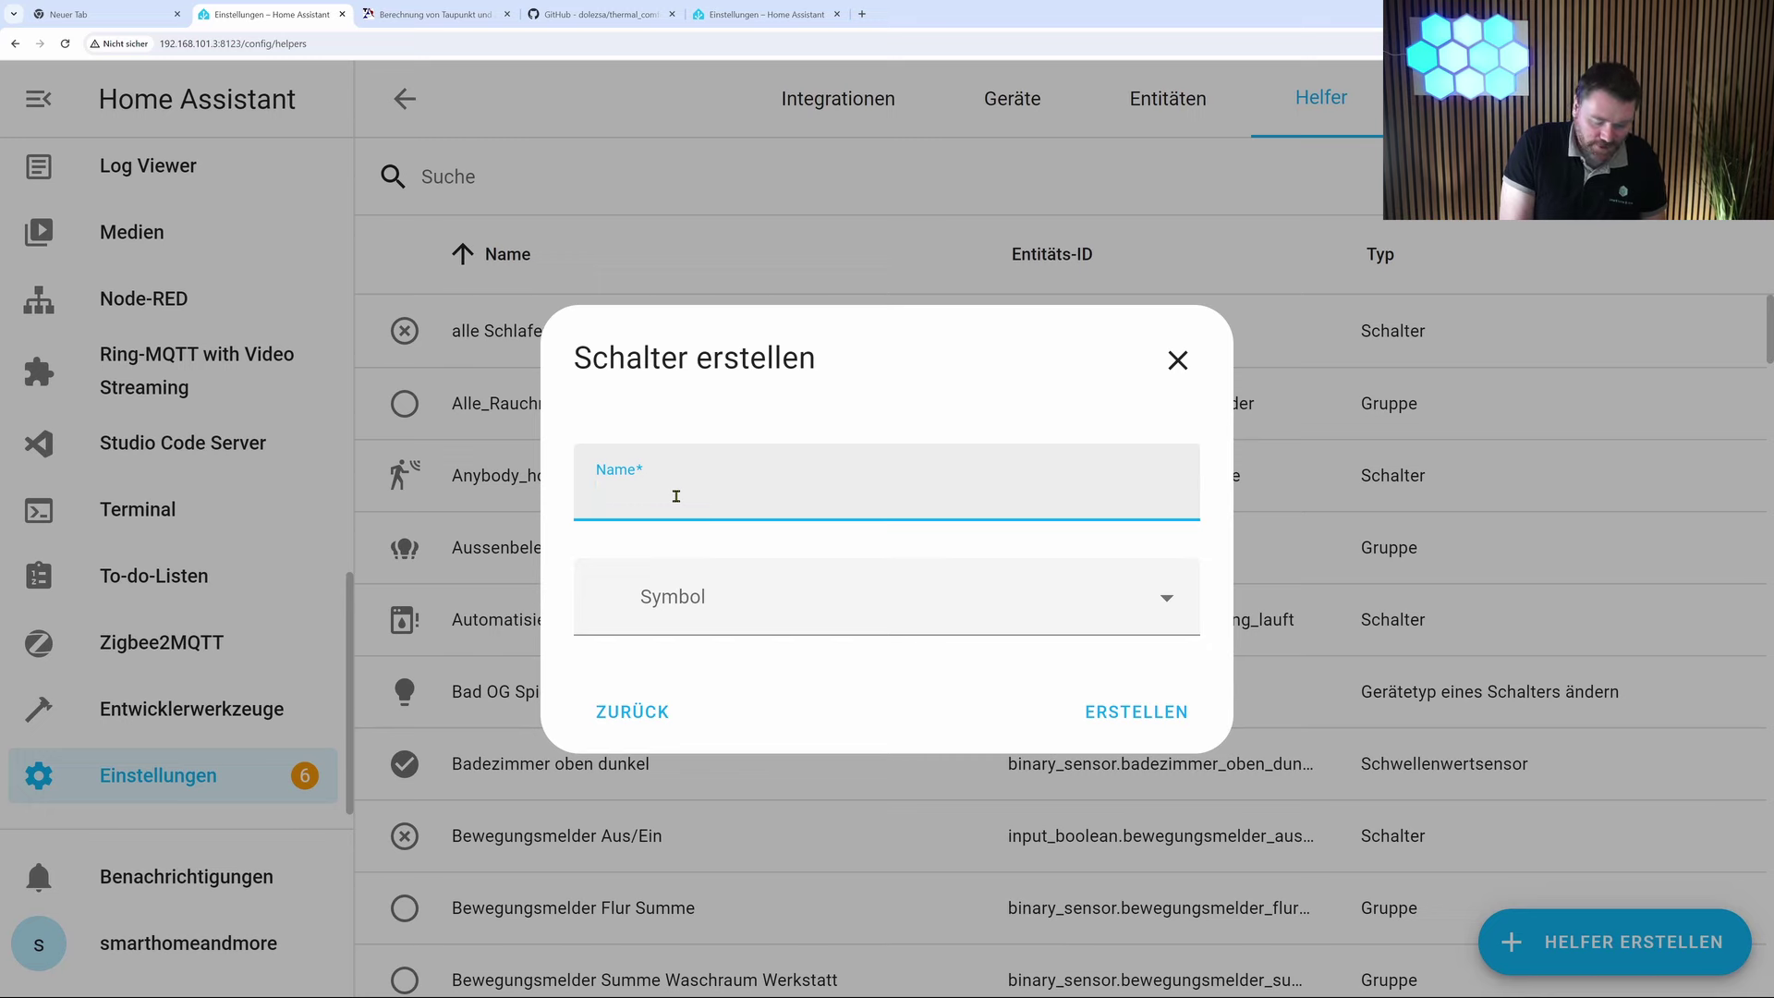
pyautogui.write('Lüftungs')
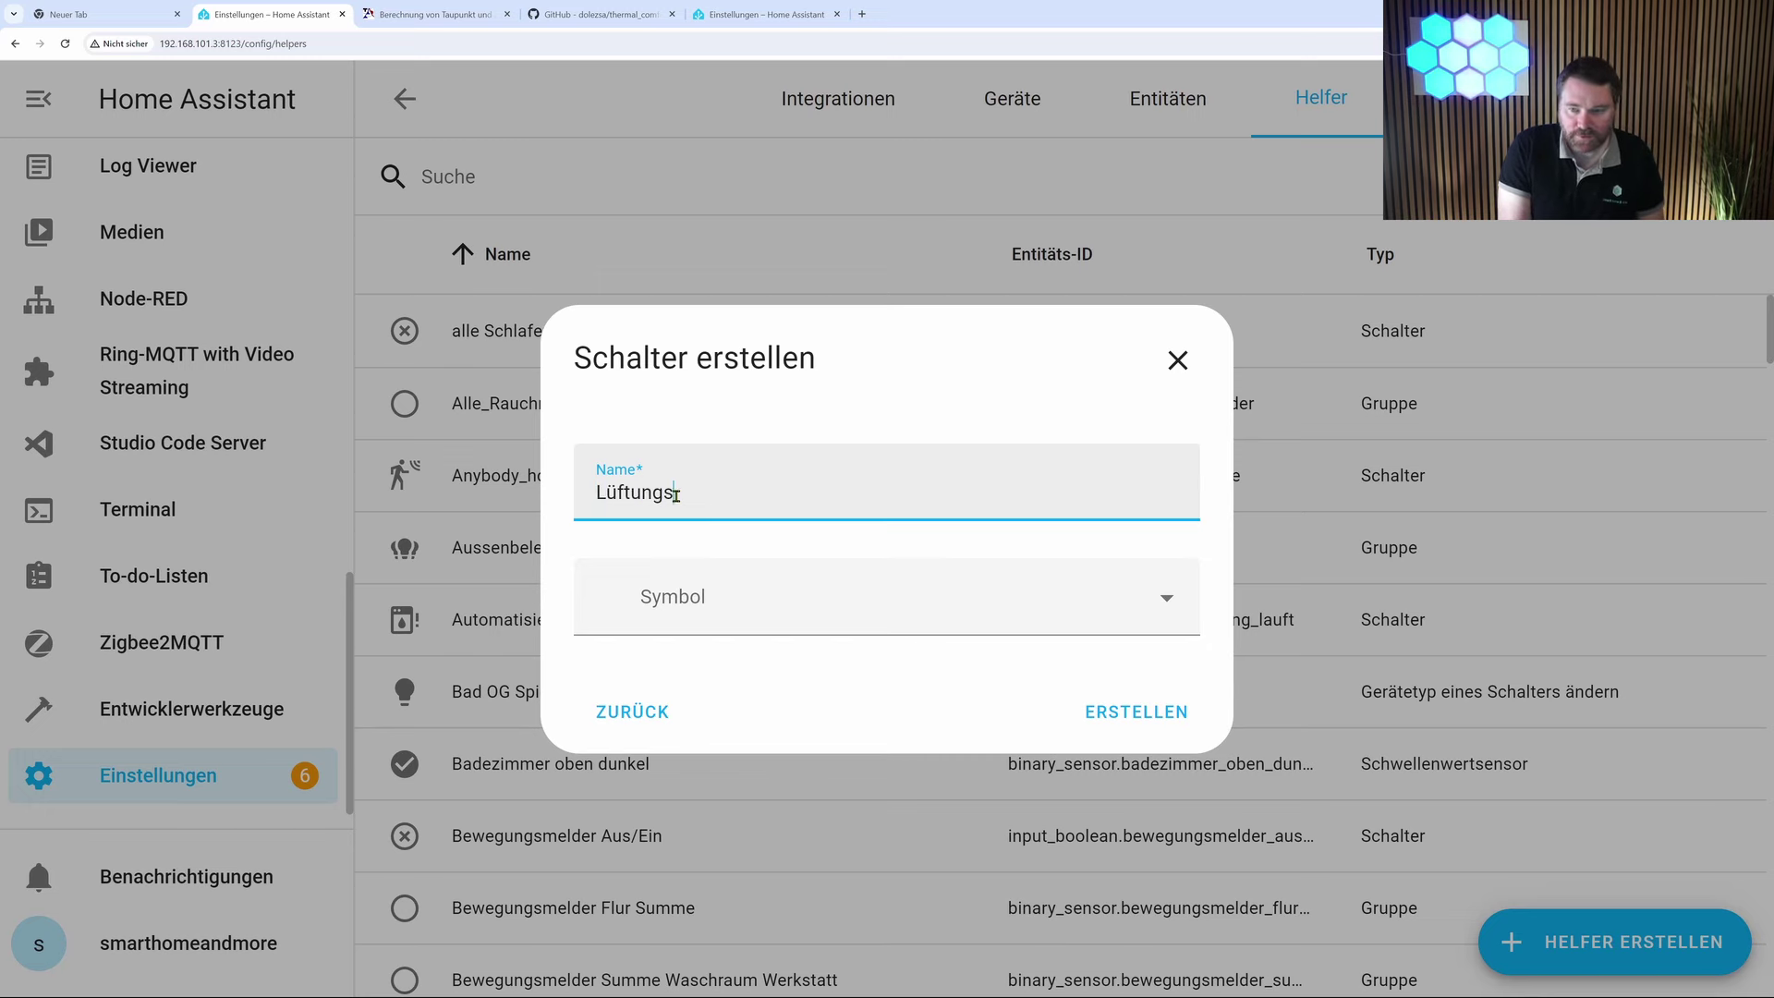
pyautogui.write('helfer')
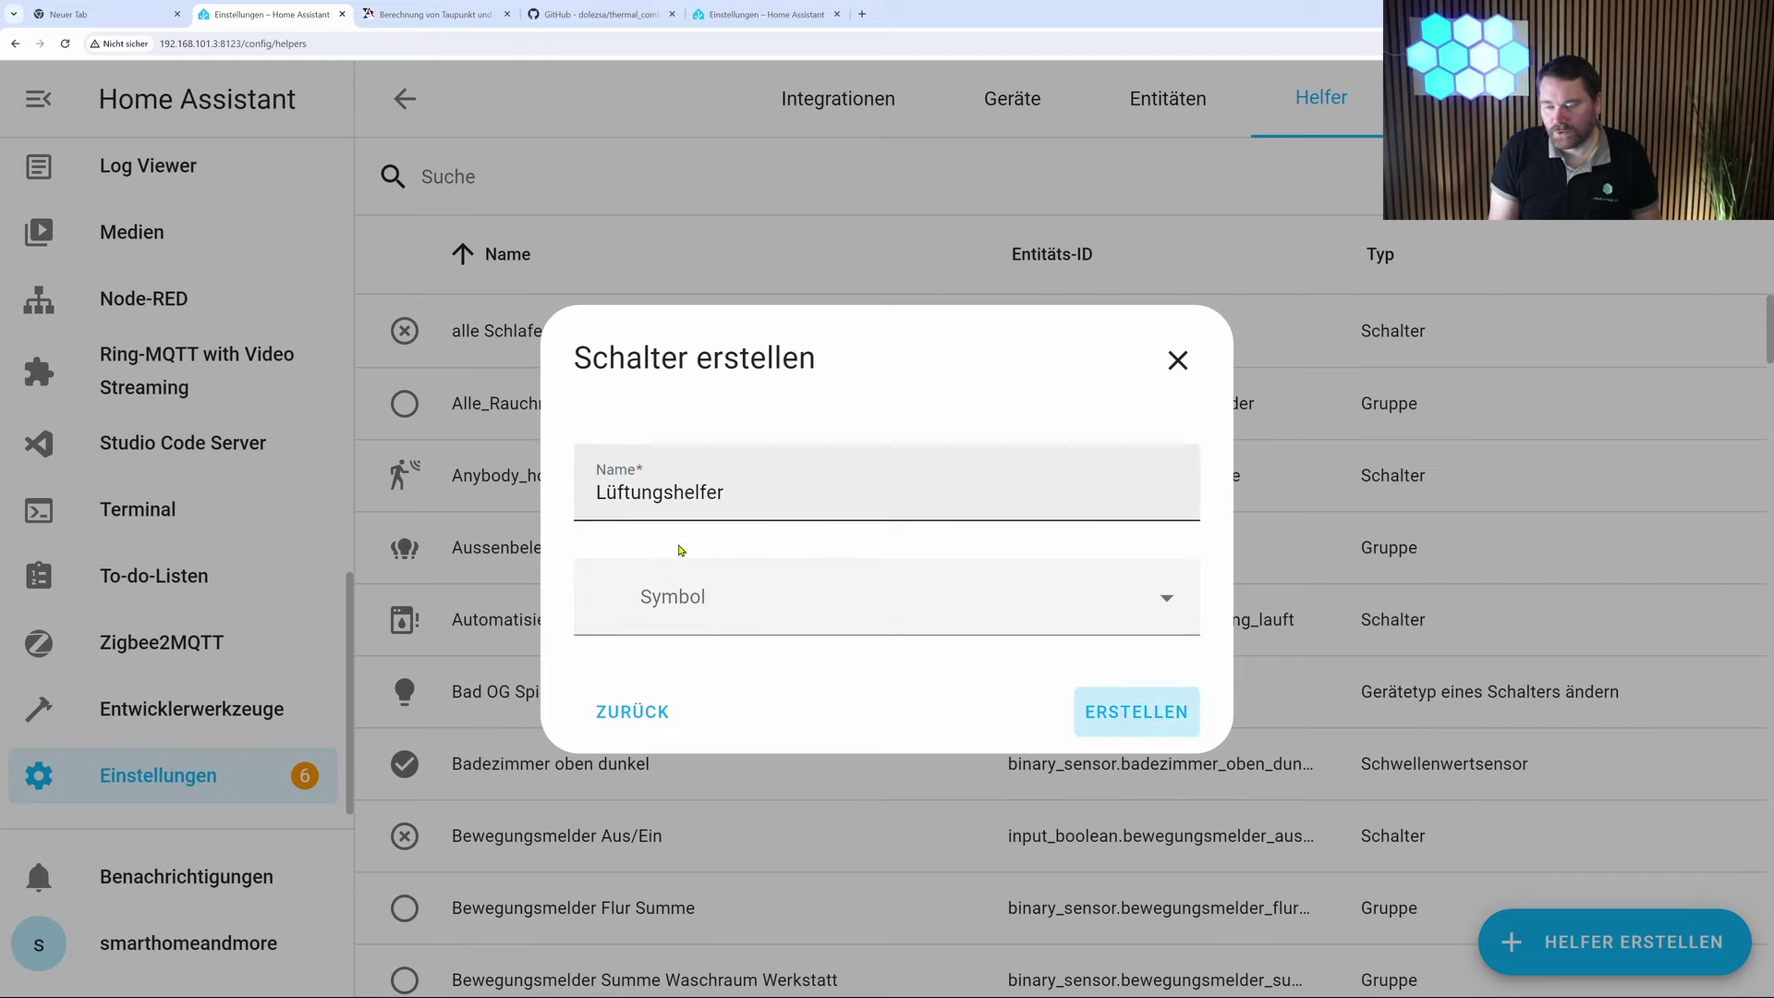
pyautogui.click(1164, 731)
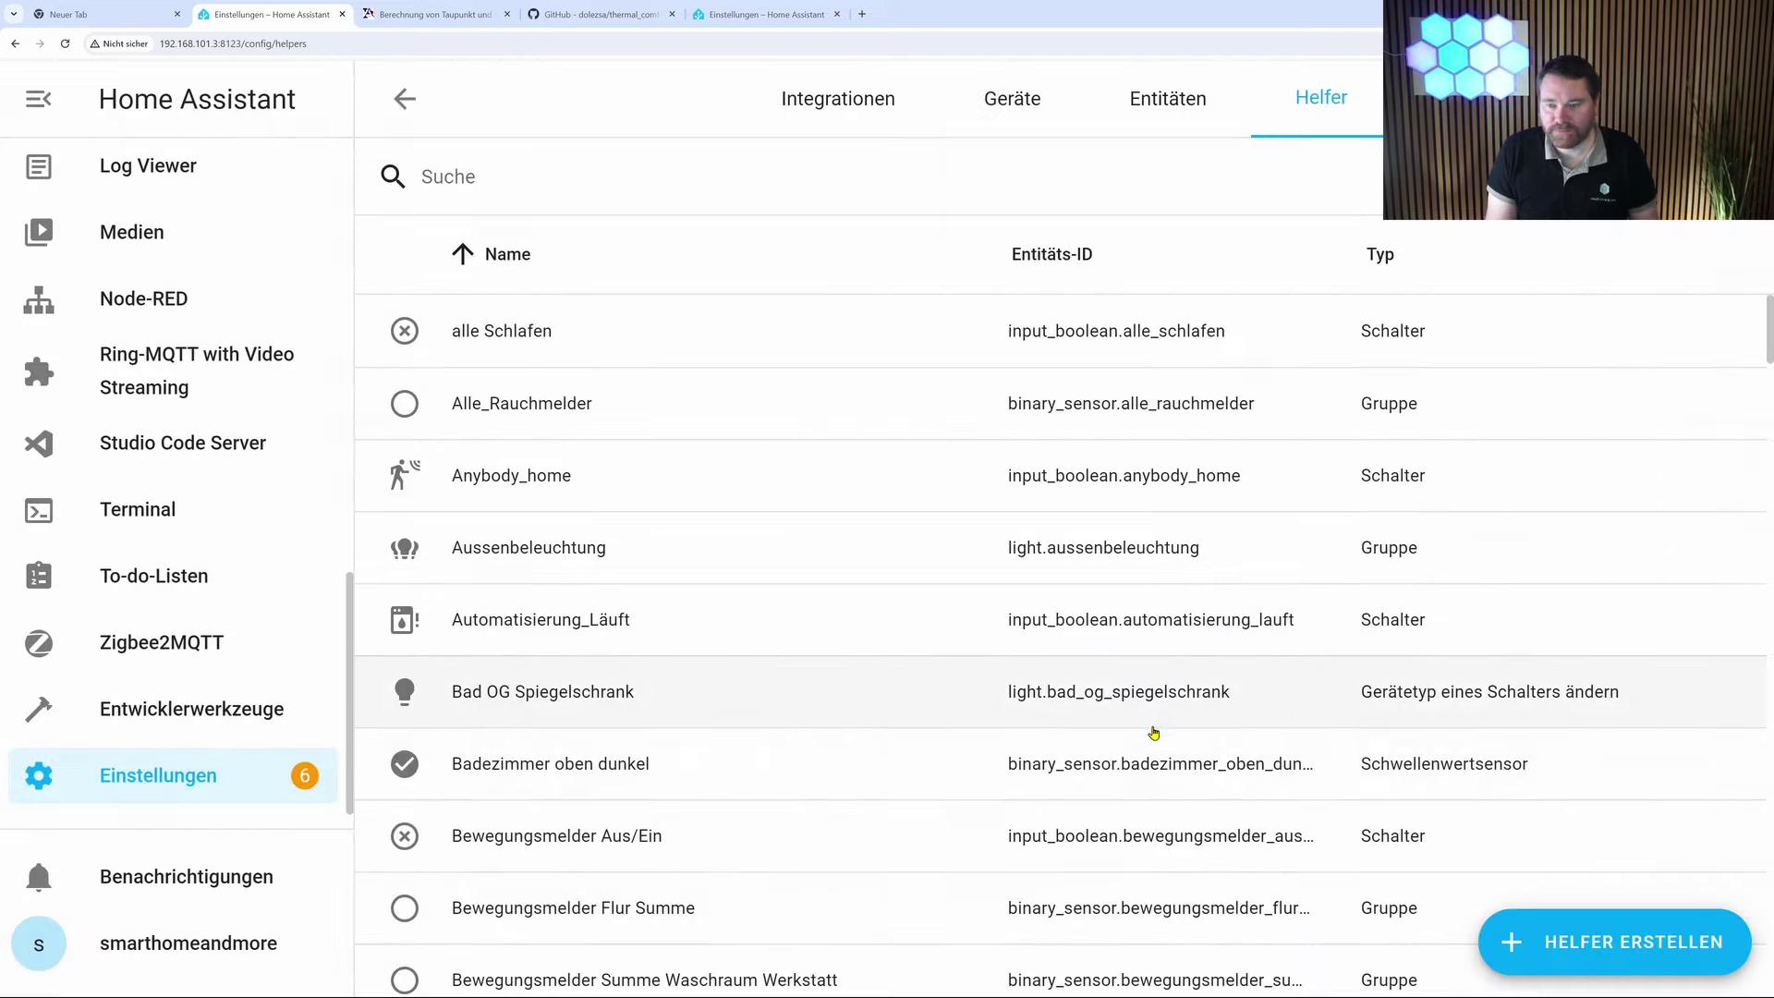
# - Search the automations for "lüft" and open Lüftungsprüfung for editing
pyautogui.click(184, 782)
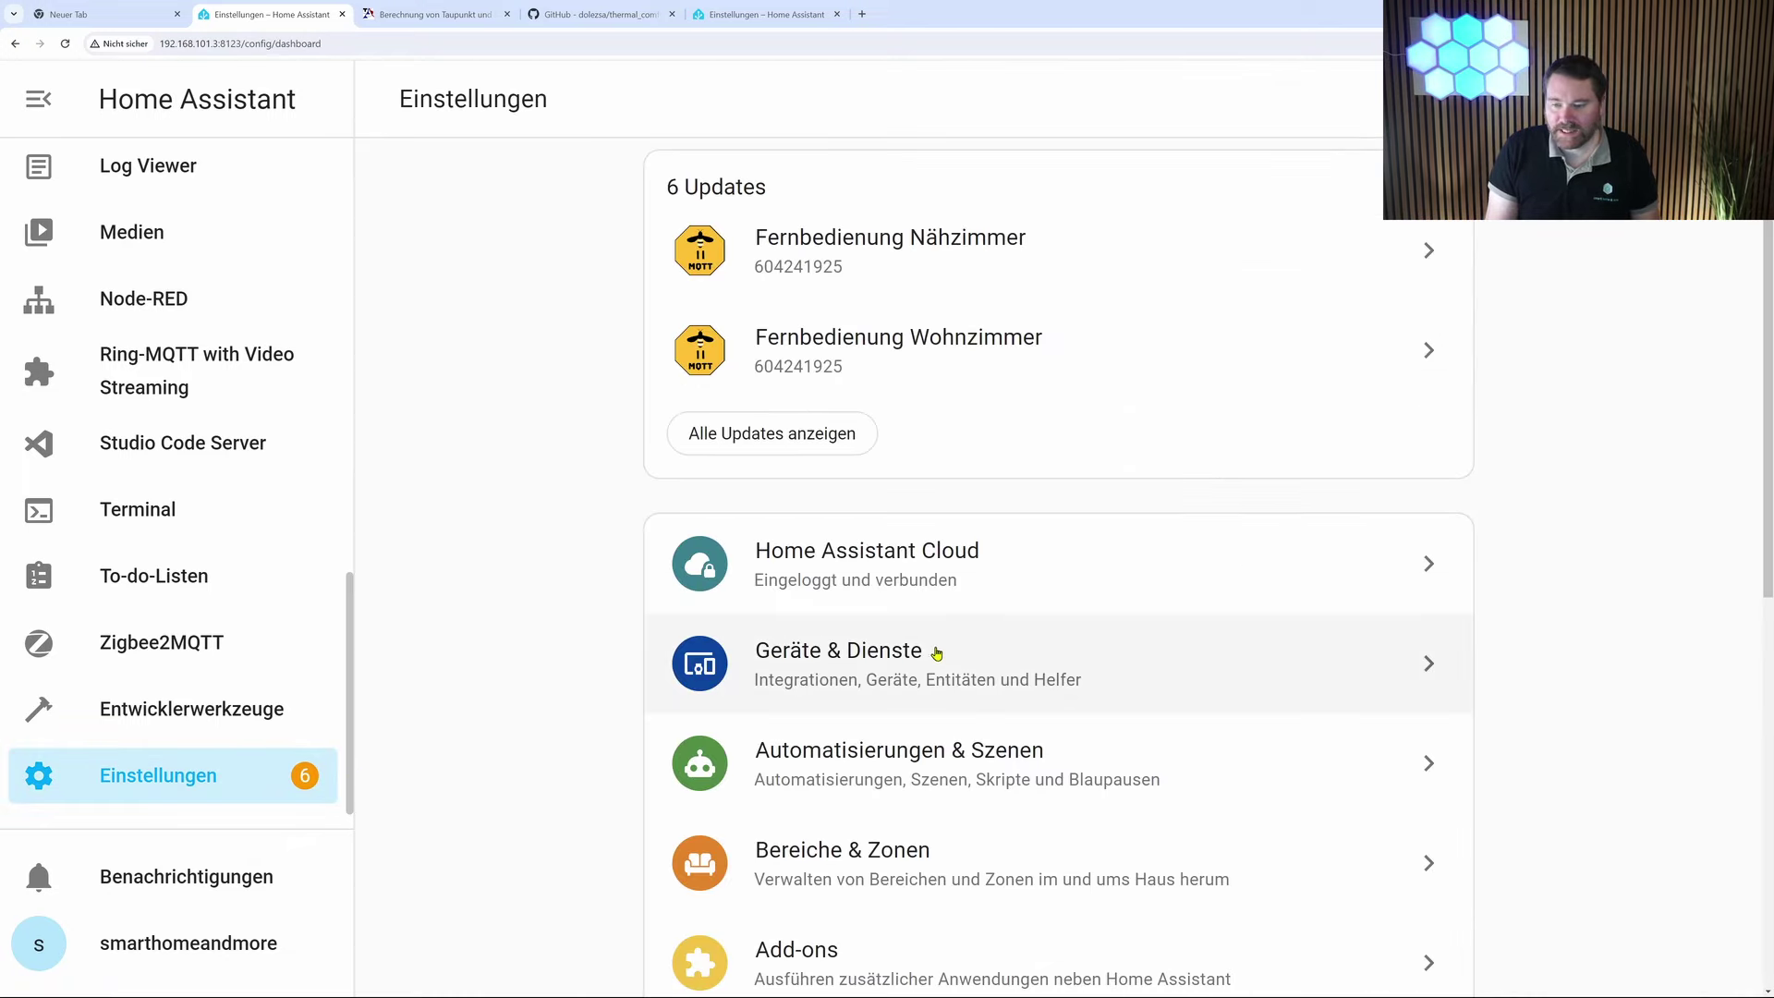
pyautogui.scroll(-2, 813, 652)
pyautogui.click(694, 631)
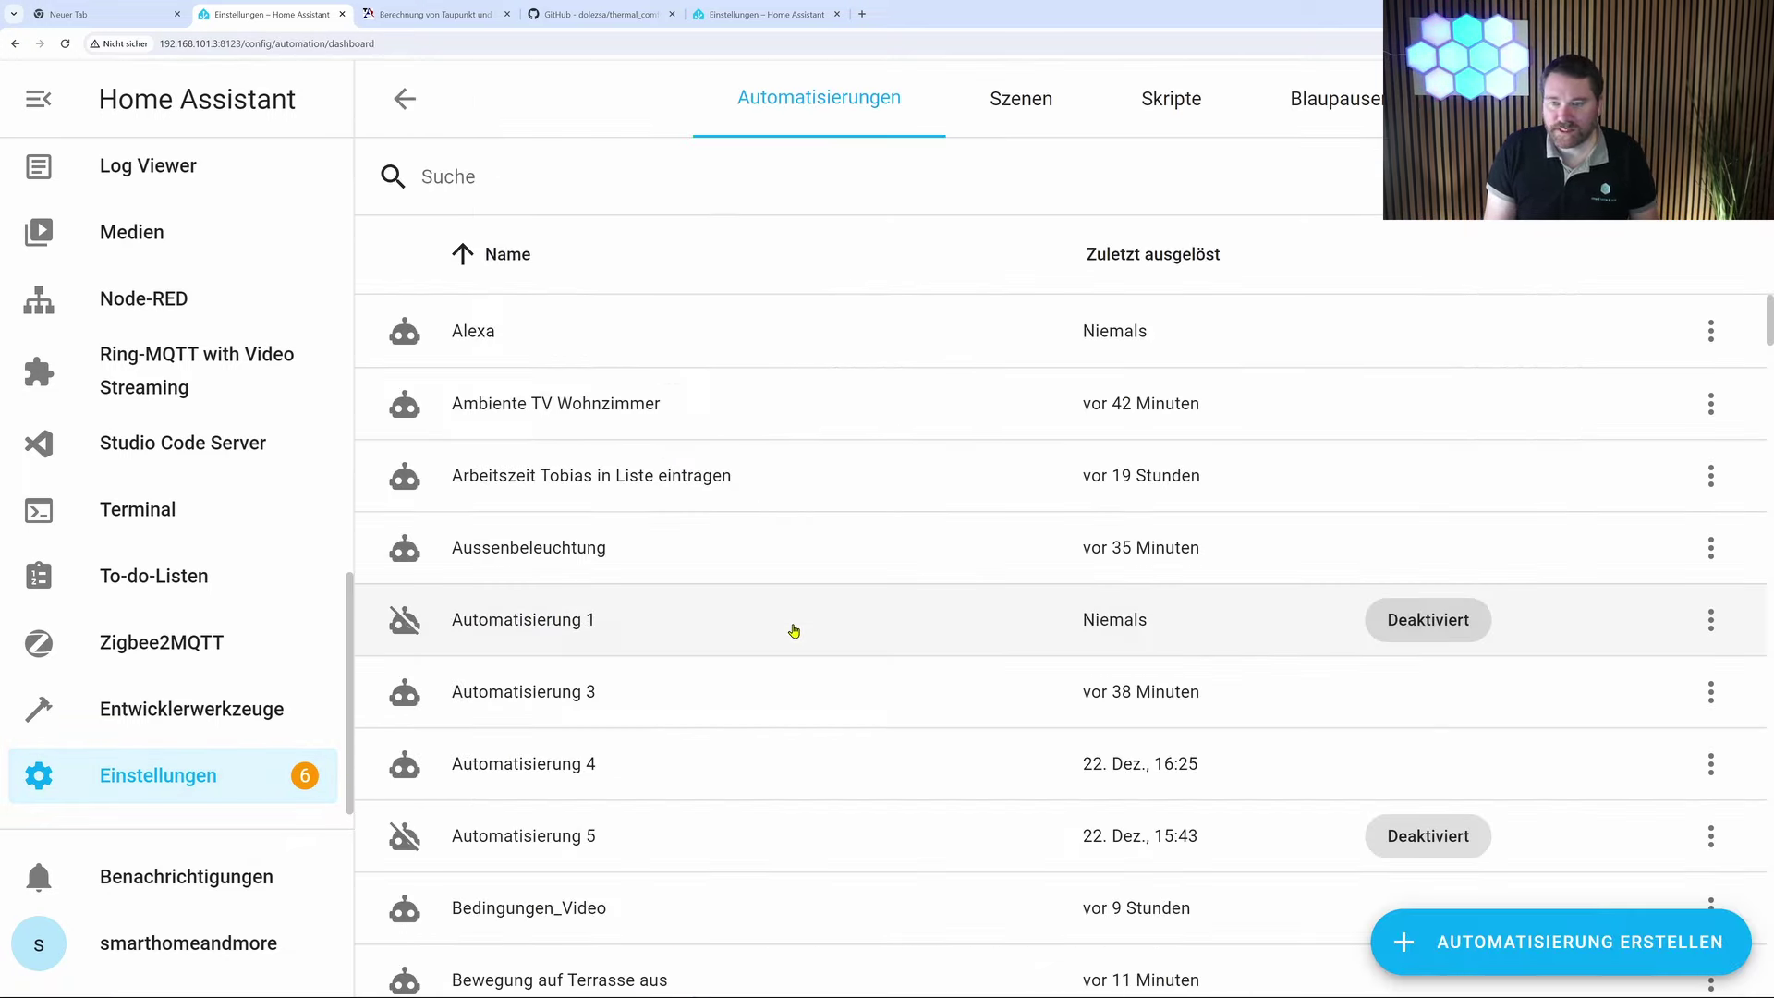
pyautogui.click(465, 178)
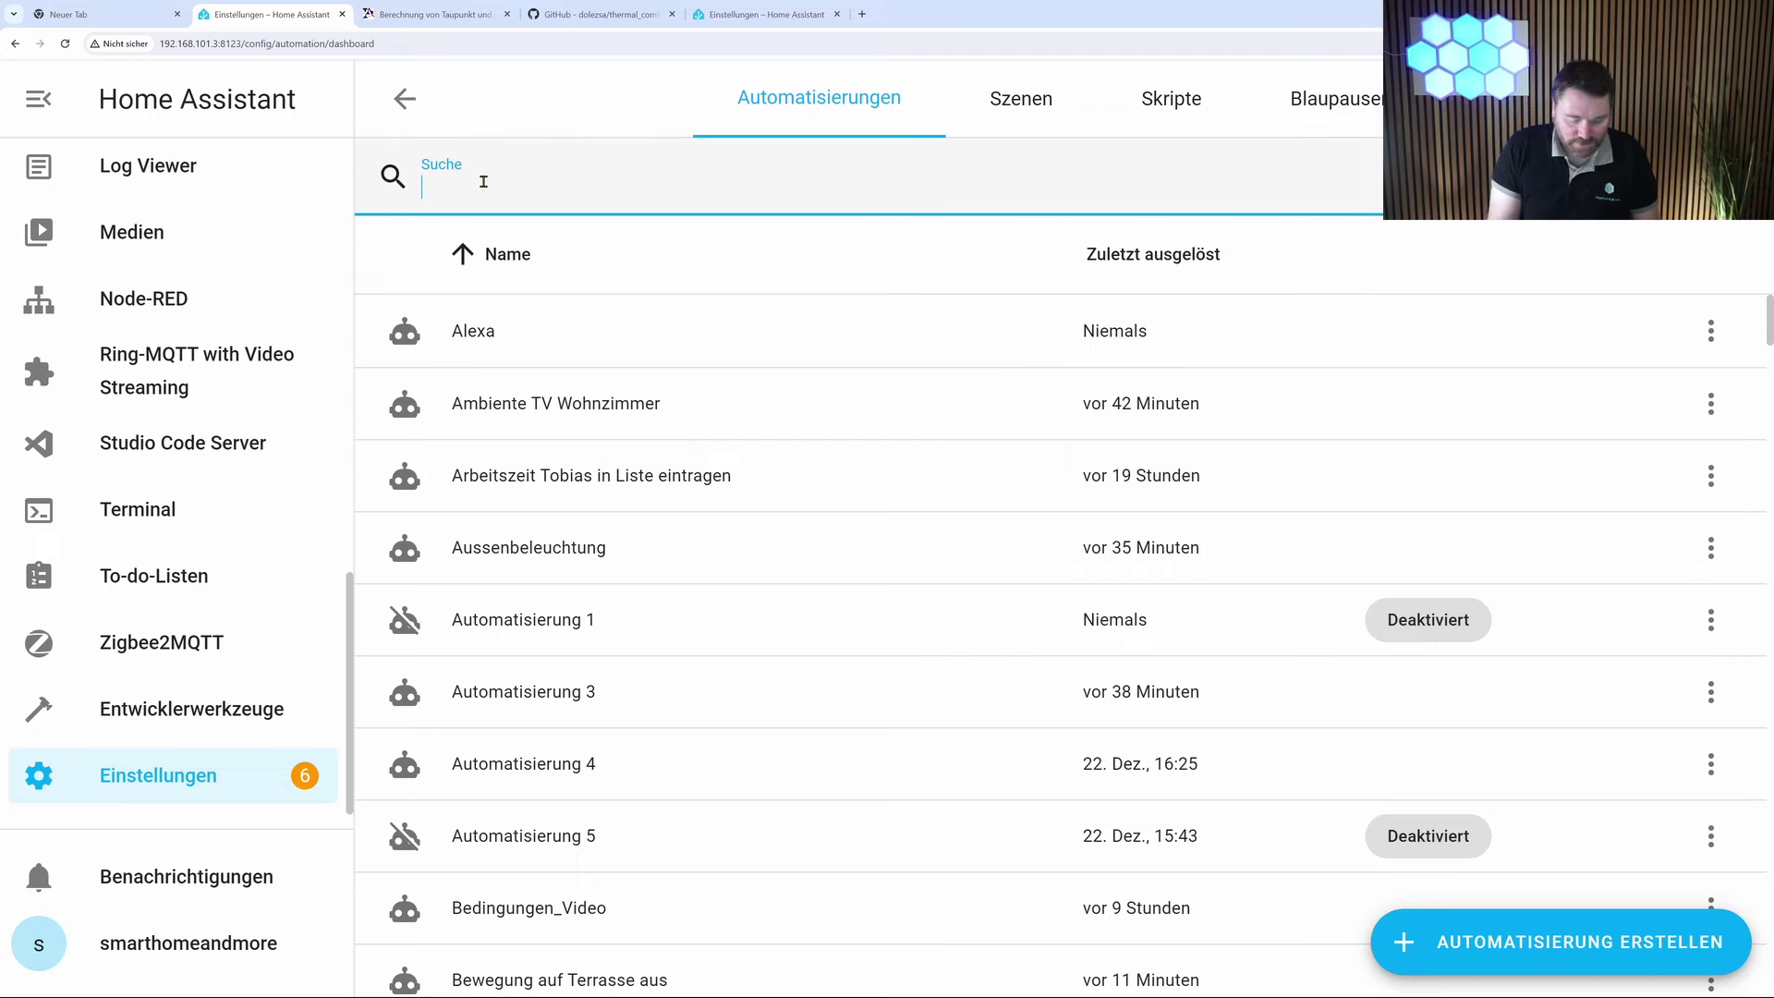
pyautogui.write('lüft')
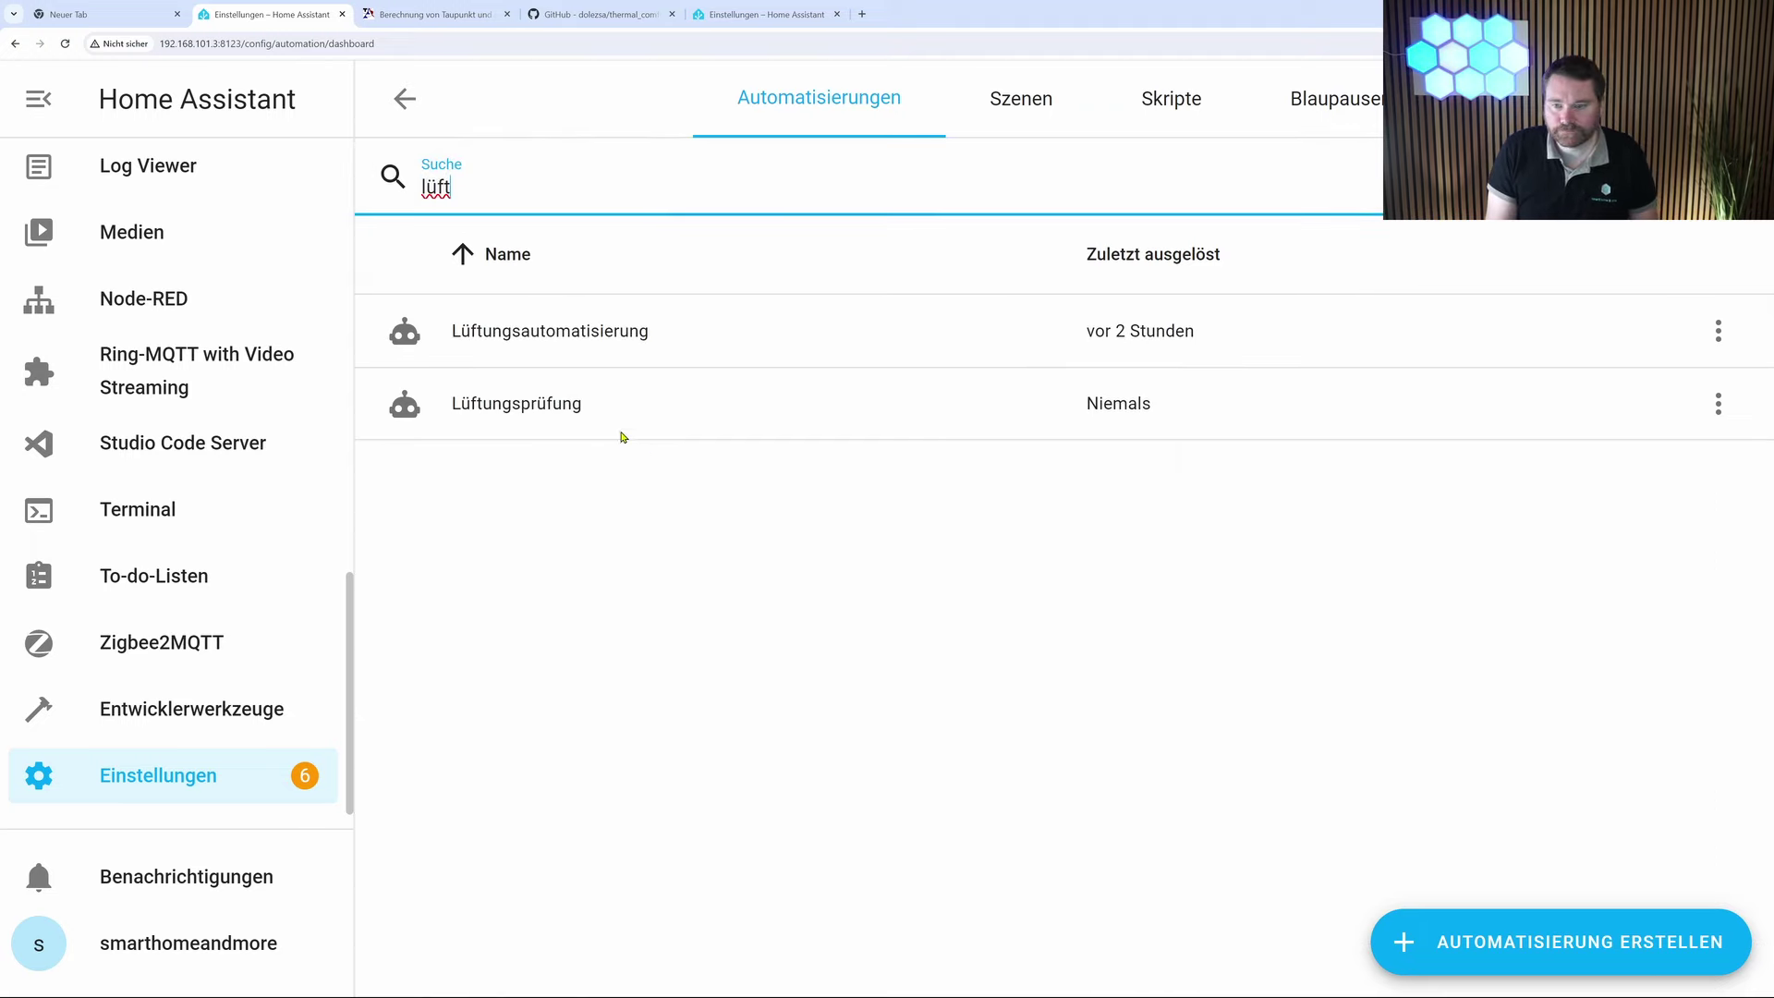
pyautogui.click(592, 406)
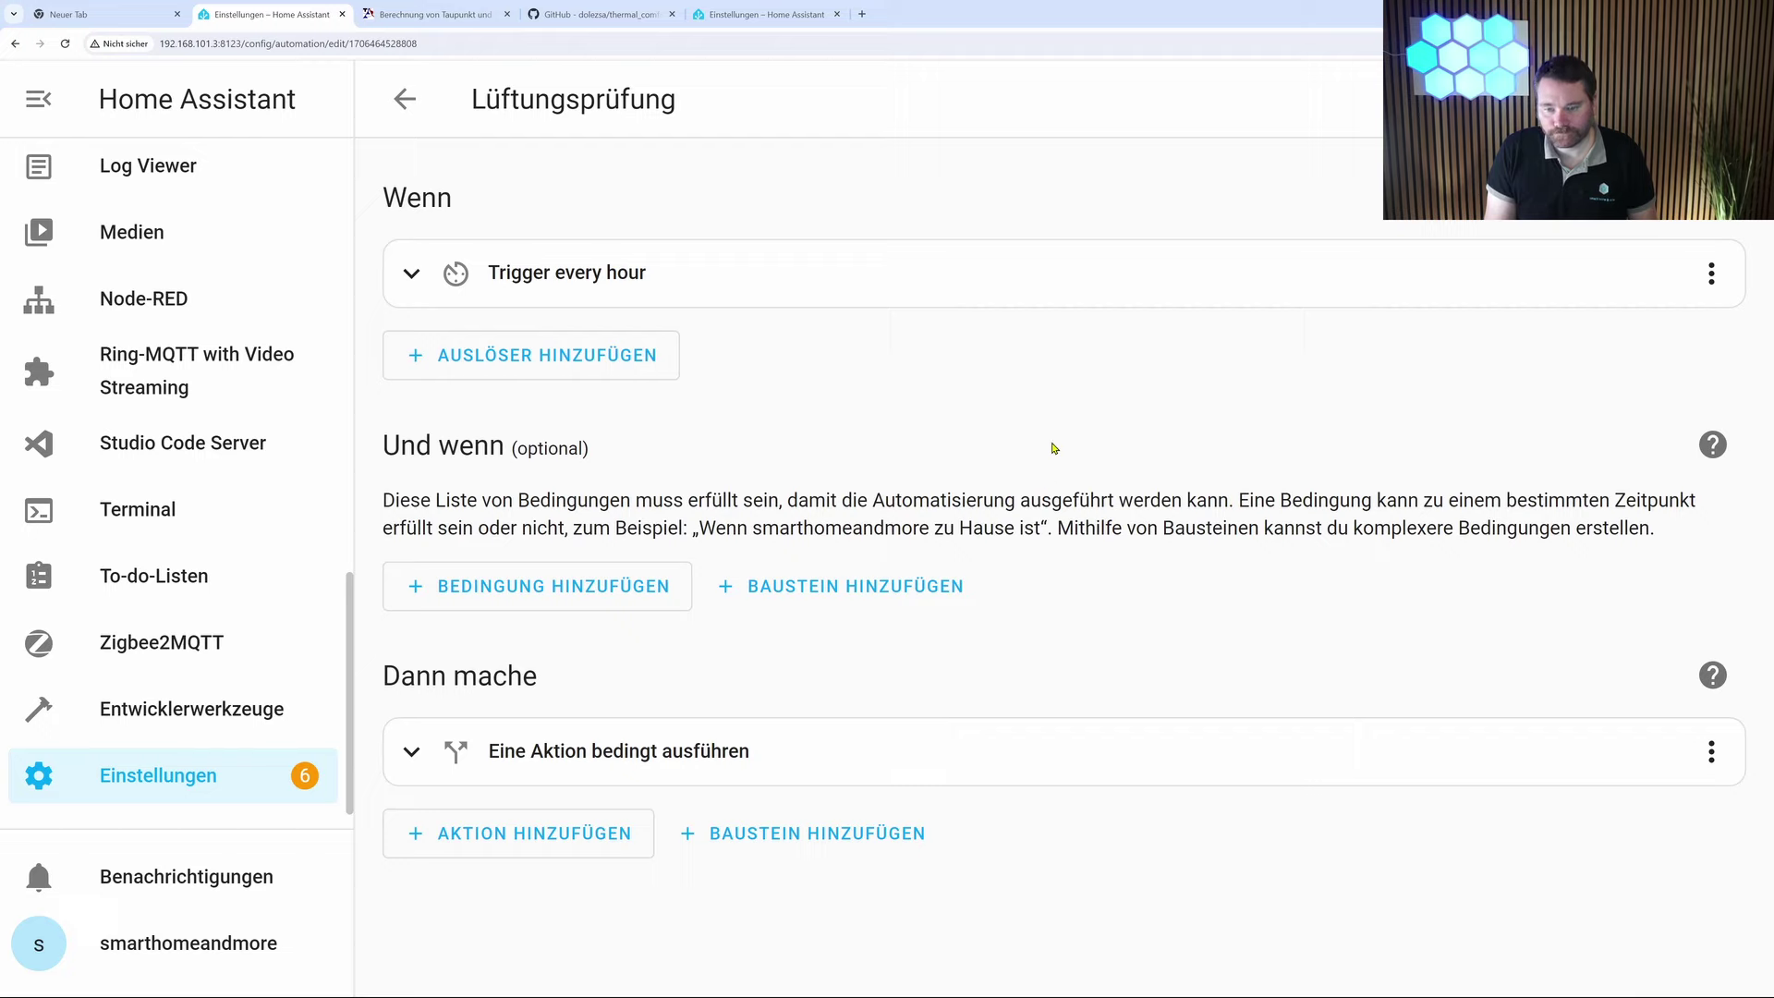
# - Expand the conditional action and add the action Eingabe boolescher Wert: Einschalten to its Dann section
pyautogui.click(407, 754)
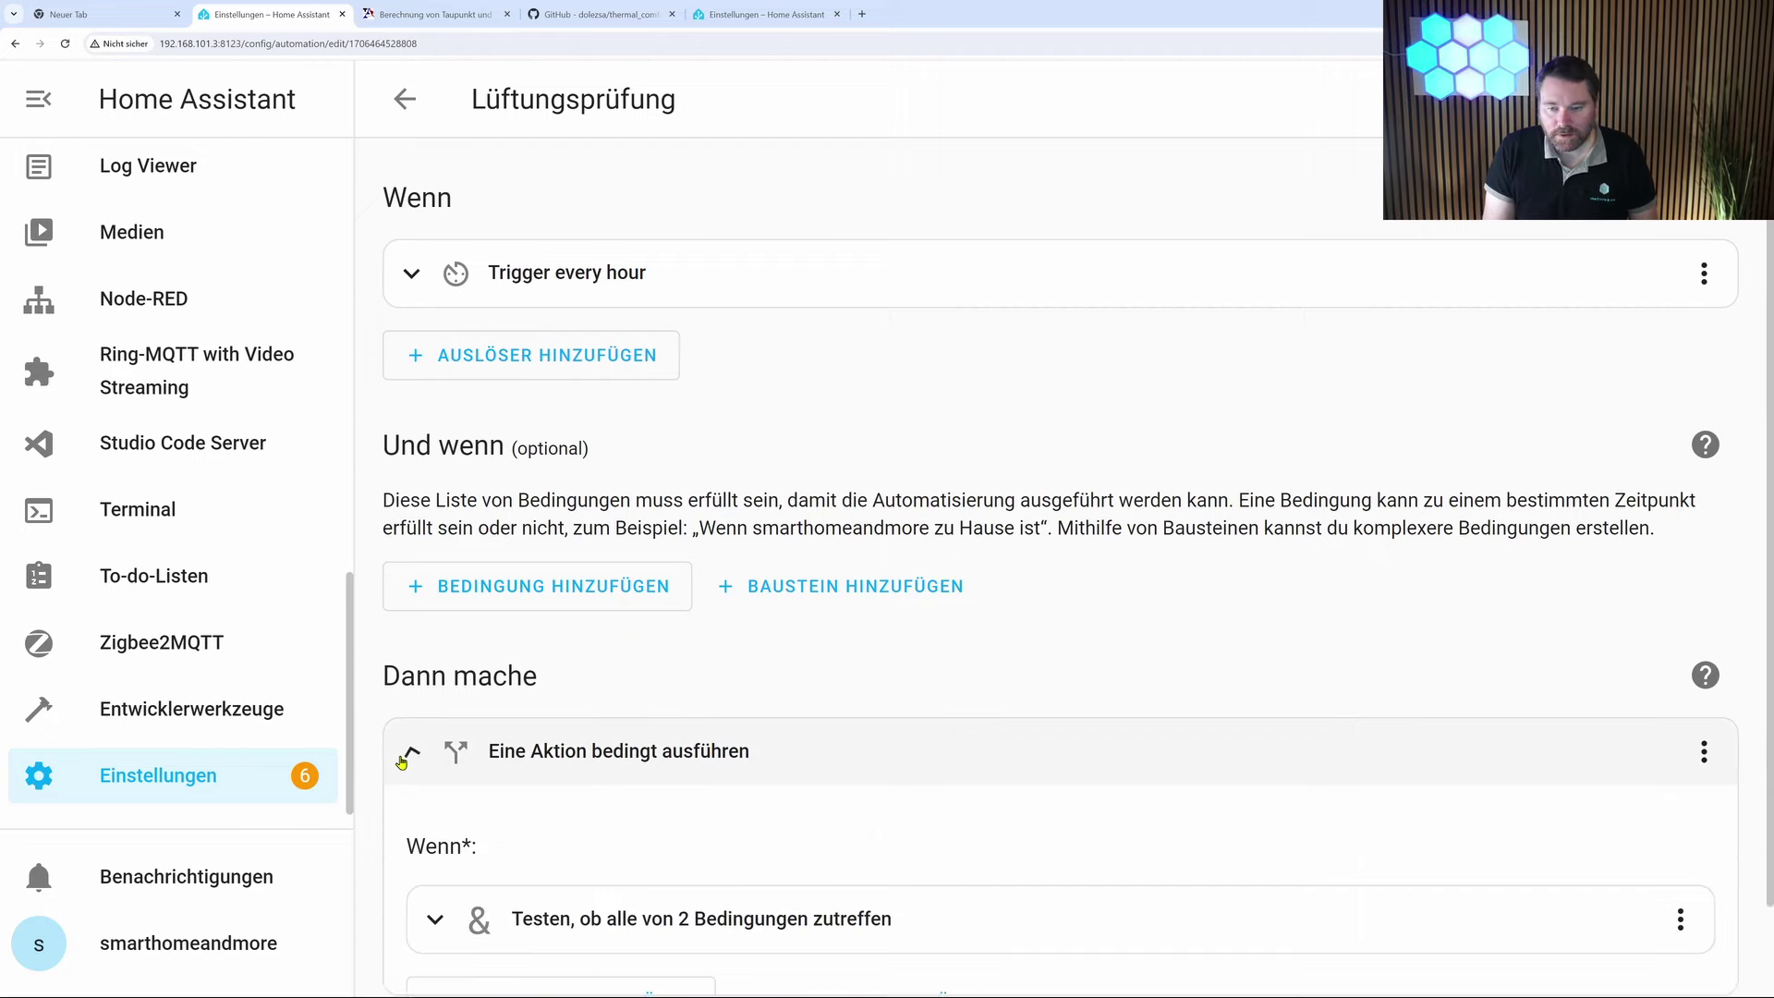
pyautogui.scroll(-3, 487, 723)
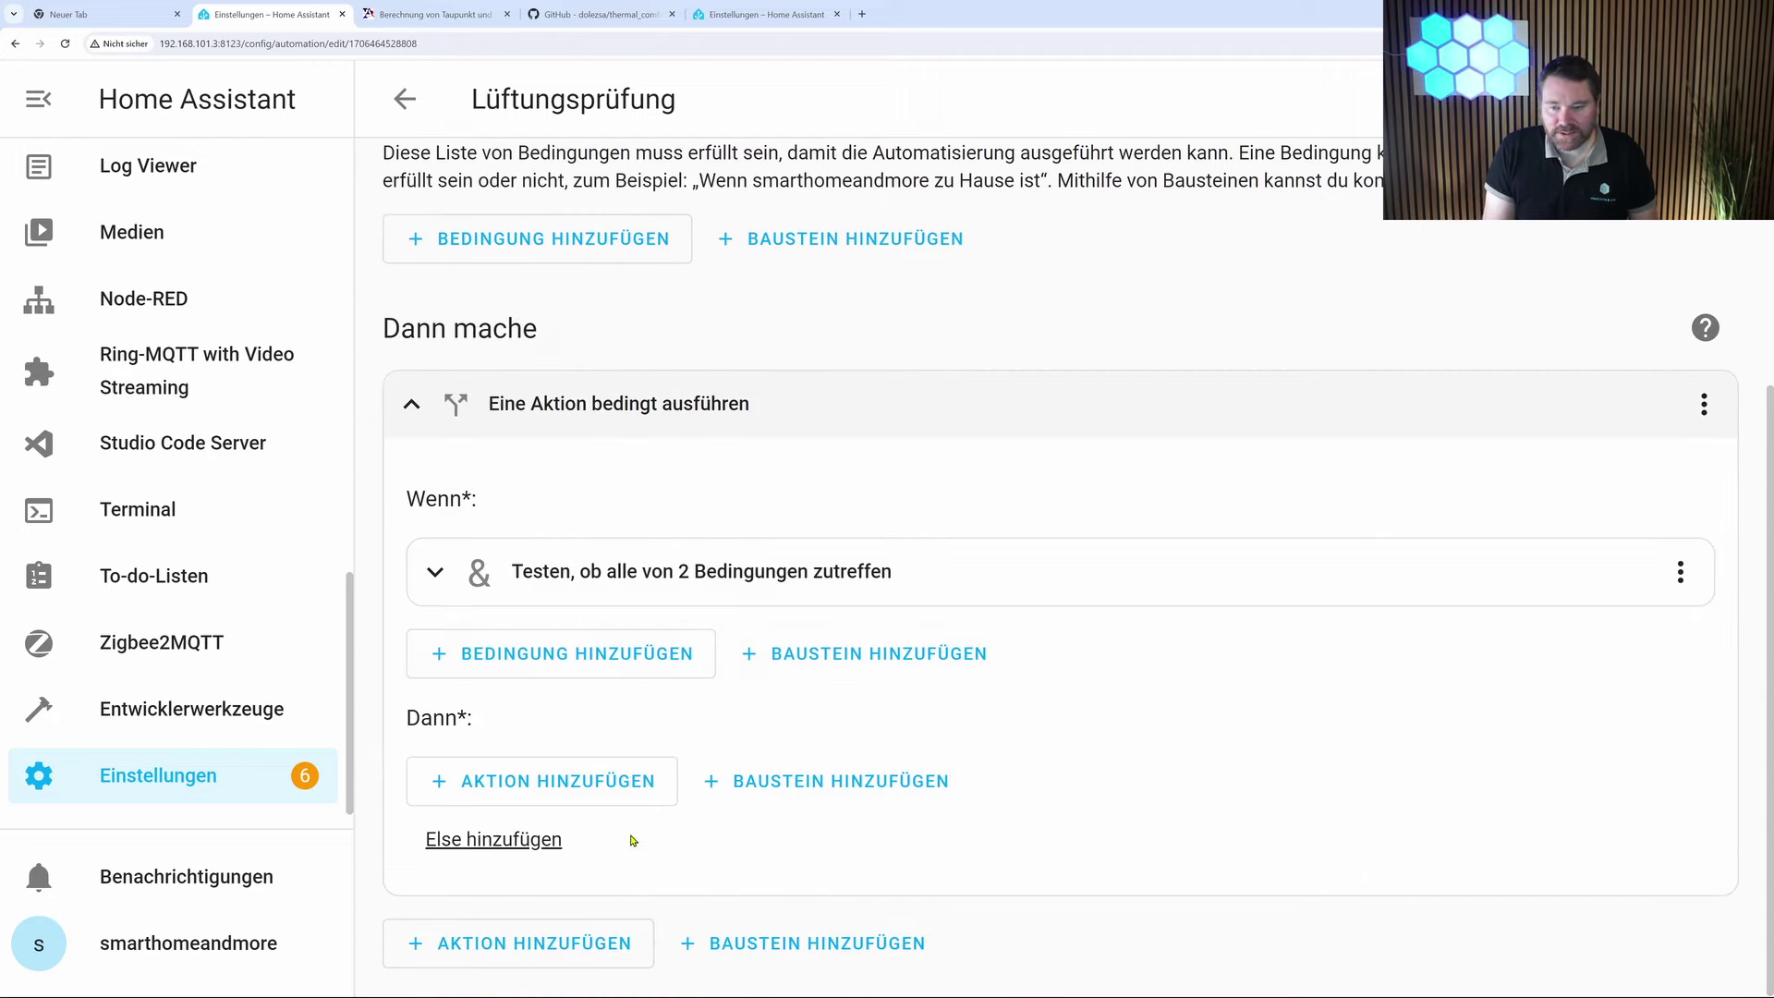
pyautogui.click(534, 788)
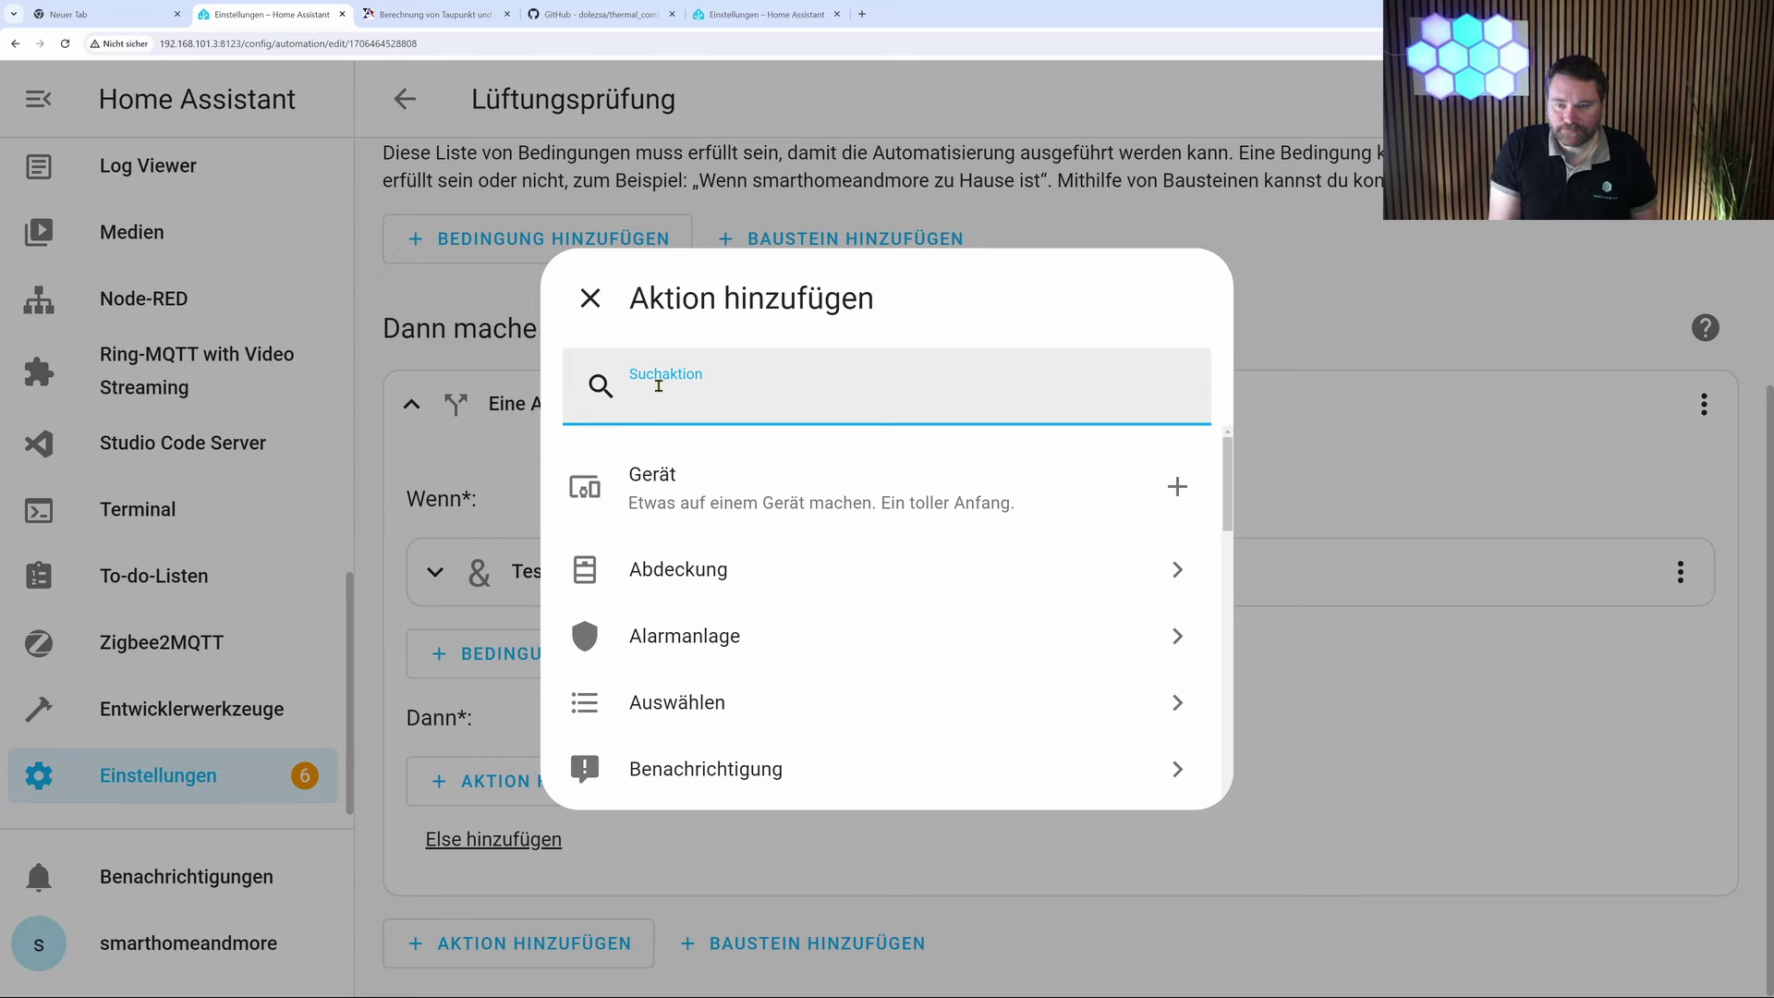
pyautogui.write('input')
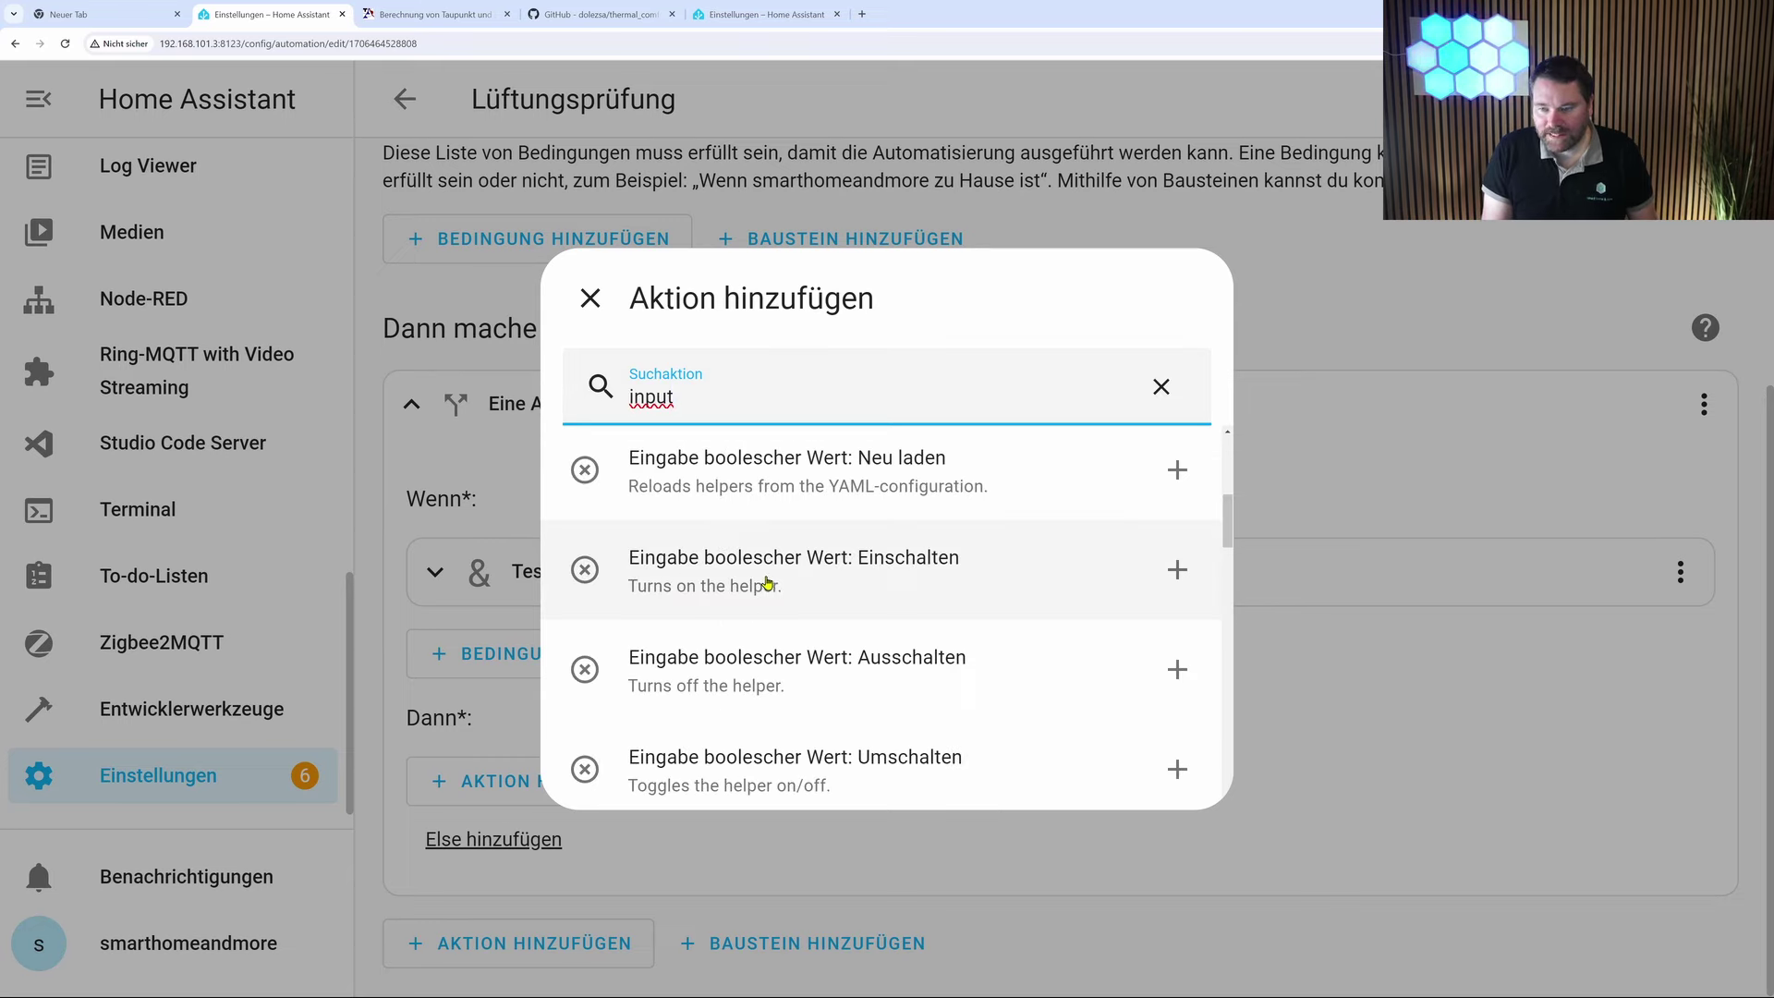
pyautogui.click(728, 587)
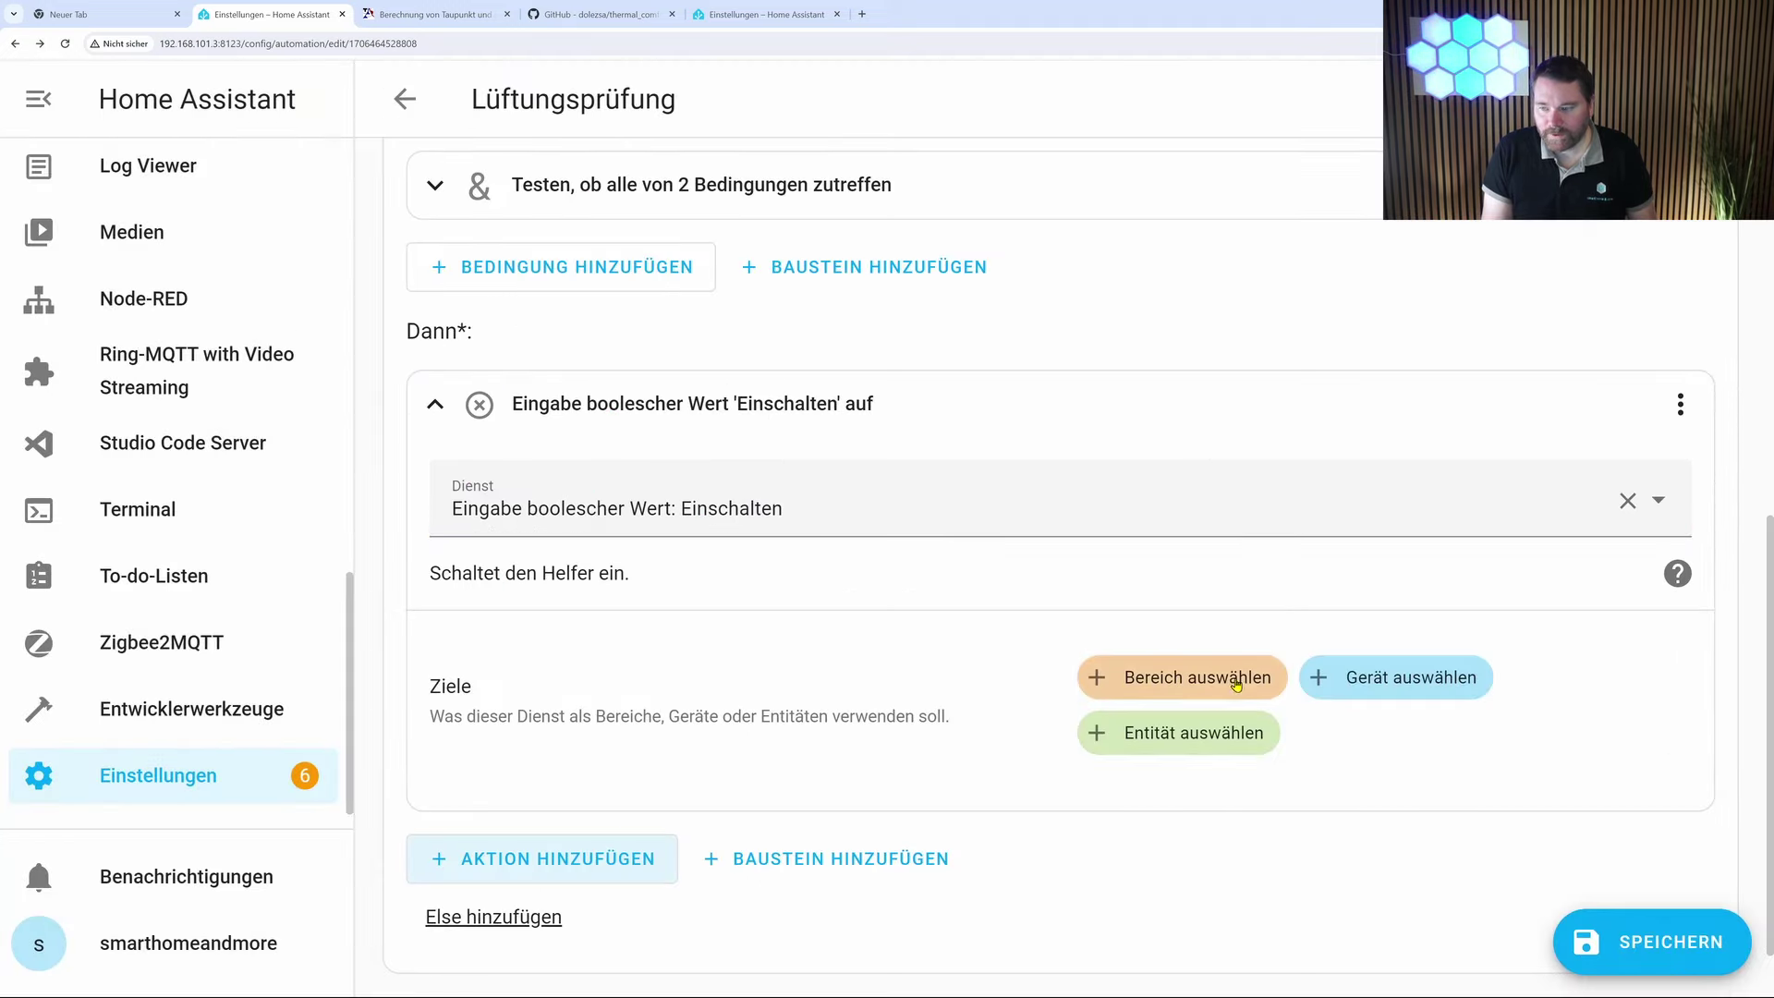
# - Choose the Lüftungshelfer entity as the target of the Einschalten action
pyautogui.click(1186, 745)
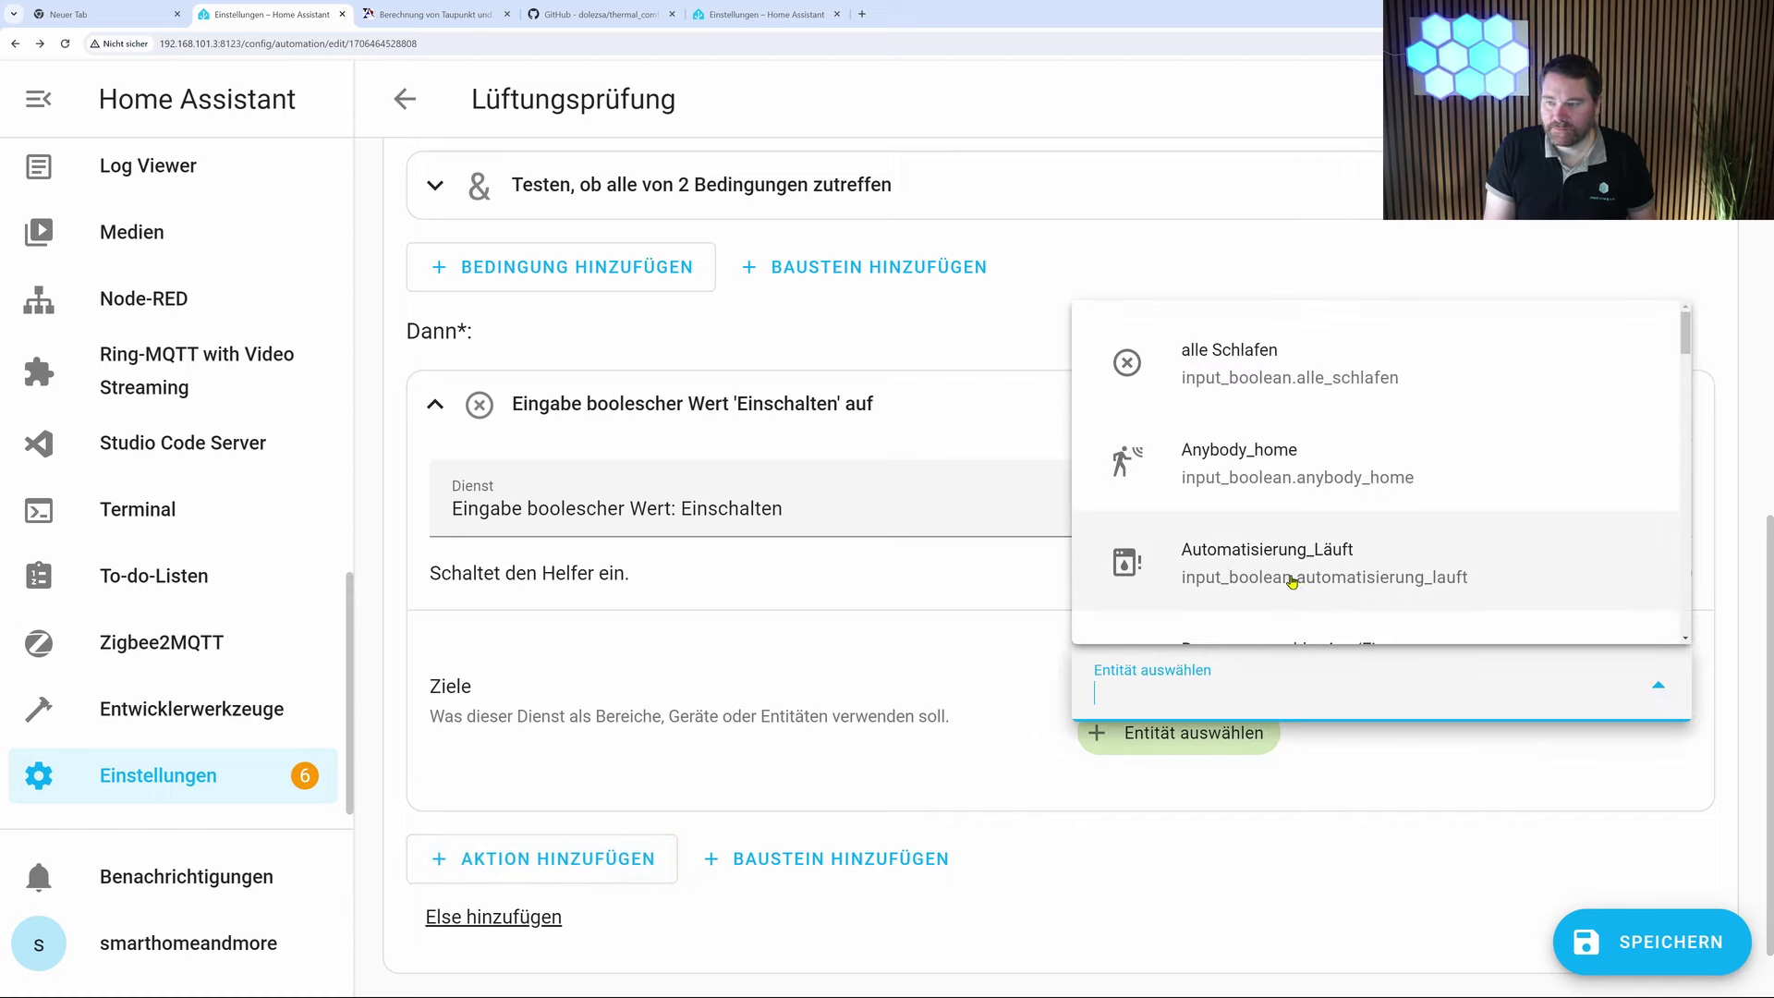
pyautogui.scroll(-3, 1292, 581)
pyautogui.click(1201, 433)
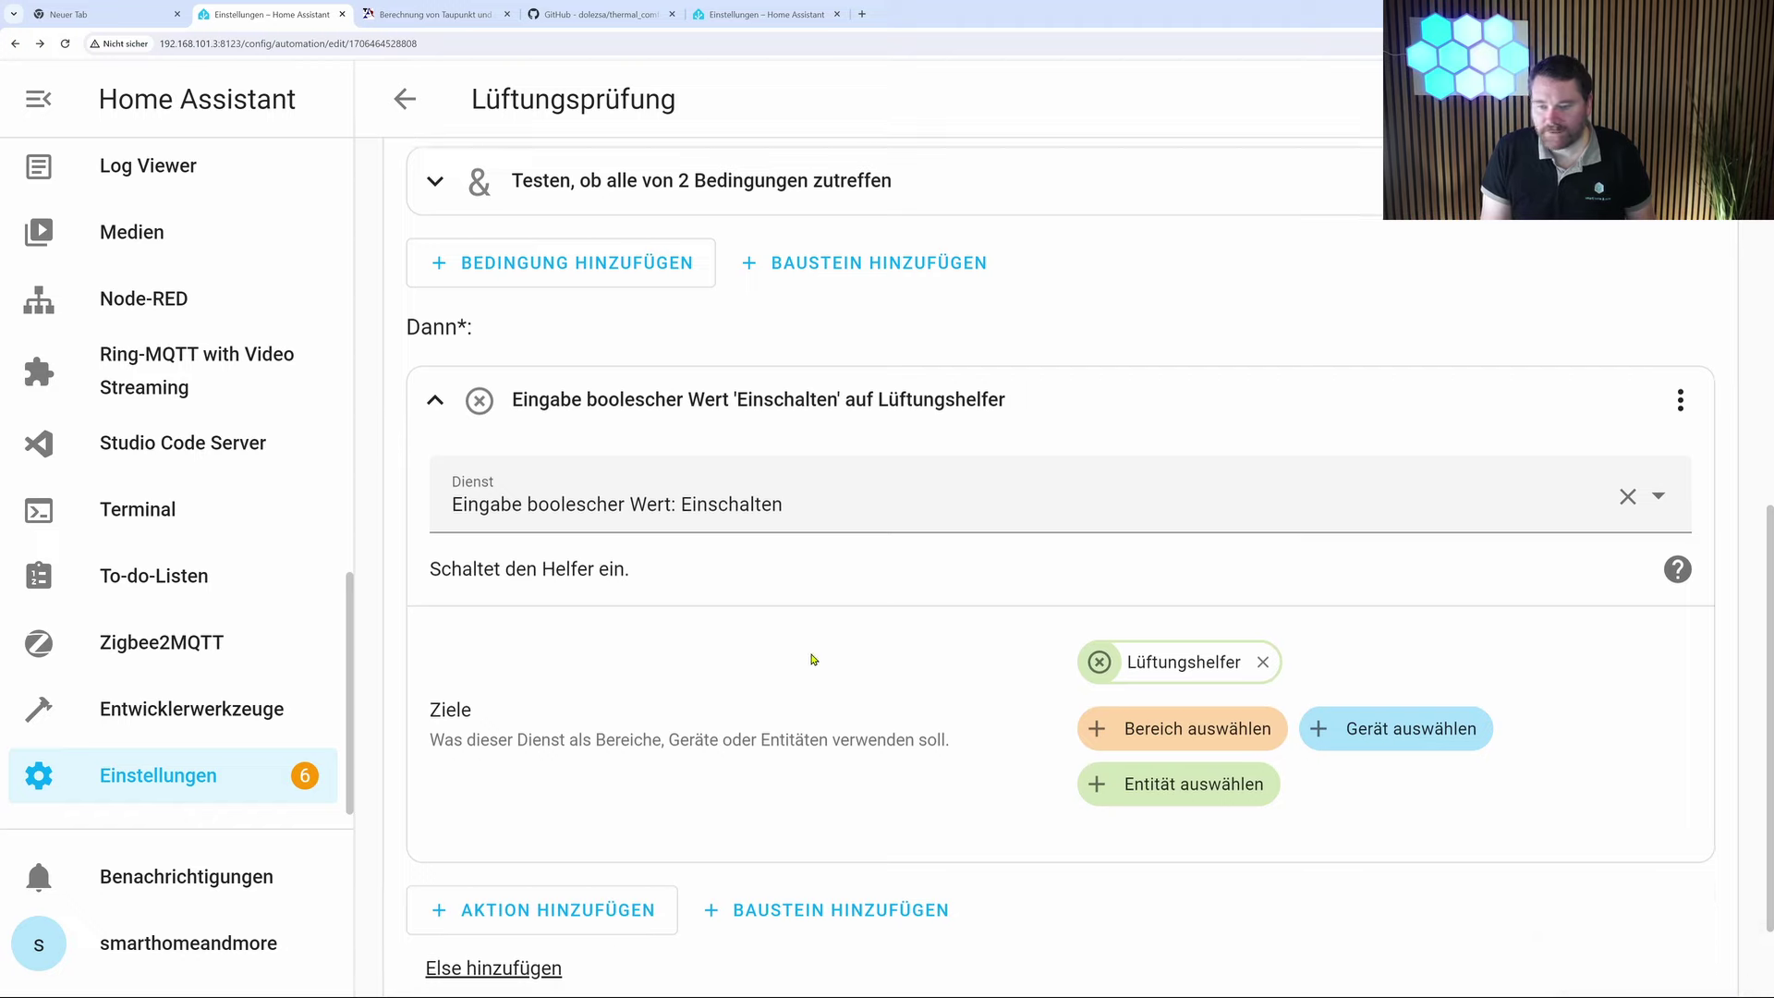
# - Add a Sonst section to the conditional action and insert the action Eingabe boolescher Wert: Ausschalten in it
pyautogui.scroll(-2, 811, 662)
pyautogui.click(435, 270)
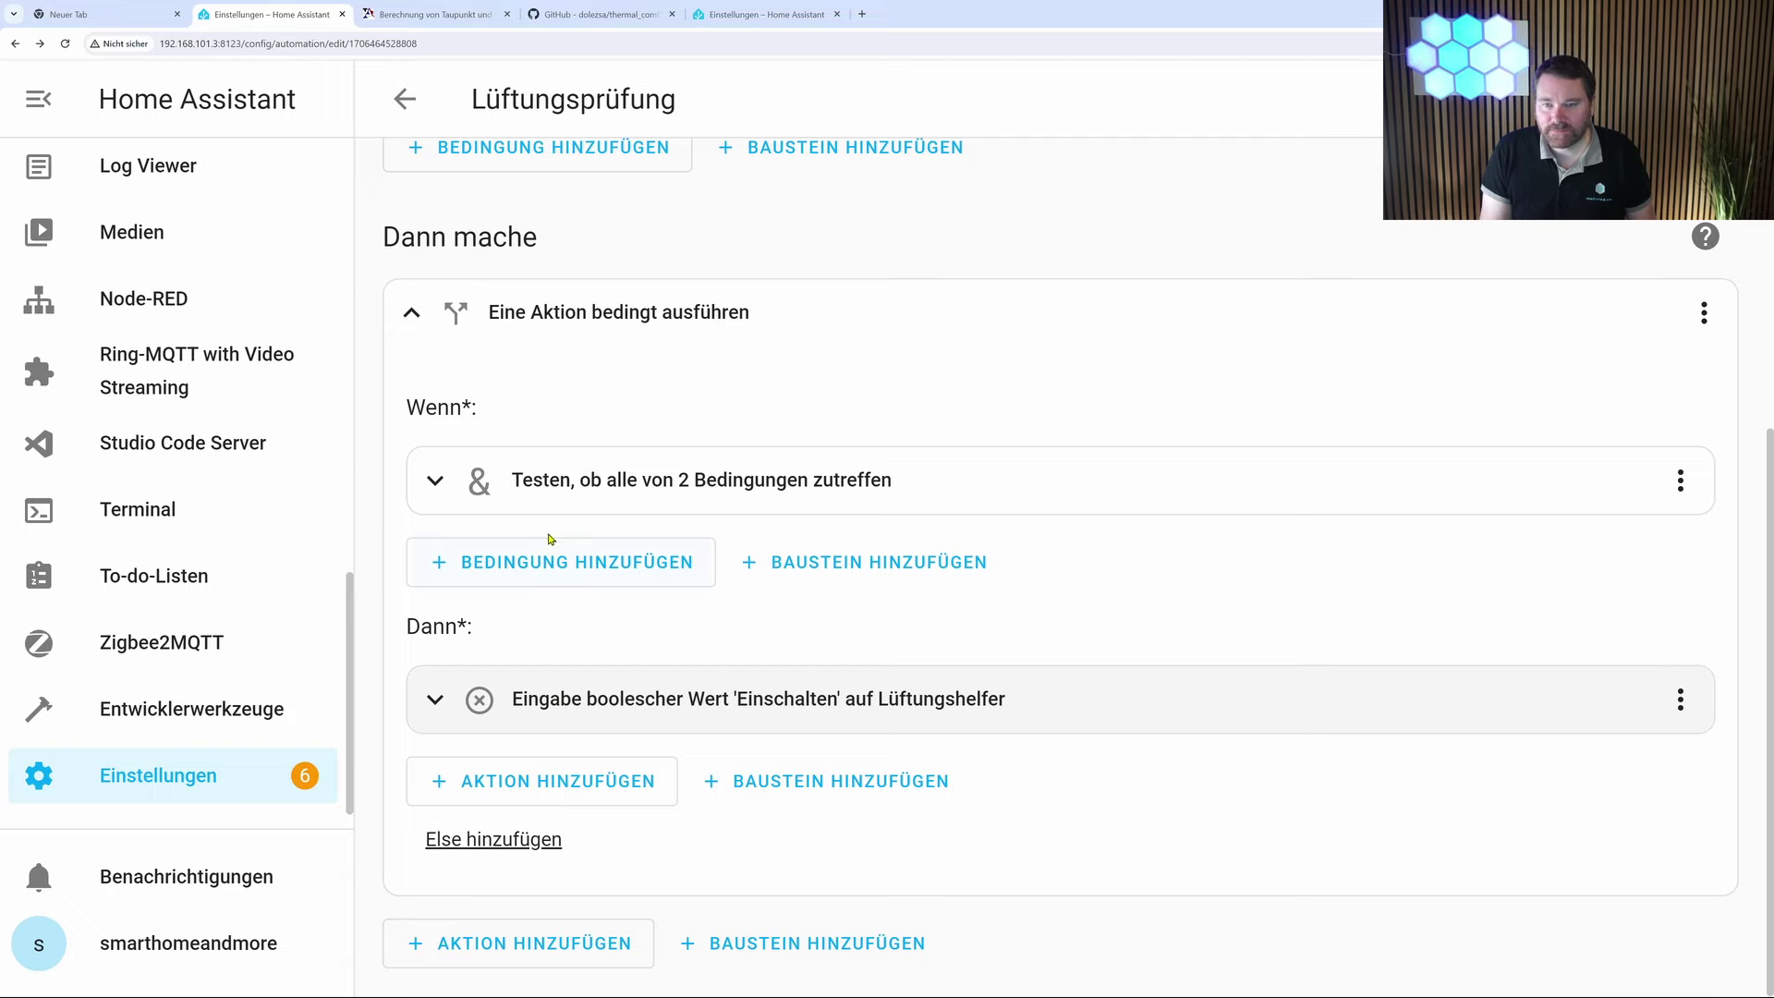
pyautogui.scroll(3, 549, 539)
pyautogui.scroll(-3, 724, 574)
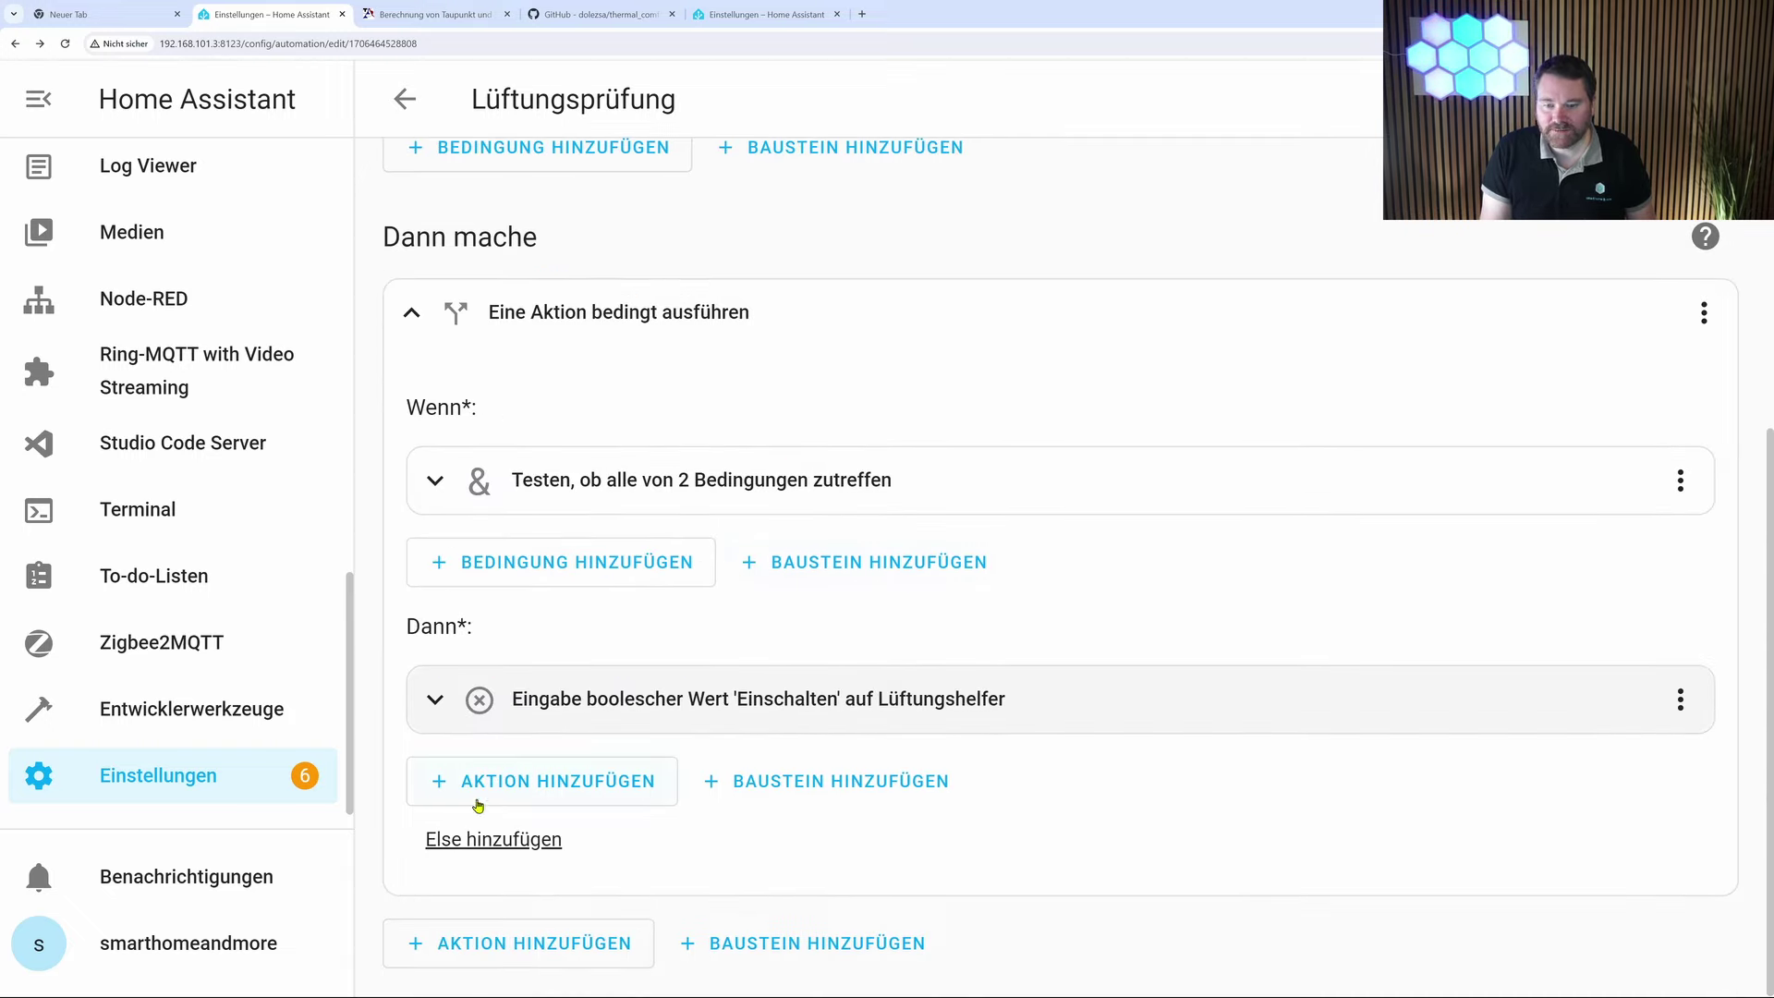
pyautogui.click(491, 848)
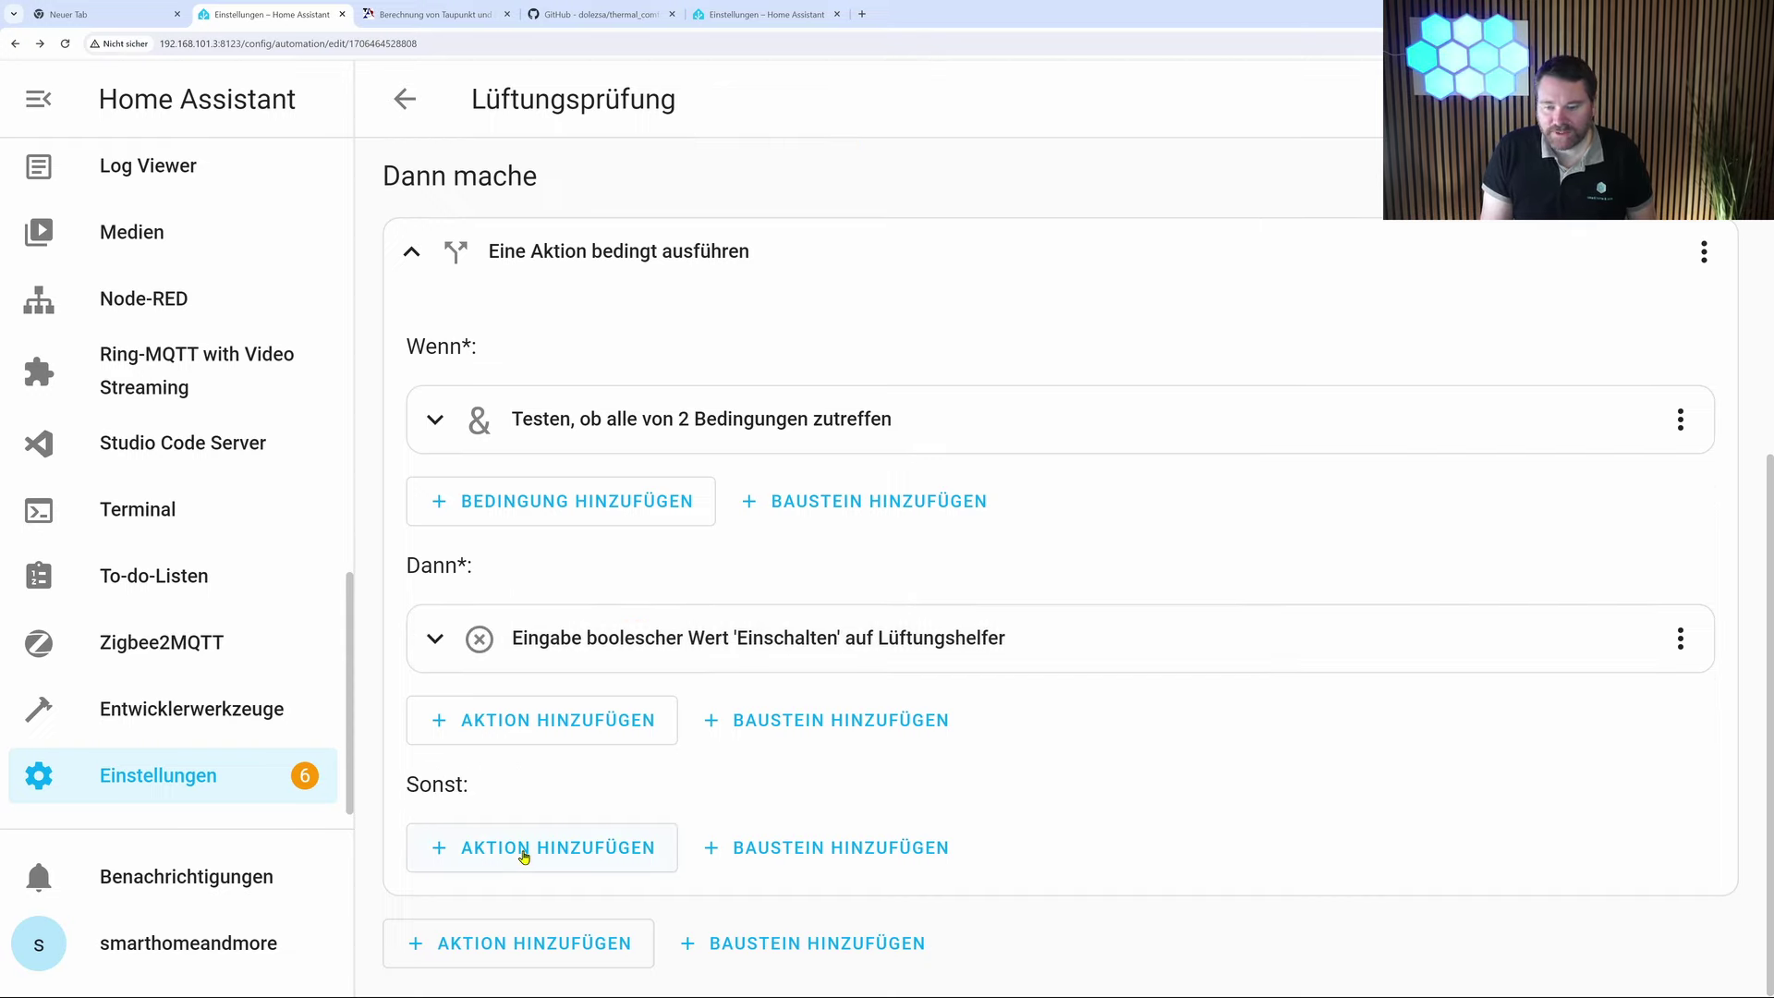
pyautogui.click(524, 855)
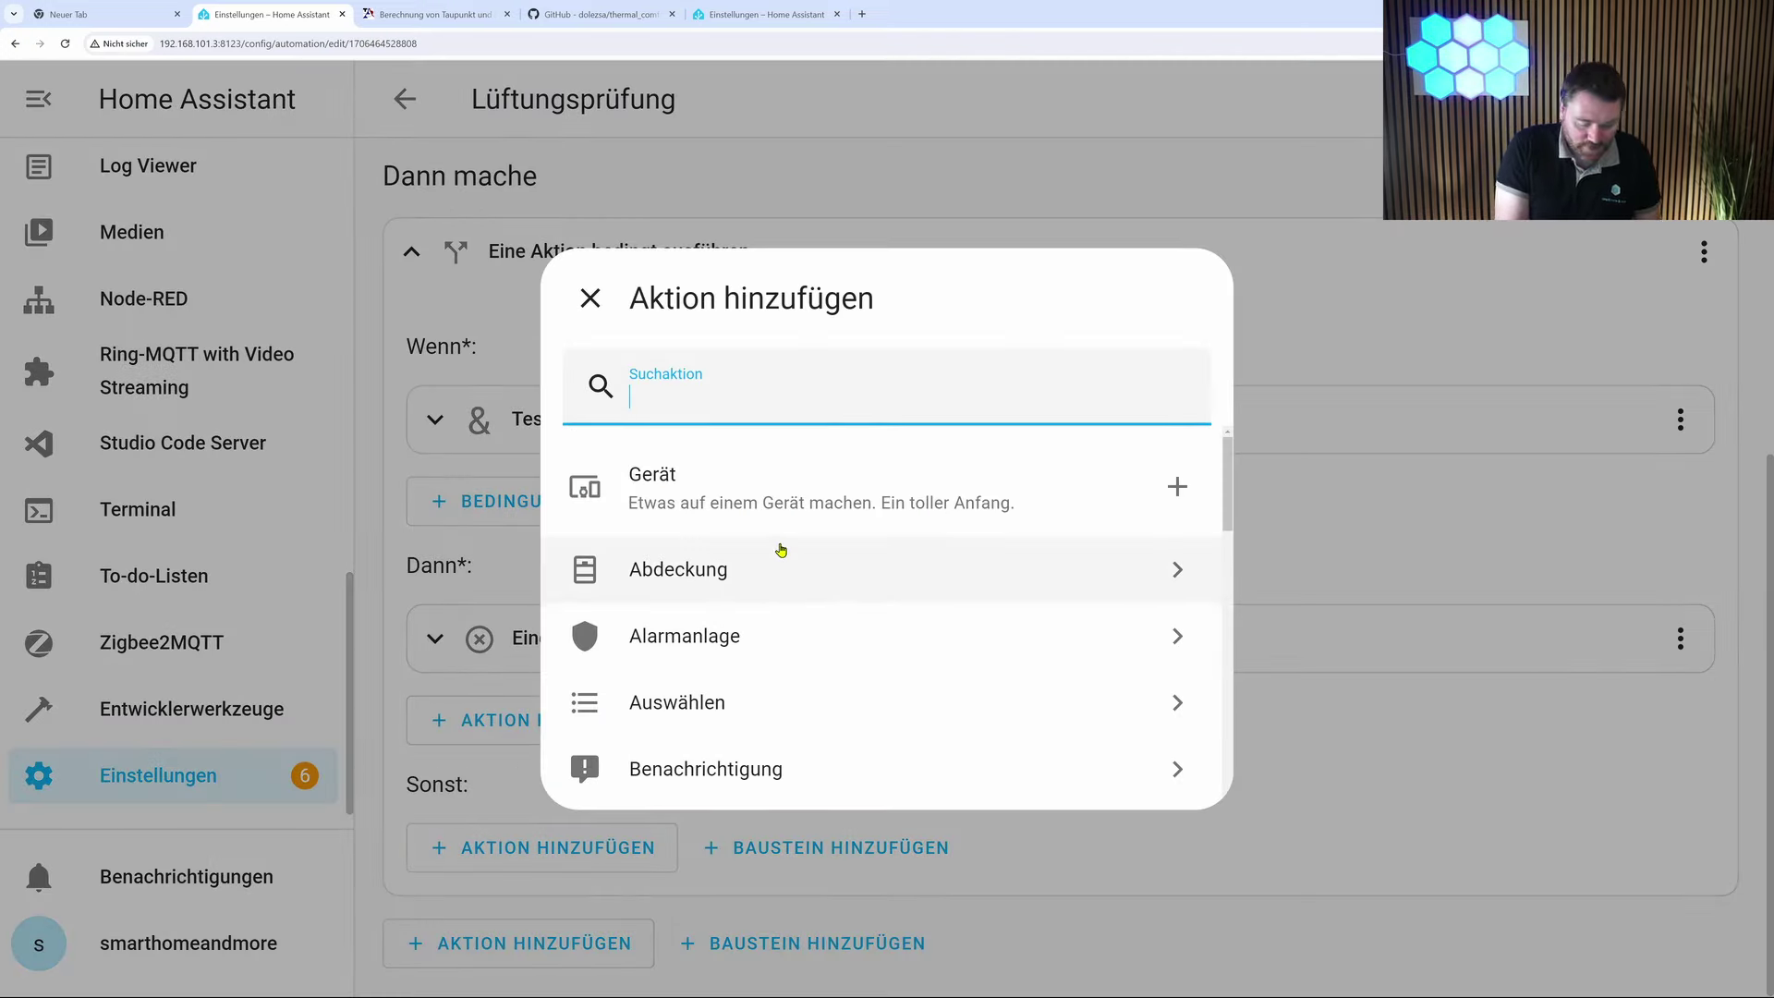
pyautogui.write('input')
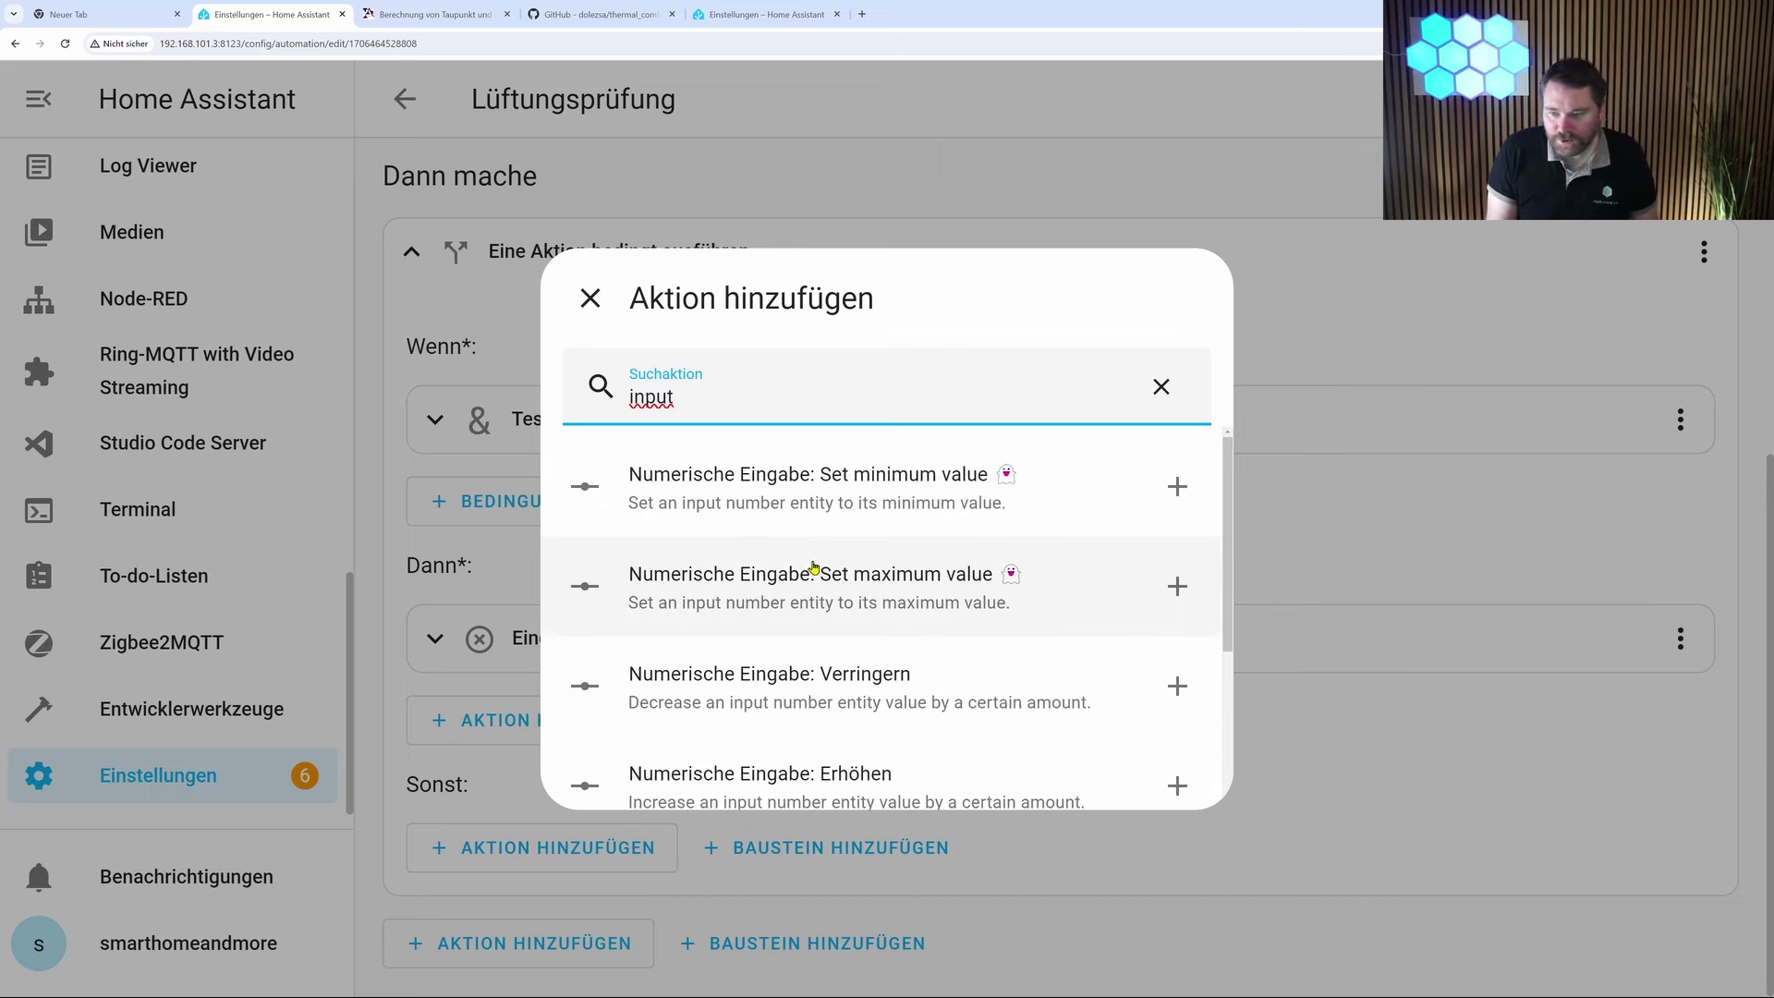
pyautogui.scroll(-3, 831, 592)
pyautogui.scroll(4, 933, 653)
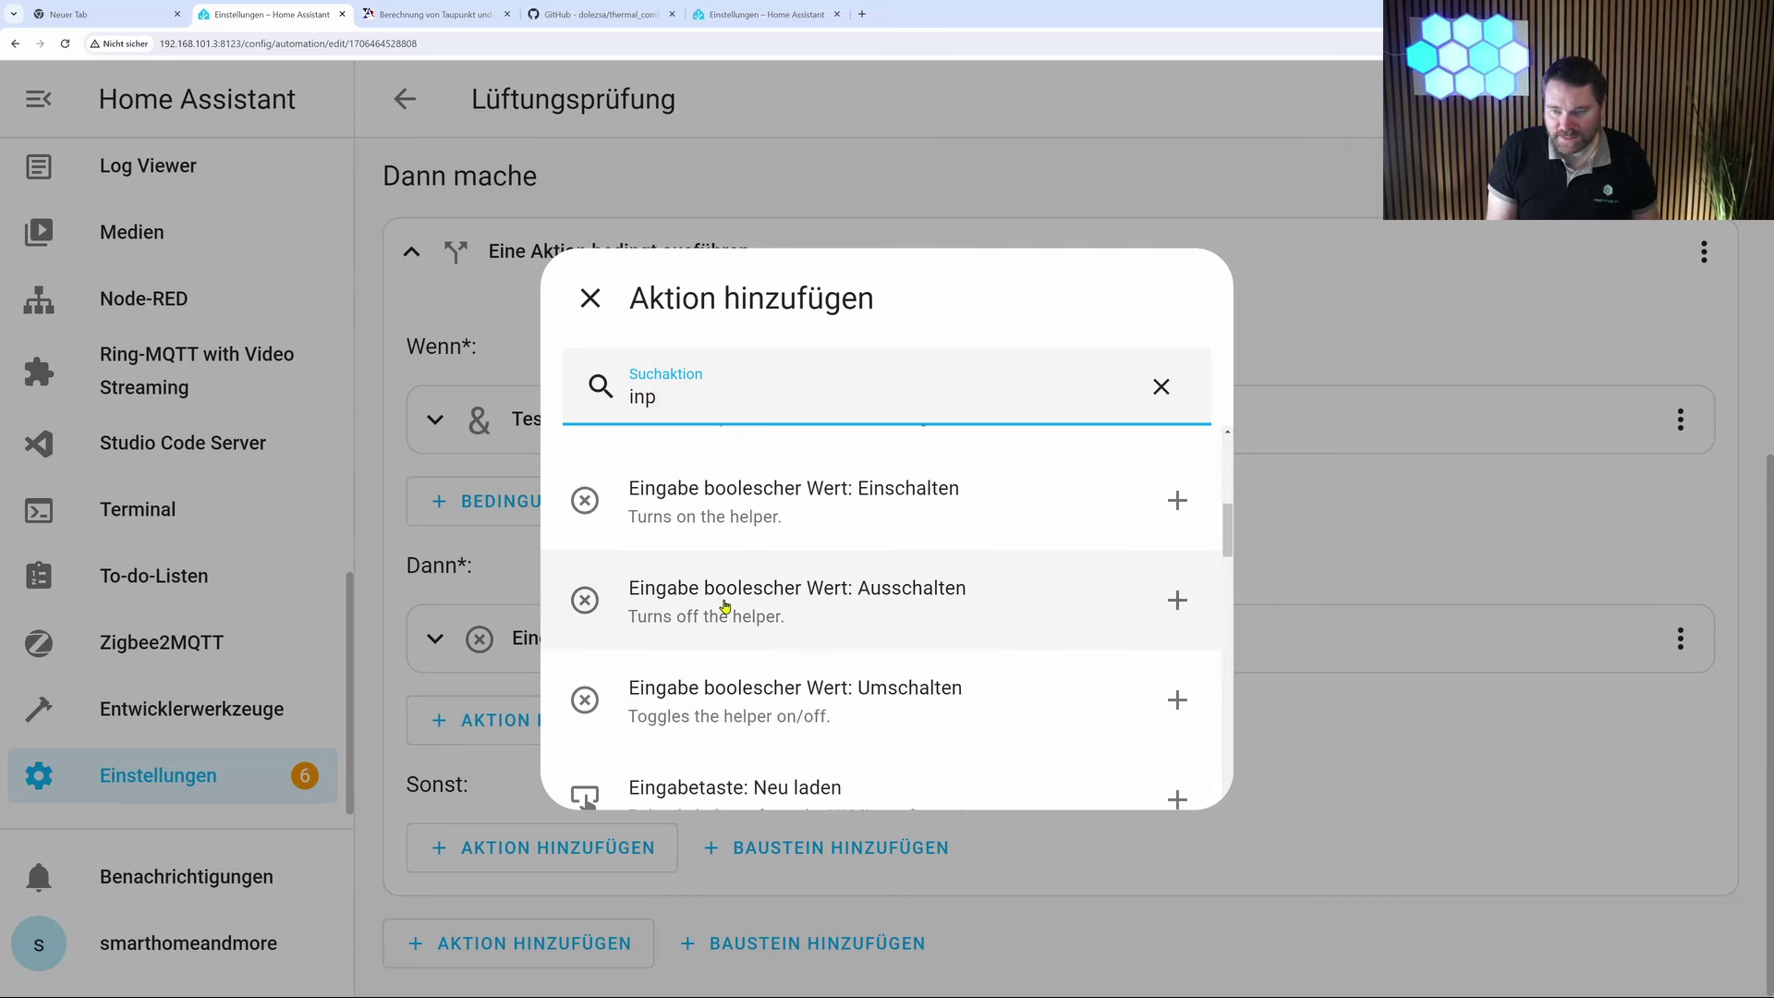
pyautogui.click(723, 603)
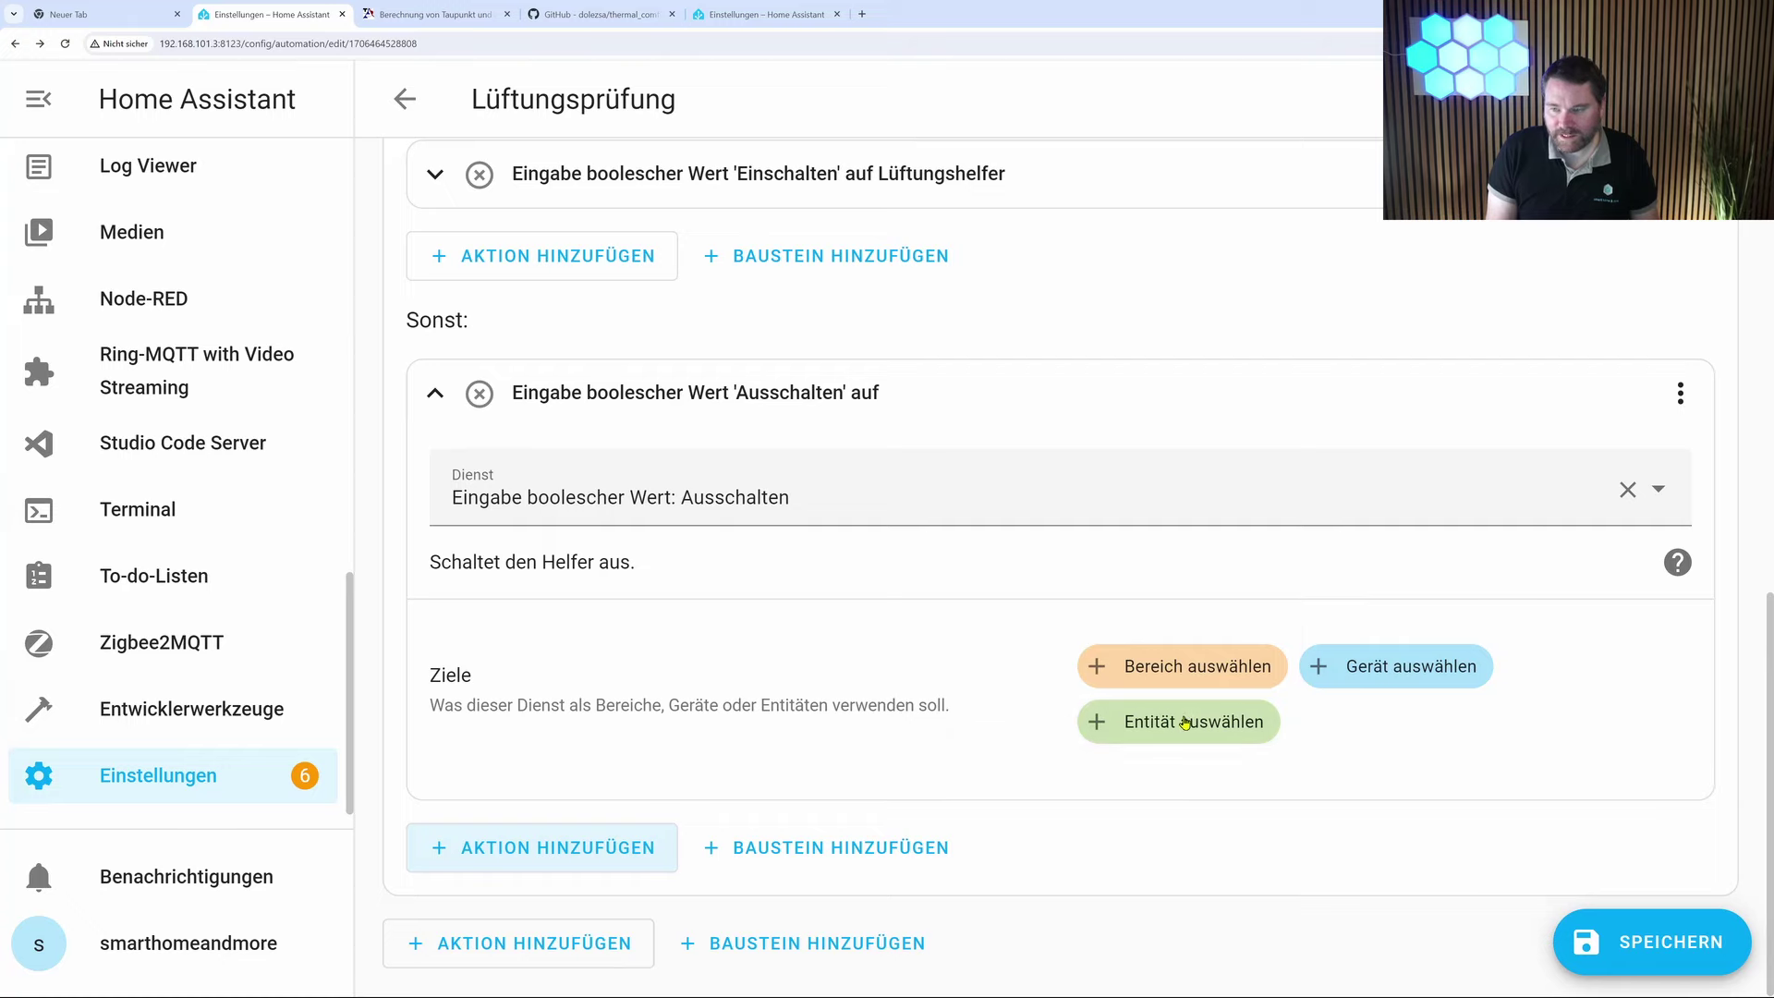
# - Choose the Lüftungshelfer entity as the target of the Ausschalten action and save the automation
pyautogui.click(1188, 724)
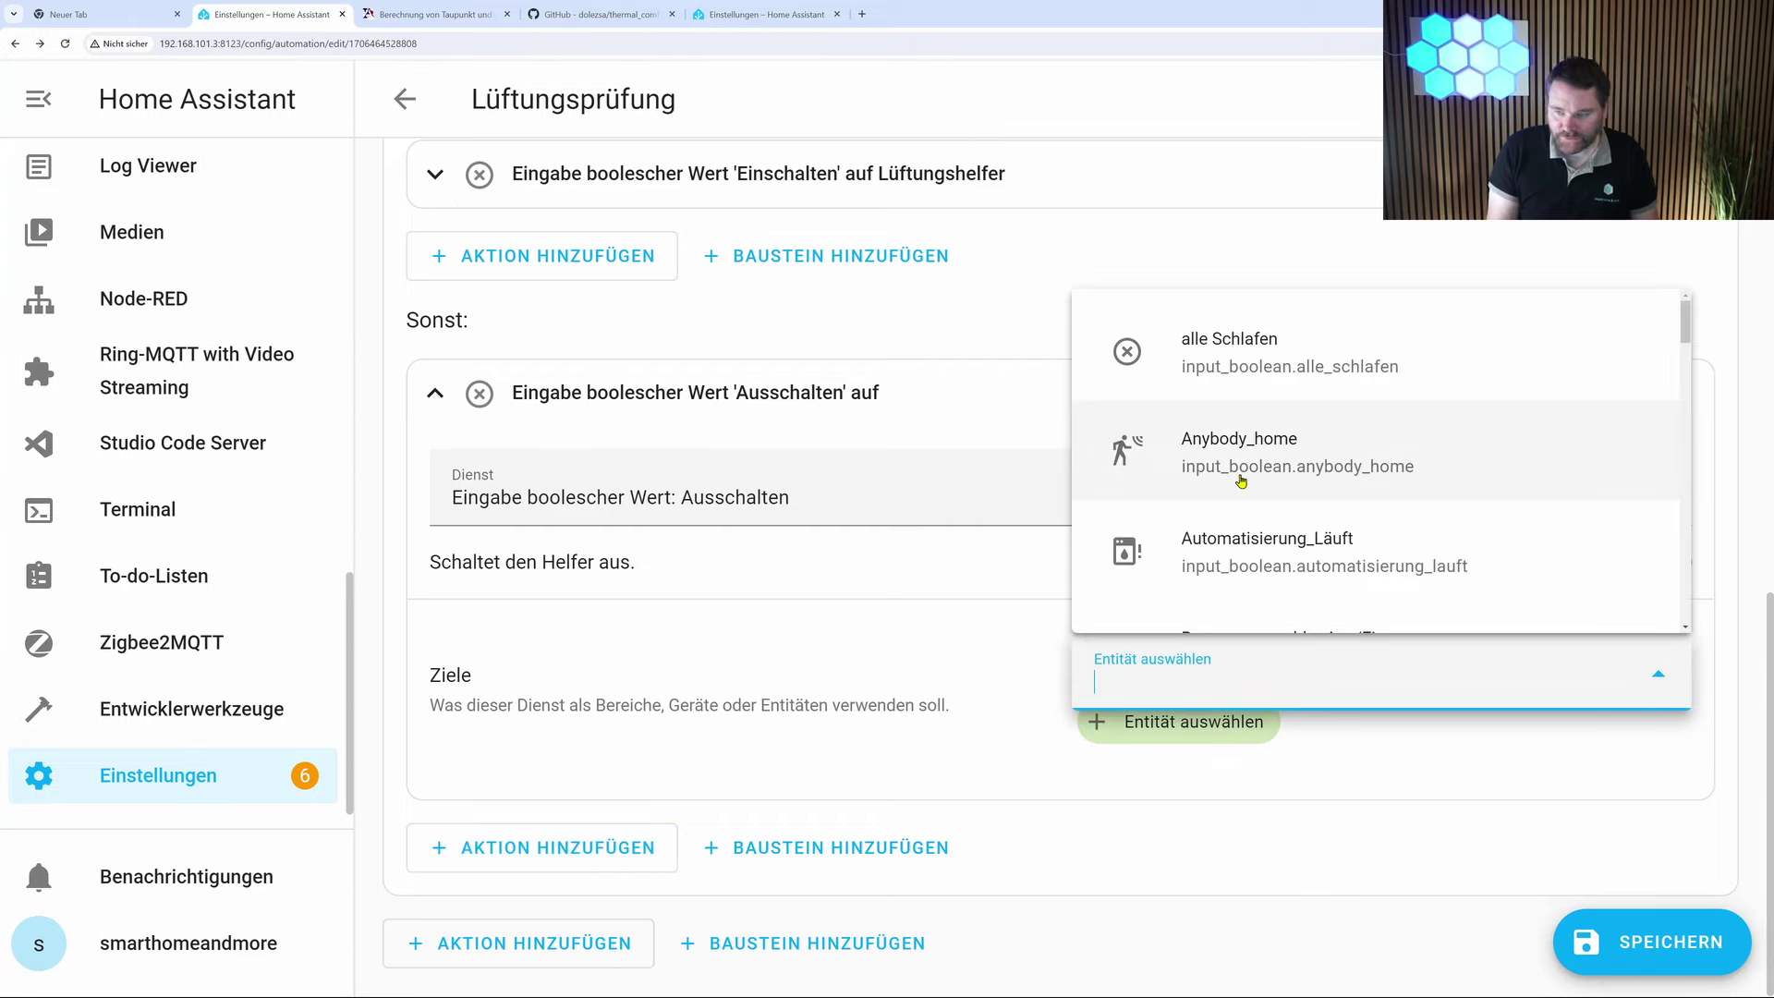
pyautogui.write('lüft')
pyautogui.click(1306, 370)
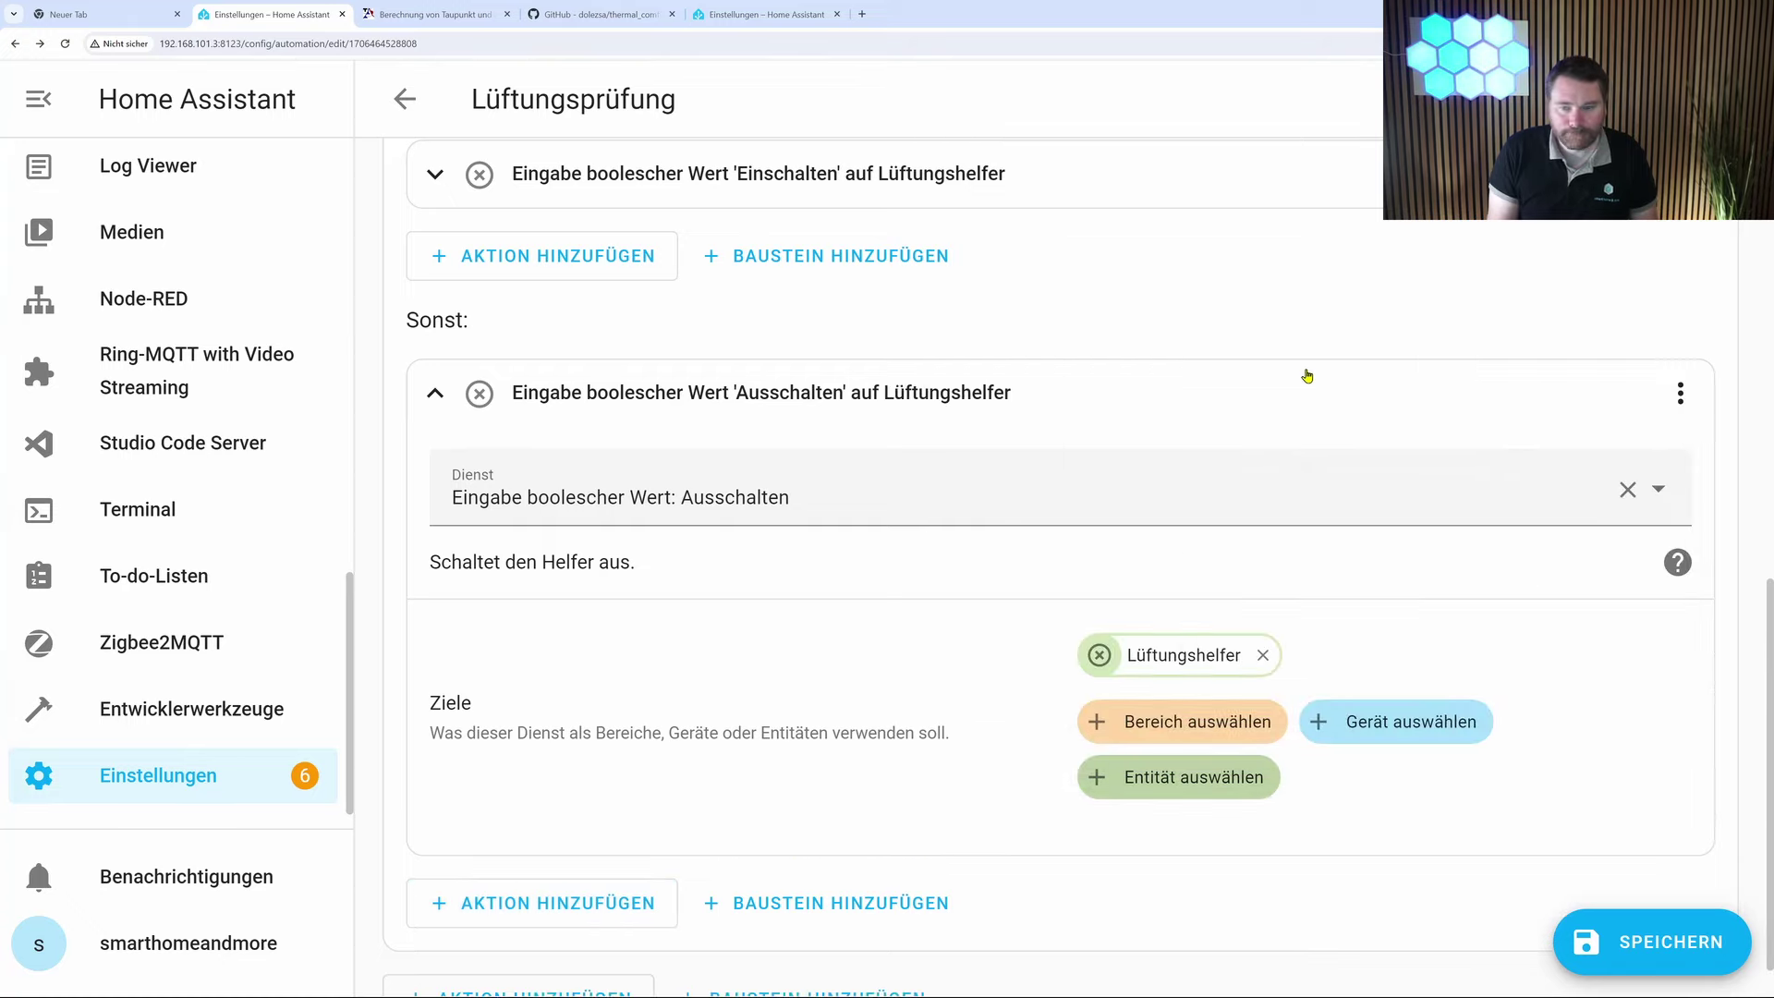
pyautogui.scroll(-1, 1594, 562)
pyautogui.scroll(7, 1371, 849)
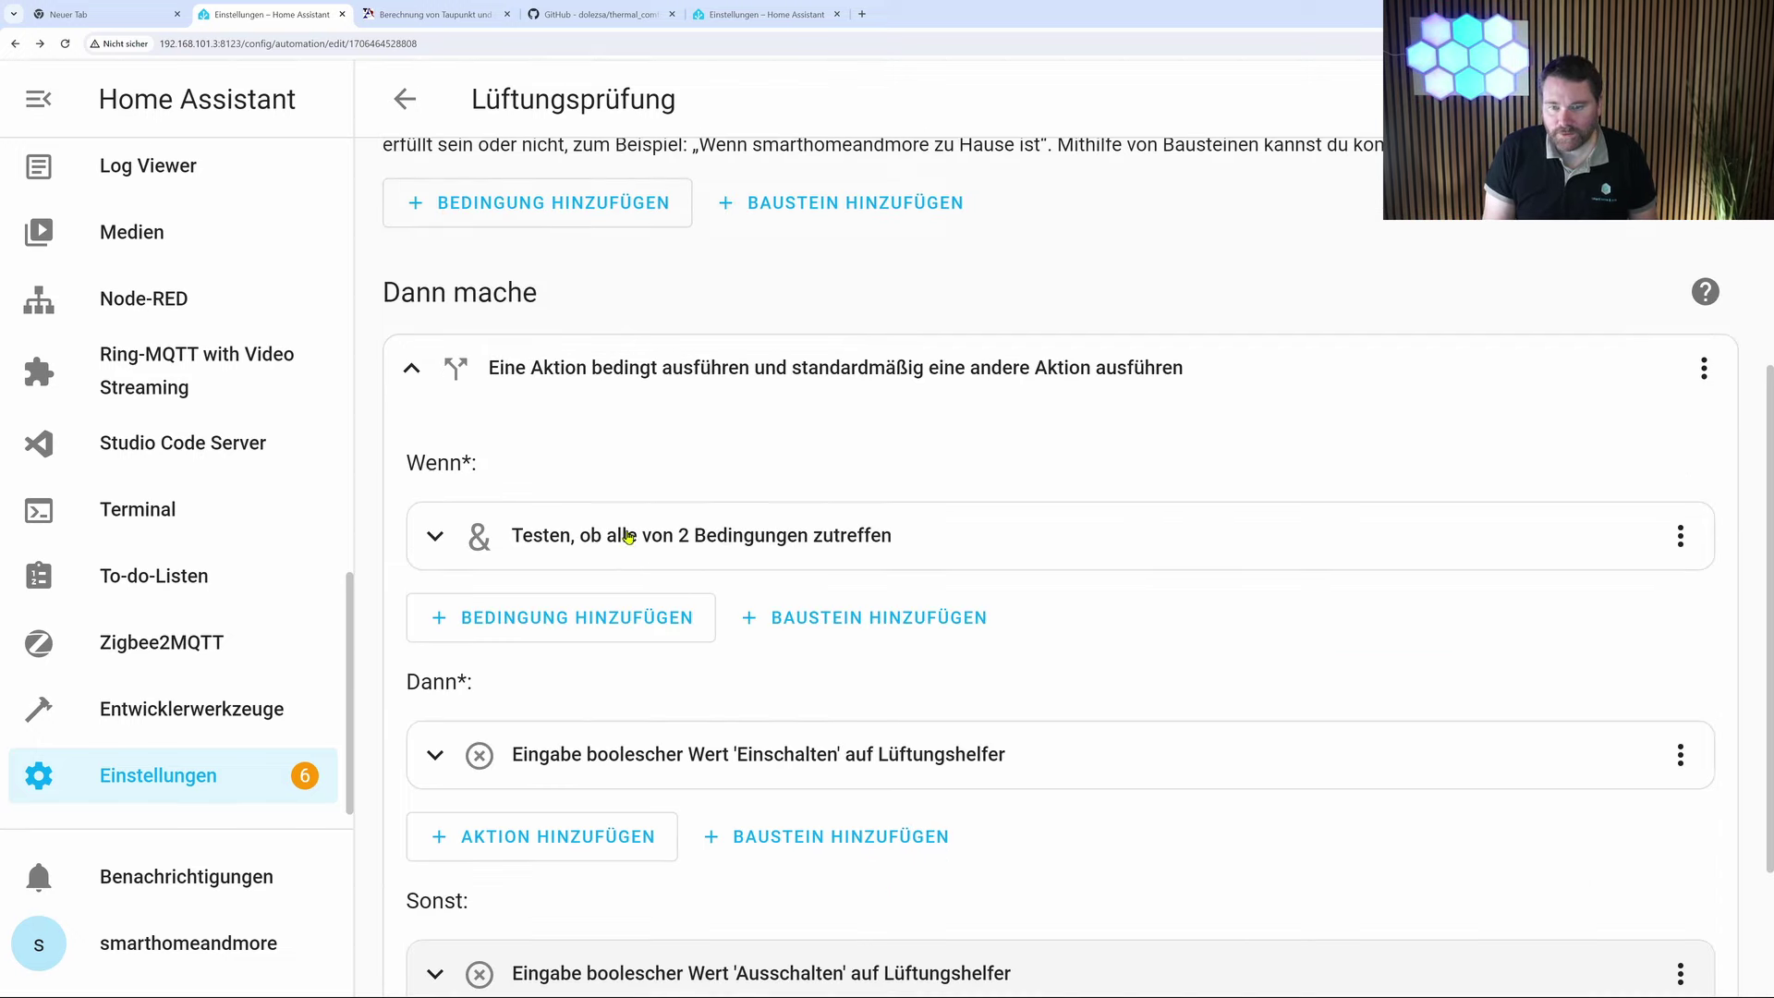
pyautogui.scroll(-1, 545, 539)
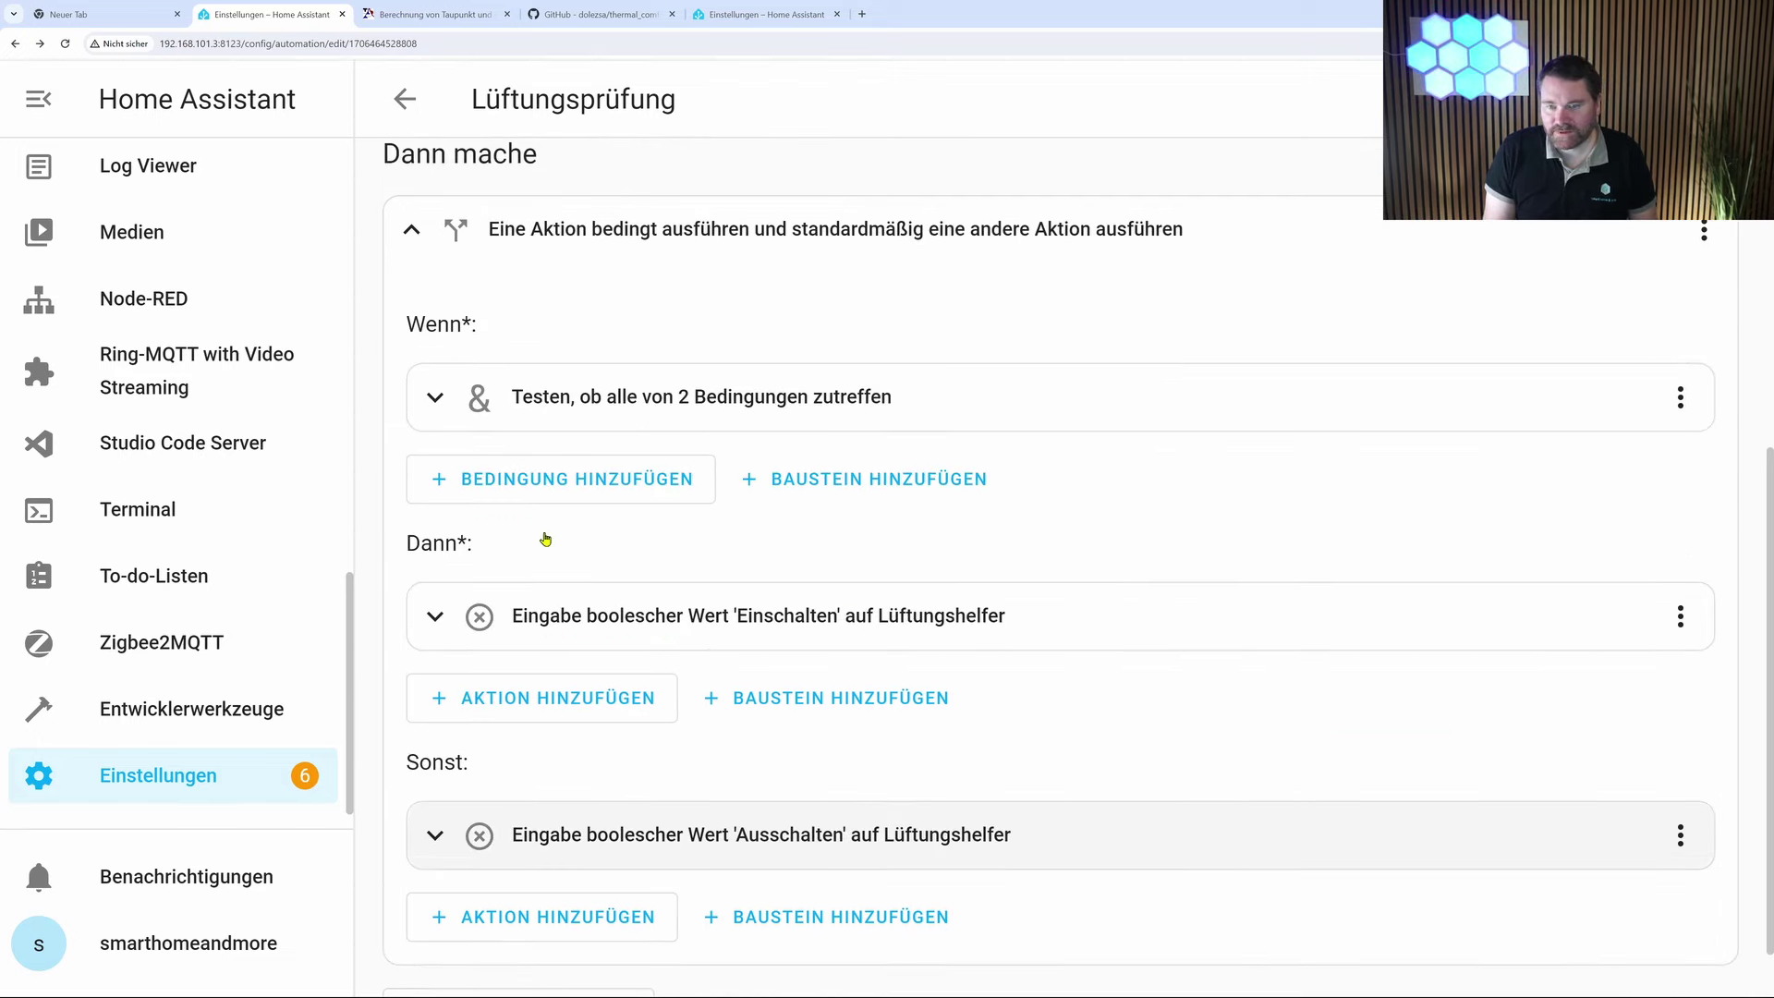
# - Run the whole conditional action manually and open the Lüftungshelfer helper's details to check its state
pyautogui.click(1704, 232)
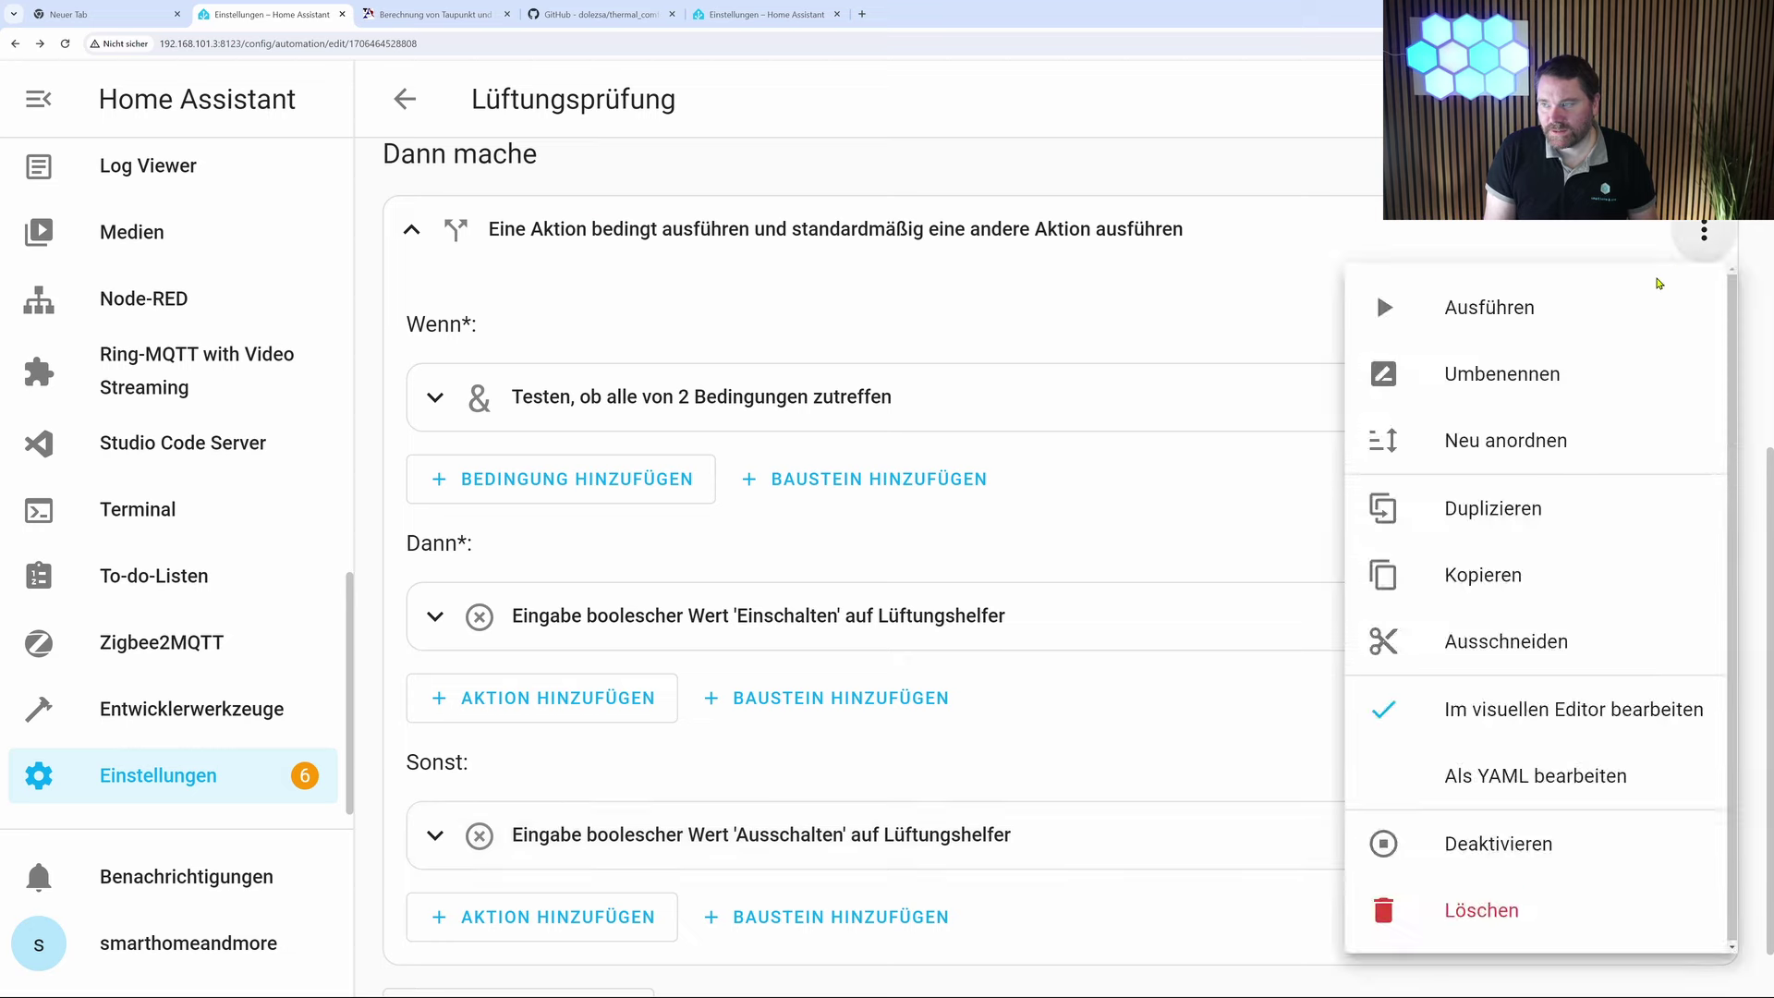
pyautogui.click(1434, 305)
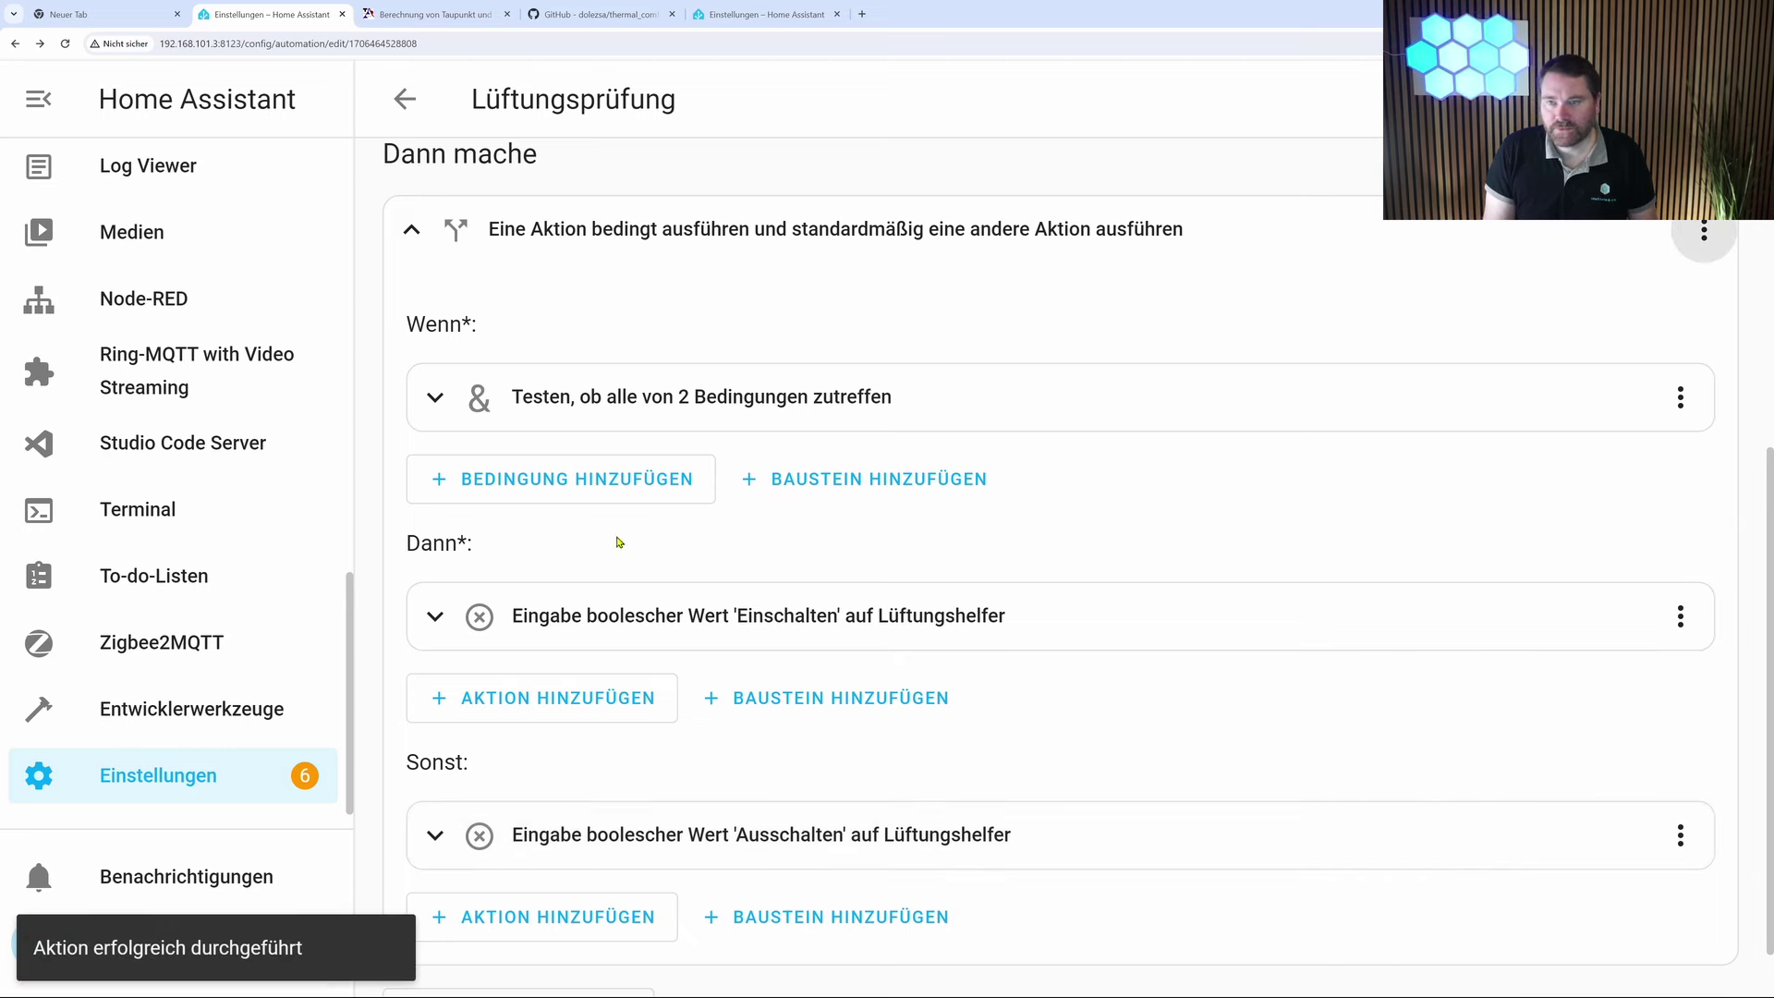
pyautogui.click(730, 14)
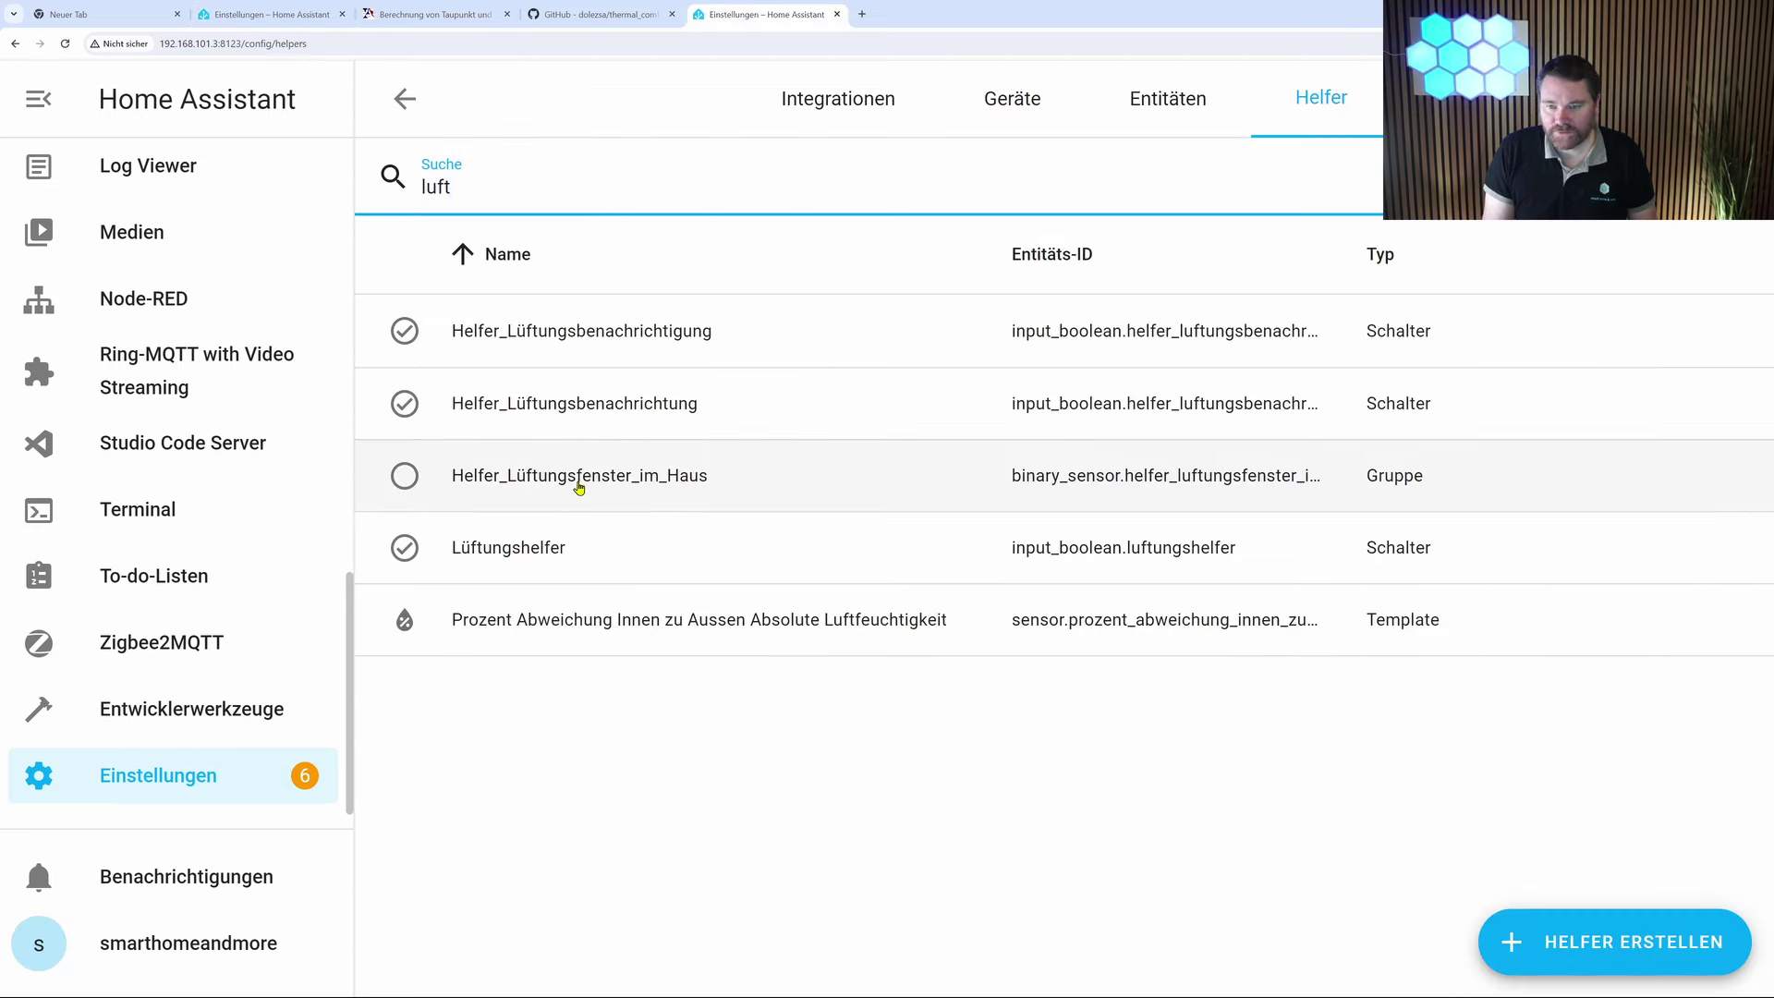
pyautogui.click(543, 546)
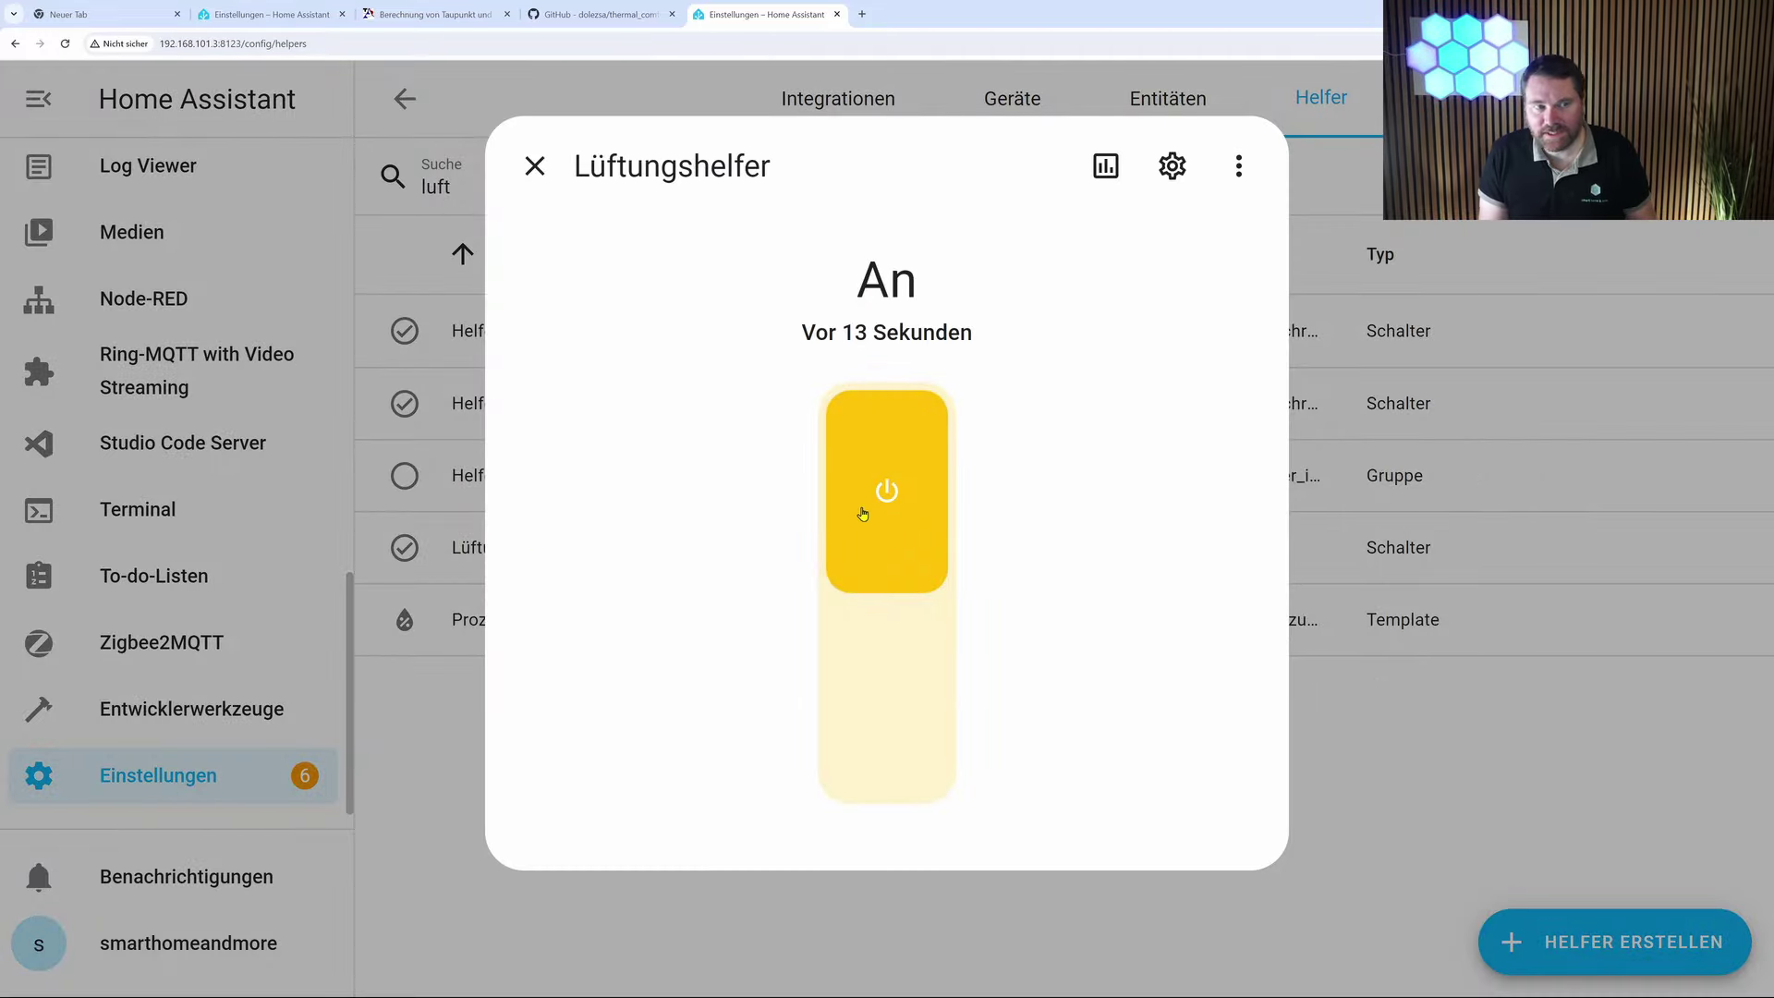
# - Back in the Lüftungsprüfung automation, set the Über threshold of the Prozent Abweichung condition to 80 and save
pyautogui.click(268, 15)
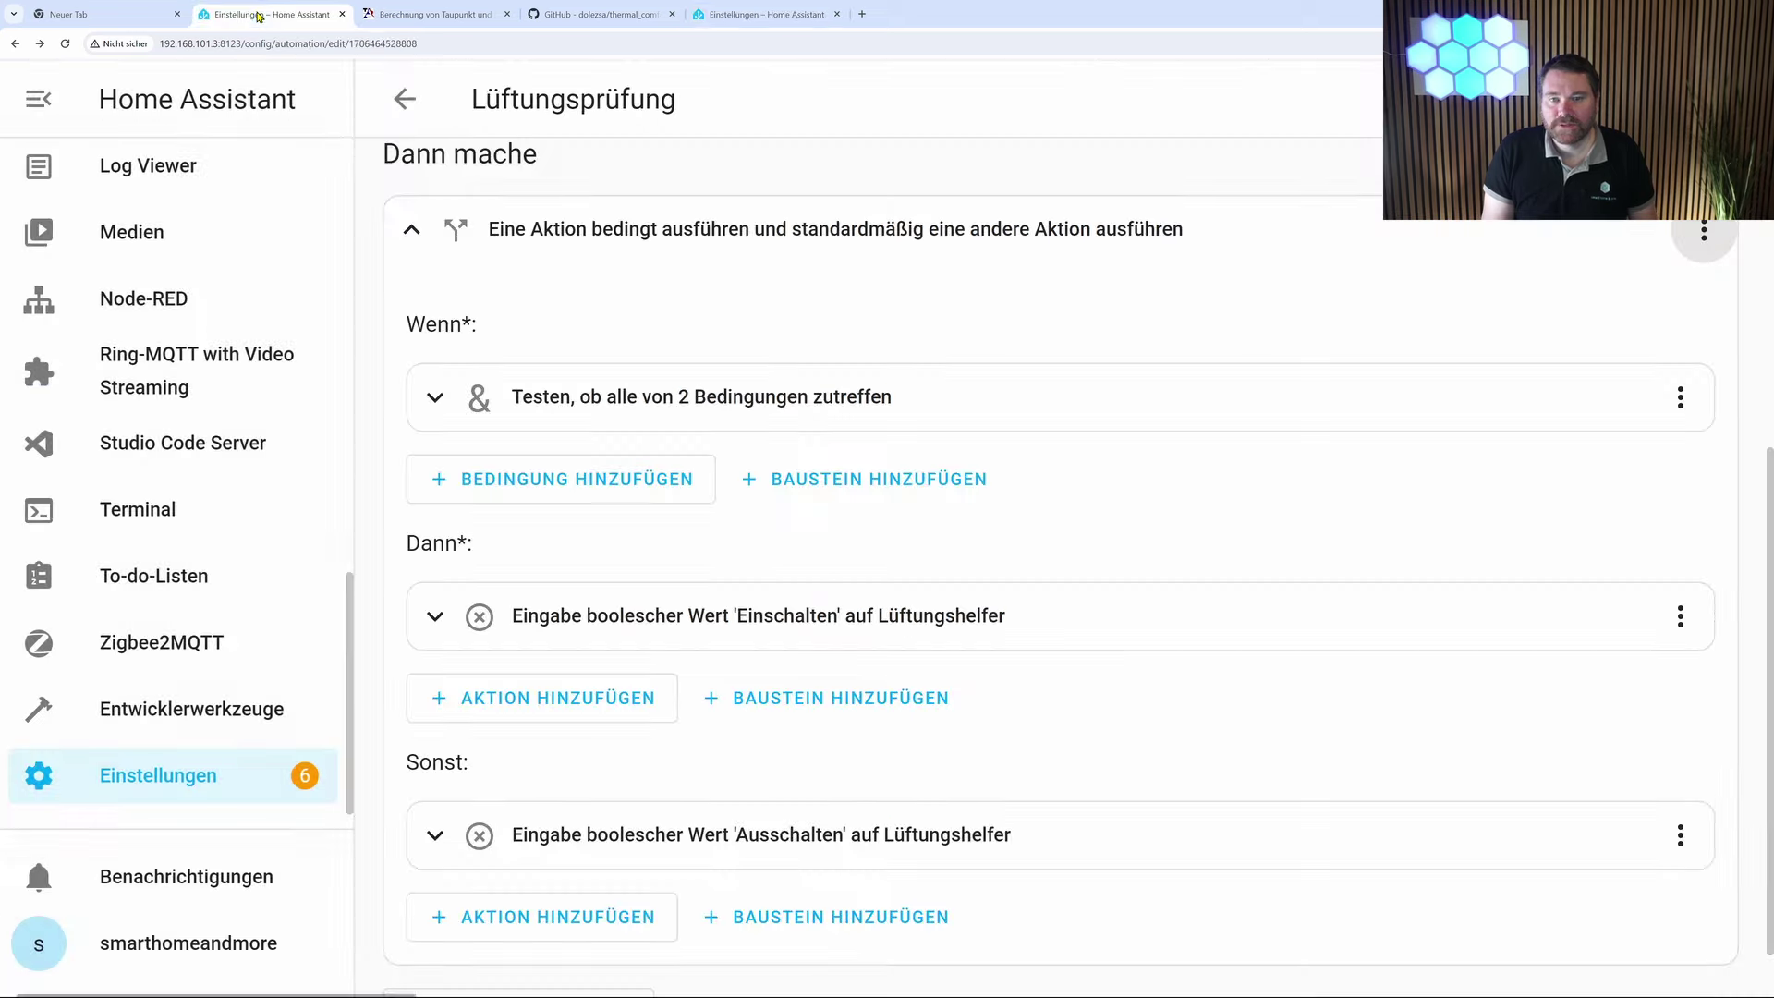
pyautogui.click(450, 403)
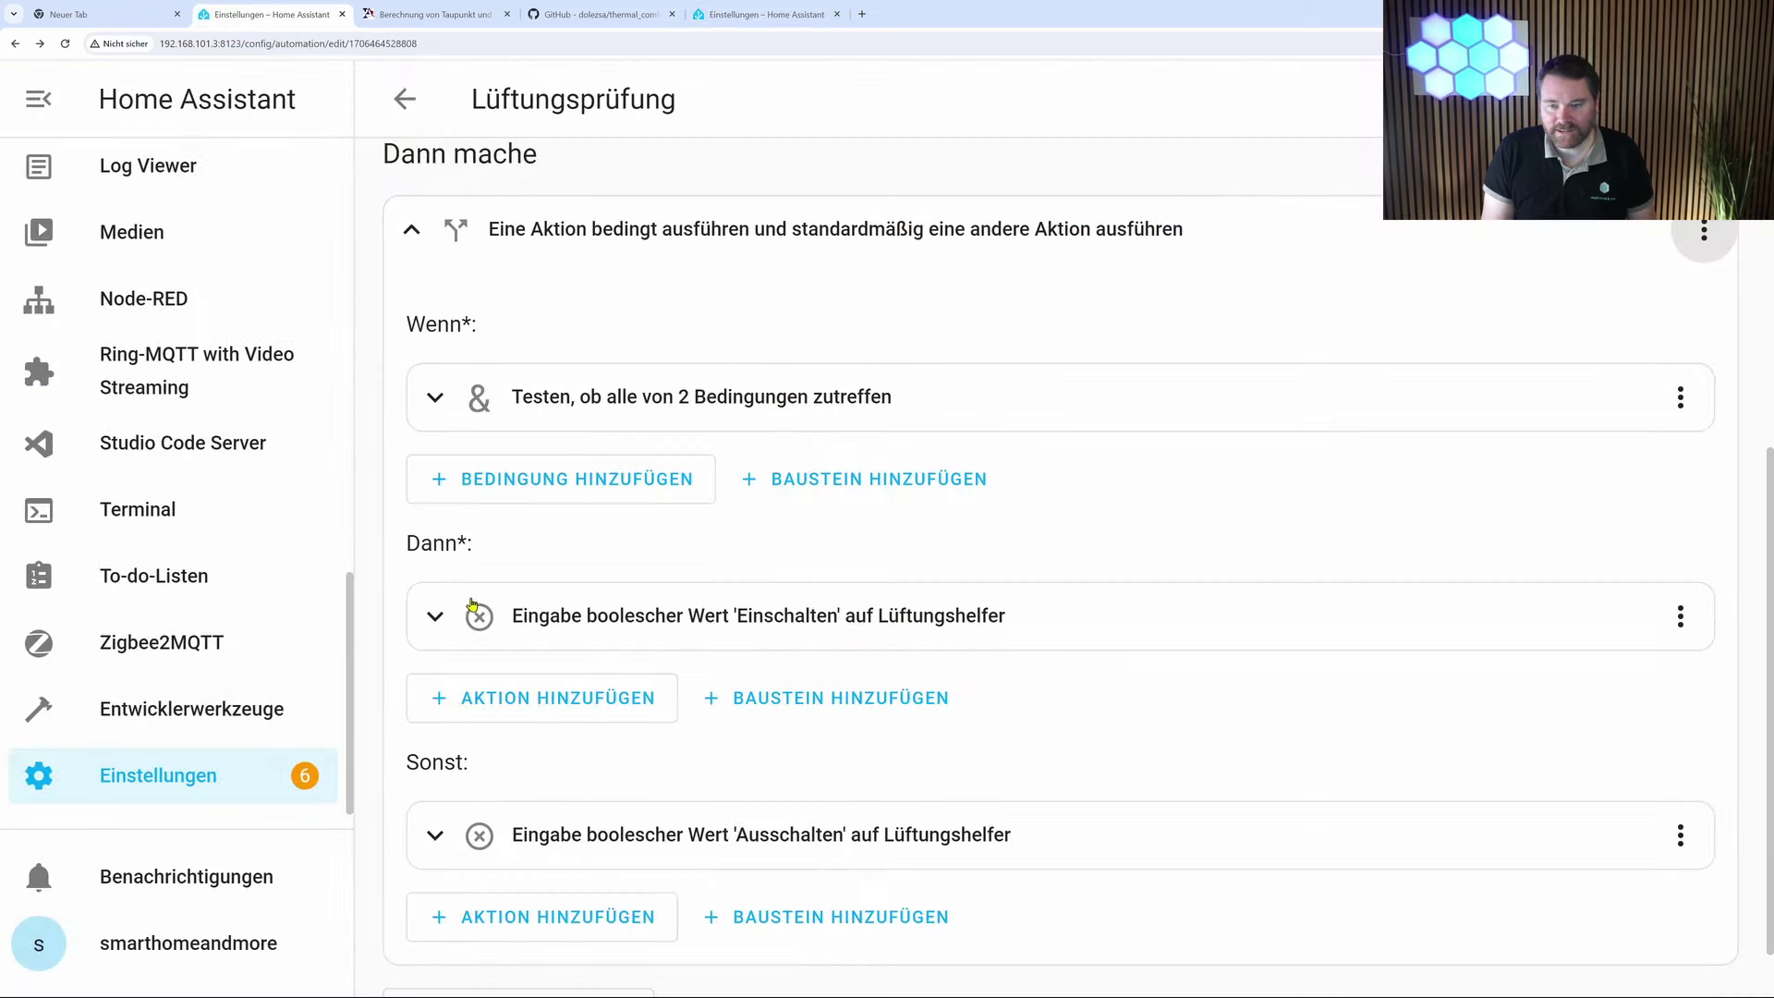
pyautogui.click(443, 623)
pyautogui.click(458, 554)
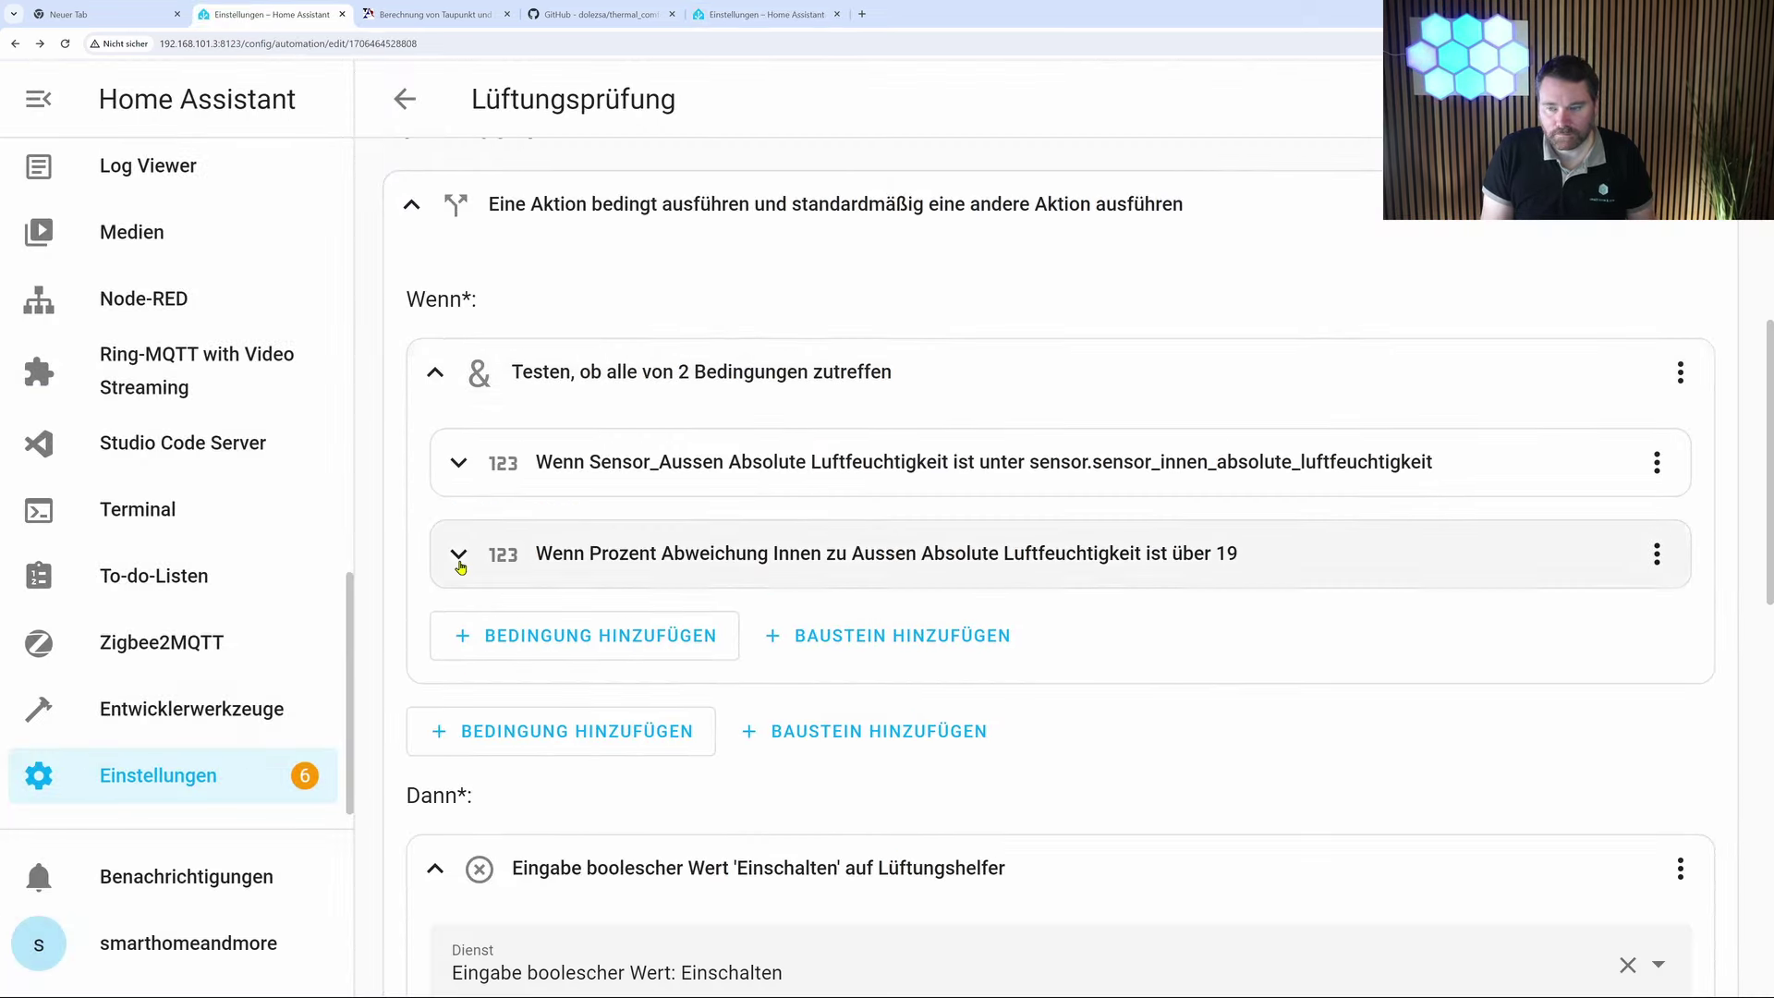
pyautogui.scroll(-1, 596, 553)
pyautogui.scroll(-2, 596, 553)
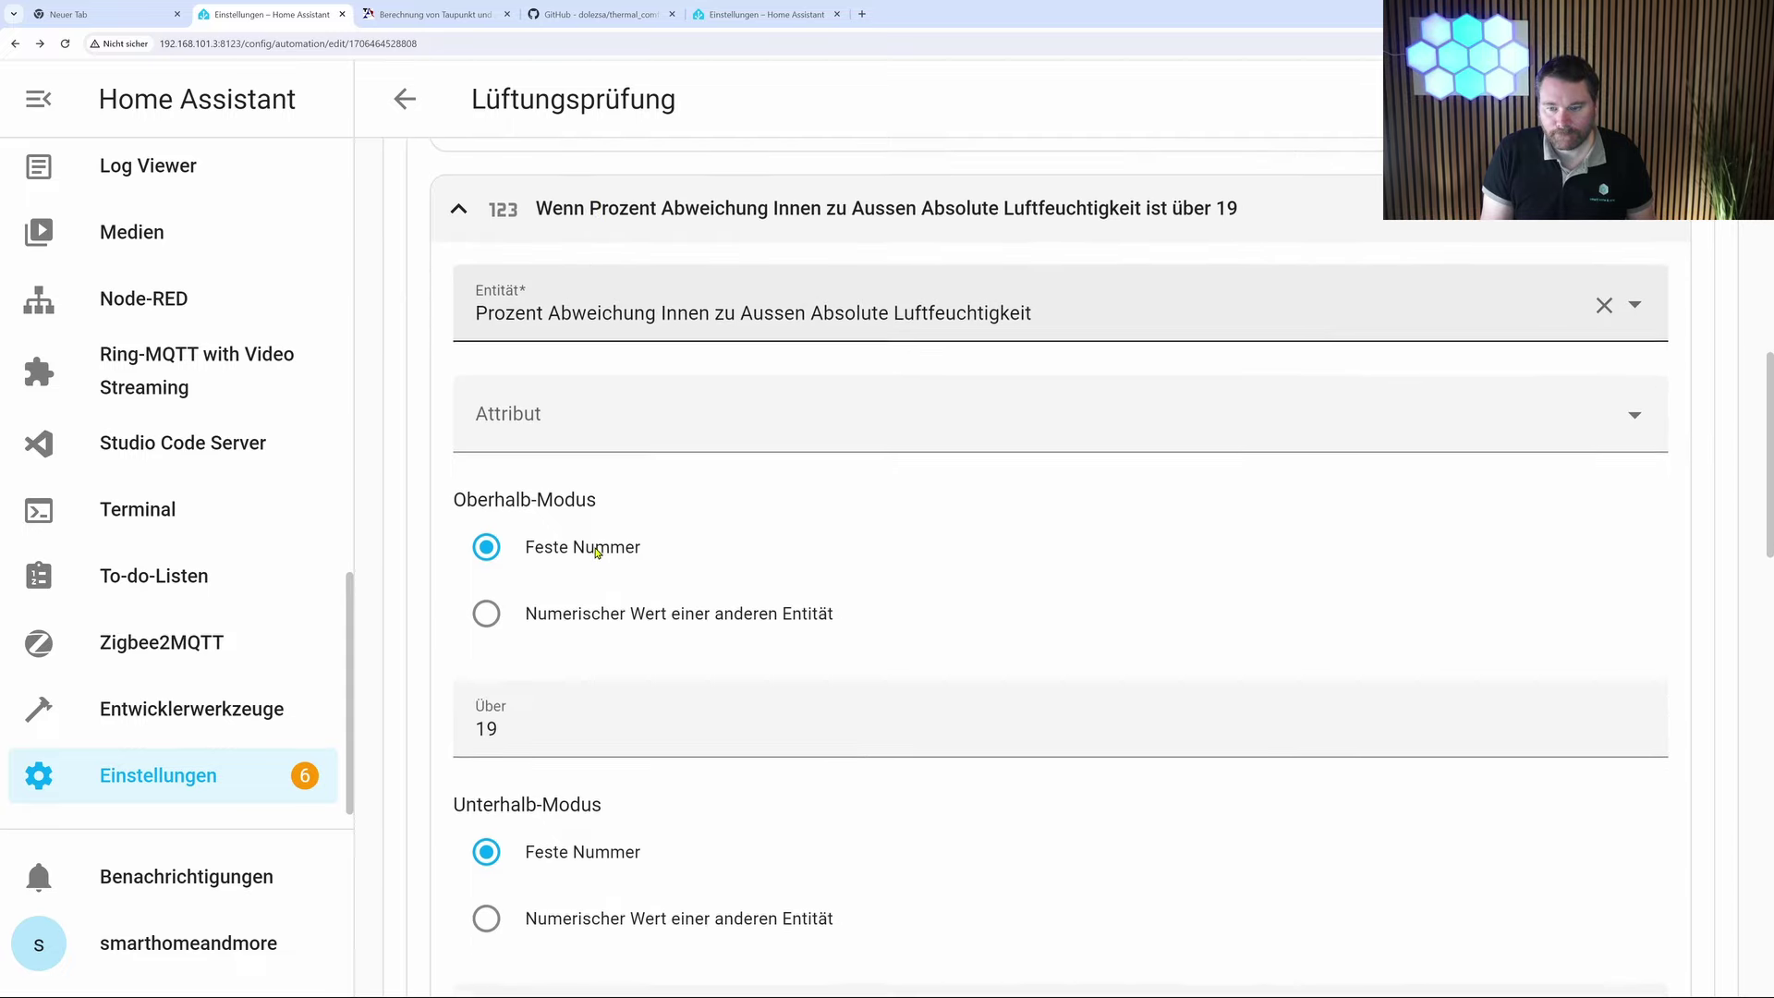
pyautogui.click(497, 736)
pyautogui.moveTo(498, 737); pyautogui.dragTo(361, 708)
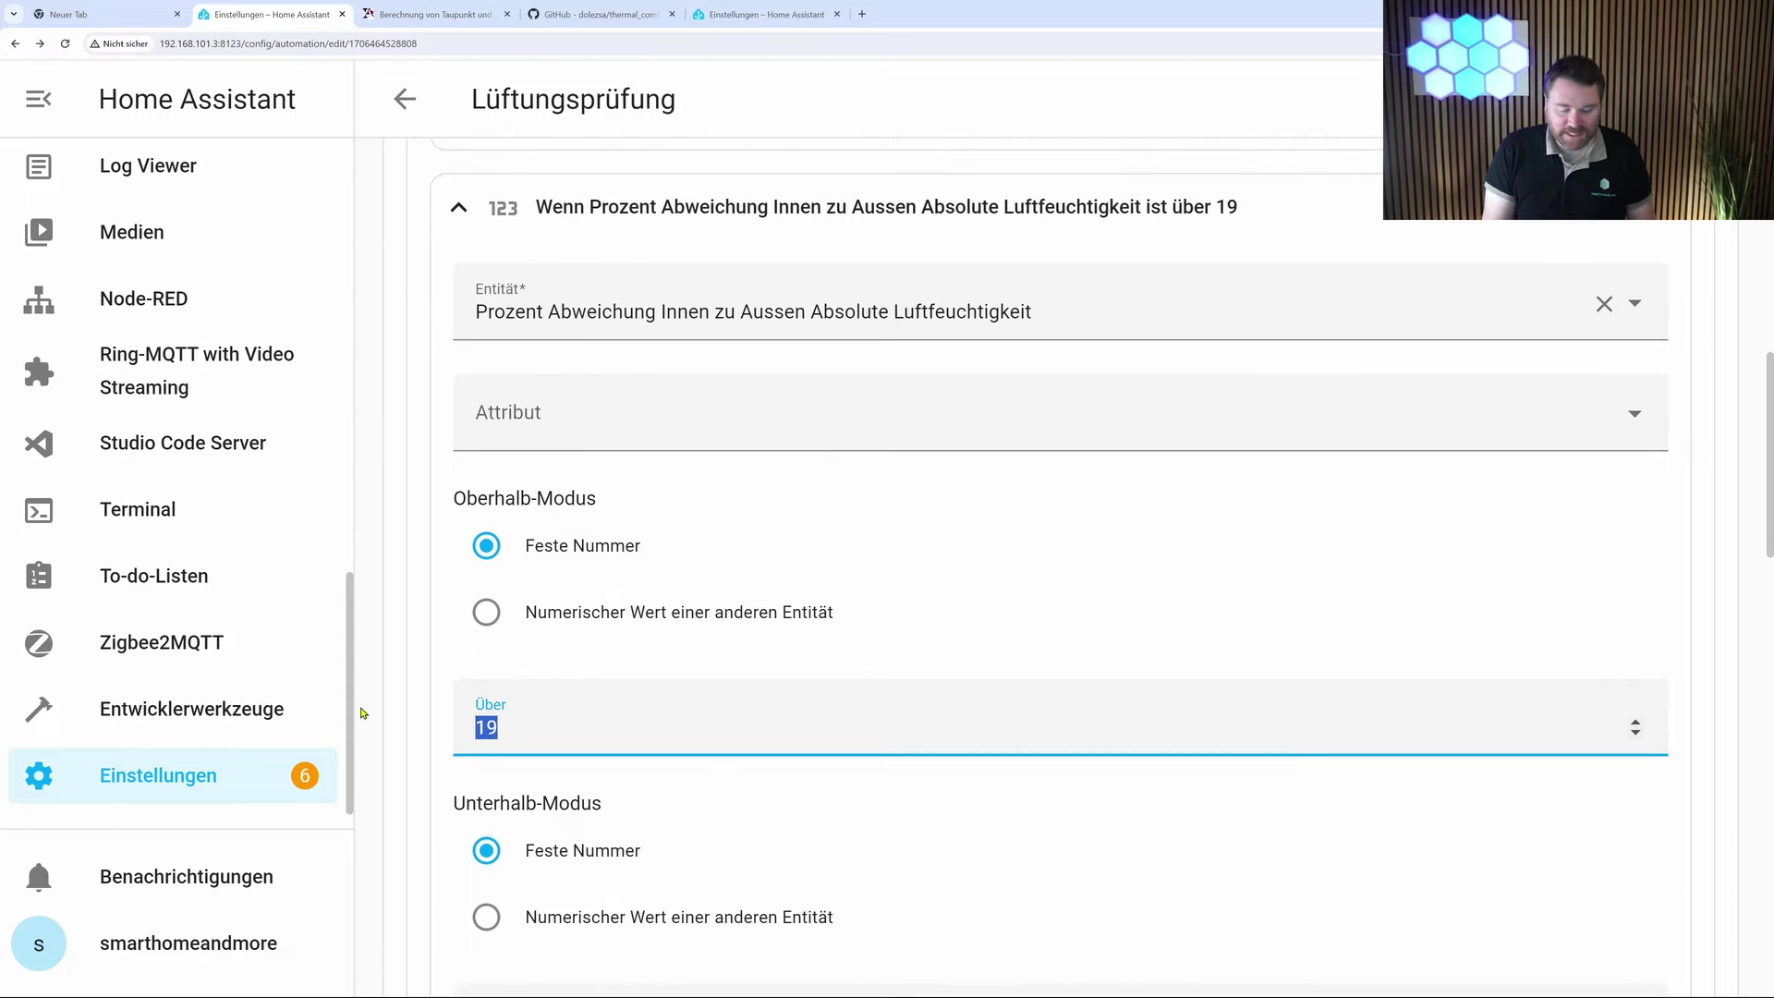
pyautogui.write('80')
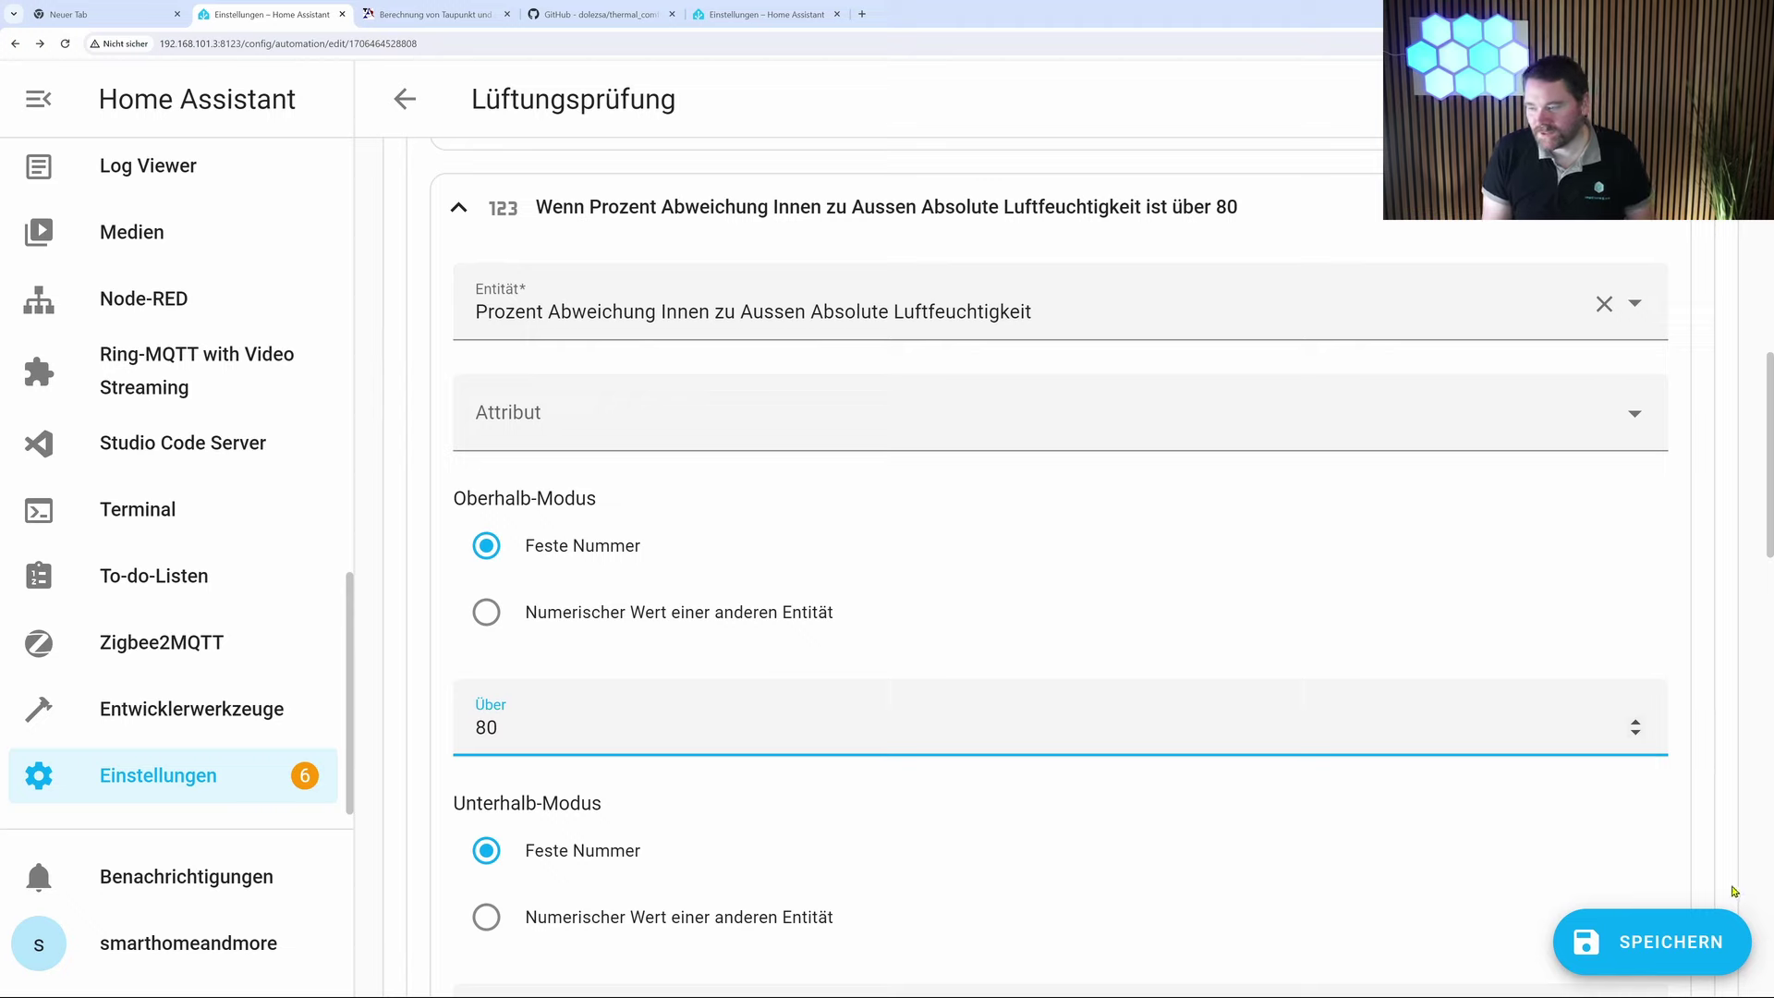
pyautogui.click(1617, 942)
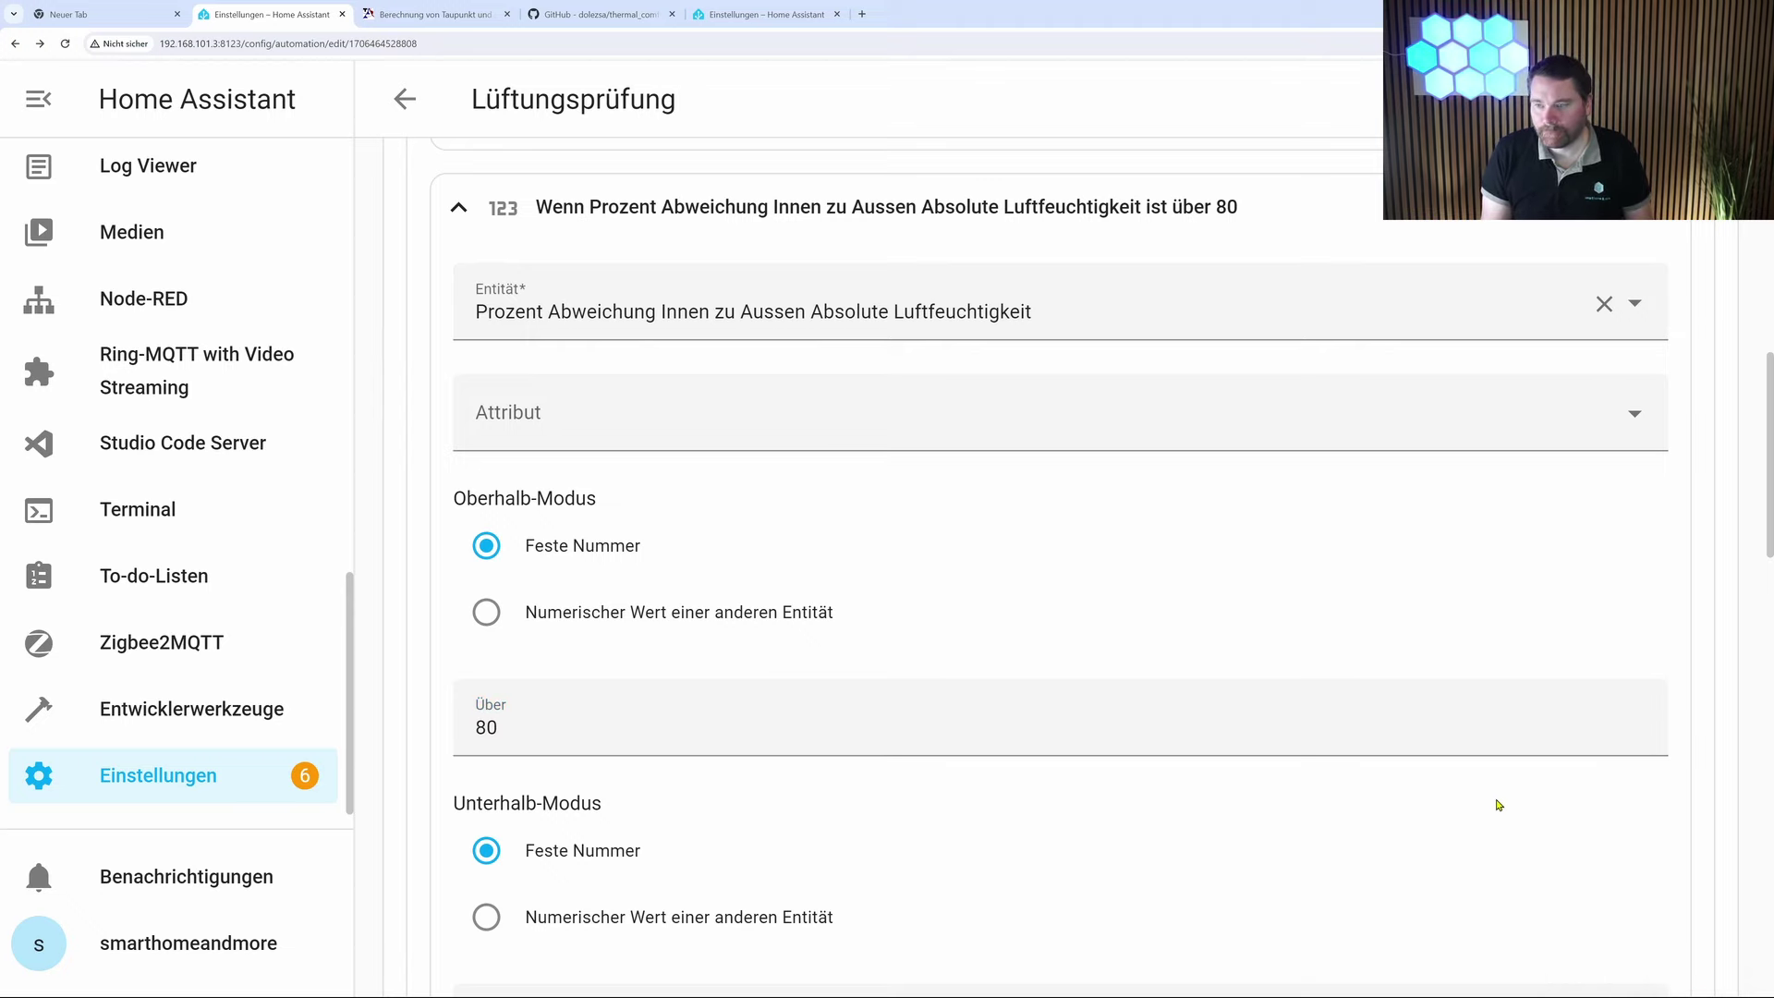
# - Run the conditional action manually again to test it with the threshold of 80
pyautogui.scroll(4, 1415, 595)
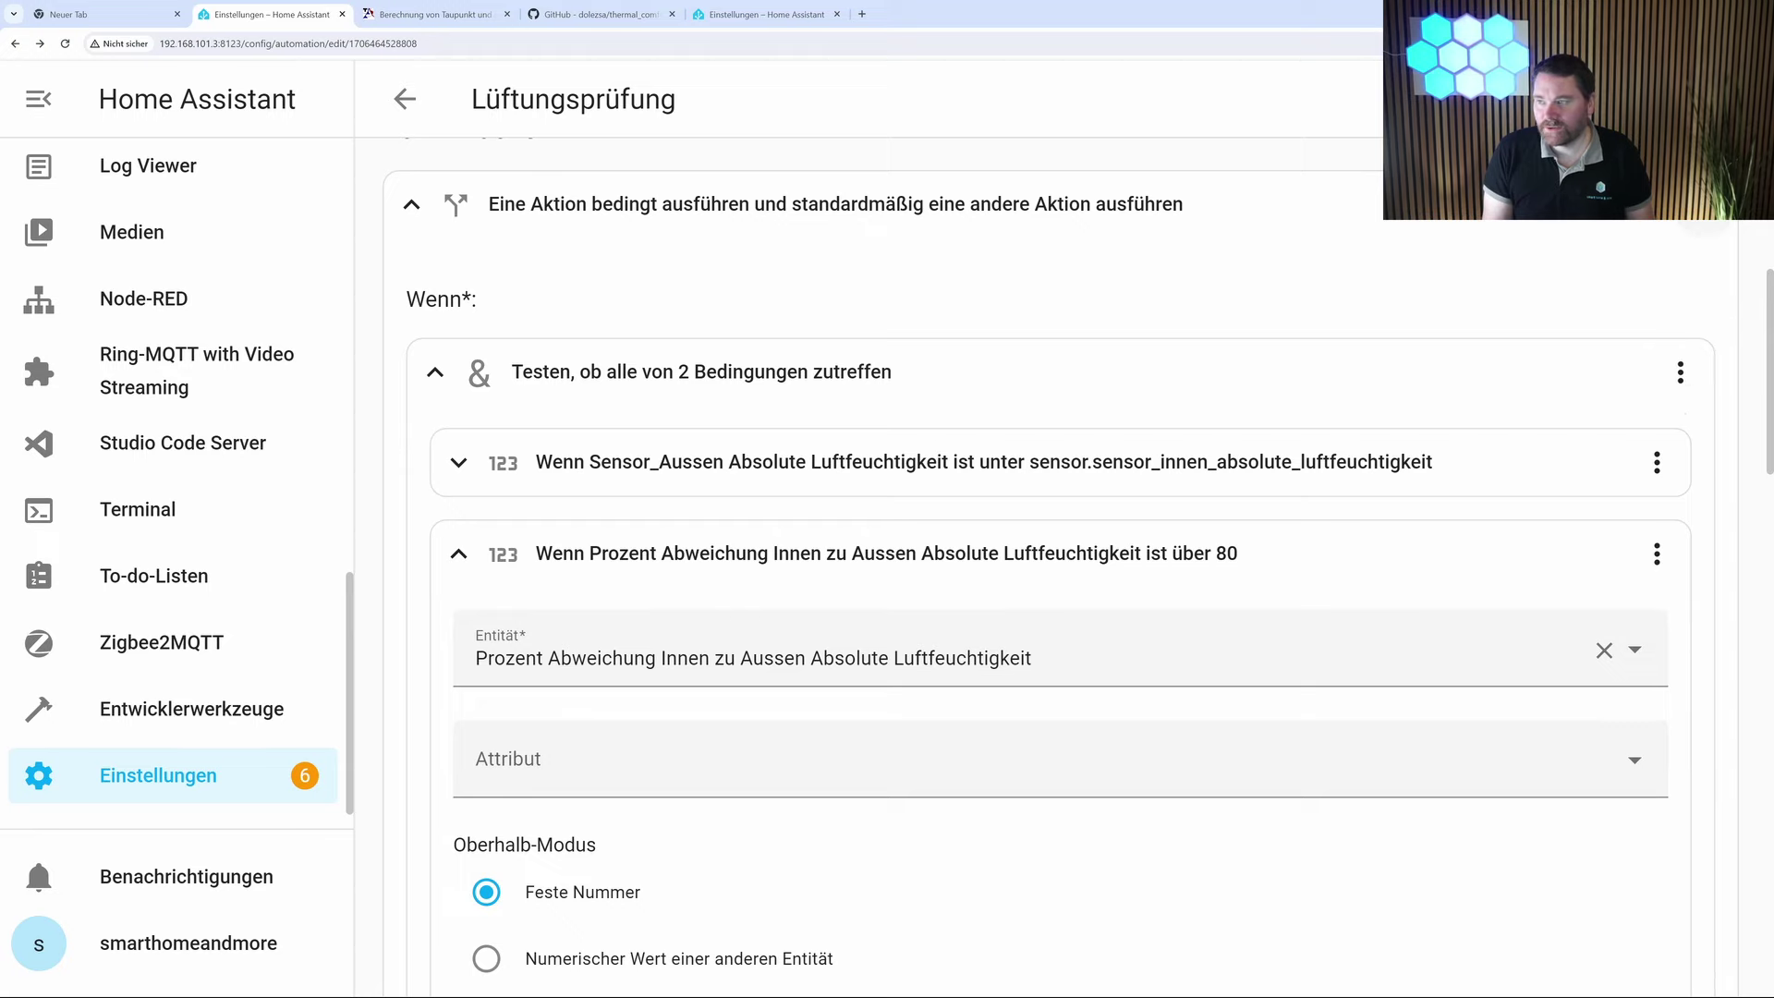
pyautogui.click(1705, 205)
pyautogui.click(1567, 283)
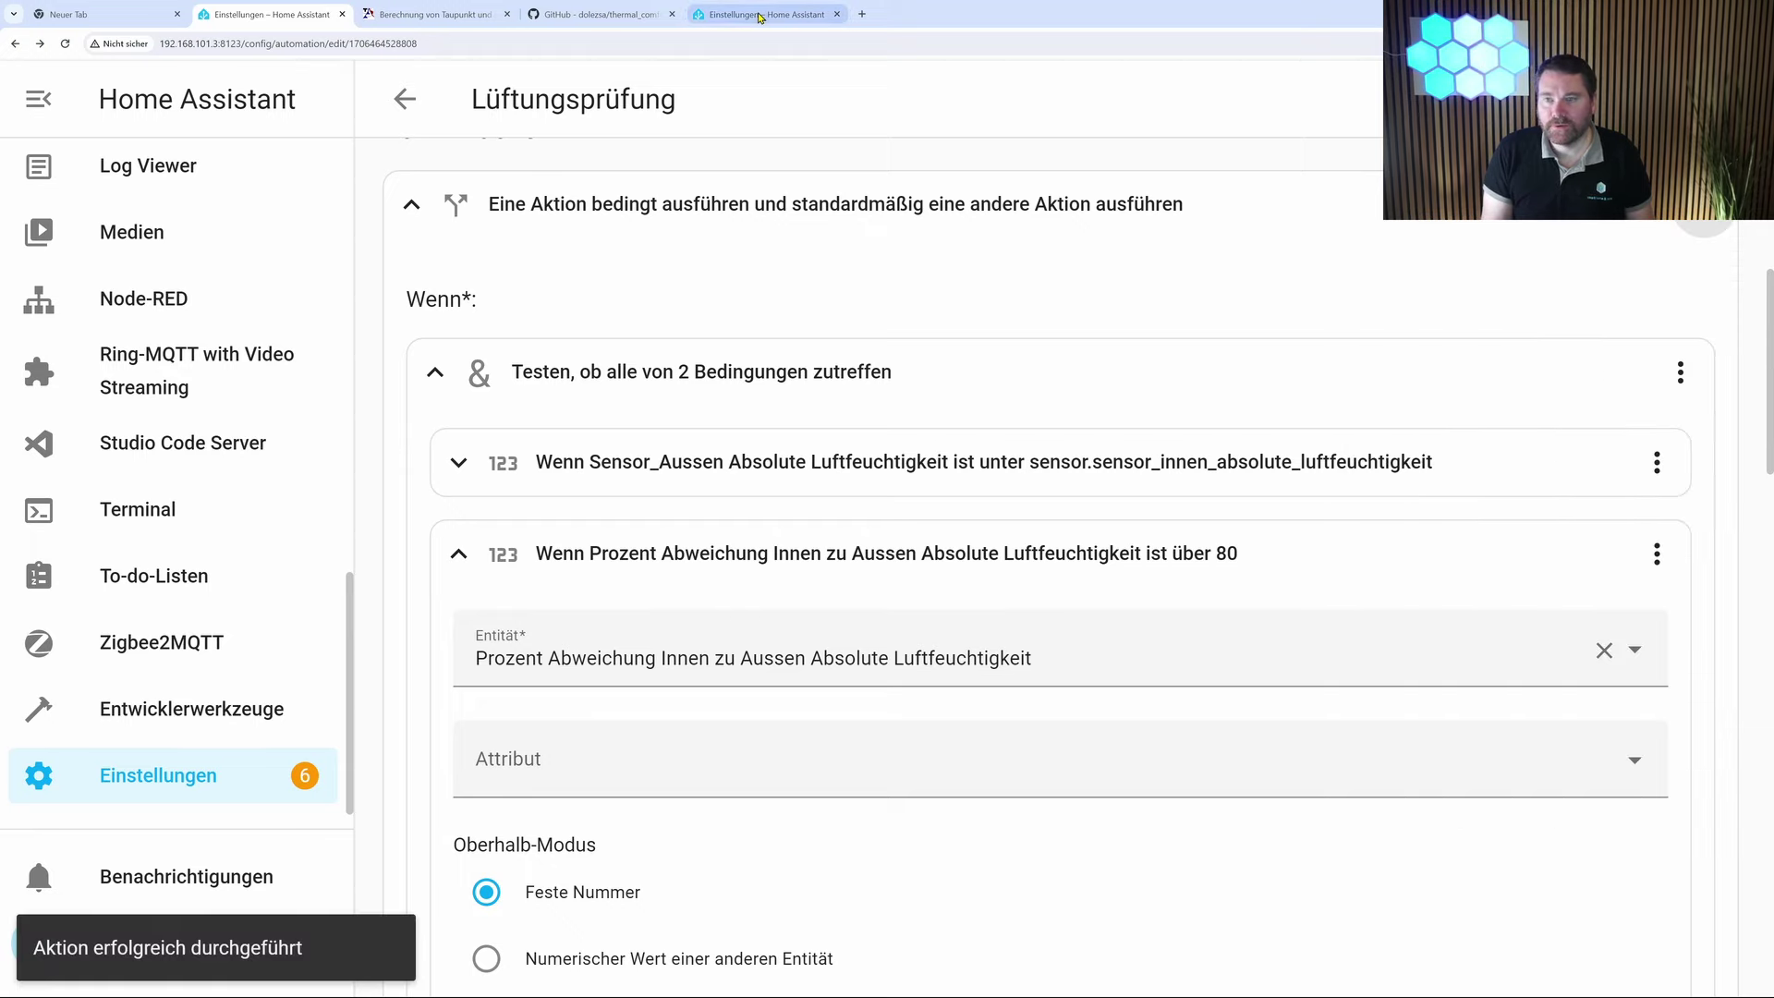